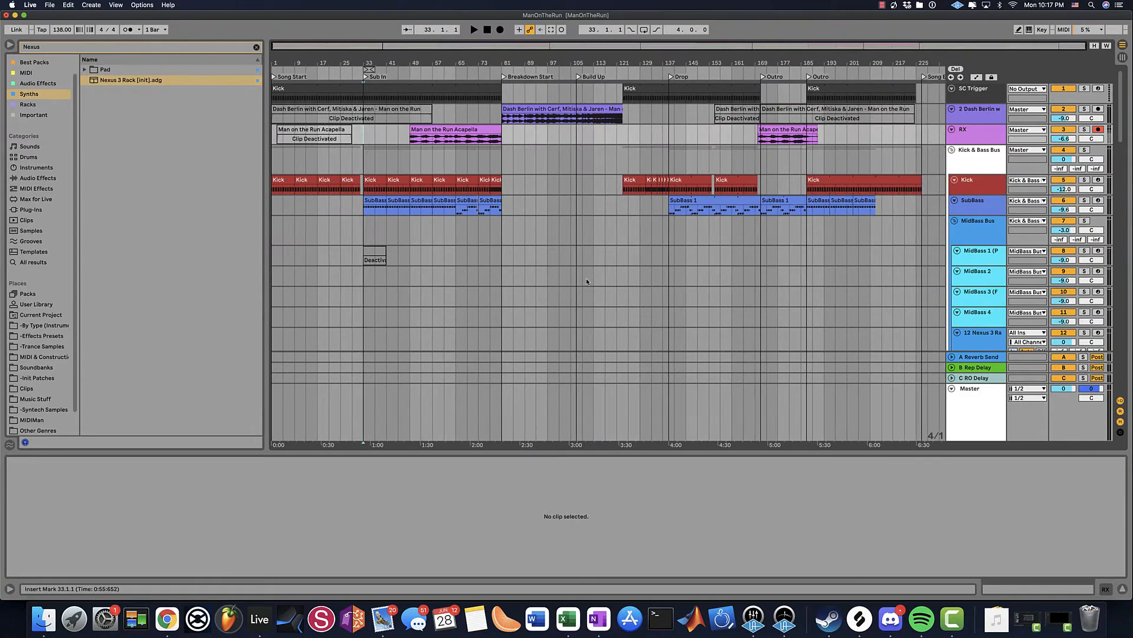
- Play the arrangement from bar 137, shortly before the Drop marker
left_click(629, 255)
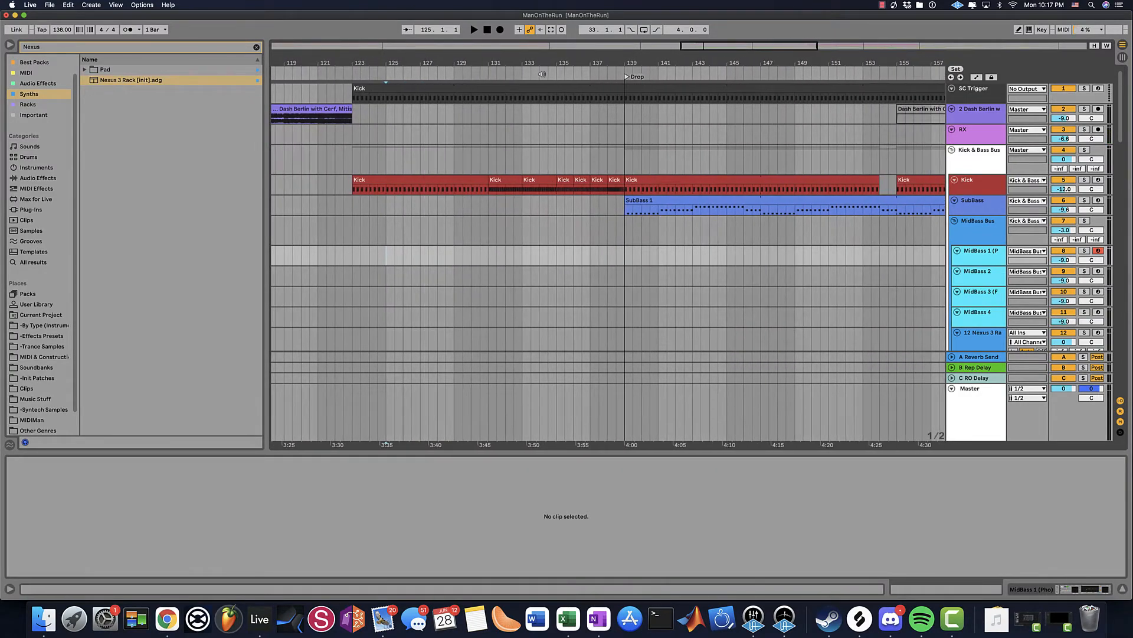
left_click_drag(623, 67, 620, 98)
scroll(579, 186, "down", 10)
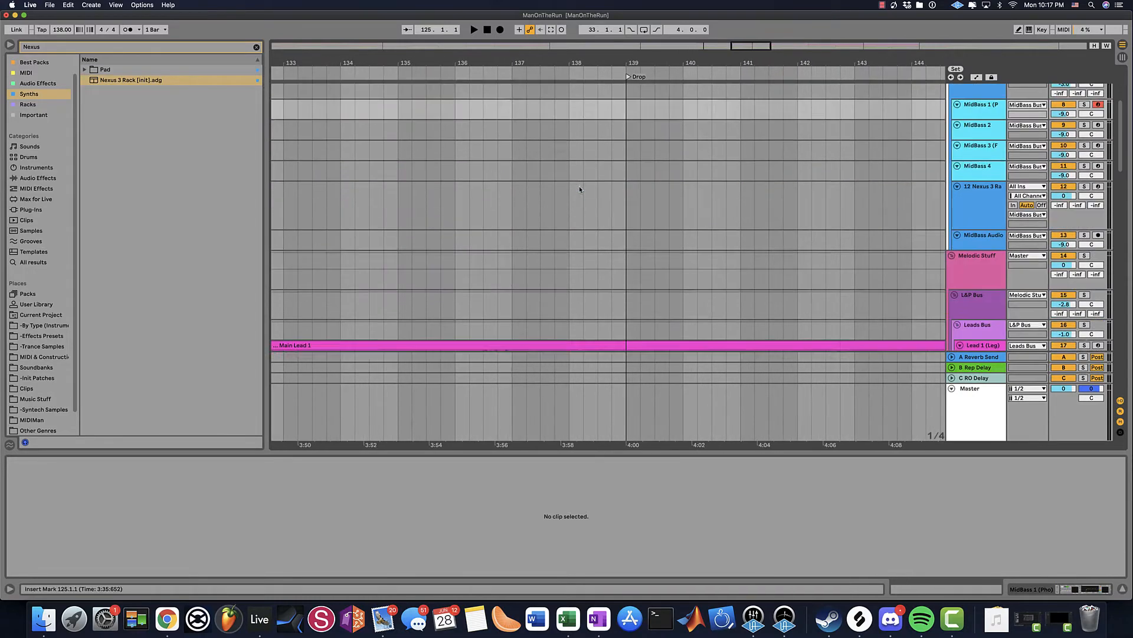
scroll(579, 185, "up", 10)
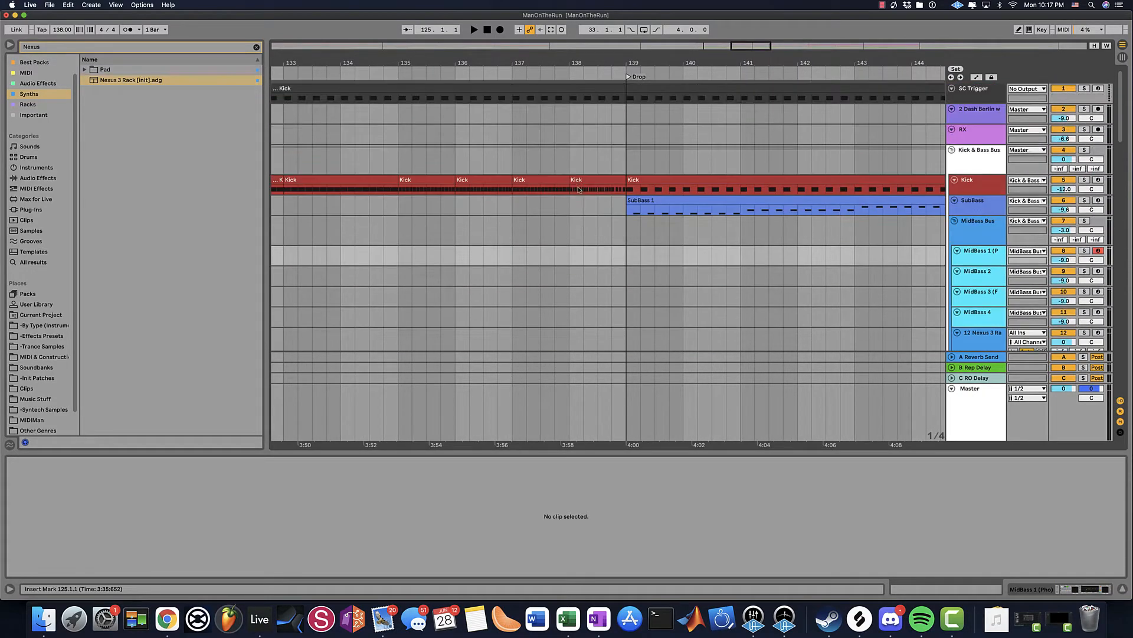
left_click(571, 258)
left_click(511, 250)
left_click_drag(522, 63, 520, 21)
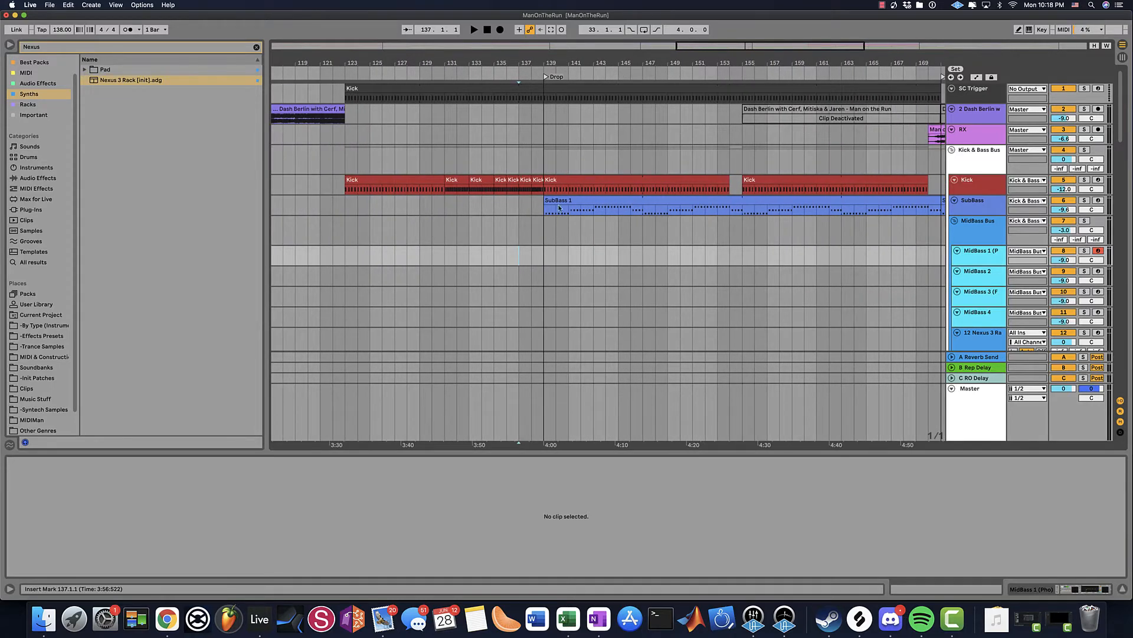
key("space")
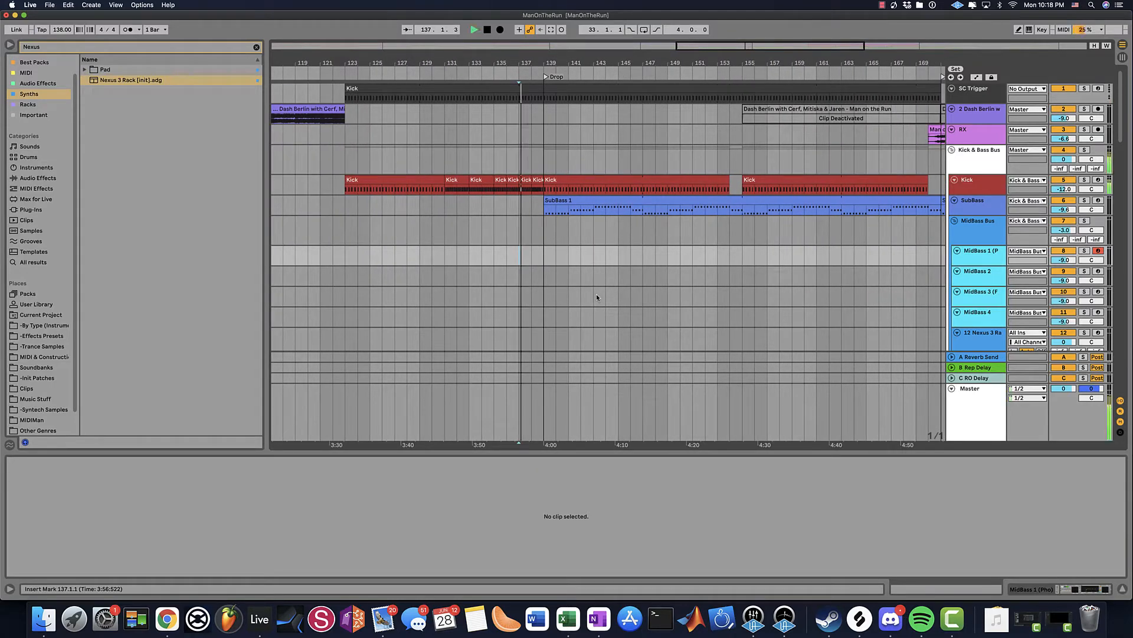
- Examine the bass, lead and percussion tracks during the drop, stop playback, and review the whole arrangement
scroll(562, 292, "down", 3)
scroll(562, 291, "down", 12)
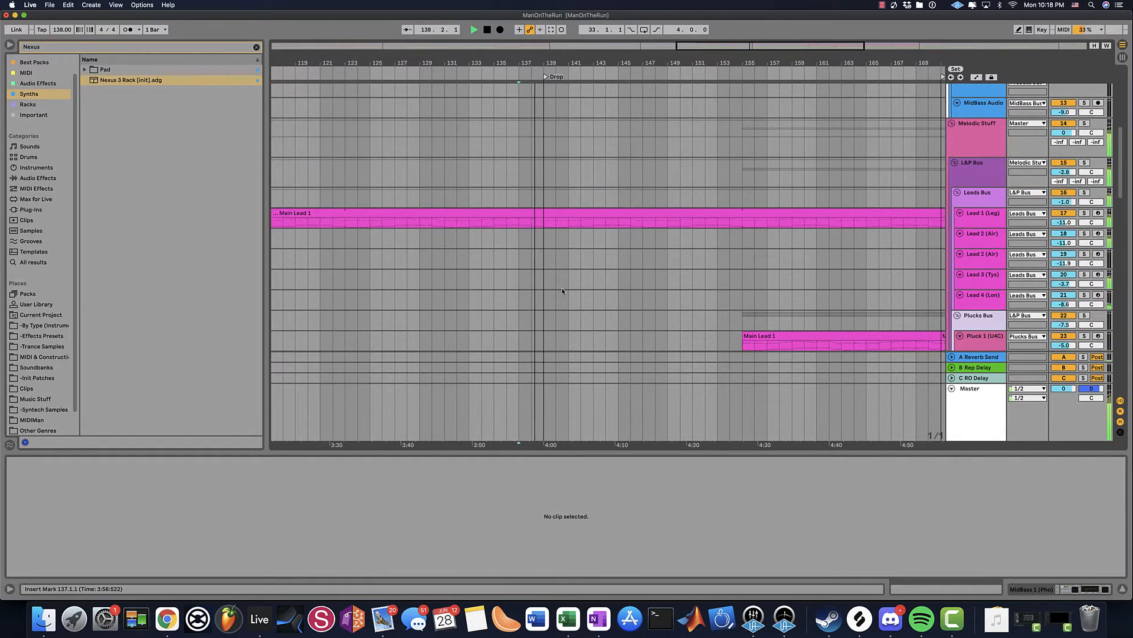
scroll(561, 291, "up", 15)
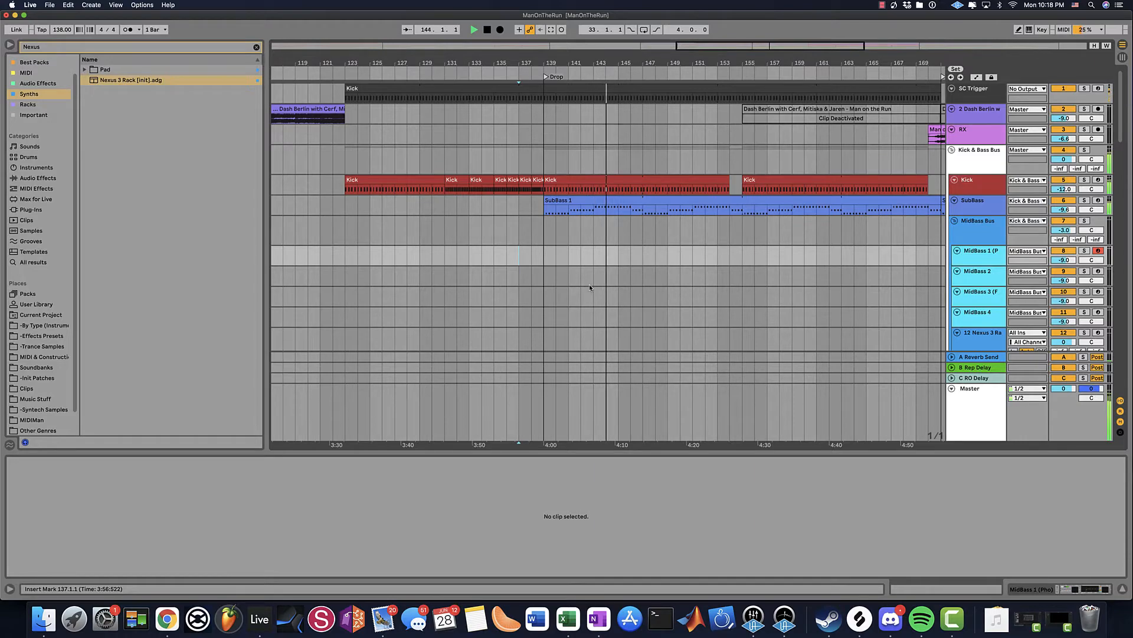
scroll(589, 287, "down", 15)
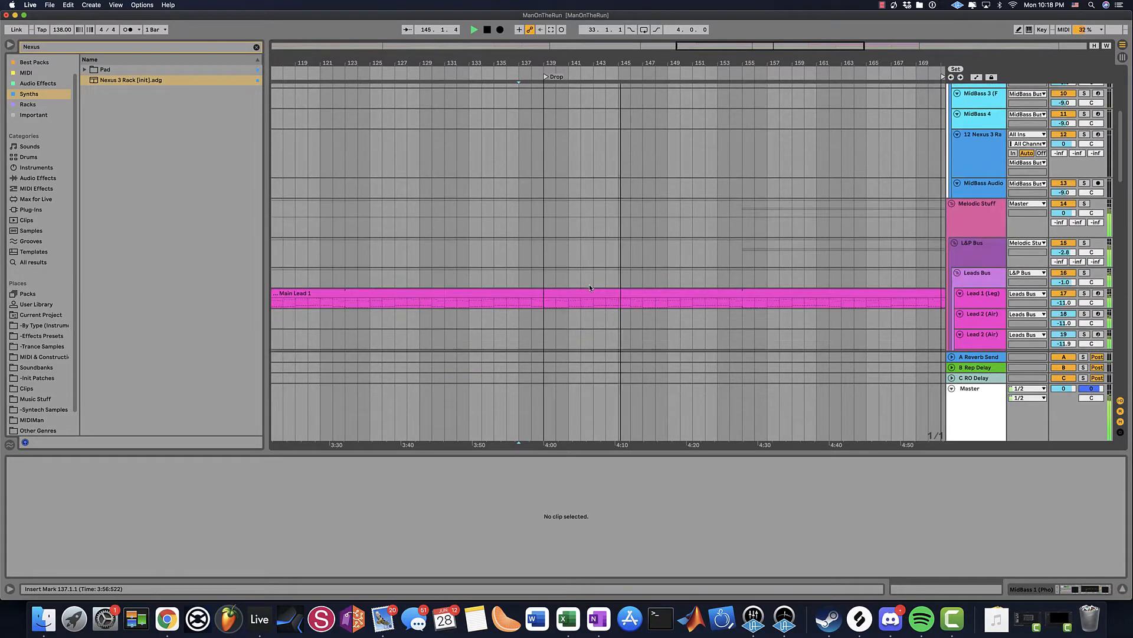
scroll(589, 287, "down", 10)
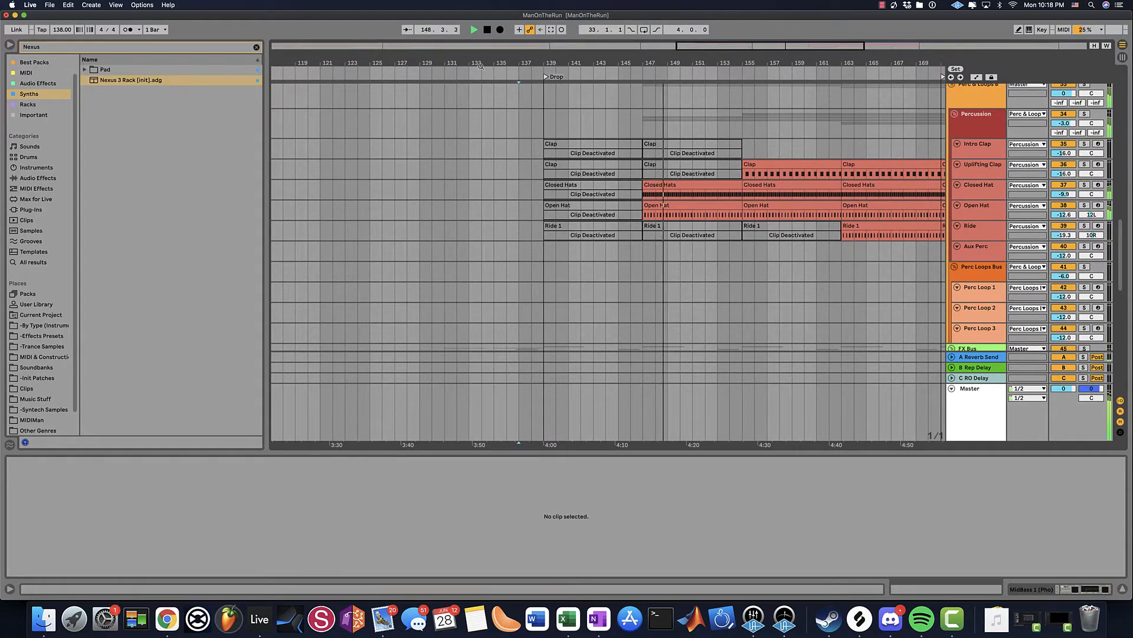
key("space")
key("minus")
key("minus")
key("minus")
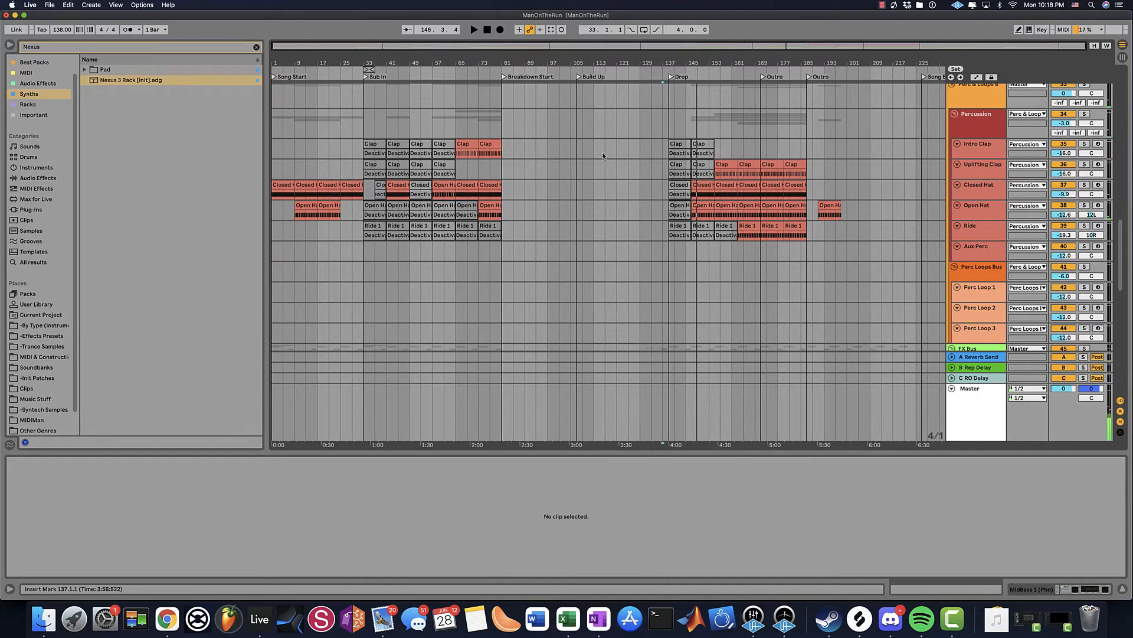
scroll(544, 268, "up", 15)
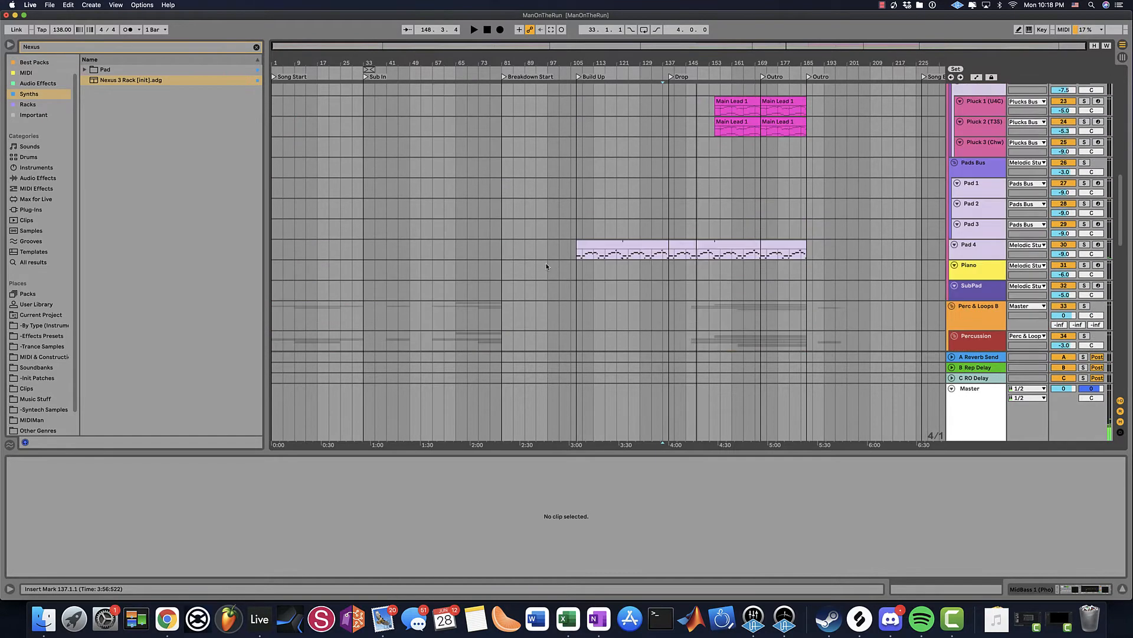
scroll(539, 267, "up", 8)
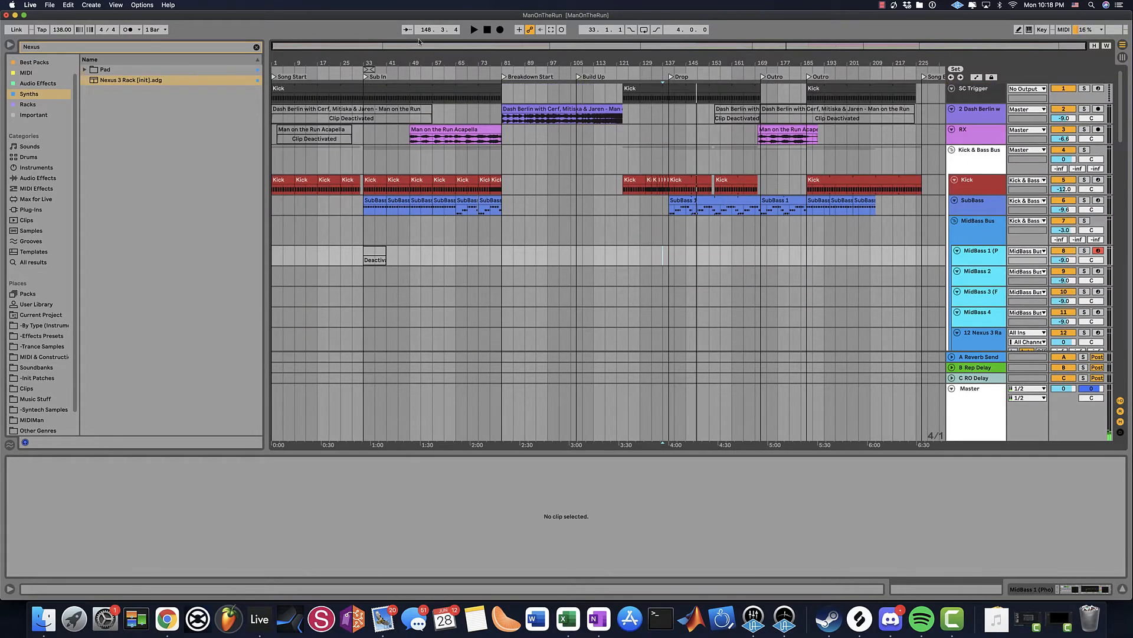
- Play the arrangement from bar 31, leading into the Sub In section
left_click_drag(422, 66, 470, 138)
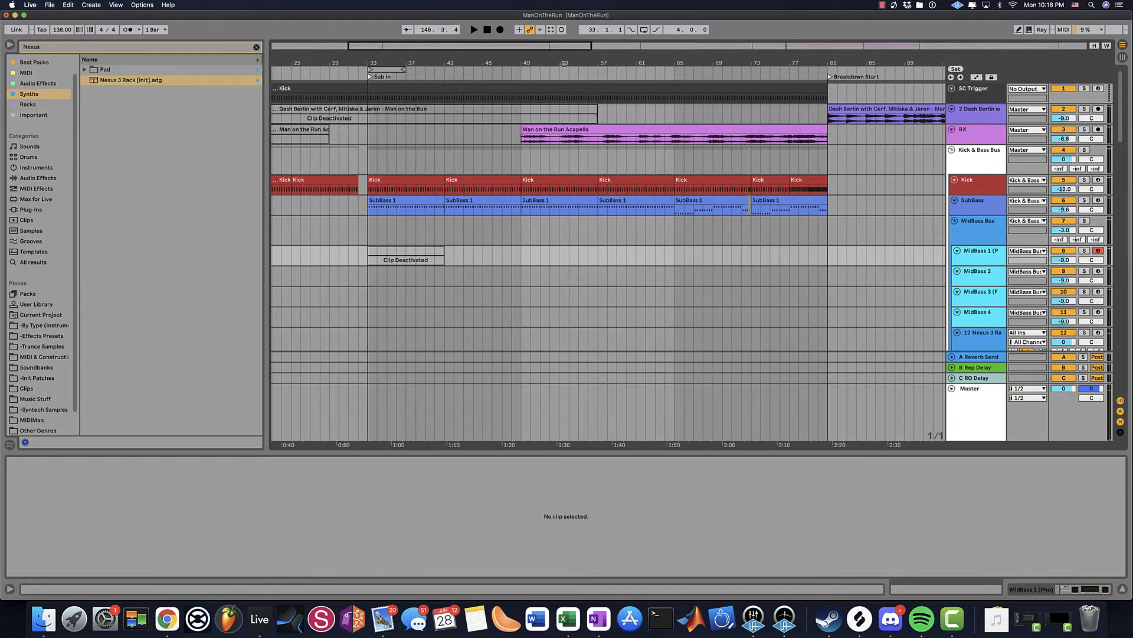
mouse_move(506, 61)
left_mouse_down()
mouse_move(506, 88)
mouse_move(506, 48)
left_mouse_up()
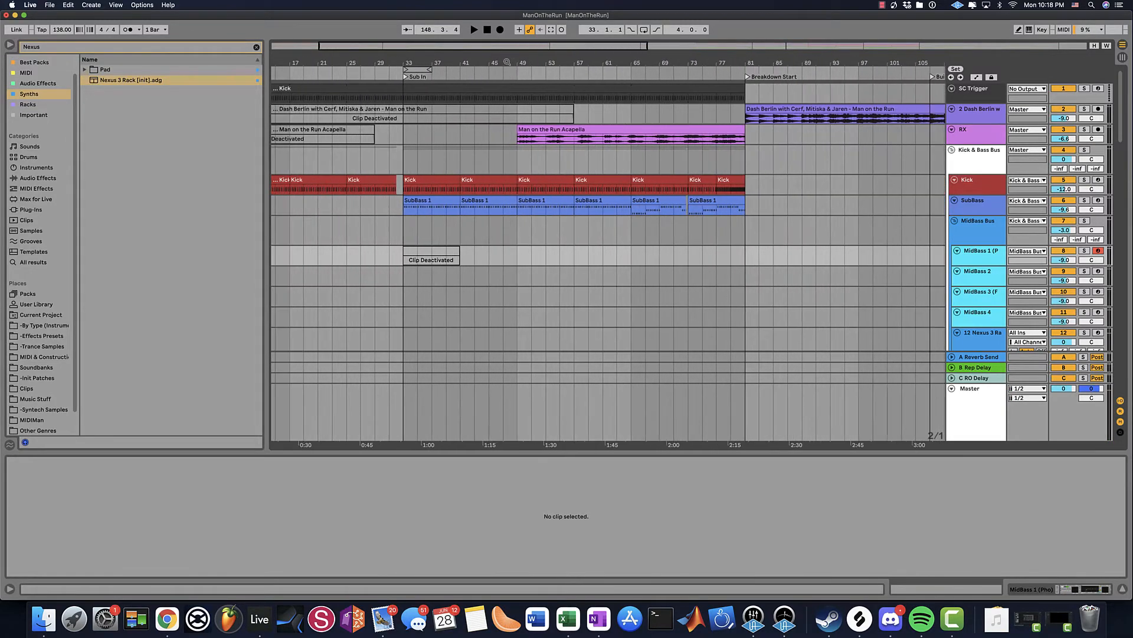
left_click(405, 230)
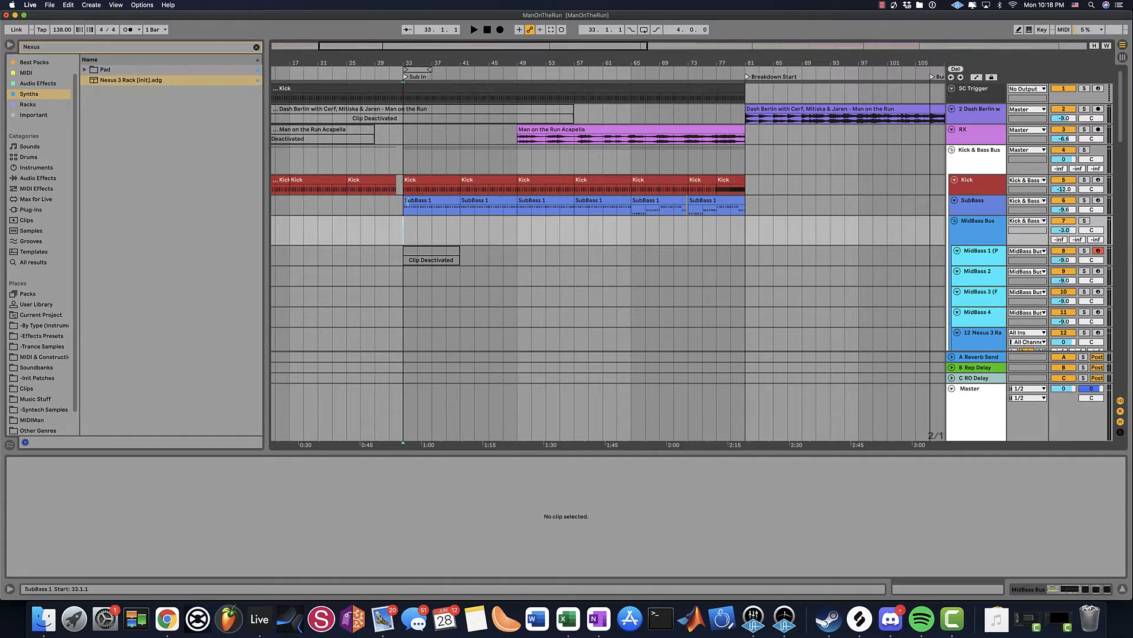
left_click(396, 234)
key("space")
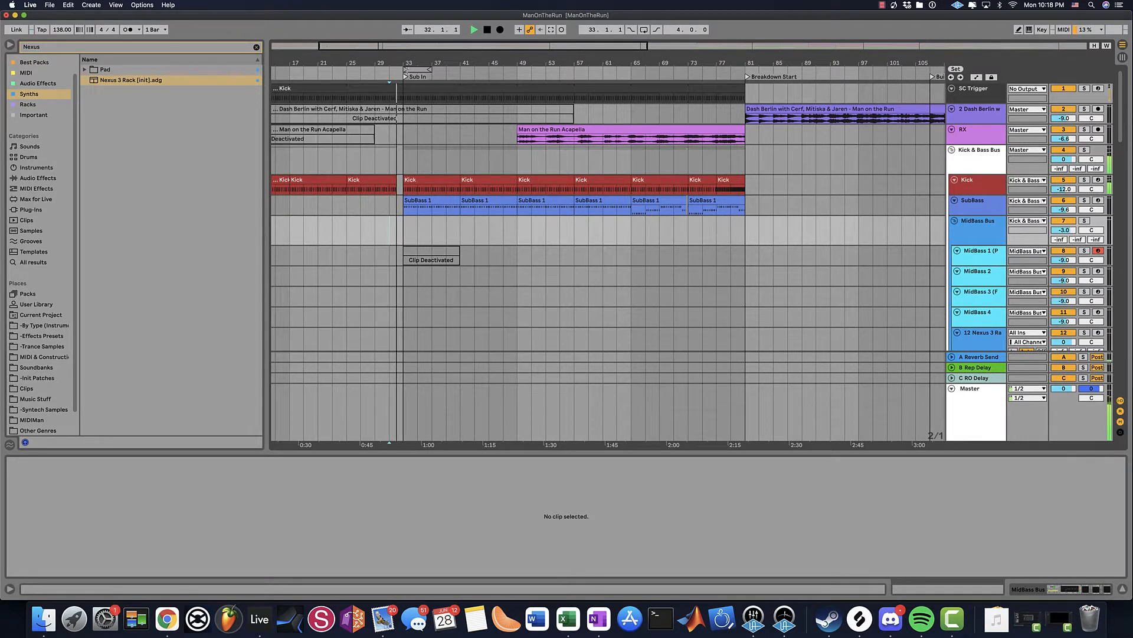
left_click_drag(403, 63, 403, 148)
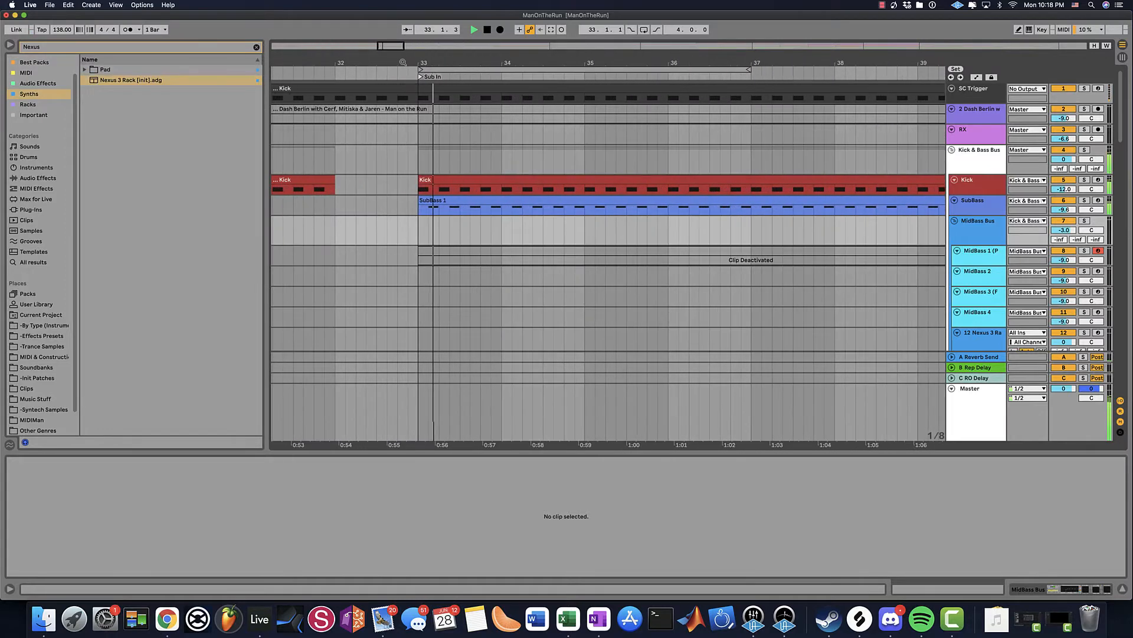
key("minus")
key("minus")
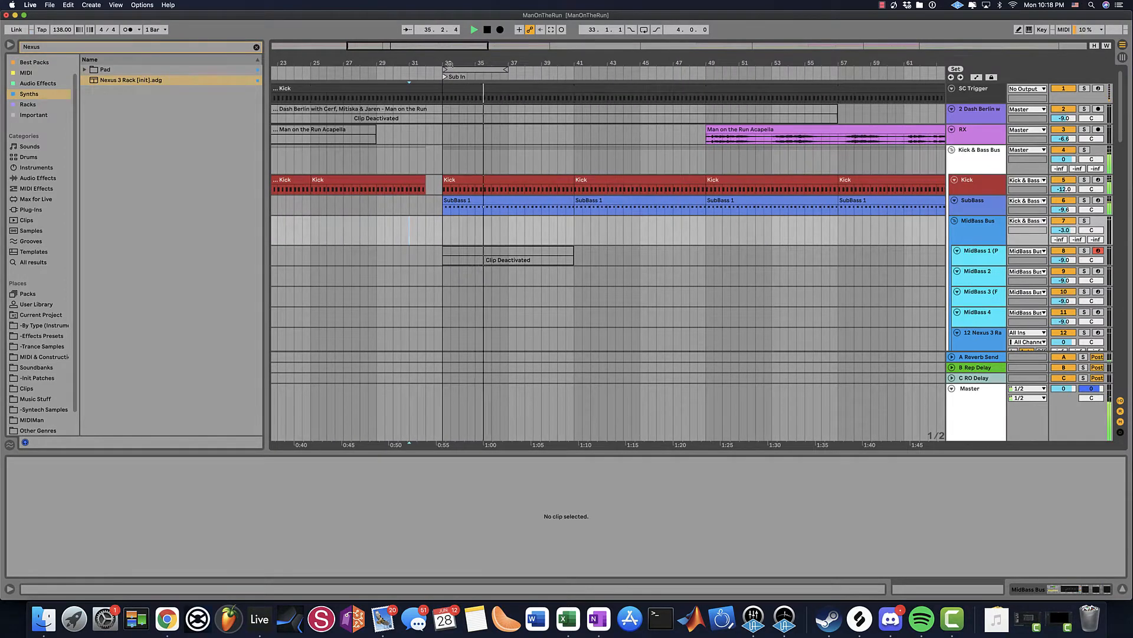
- Delete the Nexus 3 Rack track from the MidBass group
right_click(984, 339)
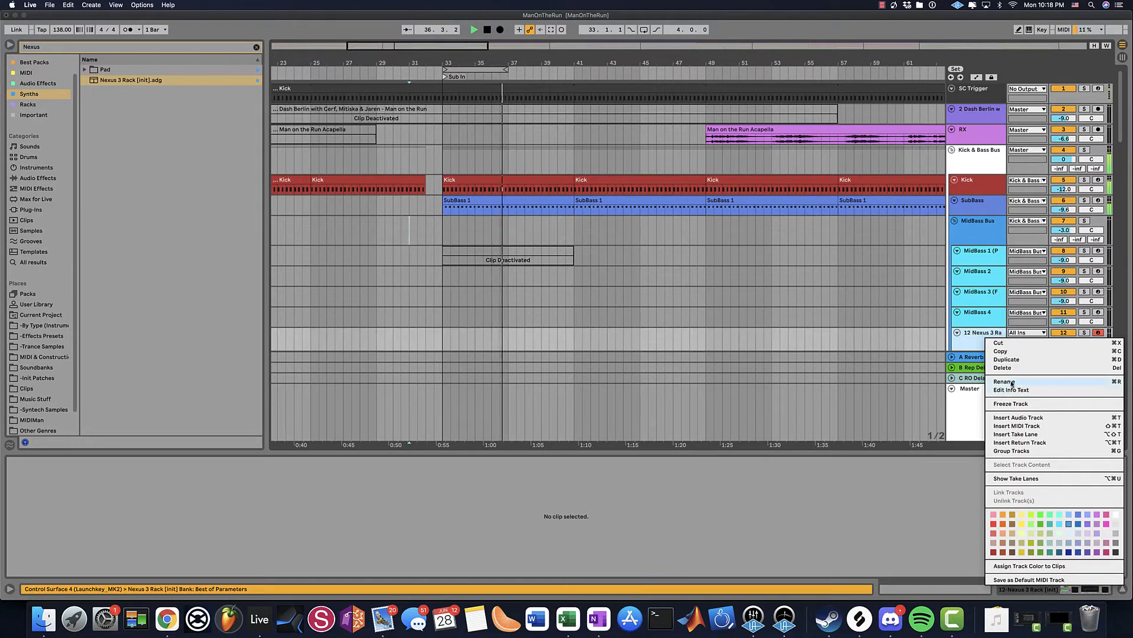
left_click(1005, 367)
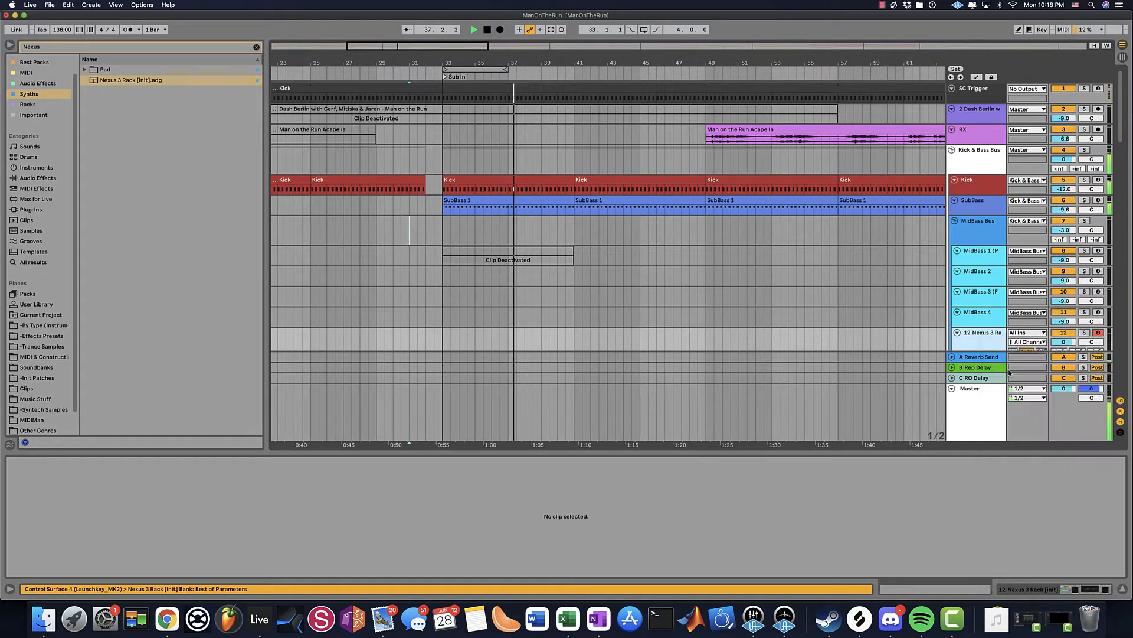
scroll(906, 305, "down", 3)
scroll(906, 305, "up", 3)
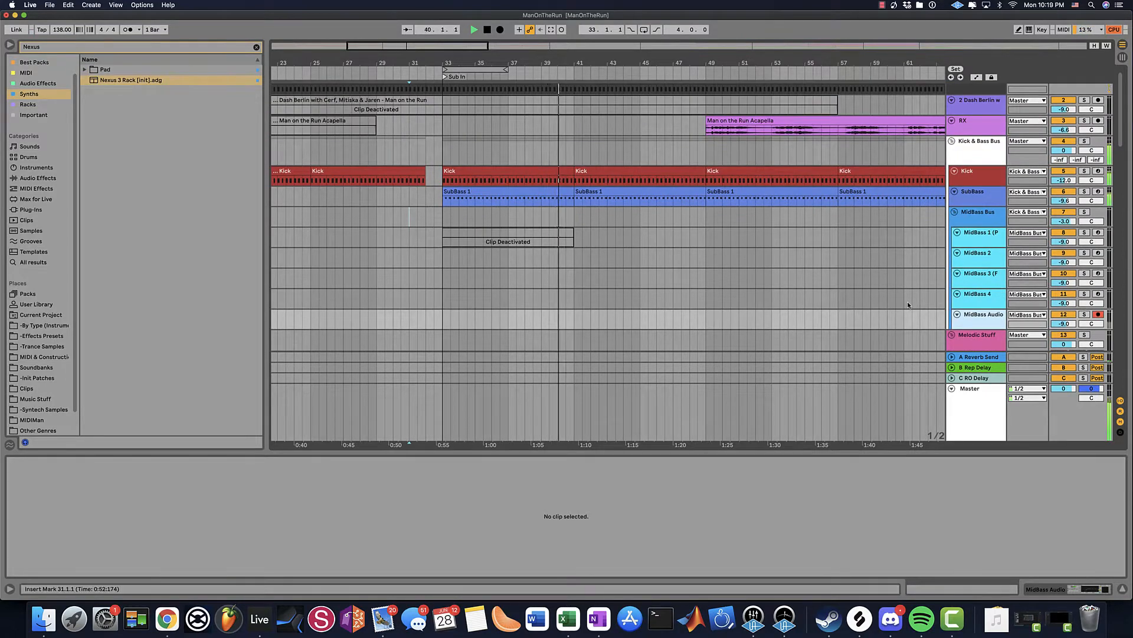
- Play the Man on the Run Acapella clip from bar 49 and set the RX track's volume to -5.6
left_click(708, 220)
key("space")
key("space")
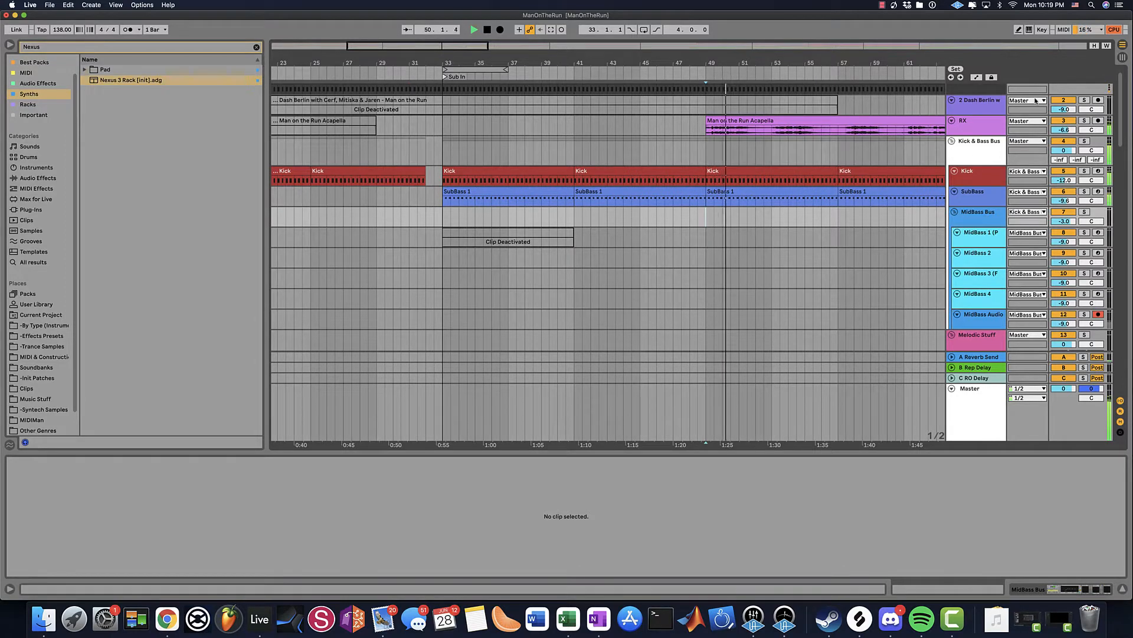
left_click_drag(734, 61, 441, 29)
left_click_drag(1066, 130, 1064, 131)
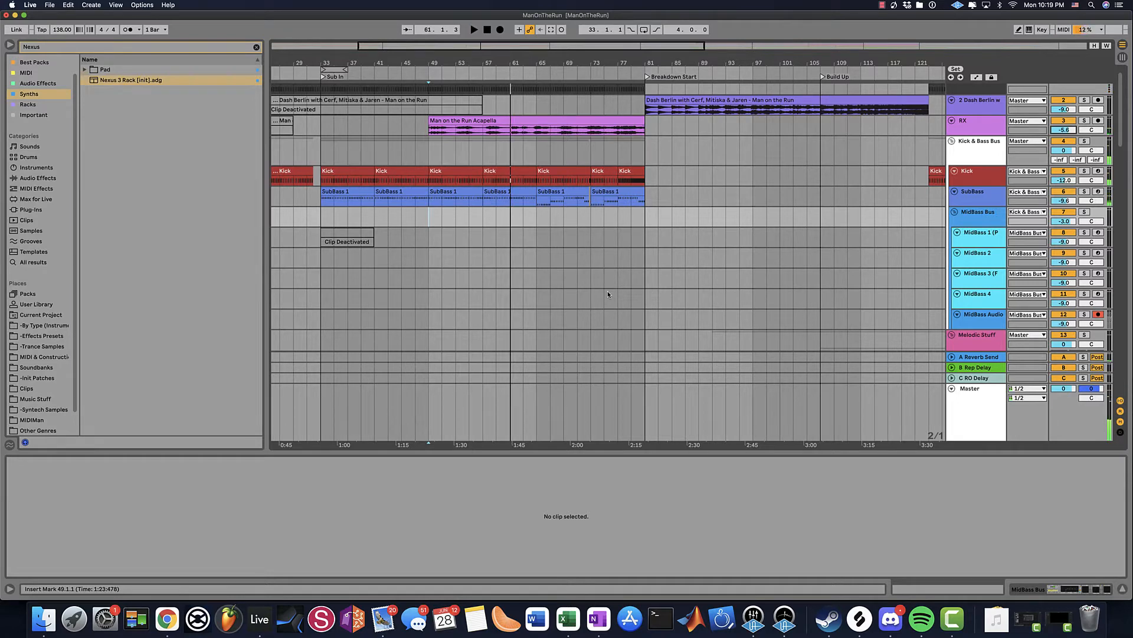
- Show the MidBass 4 track's devices and delete its MidBass 4 instrument rack
left_click(971, 308)
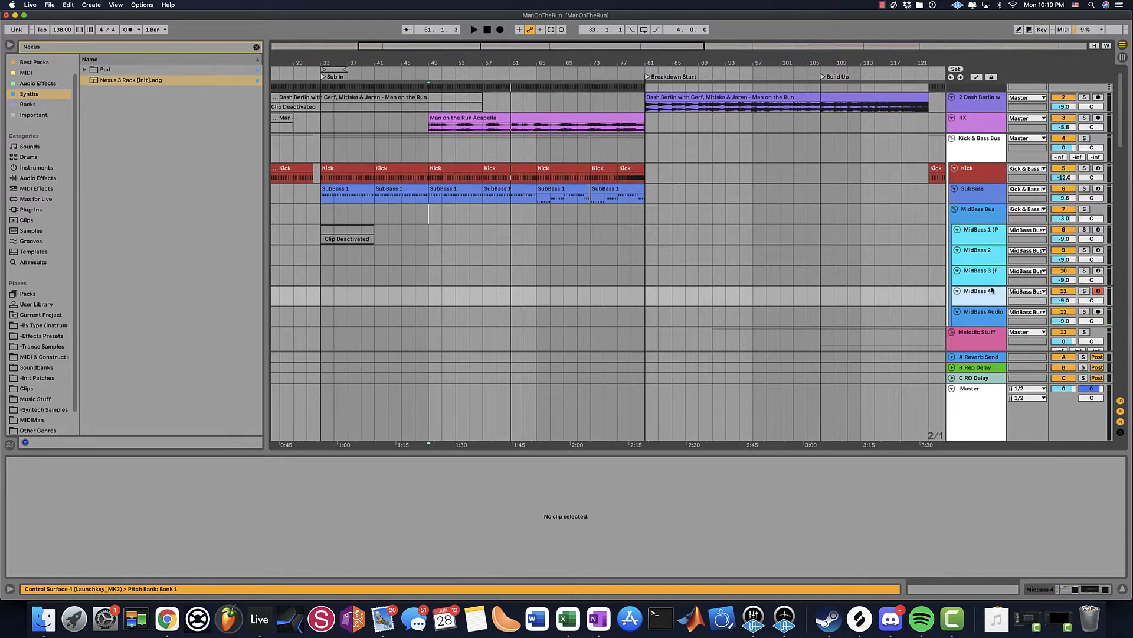
scroll(991, 288, "down", 2)
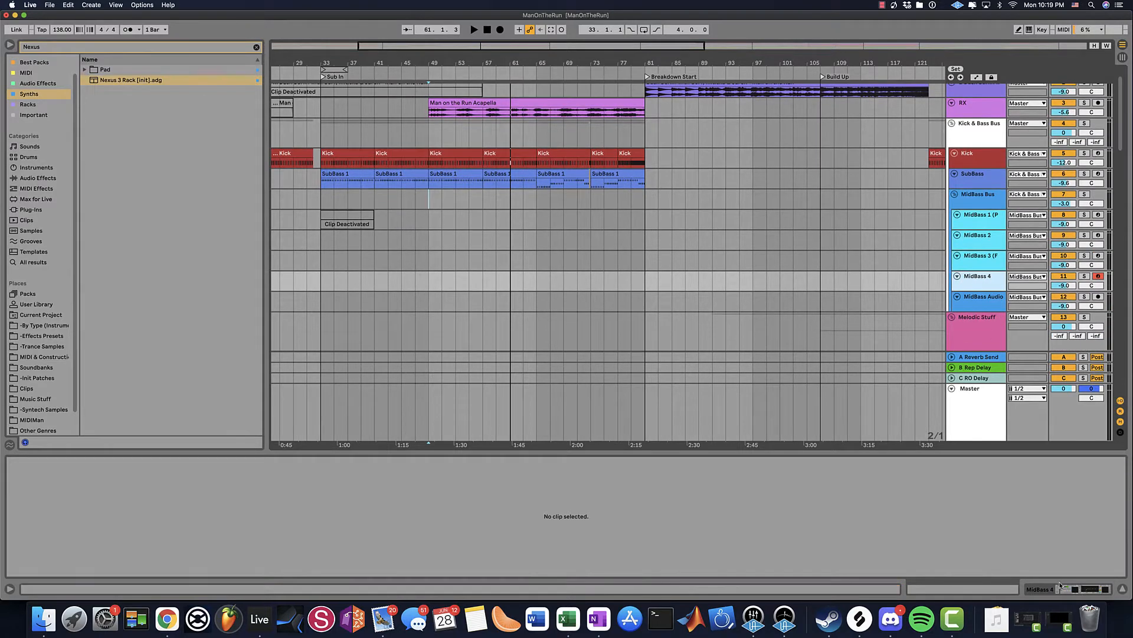
left_click(1062, 587)
left_click(115, 476)
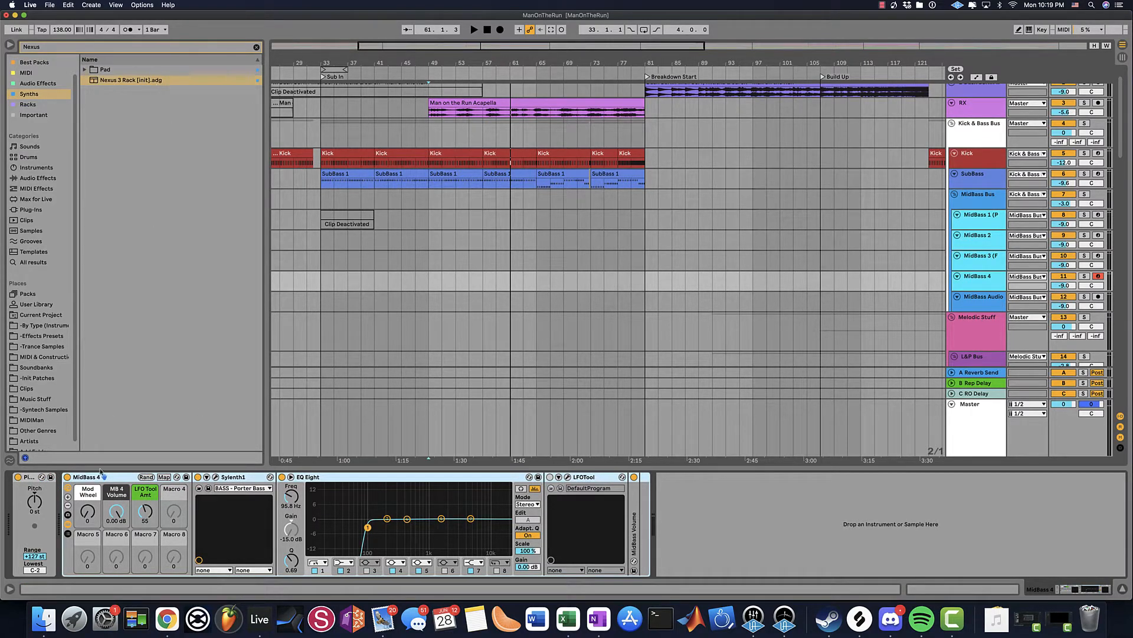
key("Delete")
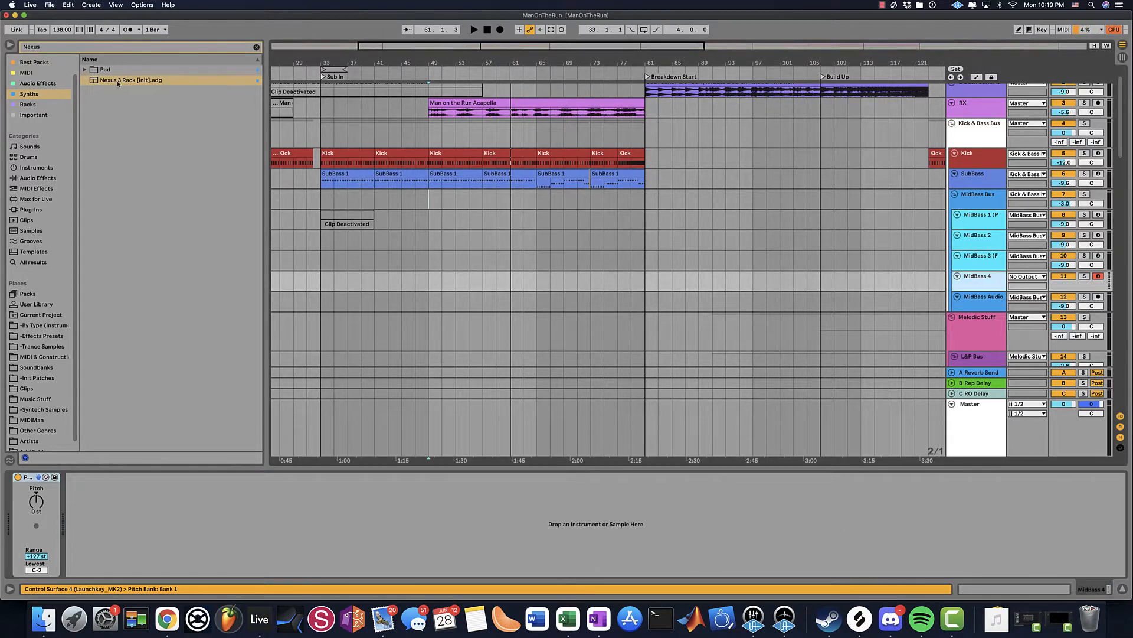
- Load Nexus 3 Rack [init].adg onto the MidBass 4 track, close the LFOTool window and enlarge the Nexus interface
left_click_drag(118, 84, 88, 496)
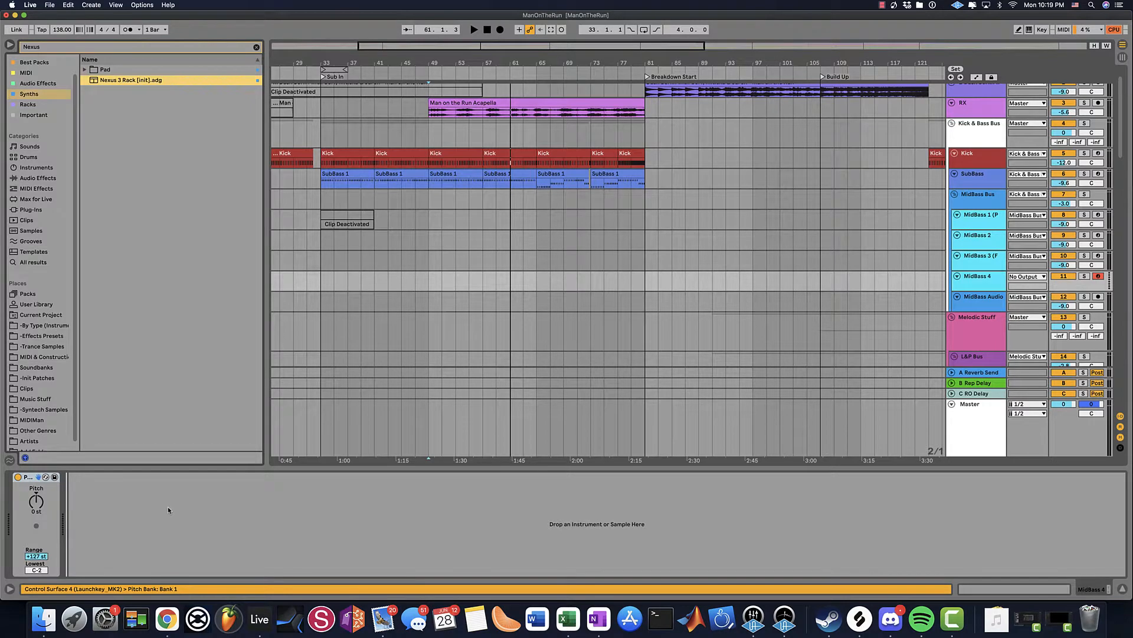
left_click_drag(168, 506, 167, 505)
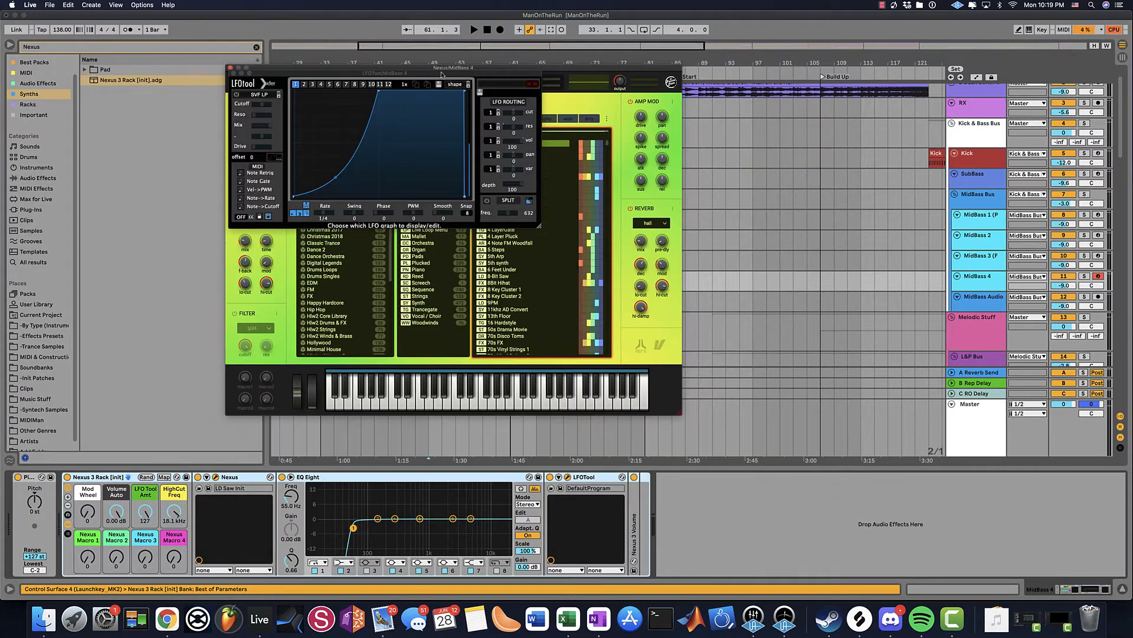
left_click(234, 73)
left_click(671, 82)
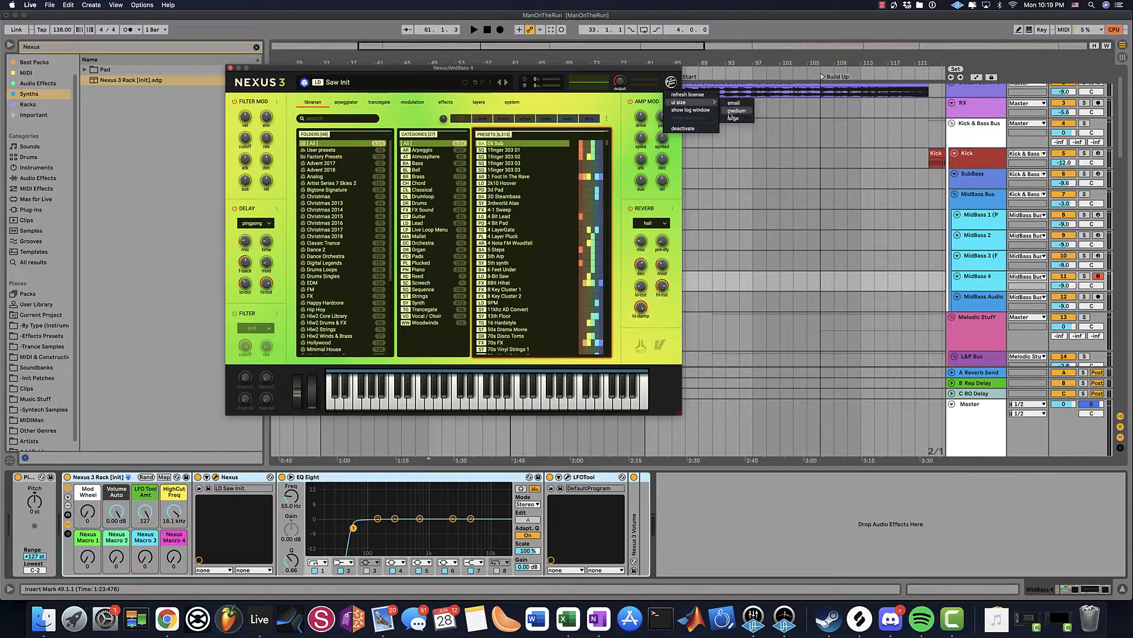
left_click(735, 114)
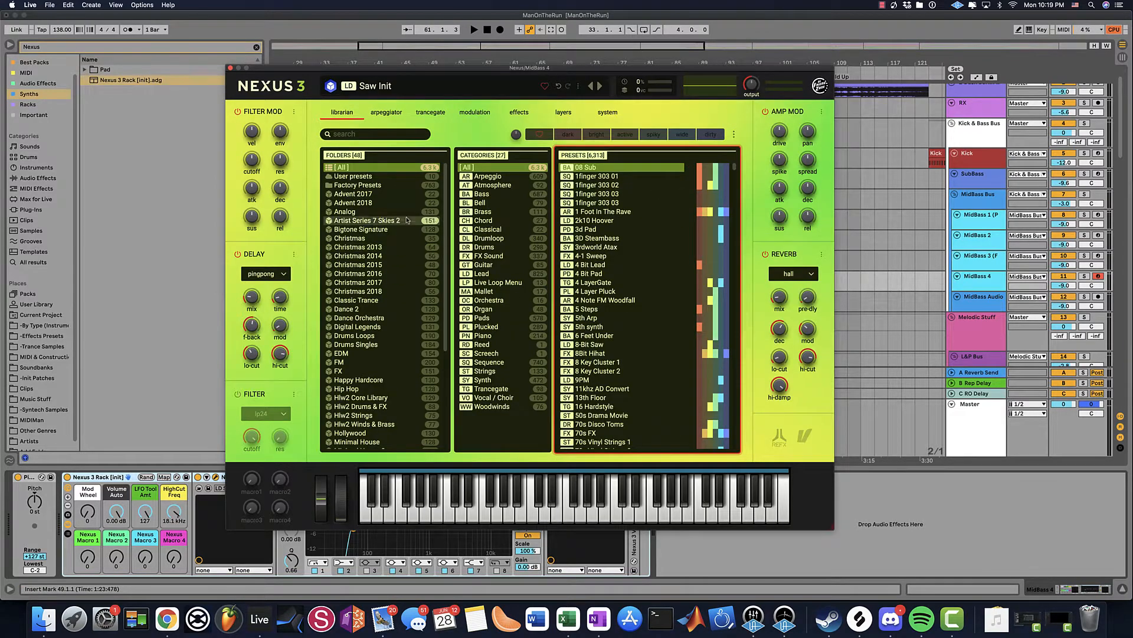
- Load the Dash Berlin bass preset from the Trance Elements folder in Nexus
scroll(372, 384, "down", 5)
left_click(397, 417)
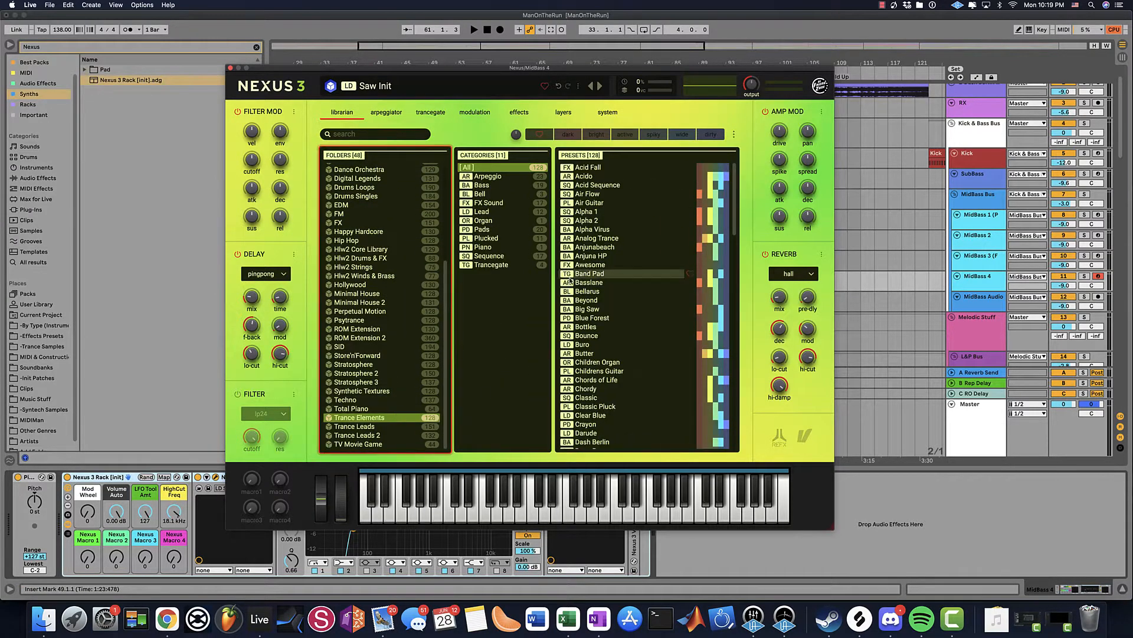
scroll(593, 304, "down", 3)
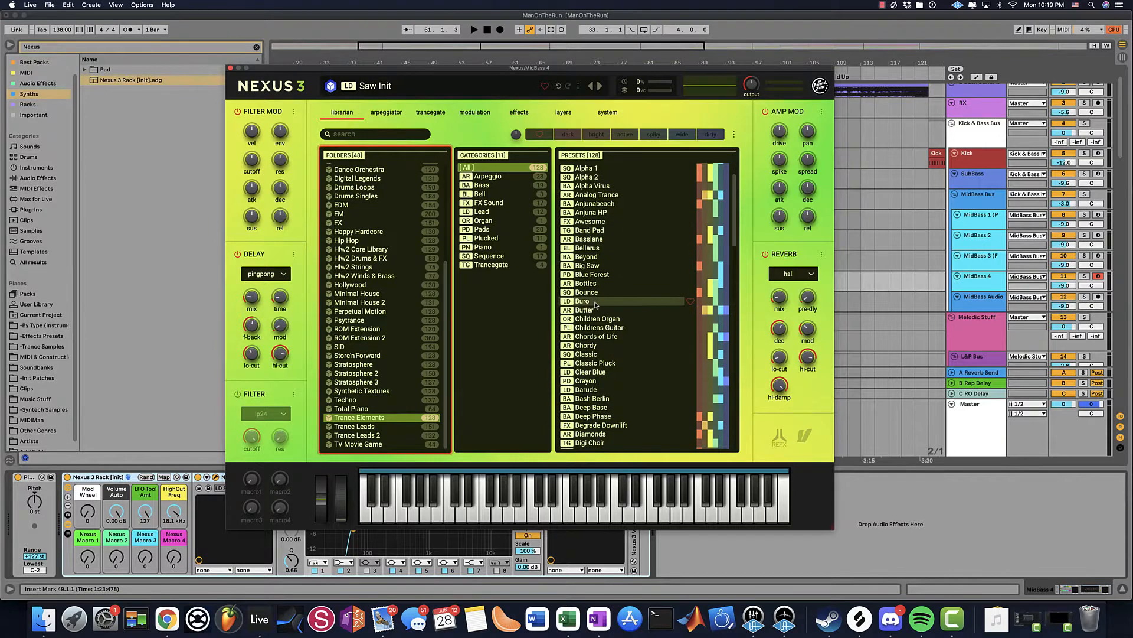
left_click(593, 372)
left_click(593, 381)
left_click(593, 389)
key("Down")
key("Down")
key("Down")
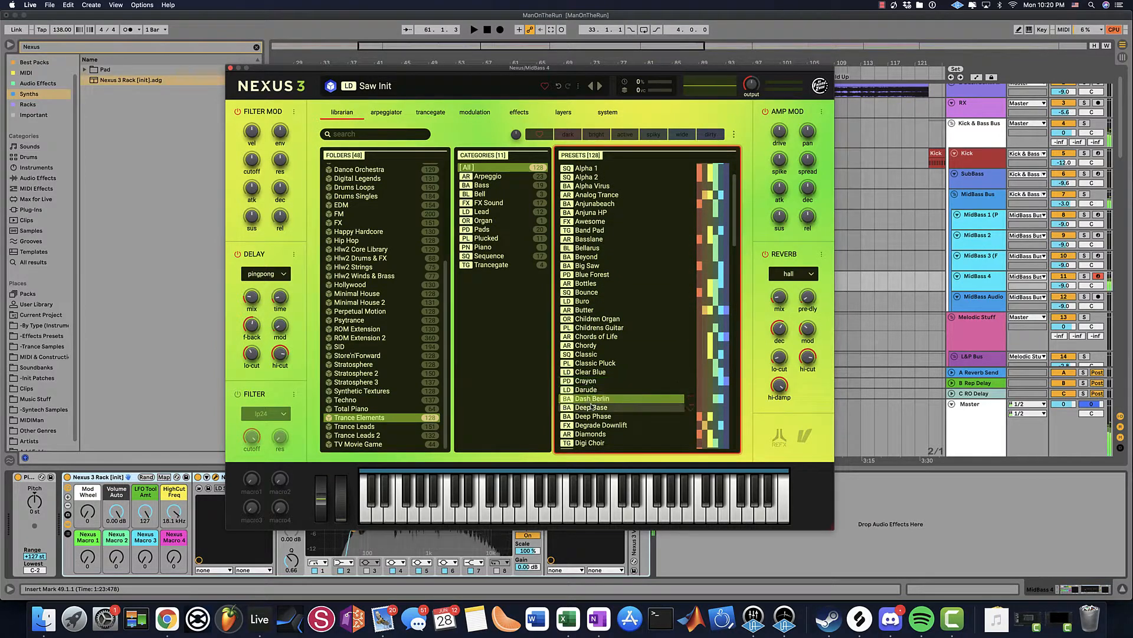
left_click(592, 400)
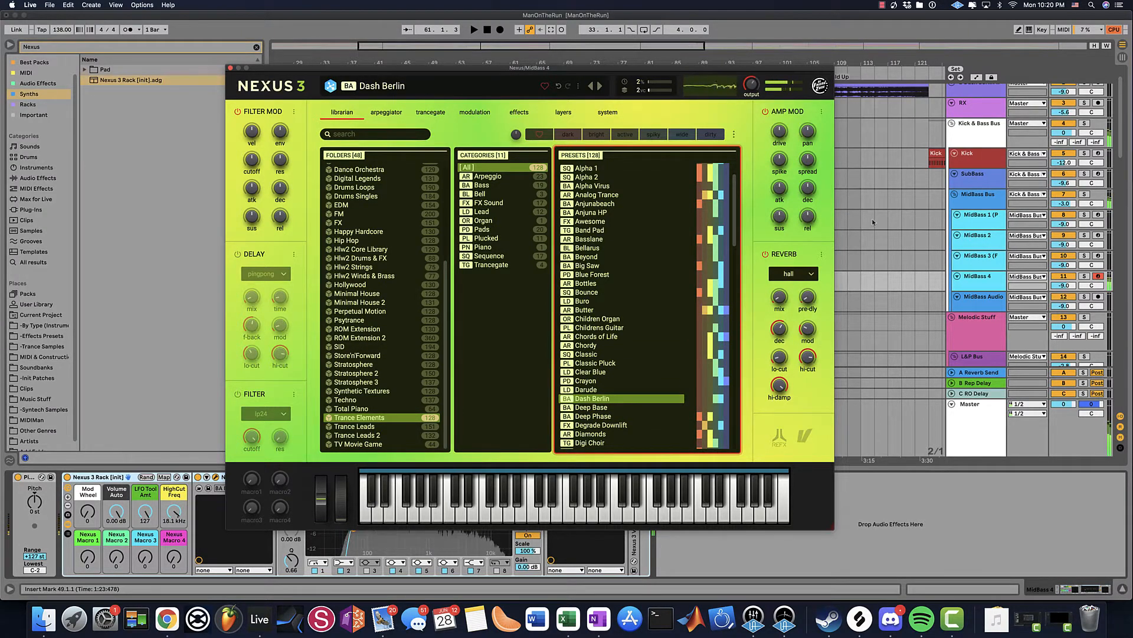
- With the Nexus window closed, move the MidBass 4 track out of the MidBass Bus group and set its volume to -6.6
left_click_drag(1063, 285, 1064, 262)
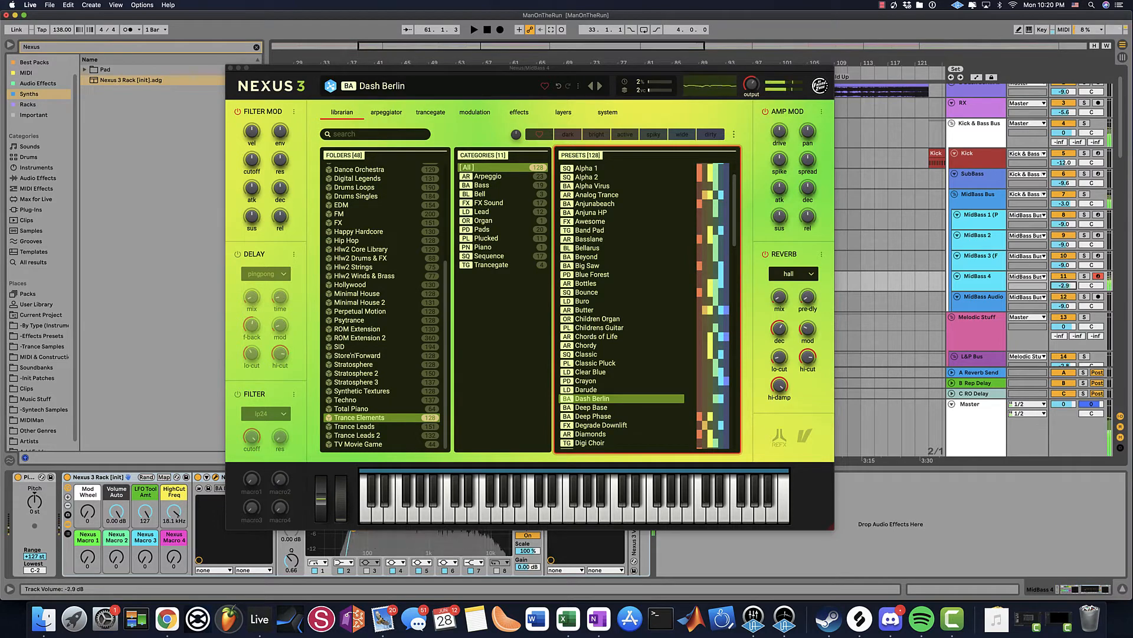
left_click(230, 68)
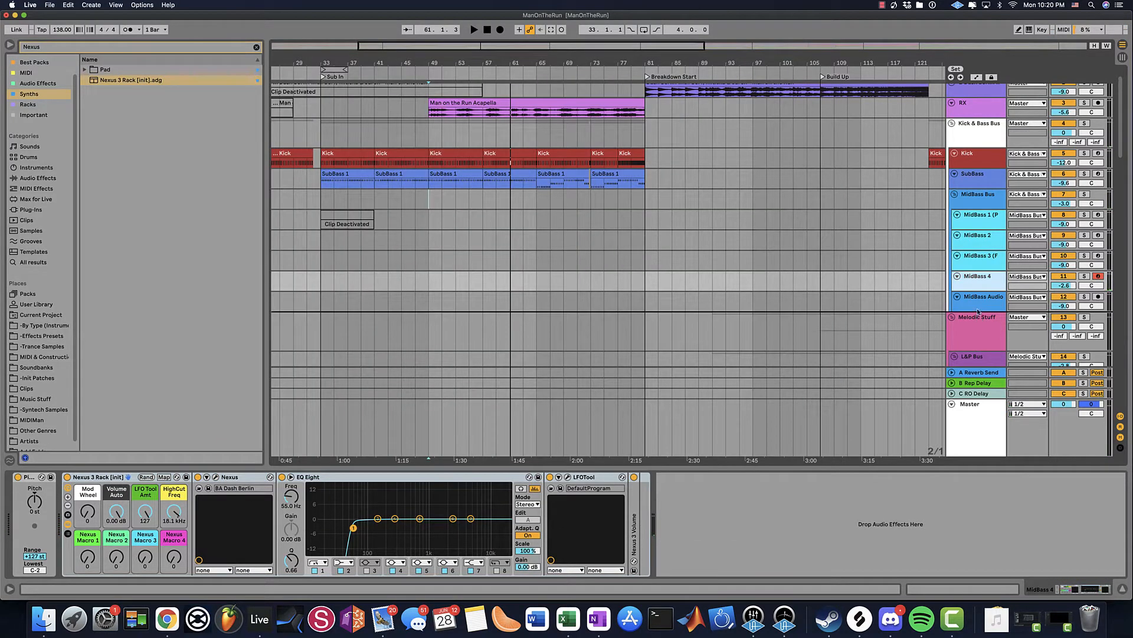
left_click_drag(978, 311, 983, 290)
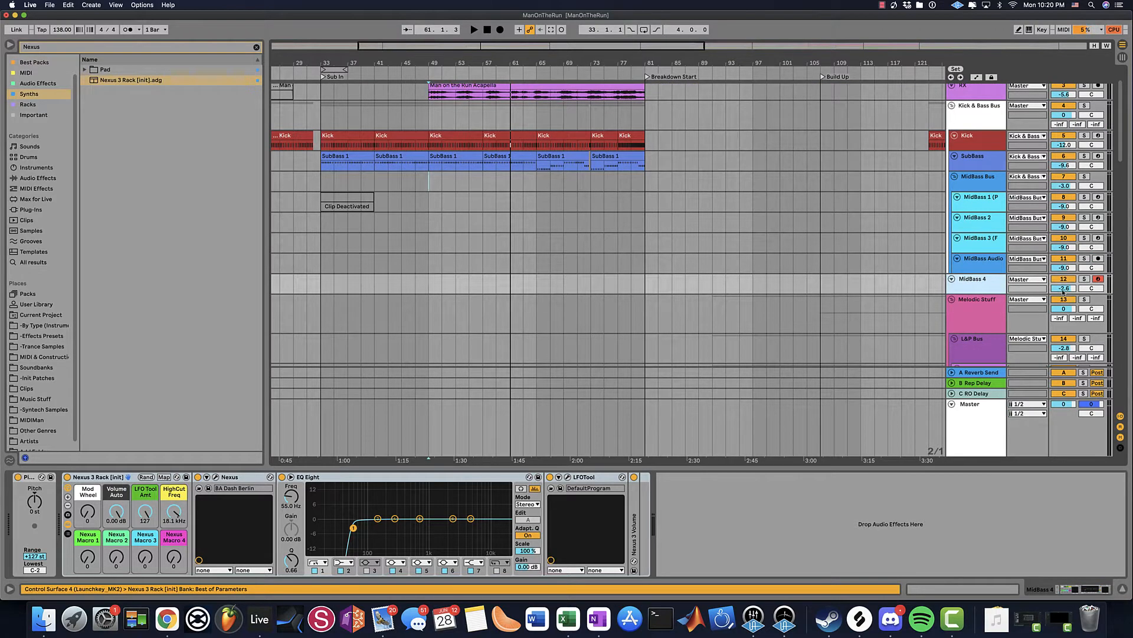
left_click_drag(1064, 292, 1063, 297)
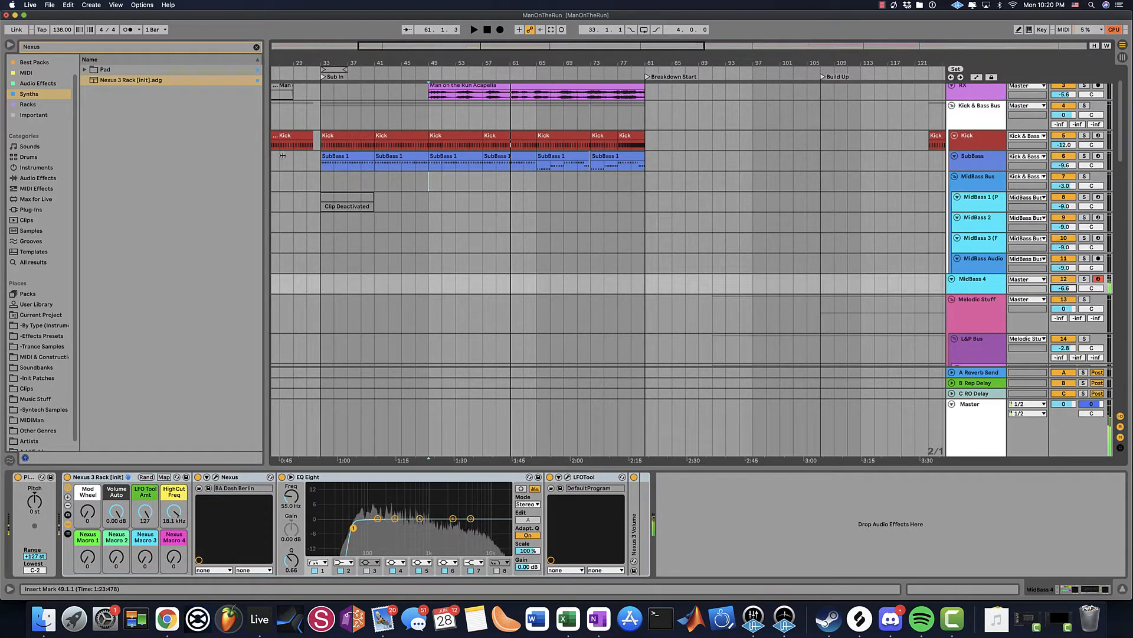
- Rename the MidBass 4 track to Original Bass
left_click_drag(302, 63, 534, 133)
left_click(995, 280)
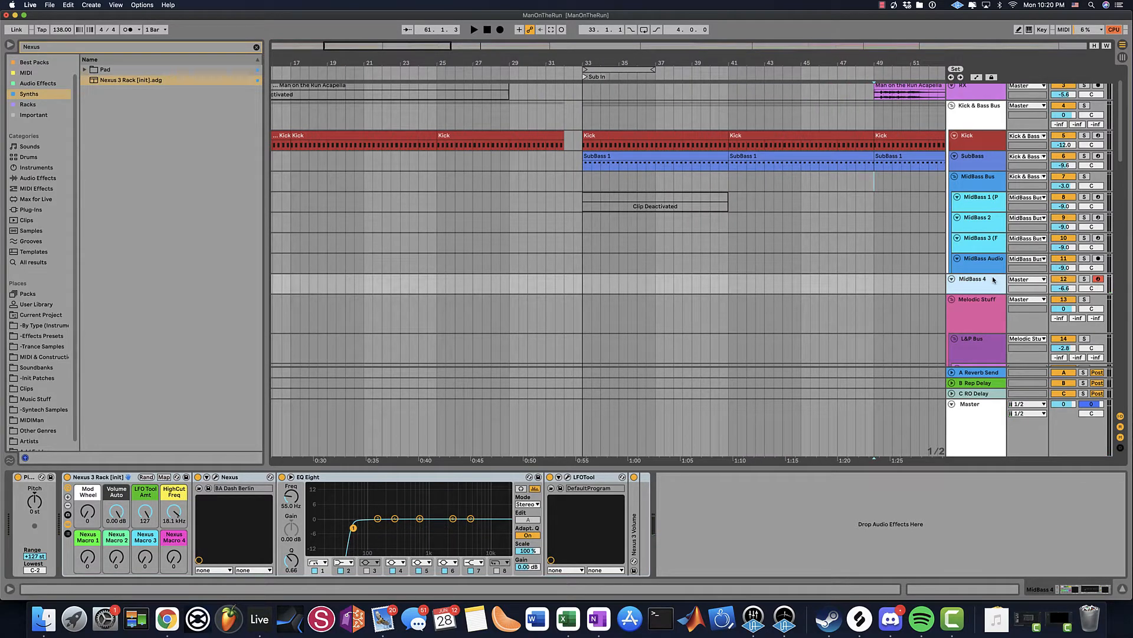
key("super+r")
type("Original Bass")
key("Return")
left_click(555, 296)
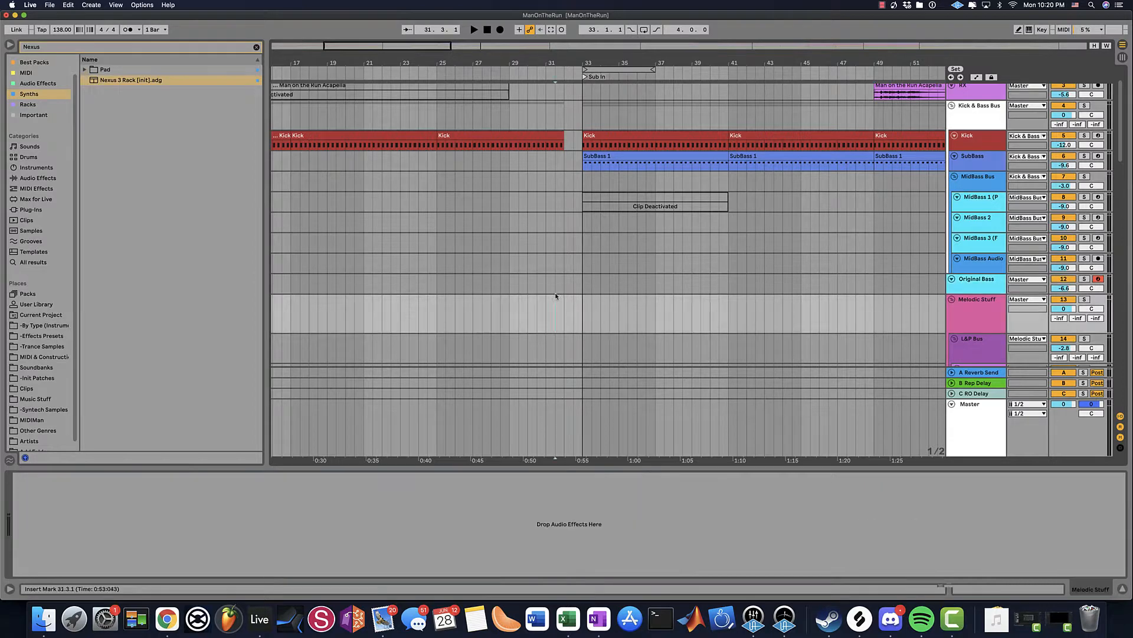
left_click(585, 284)
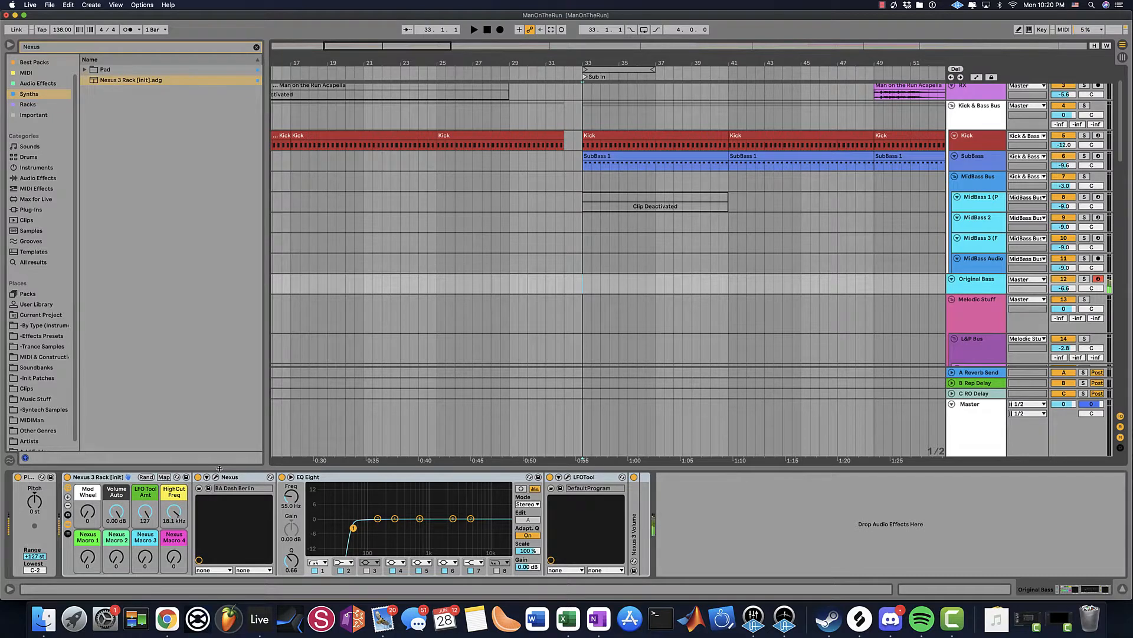
left_click(653, 158)
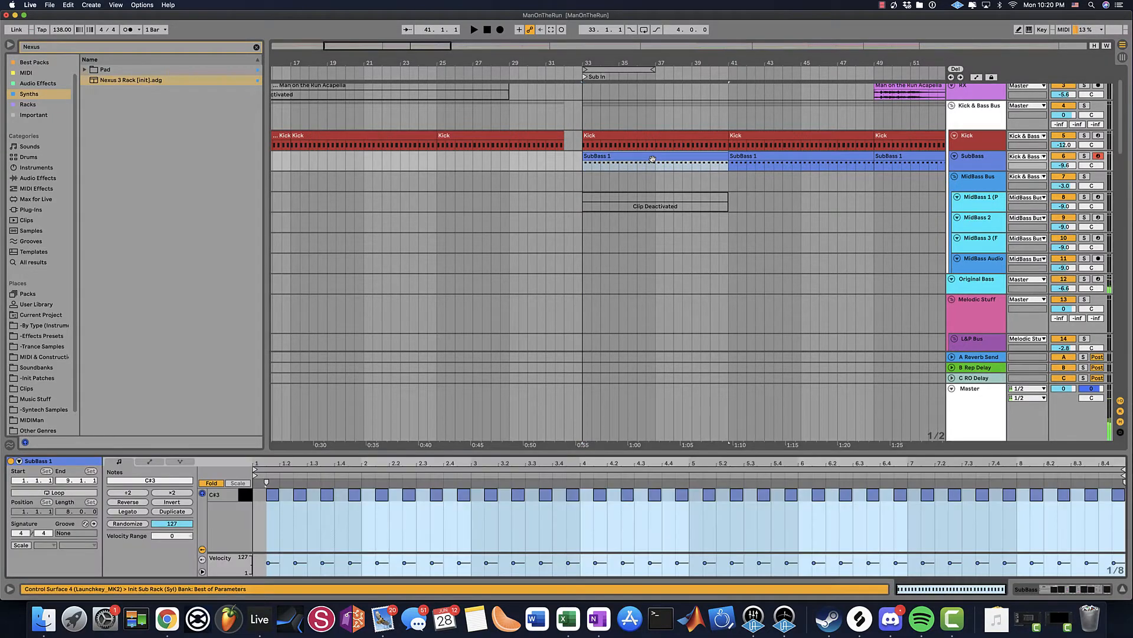
left_click(975, 264)
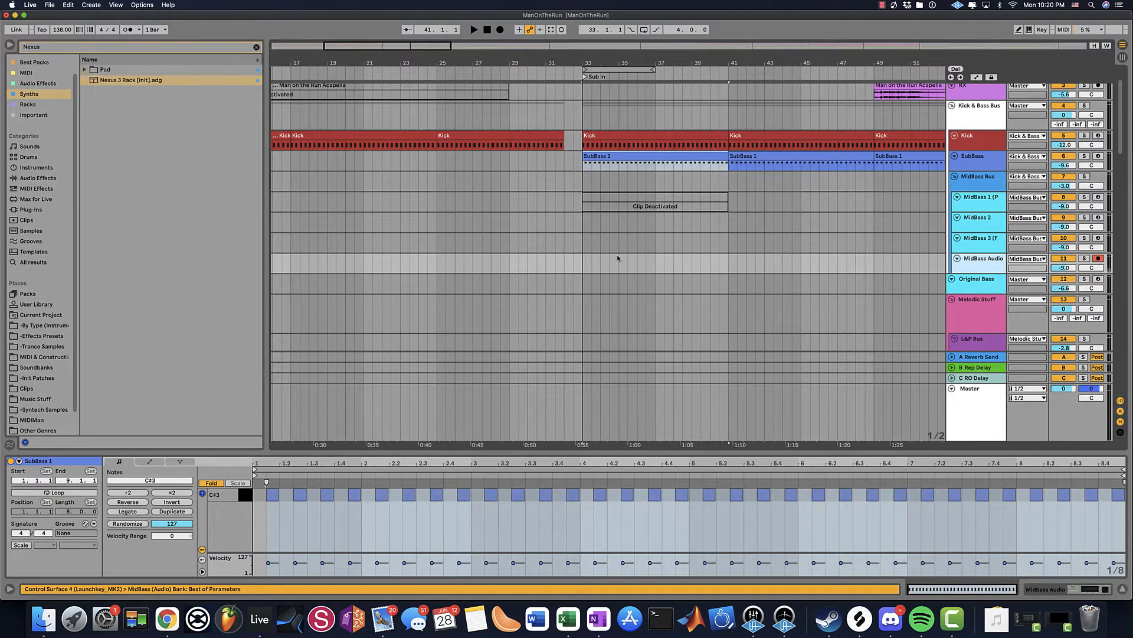
left_click(577, 262)
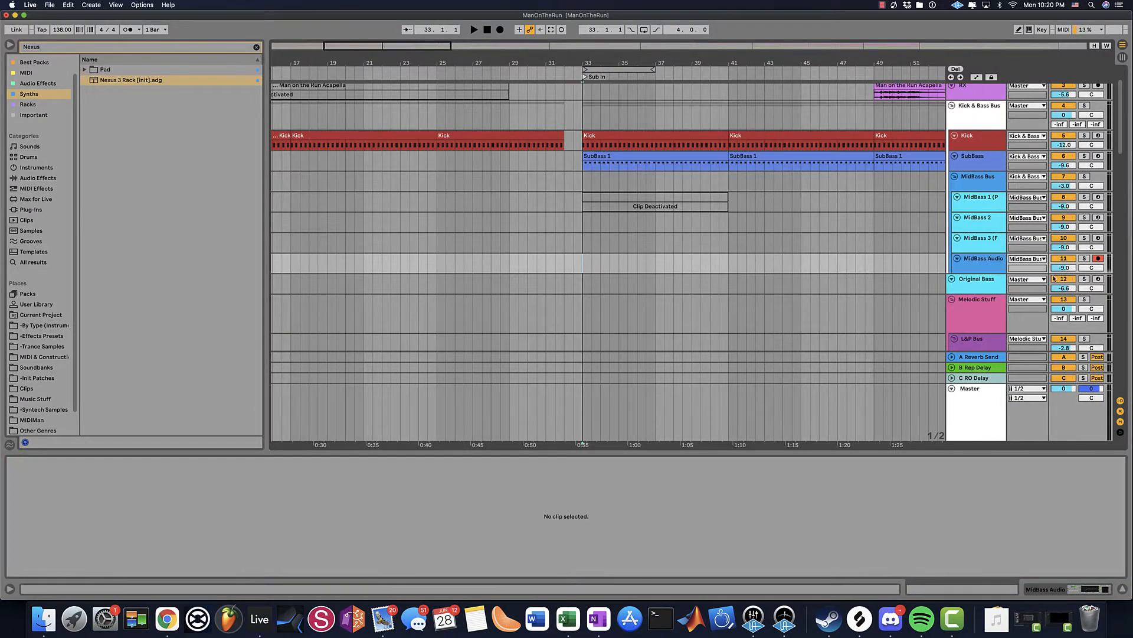
- Record a C#2 and E2 bass part on the Original Bass track from bar 32 to just past bar 41
left_click(967, 285)
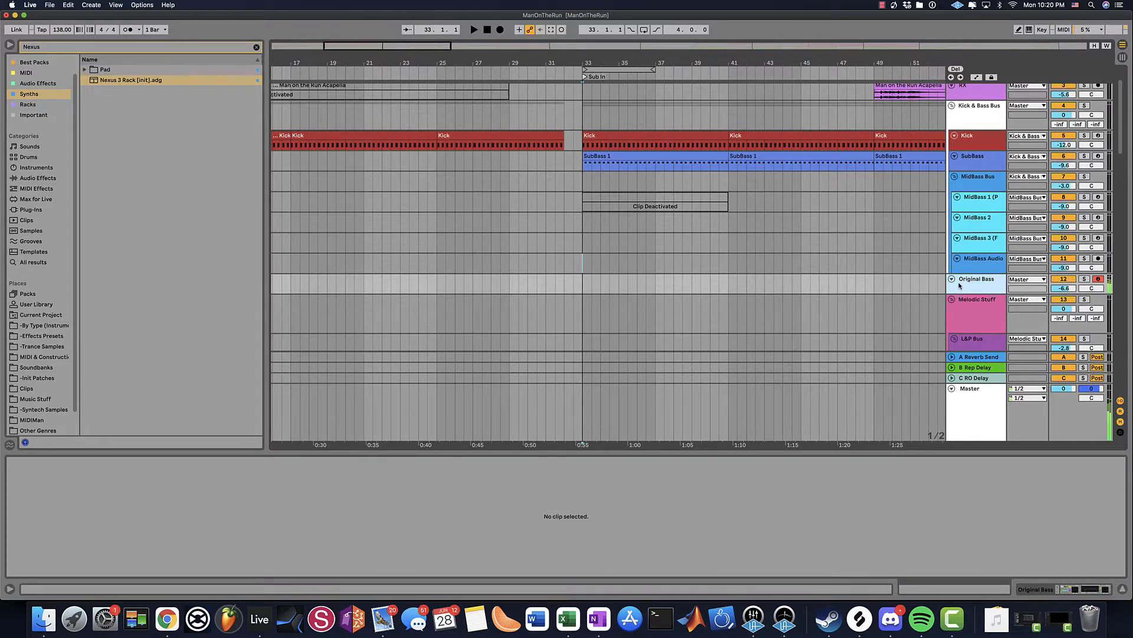
left_click(565, 111)
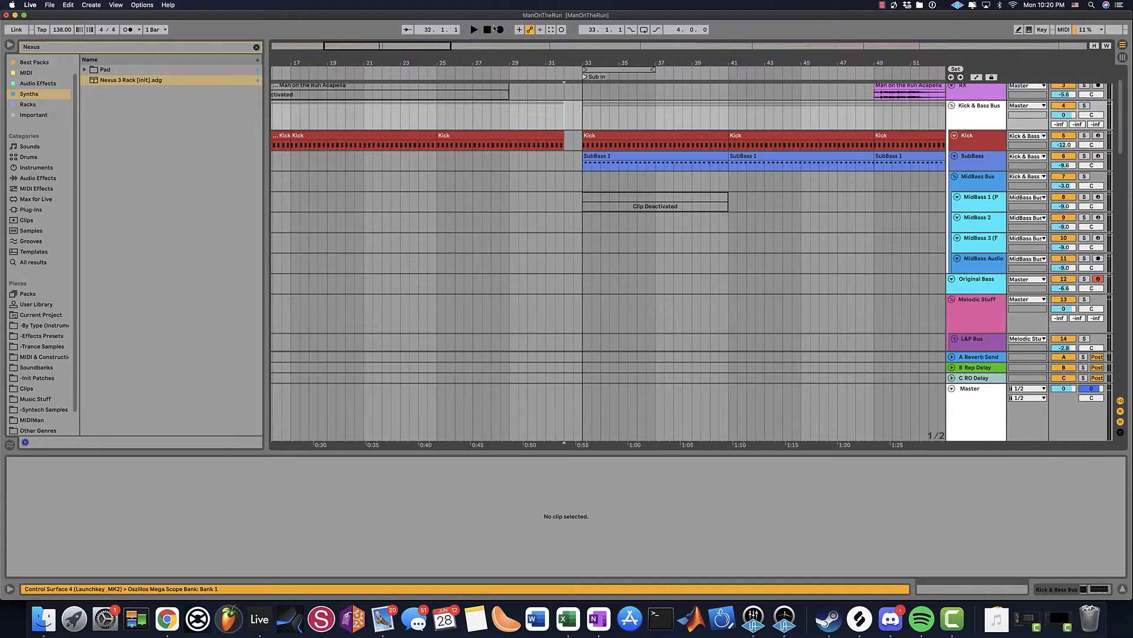
left_click(499, 30)
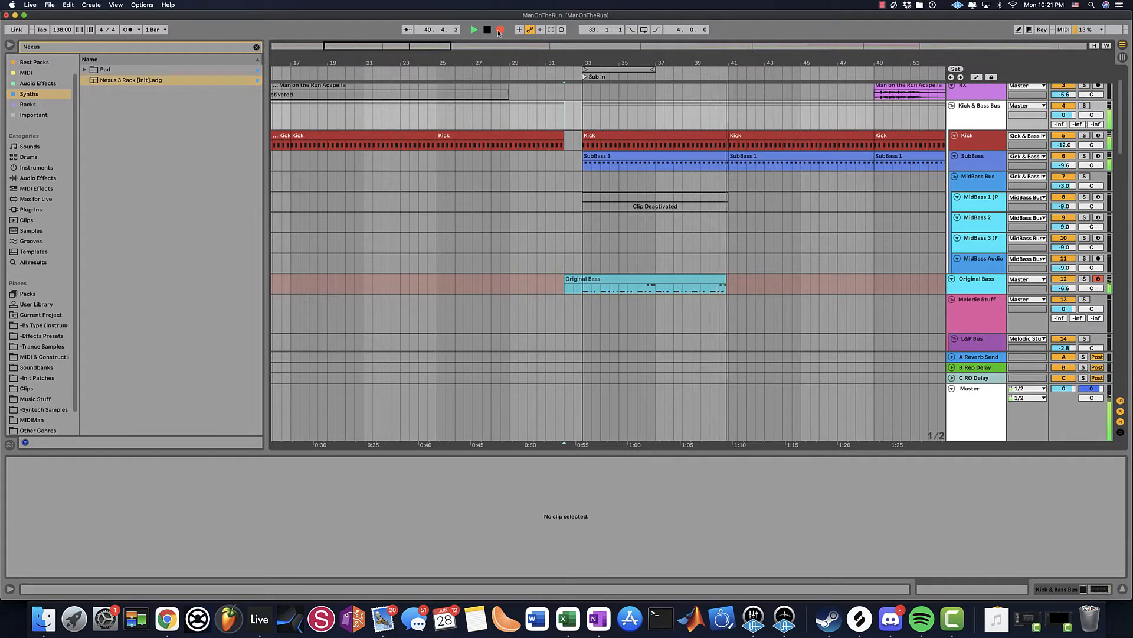
key("space")
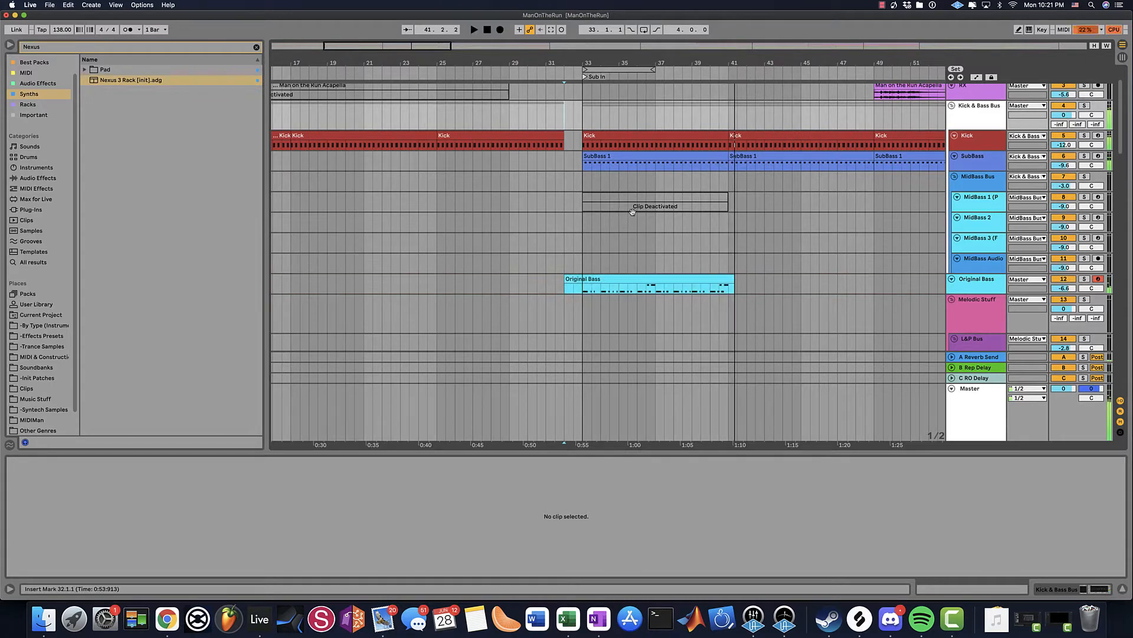
- Trim the recorded Original Bass clip to span bars 33 to 41 and set the track's volume to -3.5 during playback
left_click(578, 273)
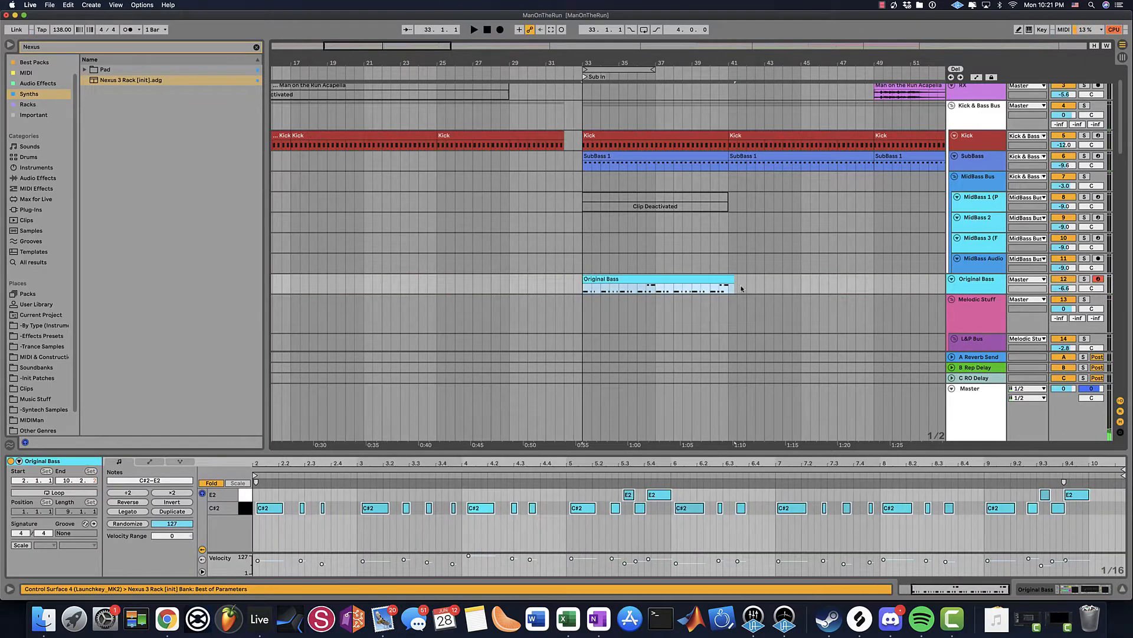
left_click_drag(734, 280, 728, 281)
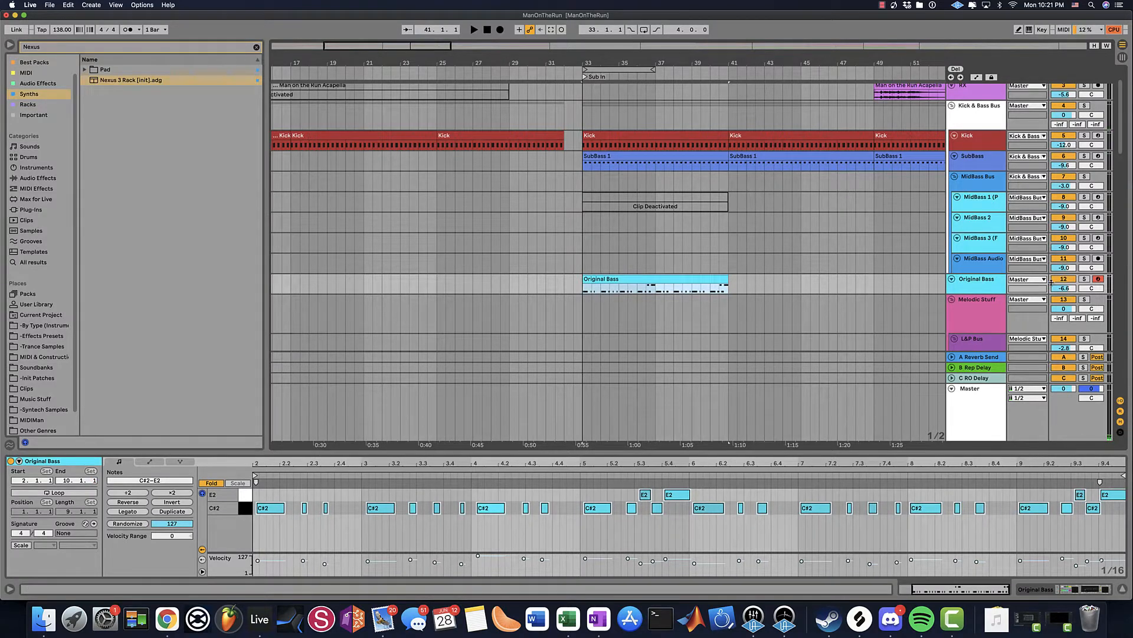
key("space")
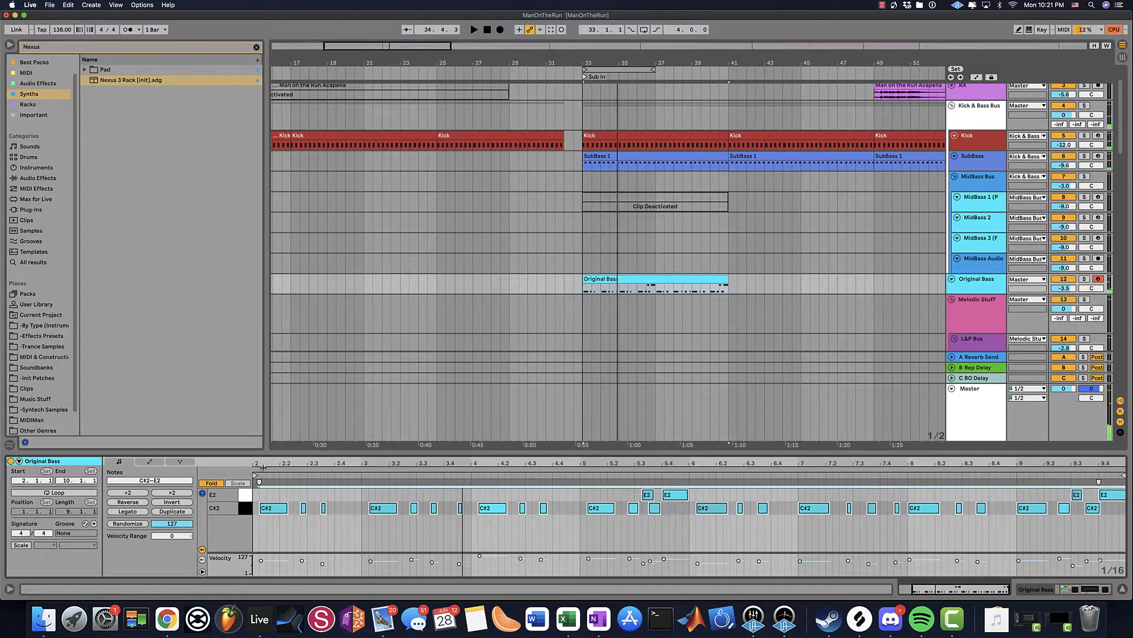
key("space")
- Extend the start of the clip's first C#2 note back to 2.1.1, keeping its end in place
left_click_drag(263, 467, 368, 514)
left_click(368, 508)
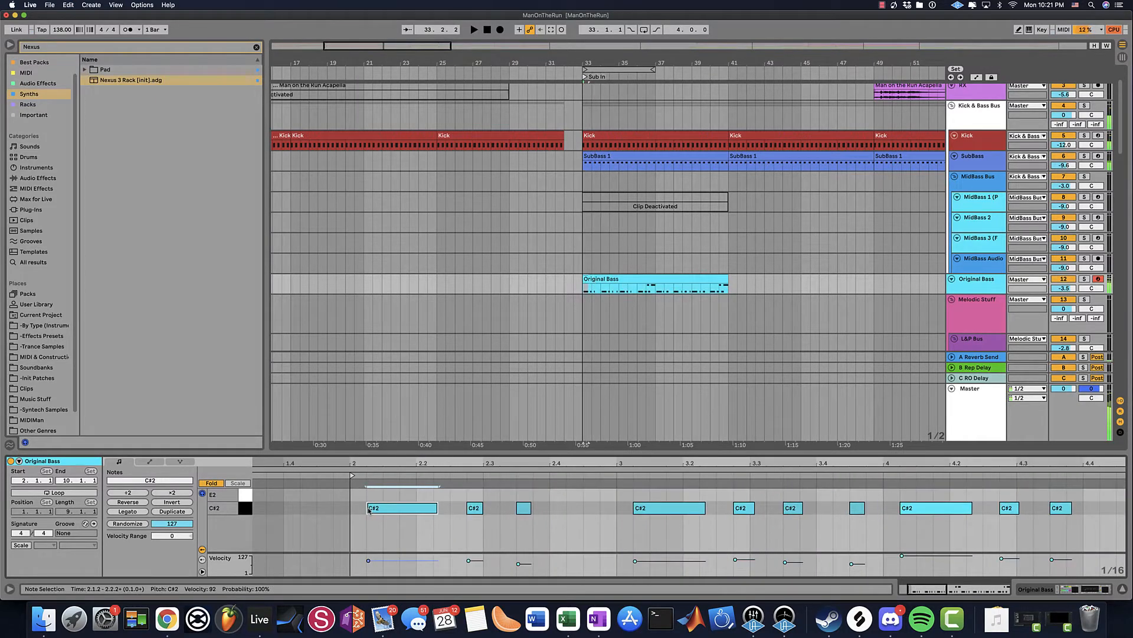
left_click_drag(420, 508, 438, 508)
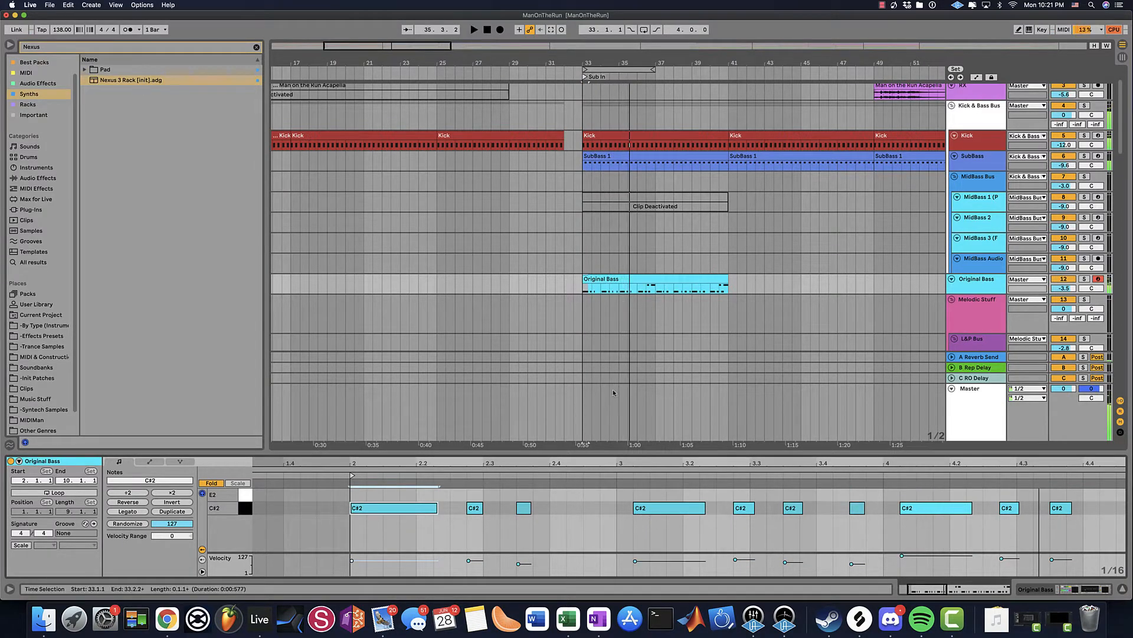
- Play back the Original Bass clip over bars 33 to 35 to check the note timing
key("space")
key("space")
key("space")
key("Up")
key("Down")
key("Down")
left_click(627, 288)
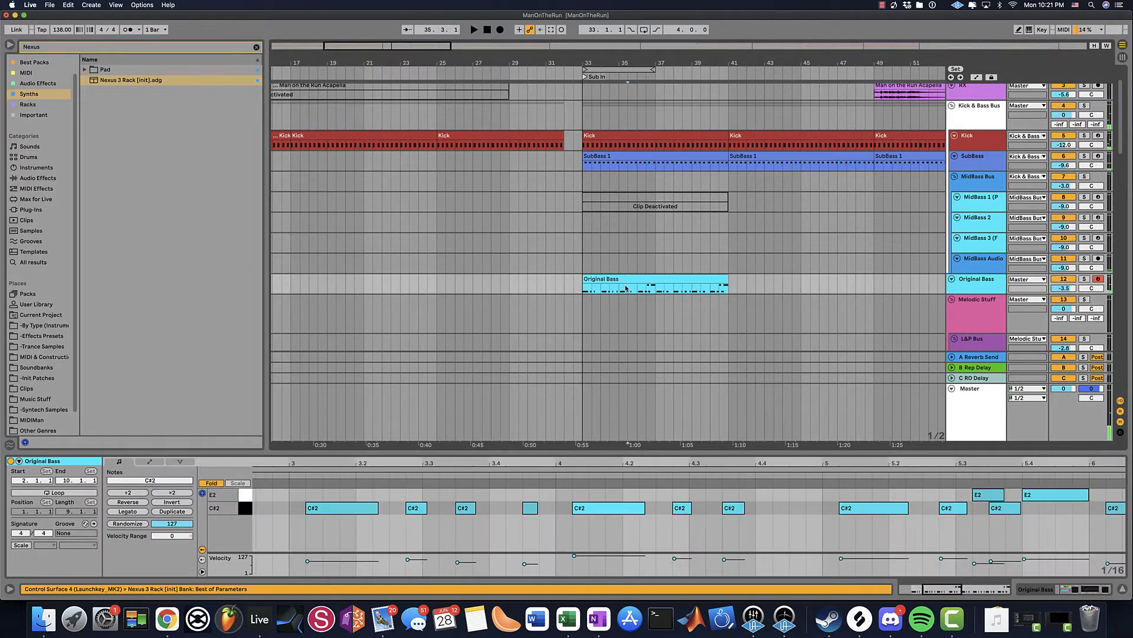
key("space")
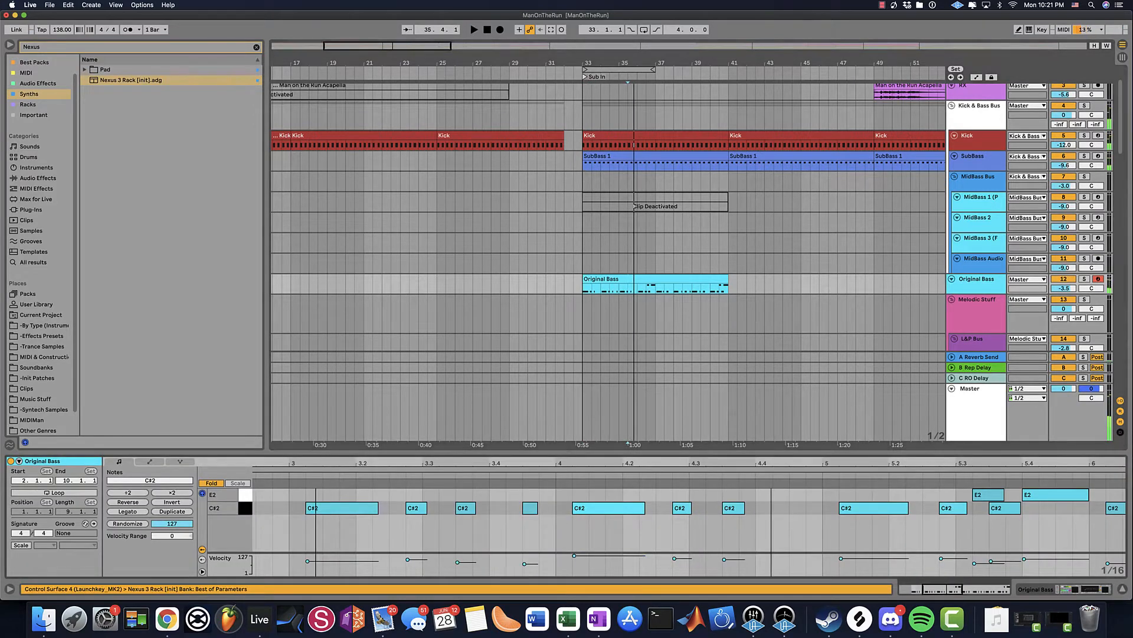
- Move the first C#2 notes of clip bars 3 and 4 earlier so they start at 3.1.1 and 4.1.1
left_click_drag(586, 464, 708, 440)
left_click_drag(594, 513, 590, 512)
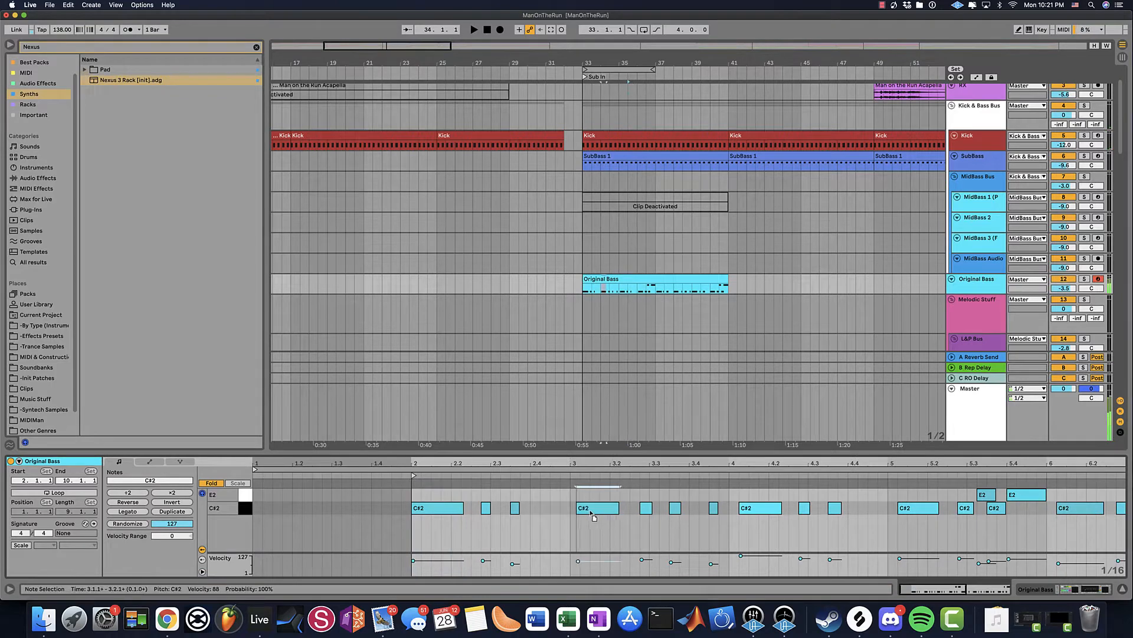
left_click_drag(770, 512, 761, 512)
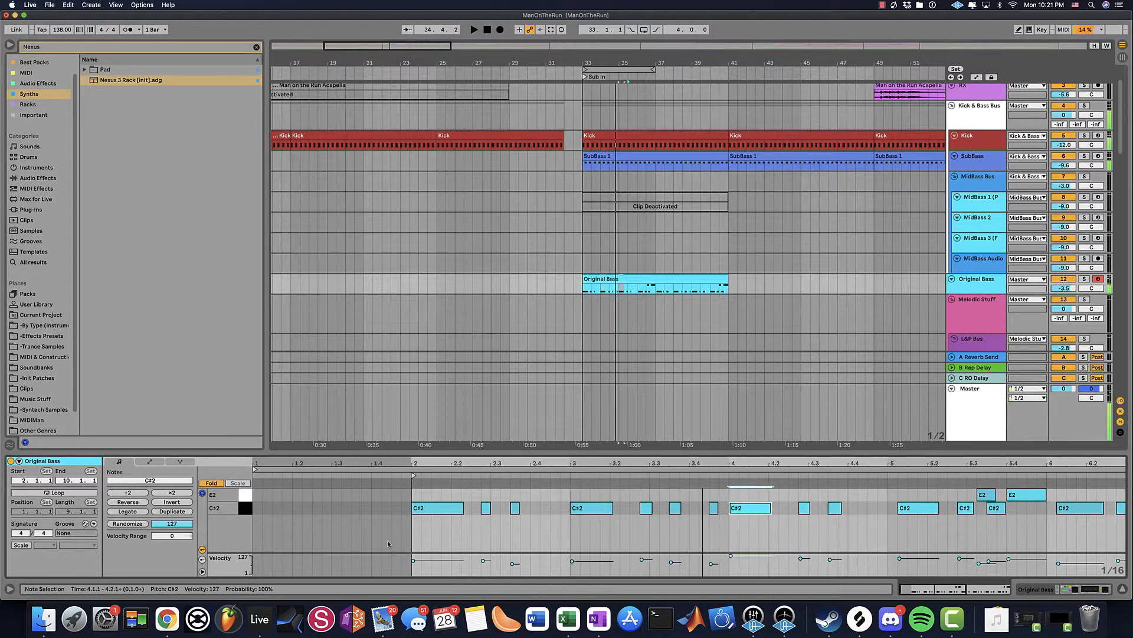
- While playing from bar 33, lengthen the C#2 notes at 3.1.1 and 4.1.1 and extend the bar 5 note's start to 5.1.1
left_click(412, 531)
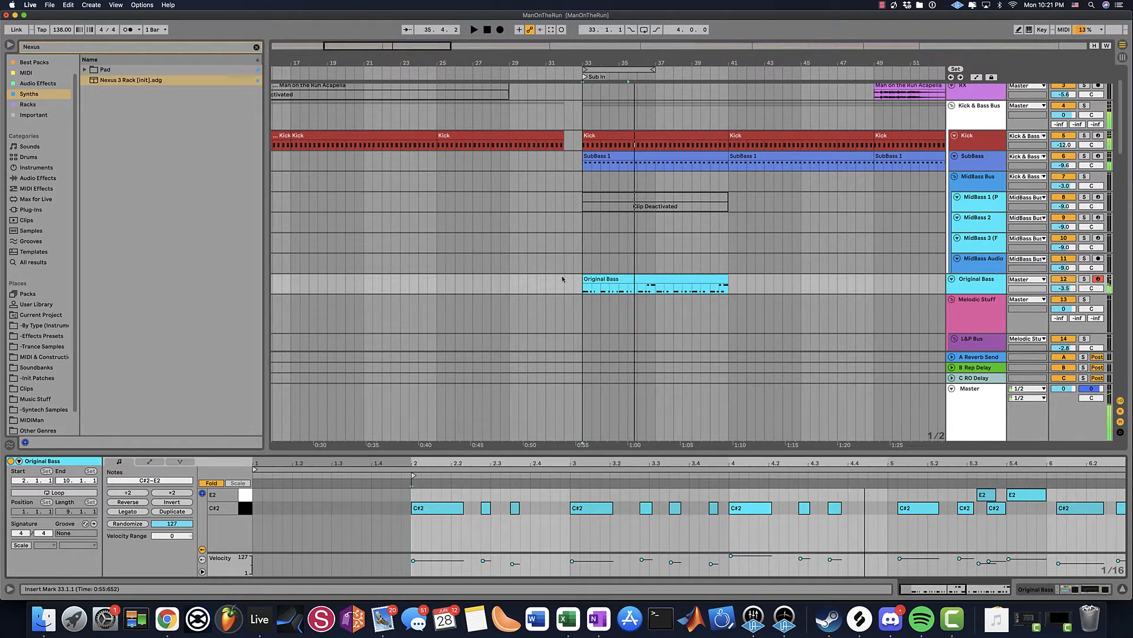
key("space")
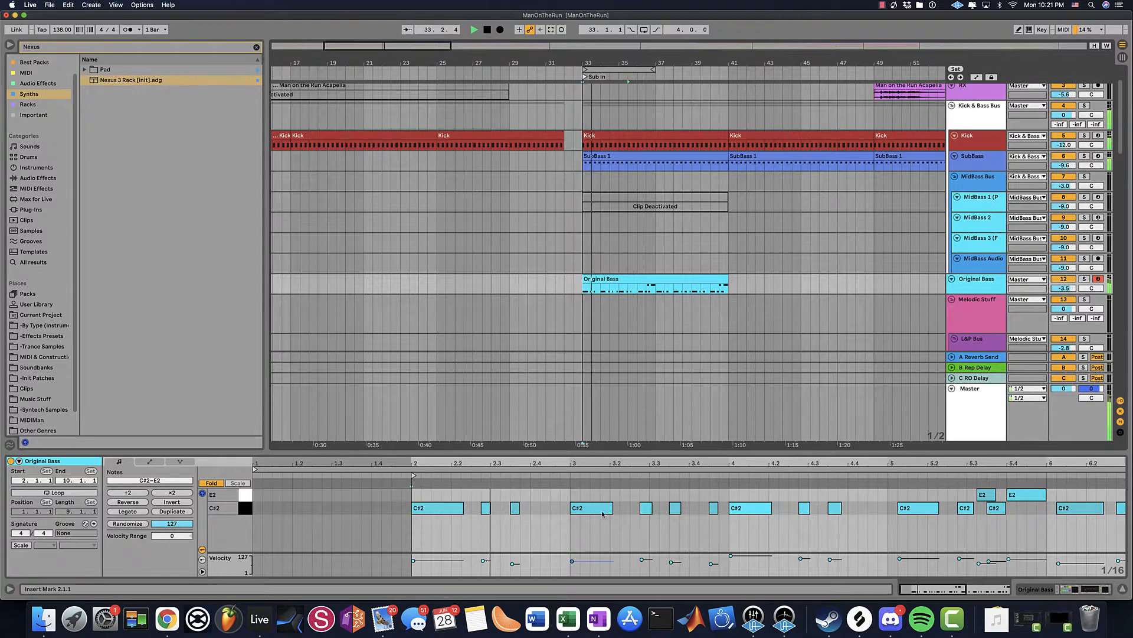
left_click_drag(614, 511, 629, 511)
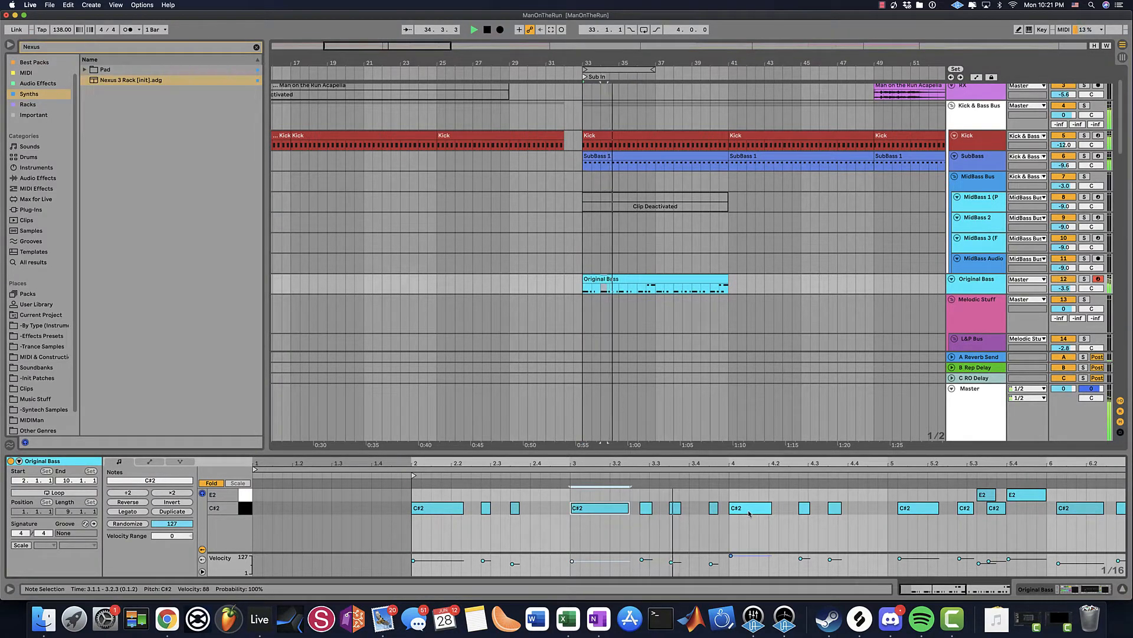
left_click_drag(770, 508, 774, 508)
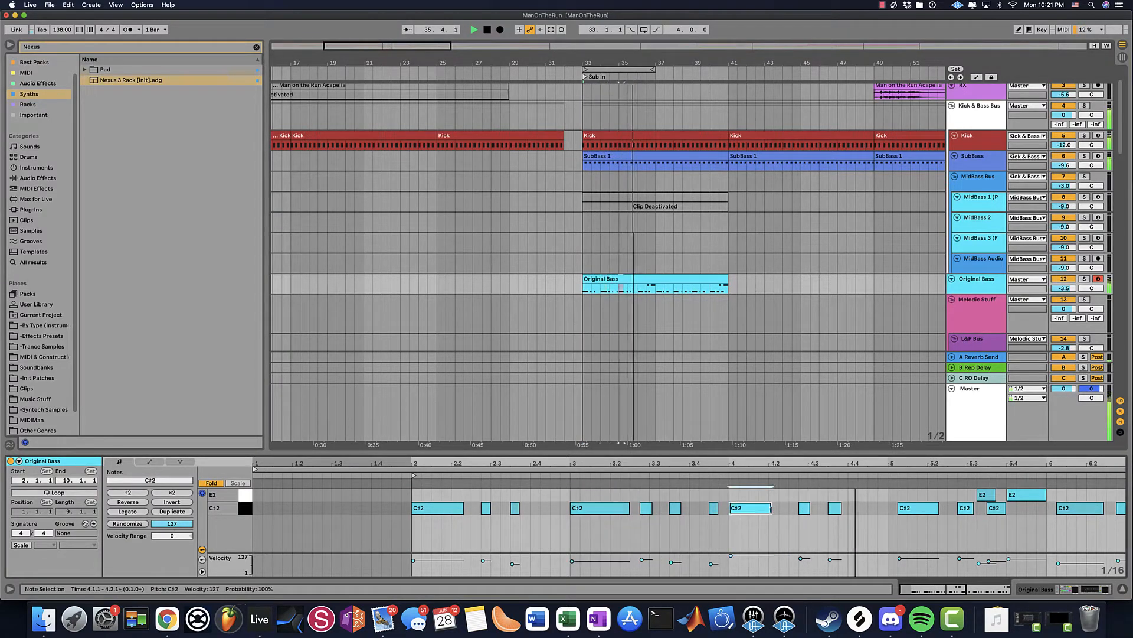
mouse_move(935, 509)
left_mouse_down()
mouse_move(923, 511)
mouse_move(938, 509)
left_mouse_up()
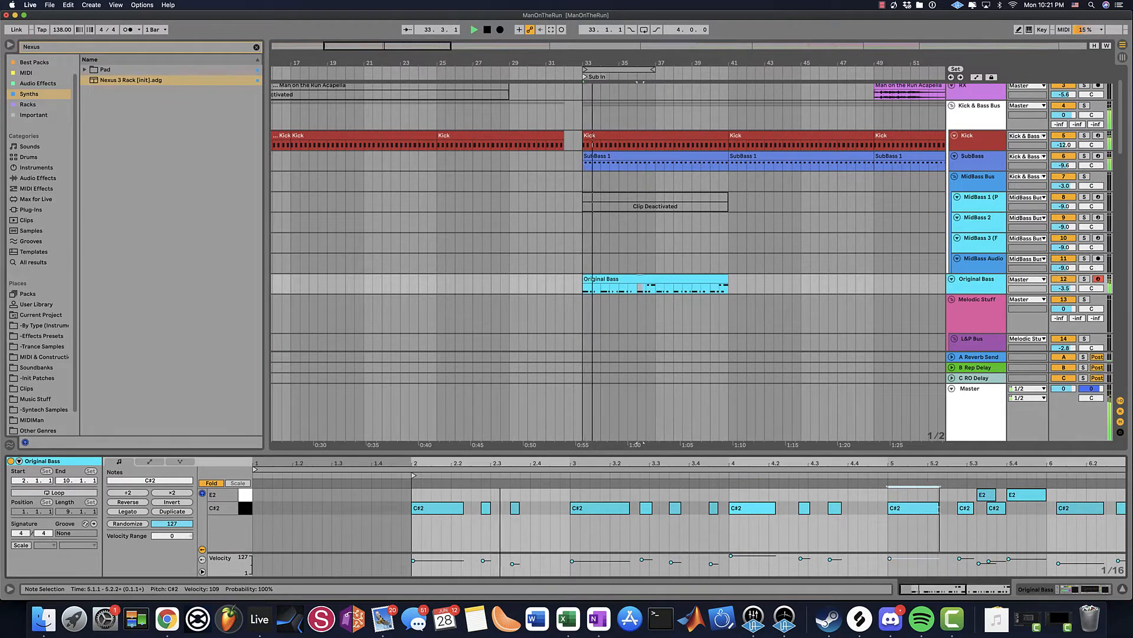
- Shorten the first E2 note in clip bar 5 and play back the phrase around it
scroll(661, 248, "up", 5)
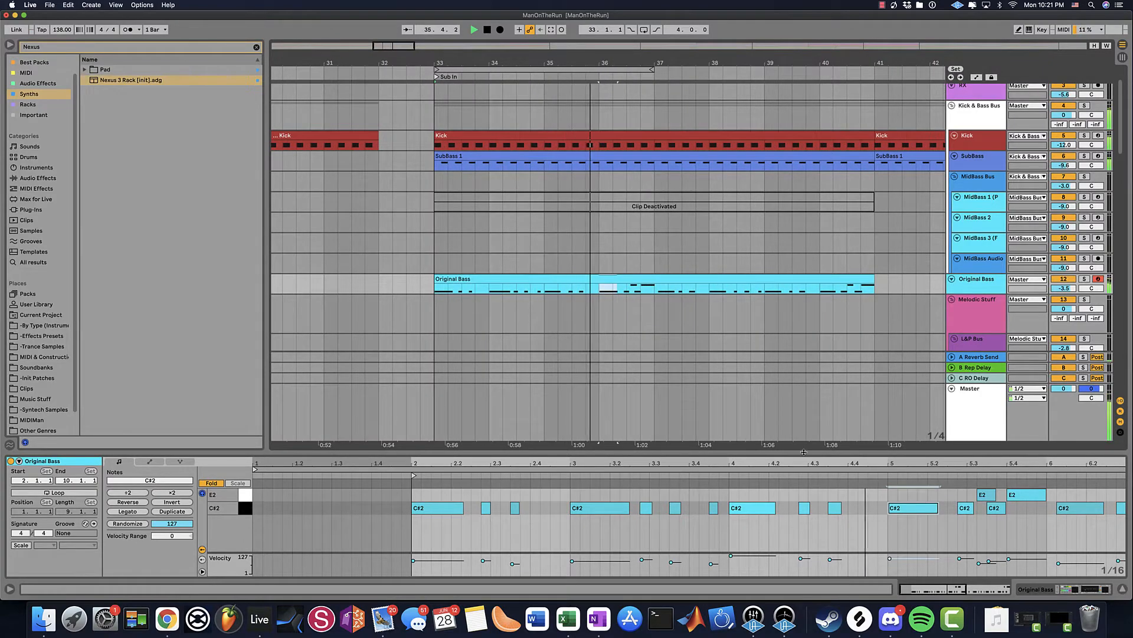
left_click(917, 491)
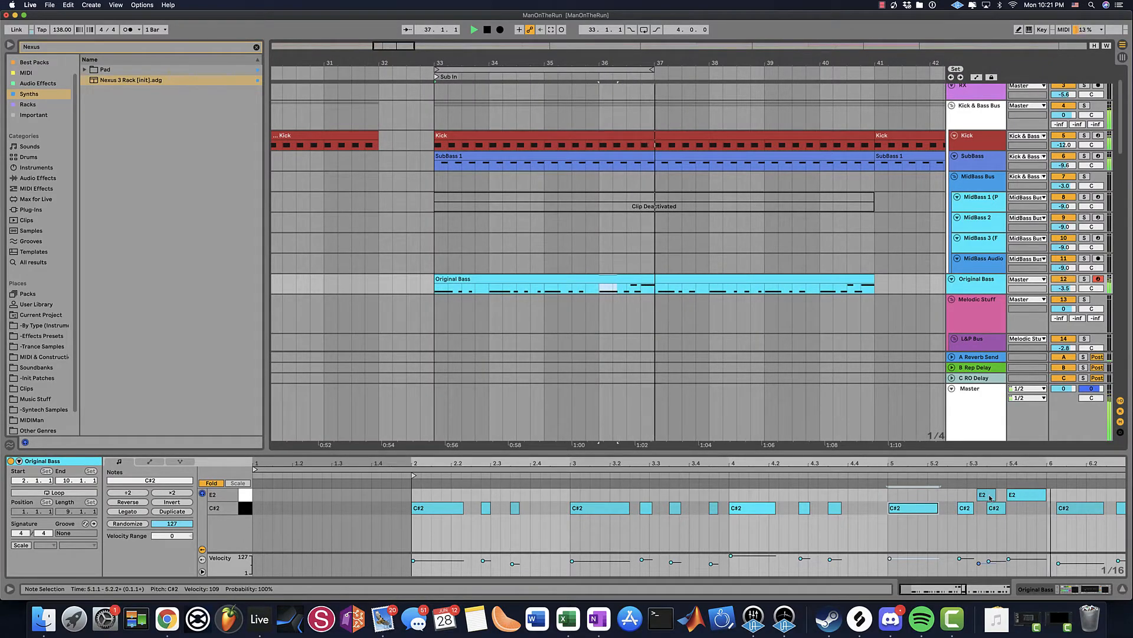
key("space")
left_click_drag(990, 497, 987, 497)
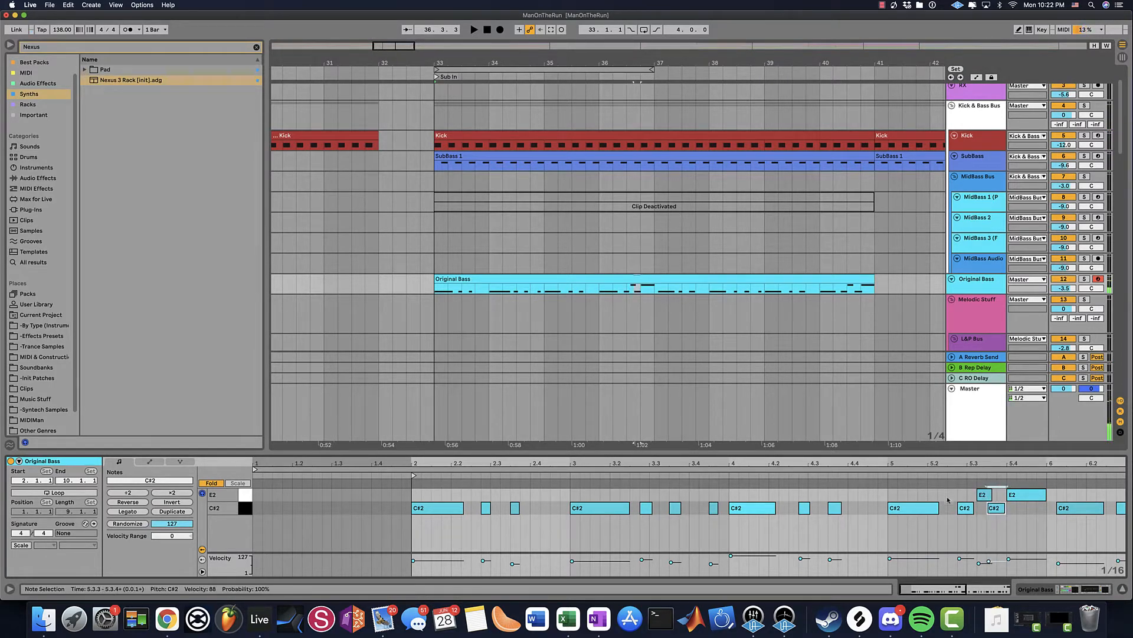
left_click(957, 475)
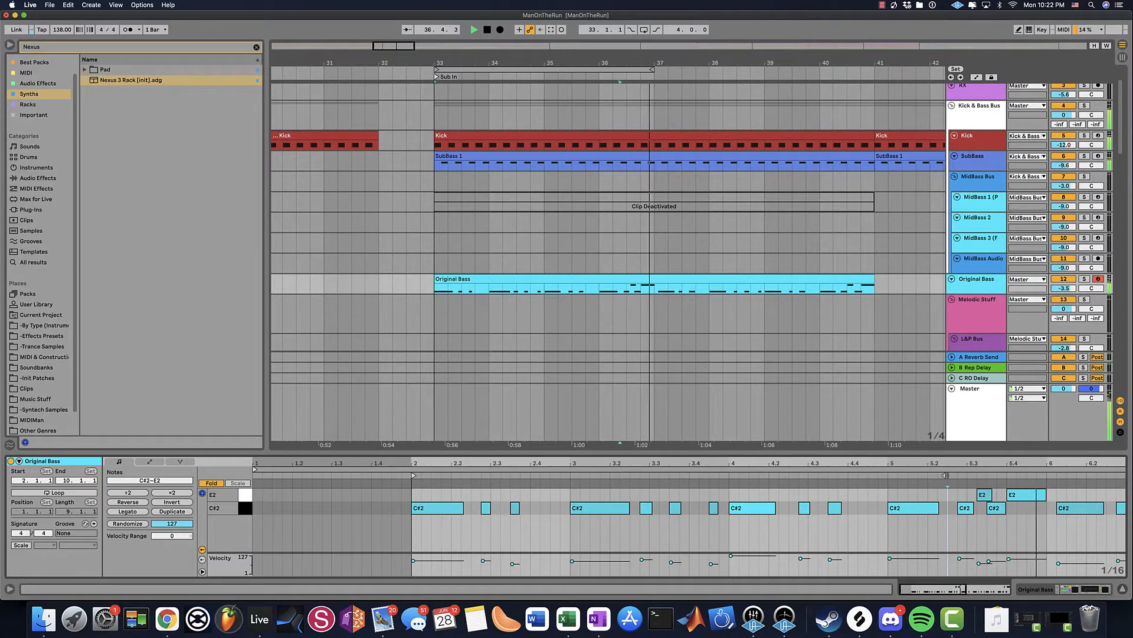
left_click(958, 476)
left_click(964, 508)
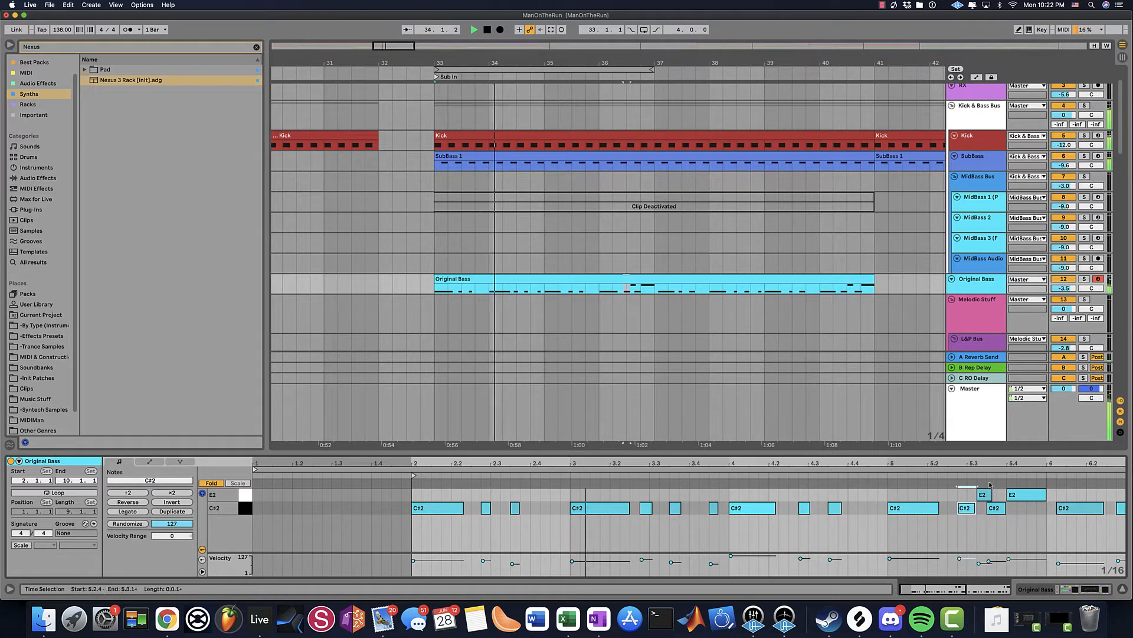
- Move the first C#2 note of clip bar 6 earlier so it starts at 6.1.1
left_click_drag(912, 464, 627, 460)
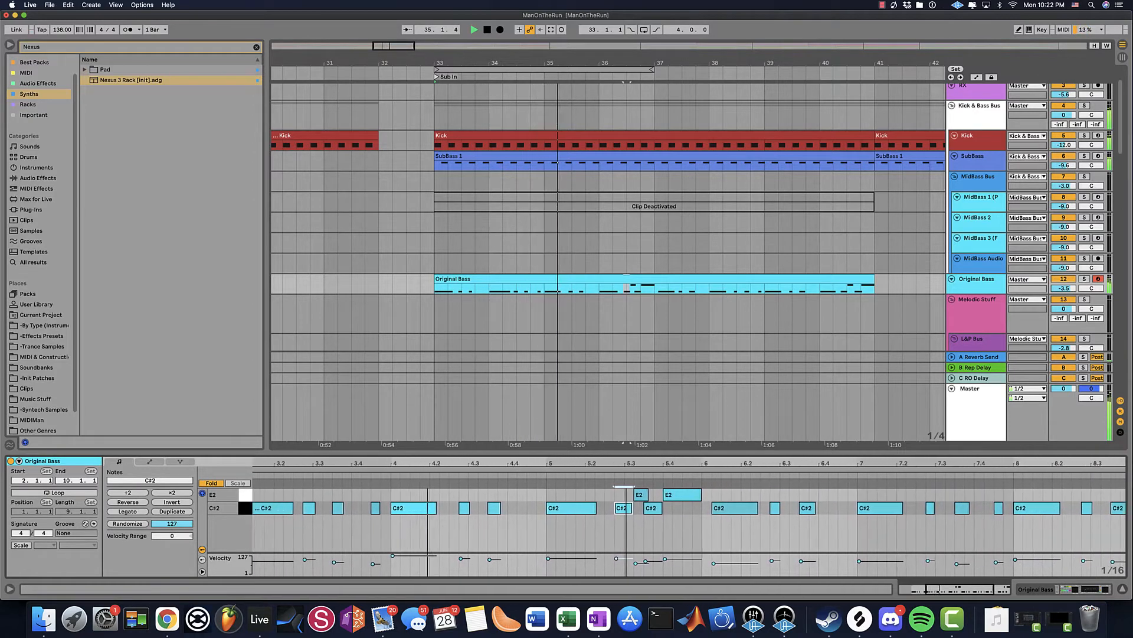
left_click(730, 507)
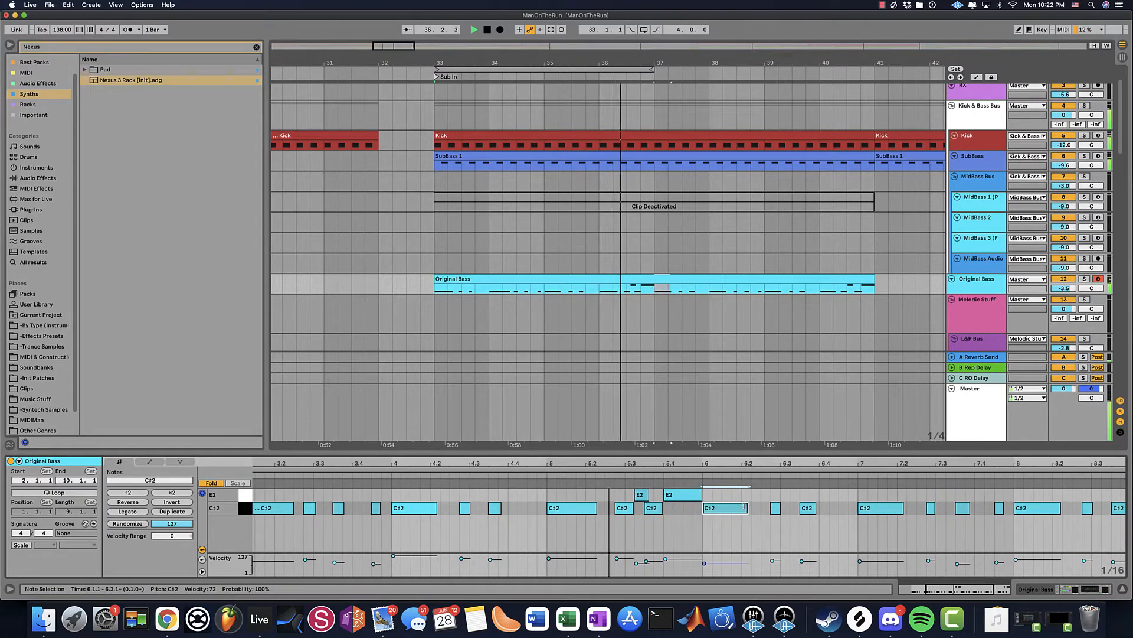
- Play back the bass phrase from clip position 5.1.1 to check the note timing
key("Right")
key("space")
left_click(546, 512)
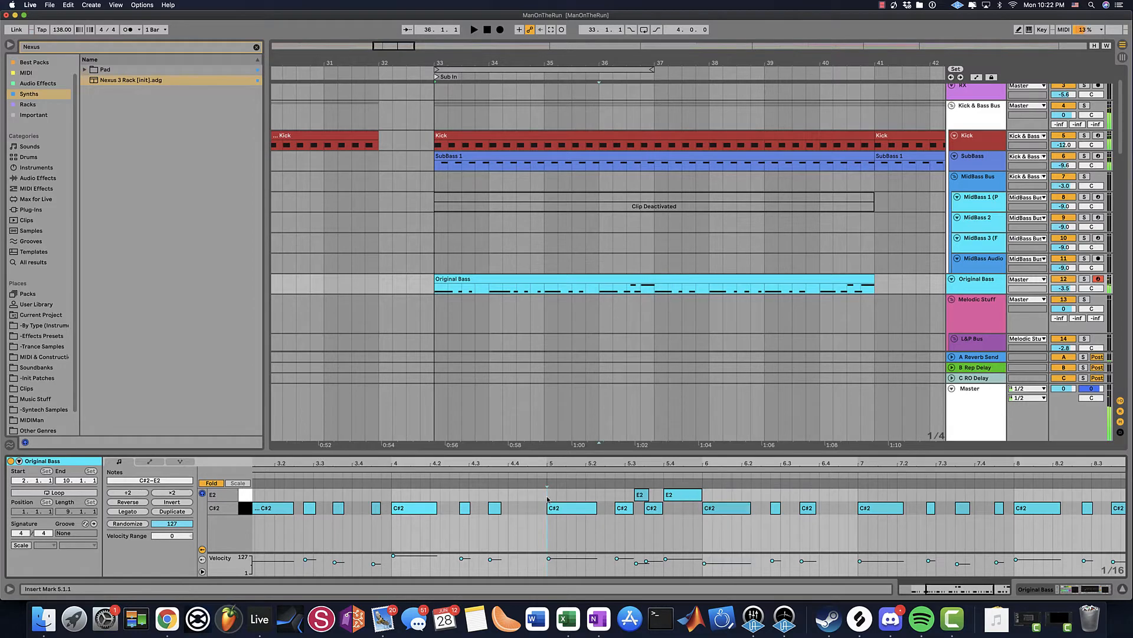
key("space")
key("space")
key("space")
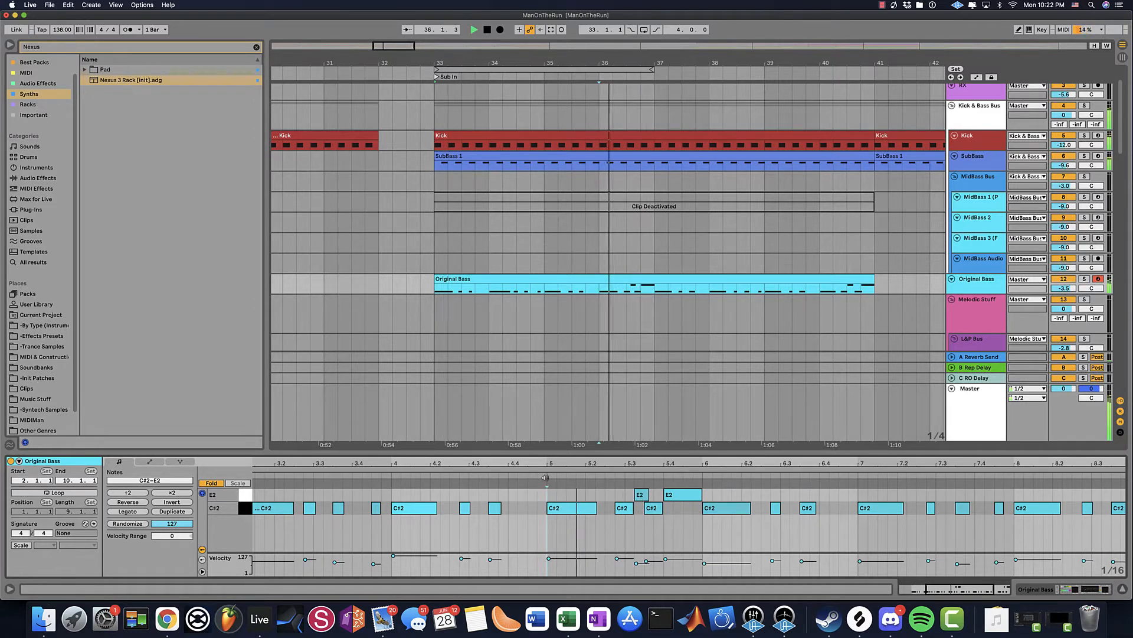
- Move the first E2 note of clip bar 5 to 5.3.1 and lengthen it, shortening the C#2 notes just before 5.3.1 and 9.3.1
left_click_drag(646, 496, 636, 496)
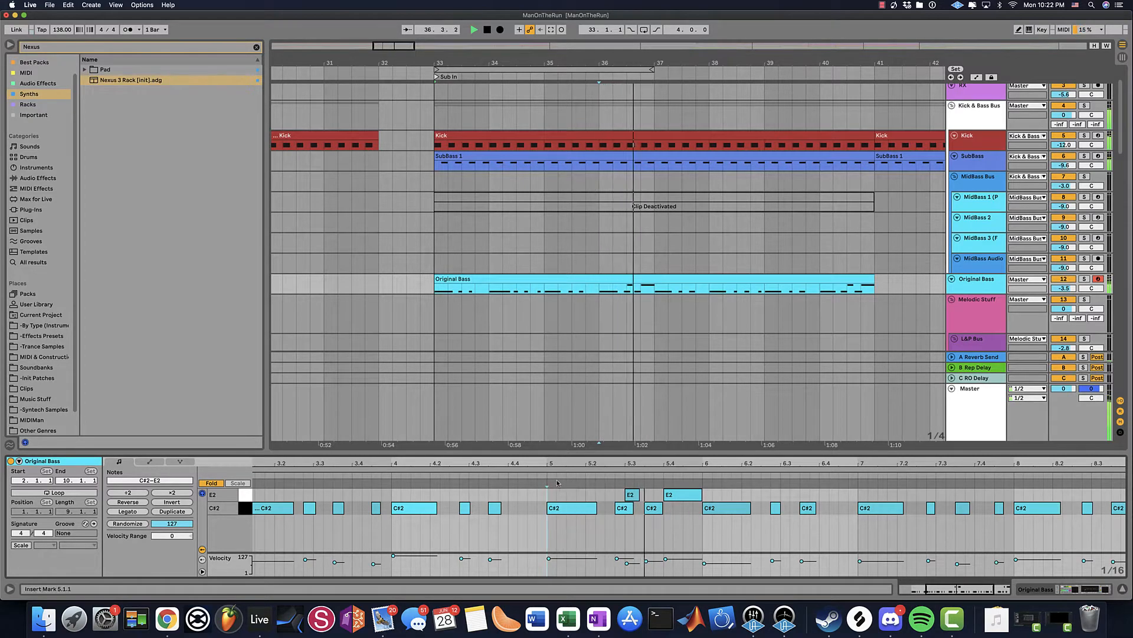
left_click_drag(638, 497, 644, 497)
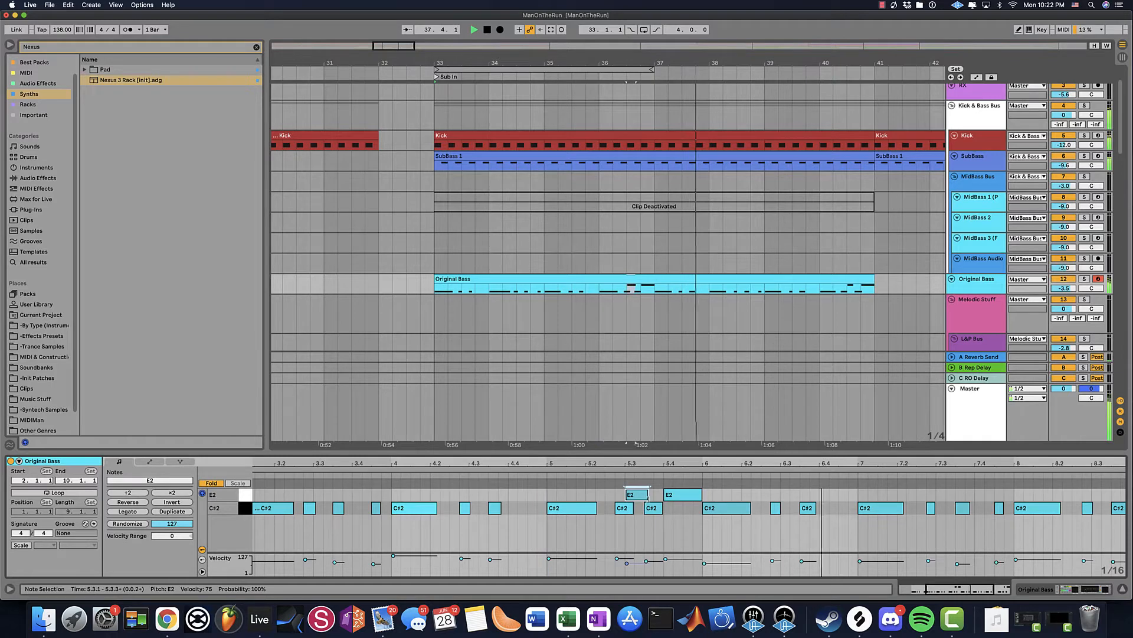
left_click(623, 508)
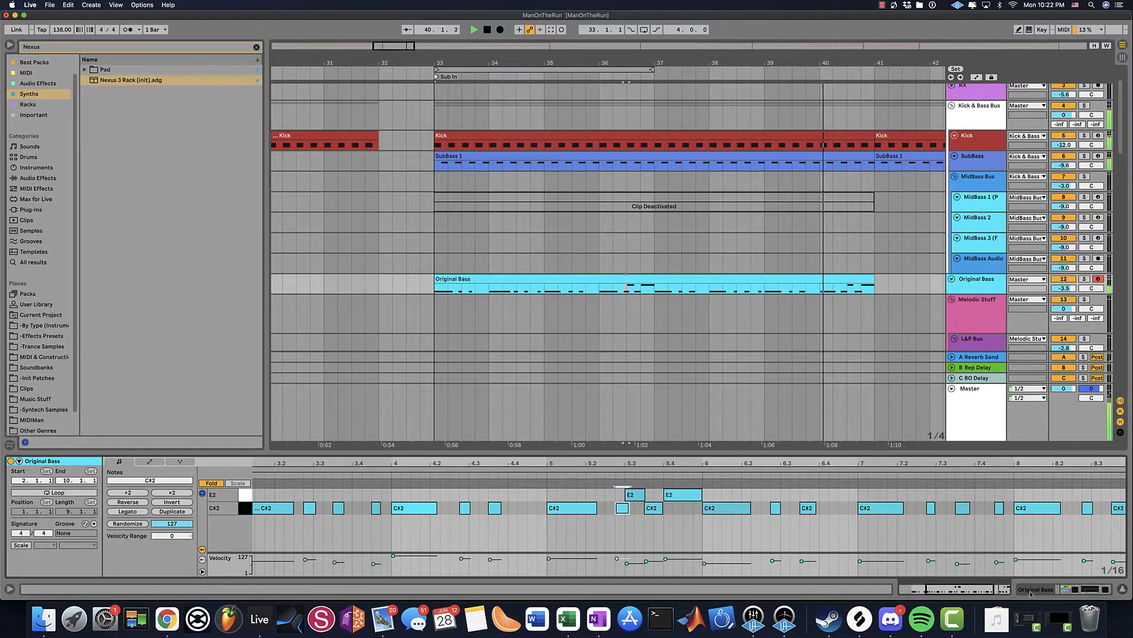
left_click_drag(964, 587, 980, 584)
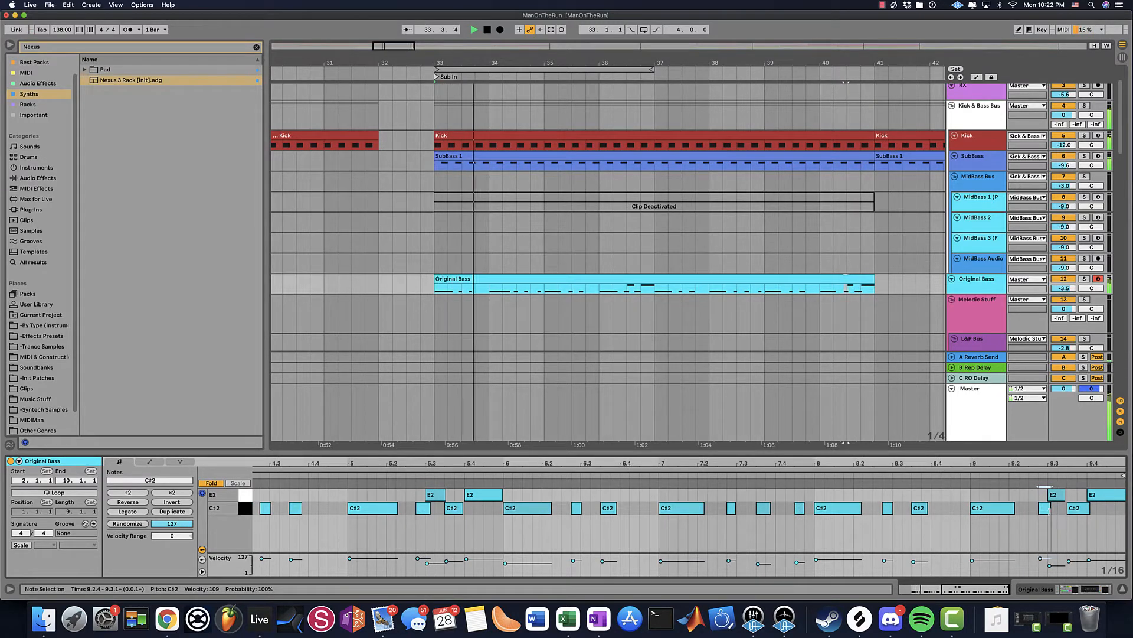
- Lower the Nexus rack's LFO Tool Amt macro to 99 with the LFOTool window open, closing that window when done
left_click(640, 322)
left_click(1079, 590)
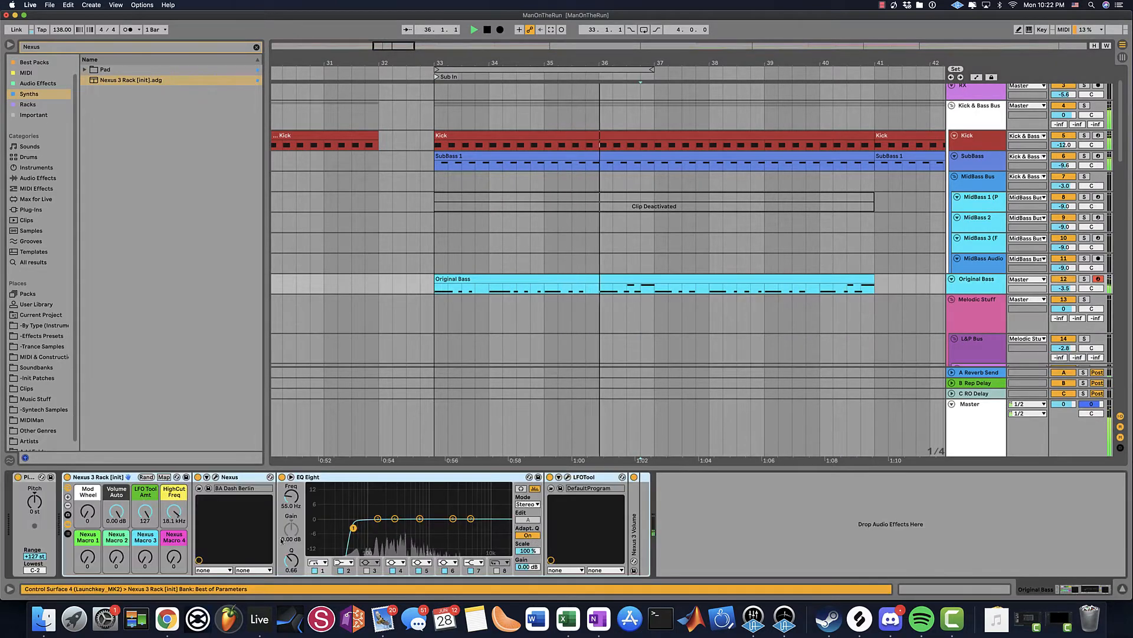
left_click(568, 478)
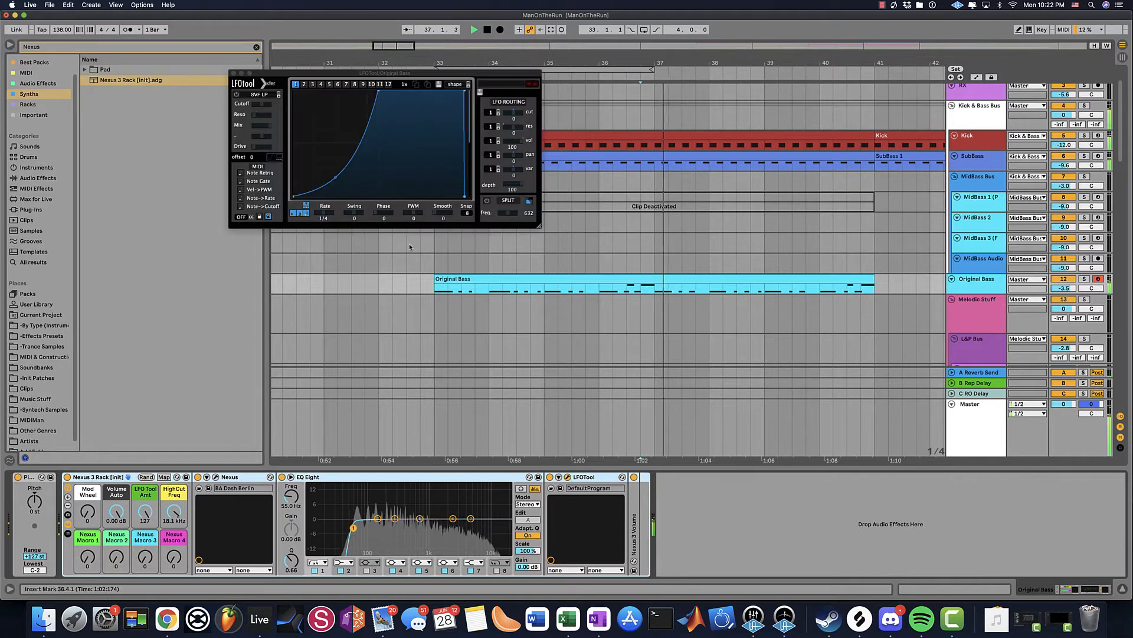
mouse_move(140, 519)
left_mouse_down()
mouse_move(140, 561)
mouse_move(140, 534)
left_mouse_up()
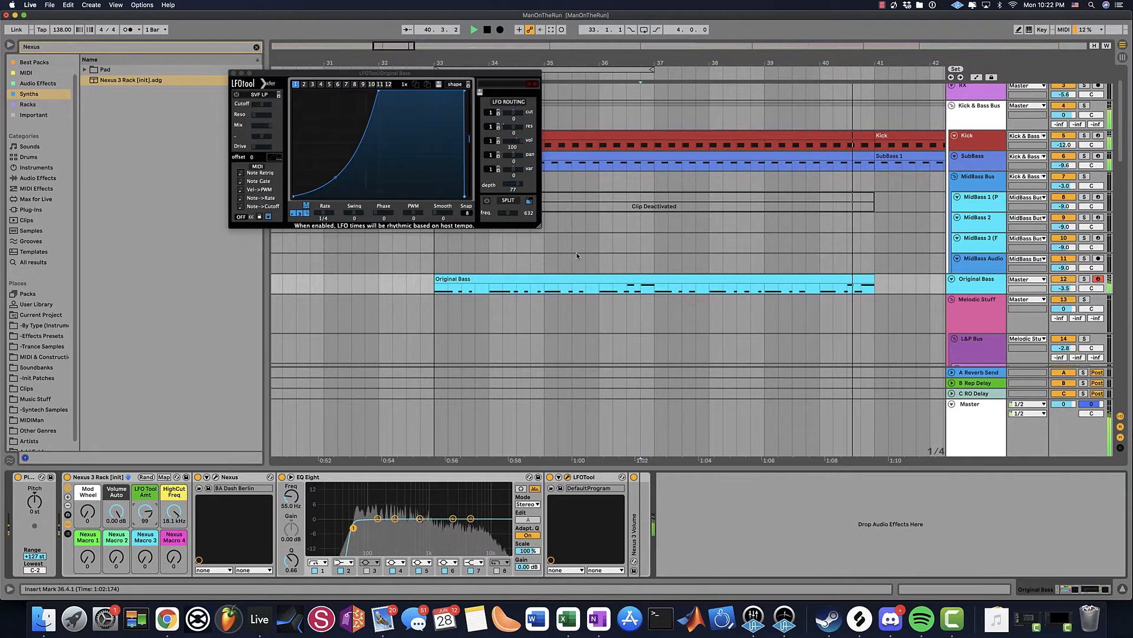
left_click(499, 281)
key("space")
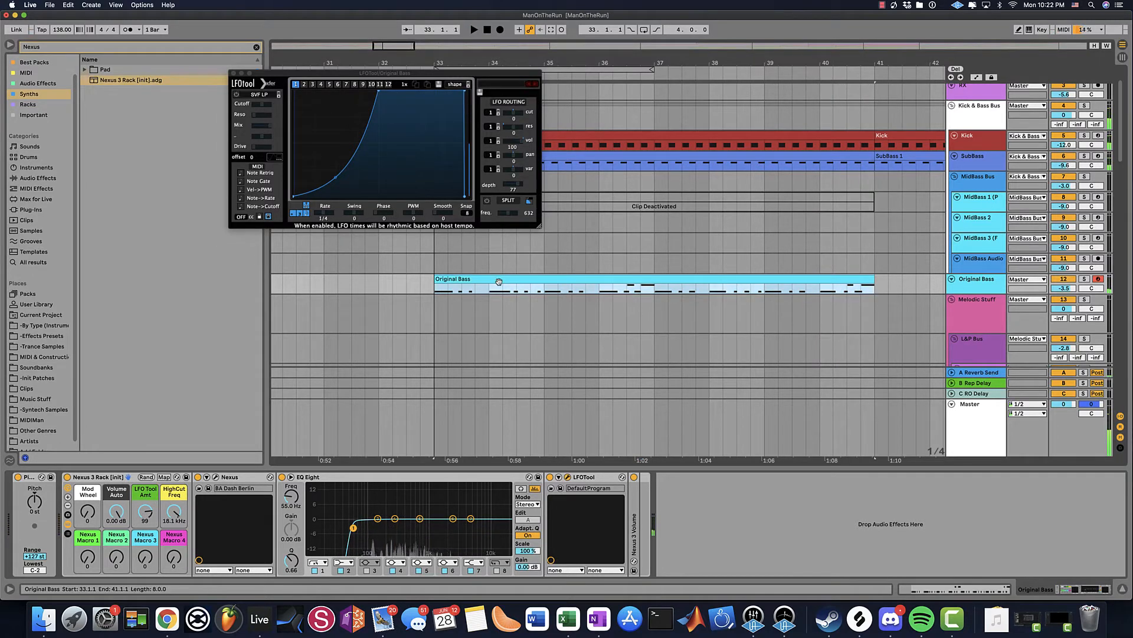
left_click(239, 71)
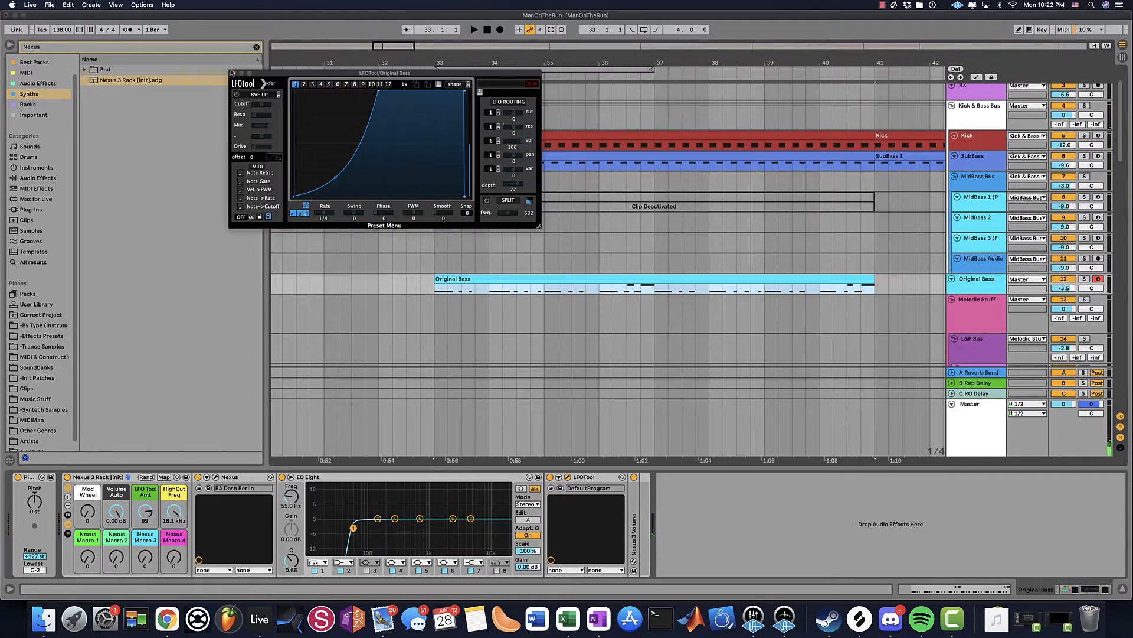
left_click(233, 73)
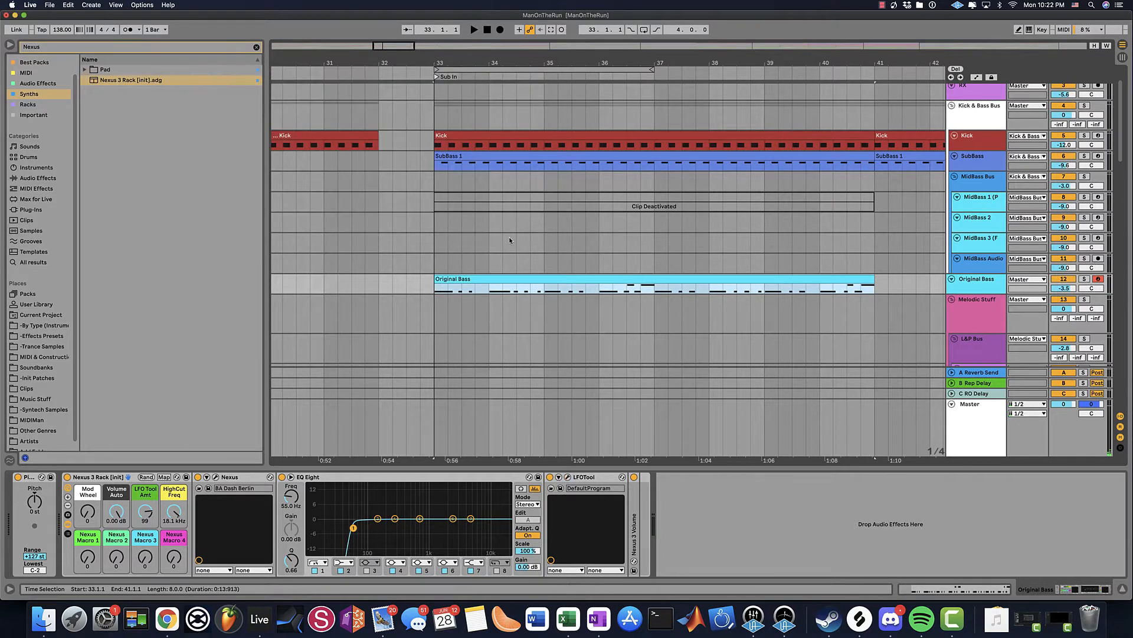
- Set the Original Bass track volume to -2.5 dB and place the playback start at bar 33
left_click(516, 242)
left_click(1063, 293)
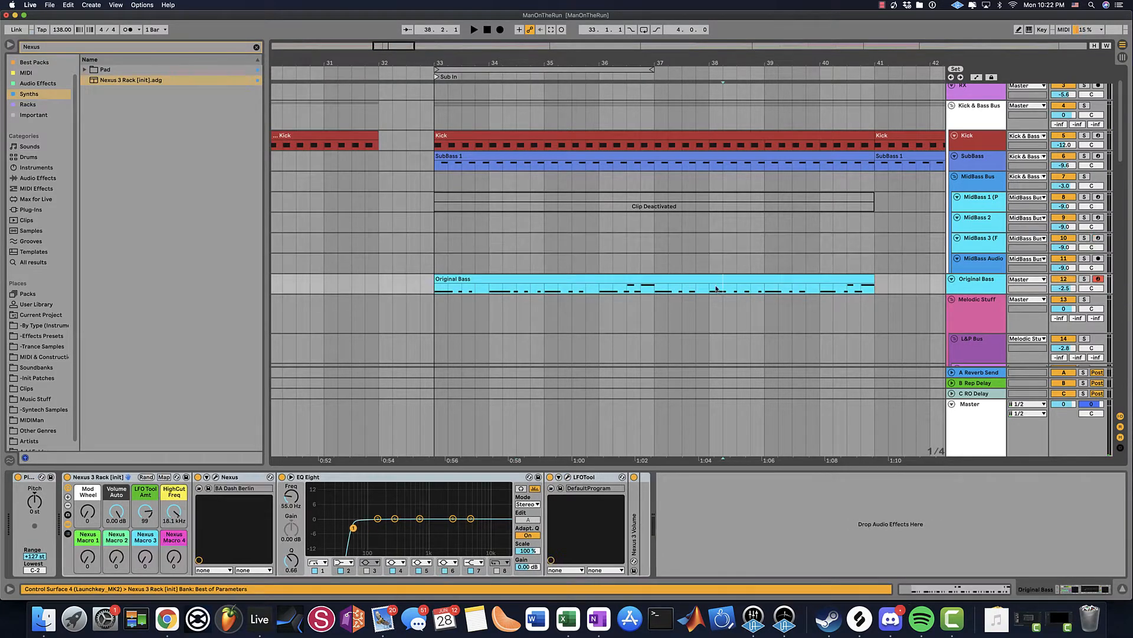
left_click(717, 282)
left_click(432, 283)
- Shape the bass in EQ Eight during playback with a 1.86 dB boost at 3.52 kHz, raised highs and a slight low-mid lift
left_click(470, 519)
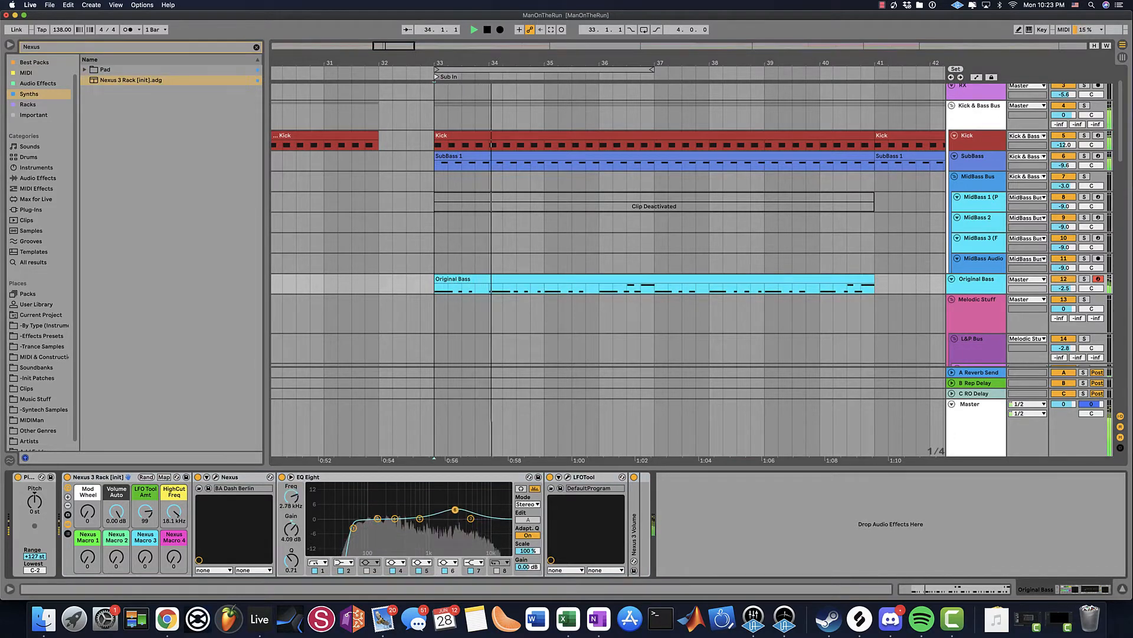
left_click_drag(468, 510, 472, 512)
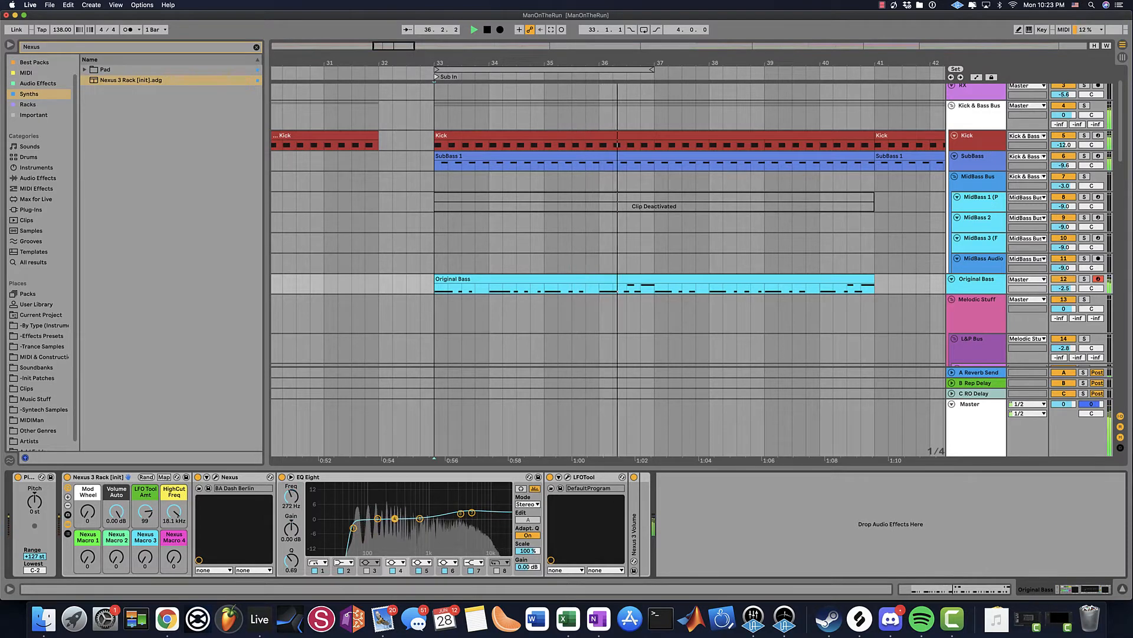
mouse_move(395, 518)
left_mouse_down()
mouse_move(378, 503)
mouse_move(381, 517)
left_mouse_up()
left_click_drag(460, 513, 461, 515)
key("space")
- Duplicate the Original Bass clip three times so copies start at bars 41, 49 and 57
left_click_drag(573, 62, 573, 12)
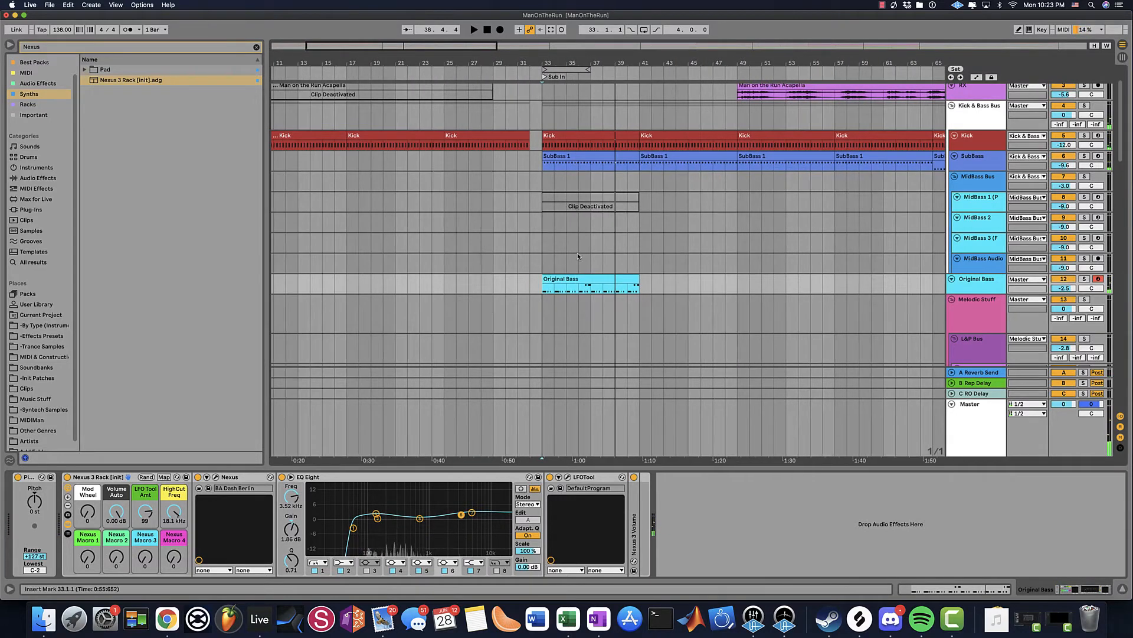
key("super+d")
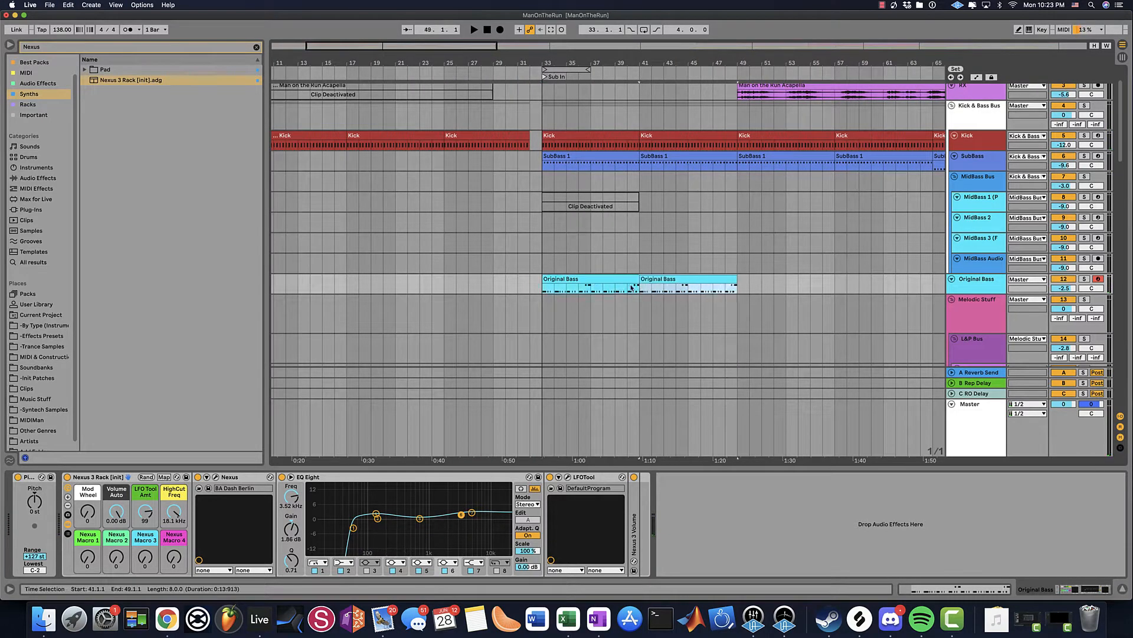
key("super+d")
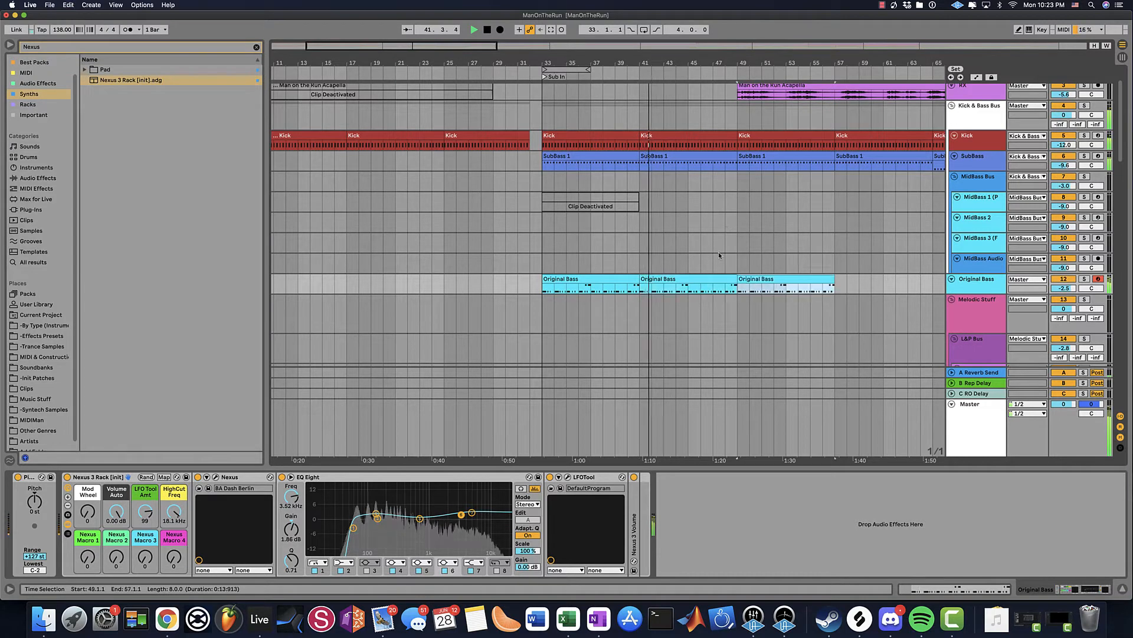
key("space")
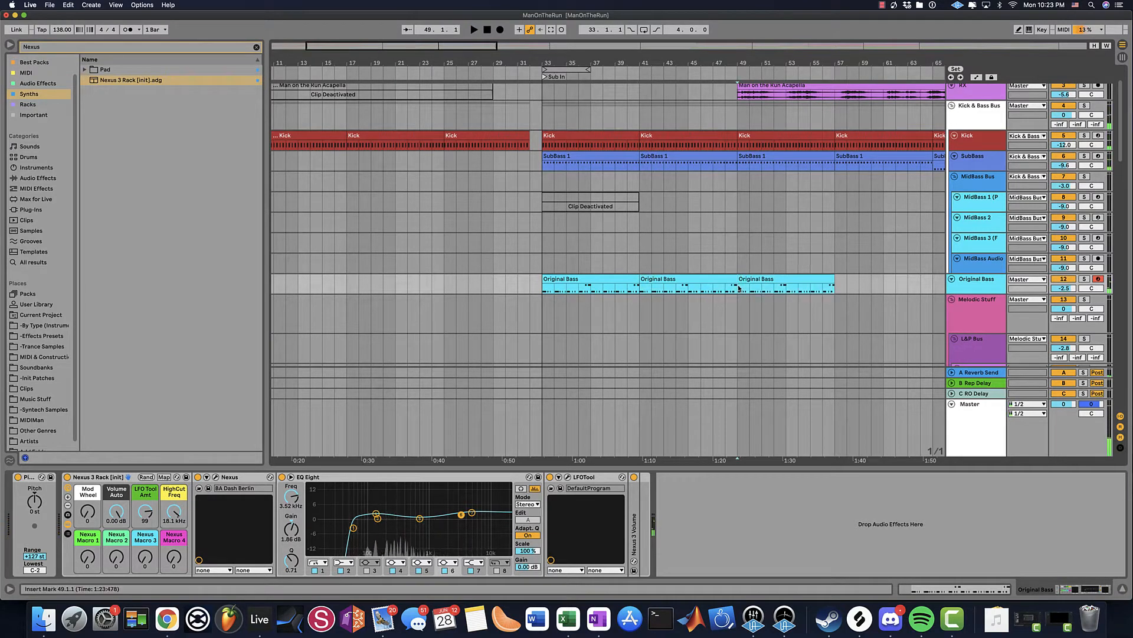
key("super+d")
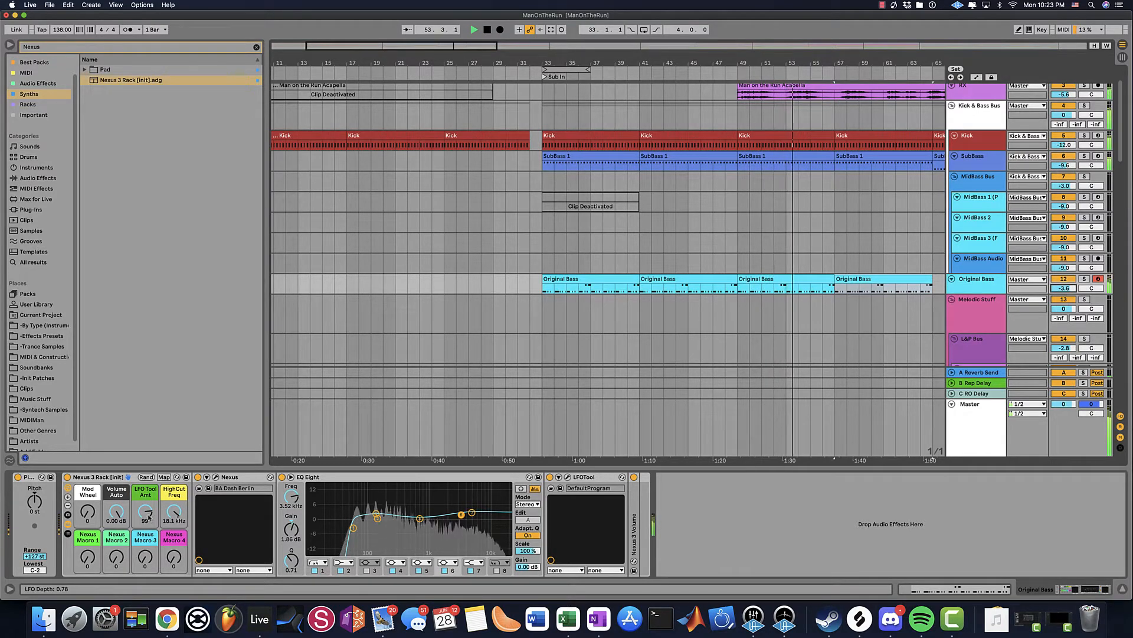
- Raise the LFO Tool Amt macro to 115 and duplicate the last Original Bass clip to bar 65
left_click_drag(148, 518, 148, 506)
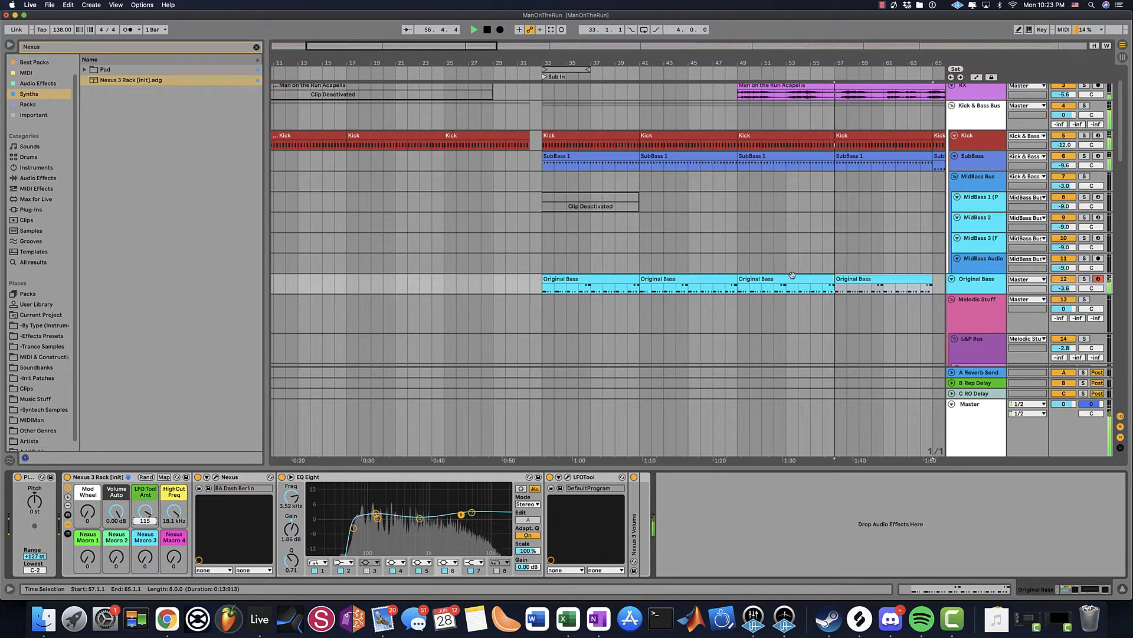
scroll(845, 174, "right", 6)
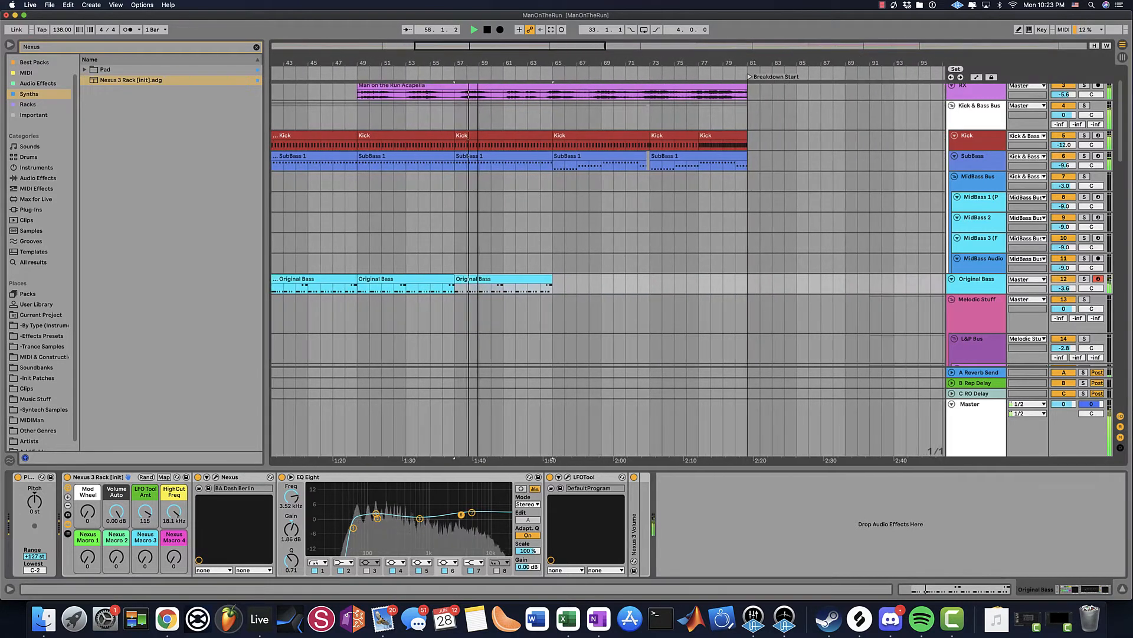
scroll(690, 287, "left", 3)
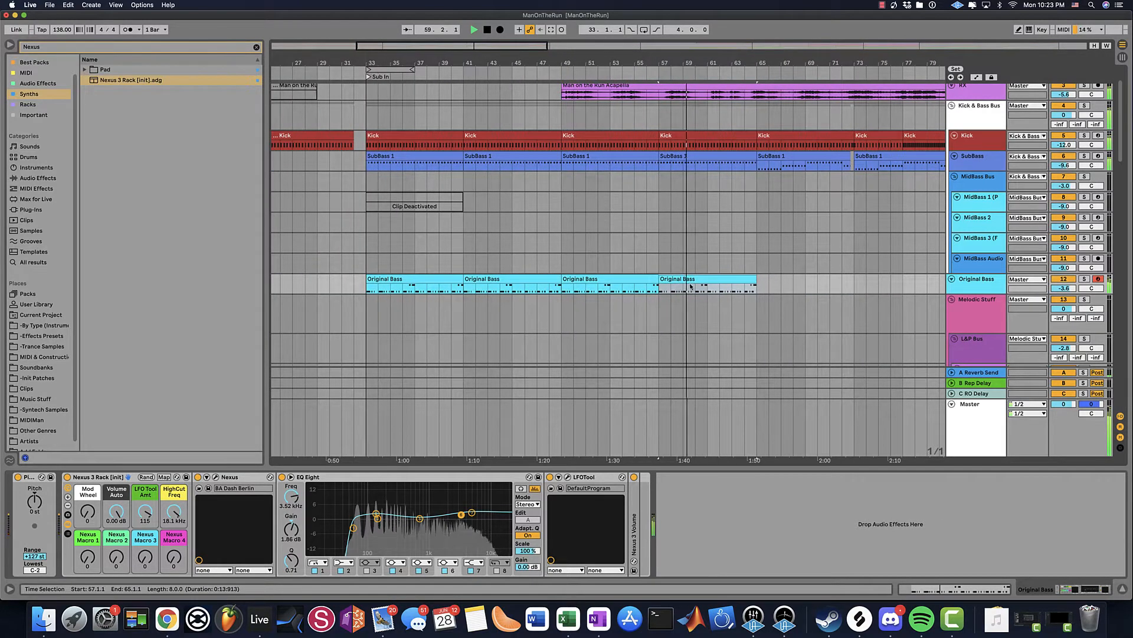
key("super+d")
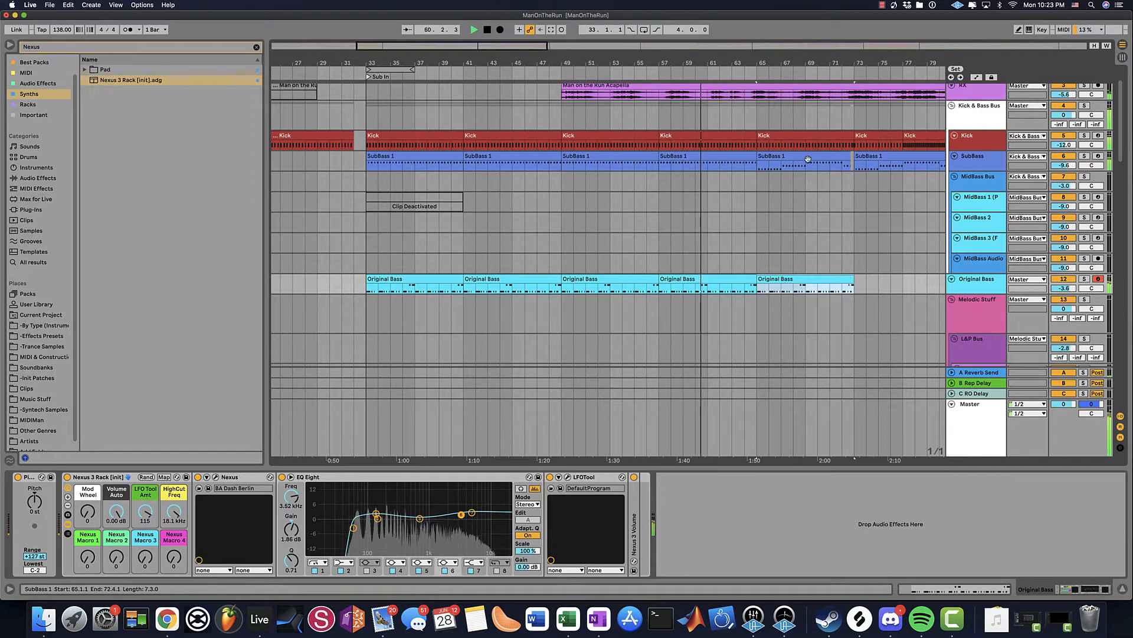
- Open the bar 65 SubBass and Original Bass clips together and transpose the Original Bass C#2 notes in bars 65–66 to A1
left_click(807, 159, "super")
key("shift+Tab")
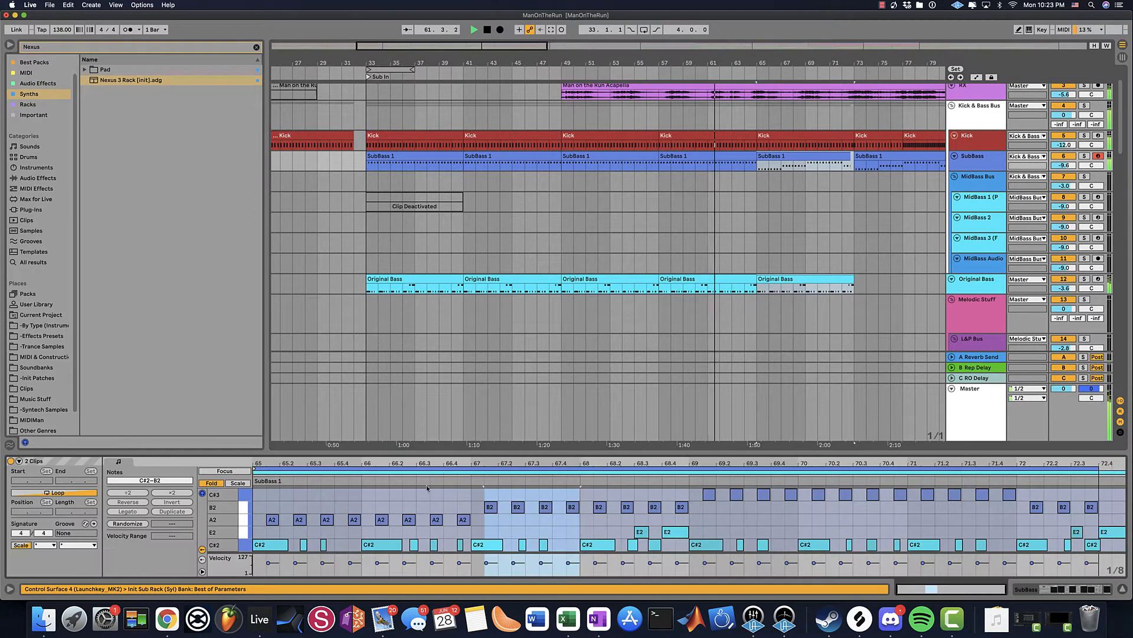
left_click(275, 544)
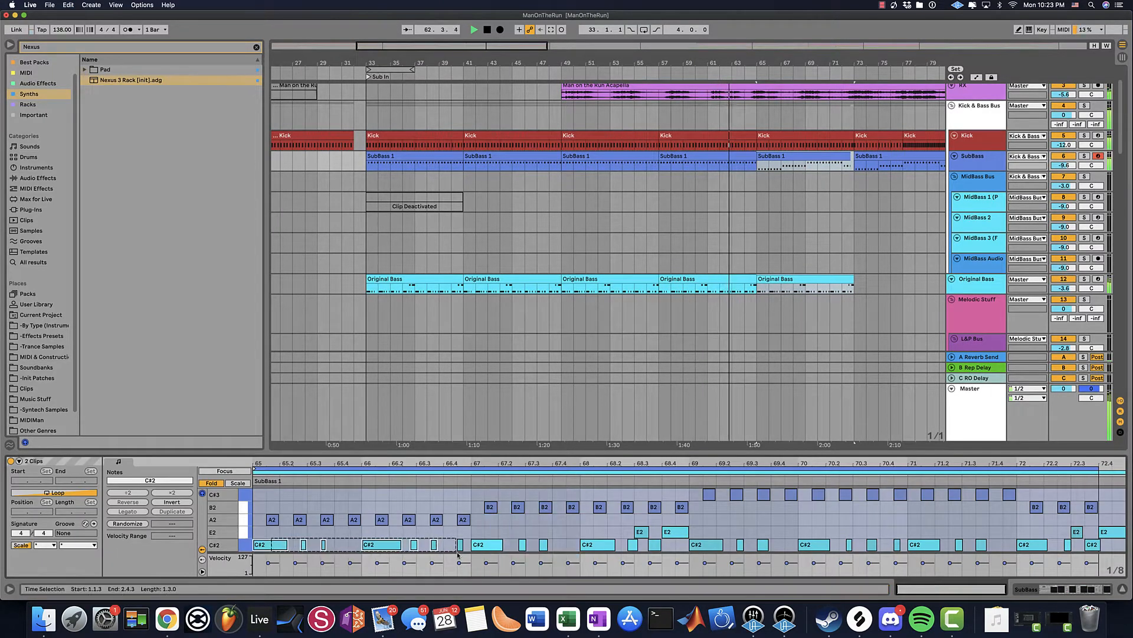
left_click(209, 483)
key("Down")
key("Down")
key("Down")
key("Down")
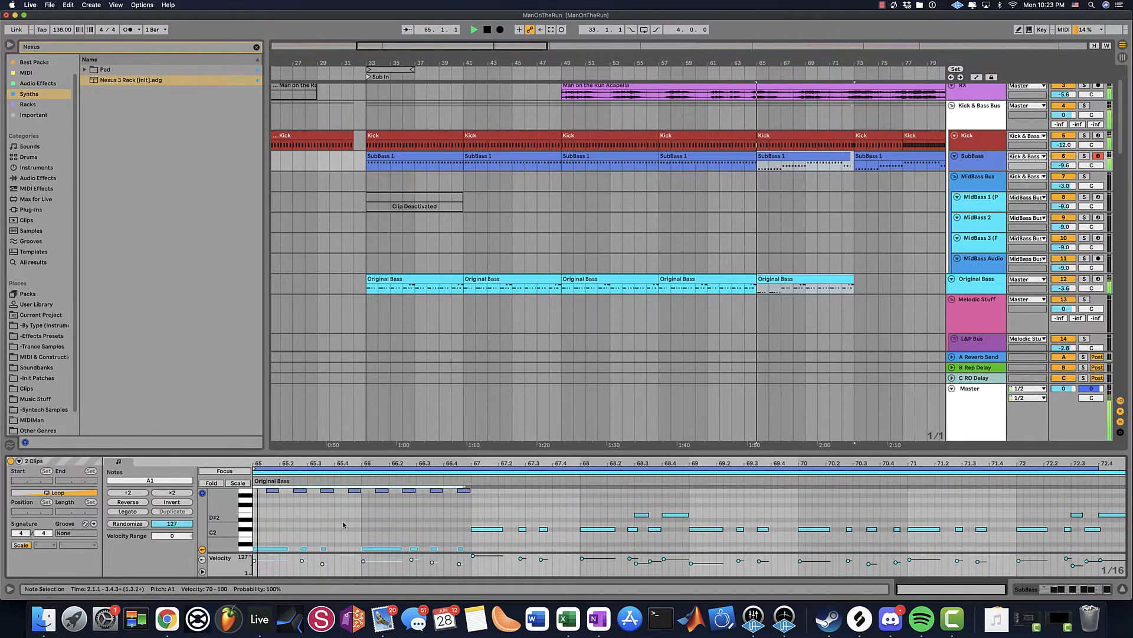
- Transpose the Original Bass C#2 notes in bars 67–68 to B1 to follow the SubBass, and restart playback
left_click_drag(471, 515, 450, 527)
scroll(510, 527, "up", 3)
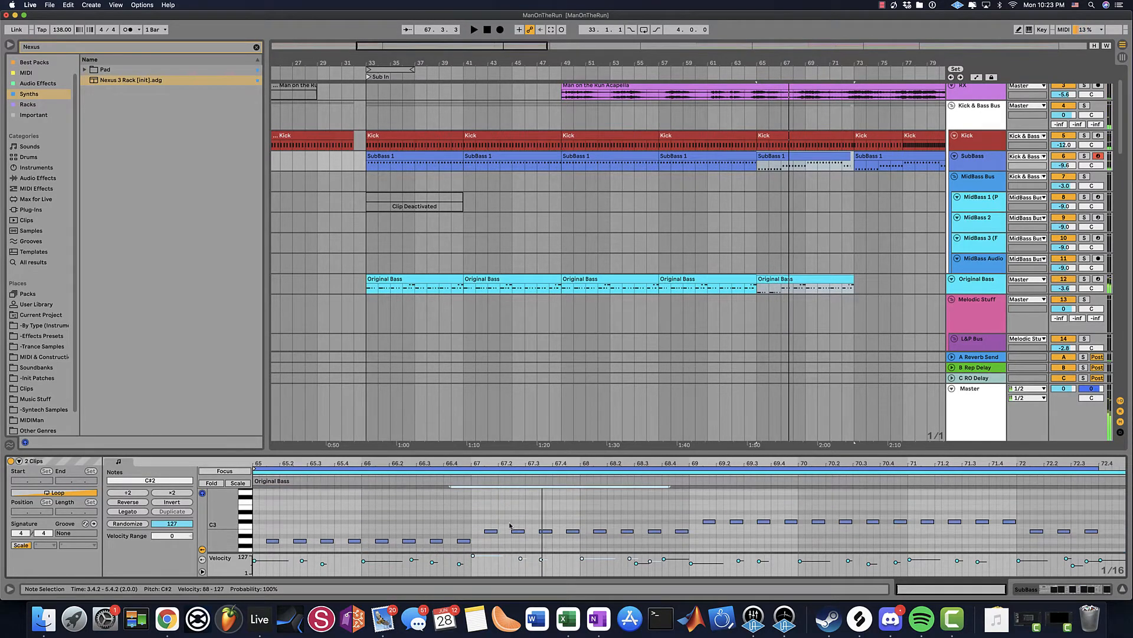
scroll(510, 526, "down", 4)
key("space")
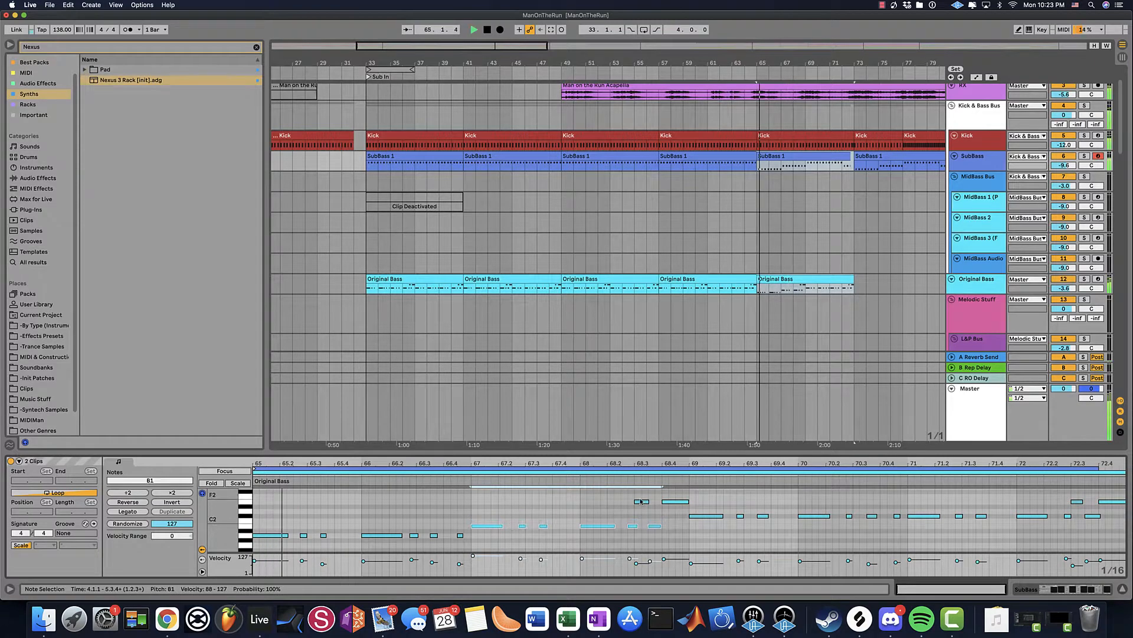
- Delete the E2 notes in bars 68 and 72, and transpose the C#2 notes of bar 72 to B1
left_click_drag(622, 495, 683, 512)
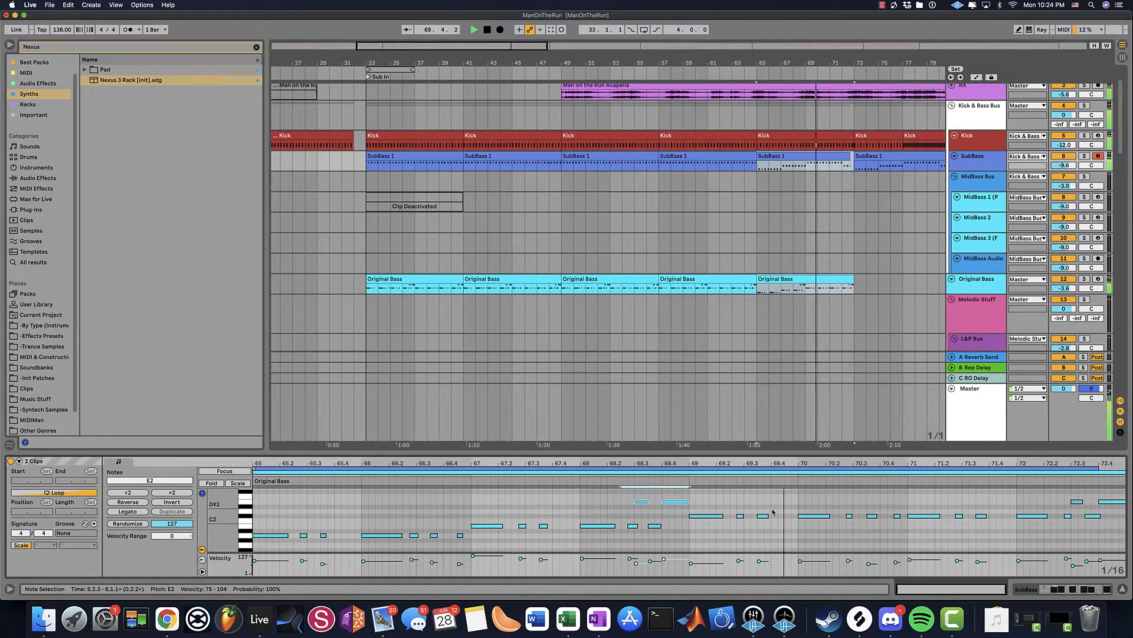
key("Delete")
scroll(1023, 505, "up", 1)
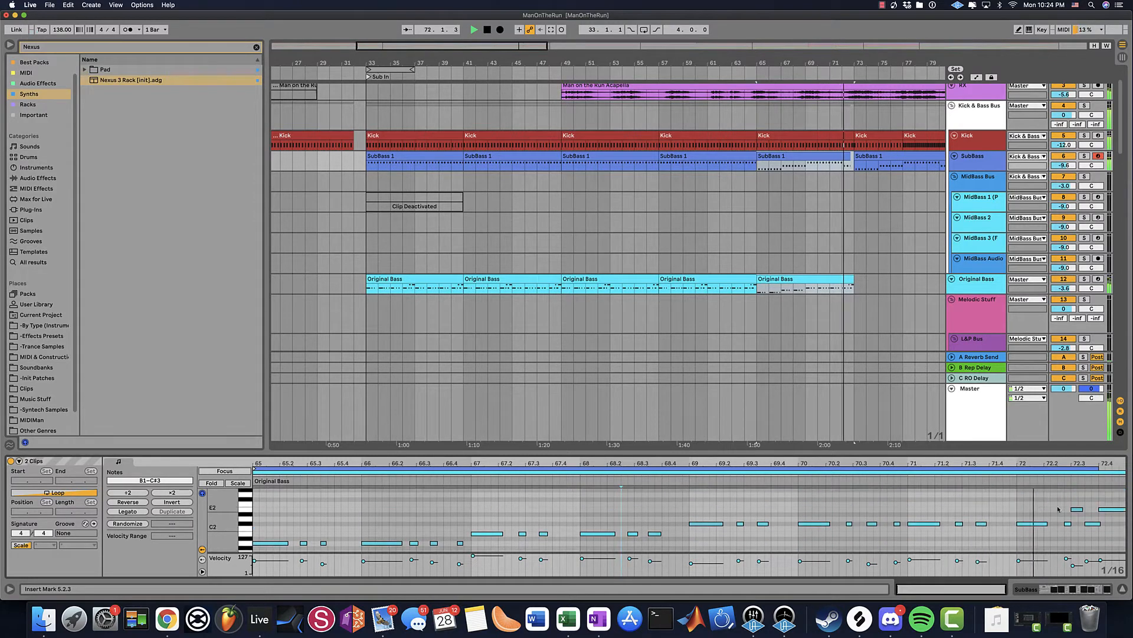
left_click_drag(1058, 509, 998, 530)
key("Delete")
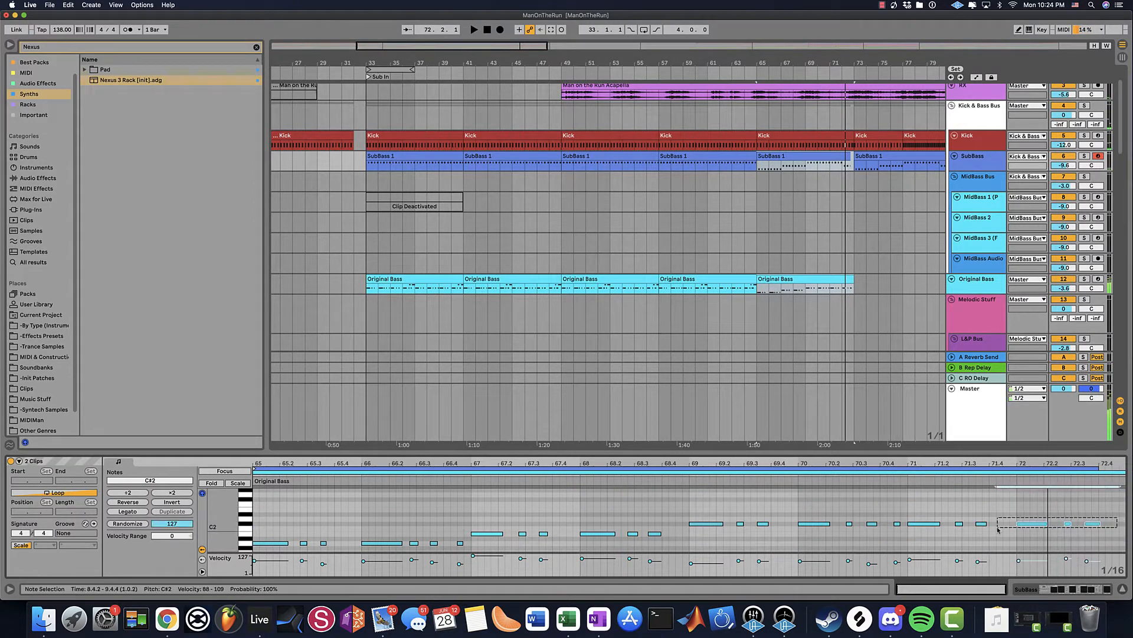
key("space")
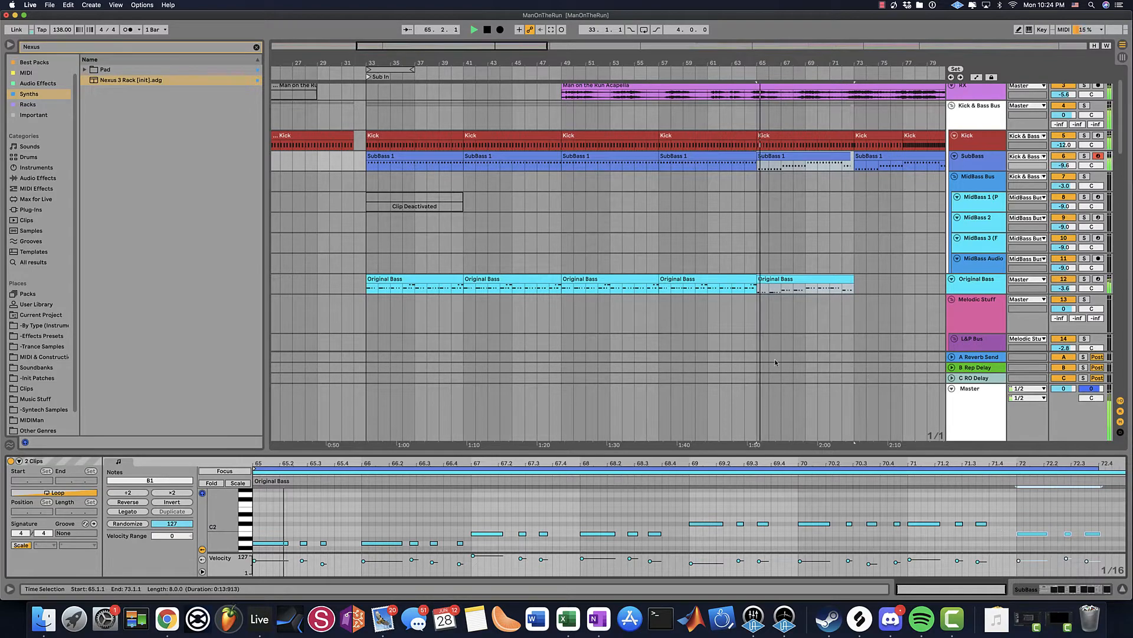
- Duplicate the edited Original Bass clip from bar 65 to bar 73 and reopen the bar 65 clip's notes
left_click(789, 279)
key("super+d")
left_click(751, 224)
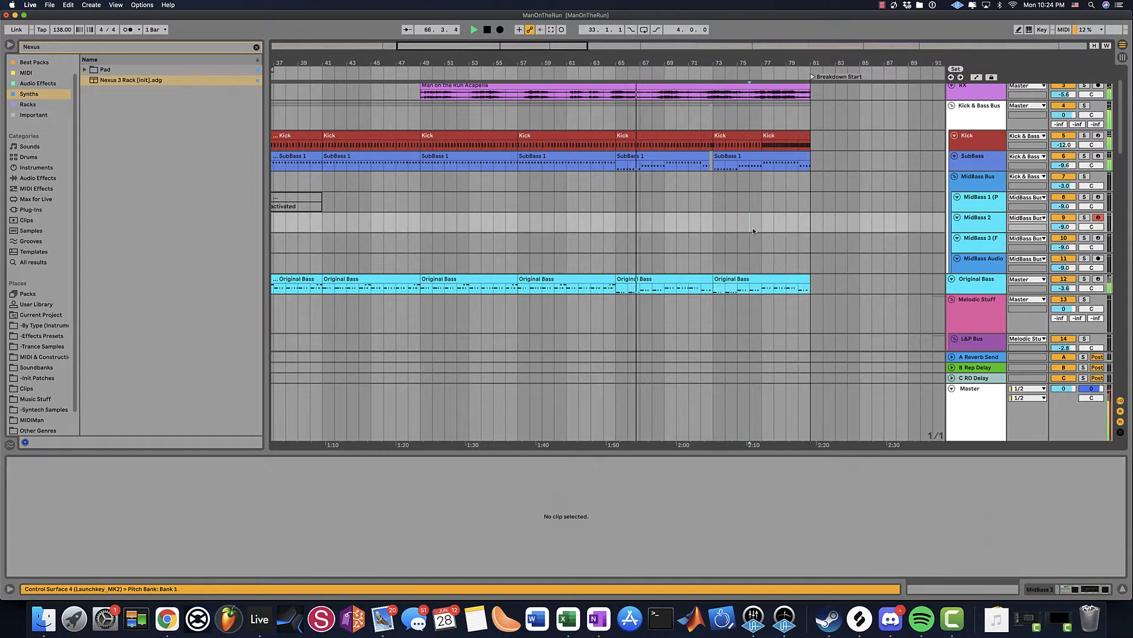
left_click(666, 279)
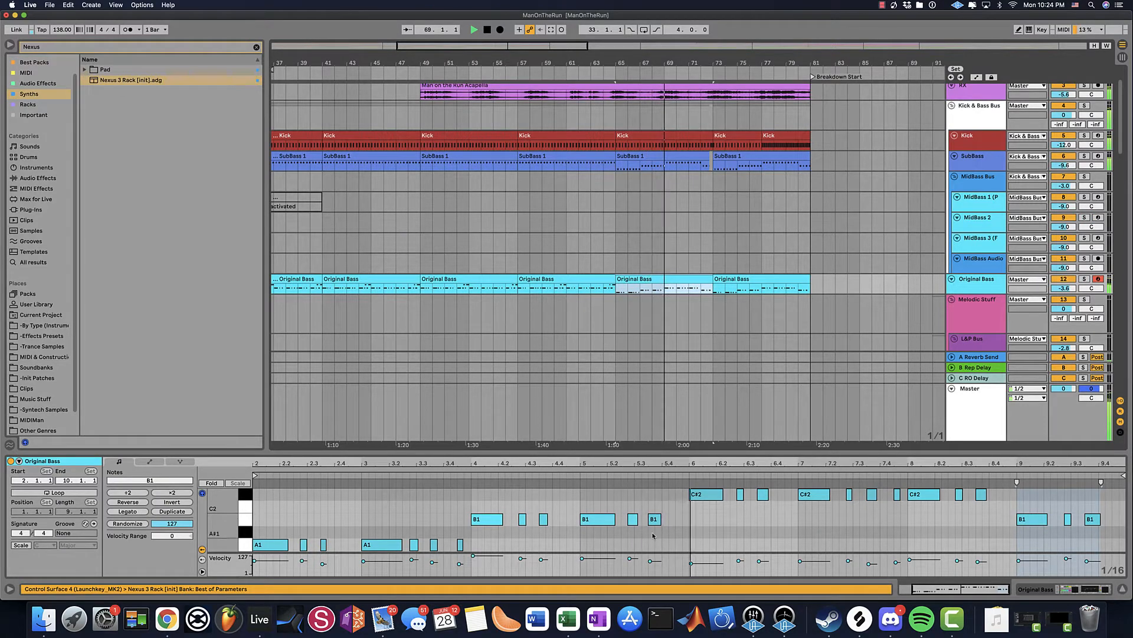
- Add a B1 note at the end of bar 68 and at the end of bar 72 in the Original Bass clip
double_click(683, 519)
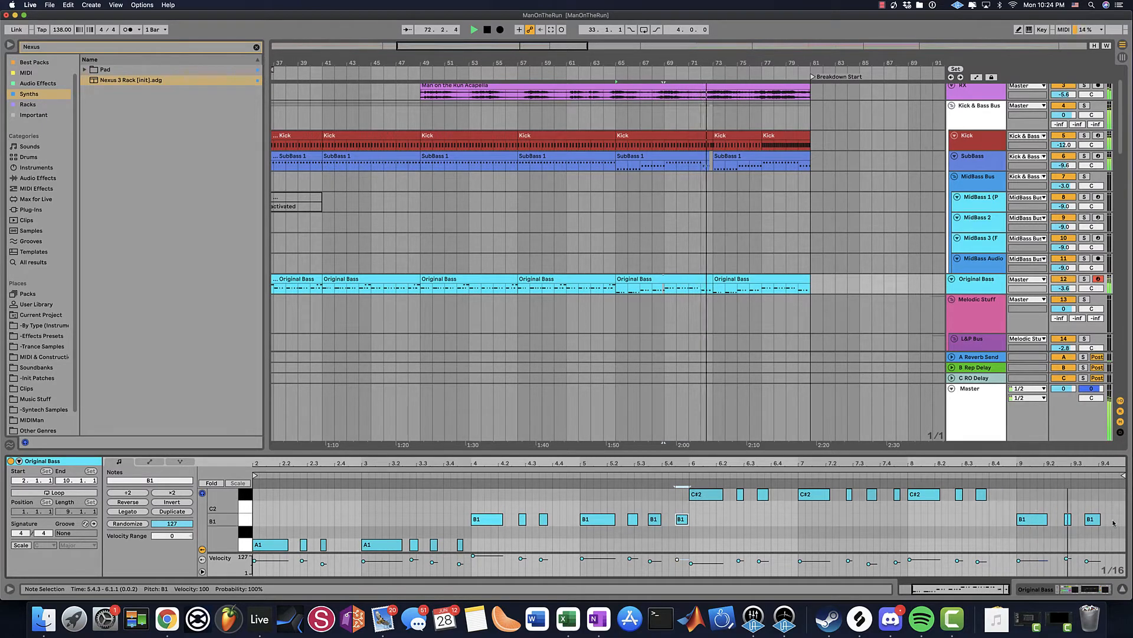
double_click(1116, 519)
left_click_drag(1116, 519, 1123, 519)
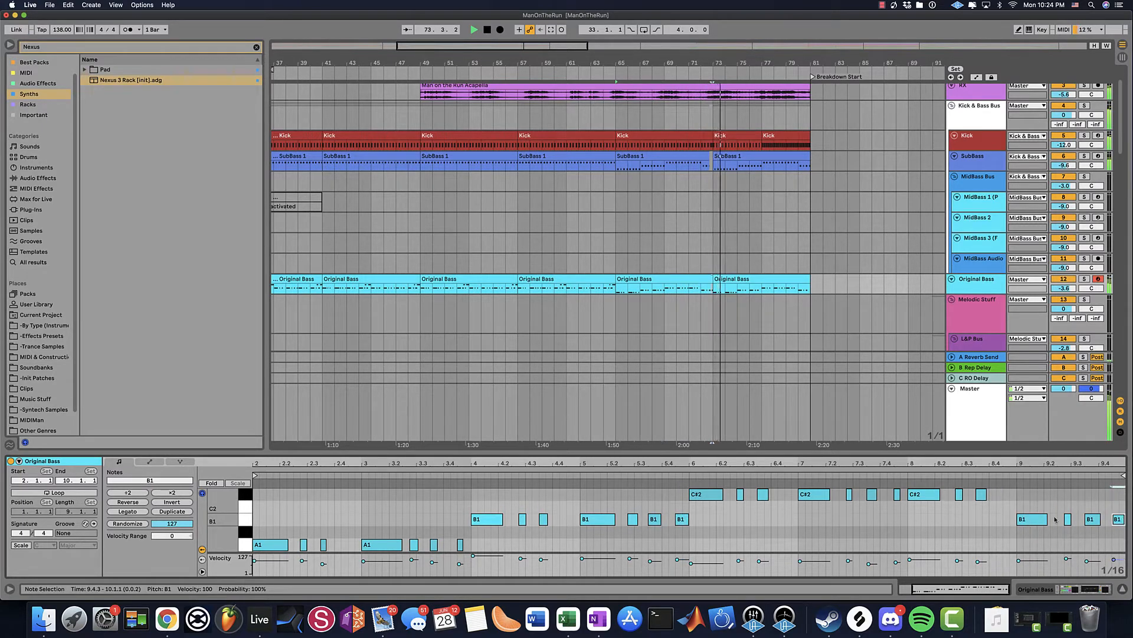
- Duplicate the updated Original Bass clip from bar 65 over the one at bar 73, check its notes and stop playback
left_click(642, 276)
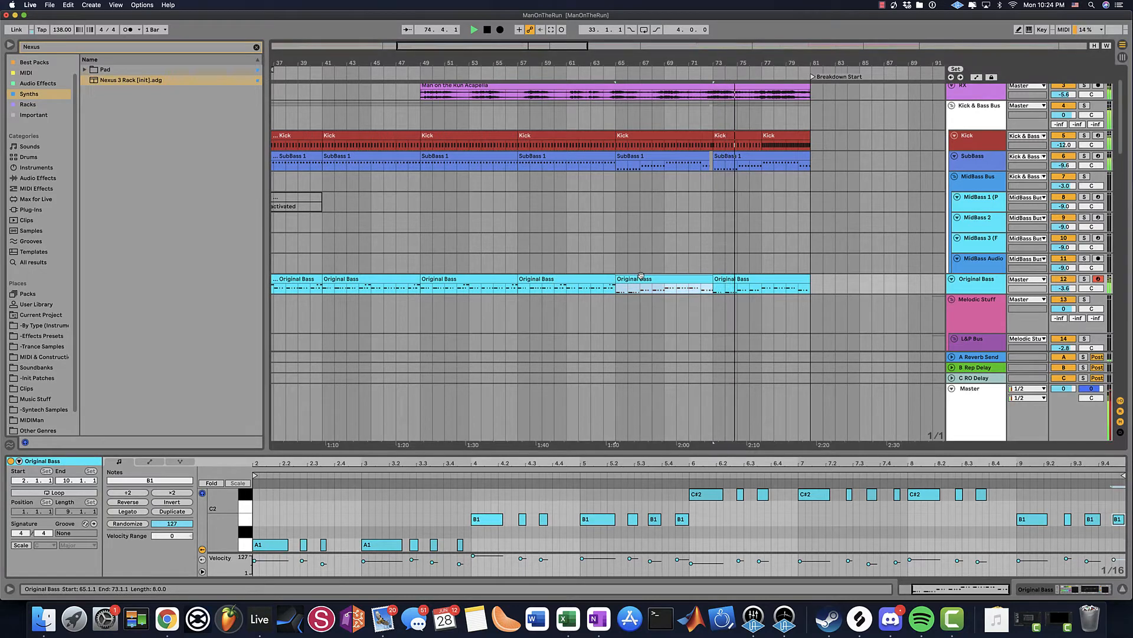
left_click(737, 259)
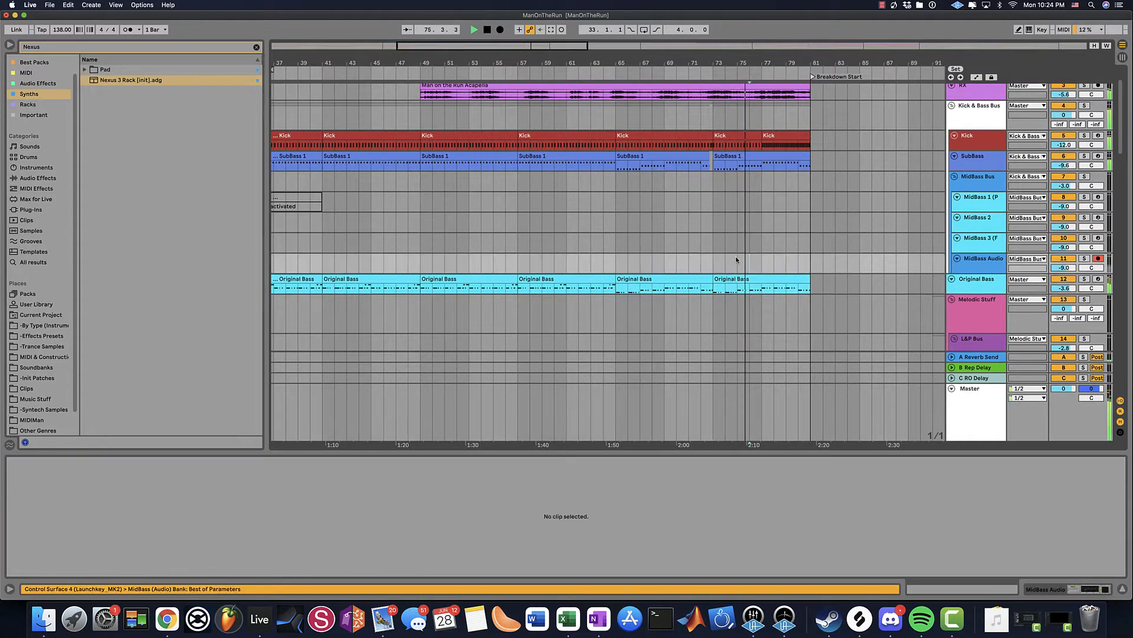
left_click(724, 291)
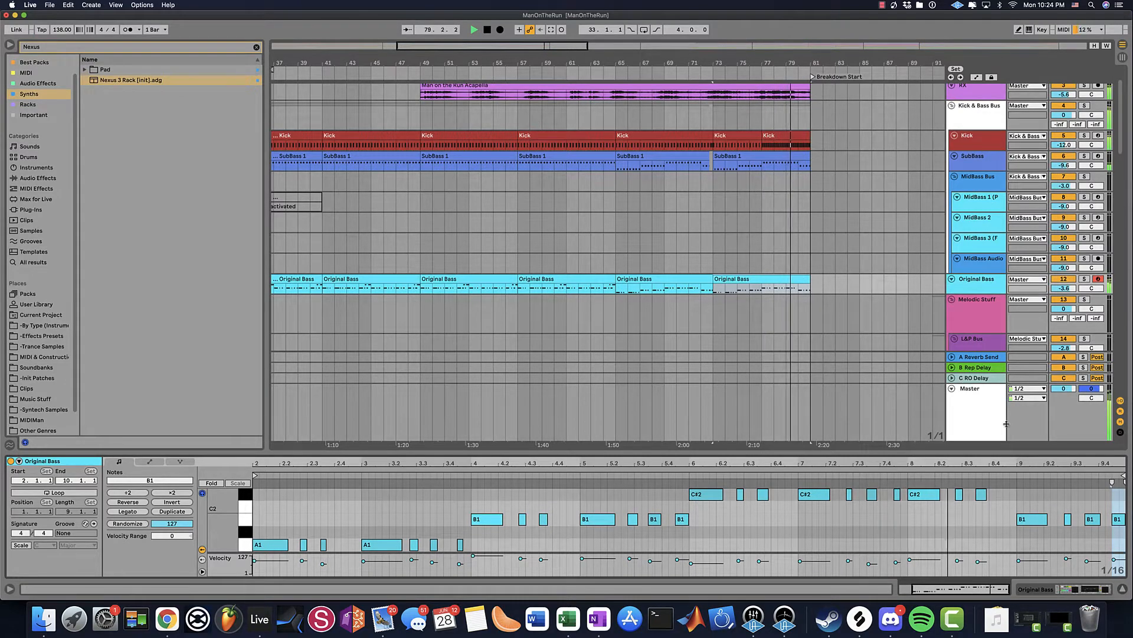
scroll(964, 539, "up", 2)
scroll(964, 539, "down", 3)
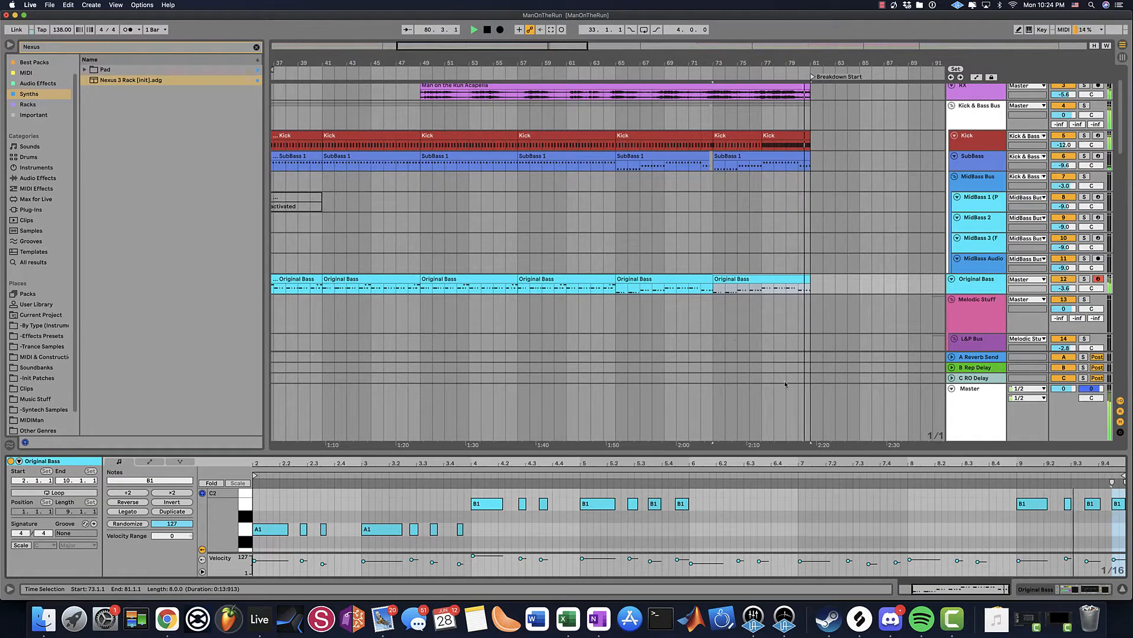
key("space")
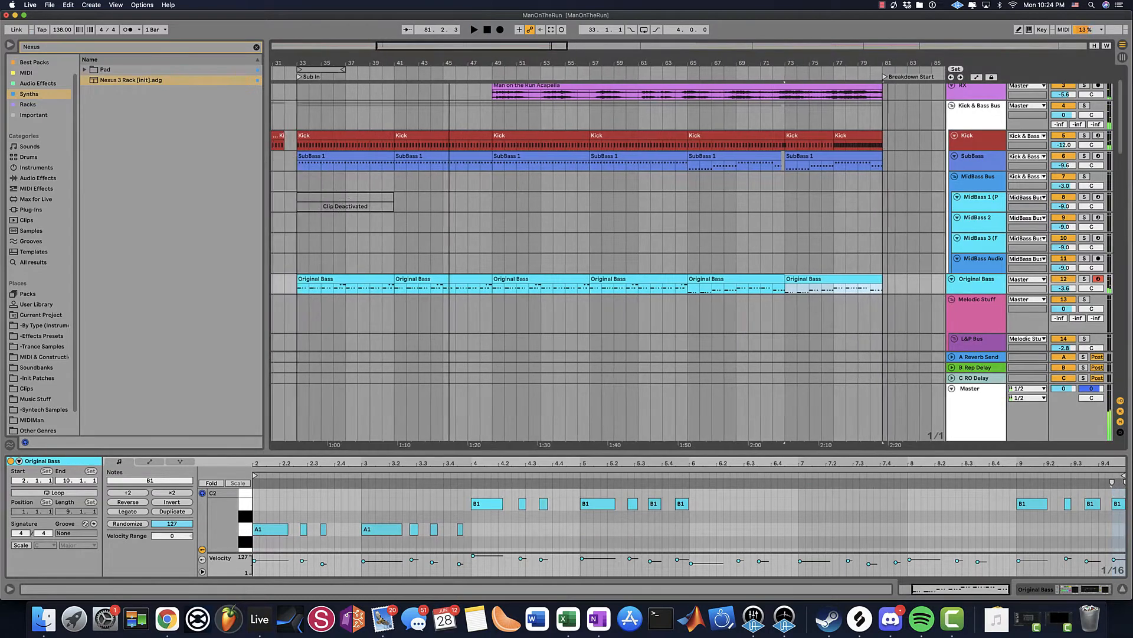
- Delete the deactivated clip at bar 33 on the MidBass 1 track
scroll(432, 195, "down", 5)
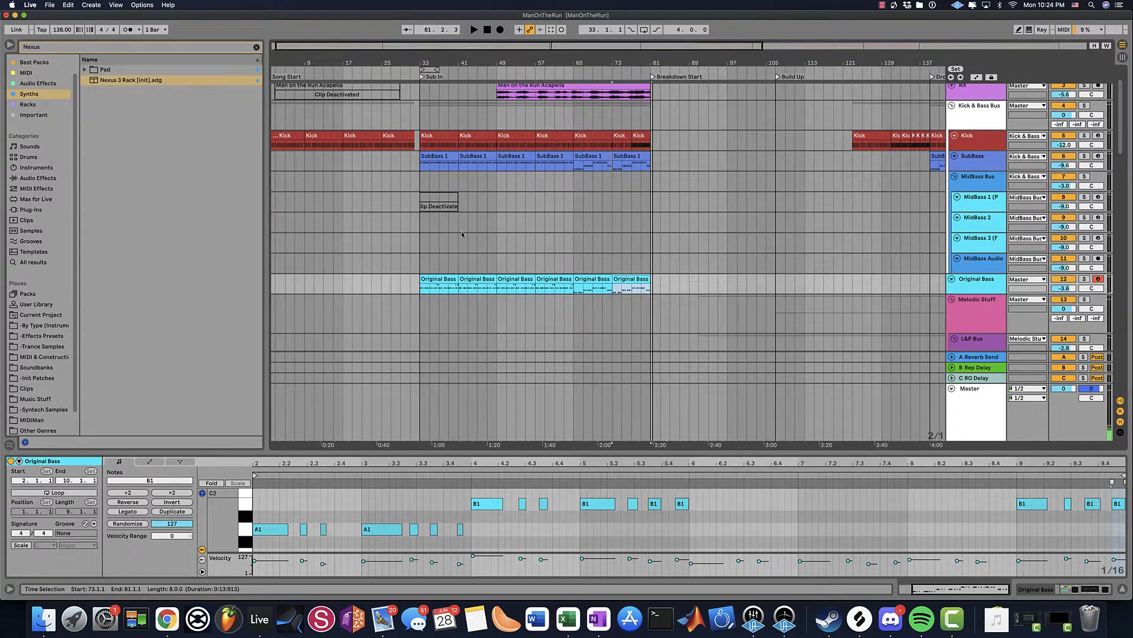
scroll(484, 284, "up", 1)
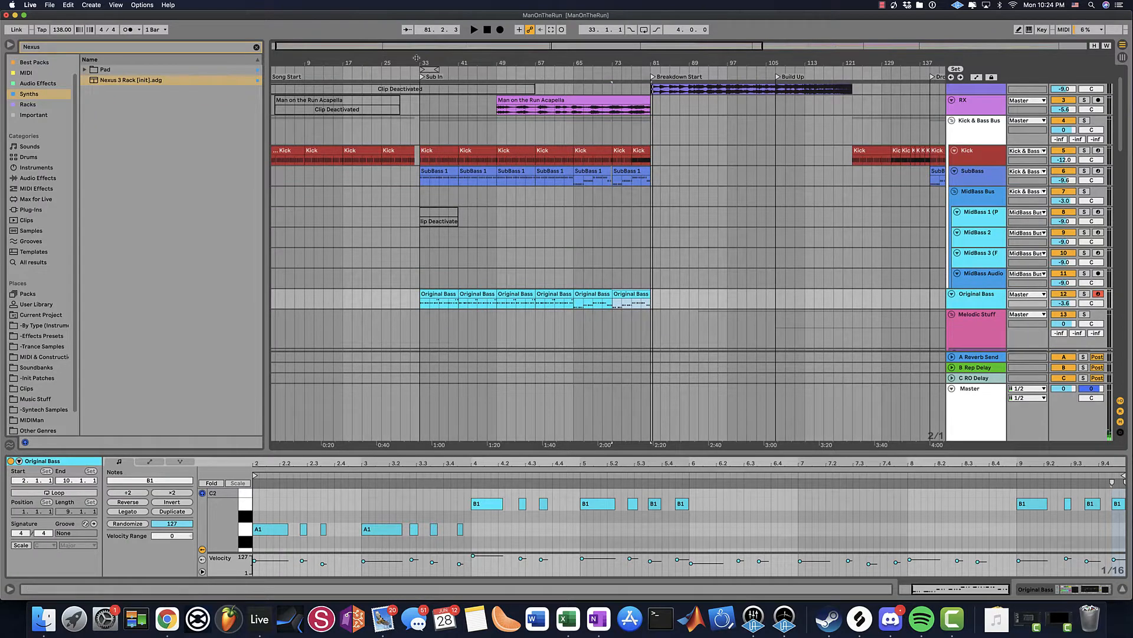
scroll(420, 63, "up", 5)
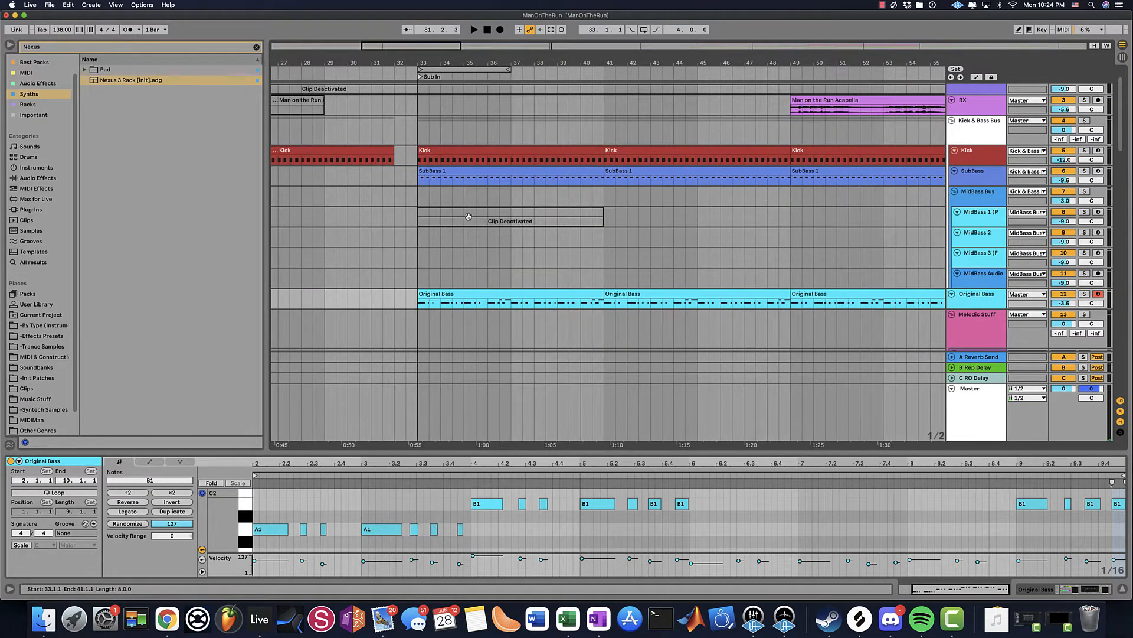
left_click(468, 216)
key("0")
key("0")
key("0")
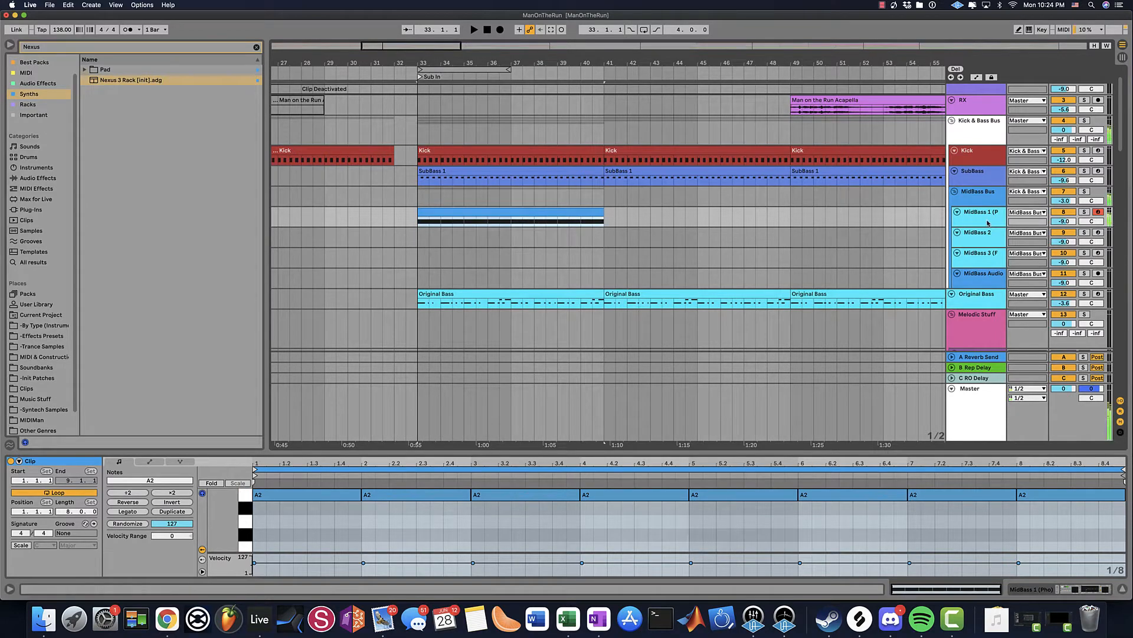
key("Delete")
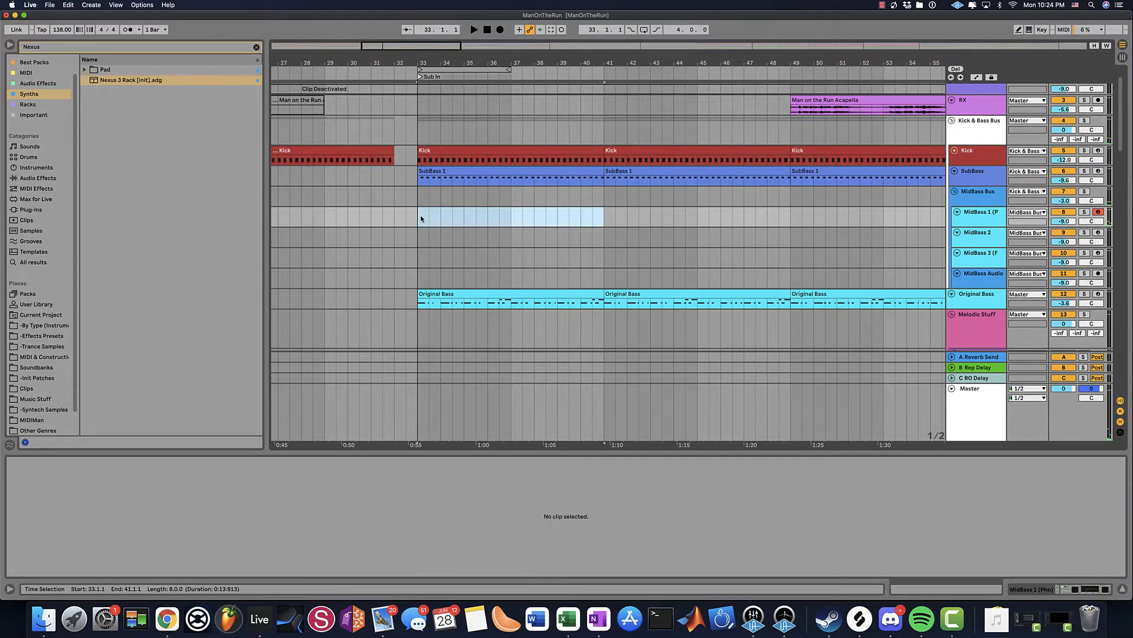
- Create an empty two-beat MIDI clip at 33.1.1 on MidBass 1 and enlarge its note editor
left_click(424, 218)
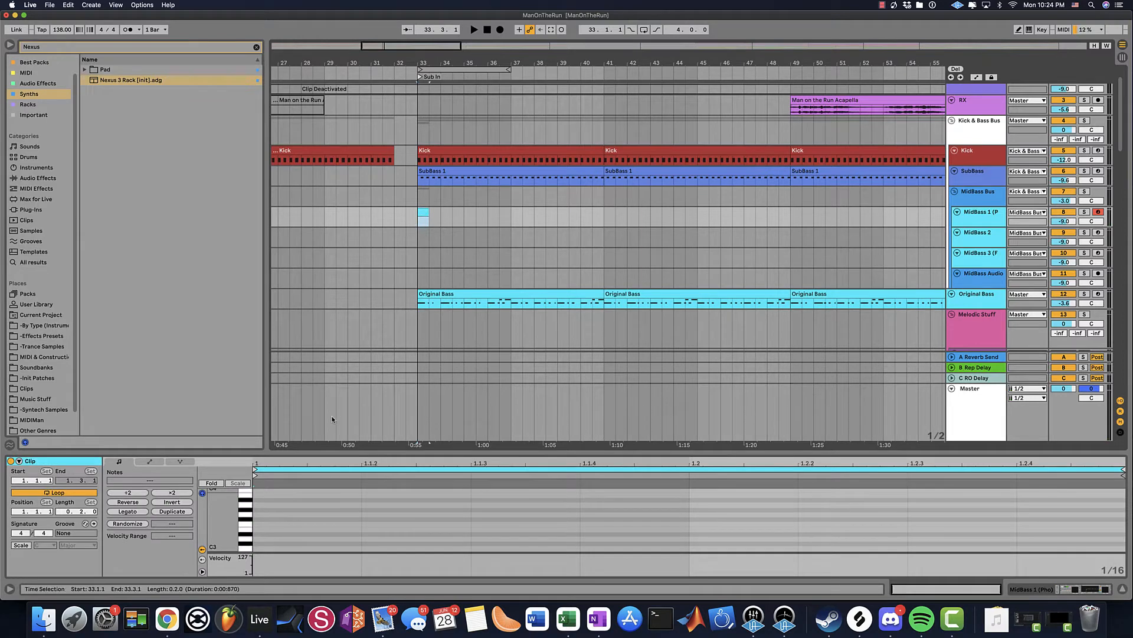
left_click_drag(343, 452, 343, 335)
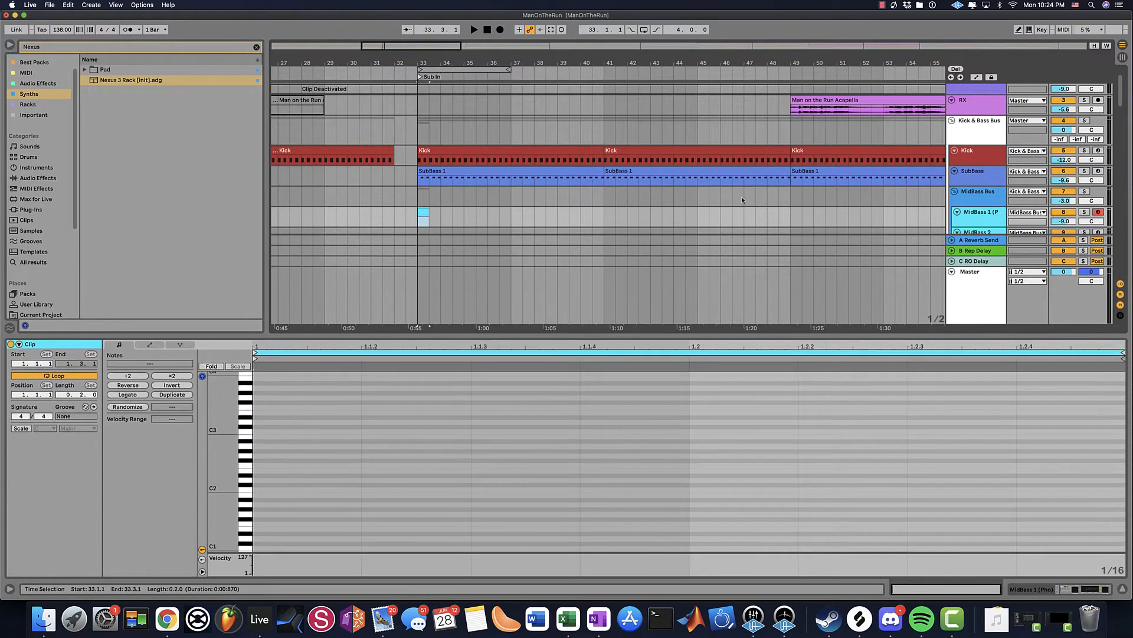
left_click_drag(779, 345, 779, 418)
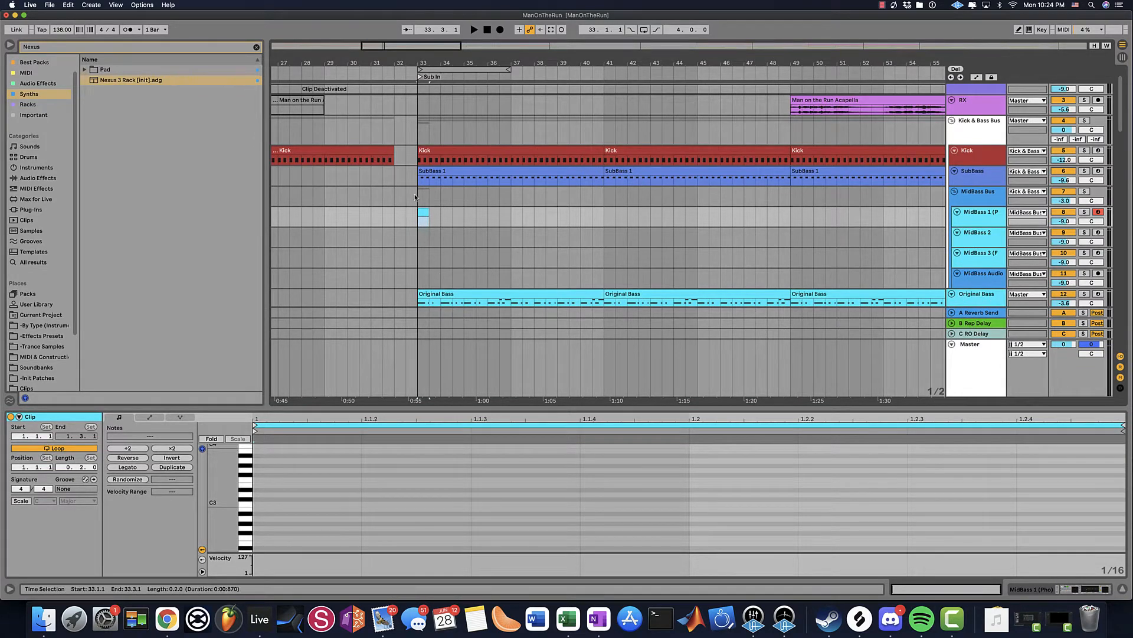
- Open the Serum MidBass - Photo1 patch on MidBass 1, audition its sound and close it
left_click(1062, 587)
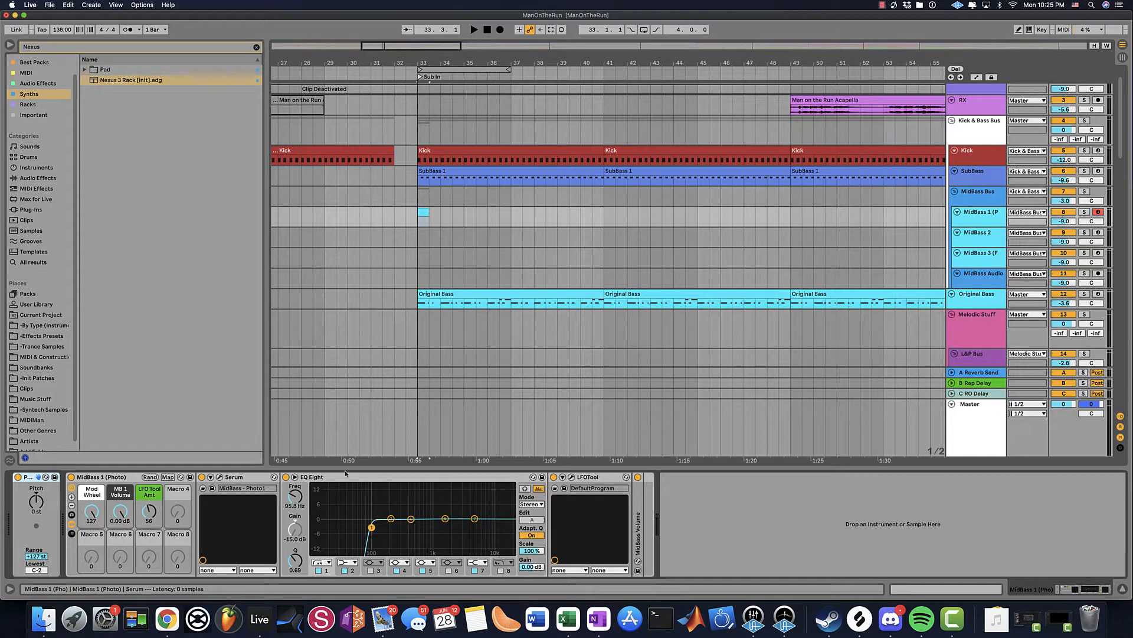
key("super+alt+p")
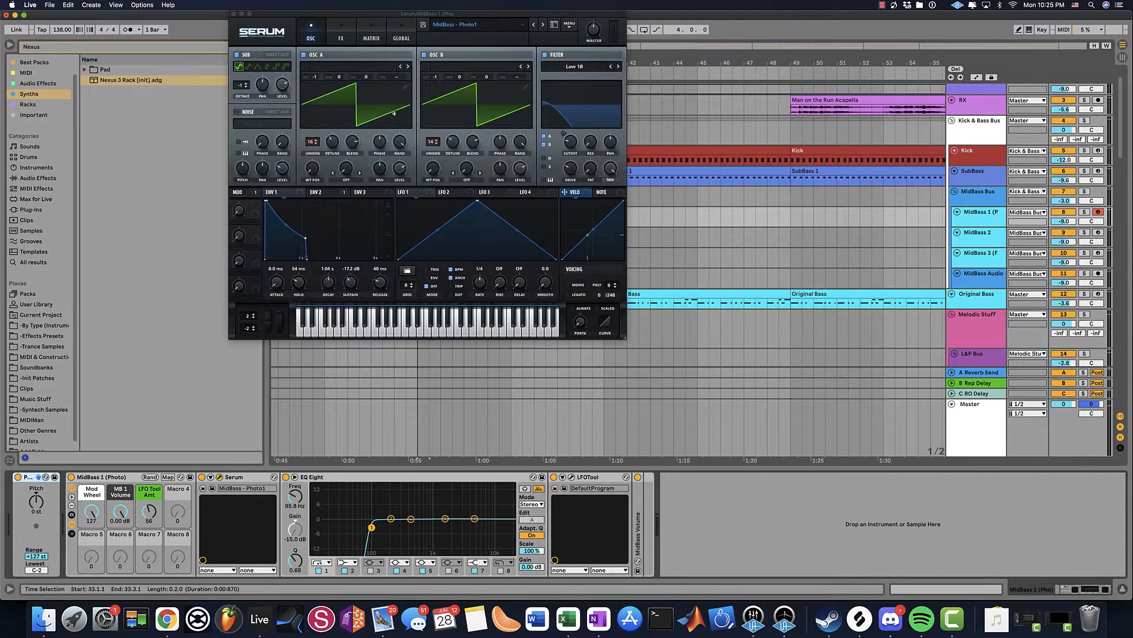
left_click_drag(429, 18, 484, 93)
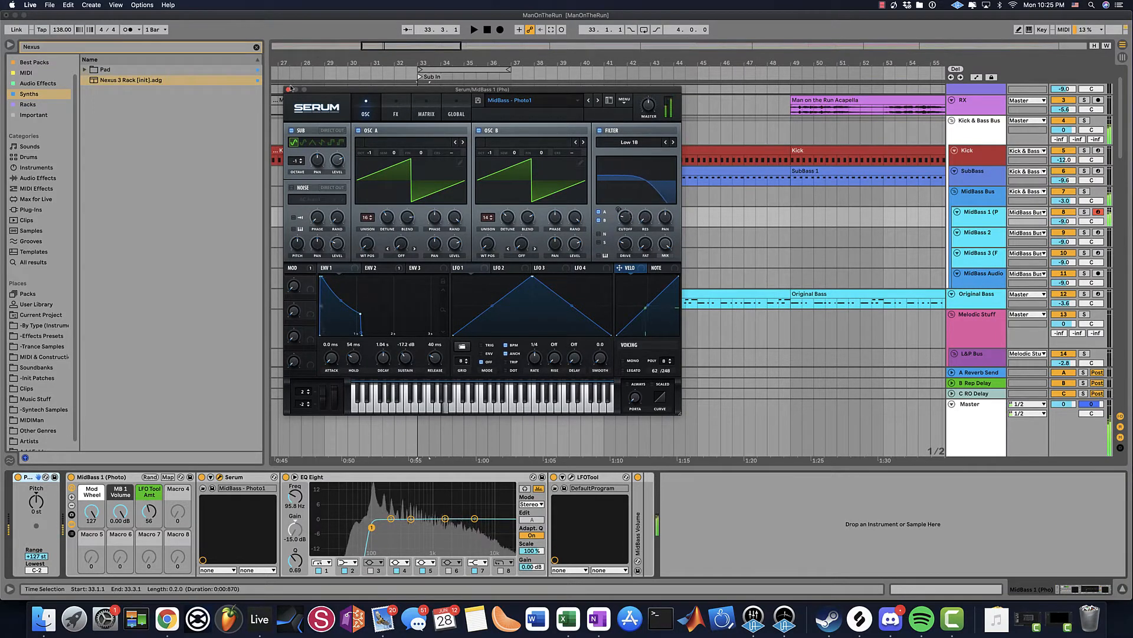
left_click(288, 91)
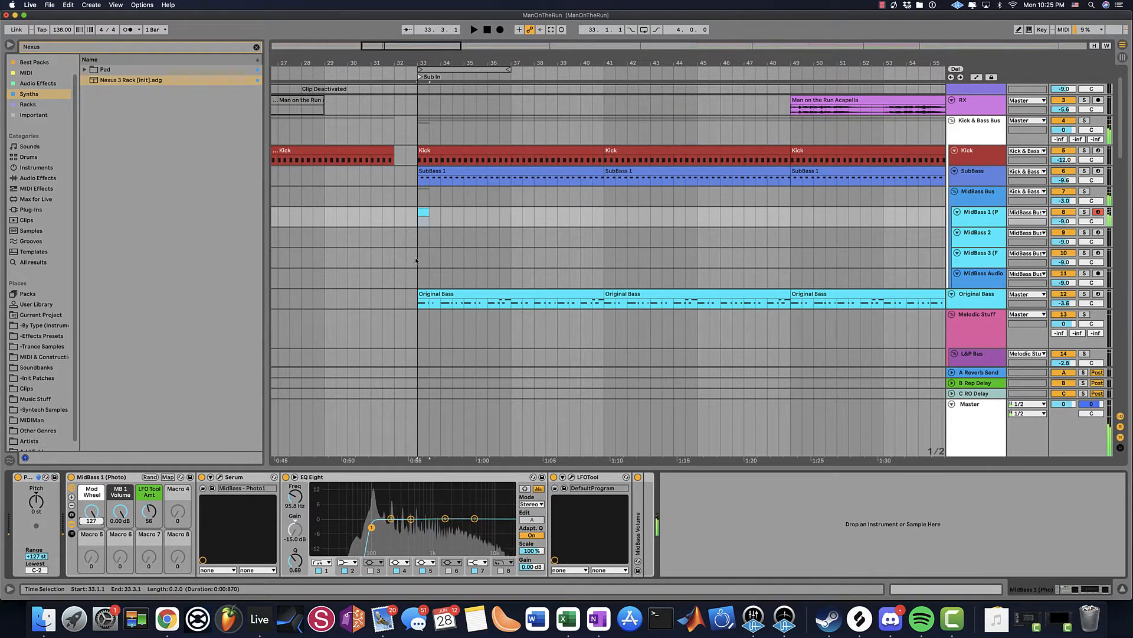
- Draw a sixteenth C#2 note at 1.1.2 in the new MidBass 1 clip and duplicate it to 1.1.3 and 1.1.4
left_click(422, 213)
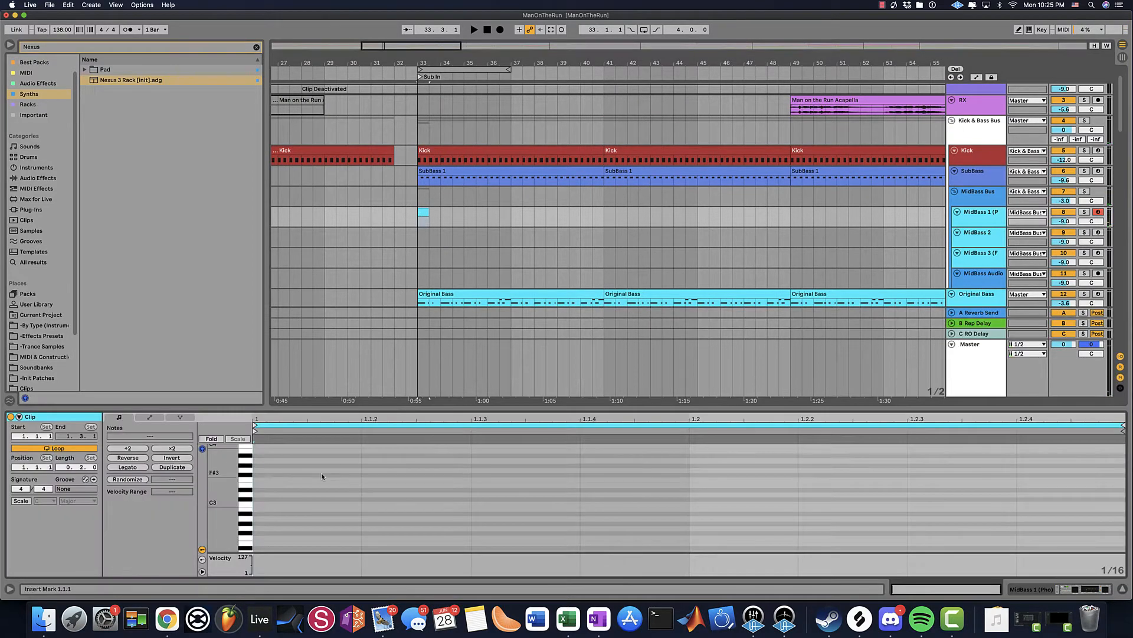
scroll(293, 501, "down", 1)
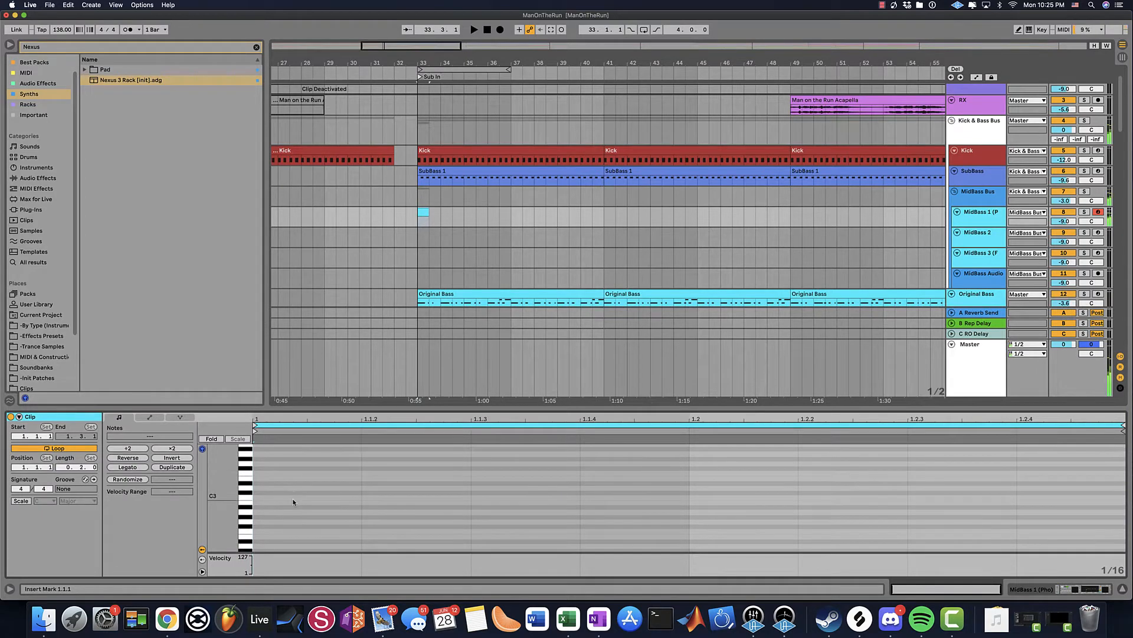
scroll(292, 498, "down", 3)
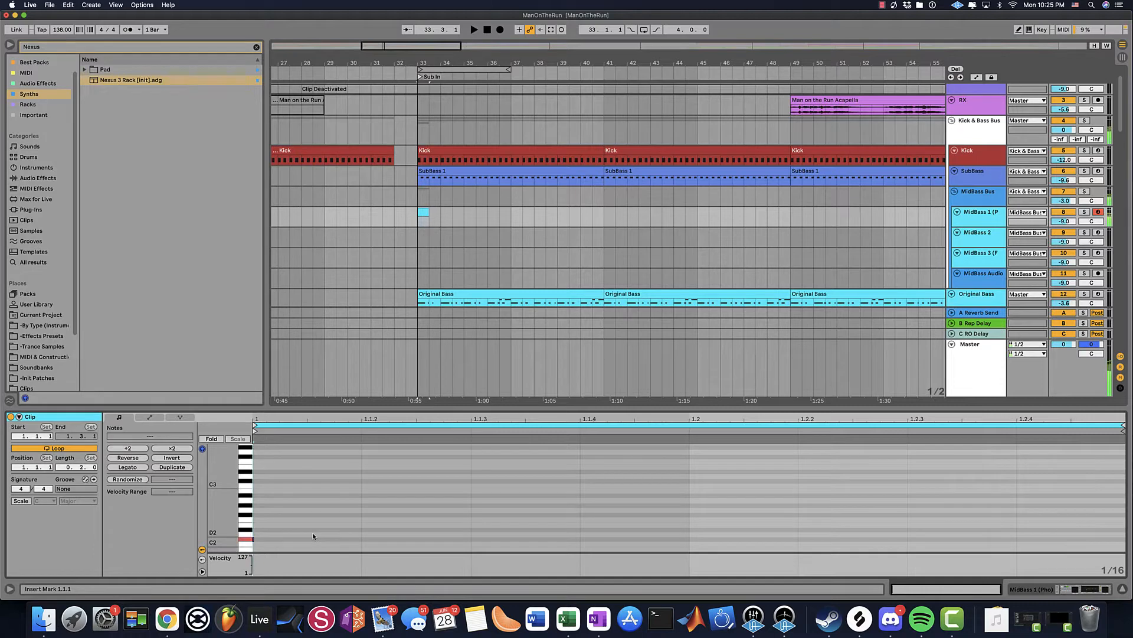
double_click(368, 544)
left_click_drag(368, 543, 367, 539)
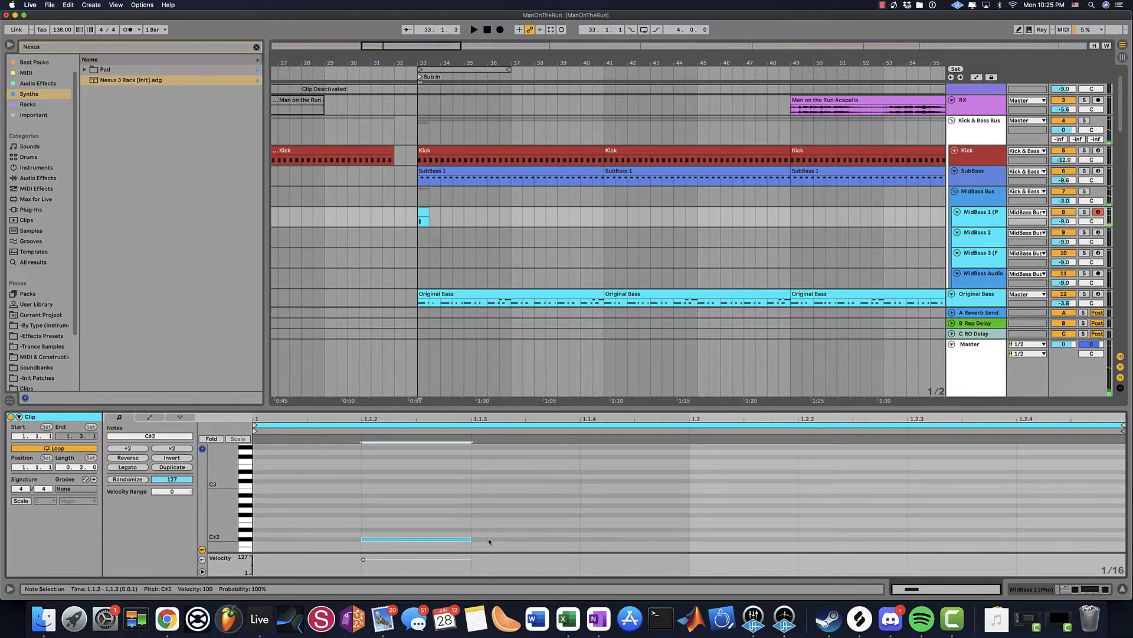
key("super+d")
key("super+d")
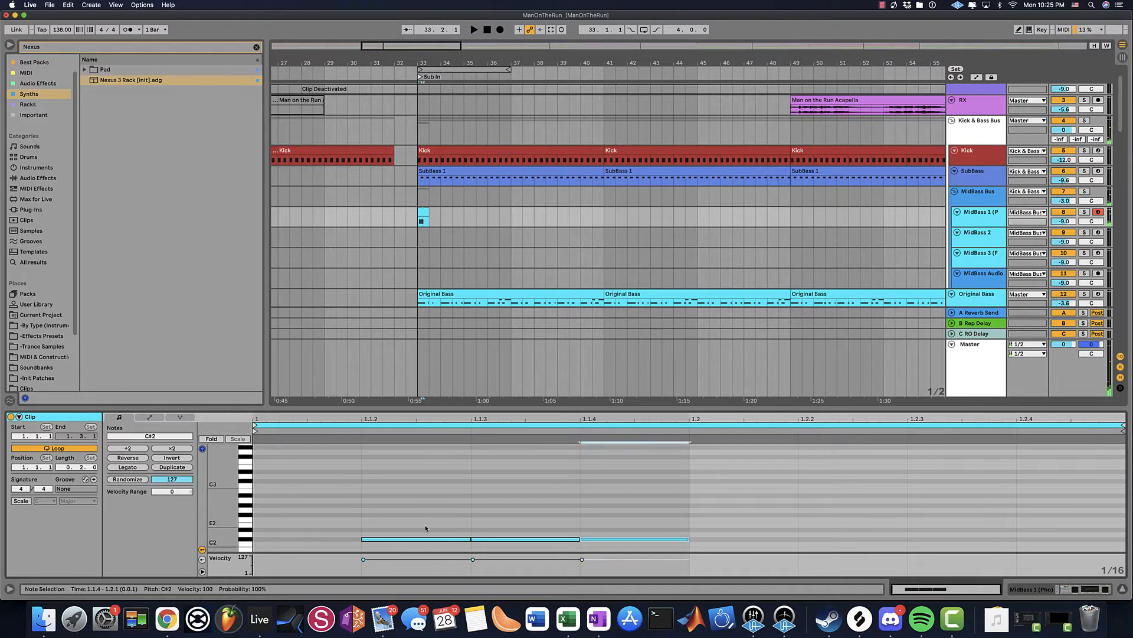
- Duplicate the first beat's three C#2 notes, including the leading rest, onto the second beat of the MidBass 1 clip
key("super+a")
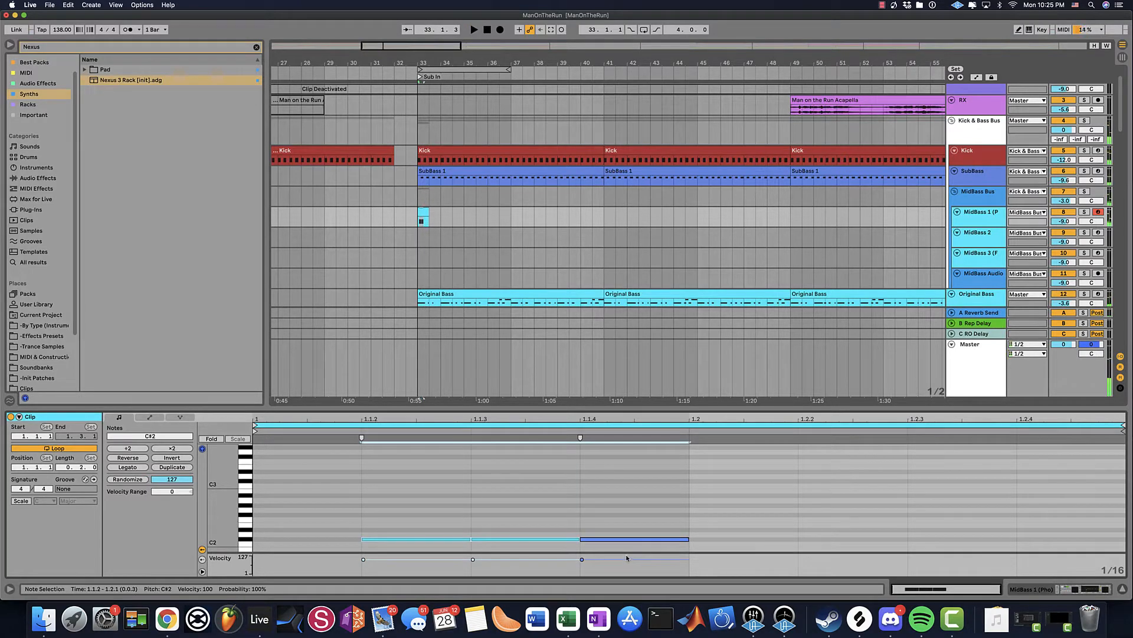
left_click_drag(689, 523, 119, 531)
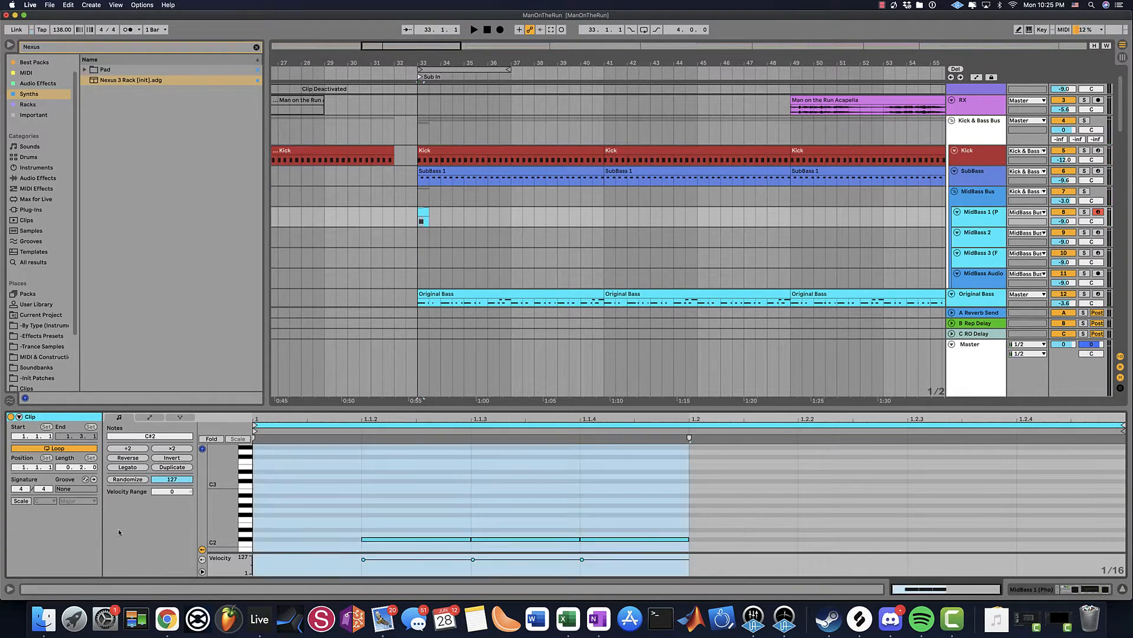
left_click_drag(258, 529, 612, 560)
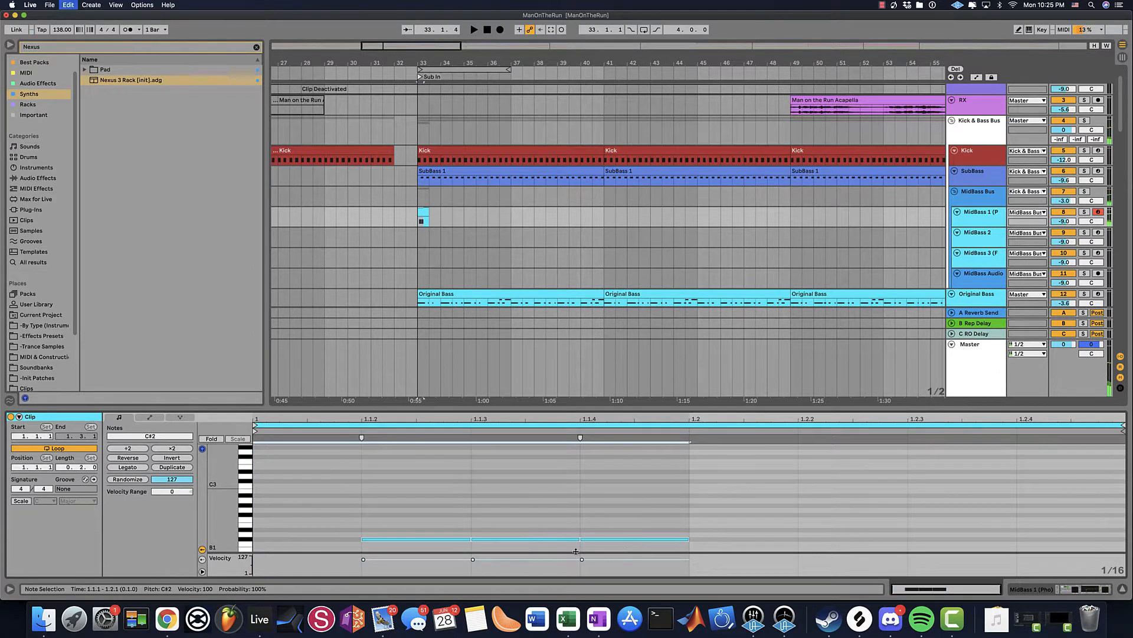
key("super+d")
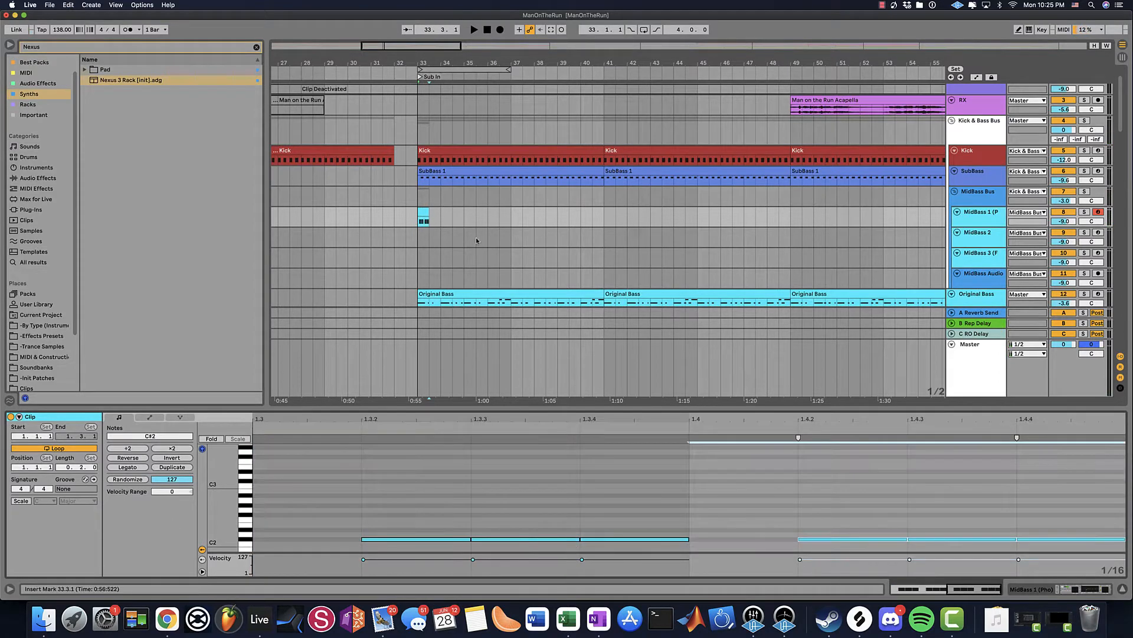
- Extend the looped MidBass 1 clip to bar 41, consolidate it into one eight-bar clip and play it
left_click_drag(426, 211, 649, 215)
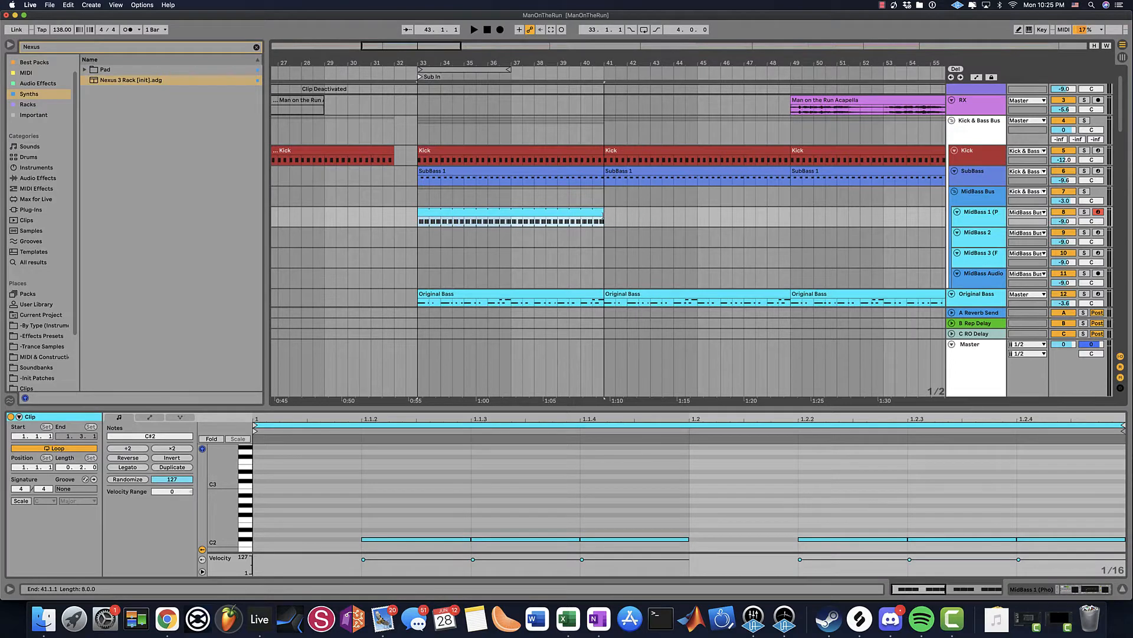
key("super+j")
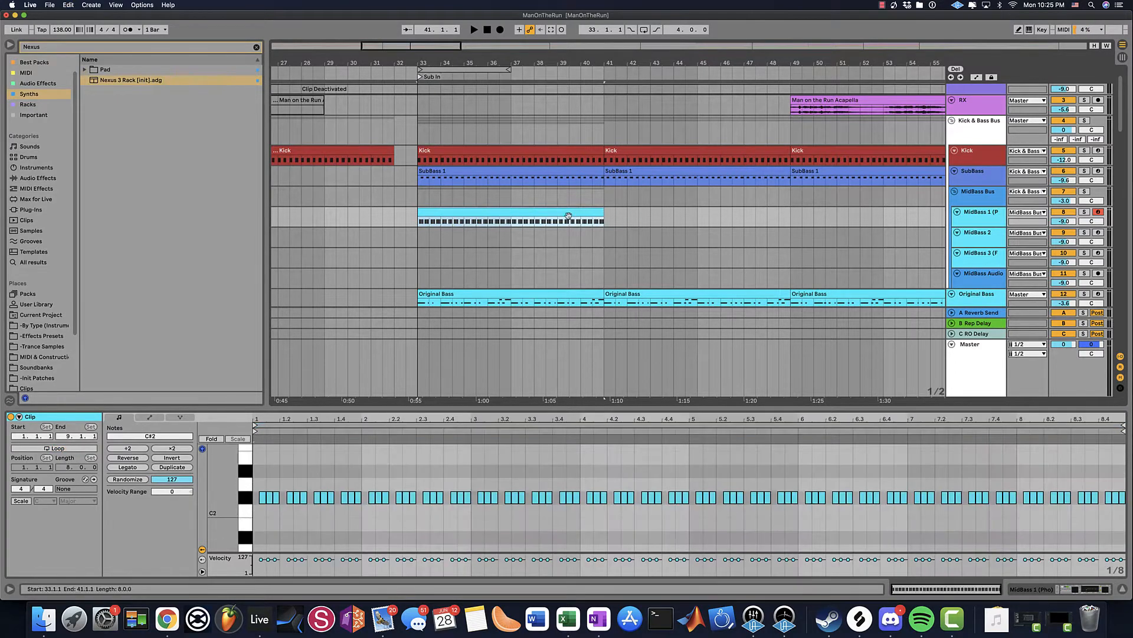
key("space")
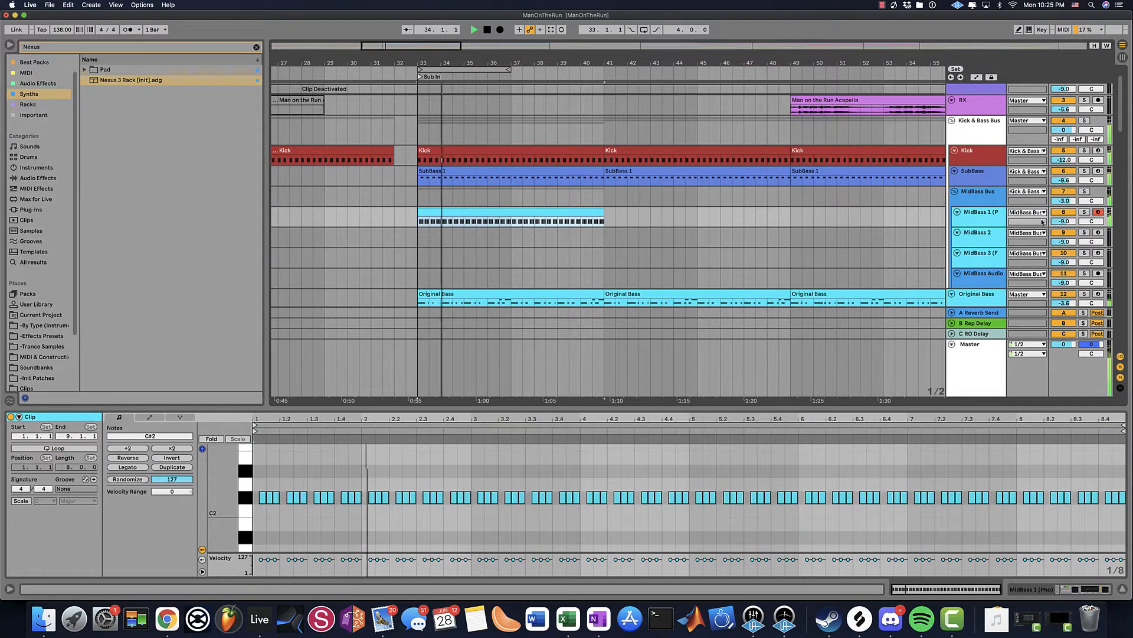
- Set the Pitch device on MidBass 1 to 0 st and select the MidBass 1 (Photo) rack
left_click(981, 221)
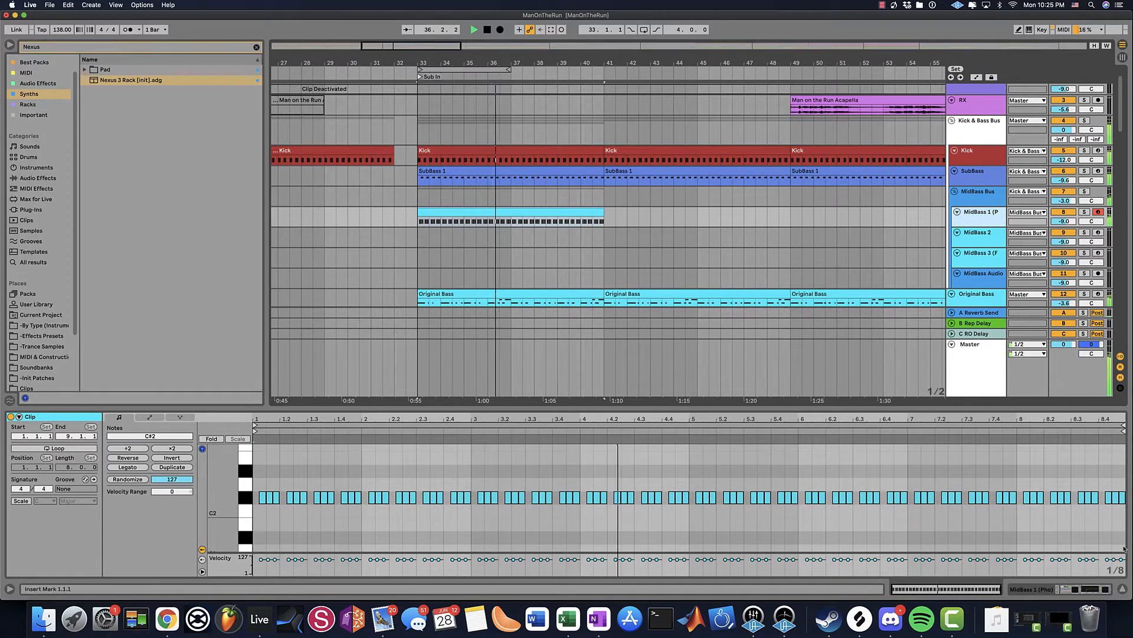
left_click(1102, 587)
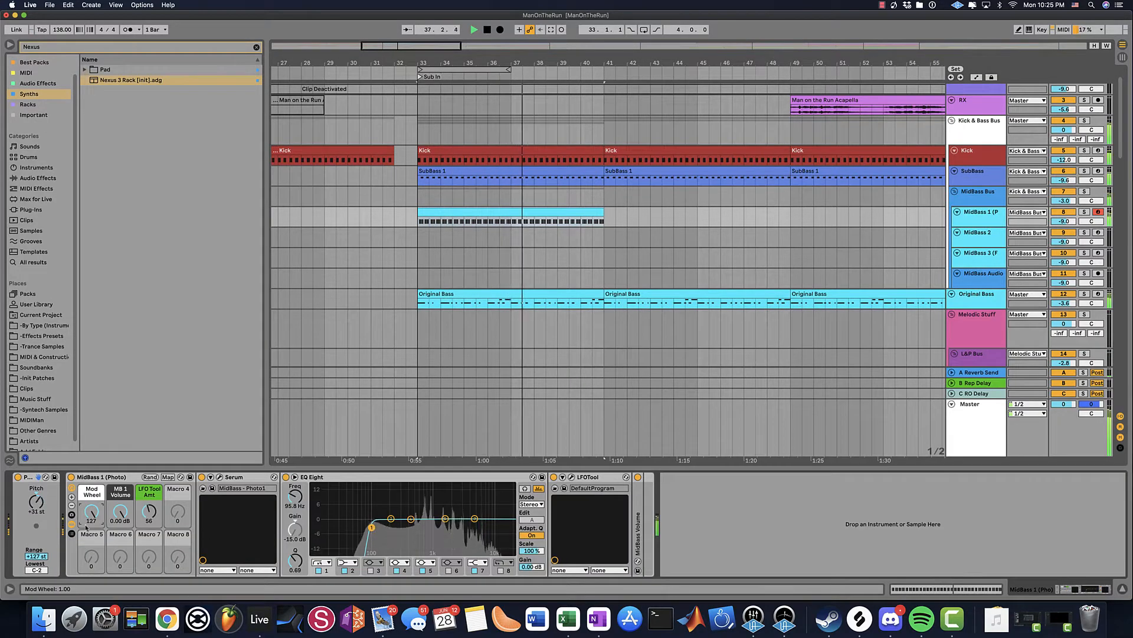
double_click(36, 505)
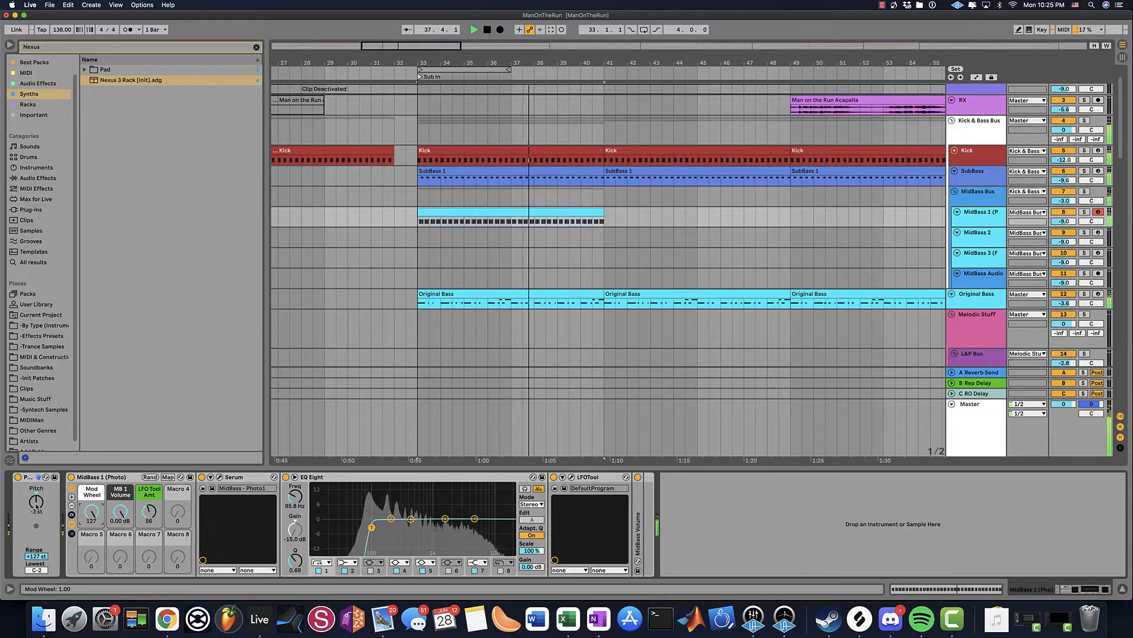
left_click(107, 480)
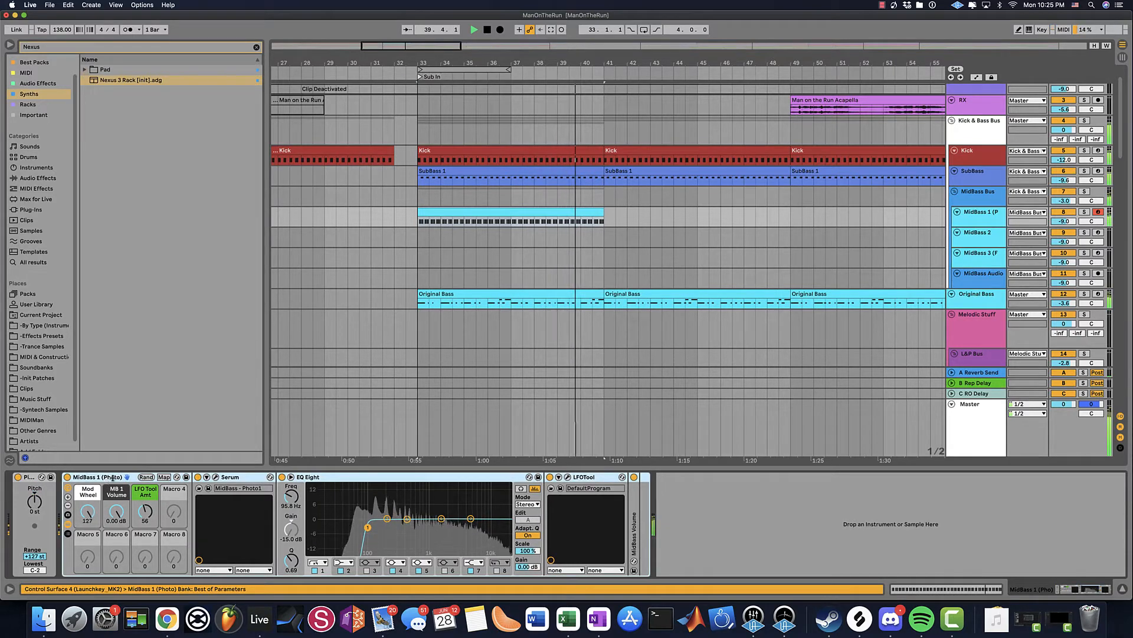
- While playing, set the MidBass 1 track volume to -6.7 dB and its LFO Tool Amt macro to 96, checking the LFOTool curve
key("space")
key("space")
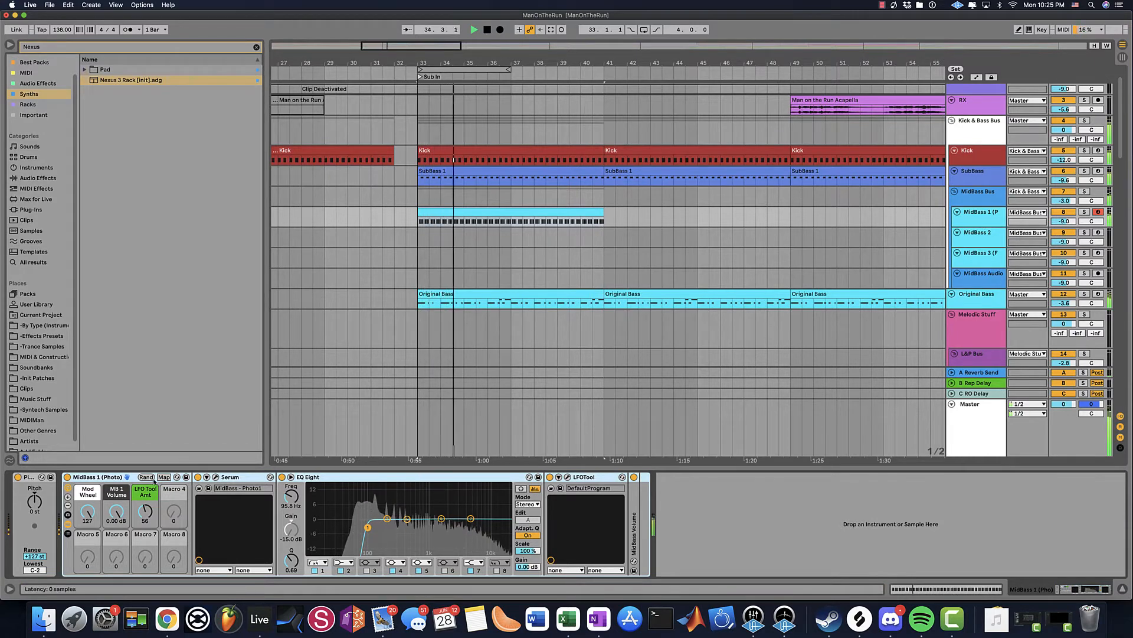
left_click_drag(1057, 223, 1063, 223)
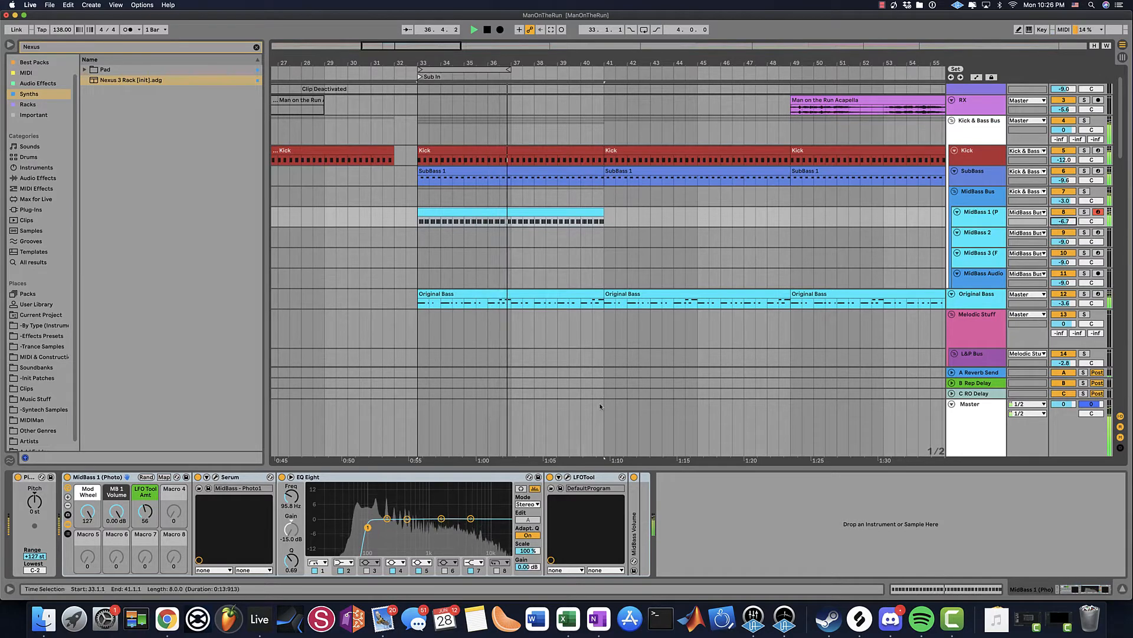
left_click_drag(145, 512, 145, 487)
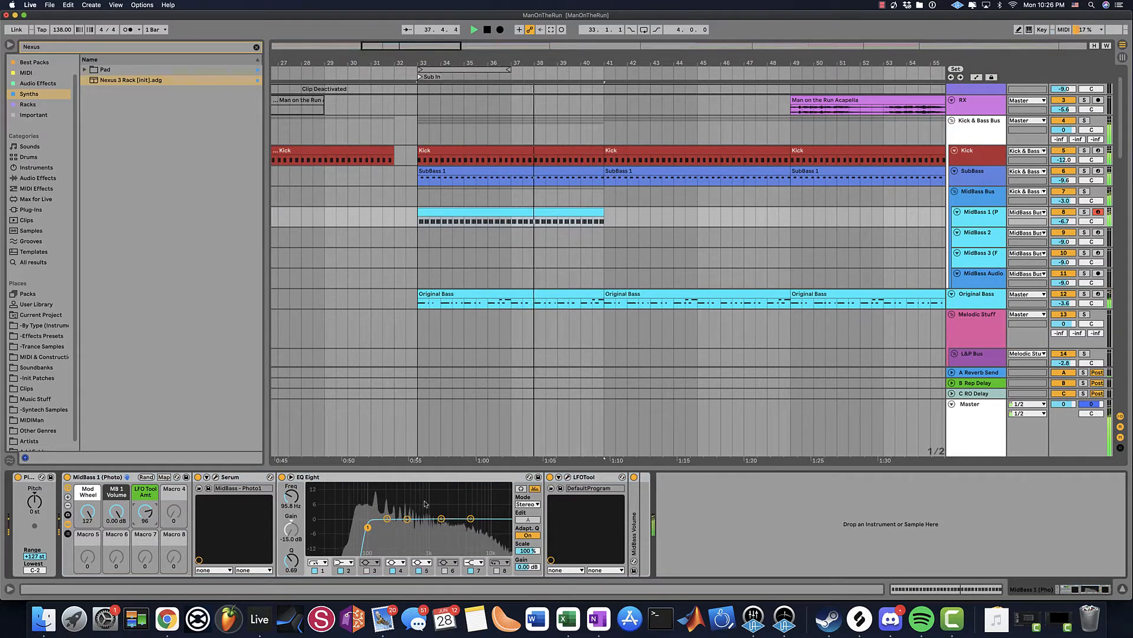
left_click(568, 477)
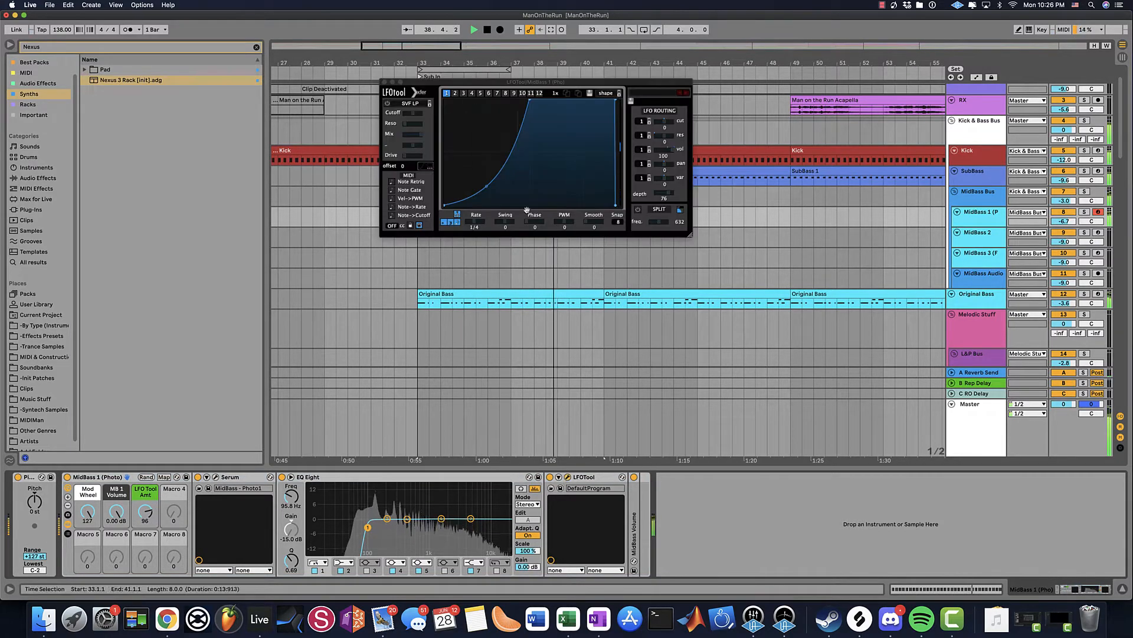
left_click(422, 166)
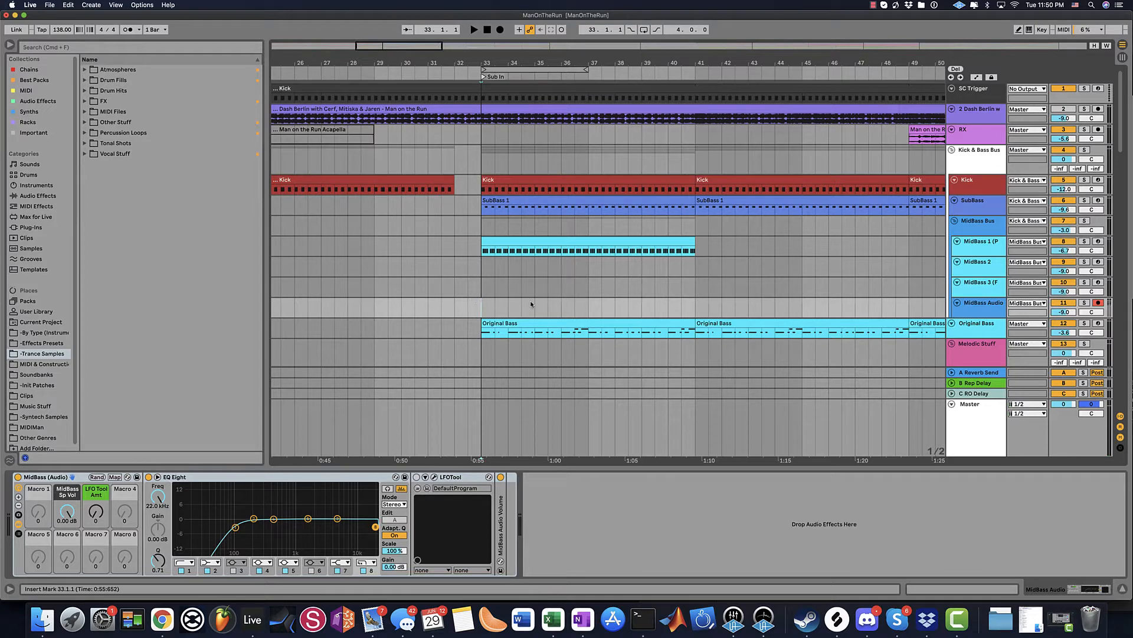
- Examine the notes of the Original Bass clip at bar 33 while playing the arrangement from there
double_click(510, 324)
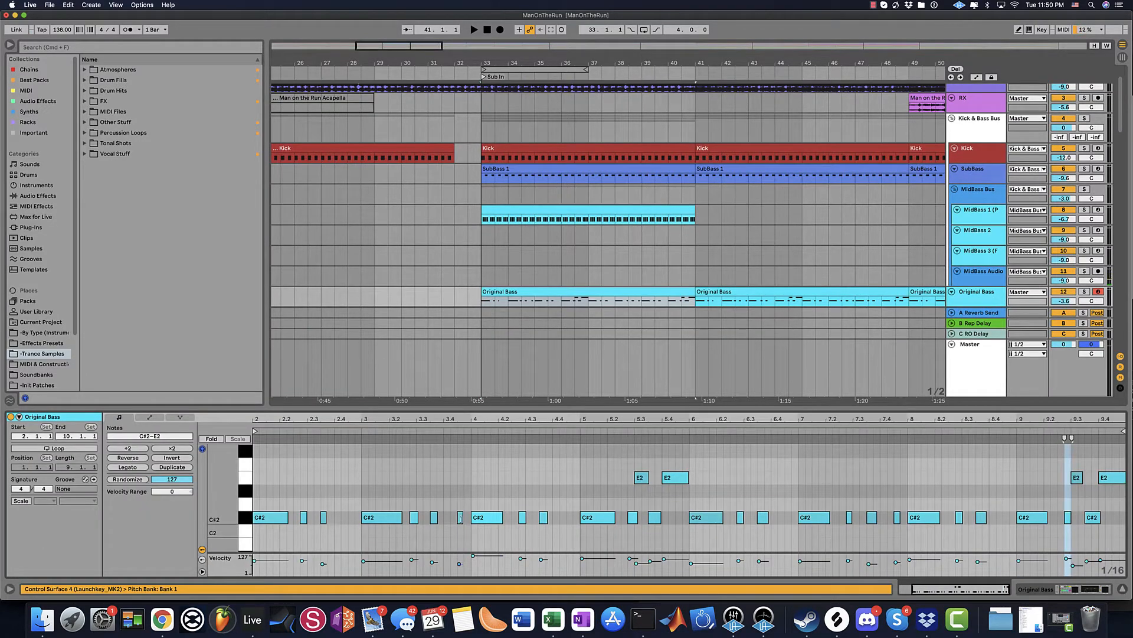
left_click(460, 518)
left_click(354, 517)
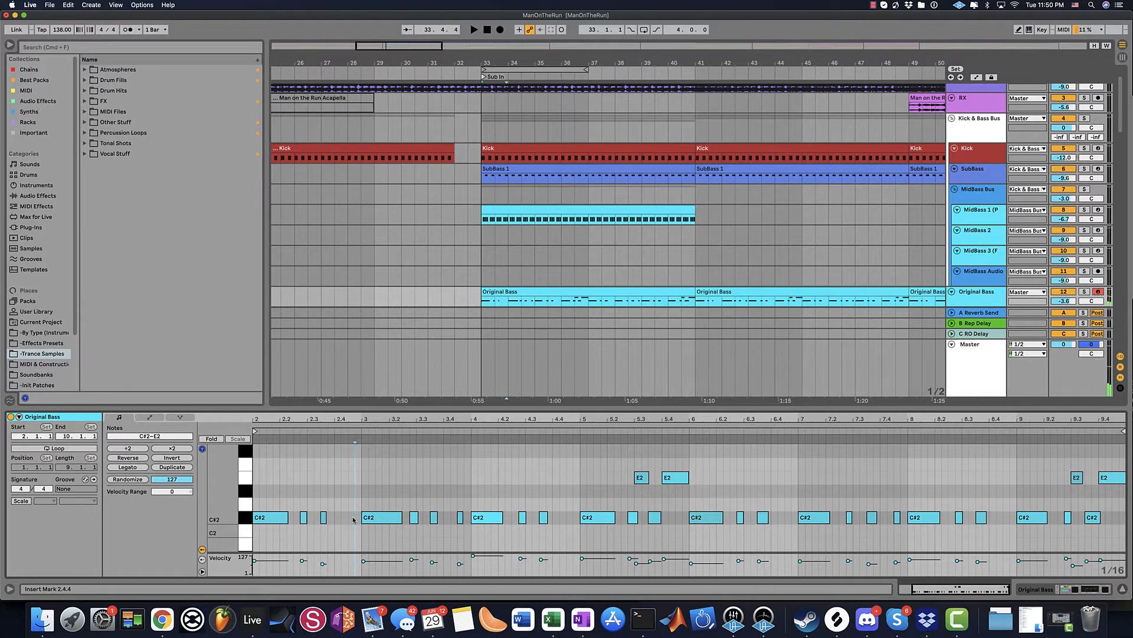
left_click(482, 260)
key("space")
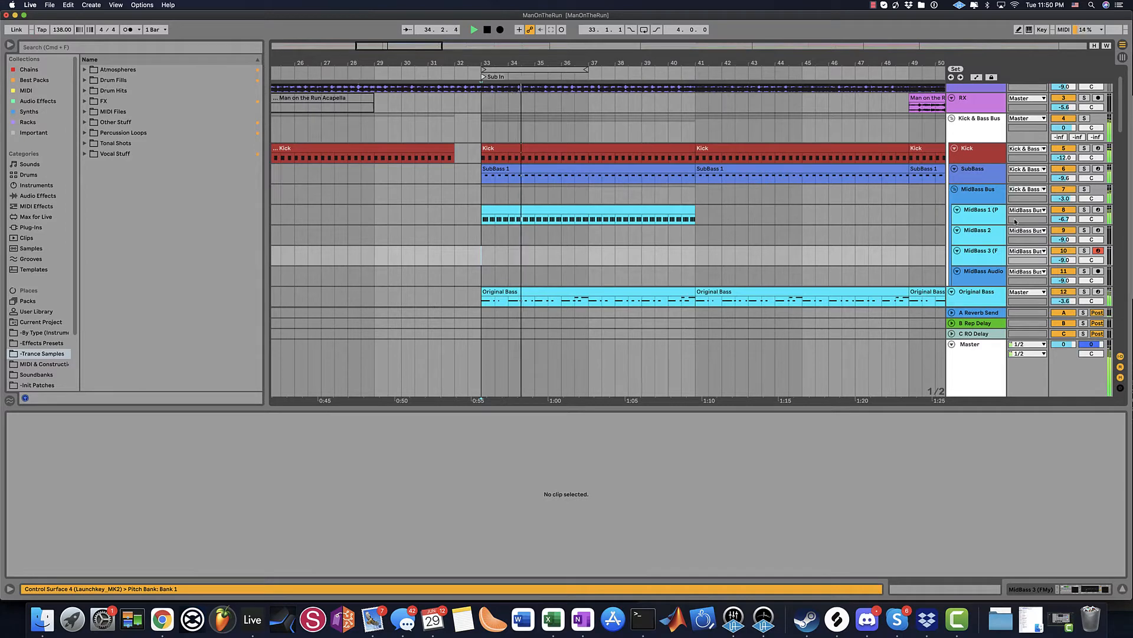
left_click(547, 293)
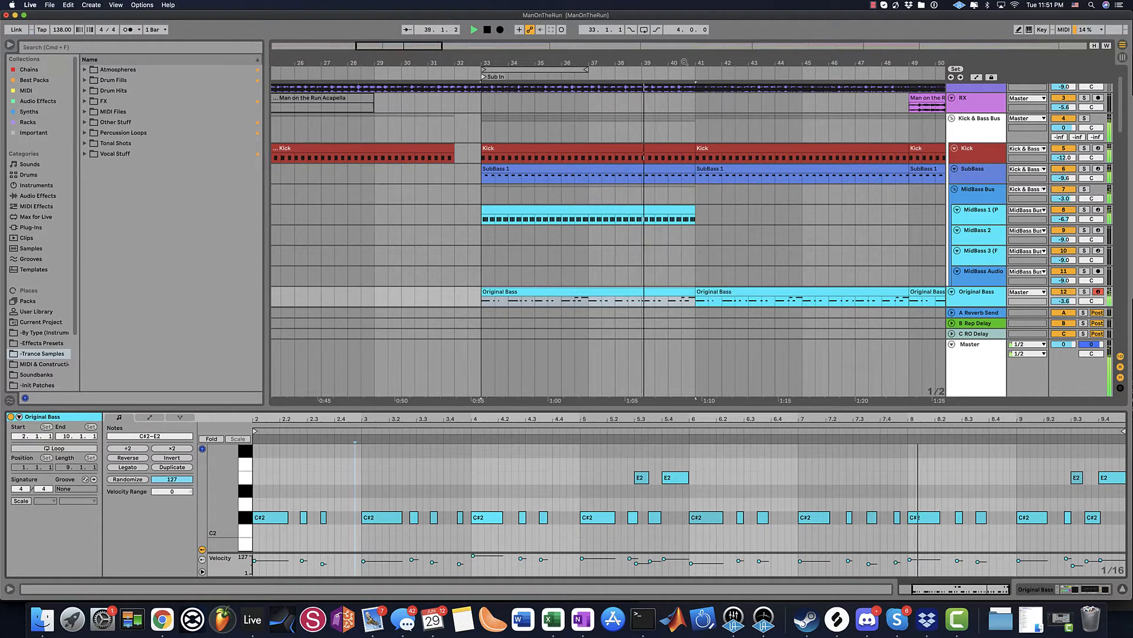
- Duplicate the eight-bar MidBass 1 clip twice so the layer runs to bar 57
left_click(635, 212)
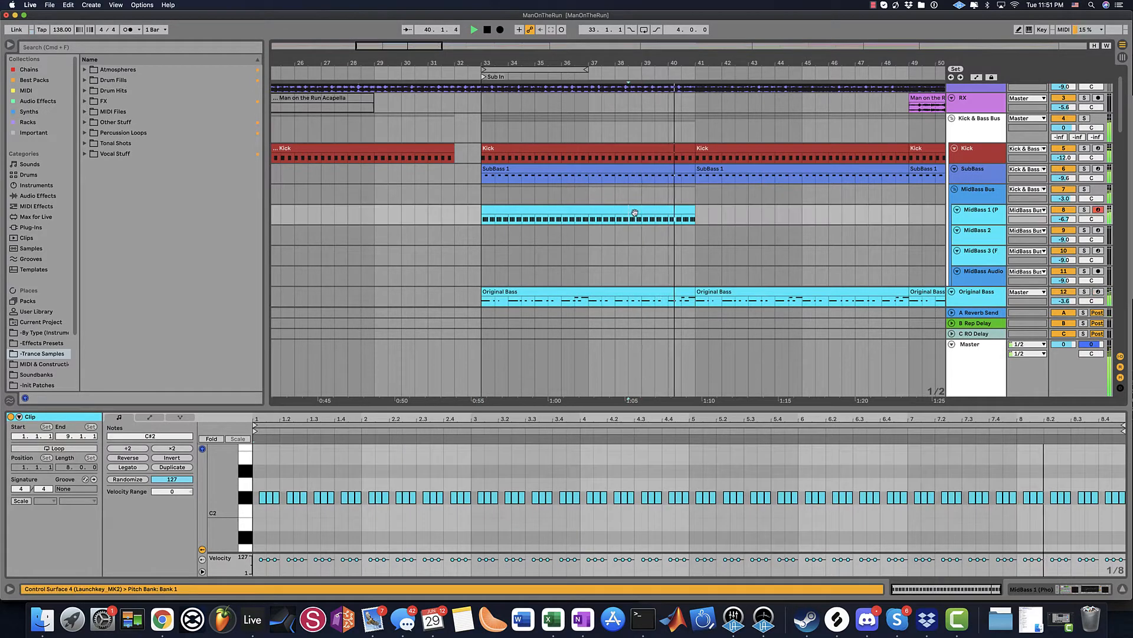
key("super+d")
key("super+d")
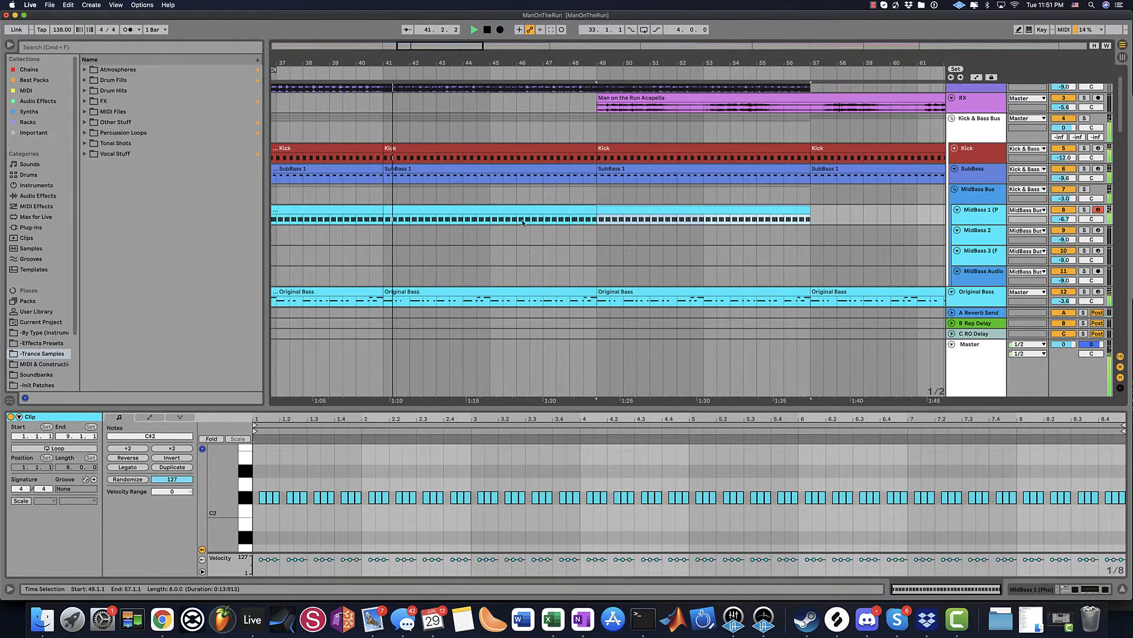
- Activate the Clap clip on the Uplifting Clap track from bar 41 to 49
scroll(511, 221, "down", 10)
scroll(511, 225, "down", 10)
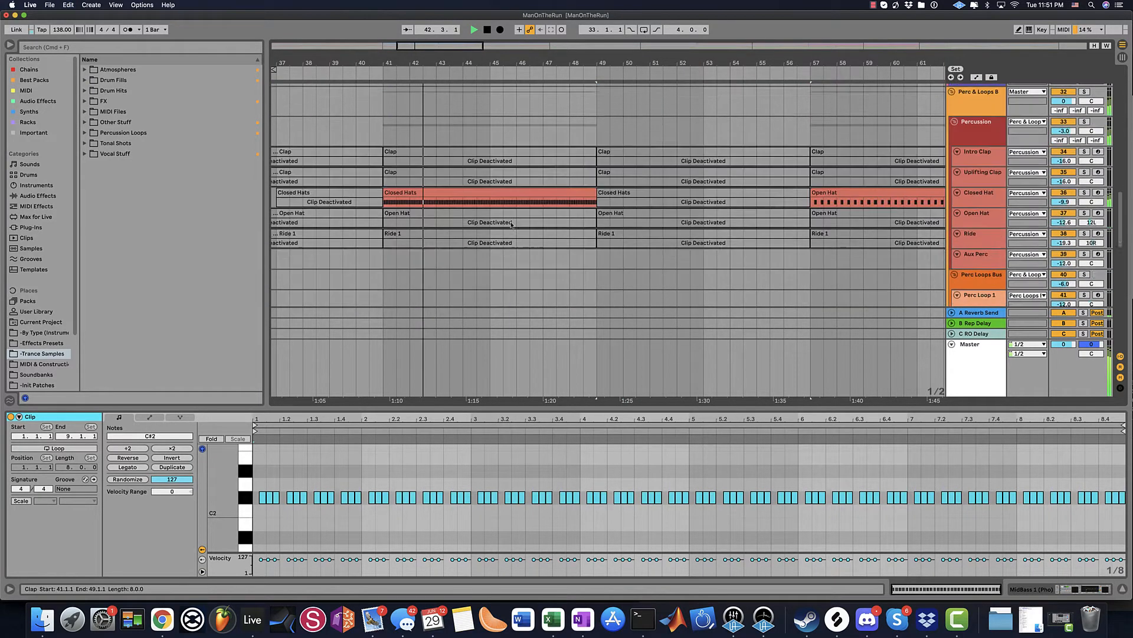
left_click(435, 144)
key("0")
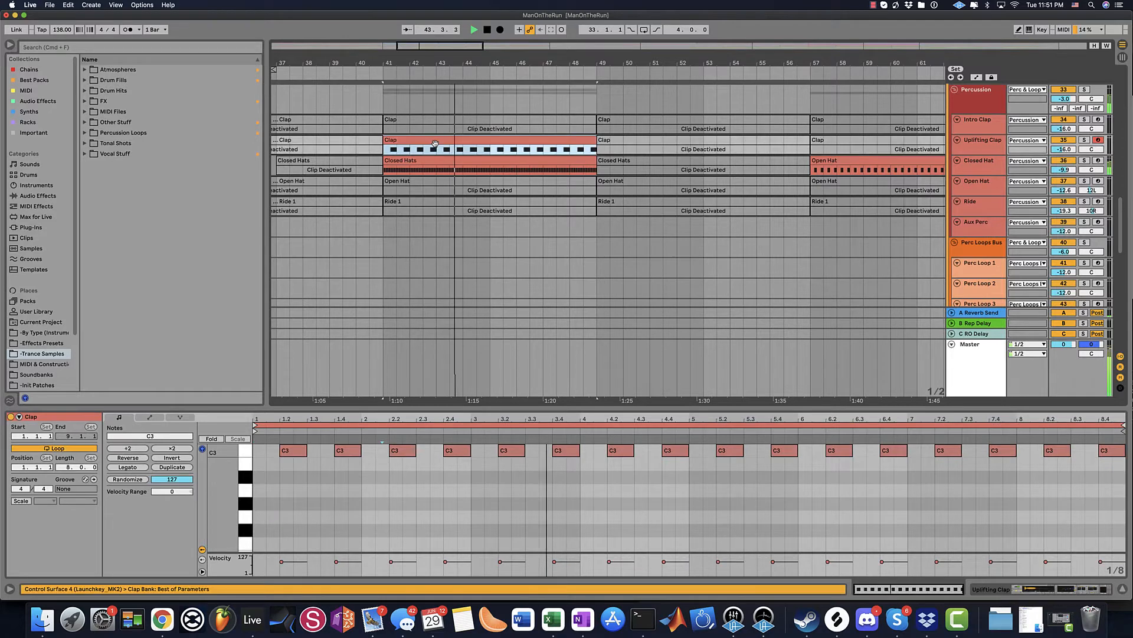
- Try activating the Uplifting Clap and Closed Hats clips from bar 49 to 57, and deactivate both again
left_click(626, 144)
key("0")
left_click(636, 158)
key("0")
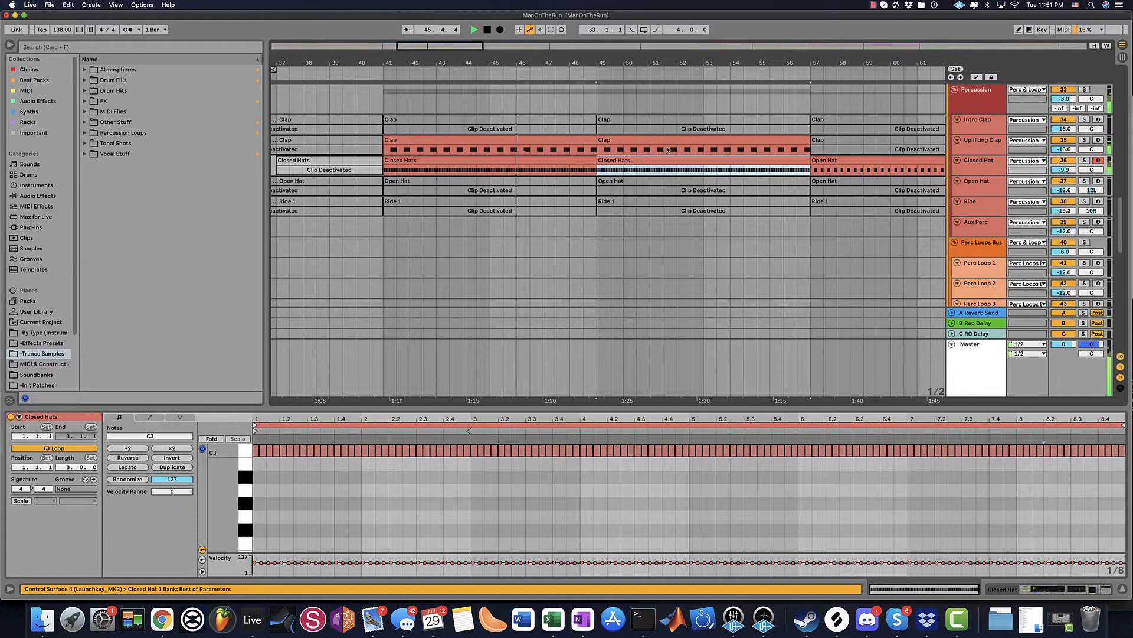
key("0")
left_click(673, 143)
key("0")
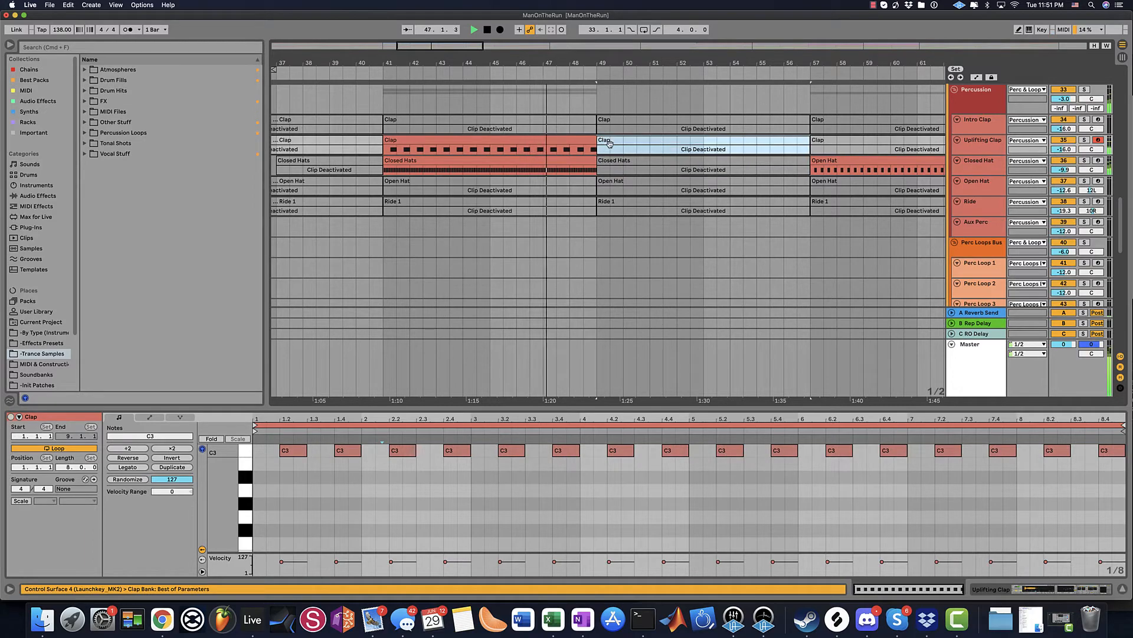
- Delete the two E2 notes at 5.3 and 5.4 from the Original Bass clip at bar 49 and rename it Original Bass 2
scroll(610, 147, "up", 15)
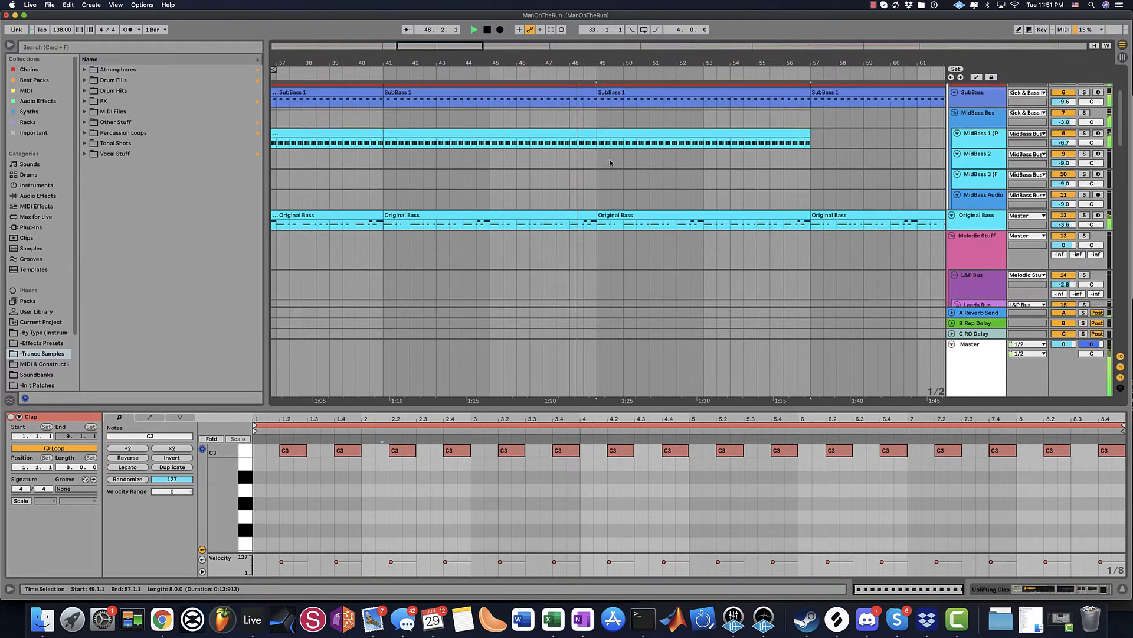
scroll(610, 162, "up", 5)
scroll(611, 163, "down", 3)
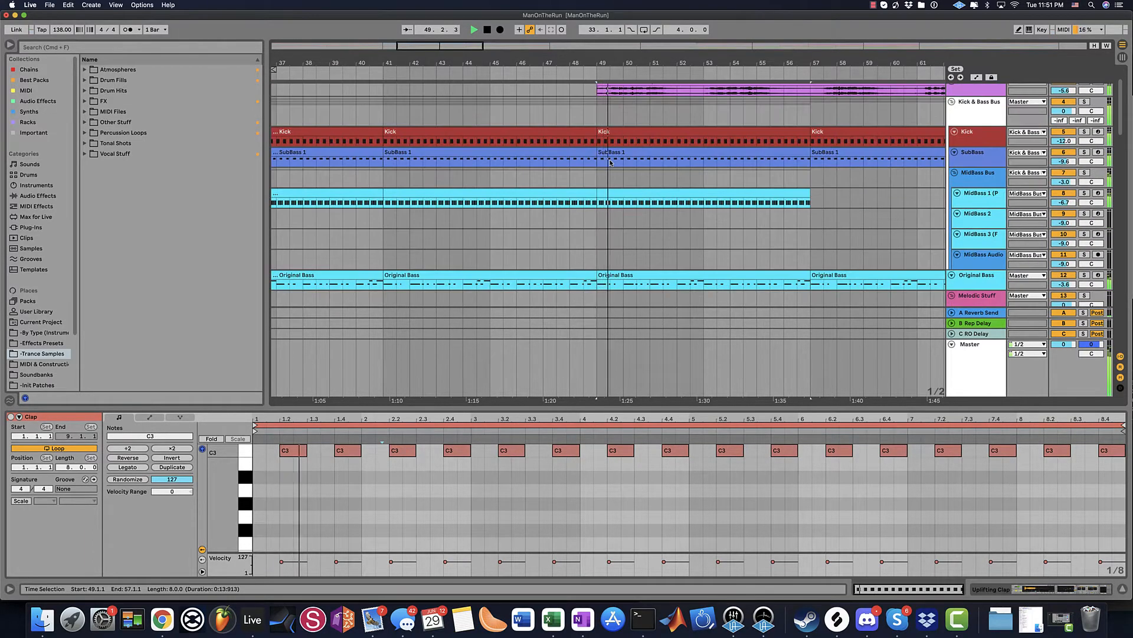
left_click(711, 276)
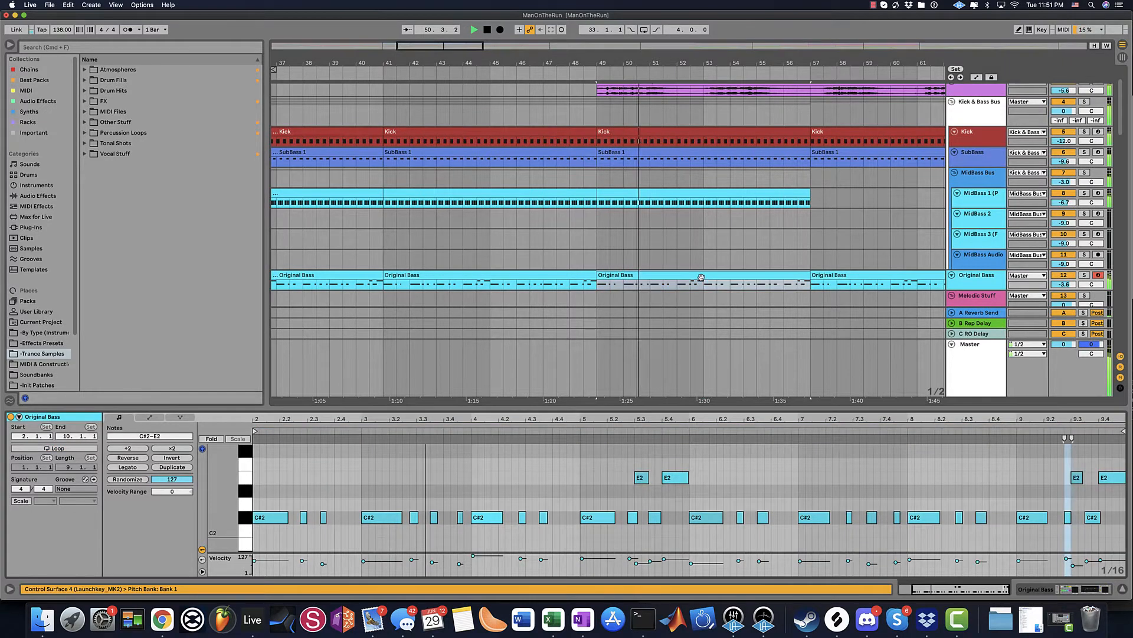
left_click_drag(610, 481, 731, 490)
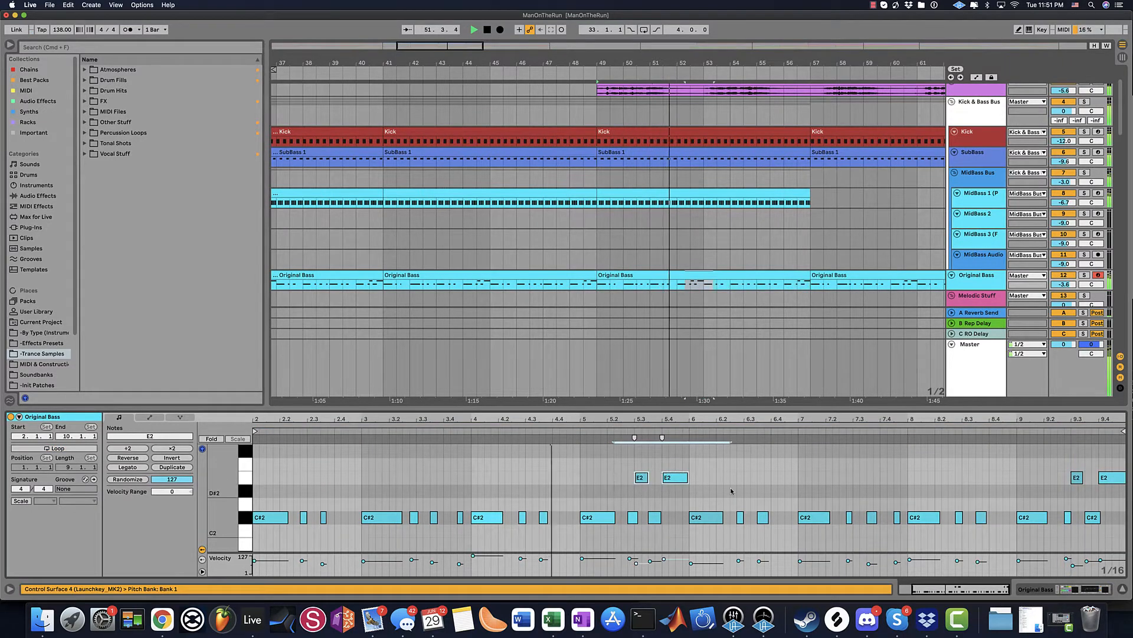
key("Delete")
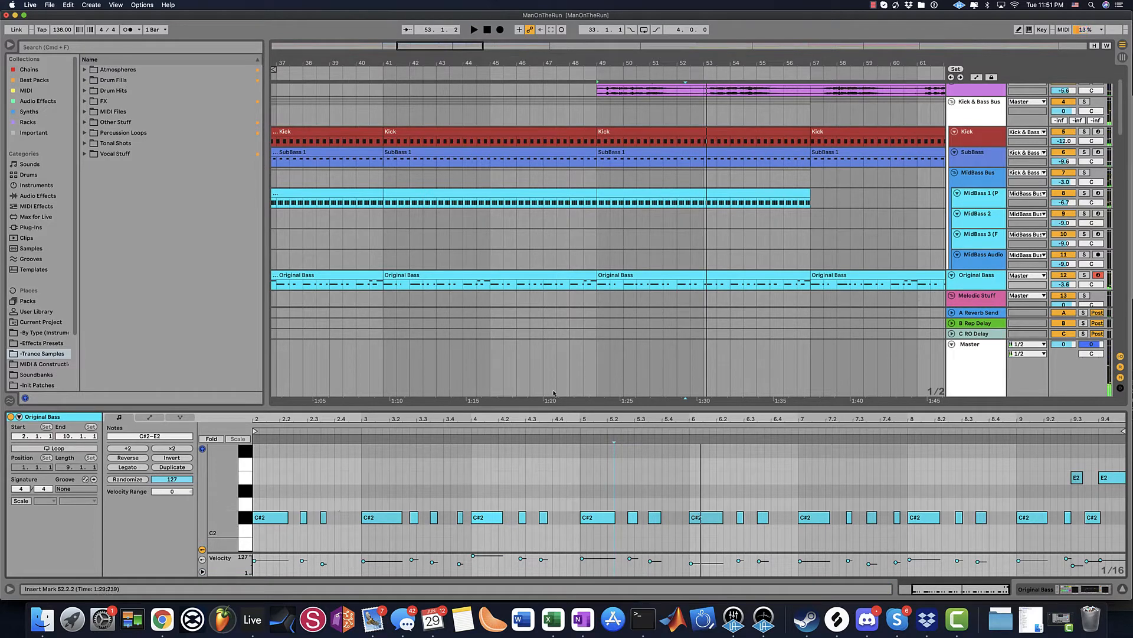
left_click(650, 275)
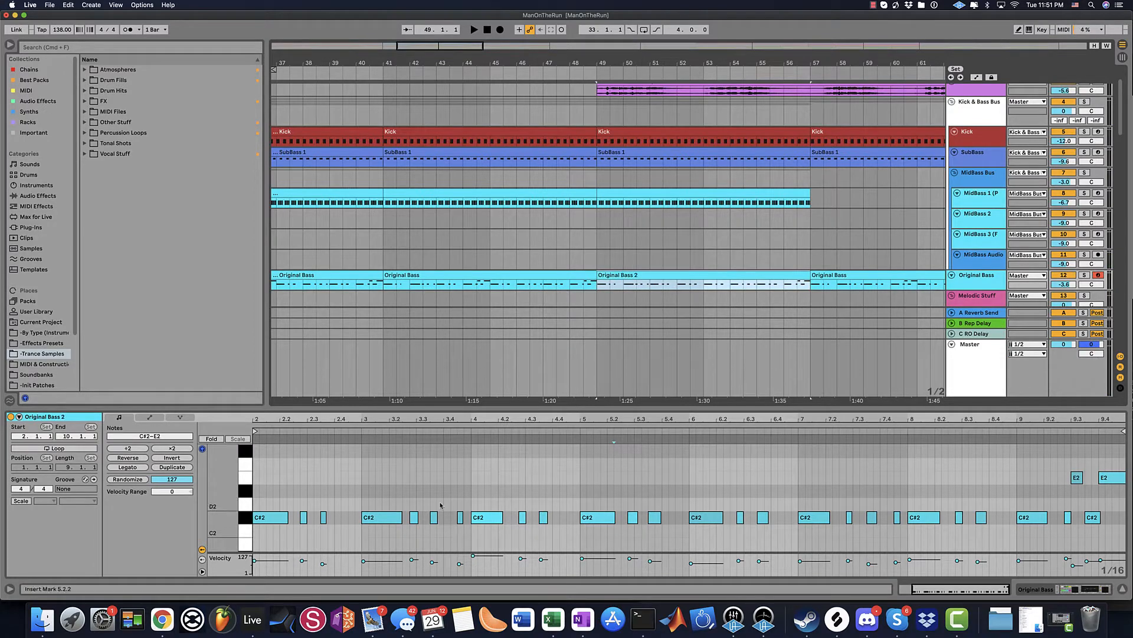
- Add short C#2 notes at 2.4.3, 4.4.3, 5.4.3, 6.4.3 and 8.4.3 in the Original Bass 2 clip during playback
left_click_drag(461, 519, 316, 523)
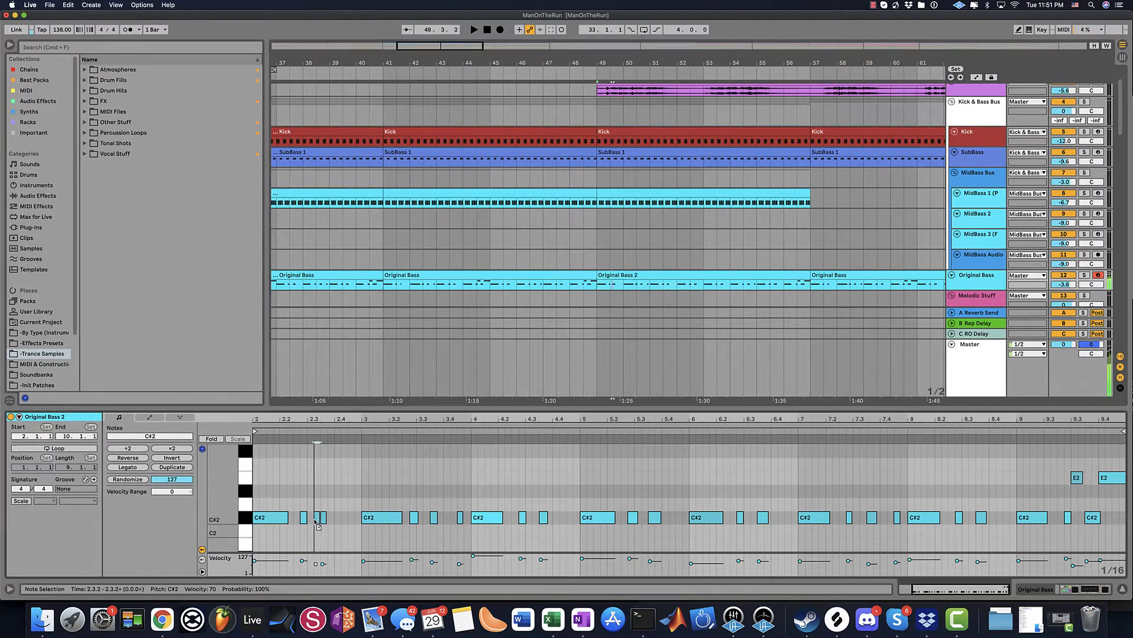
key("space")
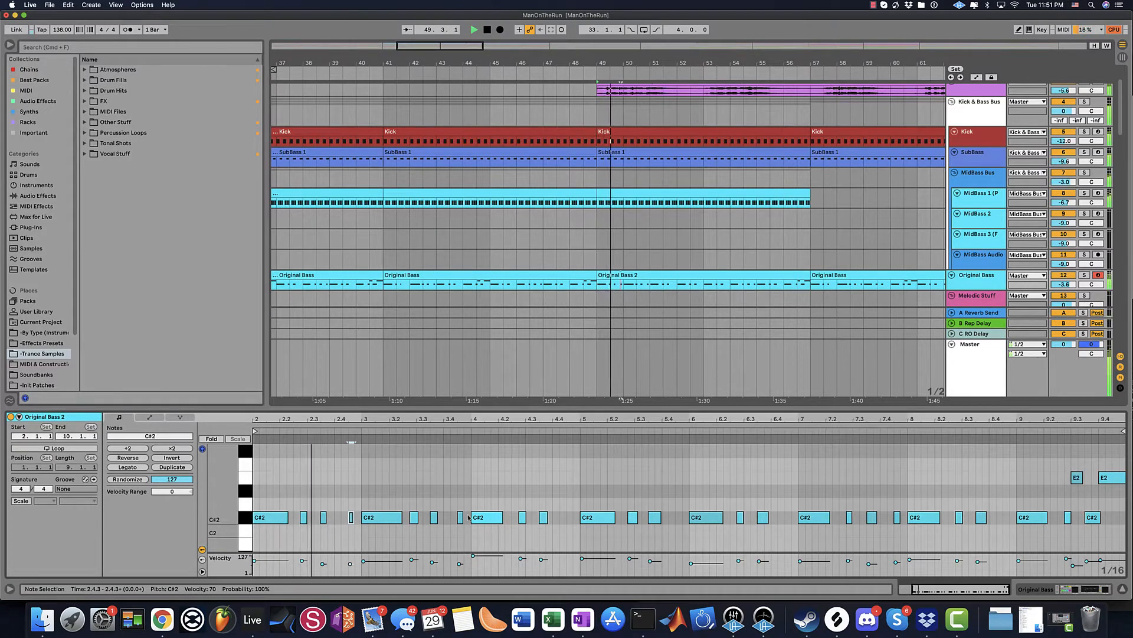
double_click(570, 518)
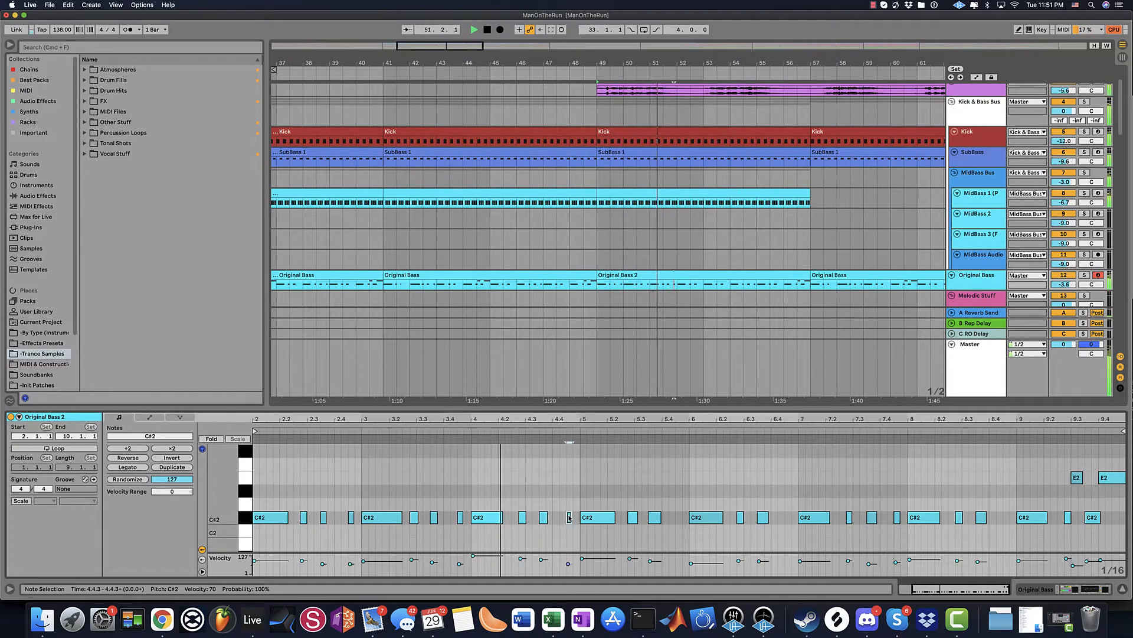
double_click(679, 518)
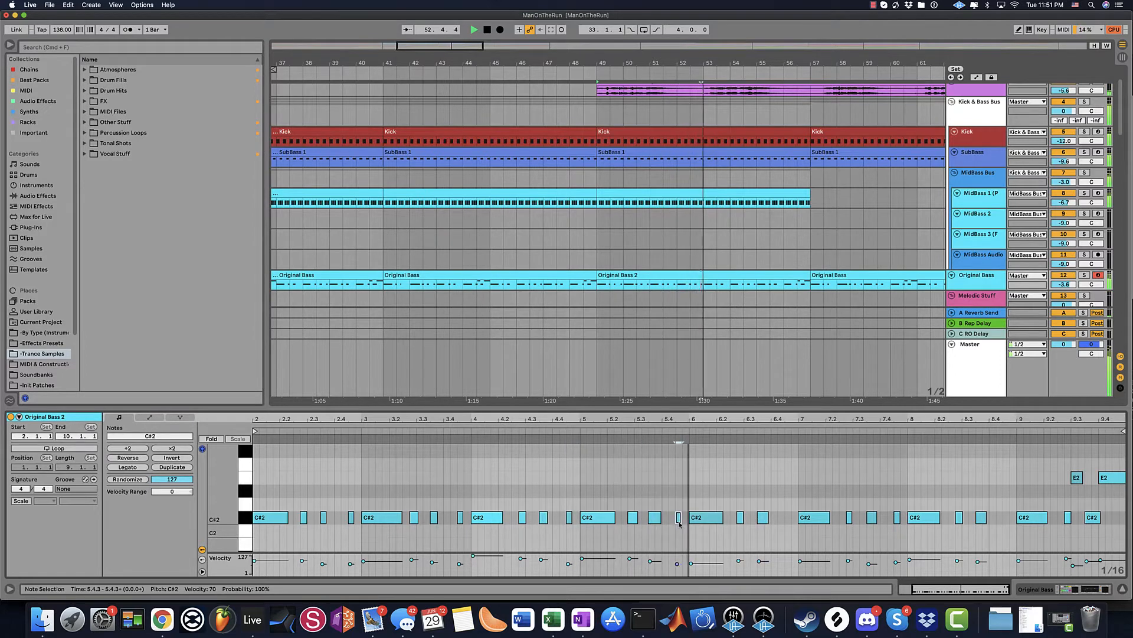
double_click(788, 518)
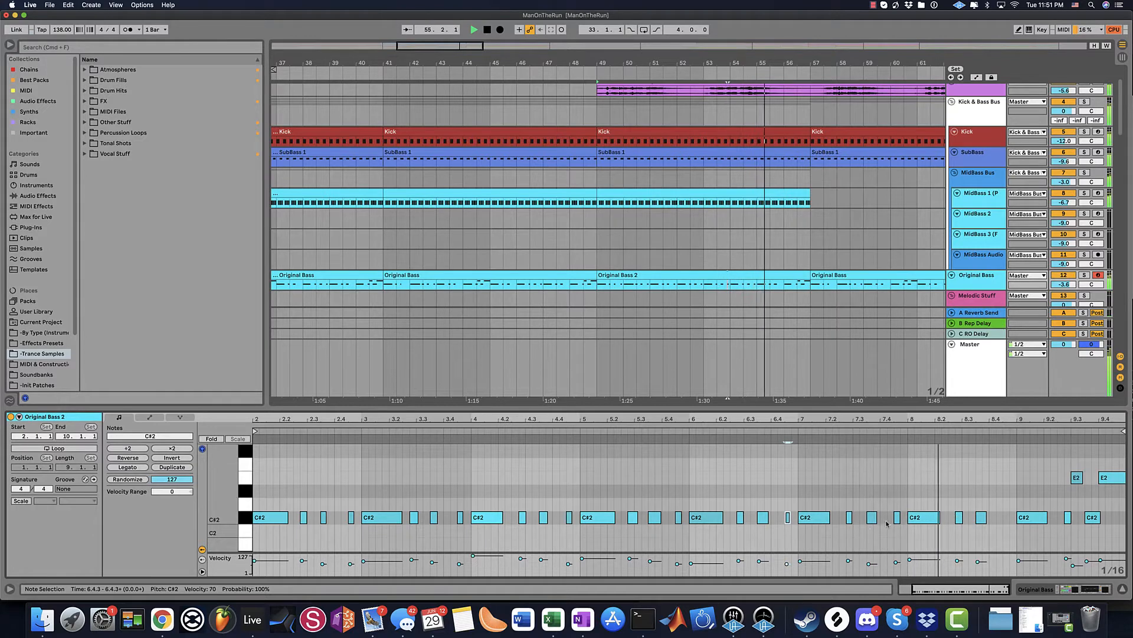
double_click(1012, 518)
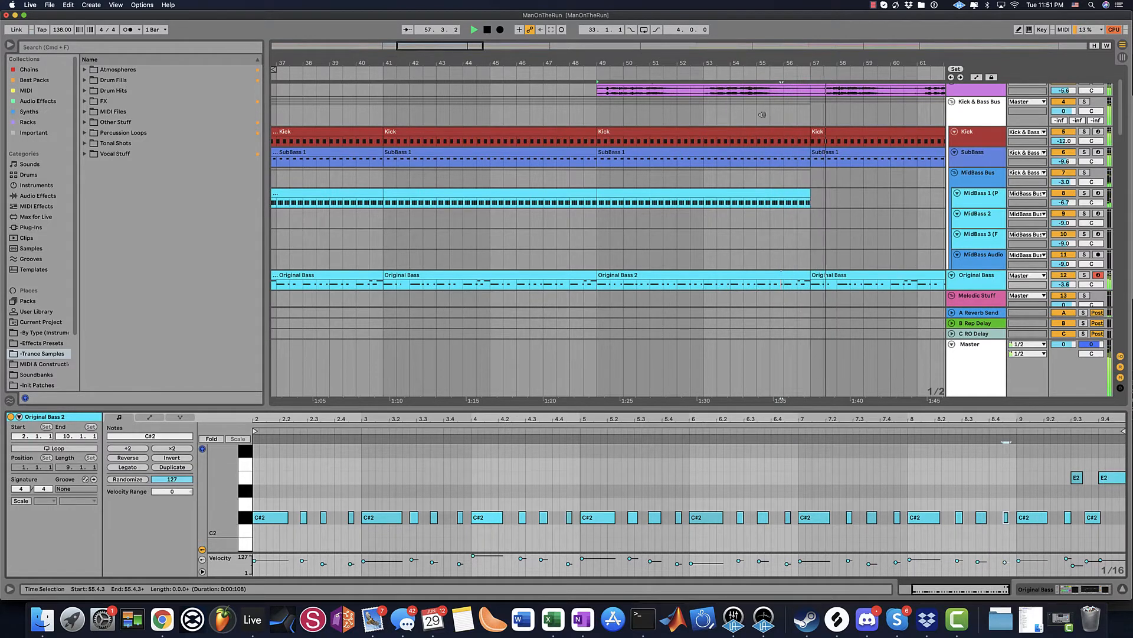
- Duplicate the Original Bass 2 clip onto bar 57 and duplicate the last MidBass 1 clip twice, reaching bar 73
left_click(516, 273)
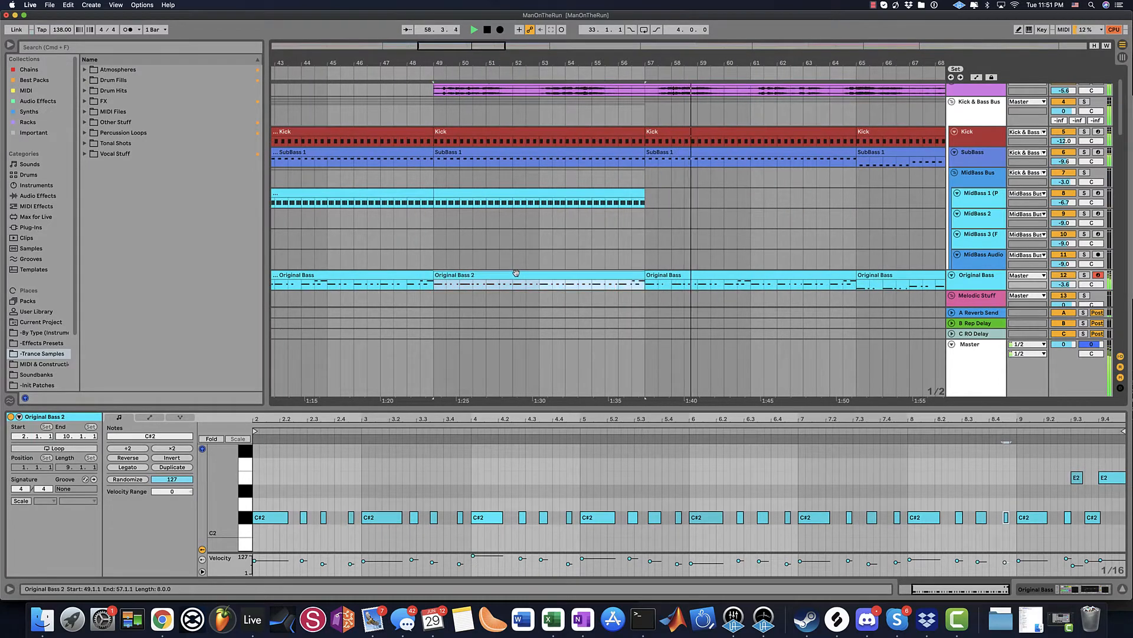
key("super+d")
left_click(588, 190)
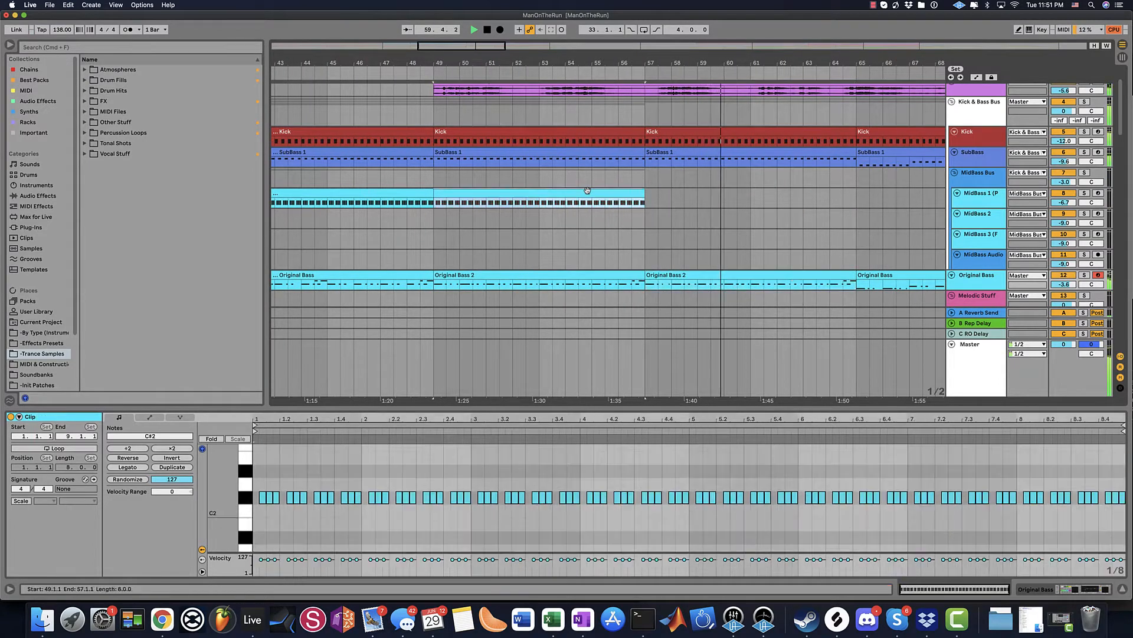
key("super+d")
key("super+d")
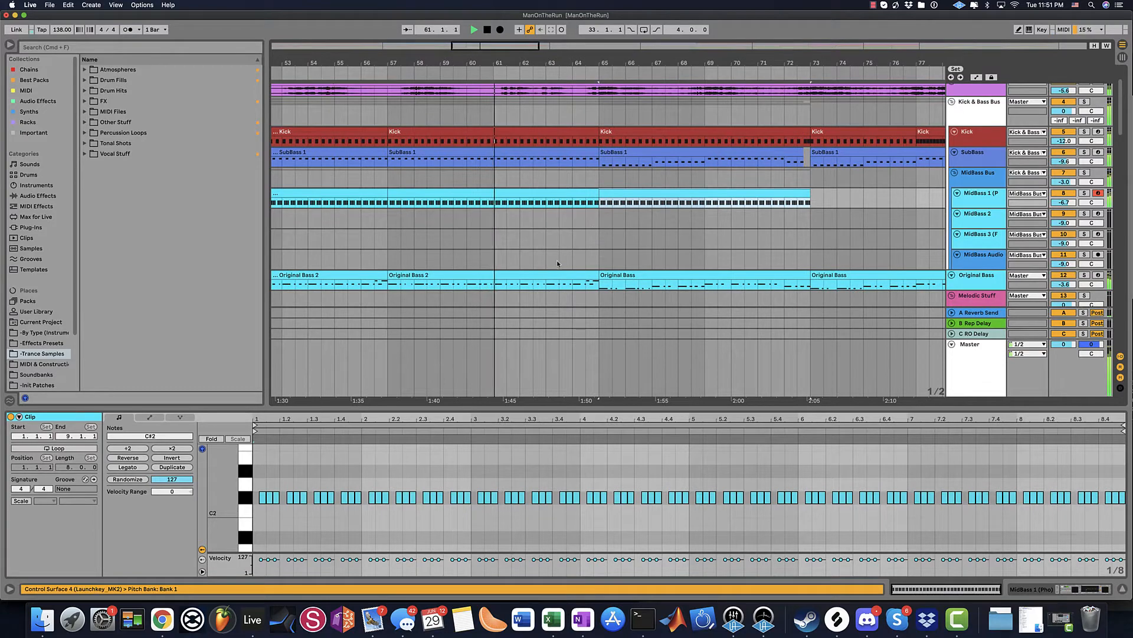
- Add a short A1 note at 2.4.3 in the Original Bass clip at bar 65
left_click(663, 273)
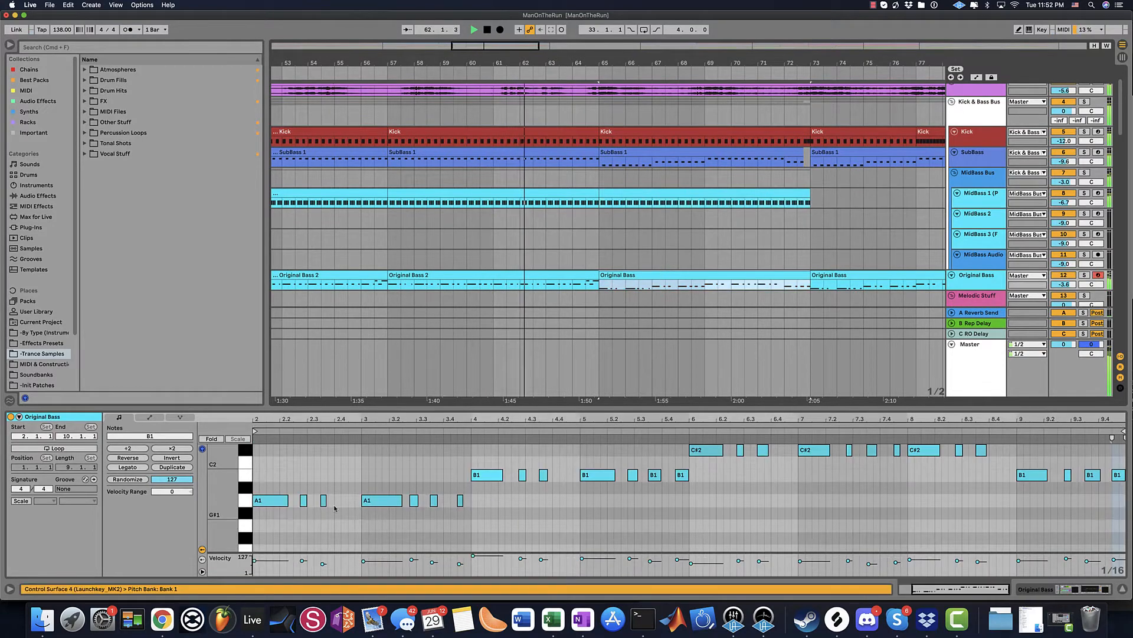
double_click(351, 501)
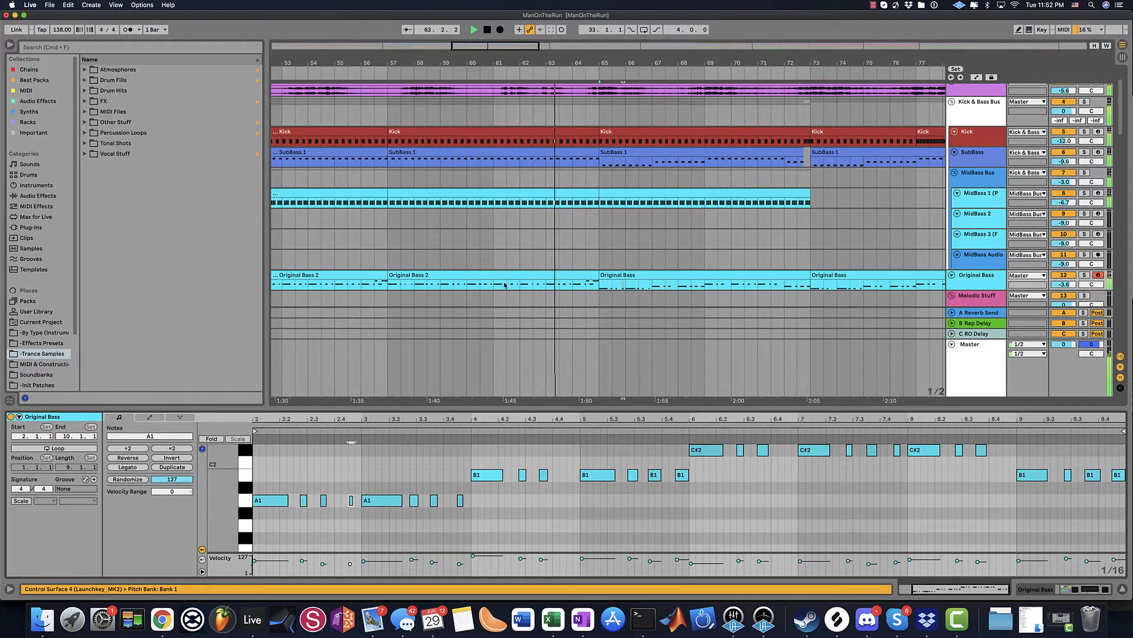
- Stop playback and copy the 16x4 (CH) clip on Snare Roll 1 from bar 73 to bar 57
scroll(513, 254, "down", 15)
key("space")
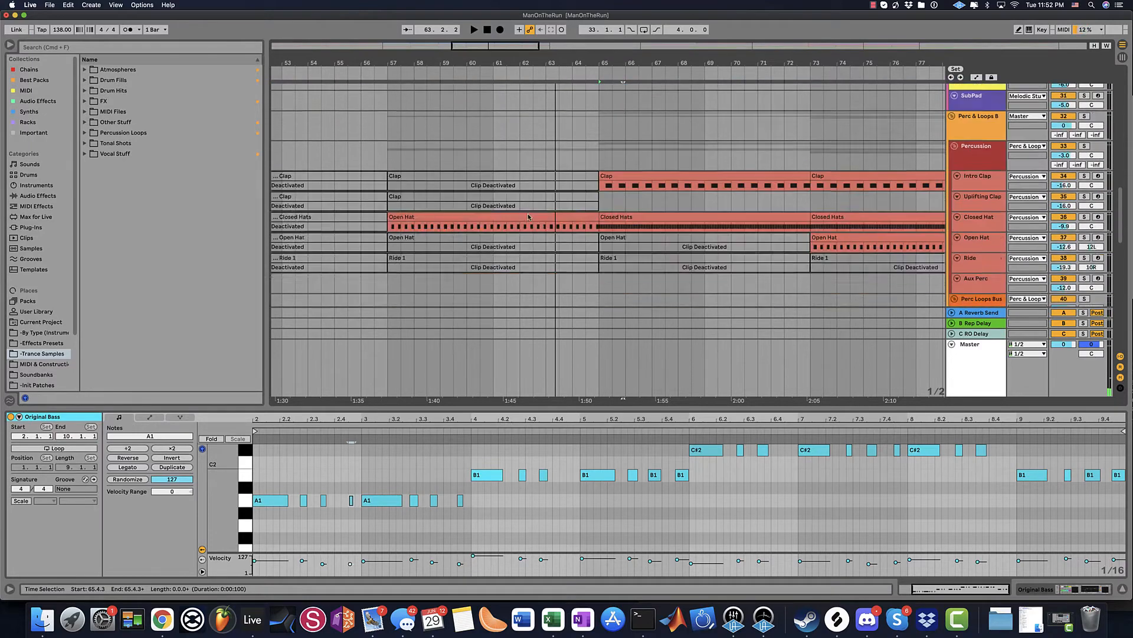
scroll(525, 201, "down", 10)
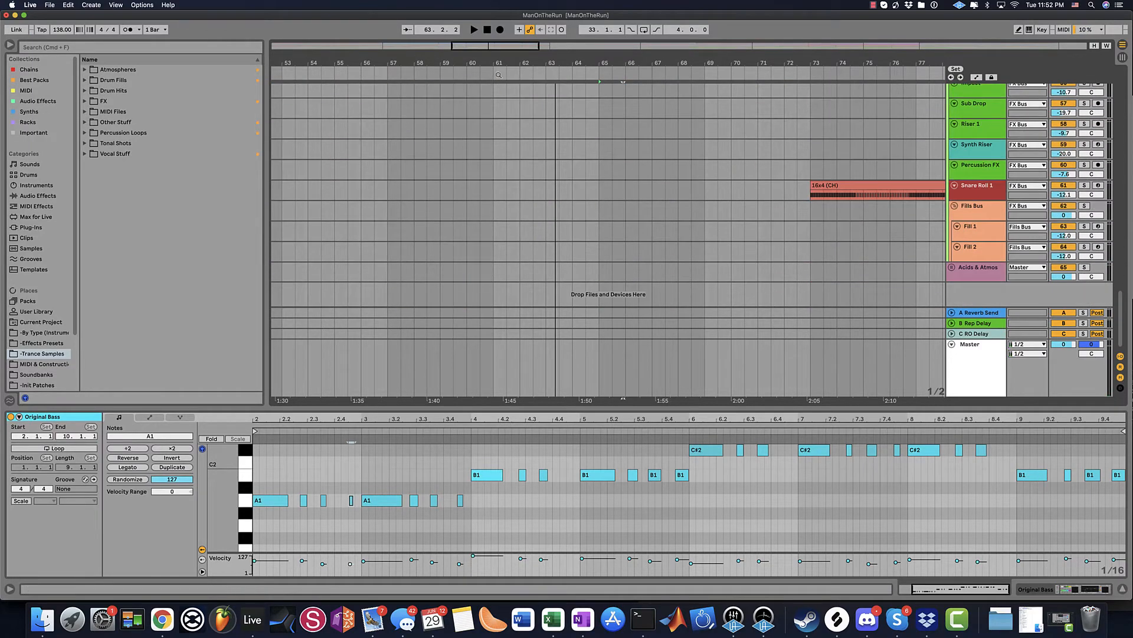
left_click_drag(499, 75, 505, 62)
left_click_drag(827, 187, 596, 181)
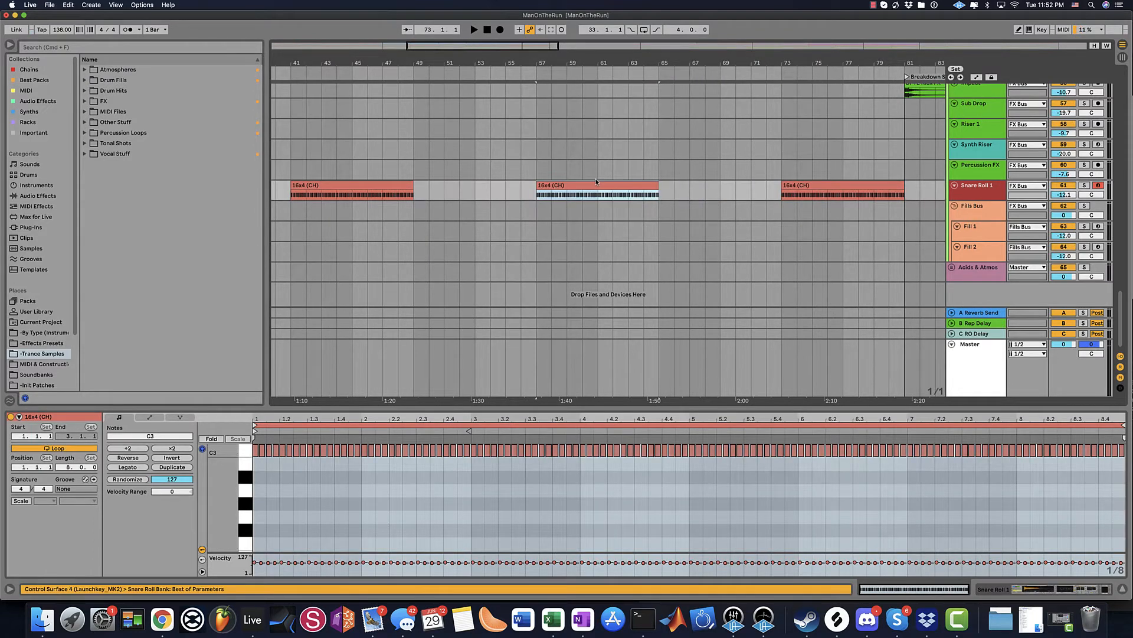
- Start playback and duplicate the MidBass 1 clip at bar 65 so the layer extends to bar 81
key("space")
scroll(581, 190, "up", 20)
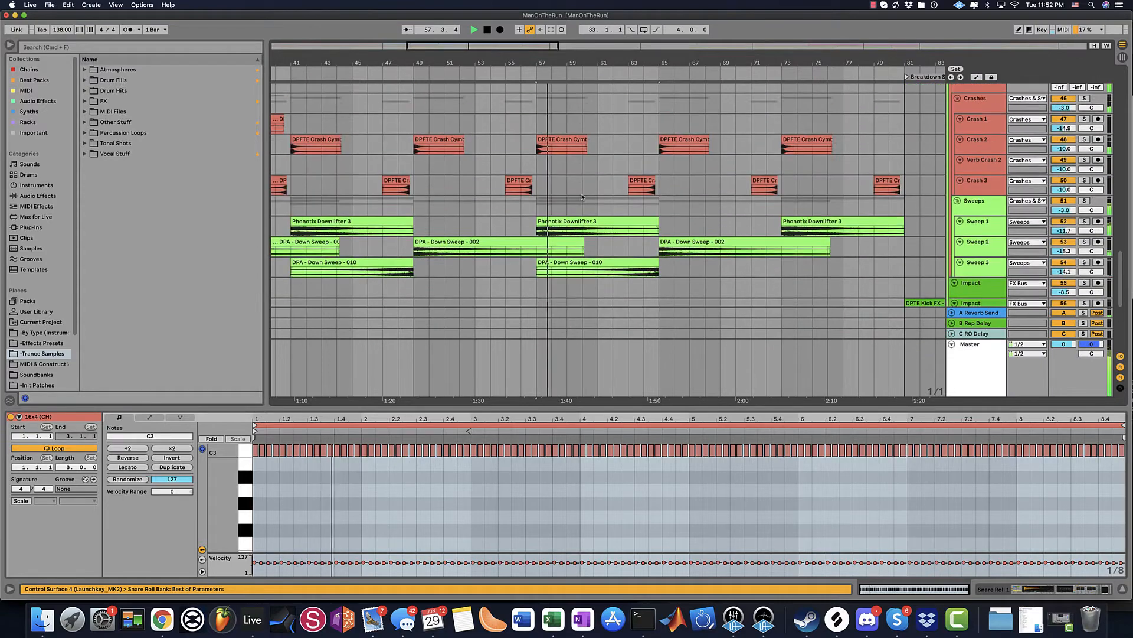
scroll(582, 190, "up", 15)
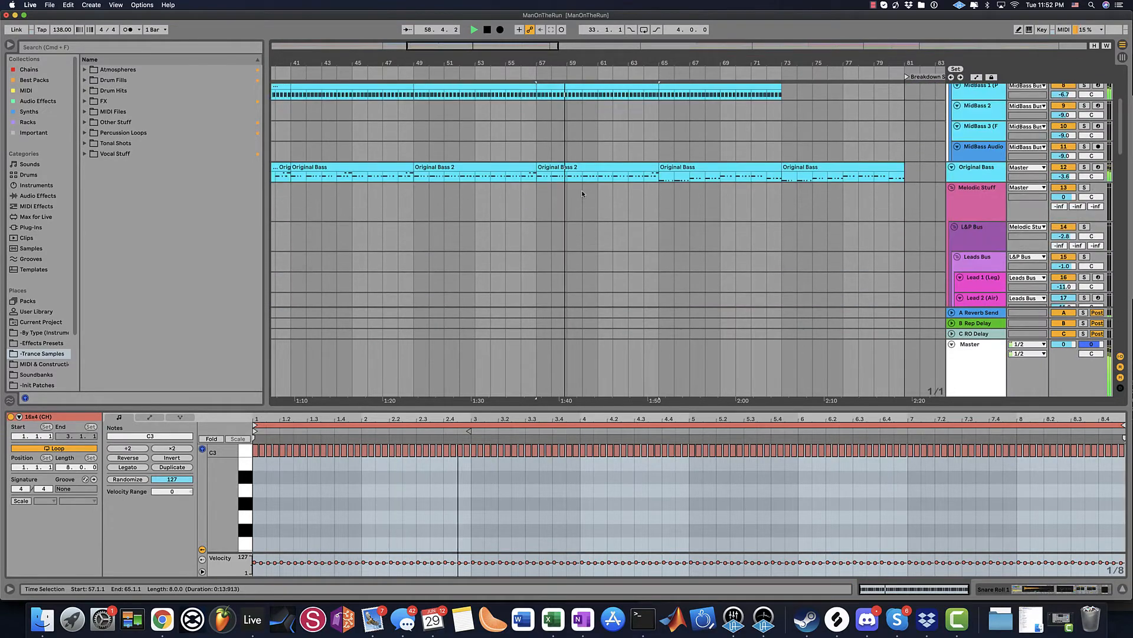
left_click(743, 164)
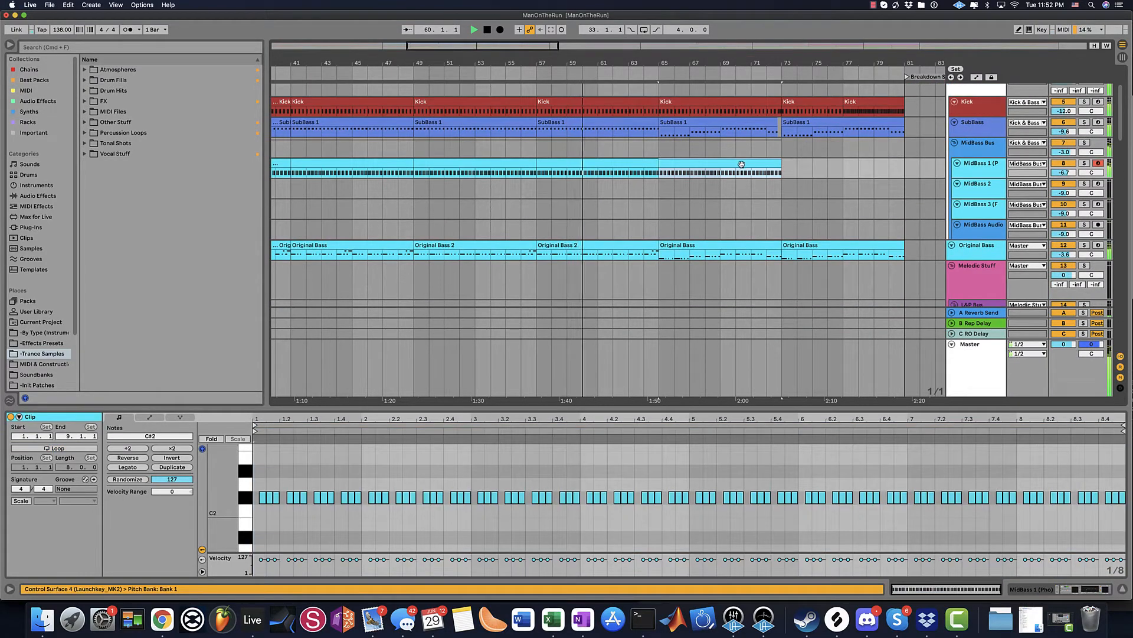
key("super+d")
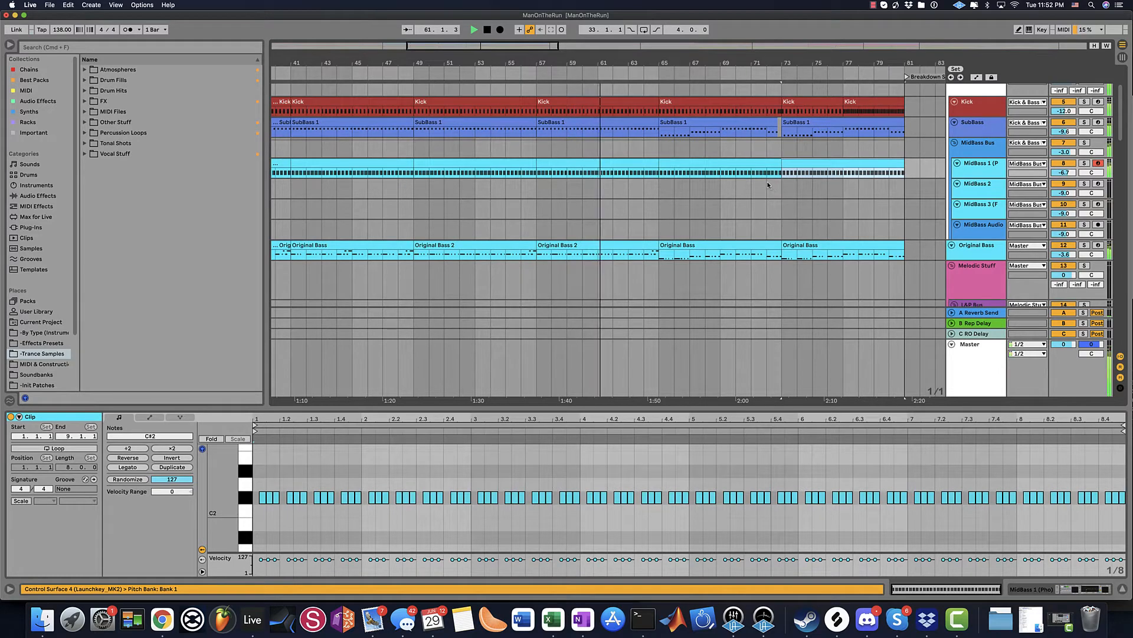
- Trim the middle 16x4 (CH) clip on Snare Roll 1 to start at bar 61 and move its automation's low starting point there
scroll(644, 232, "down", 8)
scroll(644, 232, "down", 15)
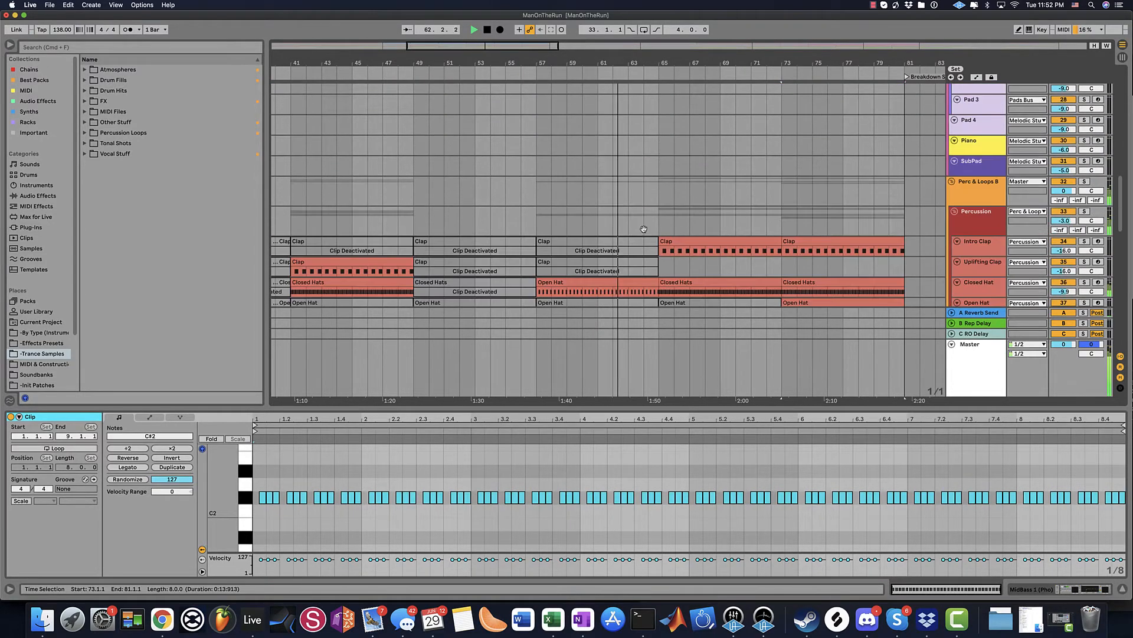
scroll(610, 215, "down", 15)
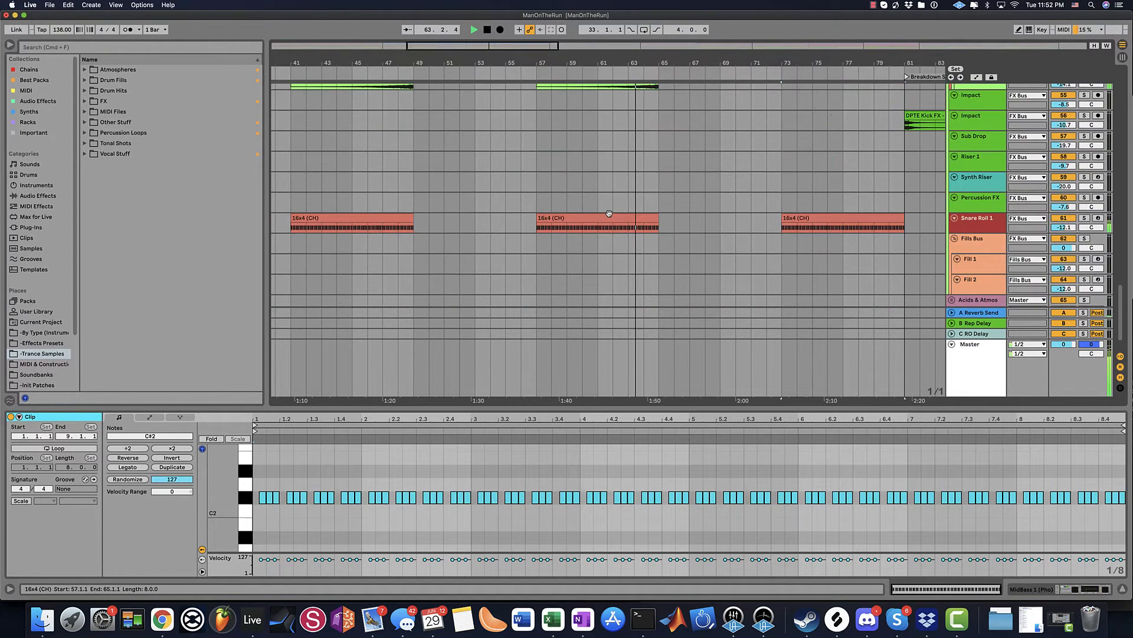
left_click_drag(536, 185, 600, 185)
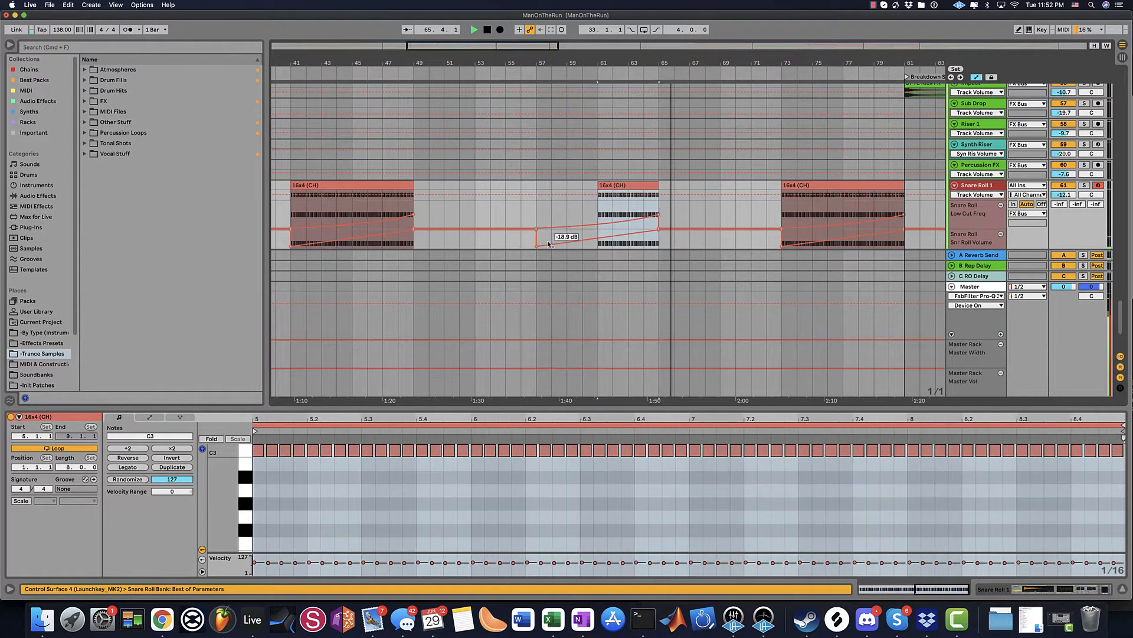
left_click_drag(536, 245, 598, 246)
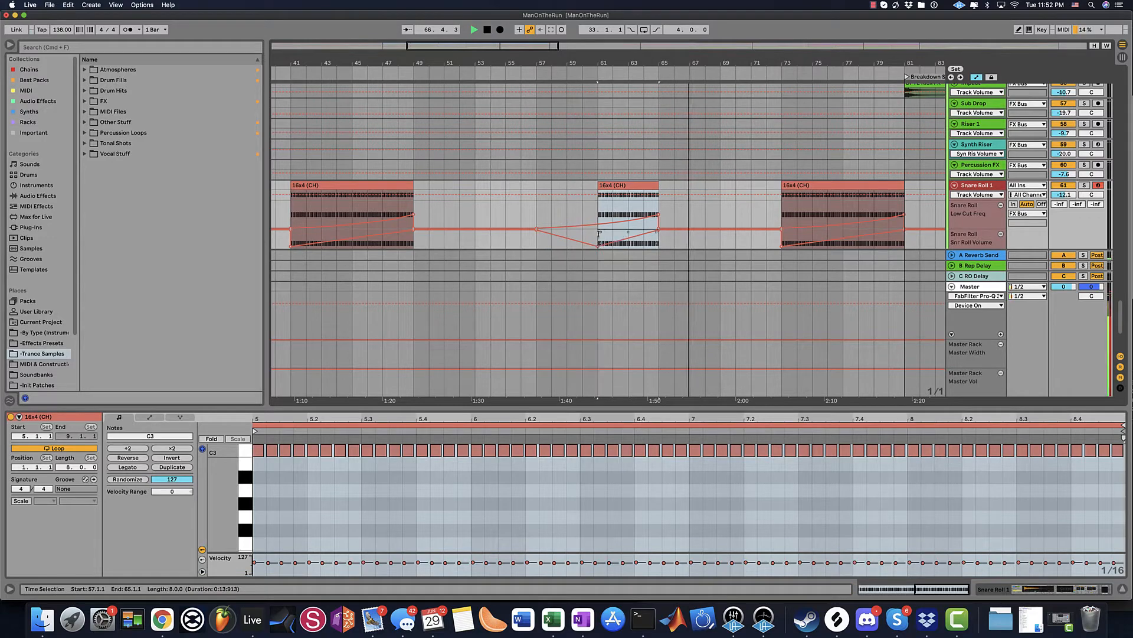
- Audition the Original Bass clip at bar 65 and transpose all of its notes up one octave
scroll(602, 171, "up", 20)
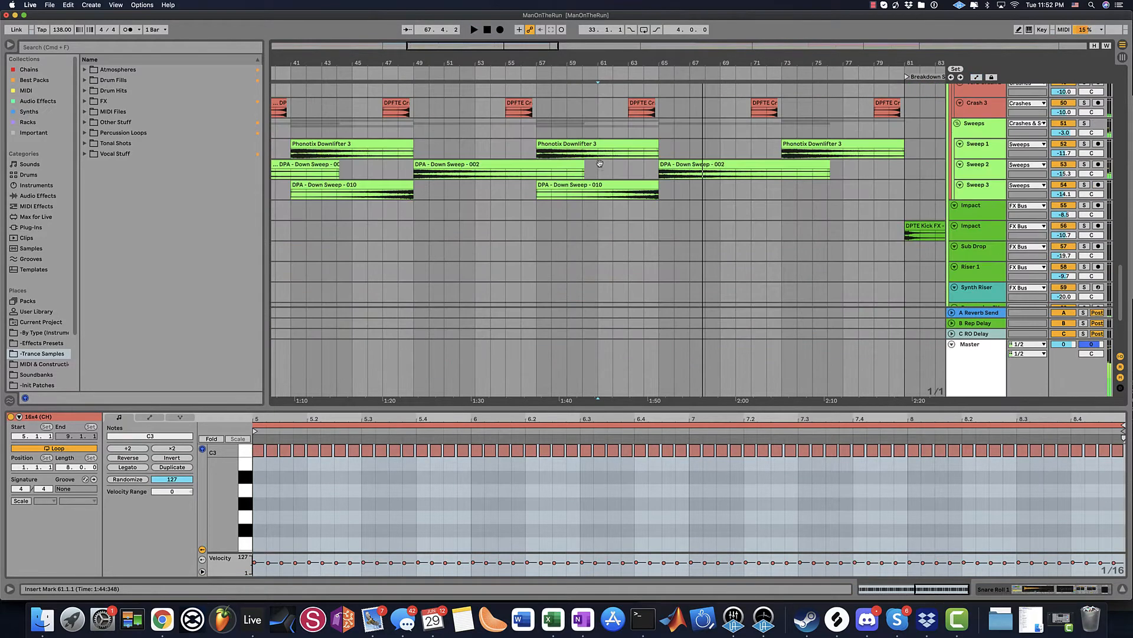
scroll(645, 183, "up", 5)
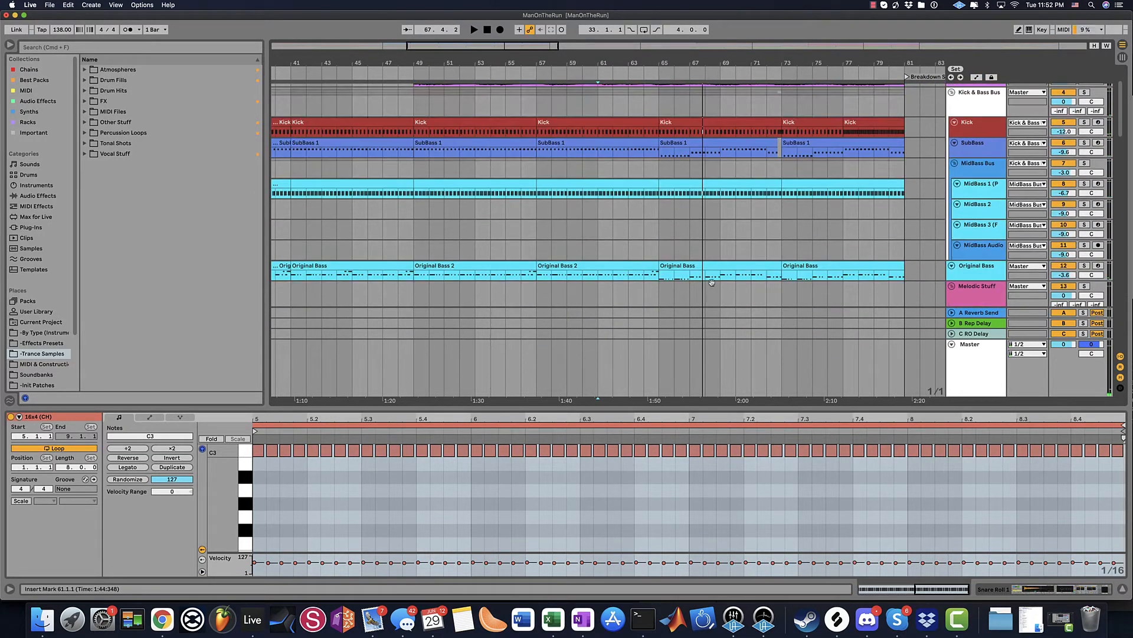
left_click(706, 268)
left_click(245, 500)
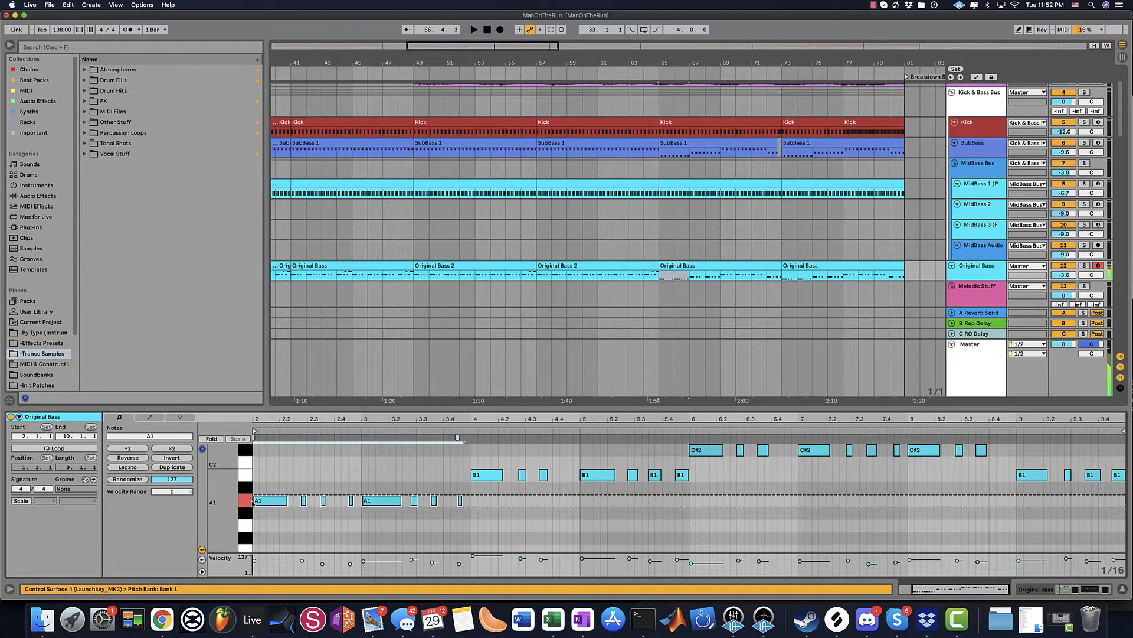
left_click(245, 474)
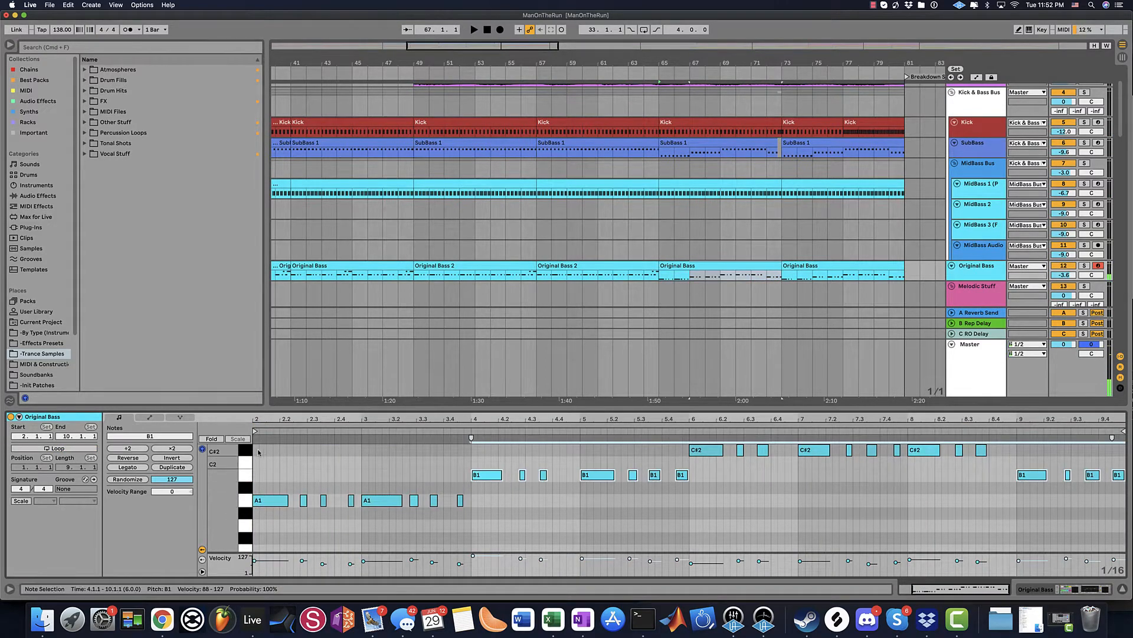
left_click(279, 451)
key("space")
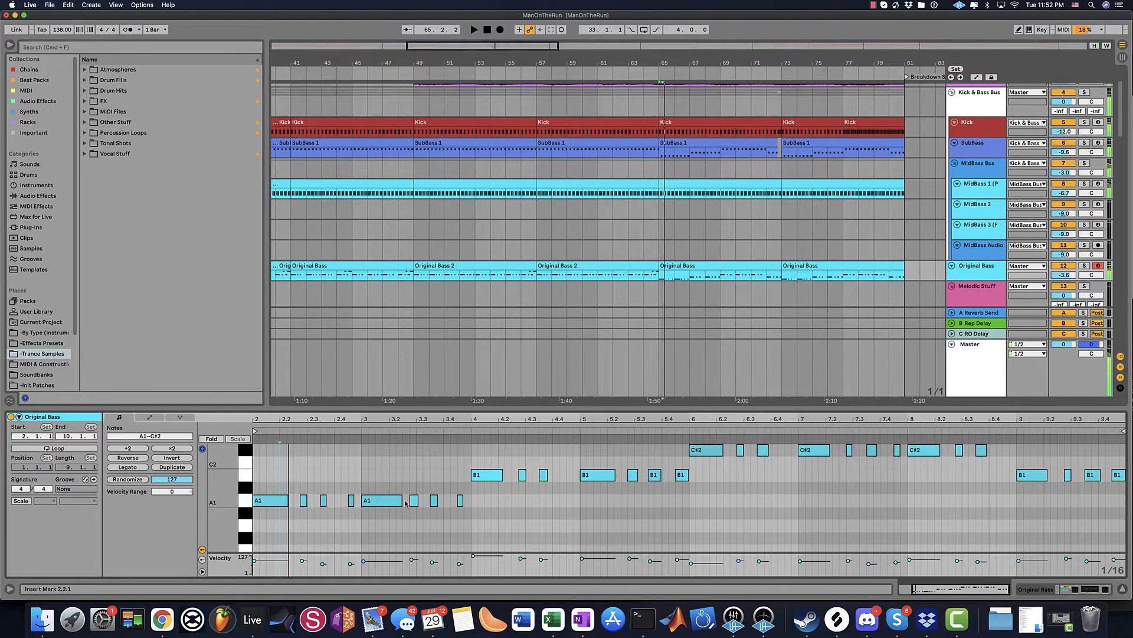
key("space")
key("super+a")
key("shift+Up")
key("space")
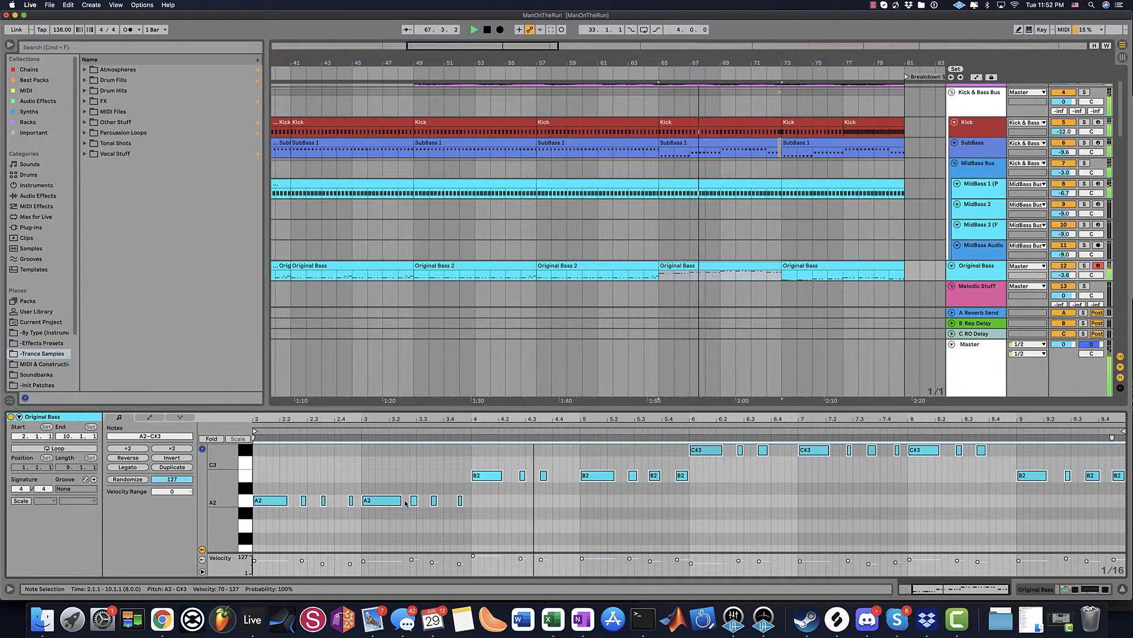
- Transpose the C#3 notes in bars 6 to 8 of the Original Bass clip down one octave to C#2
left_click_drag(687, 440, 1040, 439)
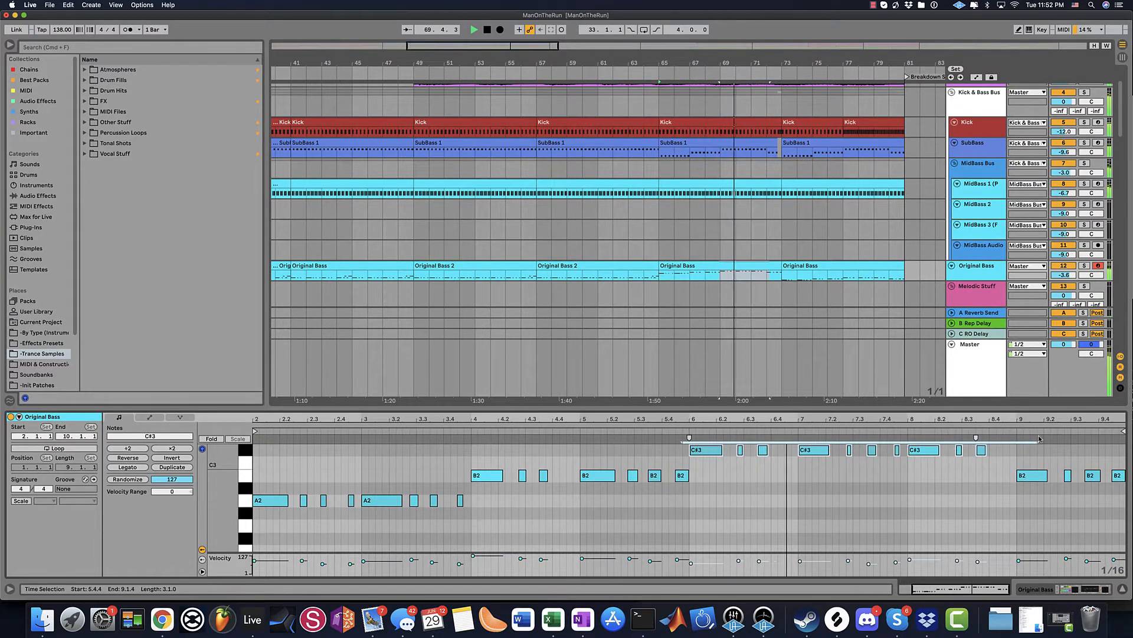
key("shift+Down")
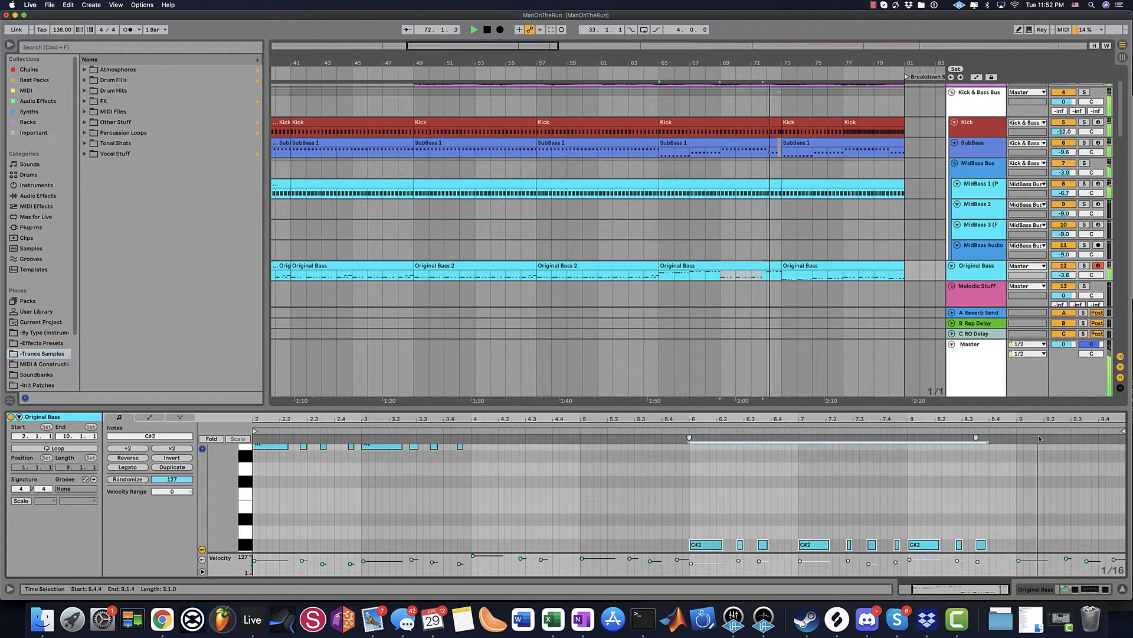
key("space")
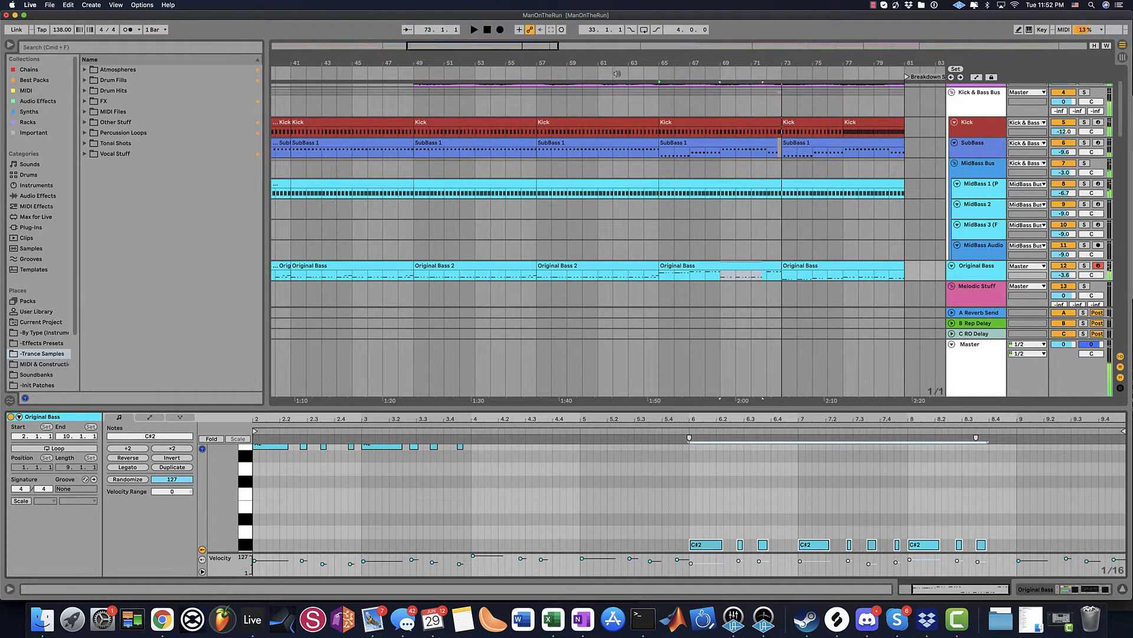
key("space")
- Try to duplicate the edited Original Bass clip from bar 65 onto bar 73
left_click(711, 277)
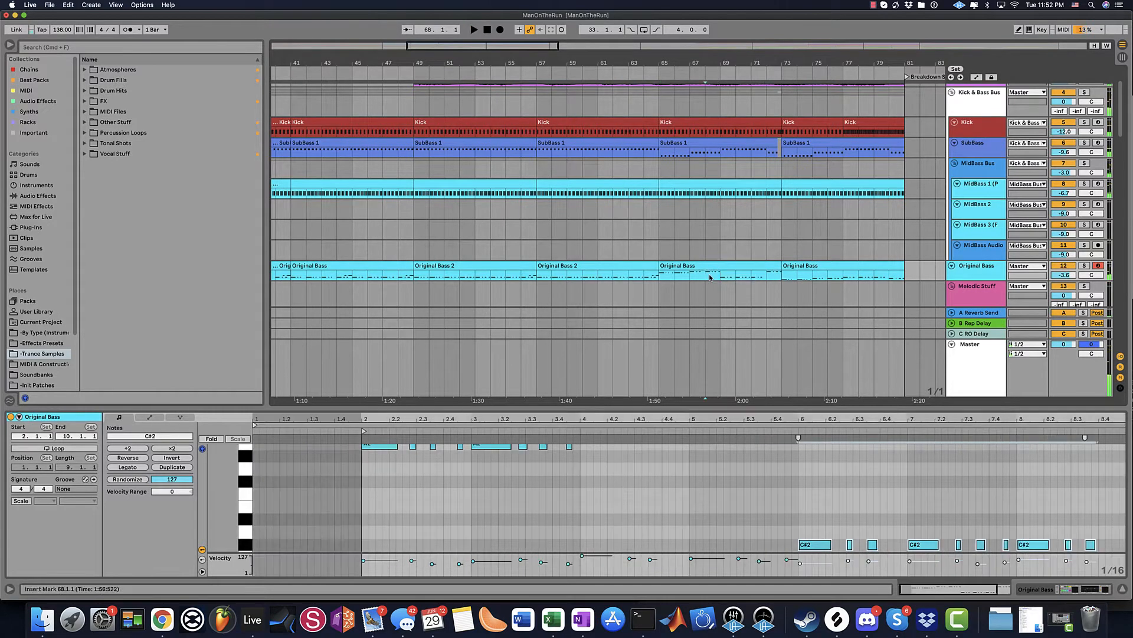
left_click(712, 263)
key("super+d")
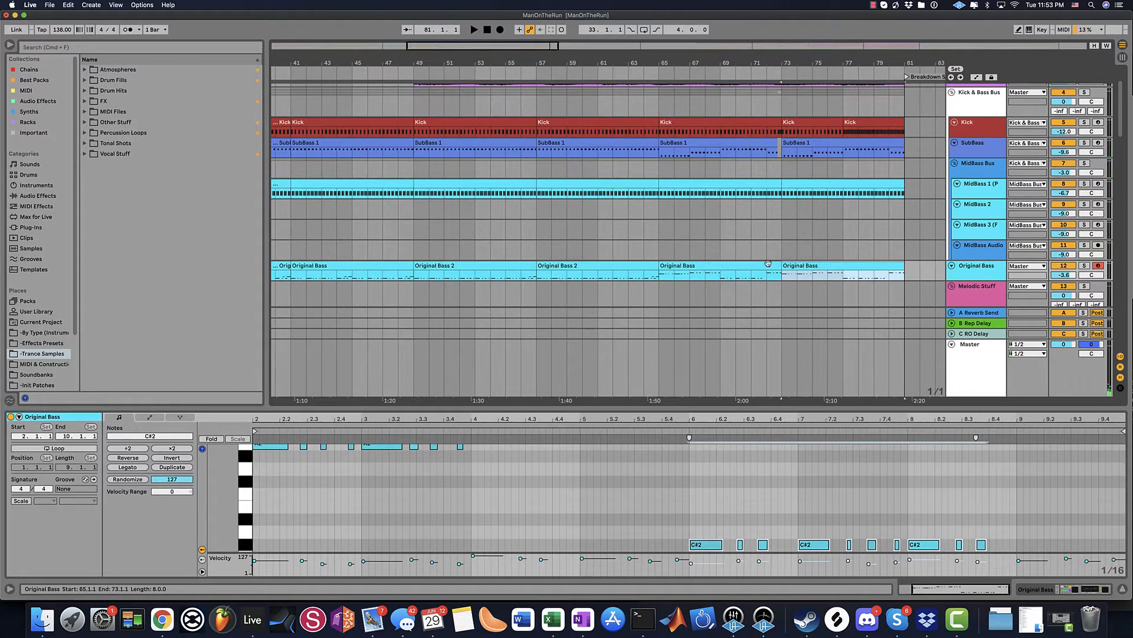
key("super+z")
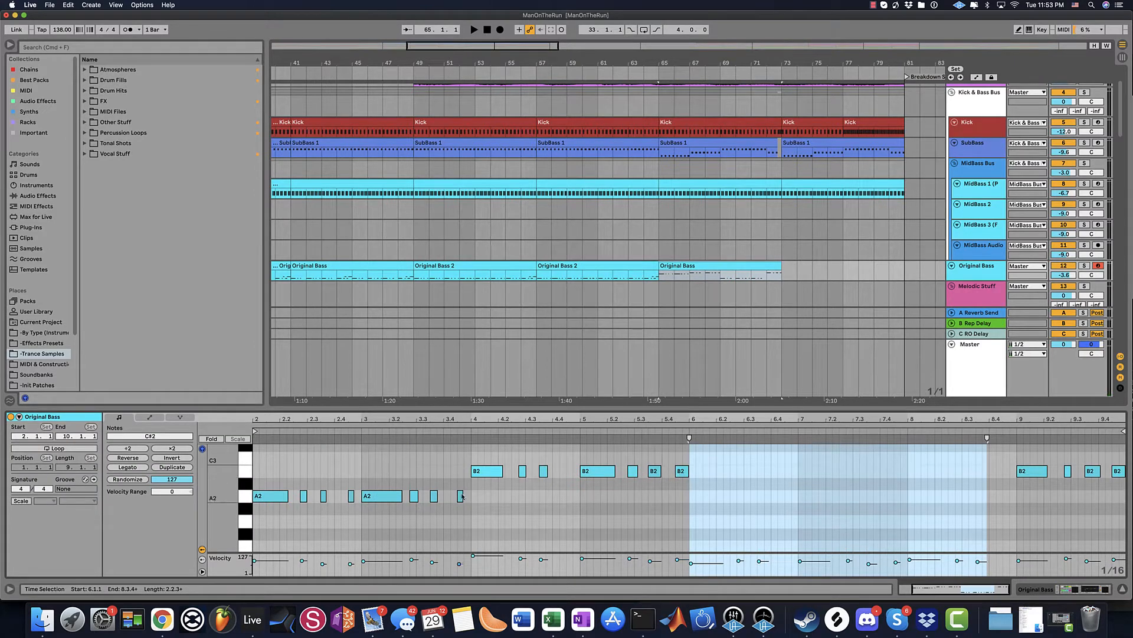
- Add a short B2 note at 4.4.3 and short C#2 notes at 6.4.3 and 8.4.3 in the Original Bass clip
double_click(522, 483)
scroll(572, 472, "down", 8)
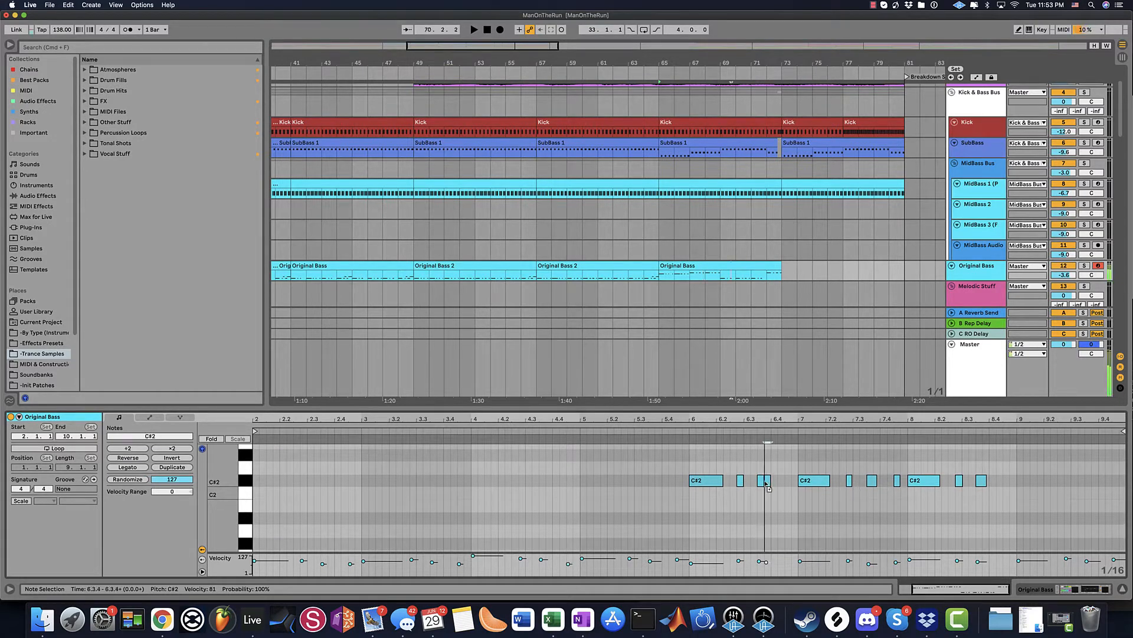
double_click(999, 481)
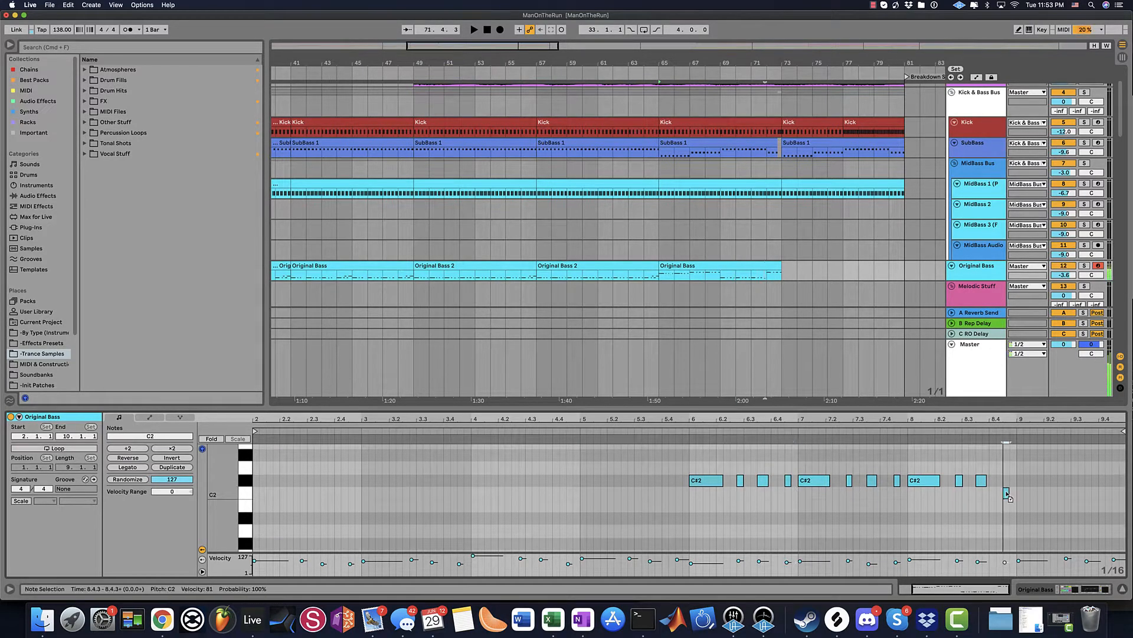
scroll(1009, 482, "up", 8)
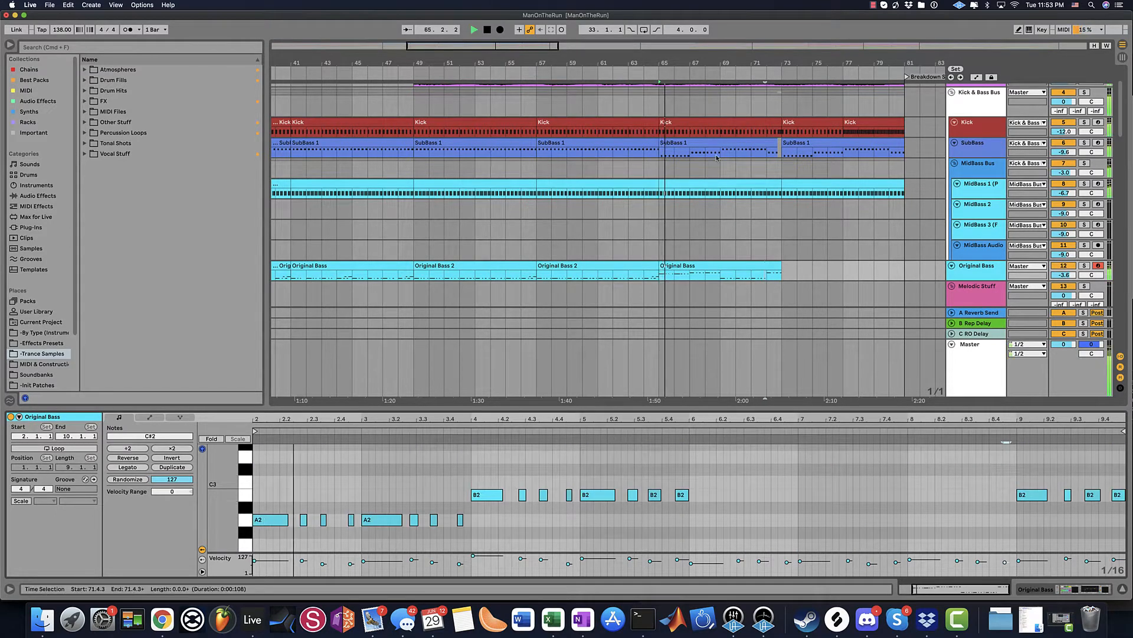
- Show the MidBass 1 and SubBass 1 clips at bar 65 together in the note editor and compare their pitches
left_click(689, 186)
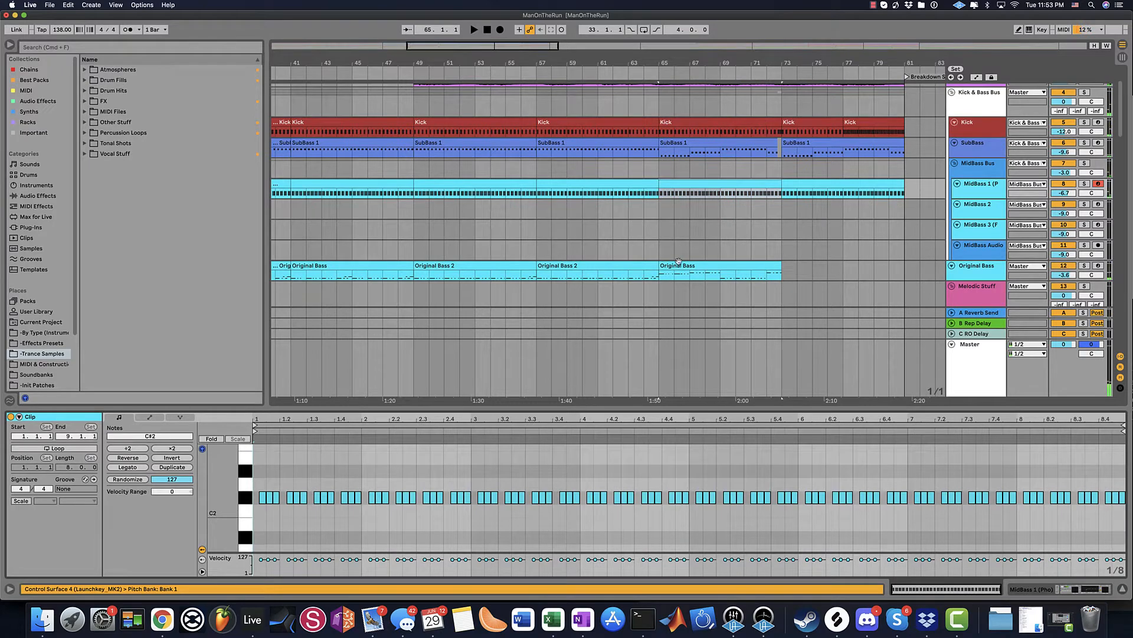
left_click(692, 141, "shift")
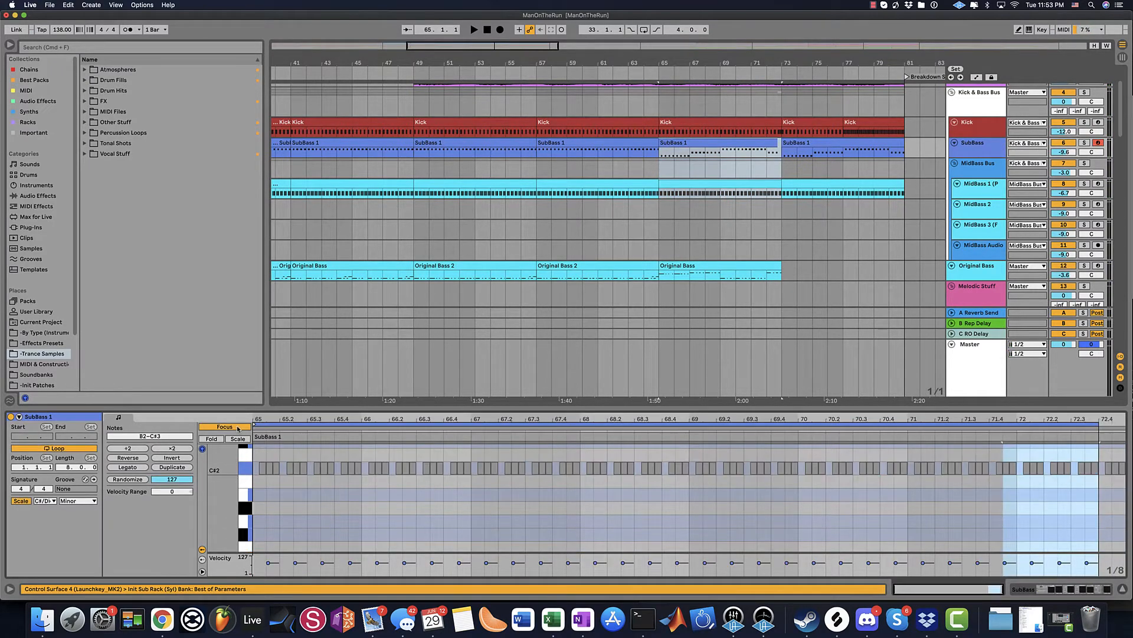
left_click(221, 440)
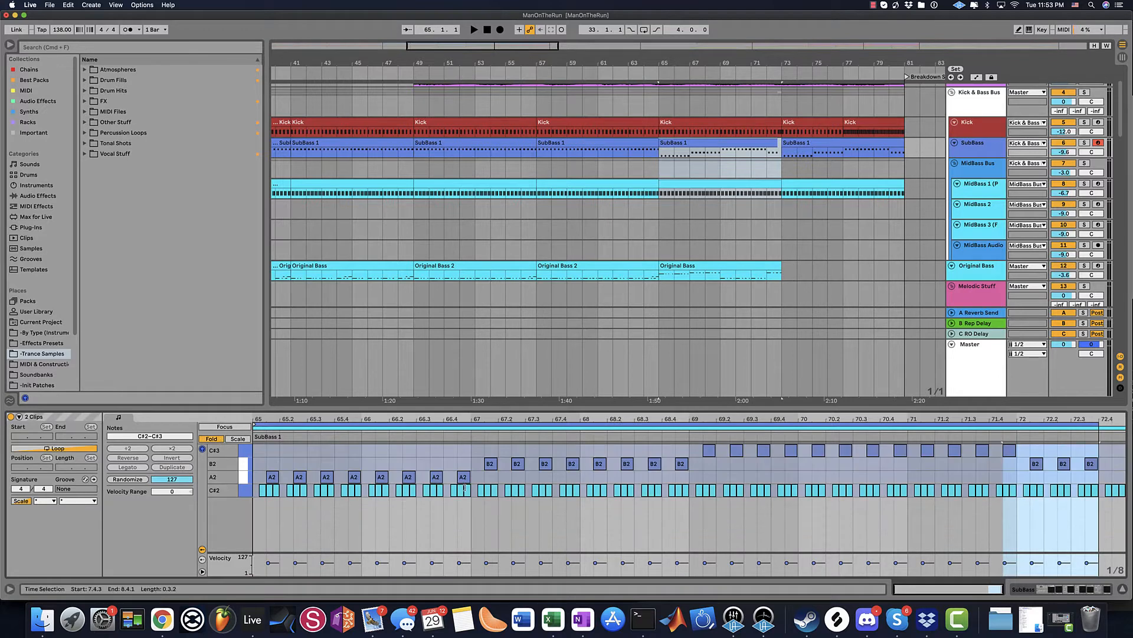
left_click(211, 440)
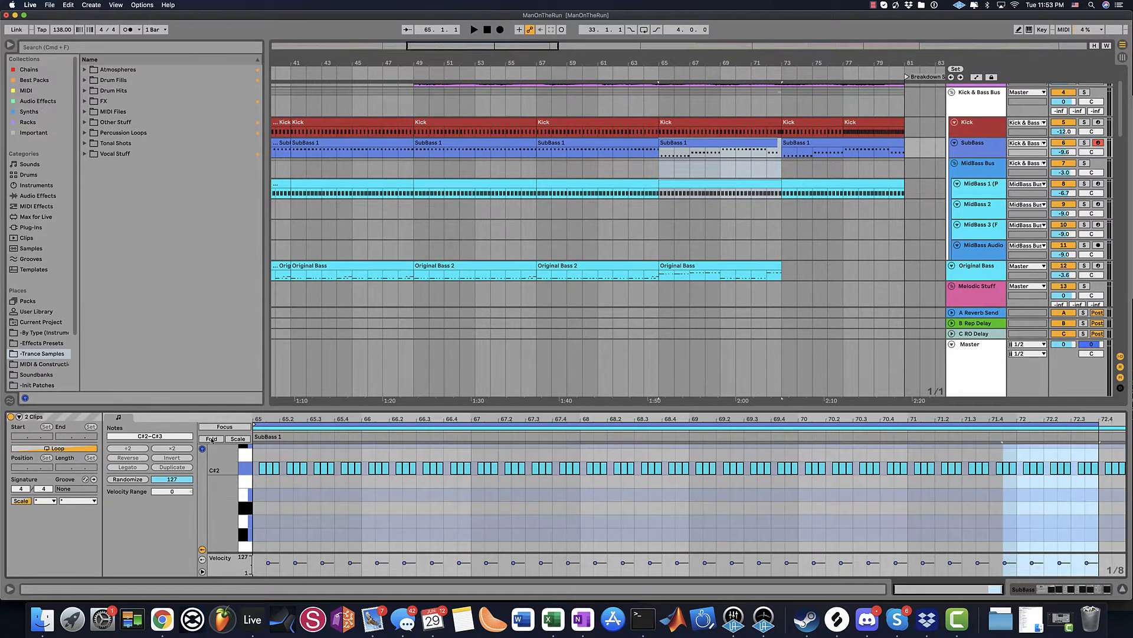
- Lower the MidBass 1 notes in bars 65 and 66 by four semitones to A1
left_click_drag(475, 458, 257, 479)
key("Down")
key("Down")
key("Down")
key("Down")
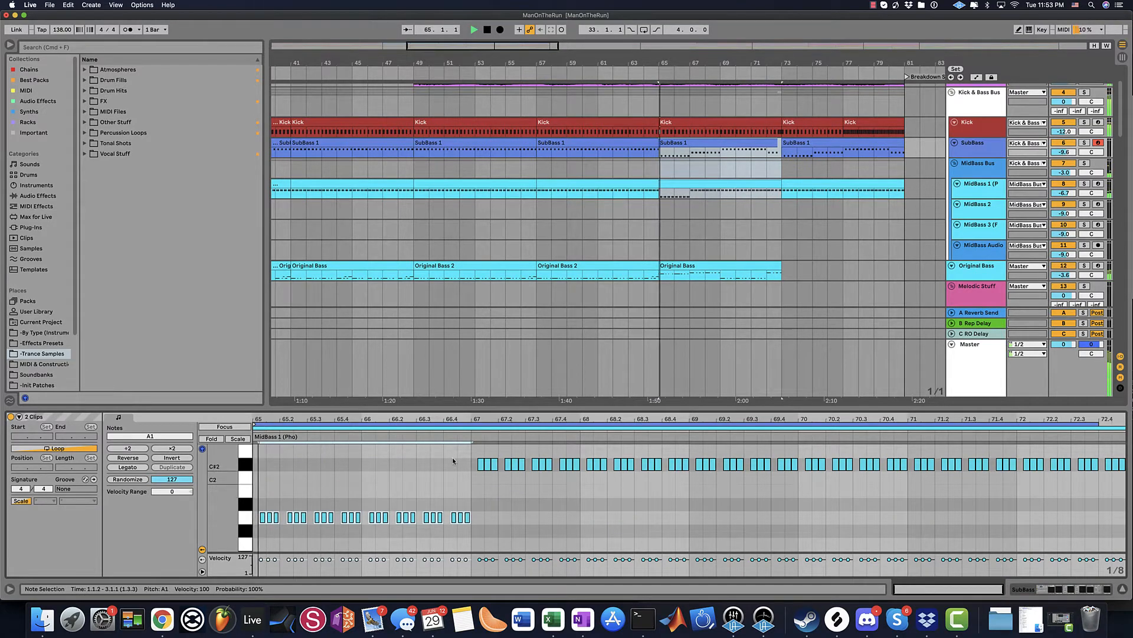
- Lower the MidBass 1 notes in bars 67 and 68 by two semitones to B1
left_click(480, 463)
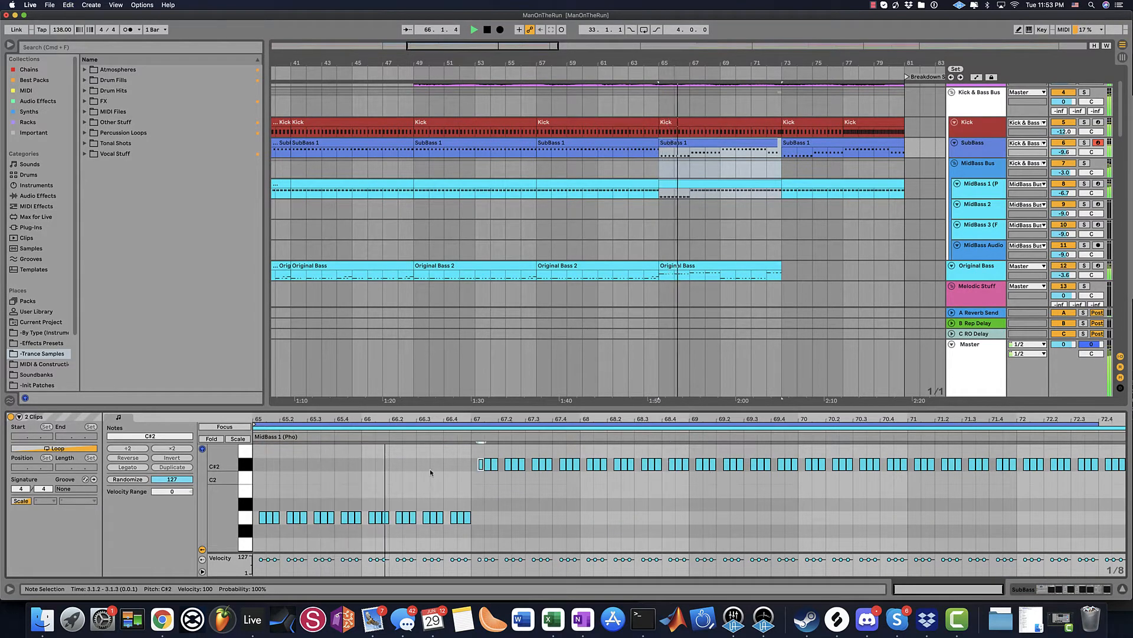
scroll(480, 473, "up", 3)
scroll(480, 473, "down", 6)
scroll(480, 472, "up", 6)
left_click_drag(469, 488, 684, 512)
key("Down")
key("Down")
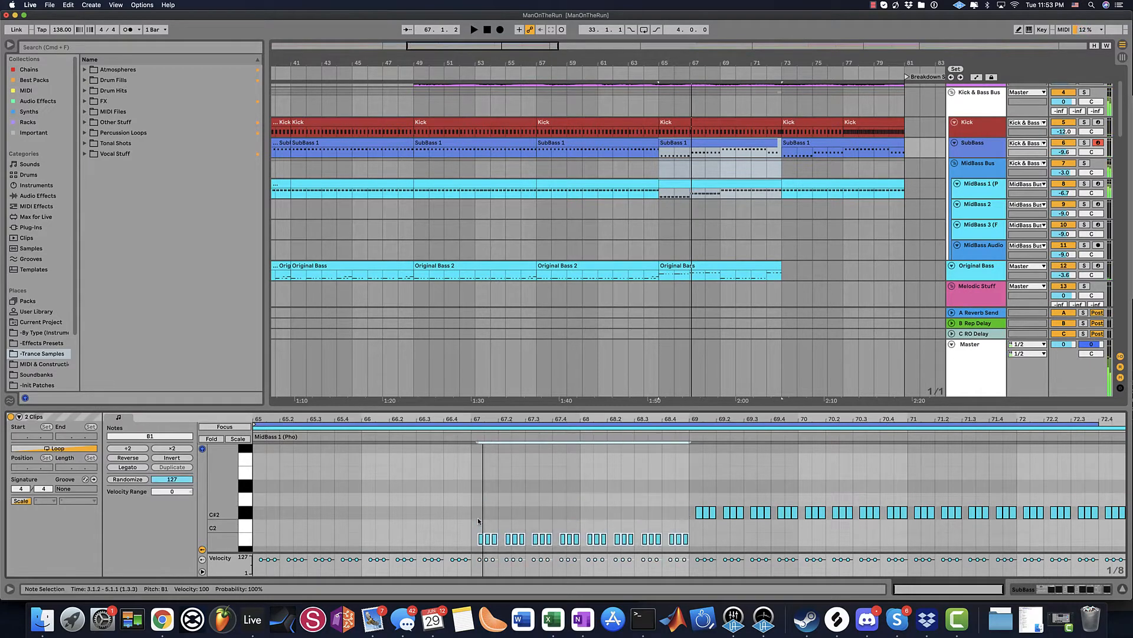
- Fold the note editor to used pitches and lower the MidBass 1 notes in bar 72 to B1
scroll(483, 528, "down", 1)
left_click(214, 440)
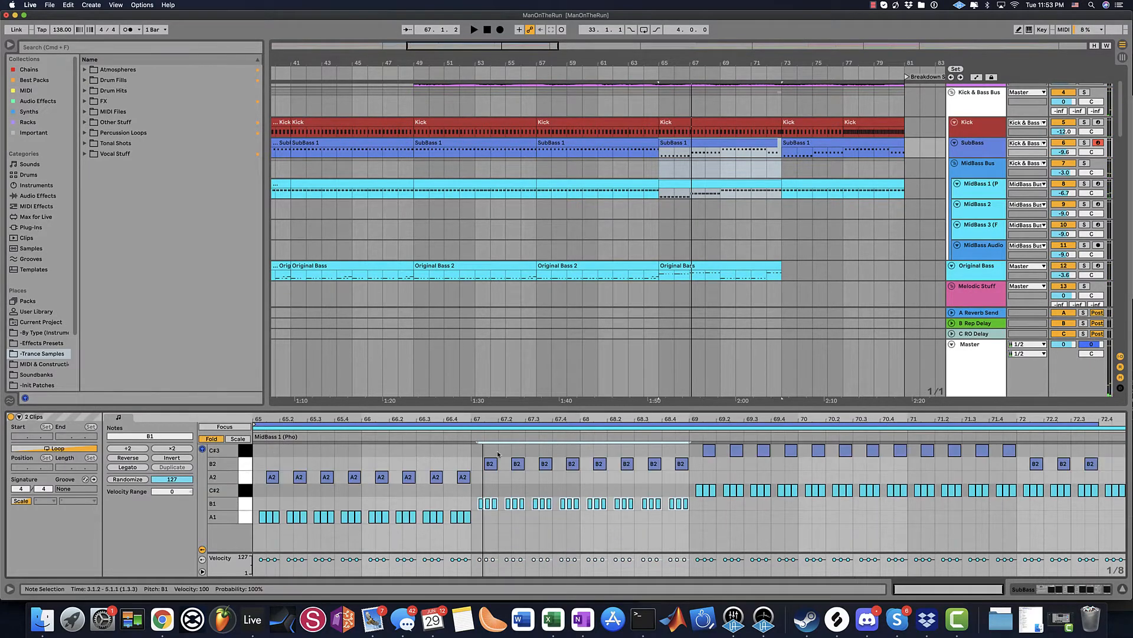
key("space")
left_click_drag(1020, 480, 1127, 498)
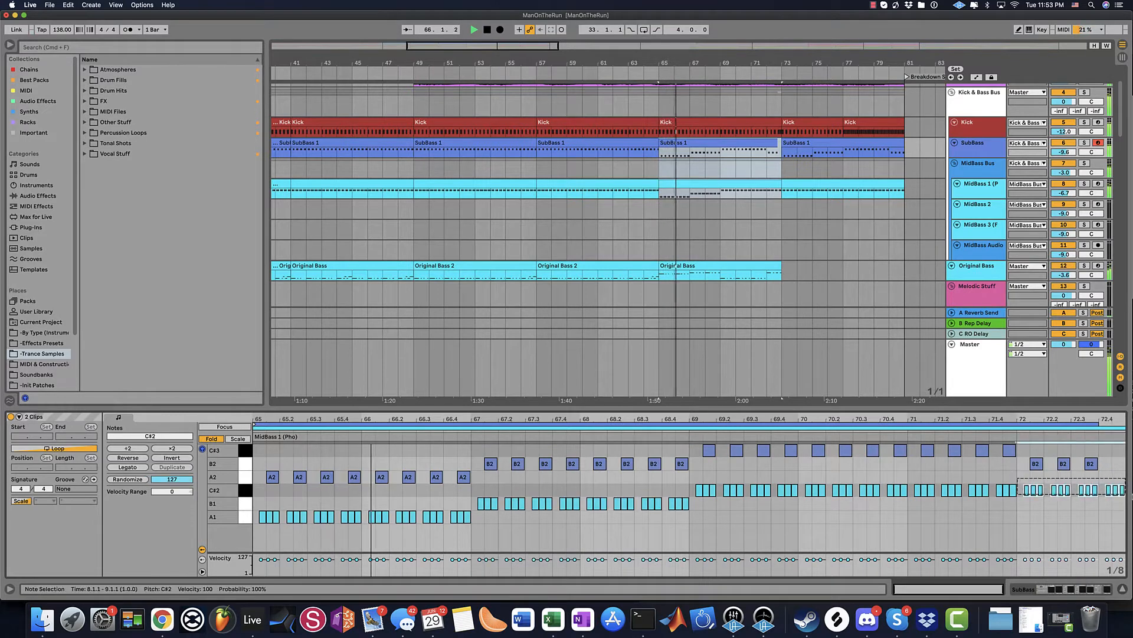
key("Down")
key("Down")
- Duplicate the edited MidBass 1 and Original Bass clips from bar 65 to bar 73
left_click(728, 184)
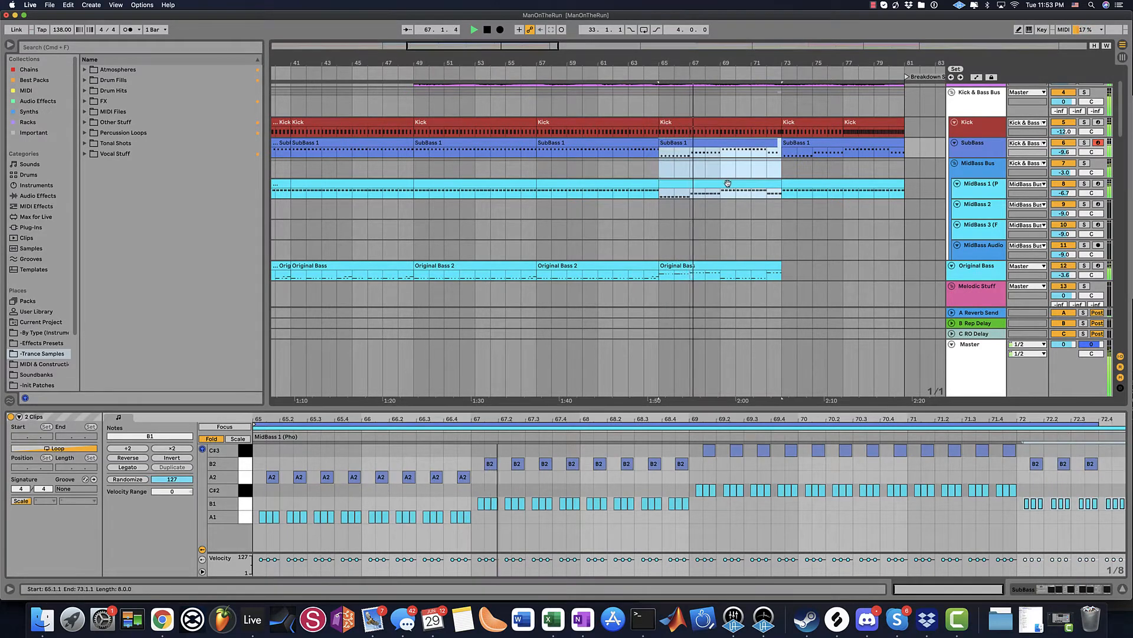
key("super+d")
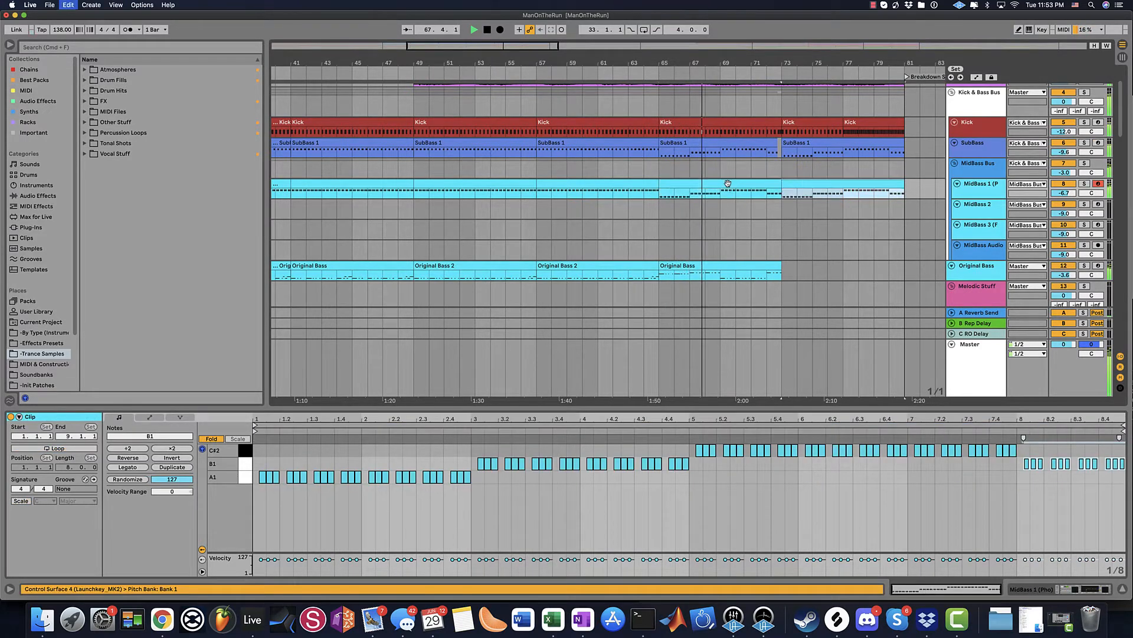
left_click(721, 266)
key("super+d")
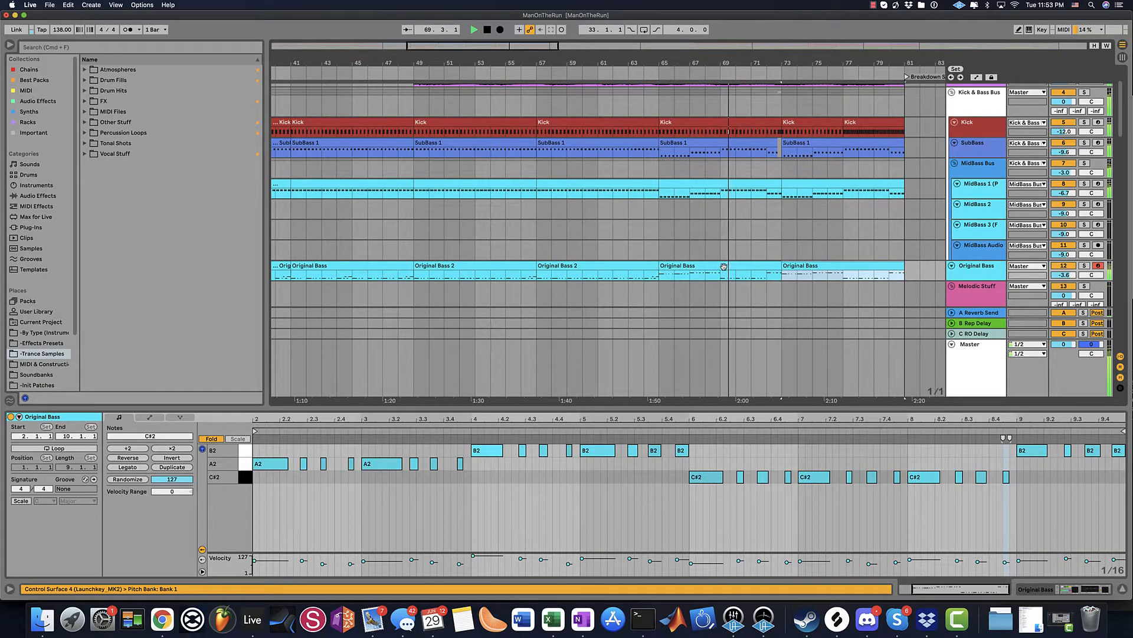
- Raise the Original Bass notes in bars 69 to 71 by one octave to C#3 and duplicate the clip to bar 73
left_click_drag(1033, 492, 651, 484)
key("shift+Up")
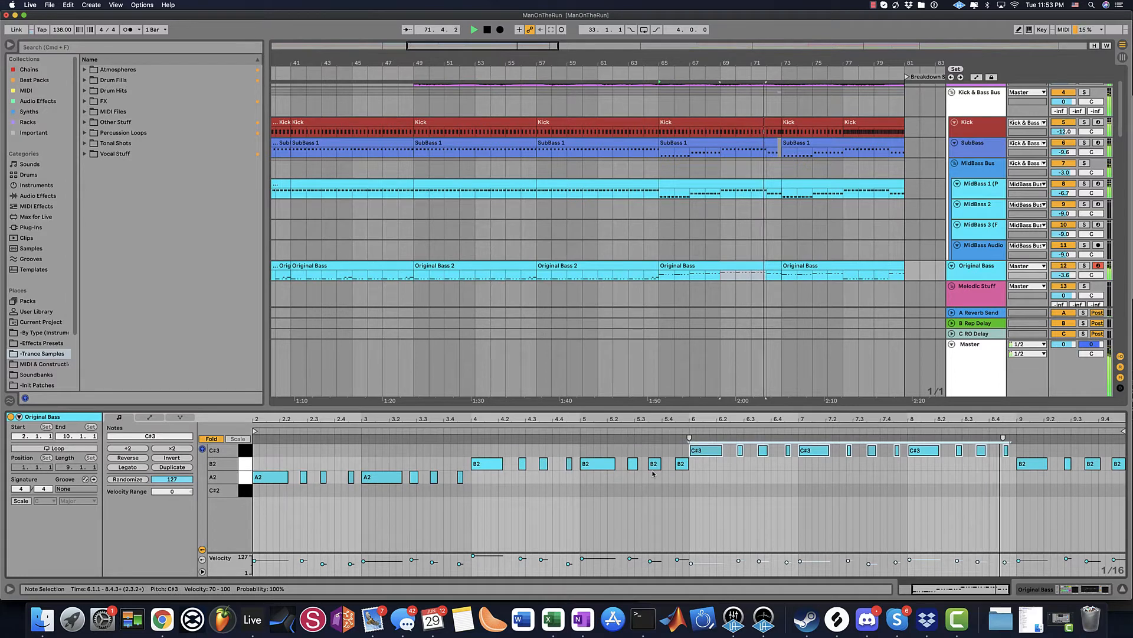
left_click(719, 264)
key("super+d")
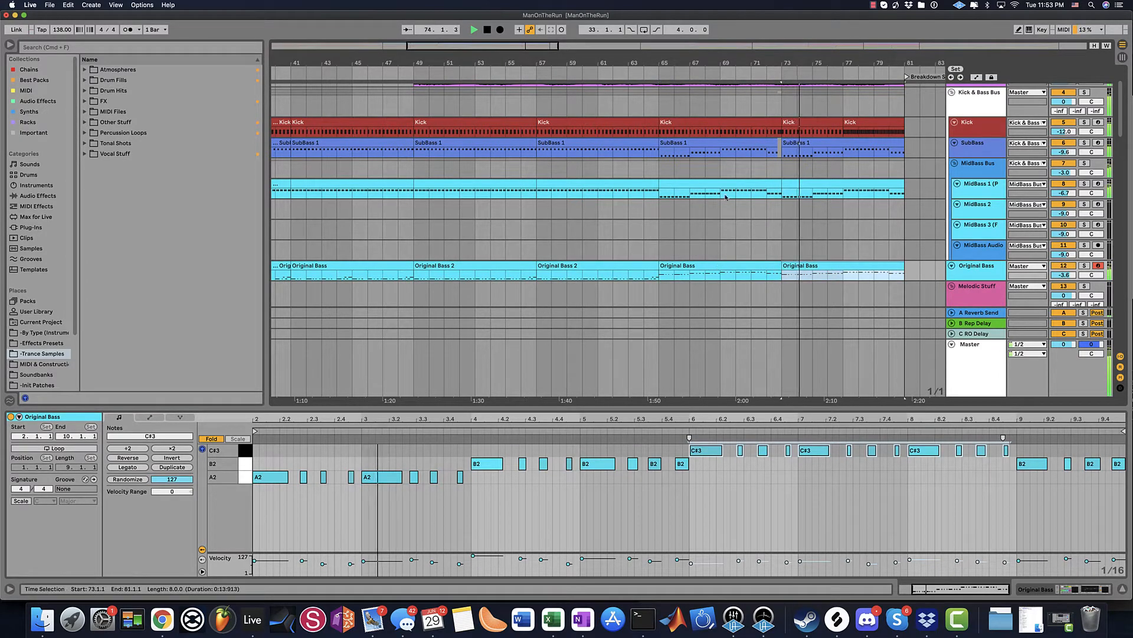
- Listen to the bass layers up to the breakdown and look over the empty MidBass 2 track from bar 33
scroll(862, 160, "down", 3)
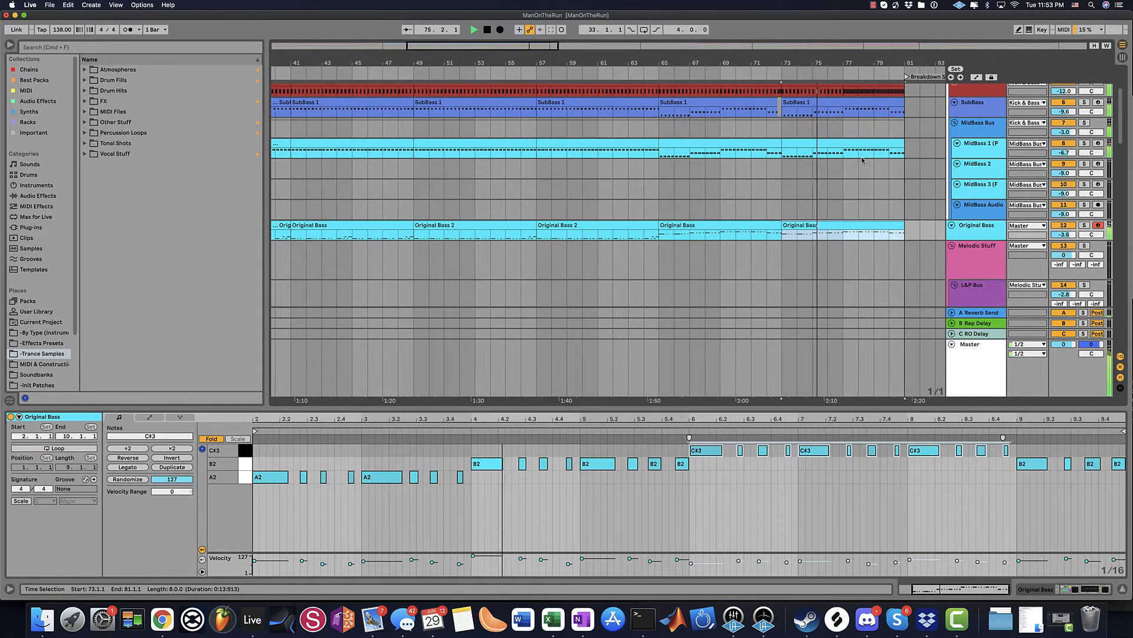
scroll(861, 159, "up", 5)
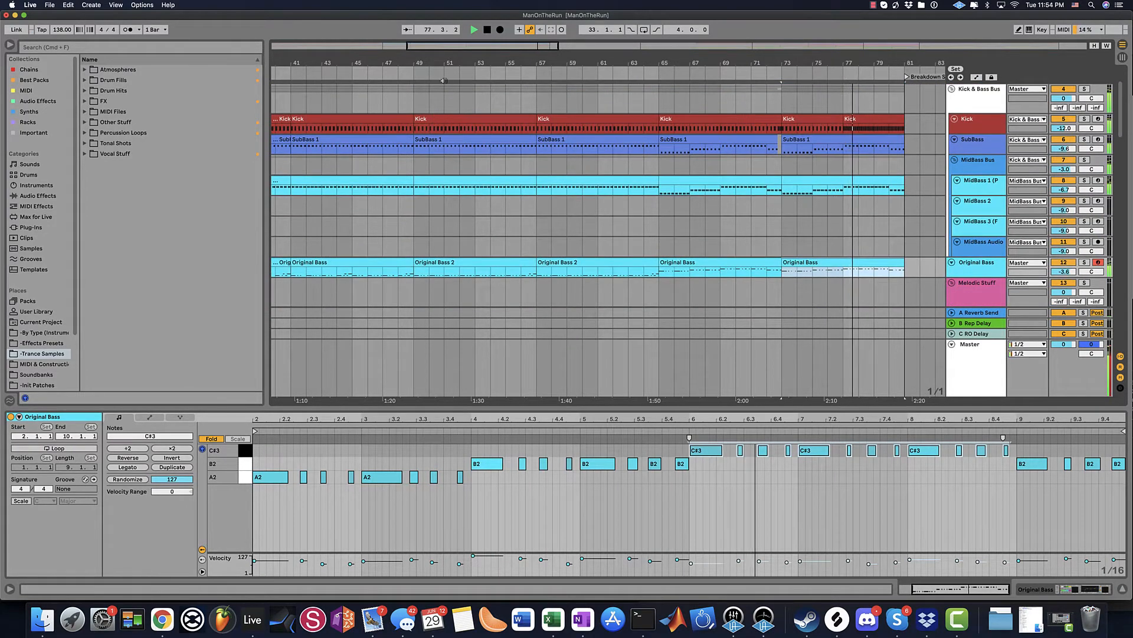
left_click_drag(400, 52, 676, 53)
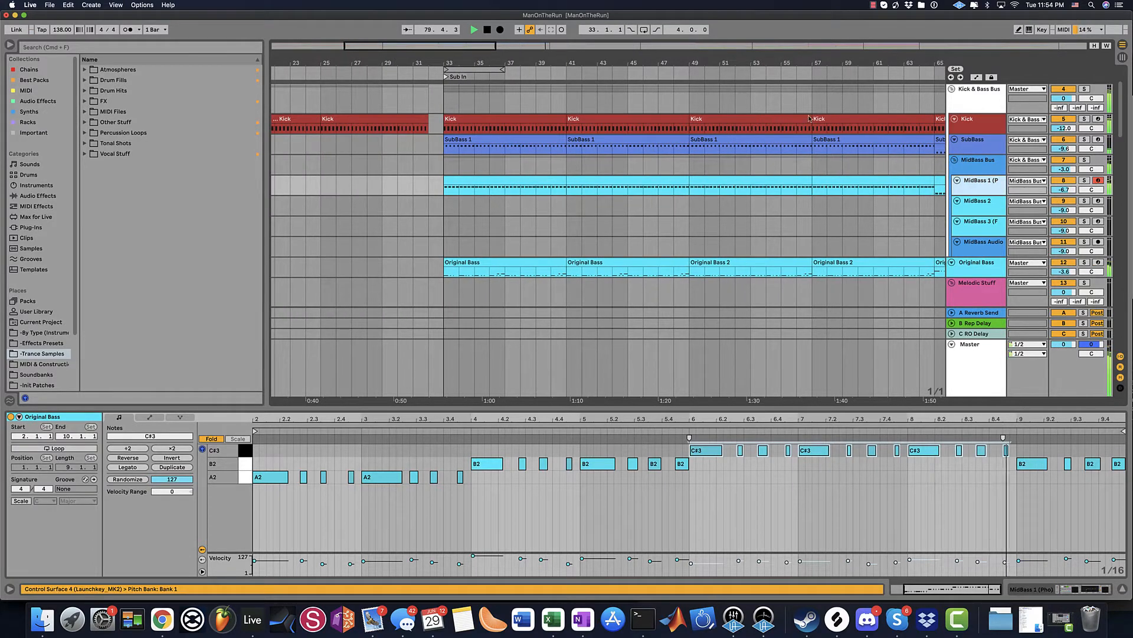
mouse_move(884, 61)
left_mouse_down()
mouse_move(587, 62)
mouse_move(880, 64)
left_mouse_up()
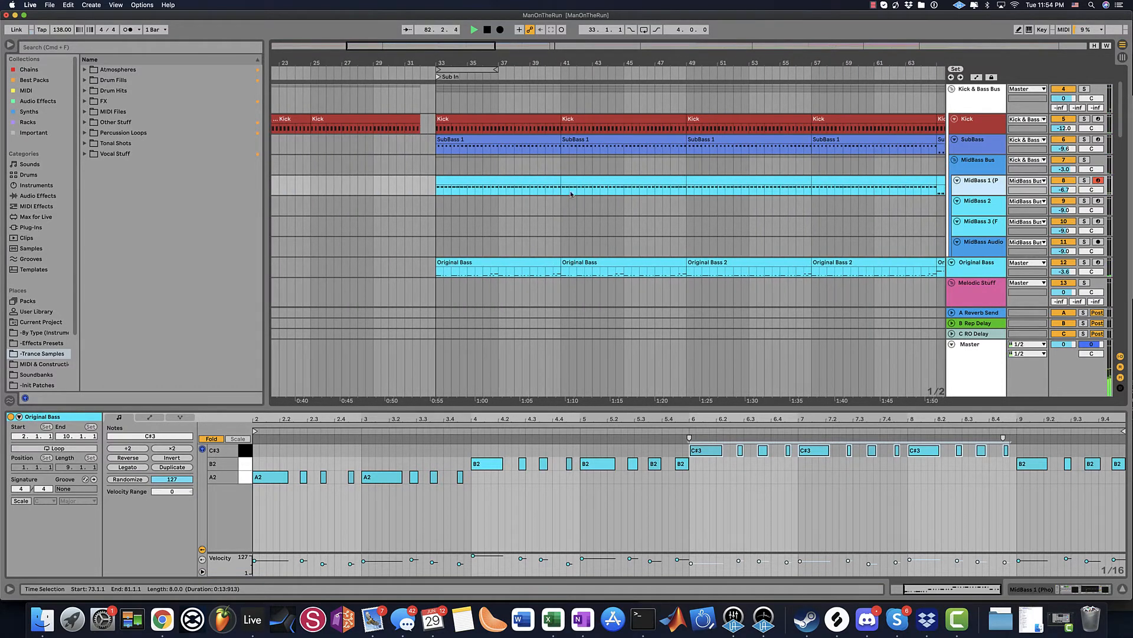
left_click(436, 207)
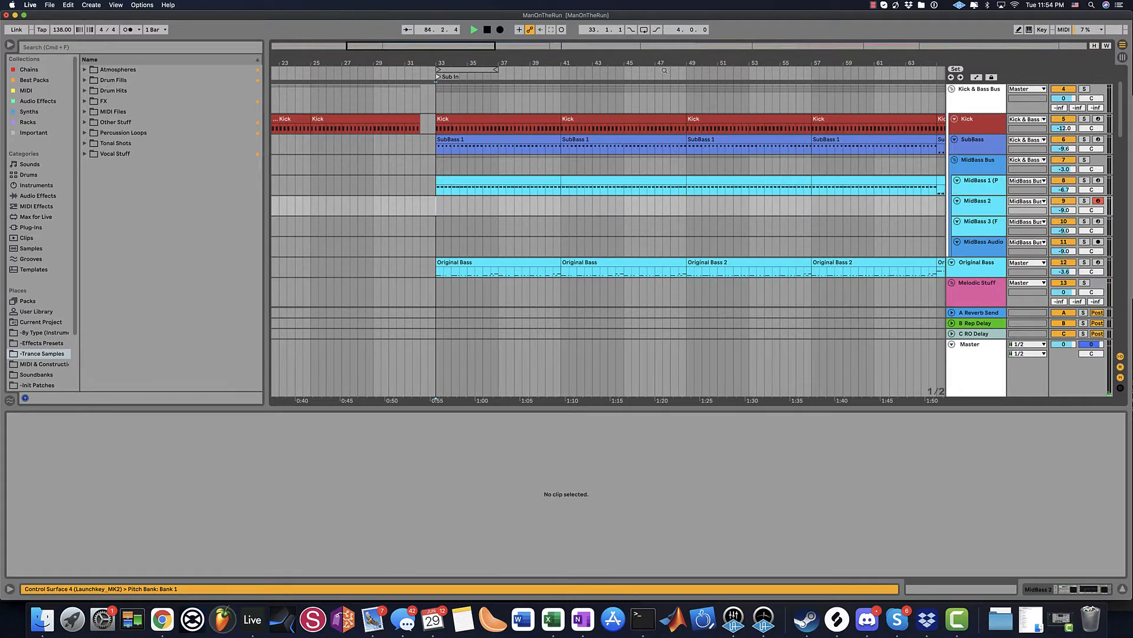
- Deactivate the Dash Berlin reference clip that runs from bar 1 to bar 57
left_click_drag(567, 63, 414, 39)
scroll(440, 171, "up", 3)
scroll(374, 189, "down", 1)
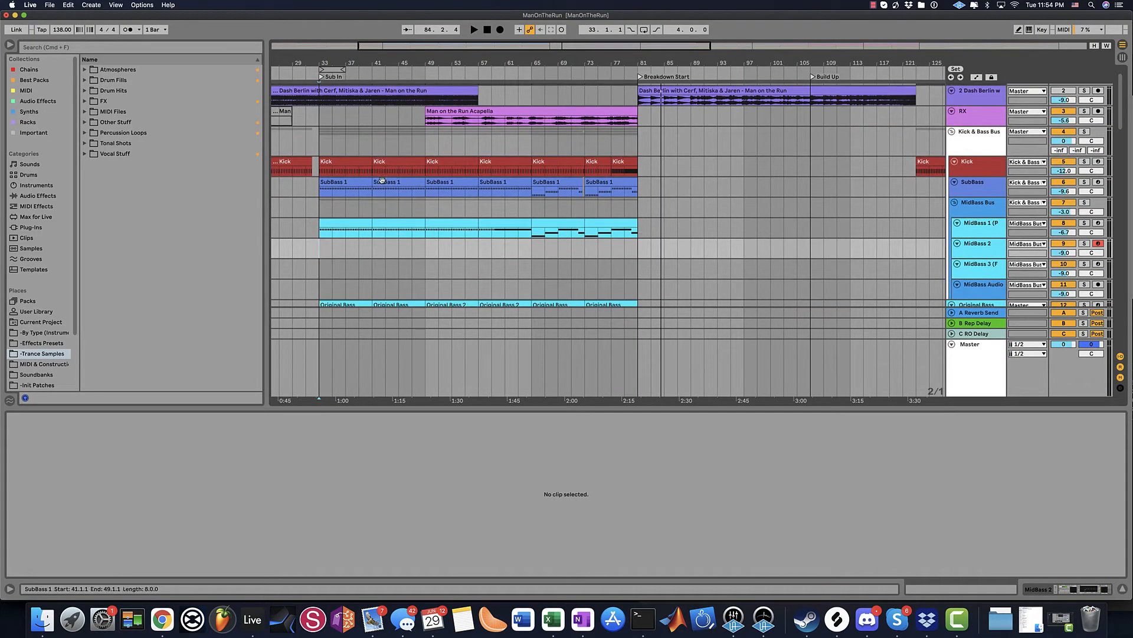
mouse_move(339, 57)
left_mouse_down()
mouse_move(439, 65)
mouse_move(473, 55)
mouse_move(386, 46)
left_mouse_up()
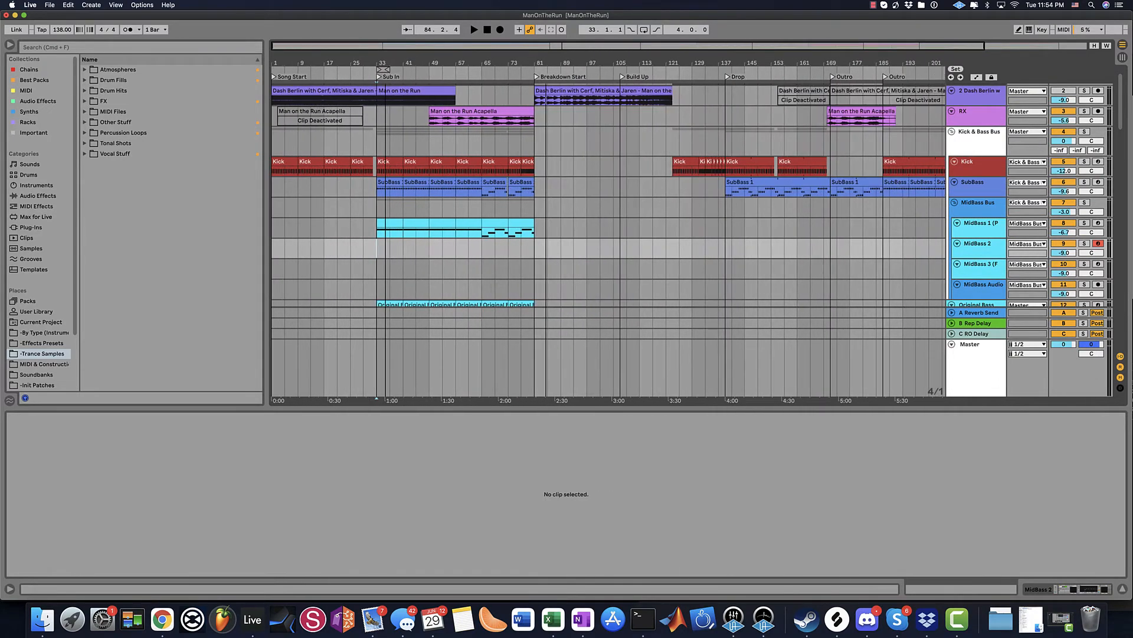
left_click(299, 88)
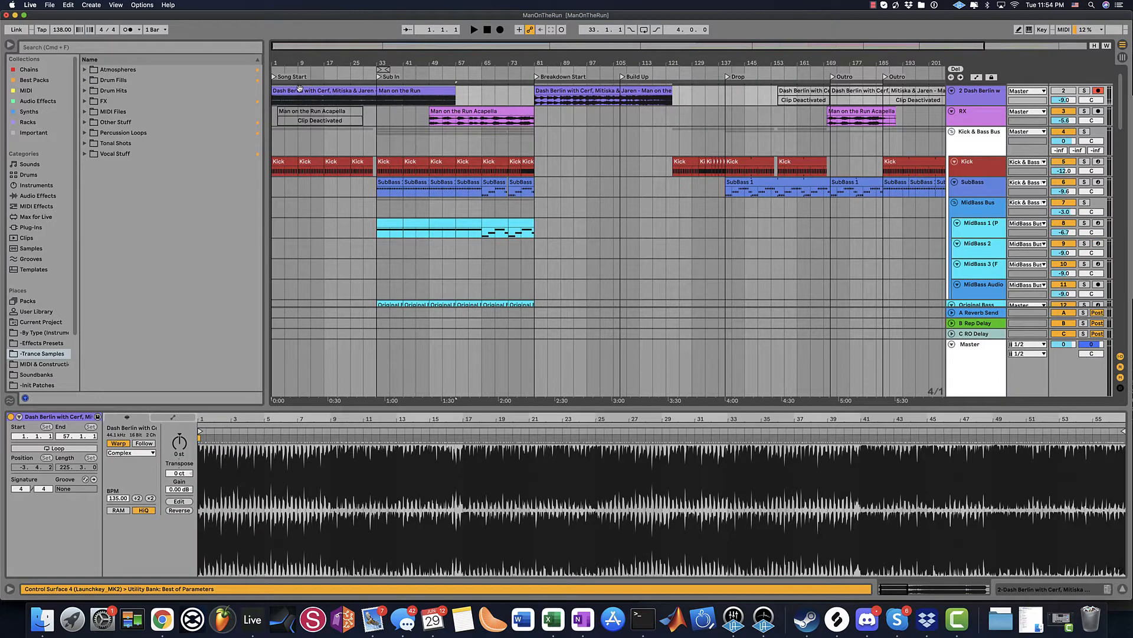
key("0")
- Show the MidBass 1 device chain and open its Serum plug-in window
left_click(434, 230)
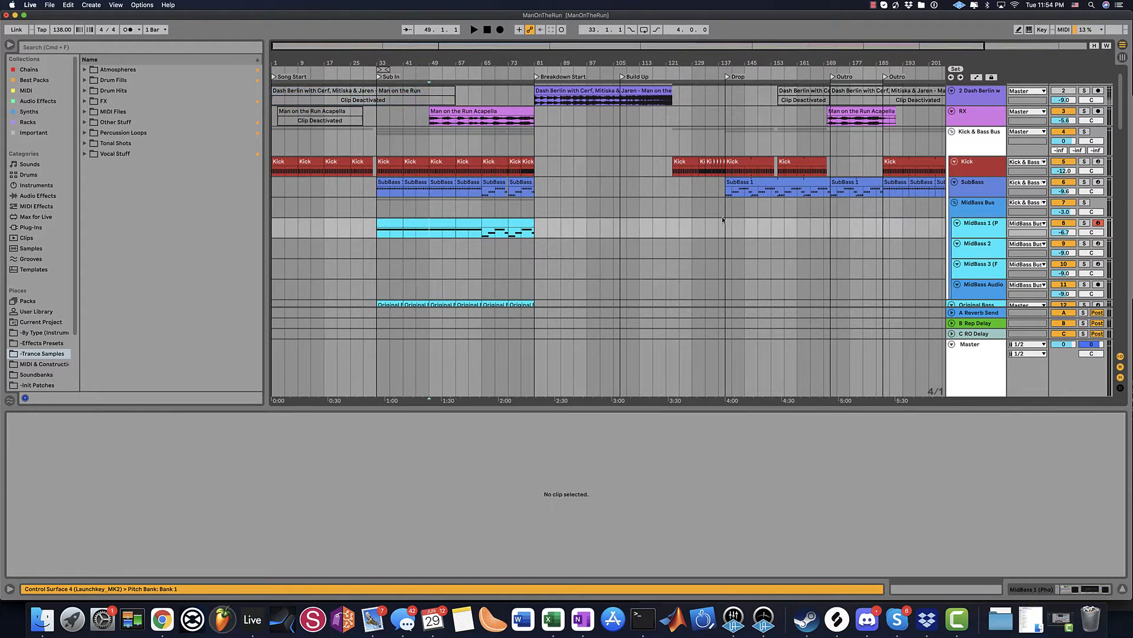
left_click_drag(380, 68, 383, 78)
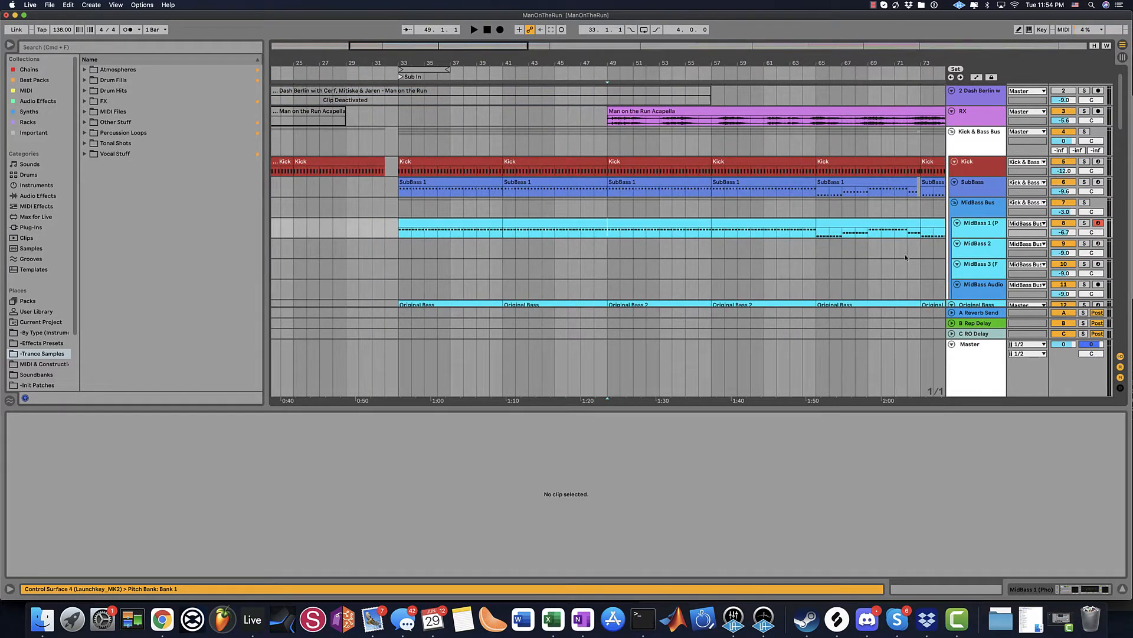
left_click(1101, 590)
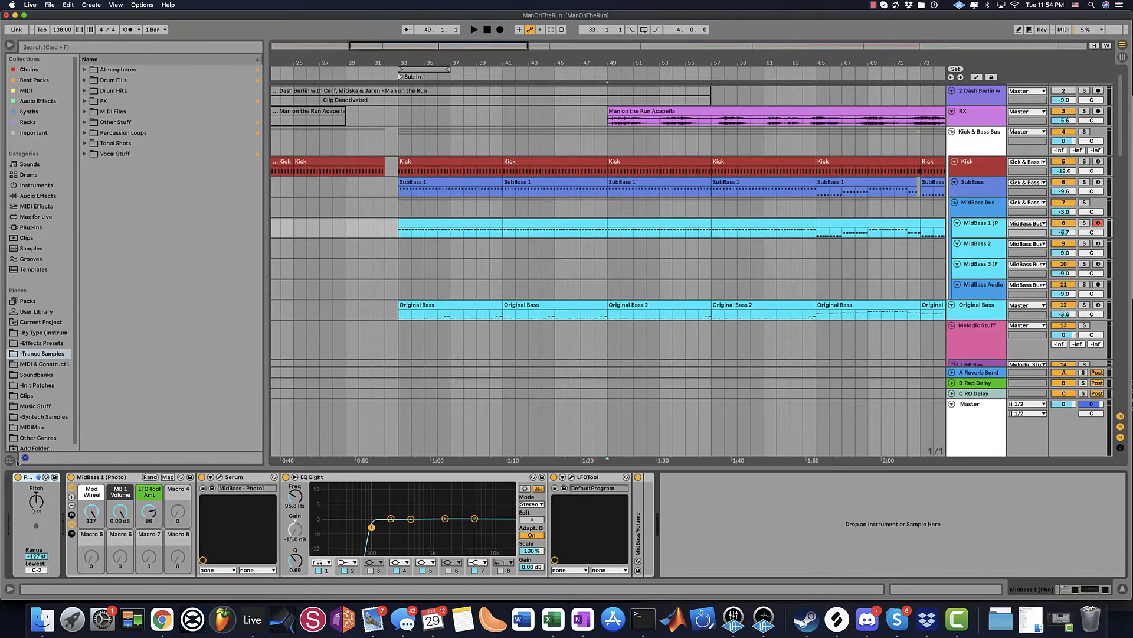
left_click(225, 478)
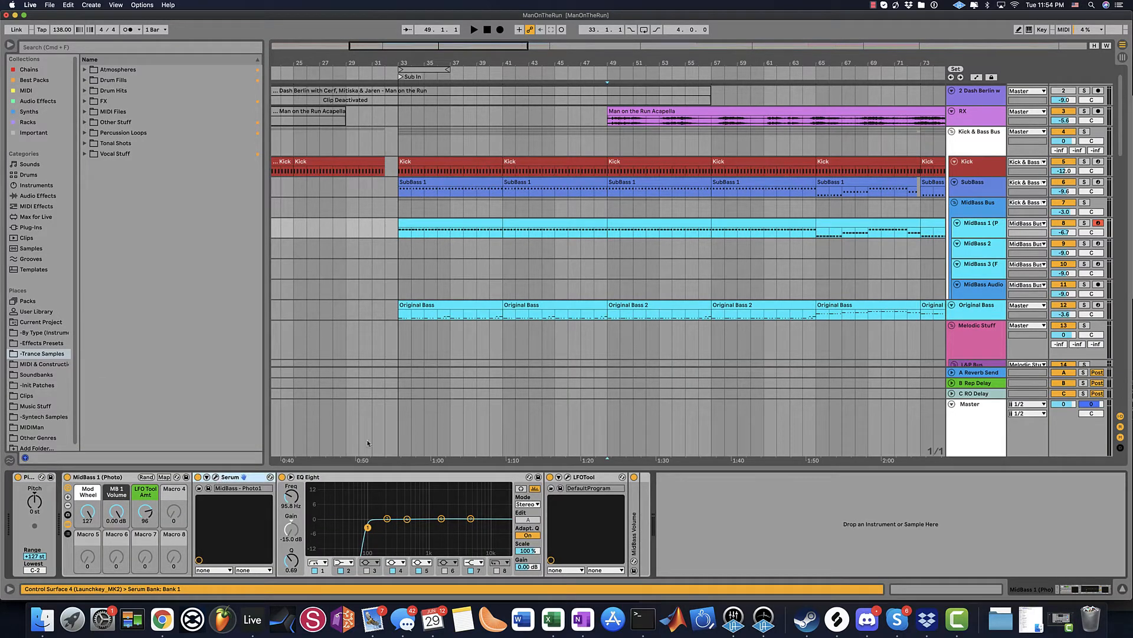
left_click(215, 477)
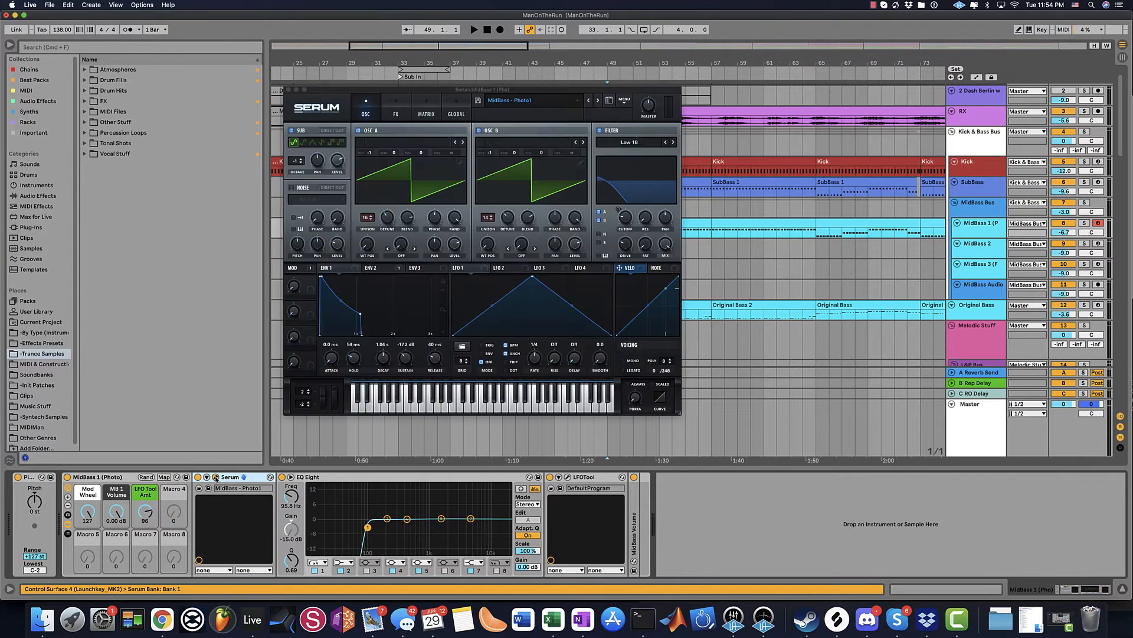
- Show the automation lanes during playback, bring up Serum's Fil Cutoff envelope on MidBass 1, and close the synth window
key("space")
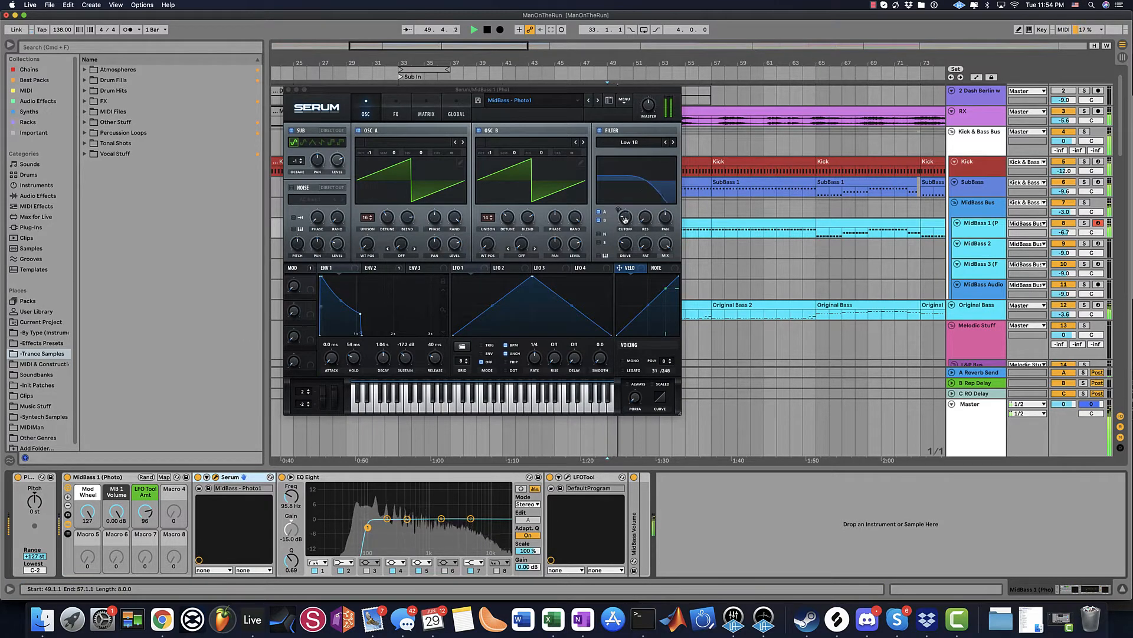
key("a")
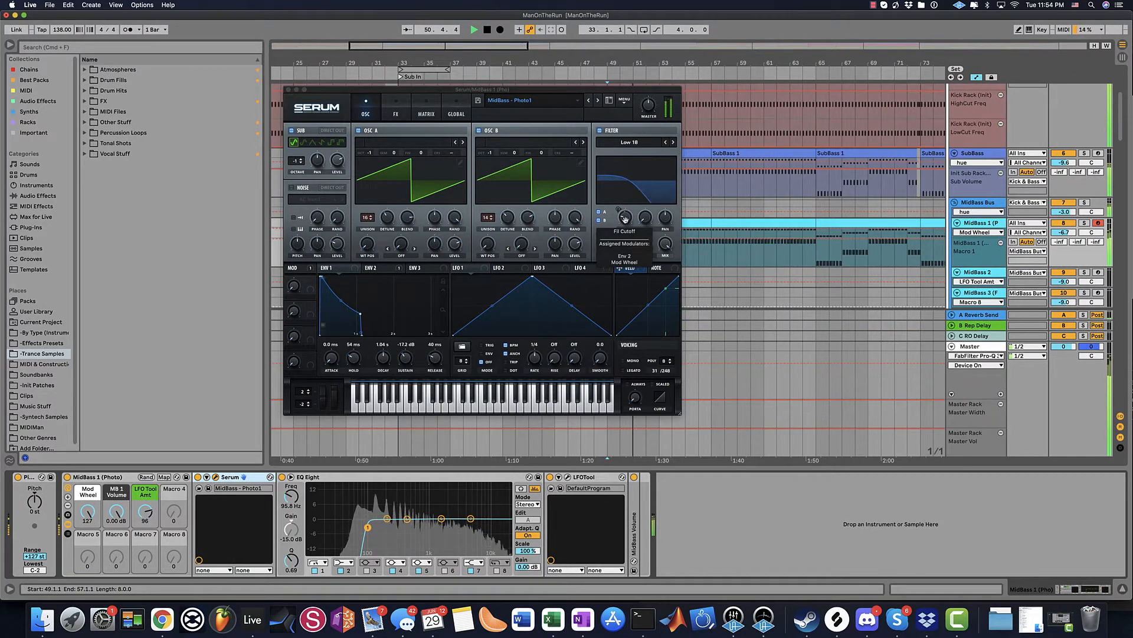
left_click(625, 219)
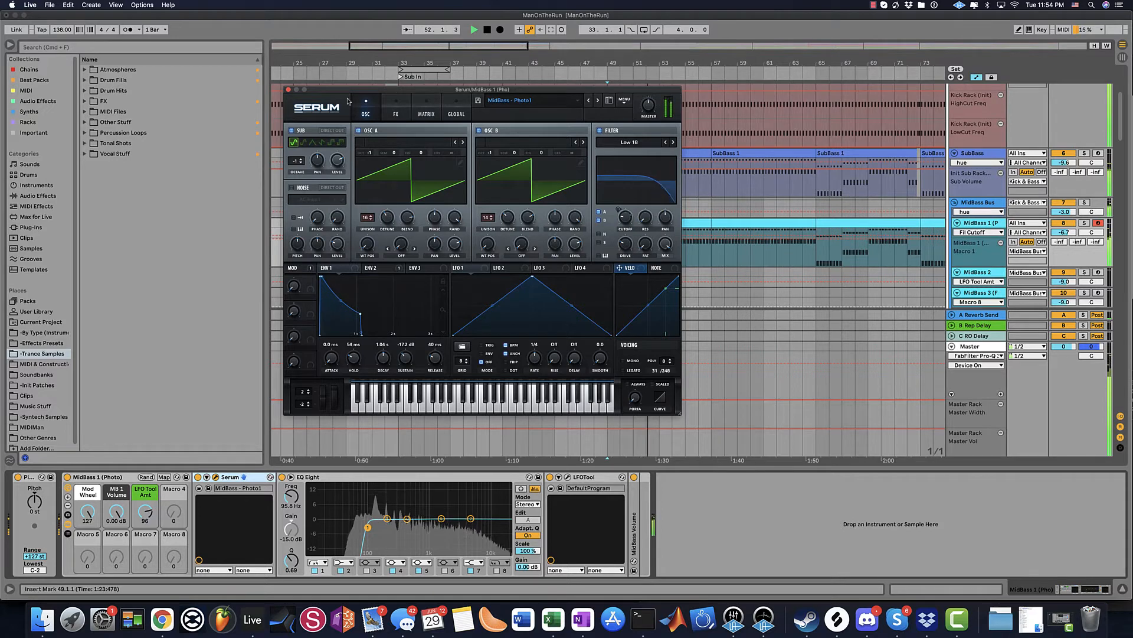
left_click(287, 90)
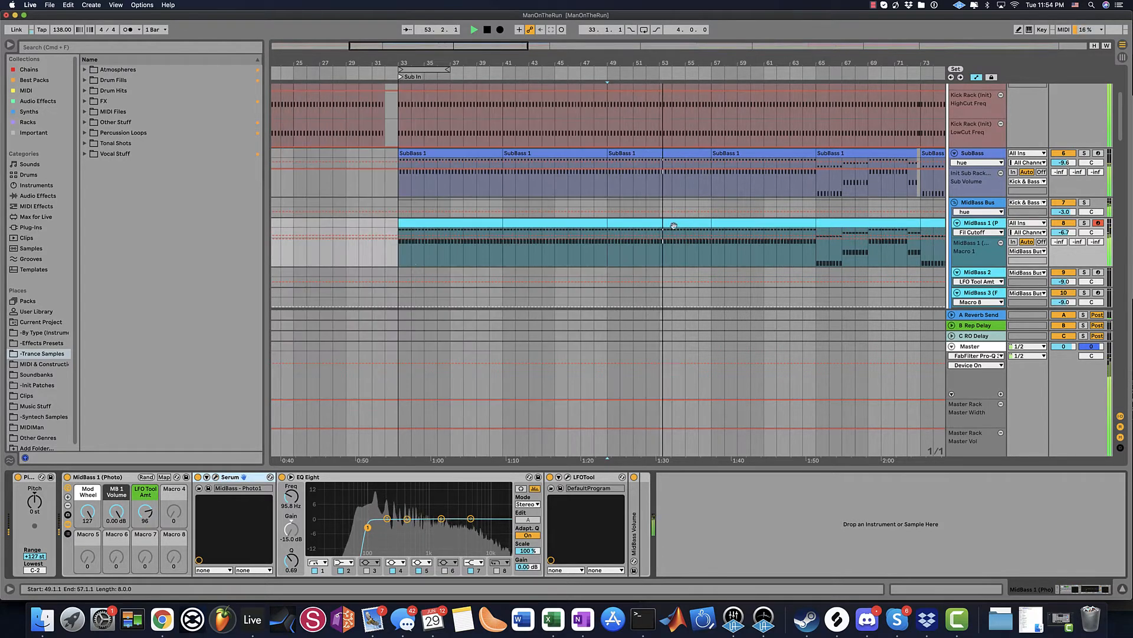
- Add a filter cutoff breakpoint near bar 51 on MidBass 1, enlarge the automation lane, and play from around bar 49
left_click_drag(634, 235, 632, 236)
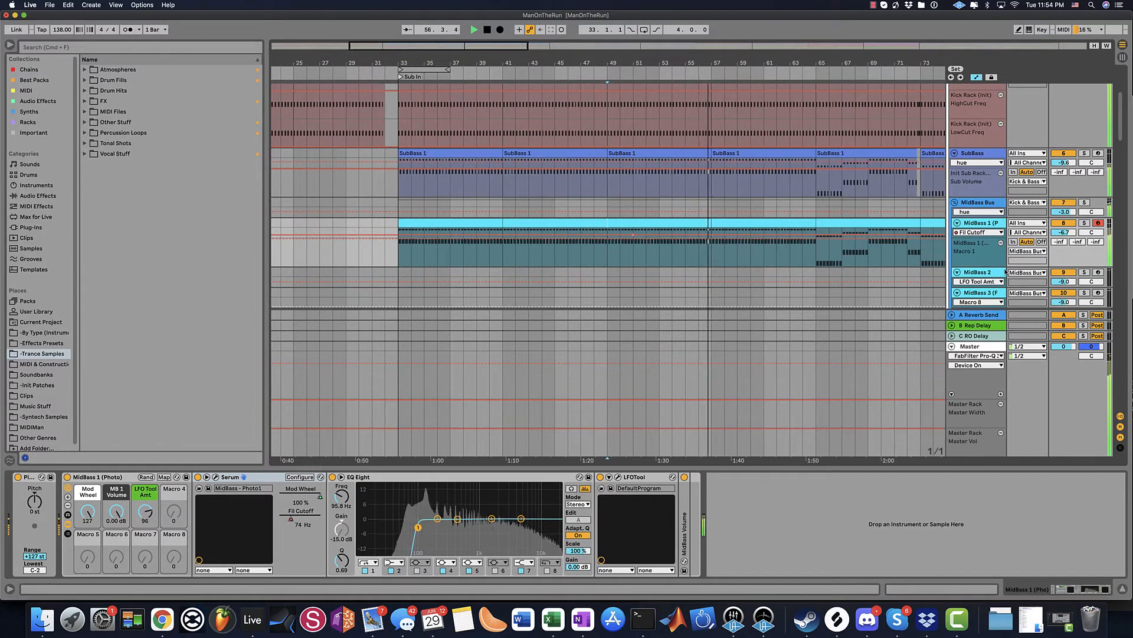
left_click_drag(982, 238, 983, 255)
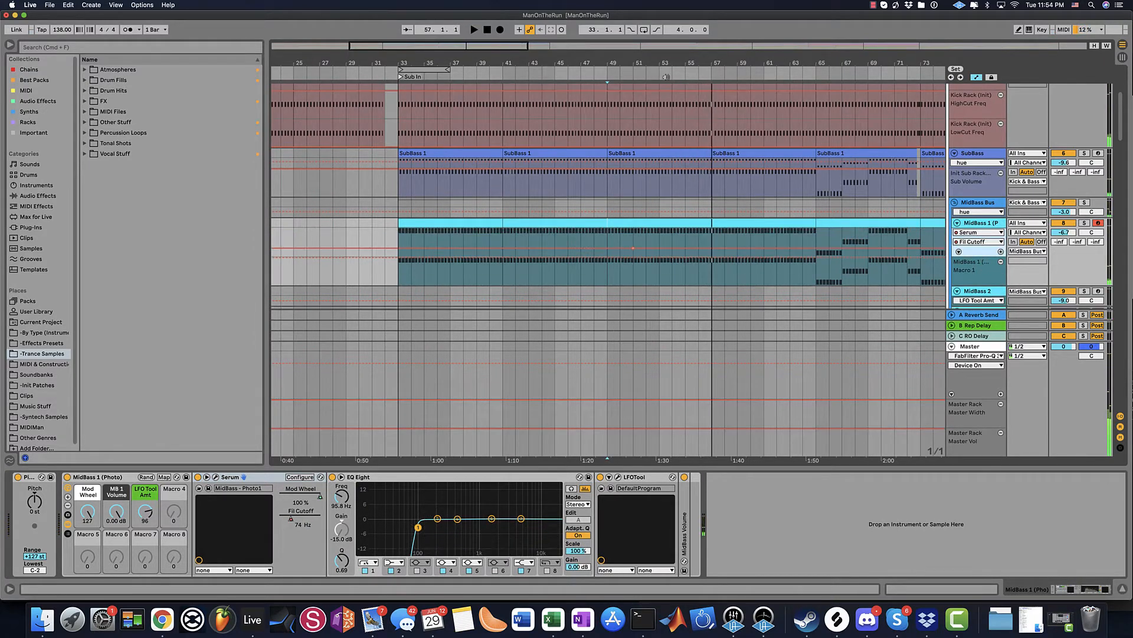
left_click(595, 79)
left_click_drag(615, 63, 575, 67)
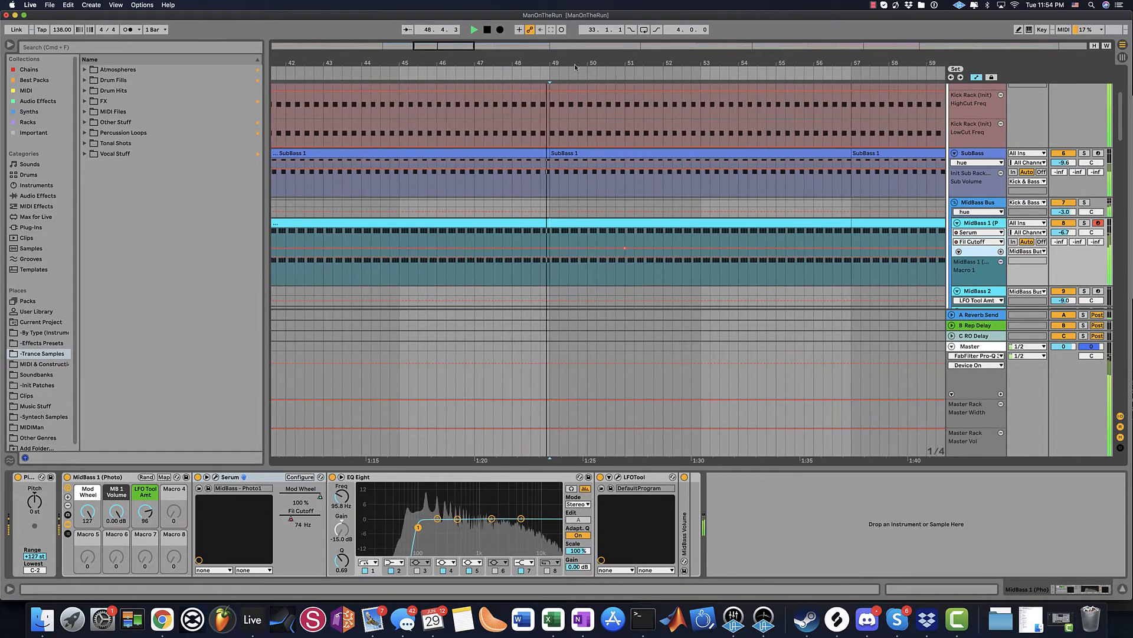
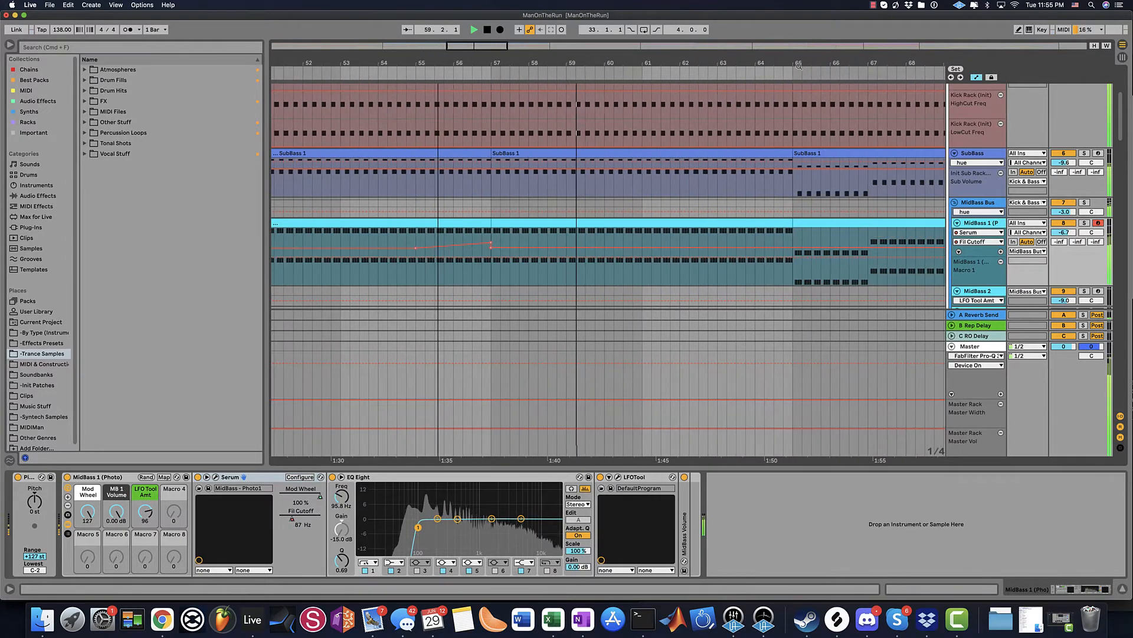
- Copy the MidBass 1 filter cutoff ramp from bars 55–57 to bars 63–65, keeping the original ramp in place
left_click_drag(416, 243, 495, 240)
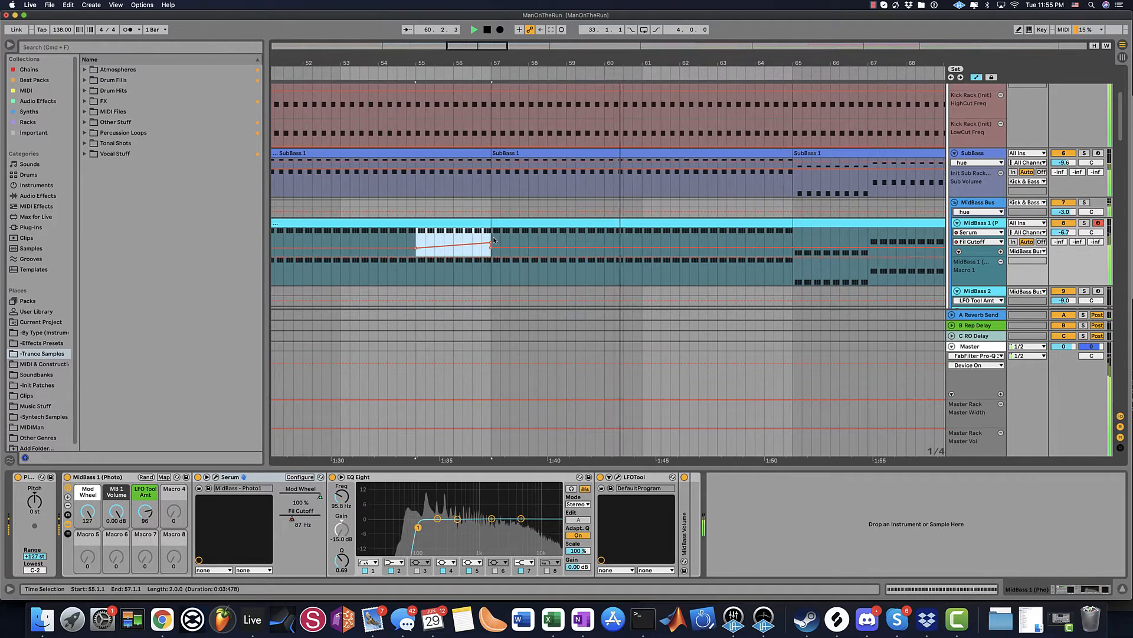
left_click(721, 242)
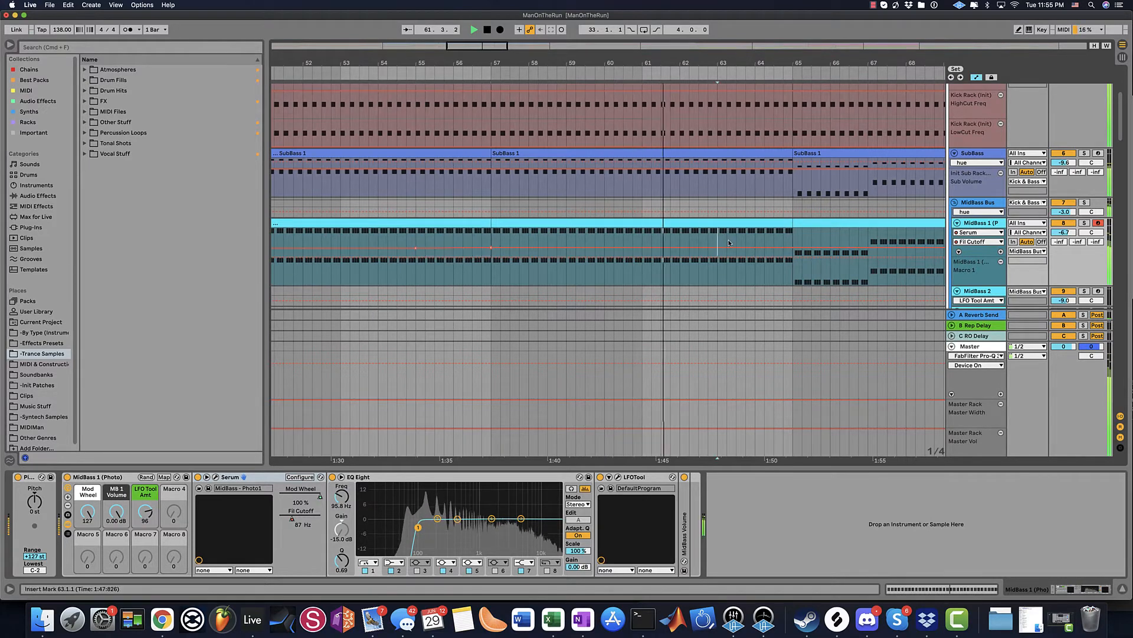
left_click_drag(713, 242, 791, 242)
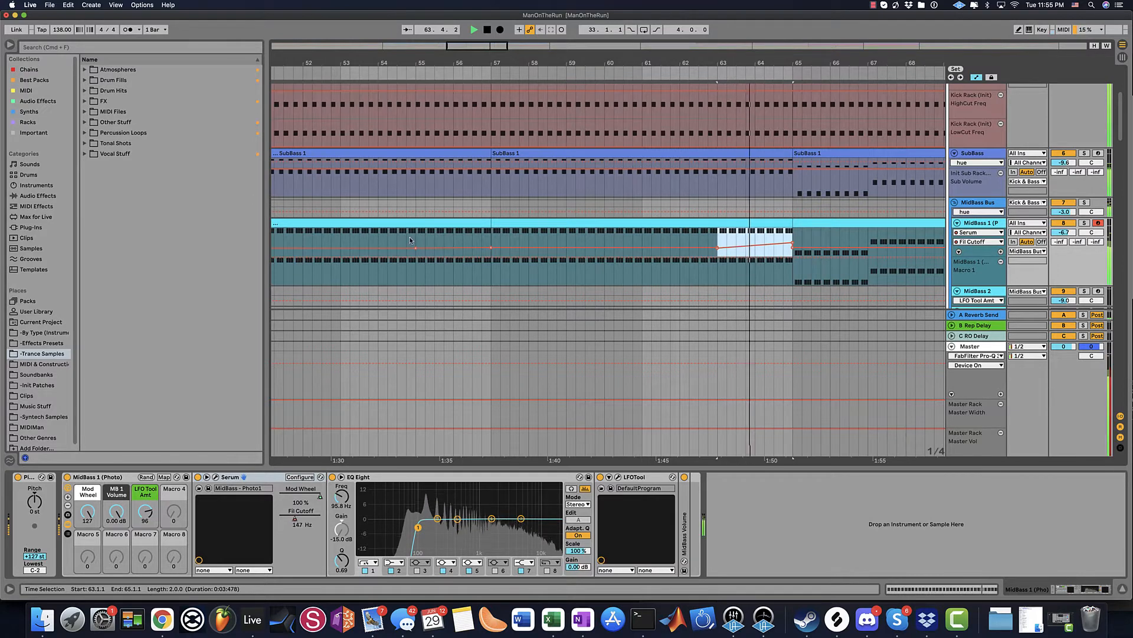
left_click_drag(417, 243, 491, 244)
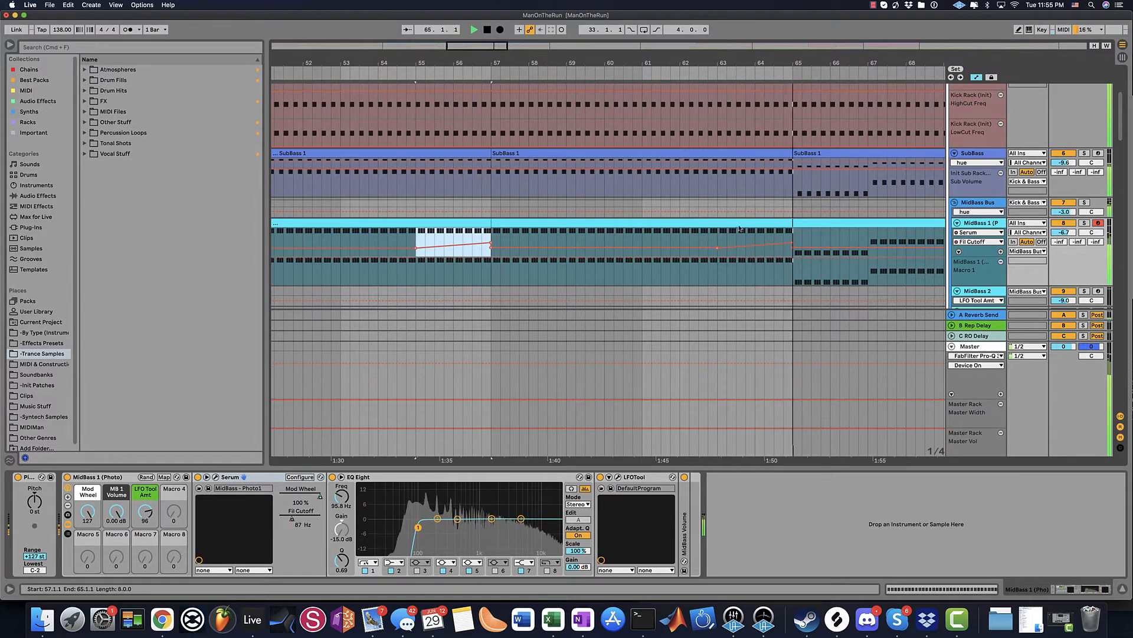
- Hide the automation lanes and play the arrangement from bar 33
left_click(833, 157)
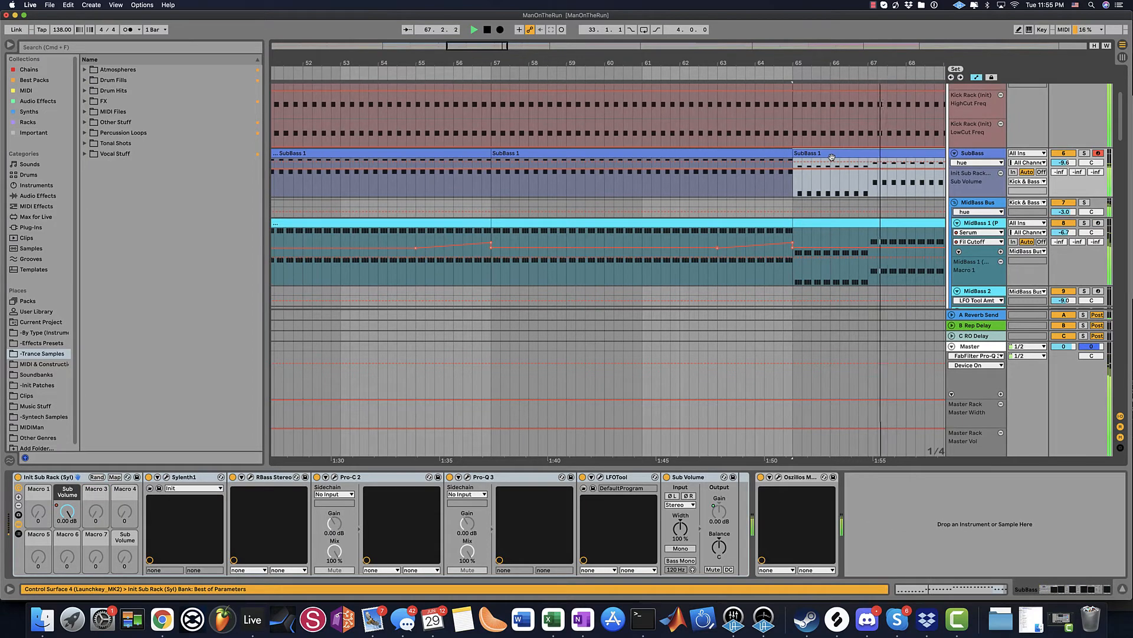
key("a")
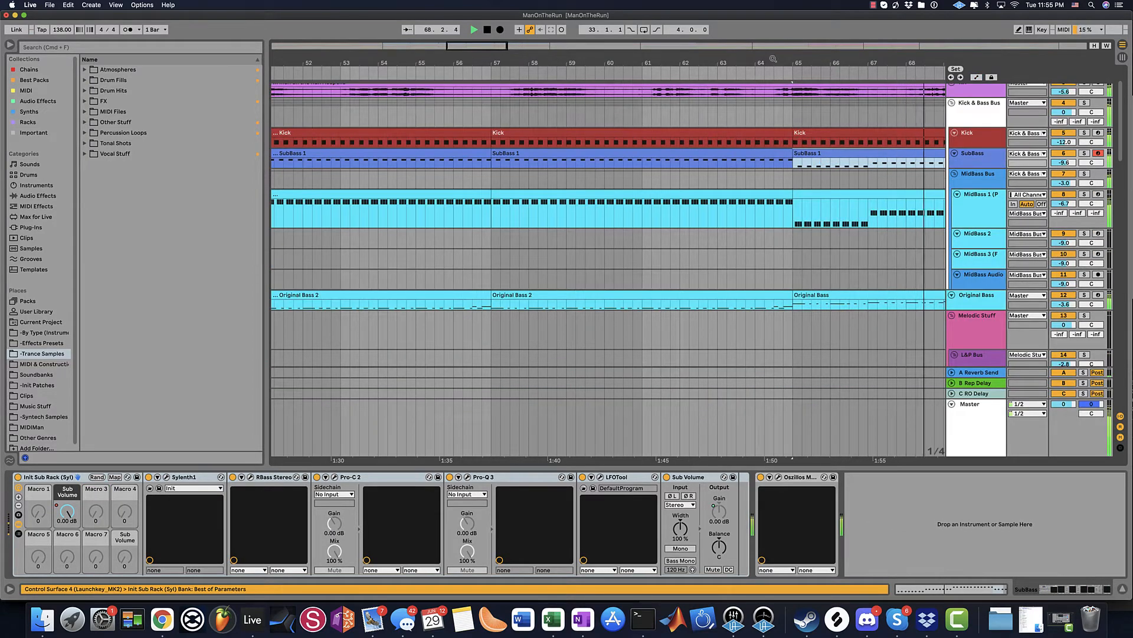
left_click_drag(773, 58, 783, 58)
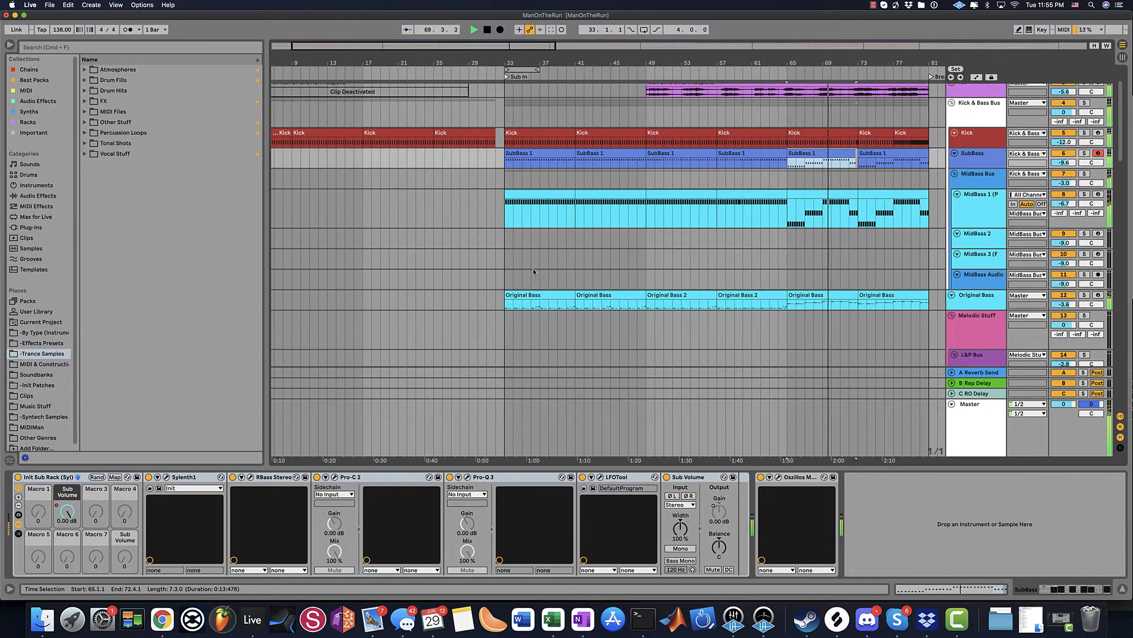
left_click(513, 266)
key("space")
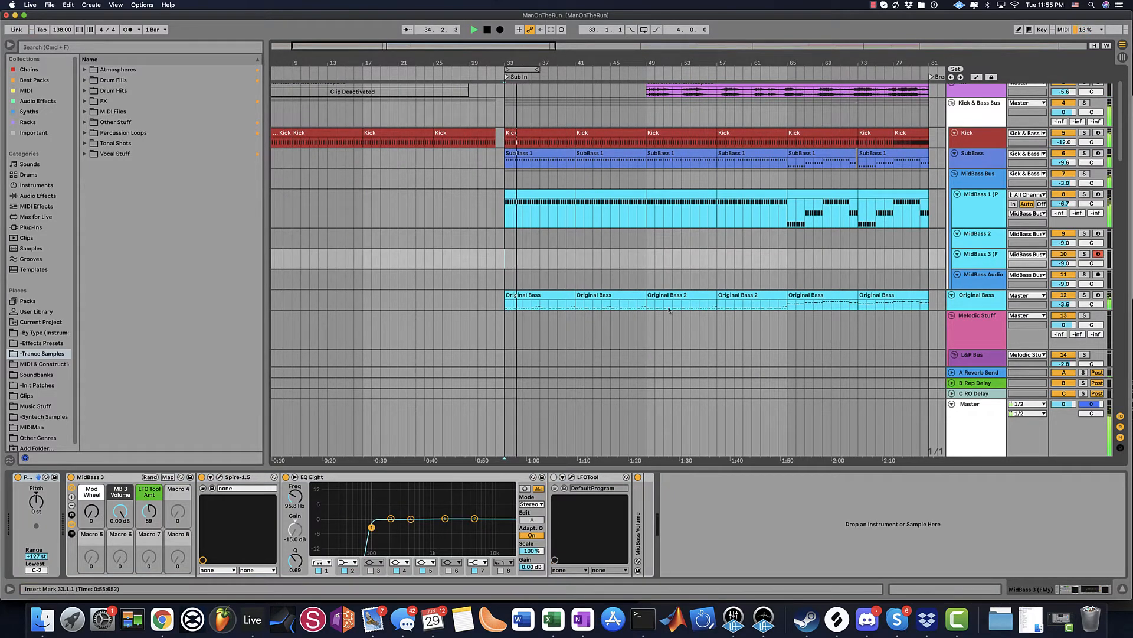
- Stop playback and duplicate the Original Bass track with all its clips
double_click(547, 294)
left_click(569, 282)
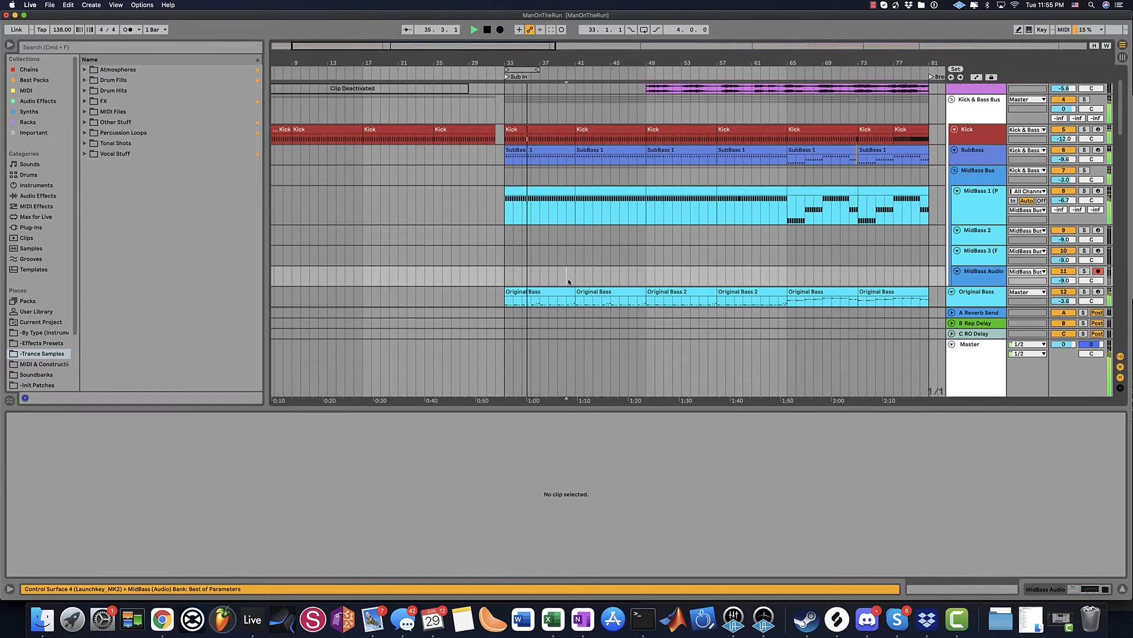
key("space")
scroll(952, 283, "down", 2)
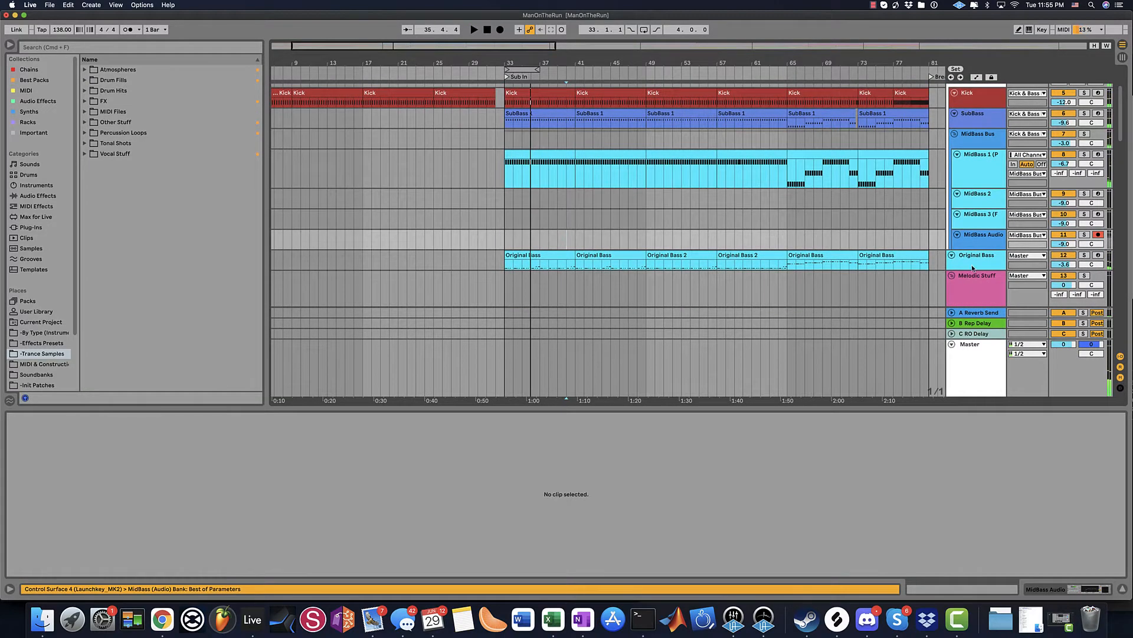
right_click(972, 267)
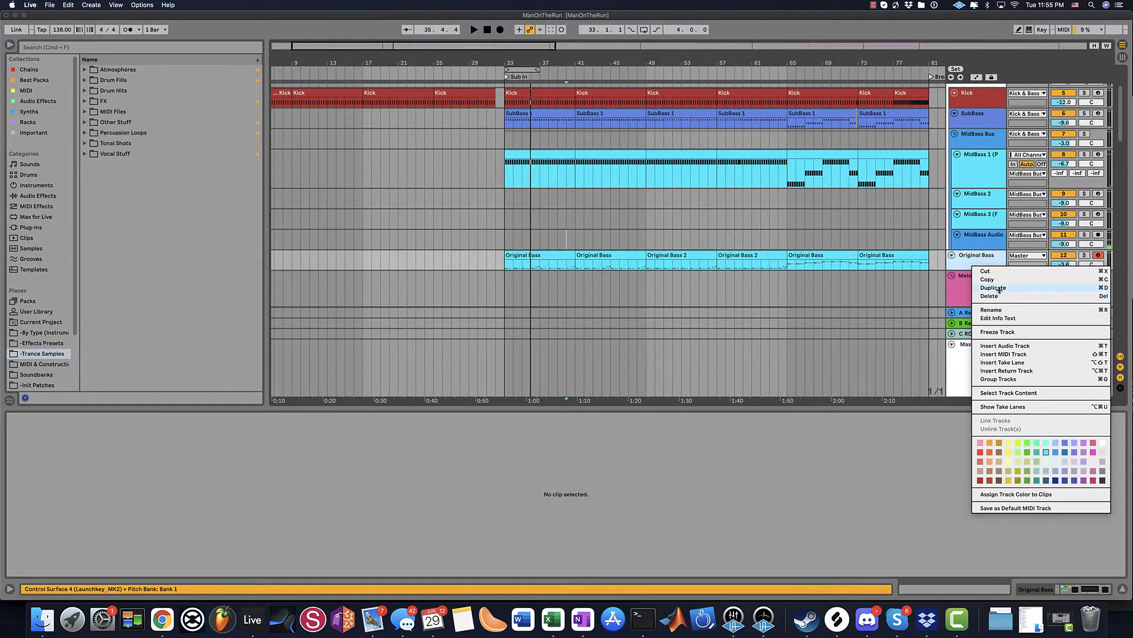
left_click(993, 288)
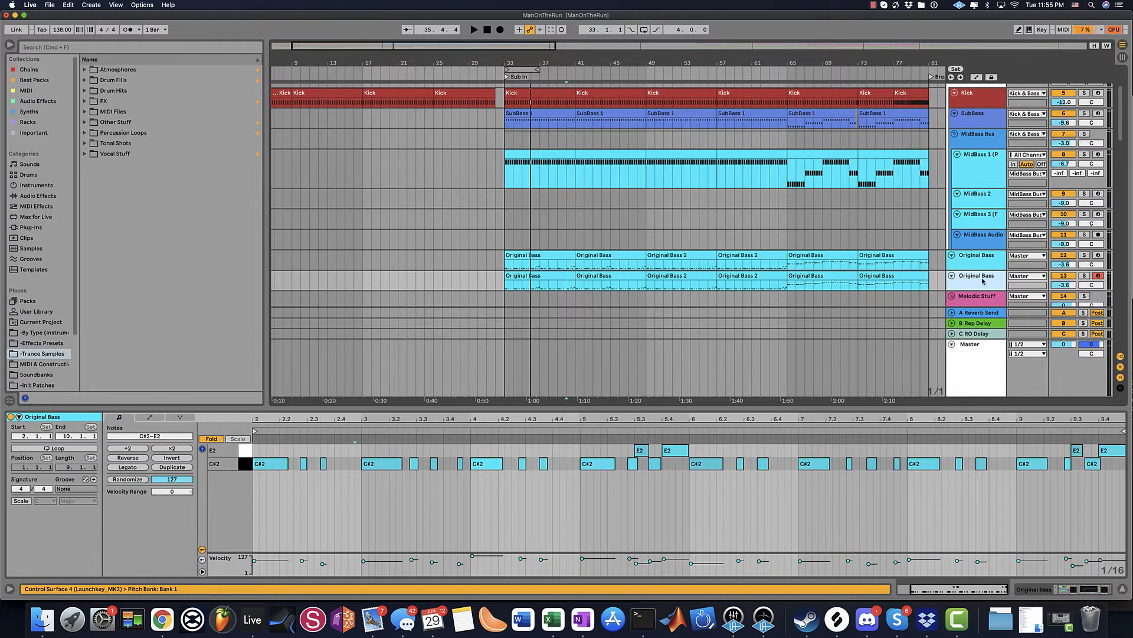
- Rename the duplicated bass track as Original Lower
type("Orig")
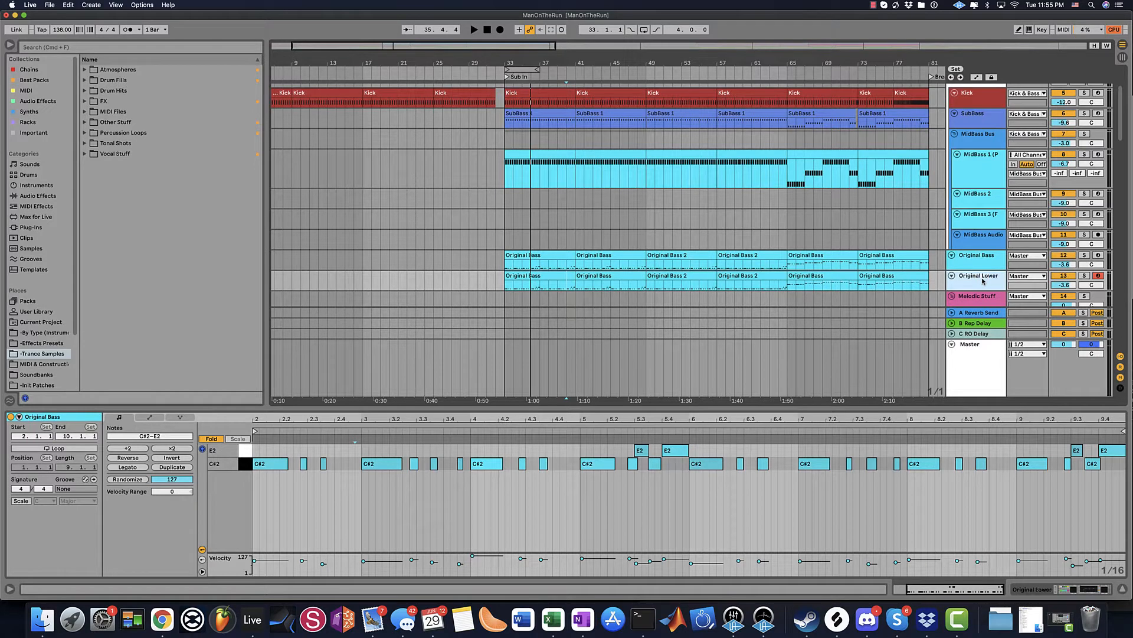
- Transpose all notes of the bar 33 Original Bass clip up one octave and duplicate the clip through bar 65
left_click(543, 257)
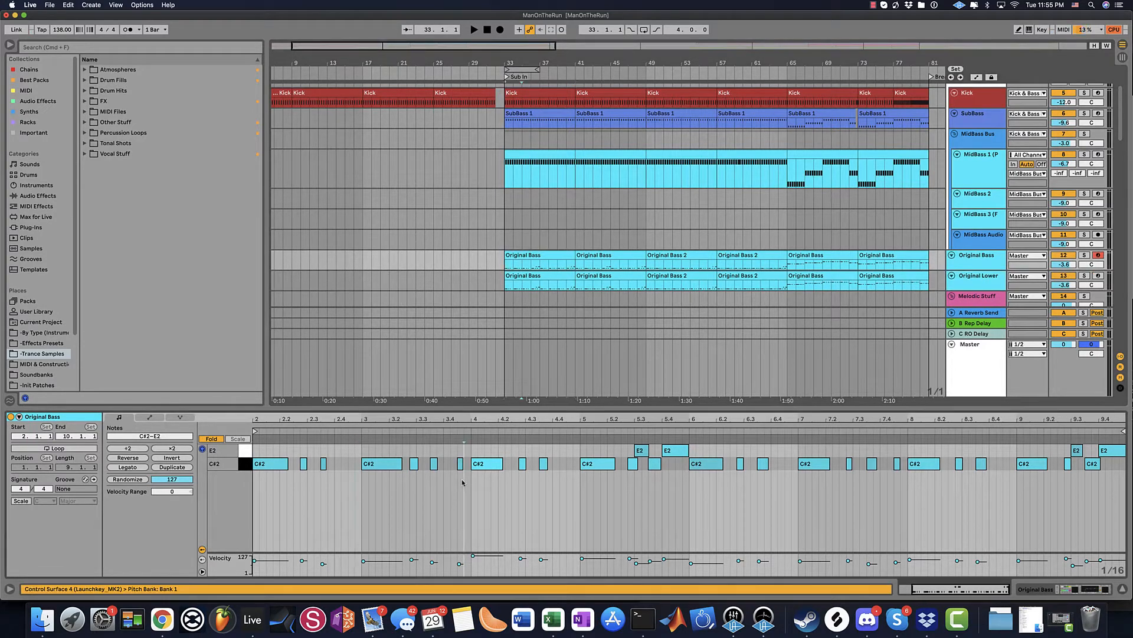
key("super+a")
key("shift+Up")
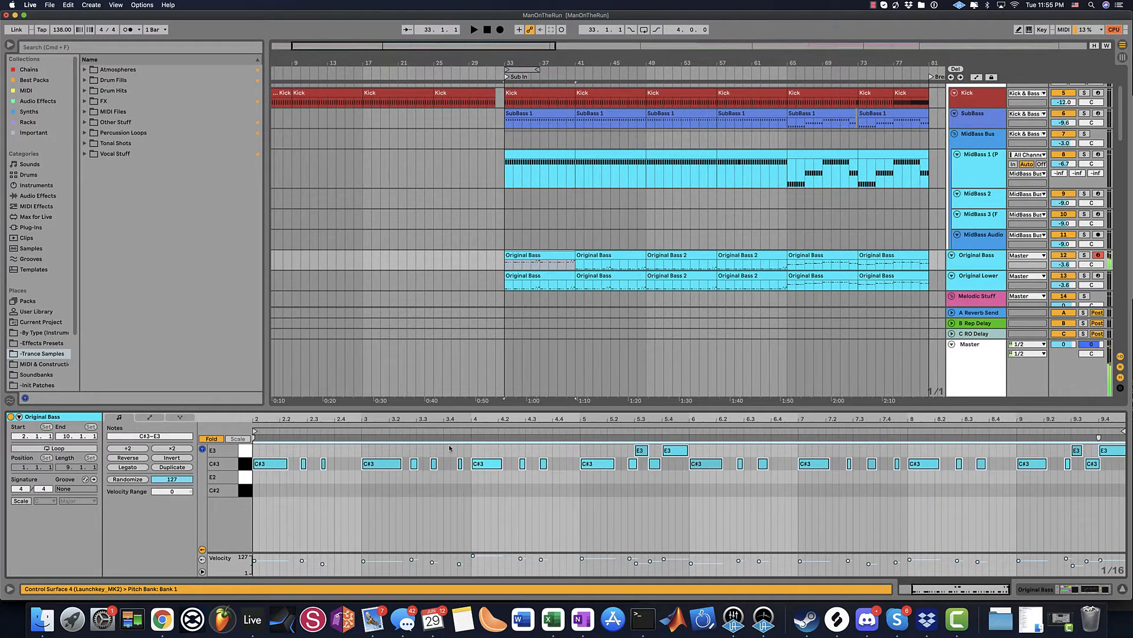
left_click(555, 255)
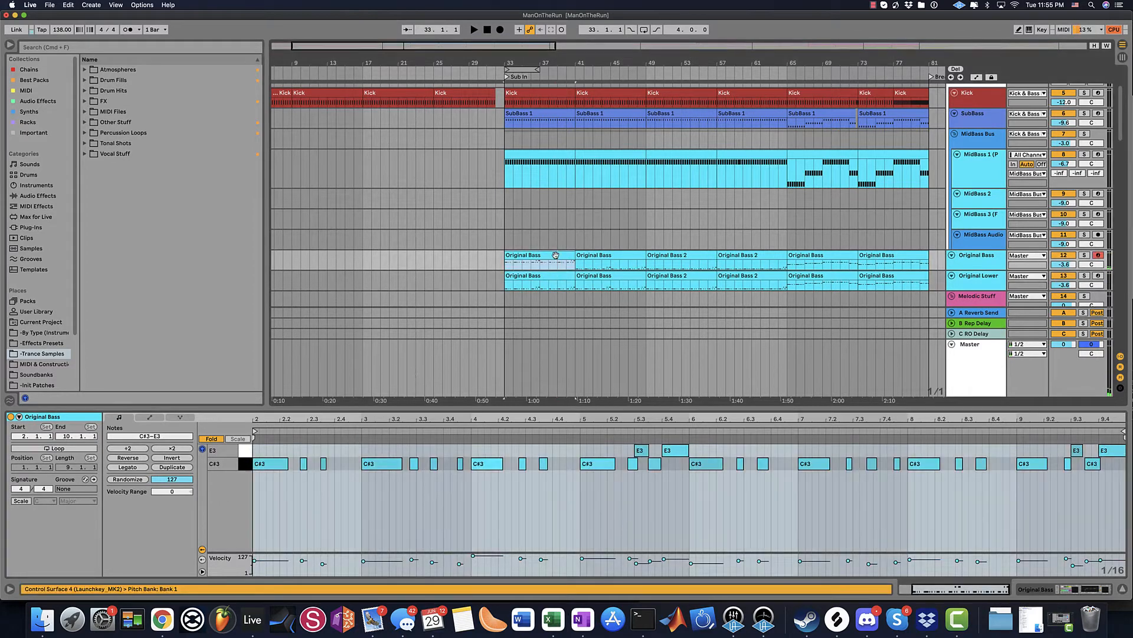
key("super+d")
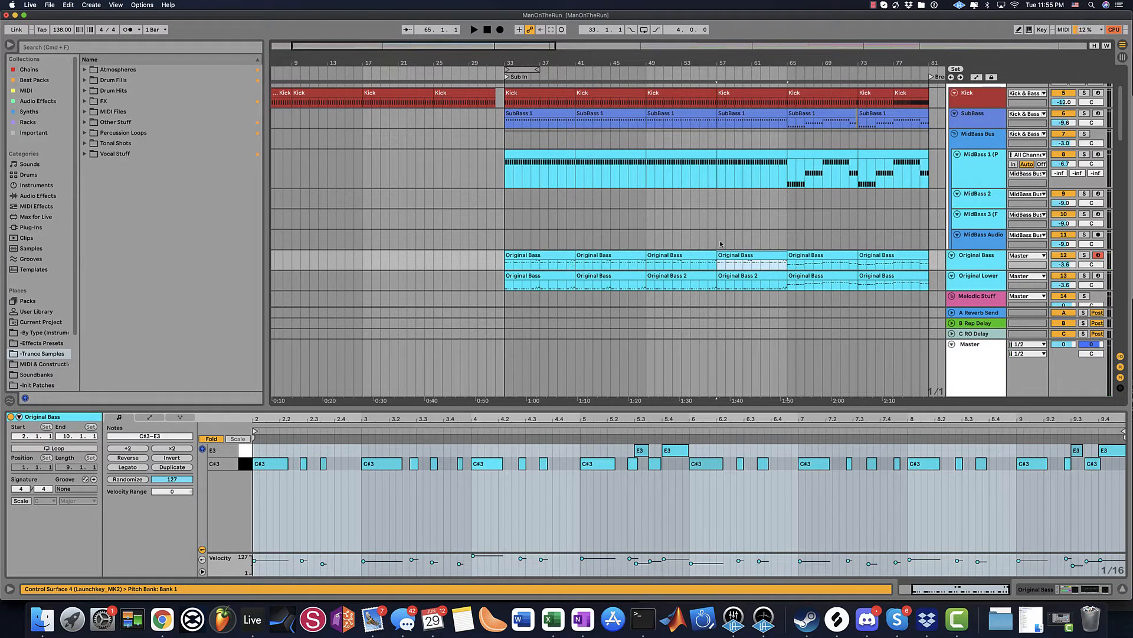
- Play the arrangement from bar 33 and lower the Original Bass track volume to -7.7 dB
left_click(501, 234)
key("space")
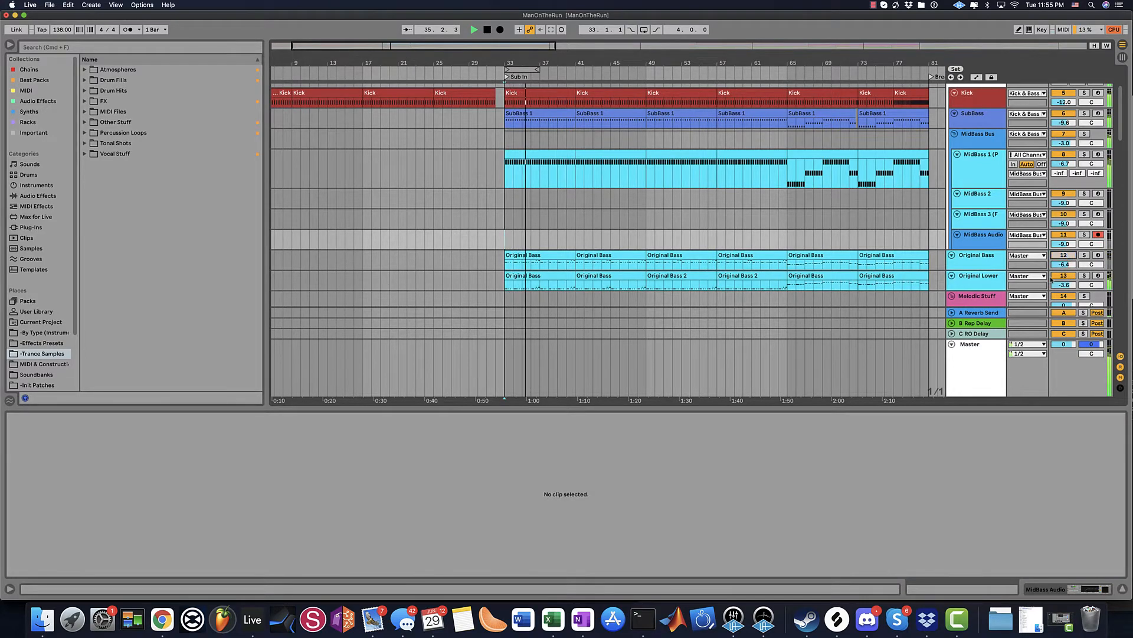
left_click(1063, 255)
left_click_drag(1063, 264, 1064, 274)
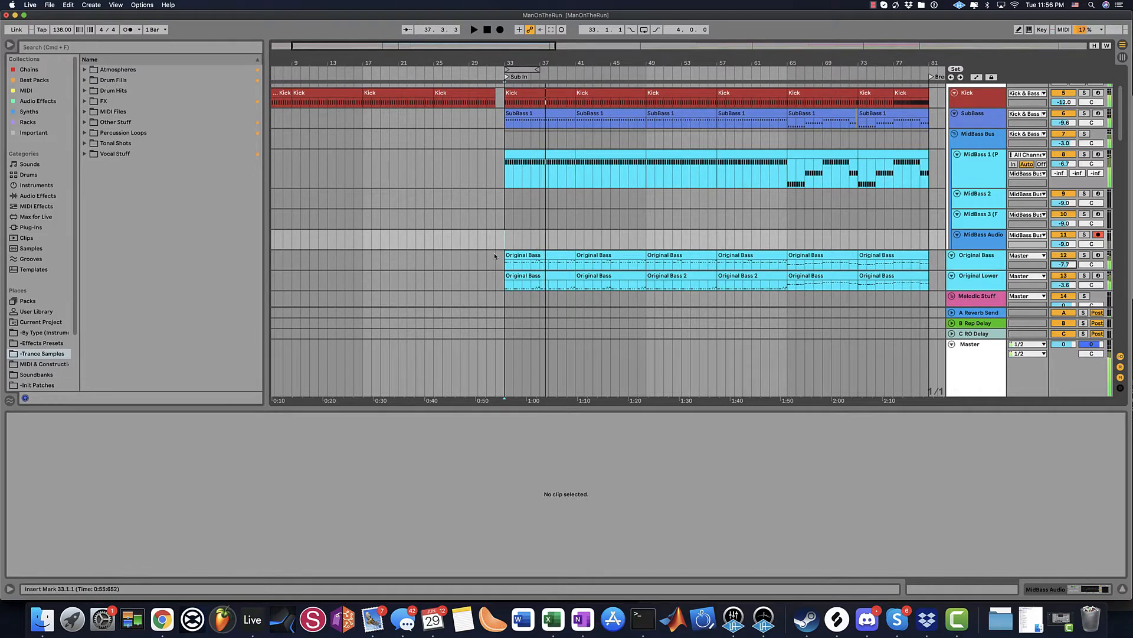
- Deactivate the E3 notes in the Original Bass clip at bar 33
left_click(526, 260)
left_click_drag(608, 450, 1125, 449)
key("Right")
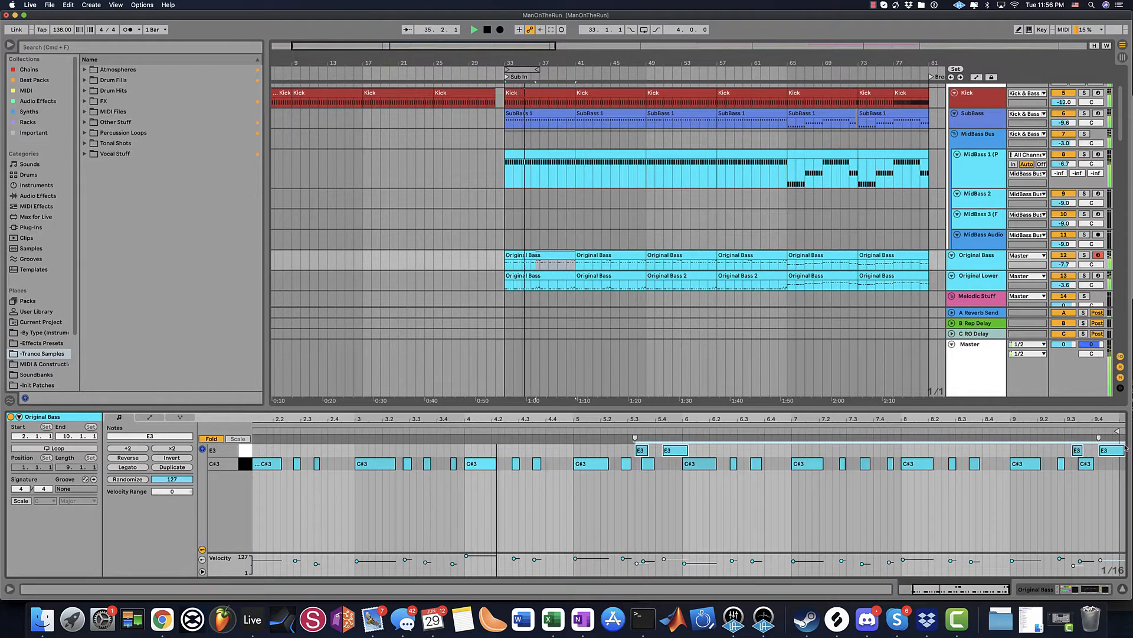
key("Left")
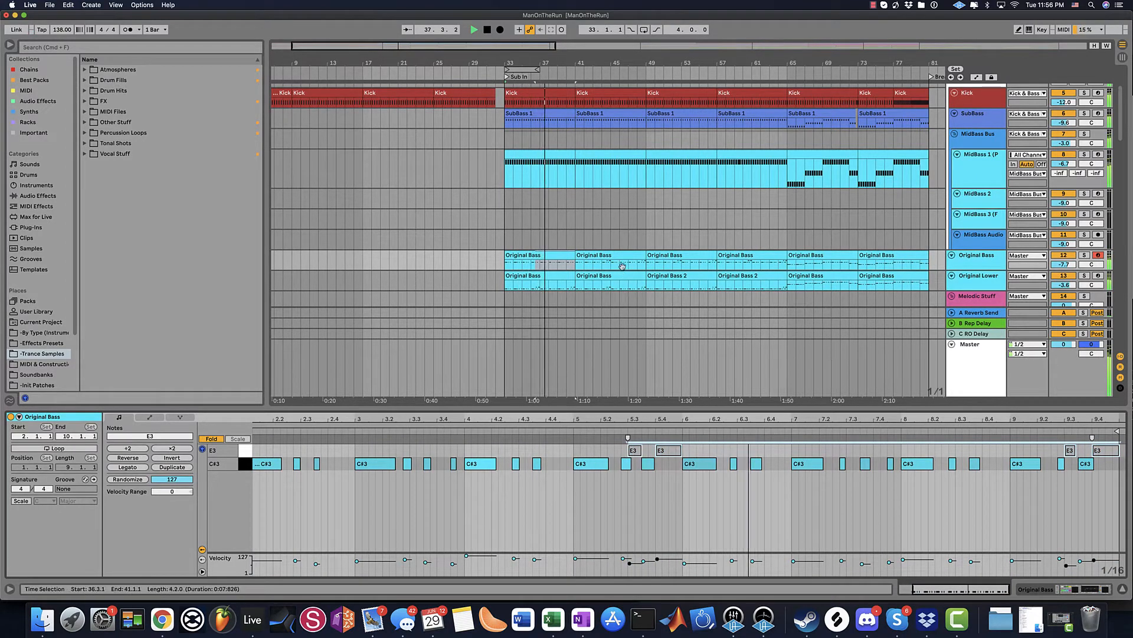
- Deactivate the E3 notes in the bar 41 Original Bass clip and duplicate that clip over bars 49–65
left_click(586, 453)
key("super+a")
left_click_drag(586, 453, 1111, 448)
key("0")
left_click(631, 256)
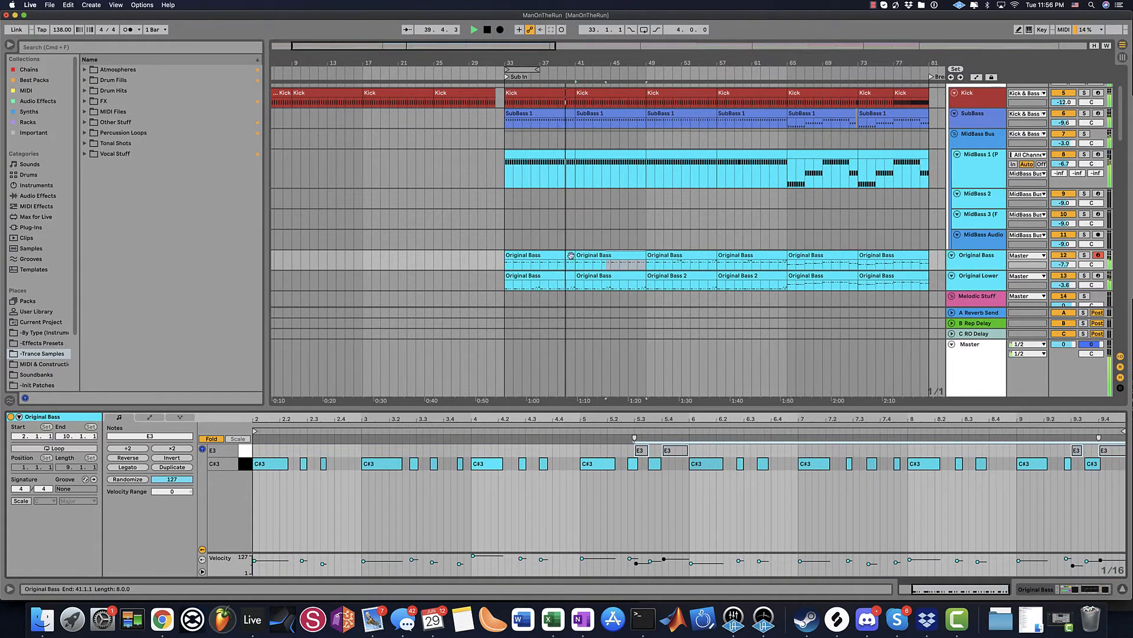
key("super+d")
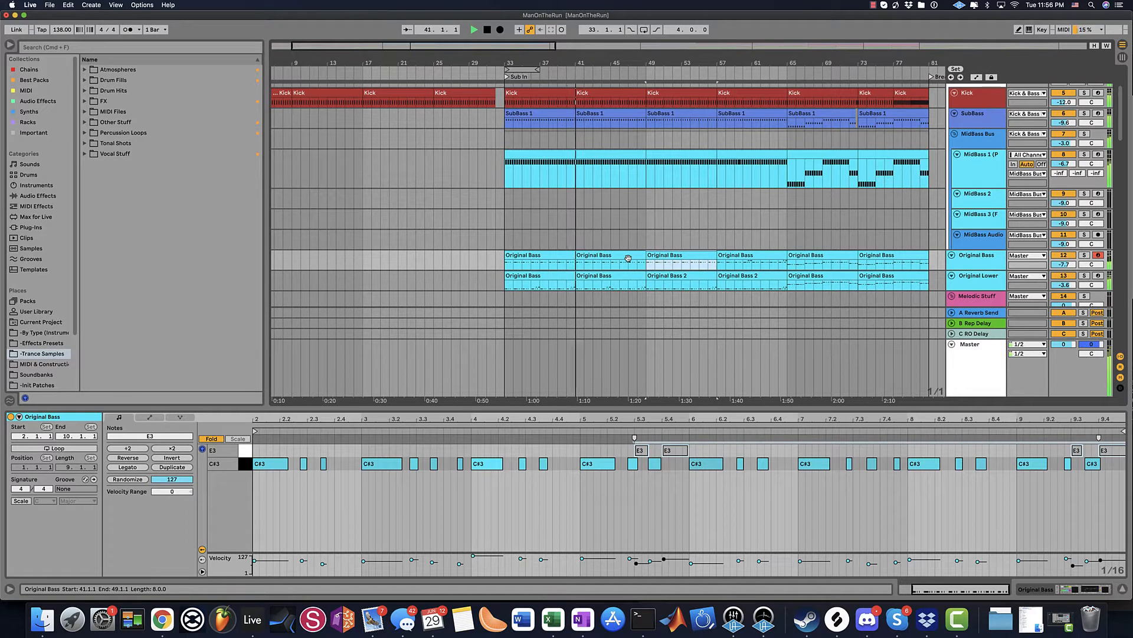
- Transpose the bar 65 clip on Original Lower down one octave and duplicate it to bar 73
left_click(808, 274)
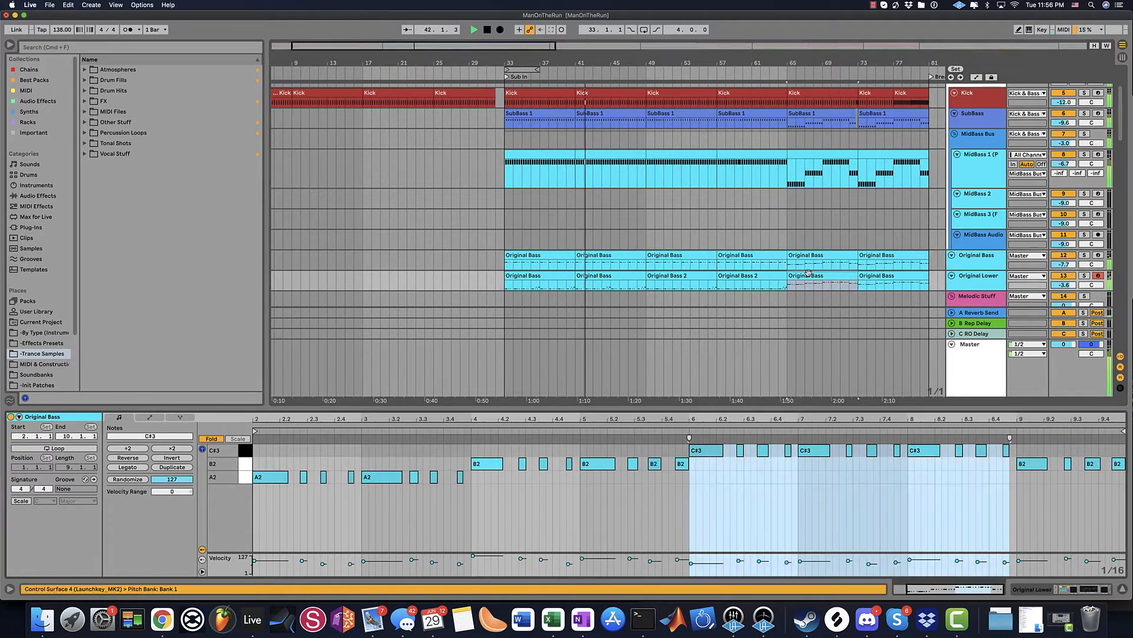
left_click(749, 521)
key("super+a")
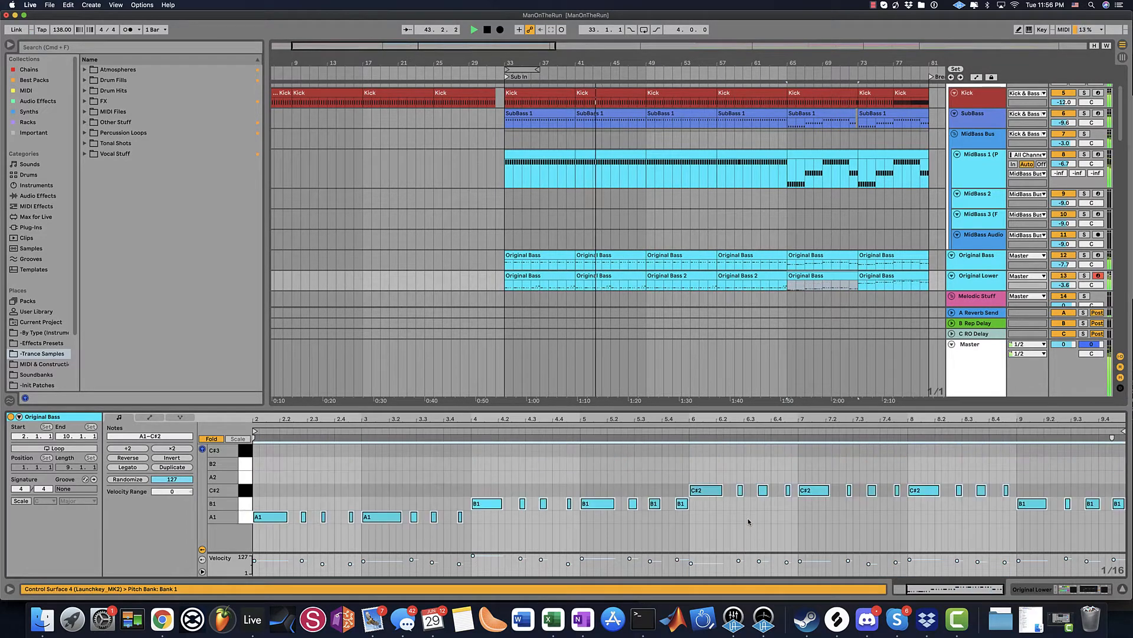
key("shift+Down")
left_click(777, 293)
left_click(815, 276)
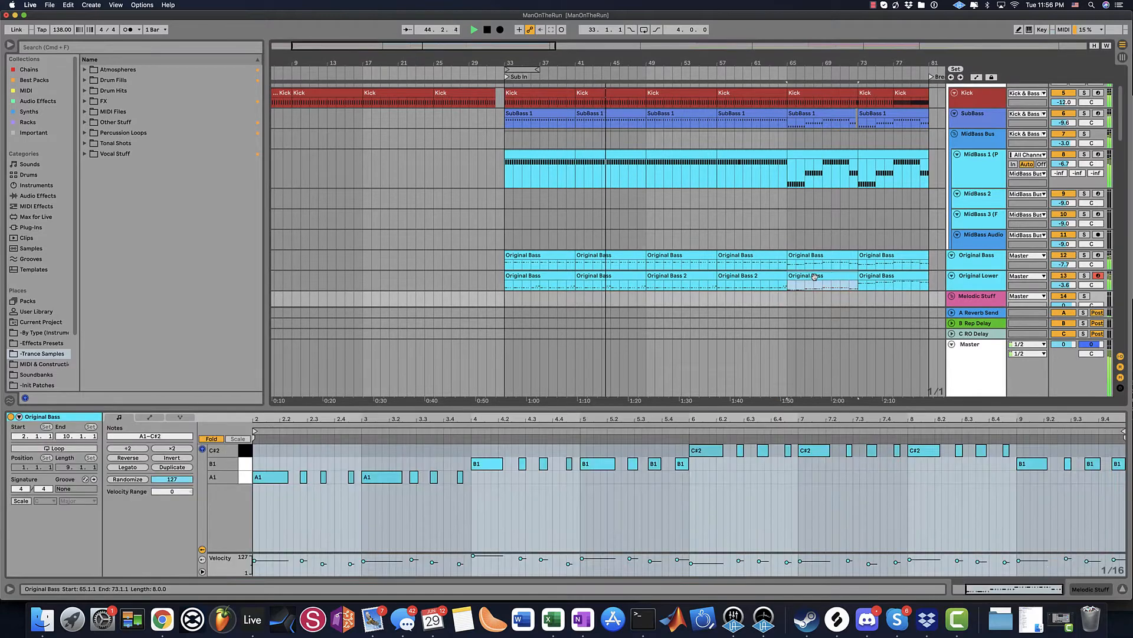
left_click(839, 313)
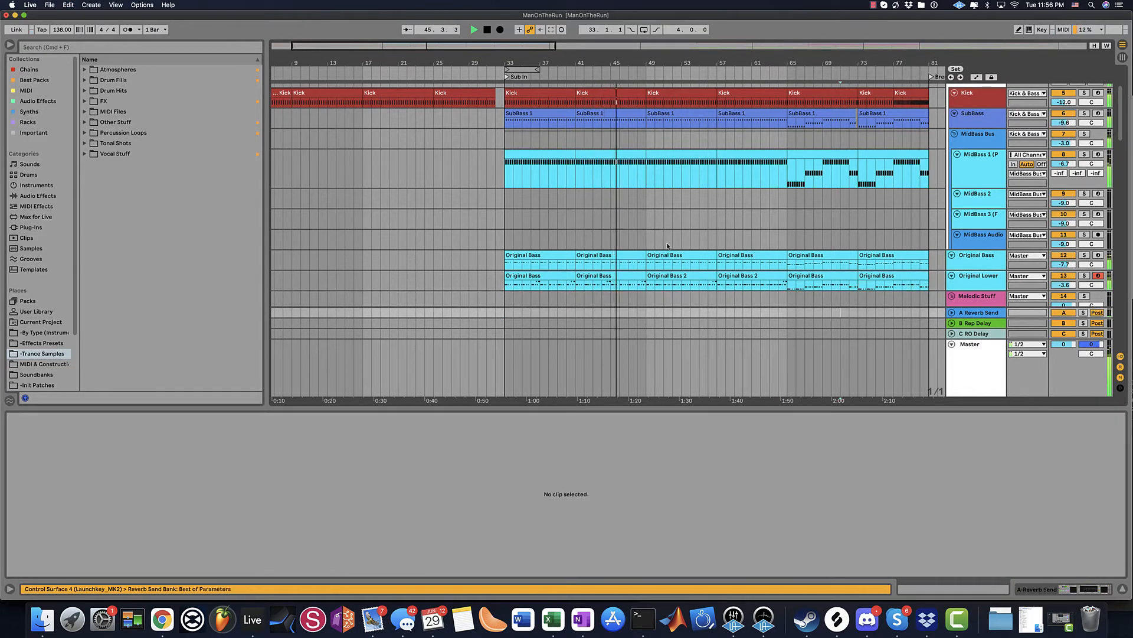
- Check the filter cutoff automation on MidBass 1 during playback
left_click(955, 183)
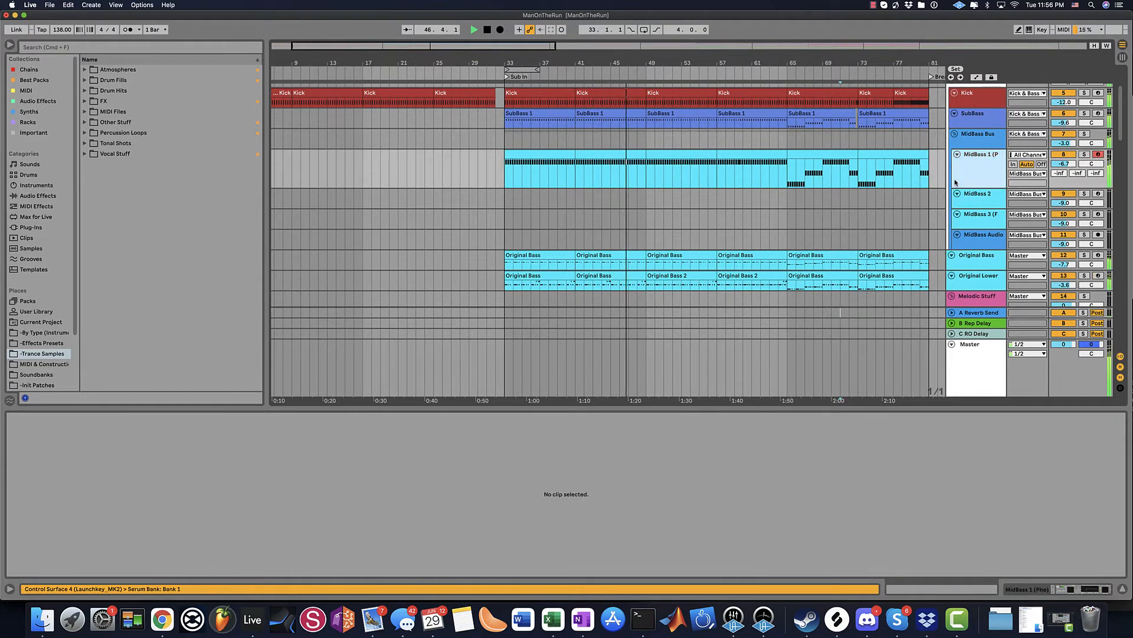
key("a")
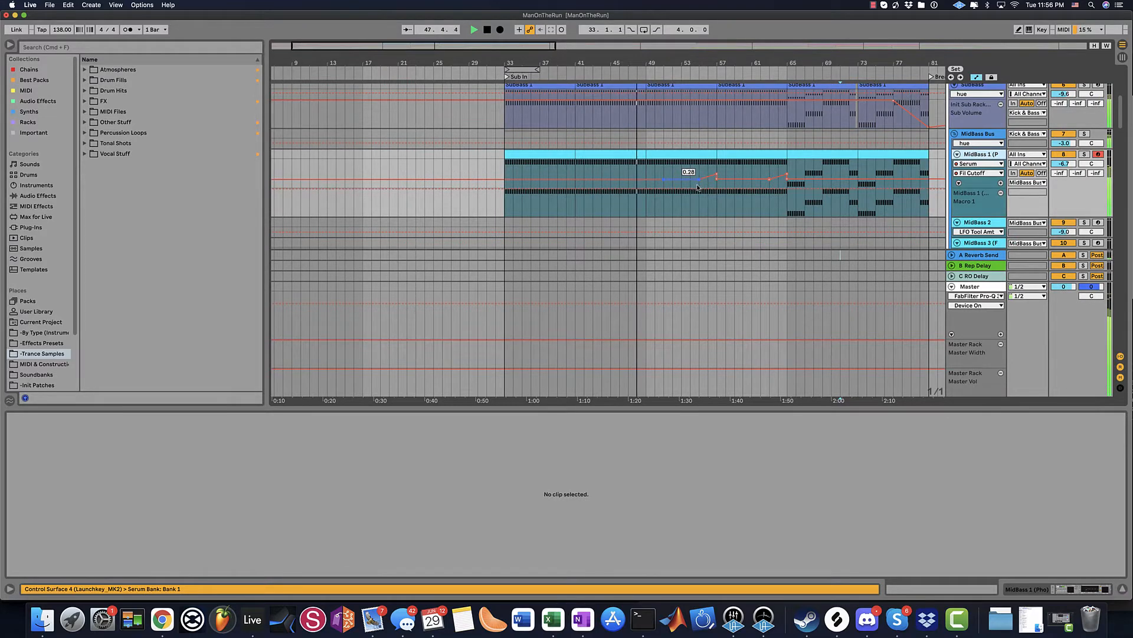
key("a")
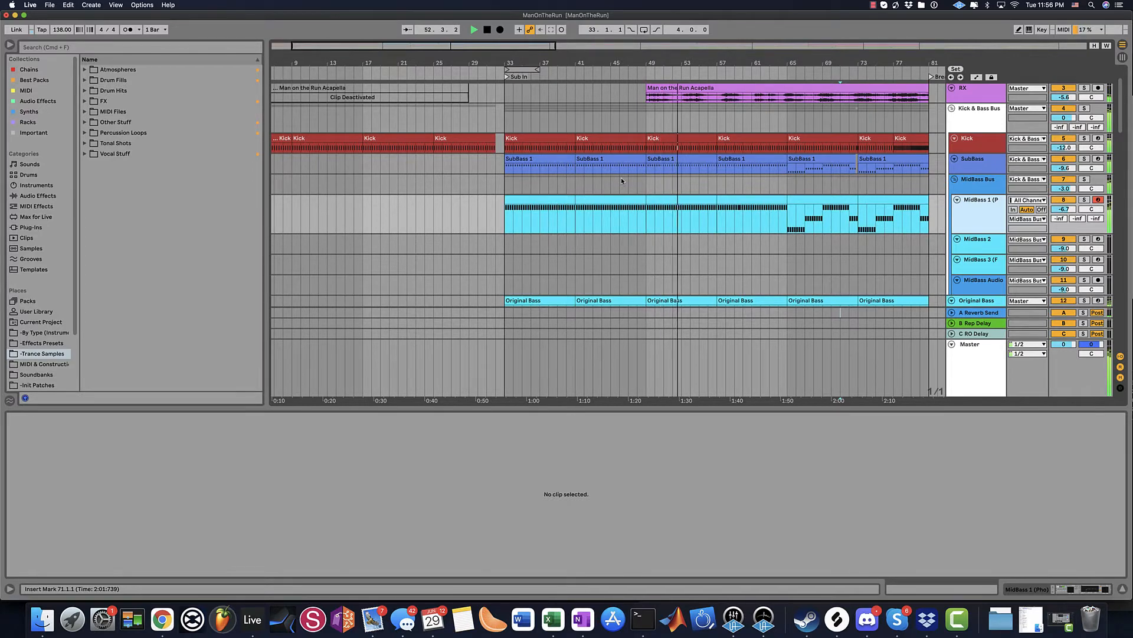
- Lower the Original Lower track volume to -4.6 dB
scroll(621, 178, "down", 5)
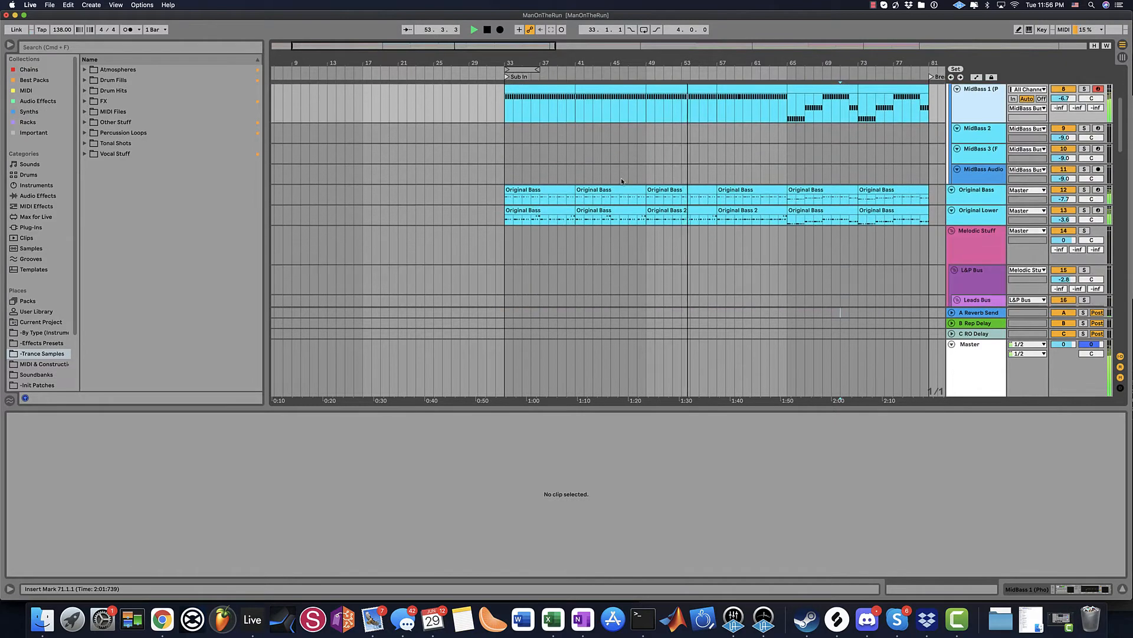
left_click_drag(1064, 219, 1063, 223)
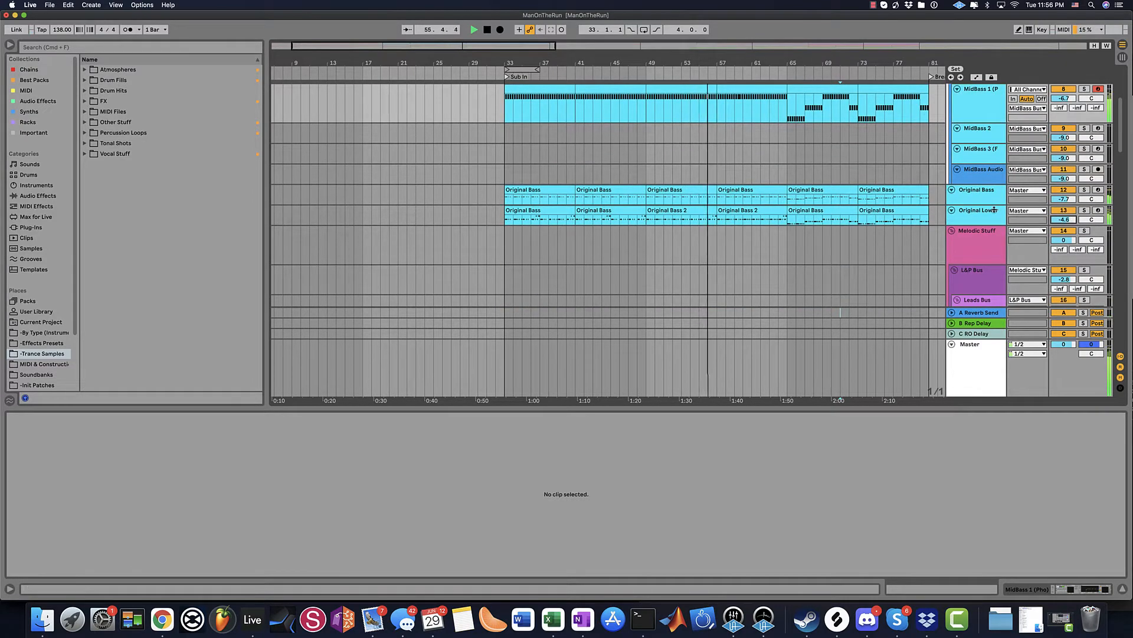
key("a")
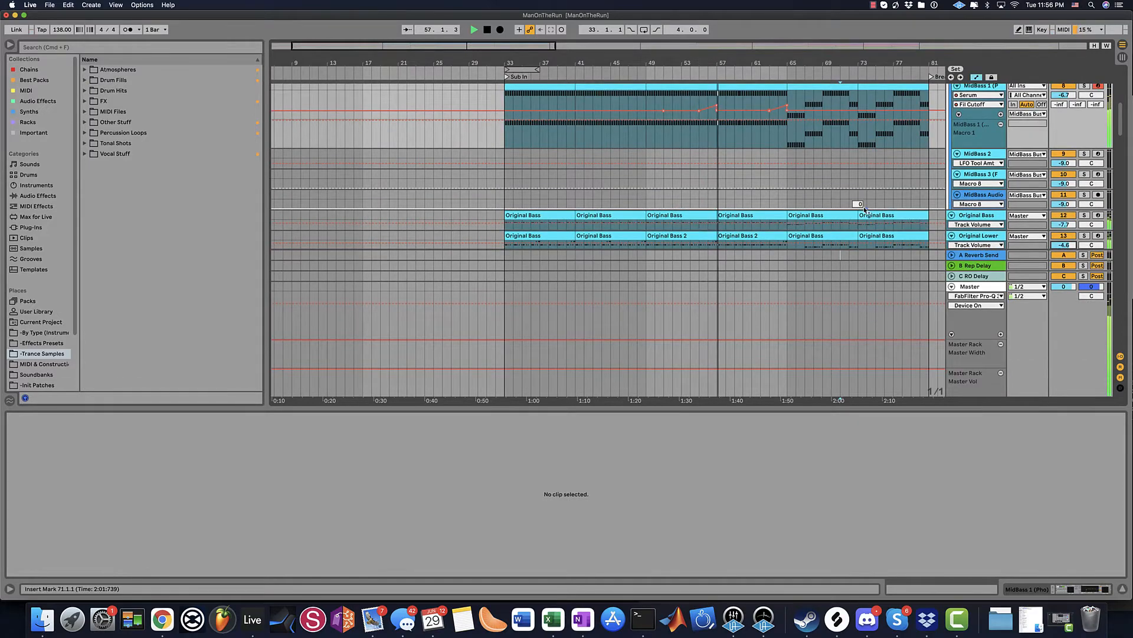
key("a")
- Activate the Uplifting Clap clip at bar 57 and trim its start to bar 61
scroll(863, 209, "up", 5)
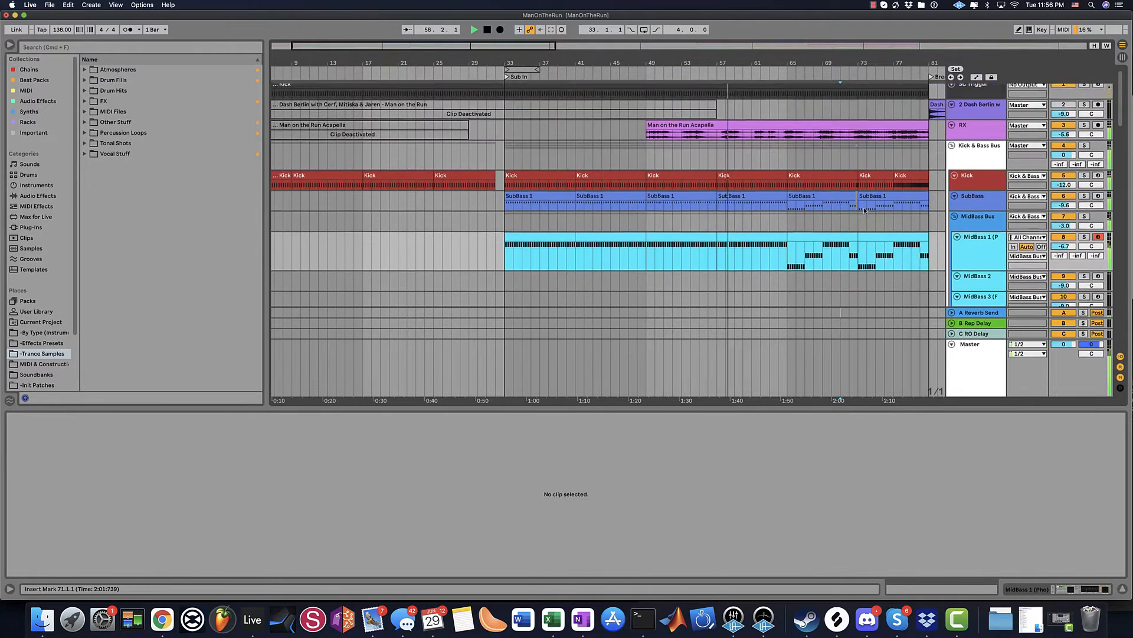
scroll(863, 210, "down", 6)
scroll(861, 209, "down", 15)
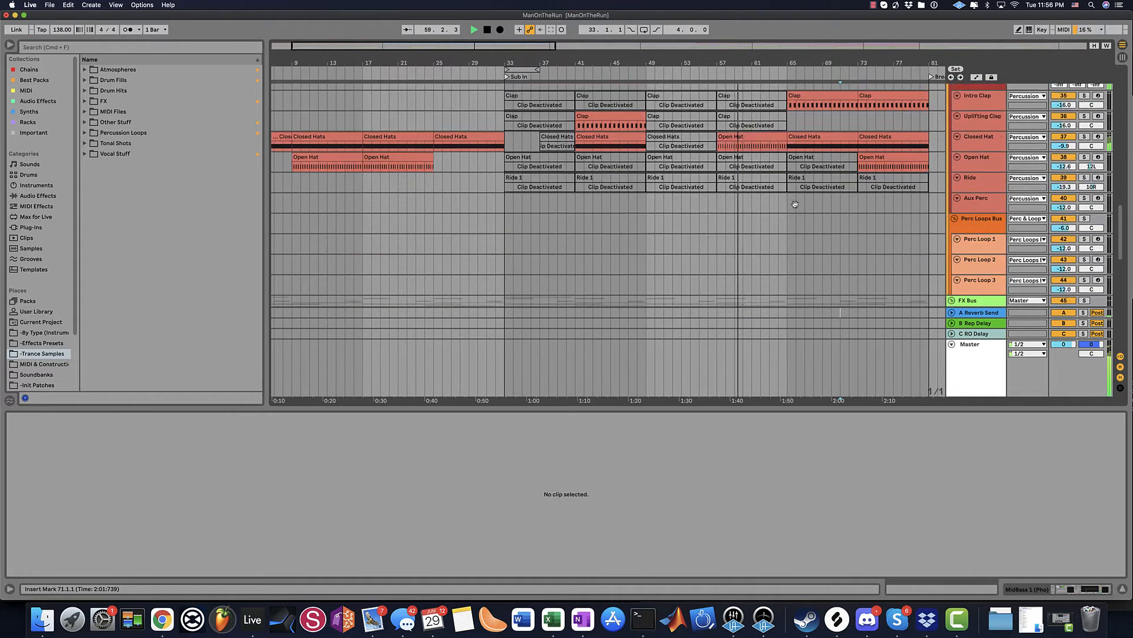
left_click(742, 148)
key("0")
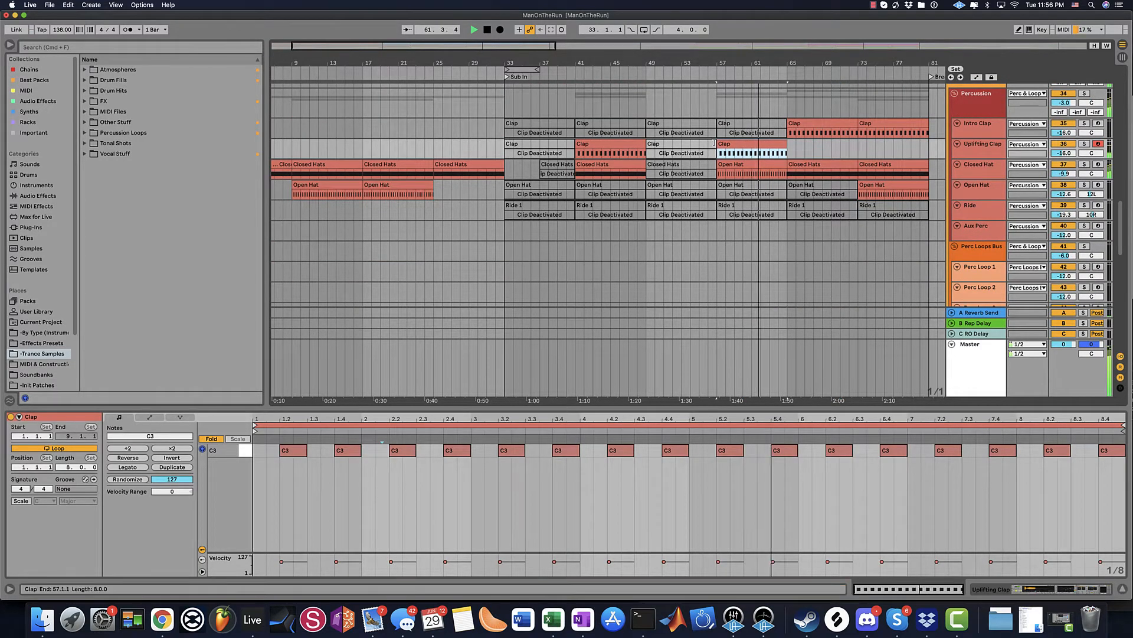
left_click_drag(719, 144, 753, 144)
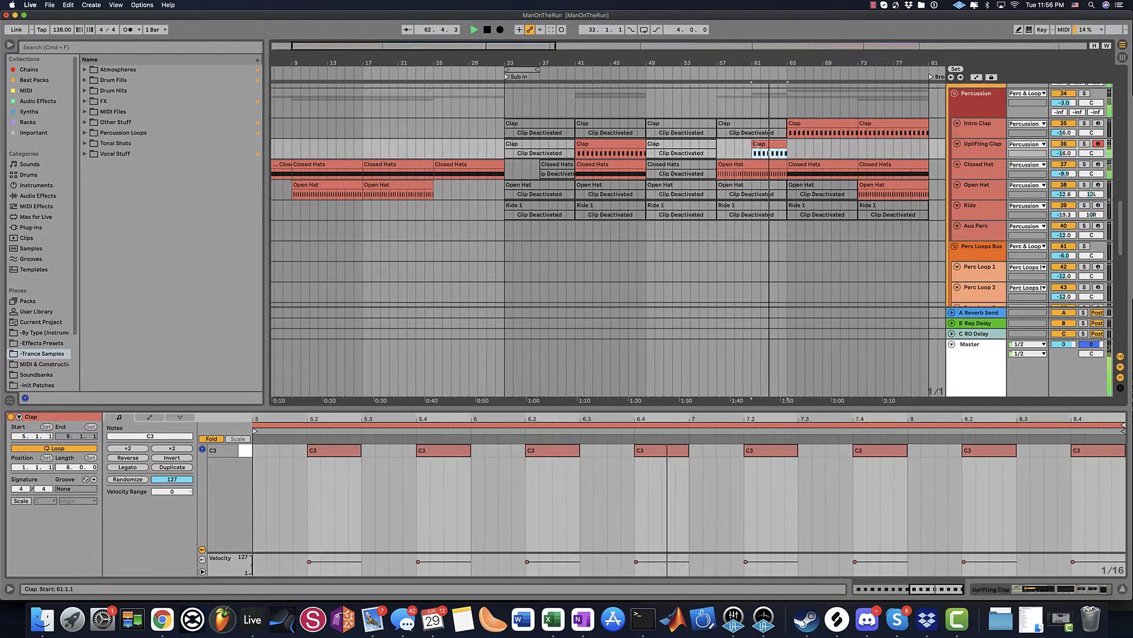
- Try repeating the Uplifting Clap pattern over bars 65–81, and delete those copies
key("ctrl+d")
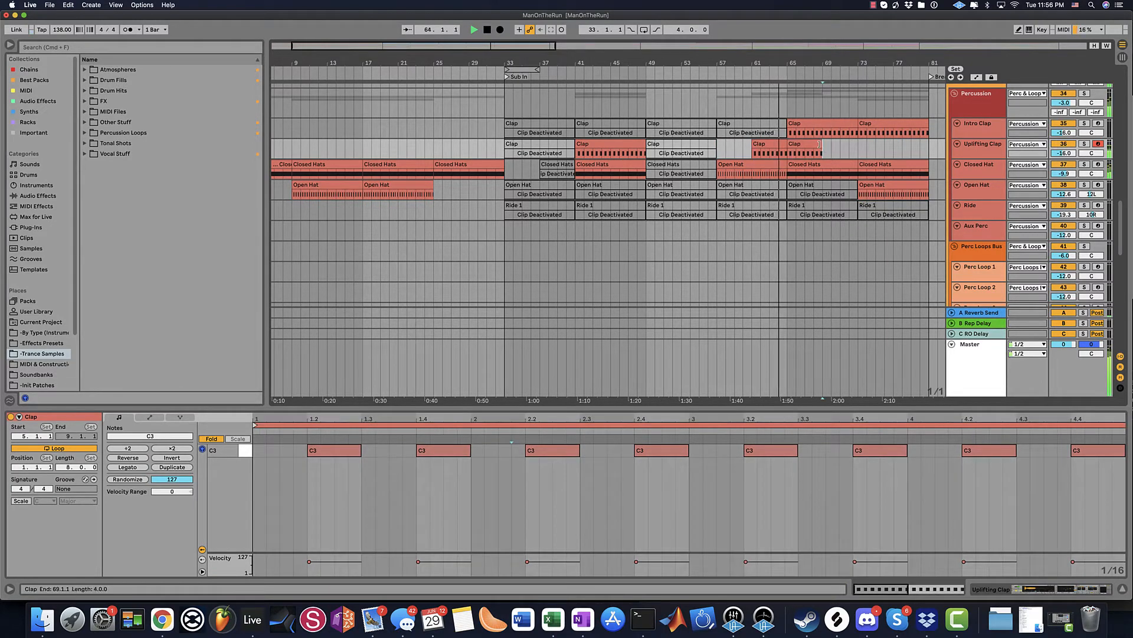
left_click_drag(824, 147, 859, 148)
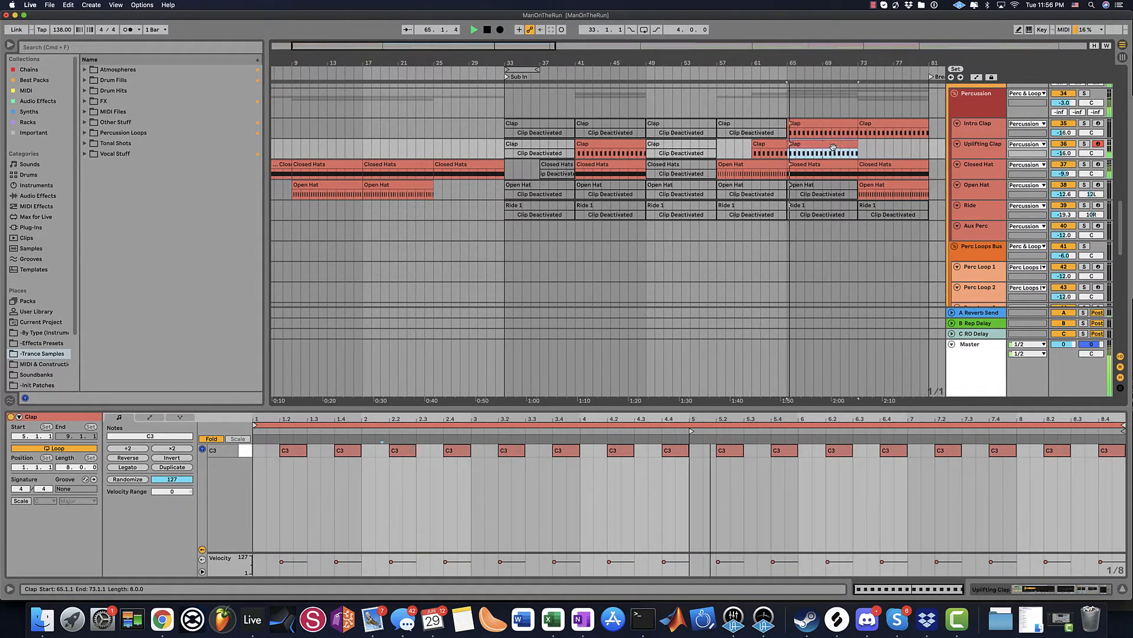
key("super+d")
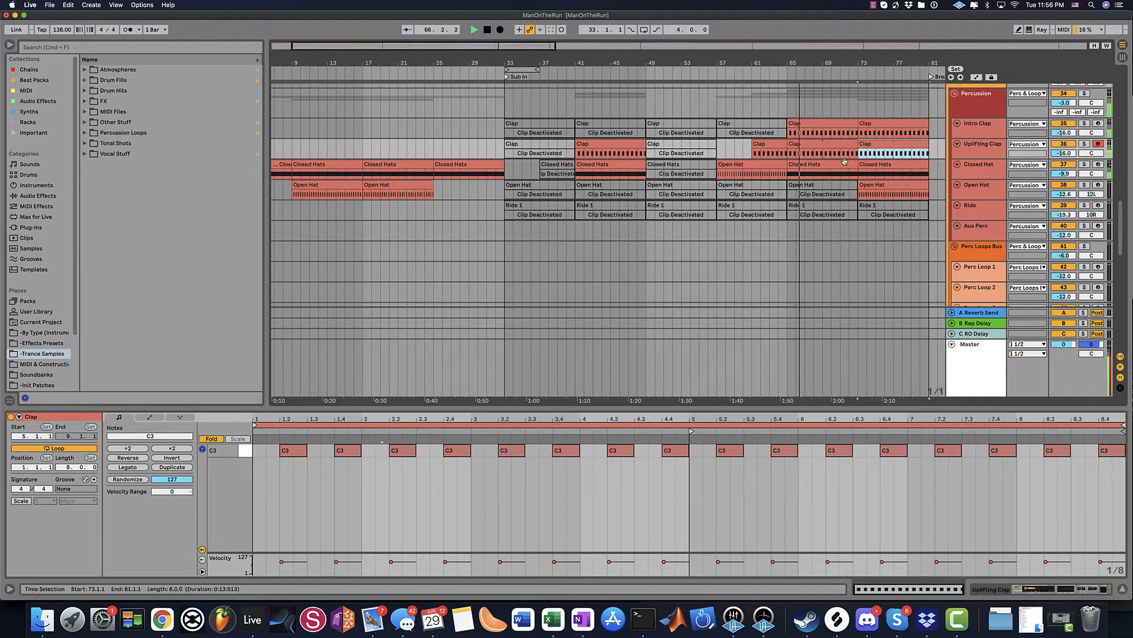
left_click(833, 147)
key("Delete")
left_click(870, 146)
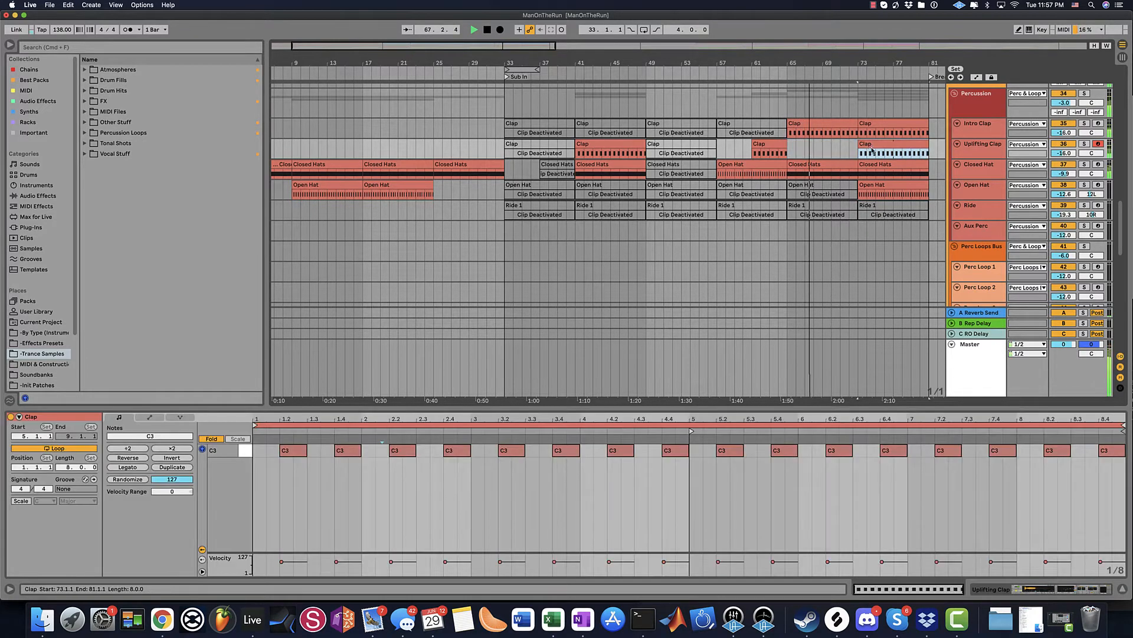
key("Delete")
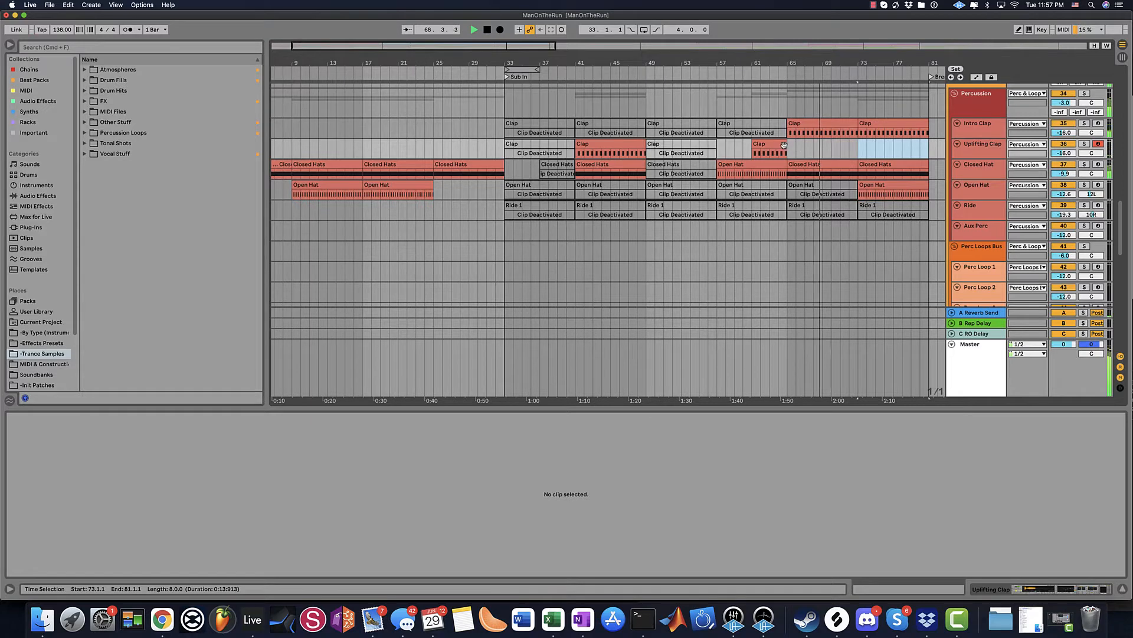
- Deactivate the Uplifting Clap clips at bars 41 and 61, activate the Intro Clap clips at bars 41 and 57 instead, and play from bar 57
left_click(776, 146)
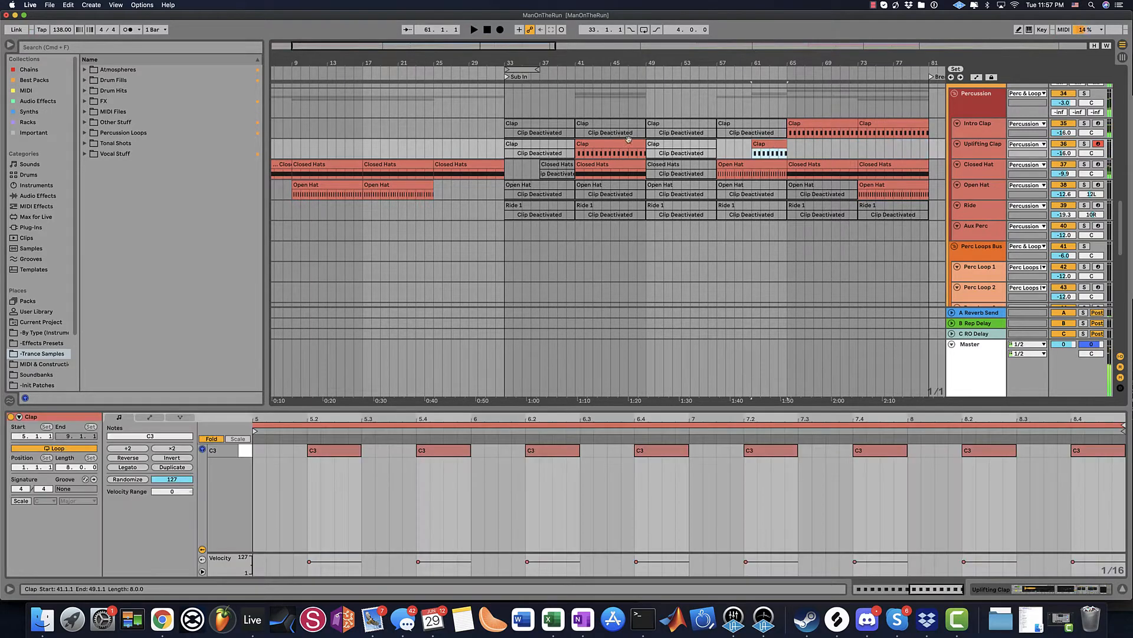
key("0")
left_click(628, 142)
key("0")
left_click(618, 124)
key("0")
left_click(758, 123)
key("0")
key("space")
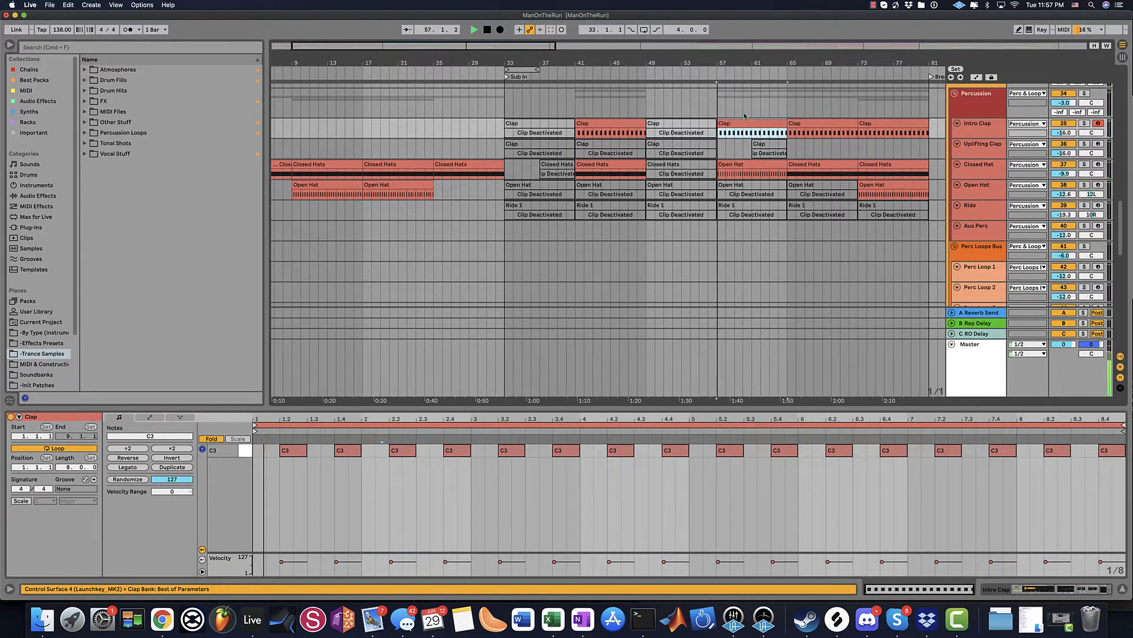
- Try trimming the start of the bar 57 Intro Clap clip to bar 61, and undo the trim
scroll(745, 124, "up", 7)
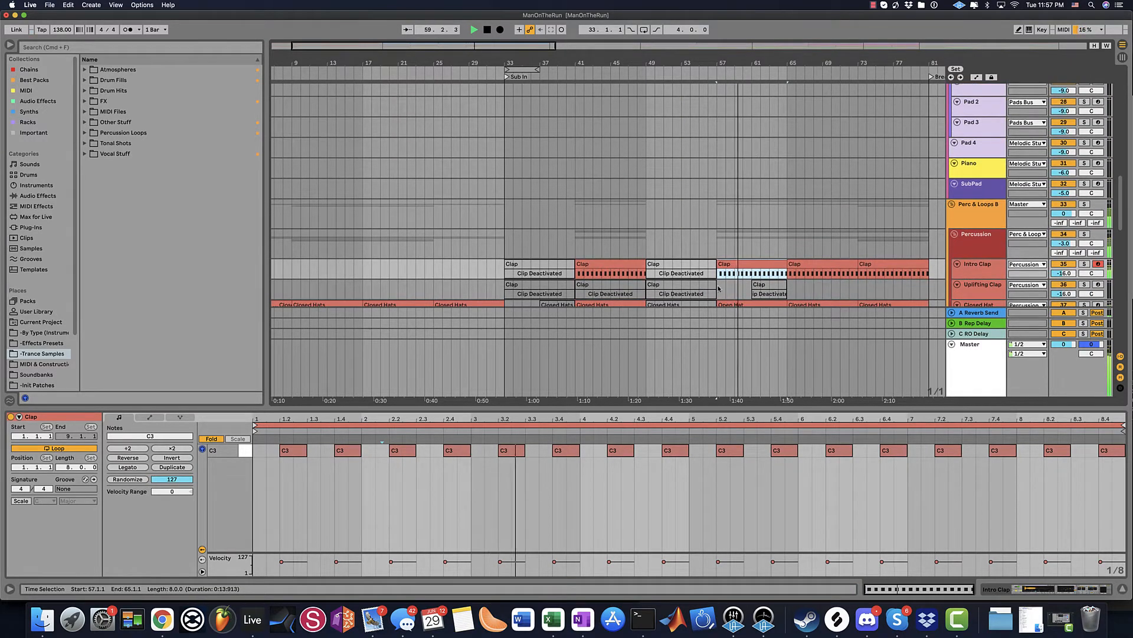
left_click_drag(718, 266, 754, 264)
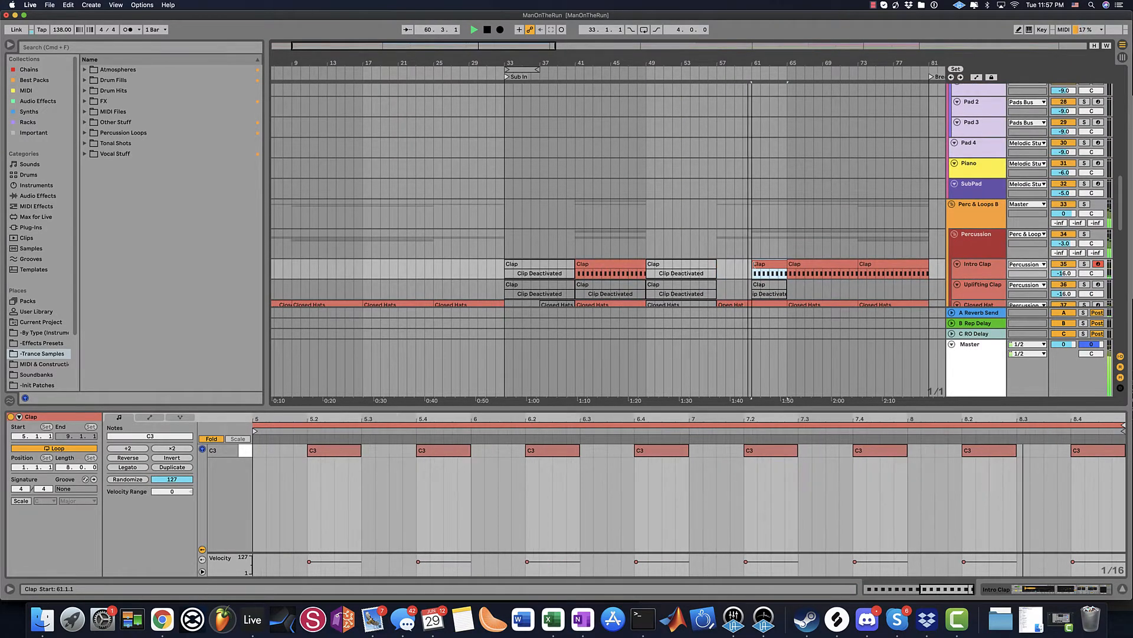
key("super+z")
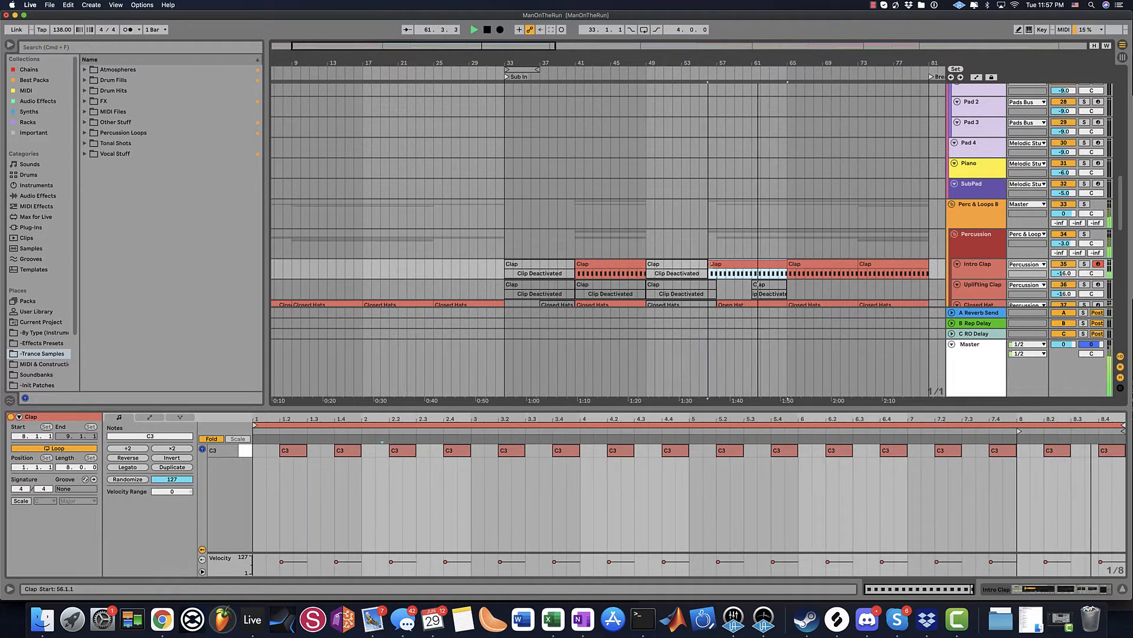
- Play the arrangement from bar 57 and inspect the MidBass 1 and SubBass clips at that bar
scroll(732, 255, "down", 3)
scroll(732, 255, "up", 15)
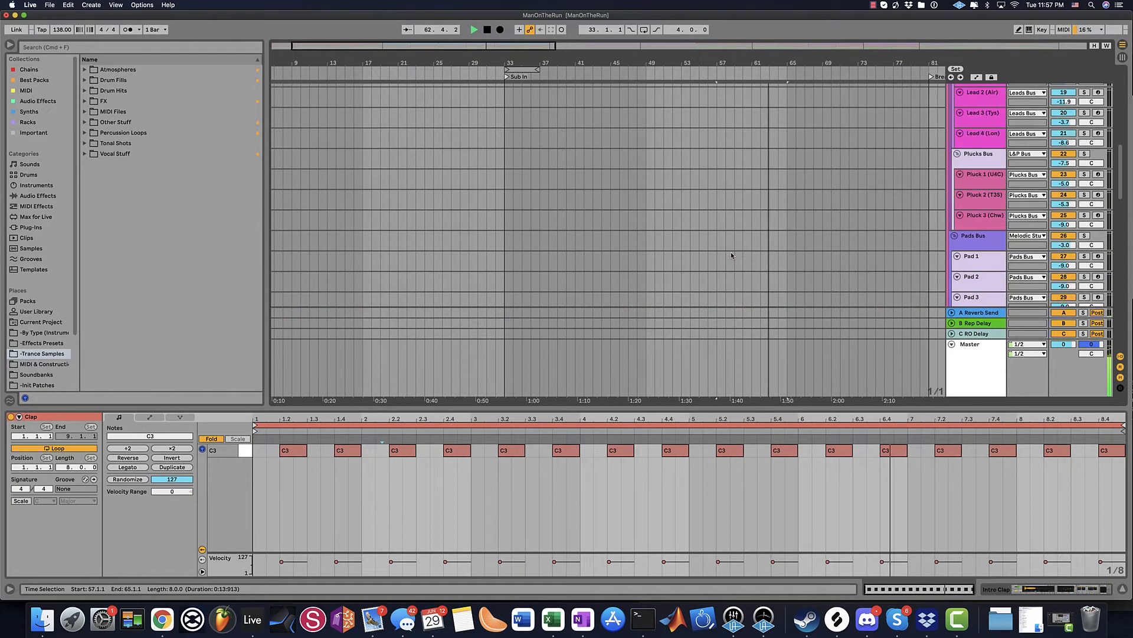
scroll(731, 255, "down", 1)
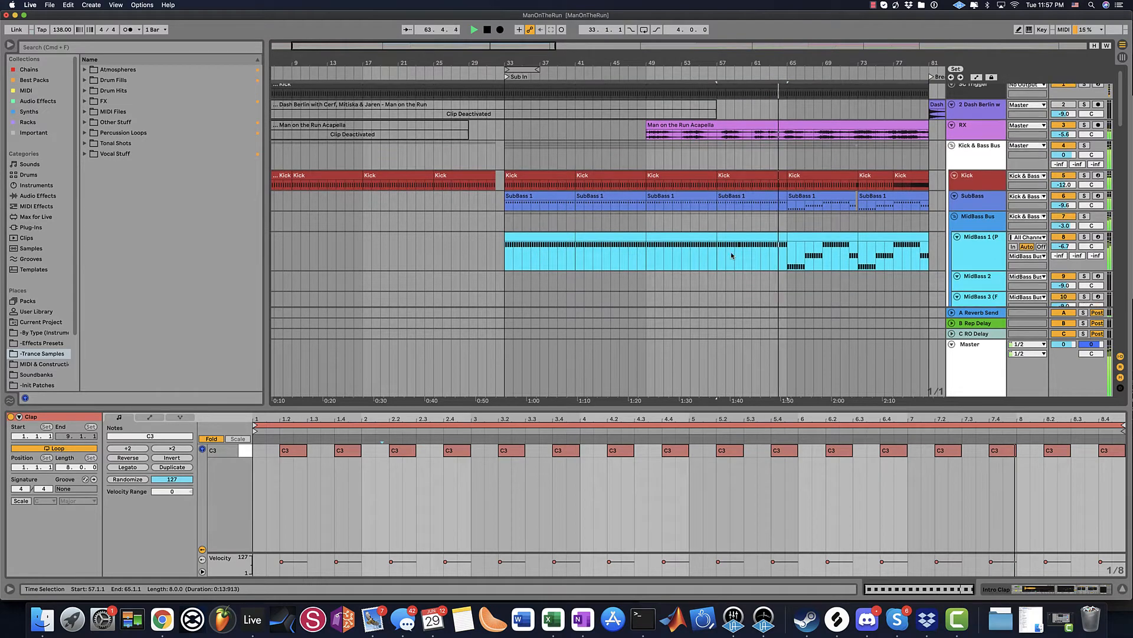
key("space")
left_click(778, 237)
left_click(776, 204)
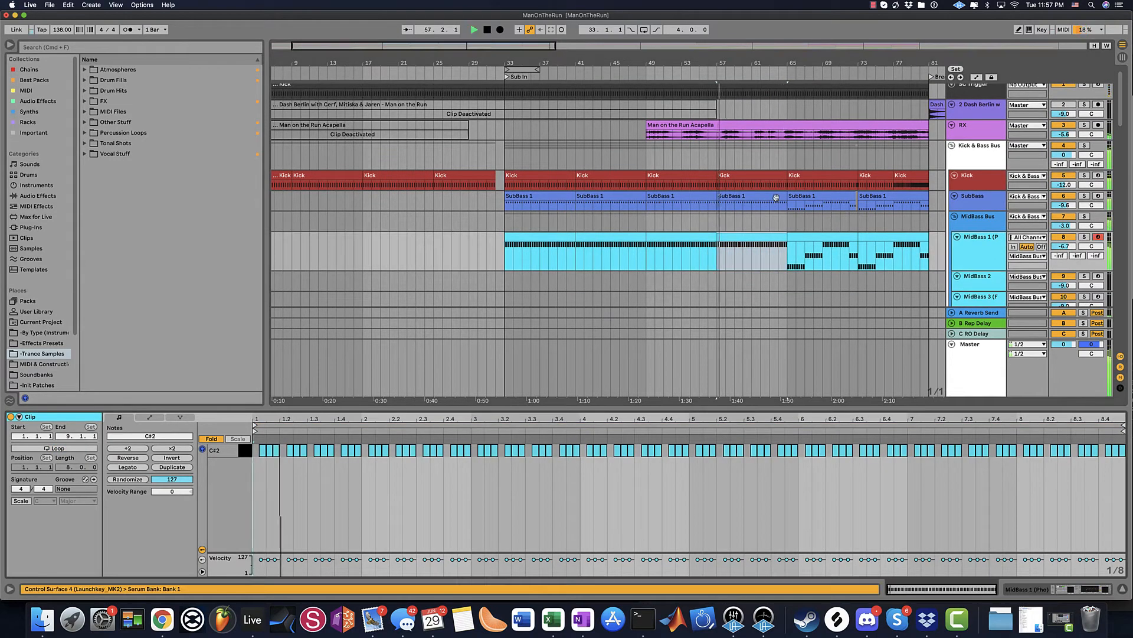
- Copy the last bar before bar 81 on the SubBass, MidBass 1, Original Bass and Original Lower tracks to bar 64
scroll(832, 183, "down", 3)
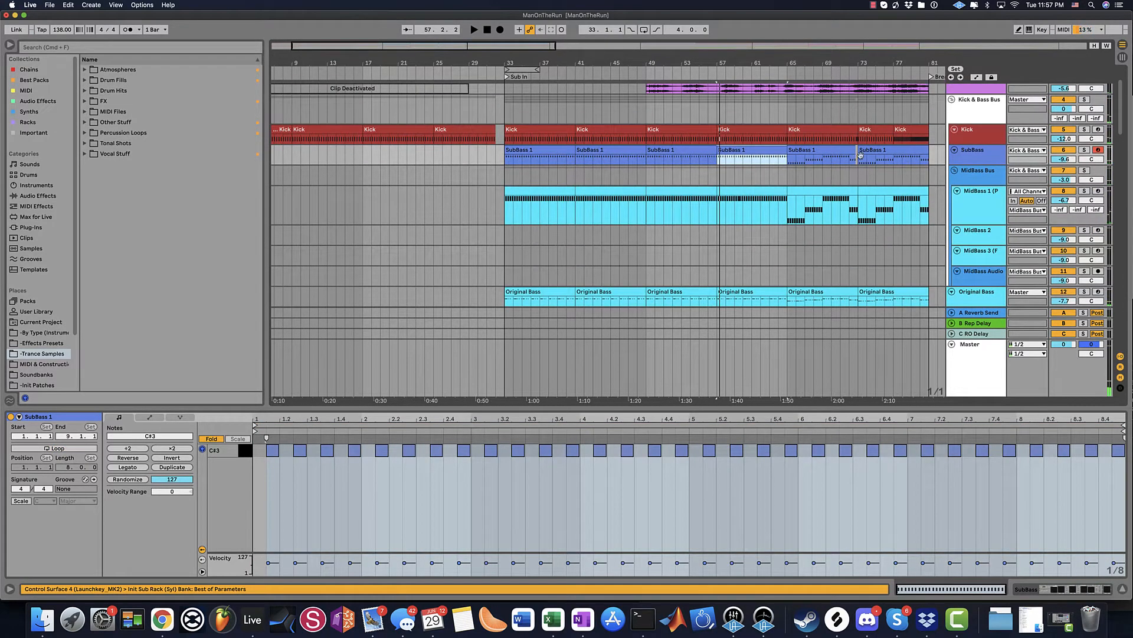
left_click_drag(919, 158, 933, 284)
left_click(780, 115)
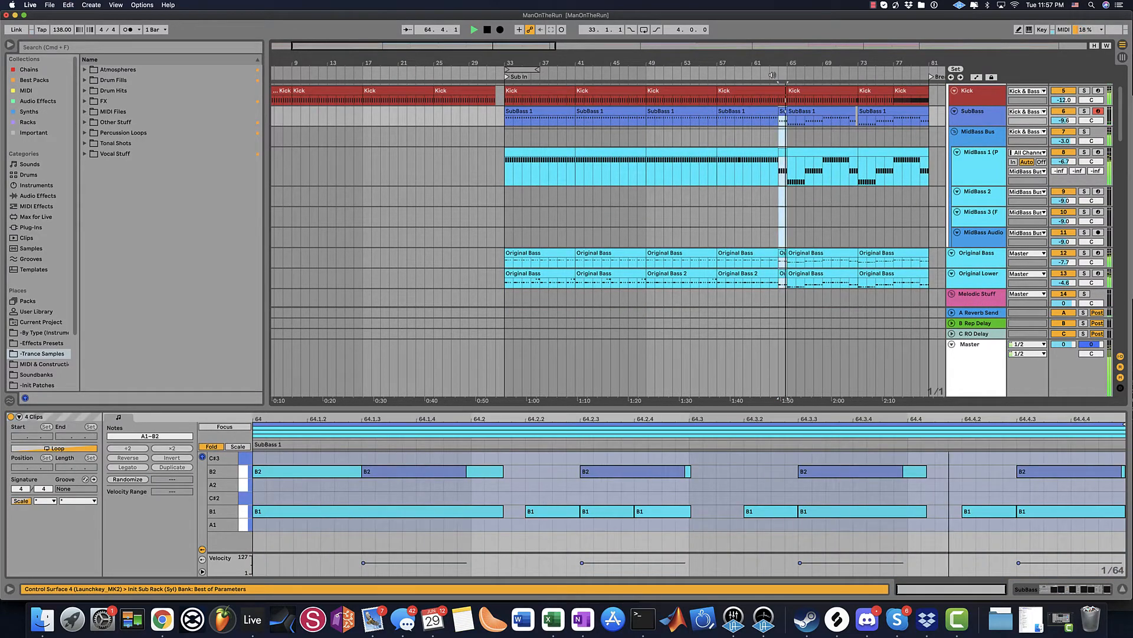
- Adjust MidBass 1's Serum filter cutoff automation around bars 64–65, using a value of about 0.38
left_click(740, 156)
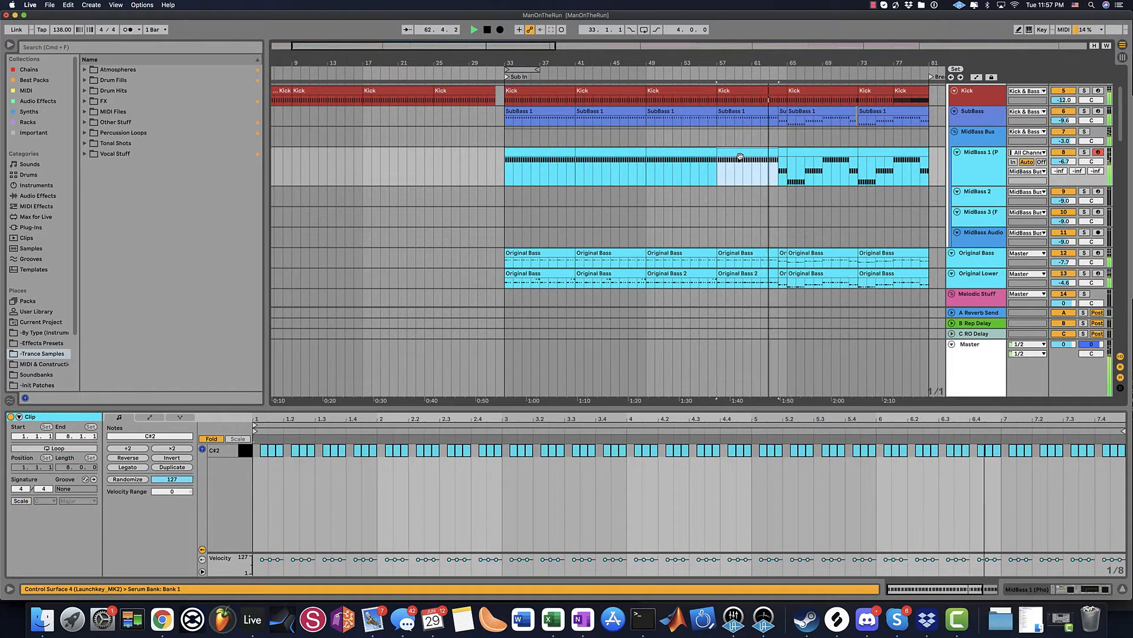
key("a")
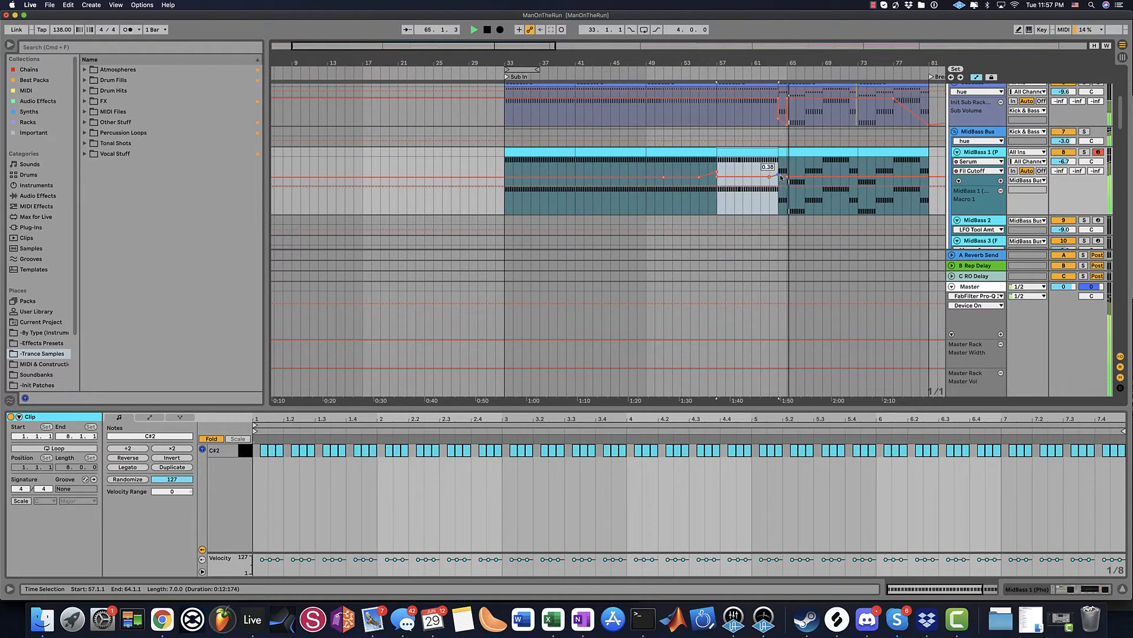
key("a")
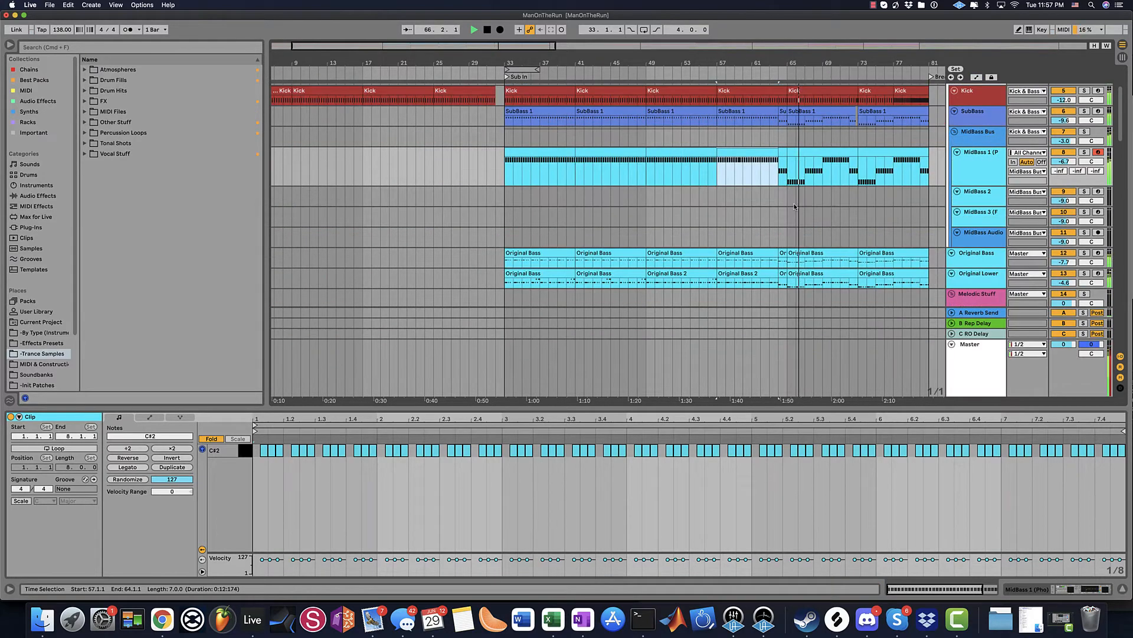
- Audition the bass section from bar 67 with the Original Lower track toggled
scroll(794, 204, "down", 4)
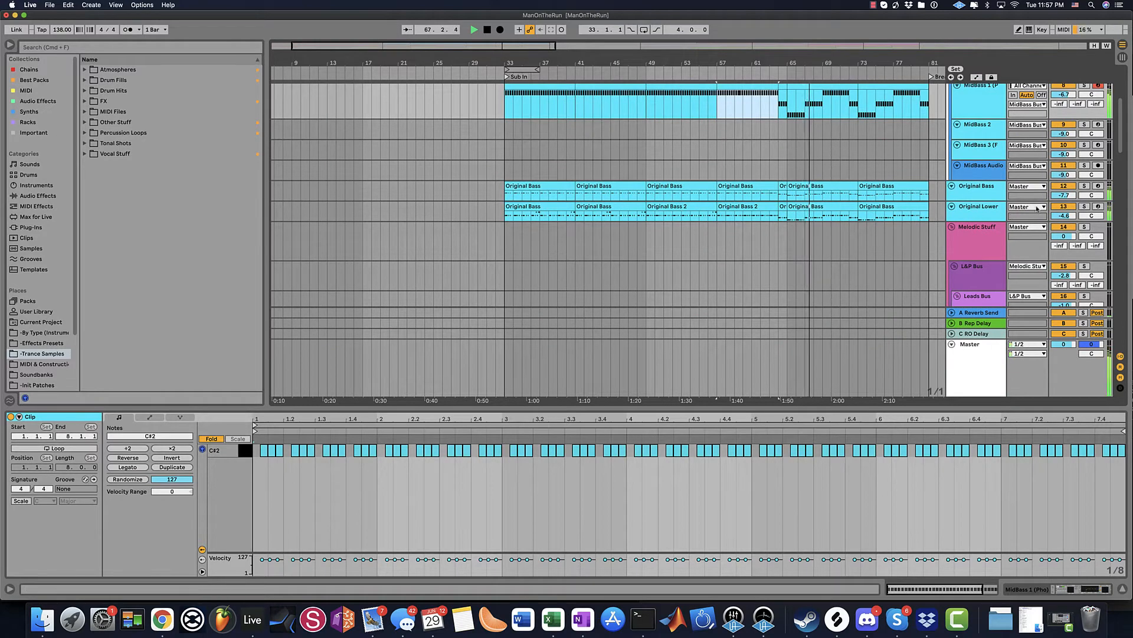
left_click(1061, 207)
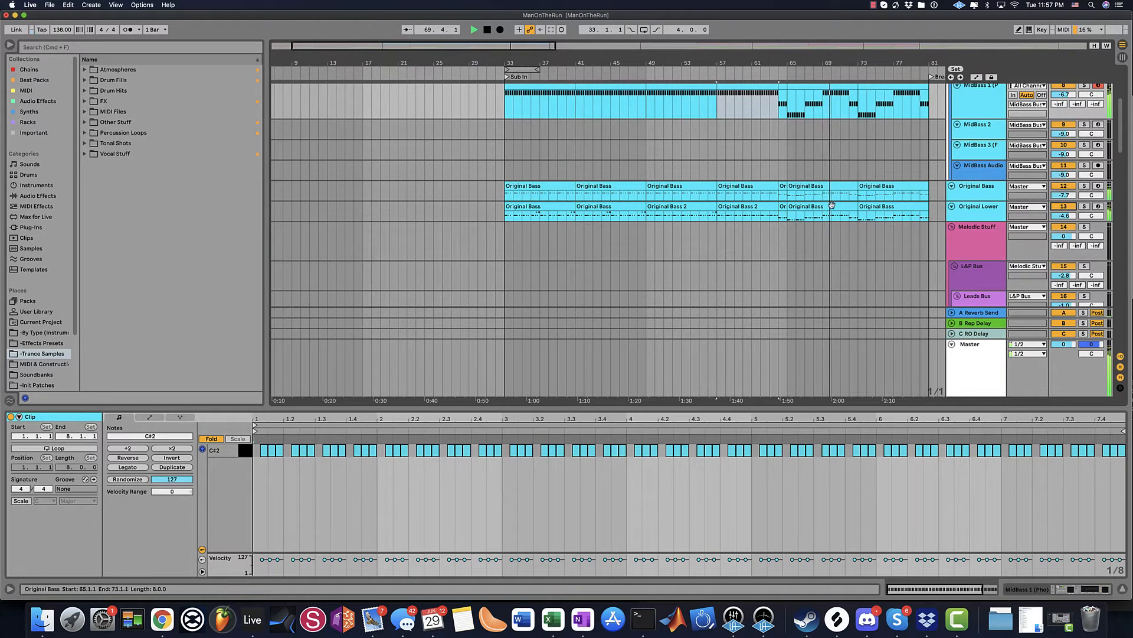
- Stop playback and insert a new MIDI track next to the Melodic Stuff group
scroll(832, 206, "up", 2)
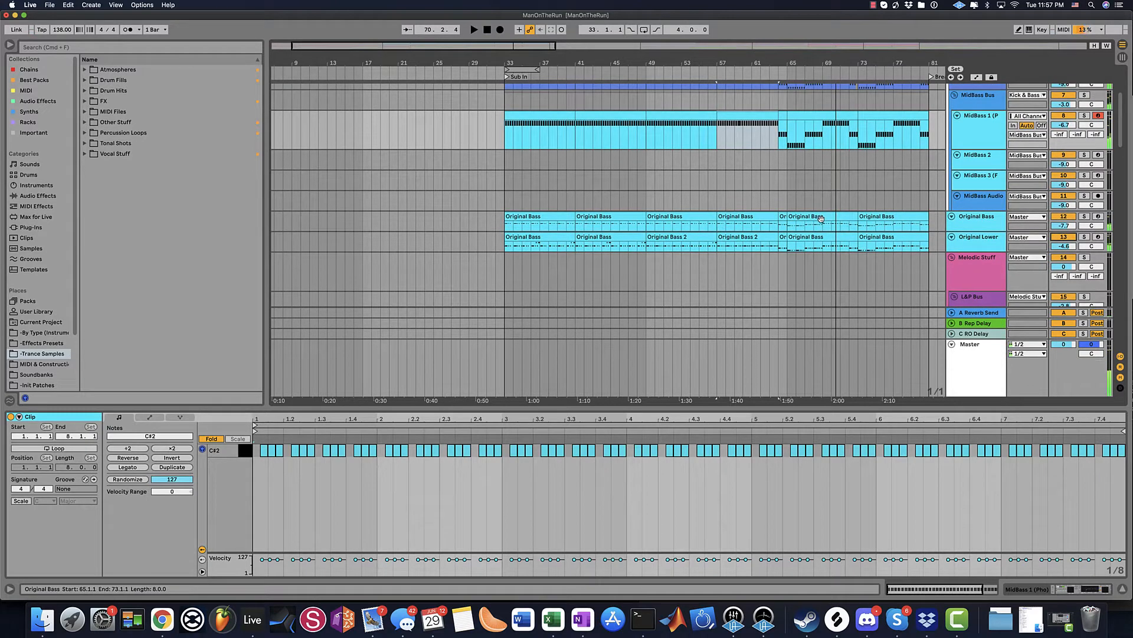
right_click(958, 272)
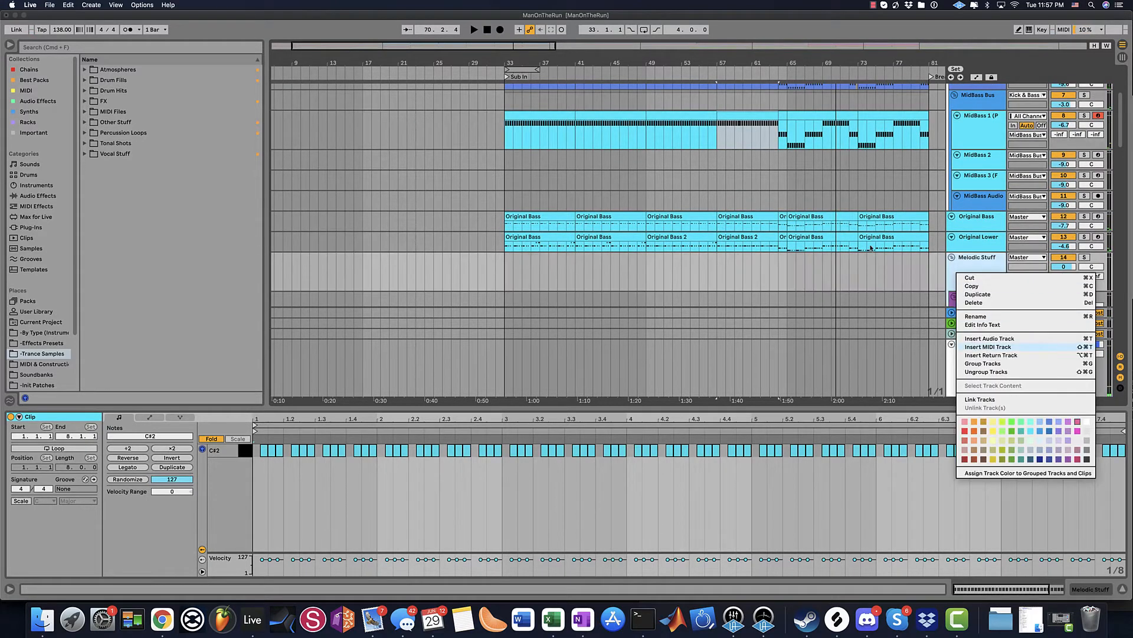
- Insert a new MIDI track directly below the Original Lower track
left_click(989, 347)
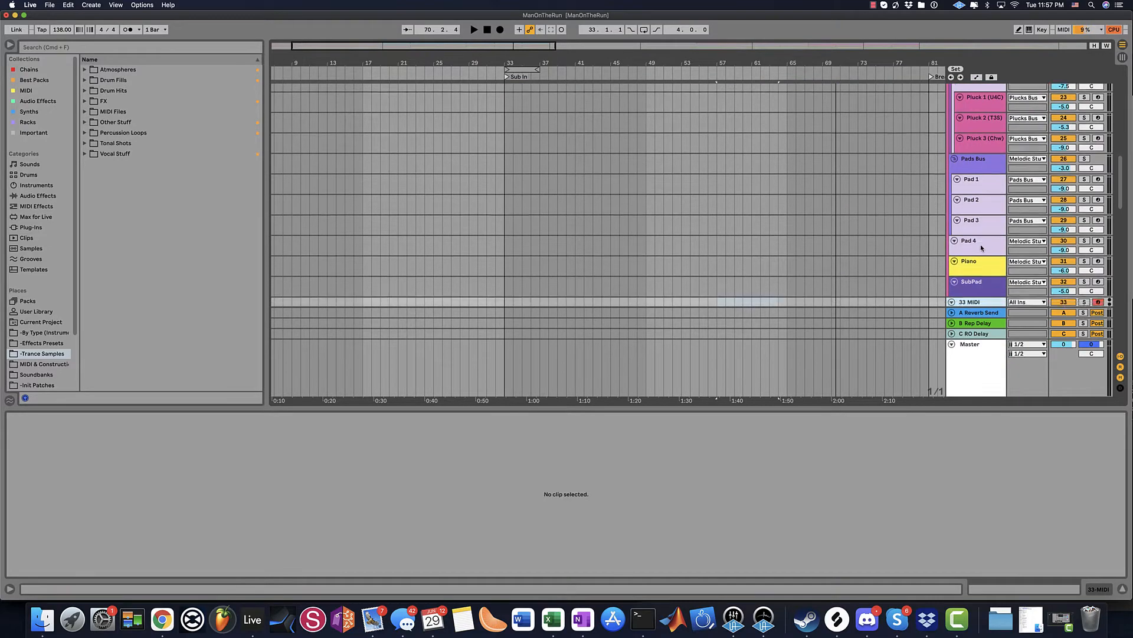
scroll(980, 249, "up", 10)
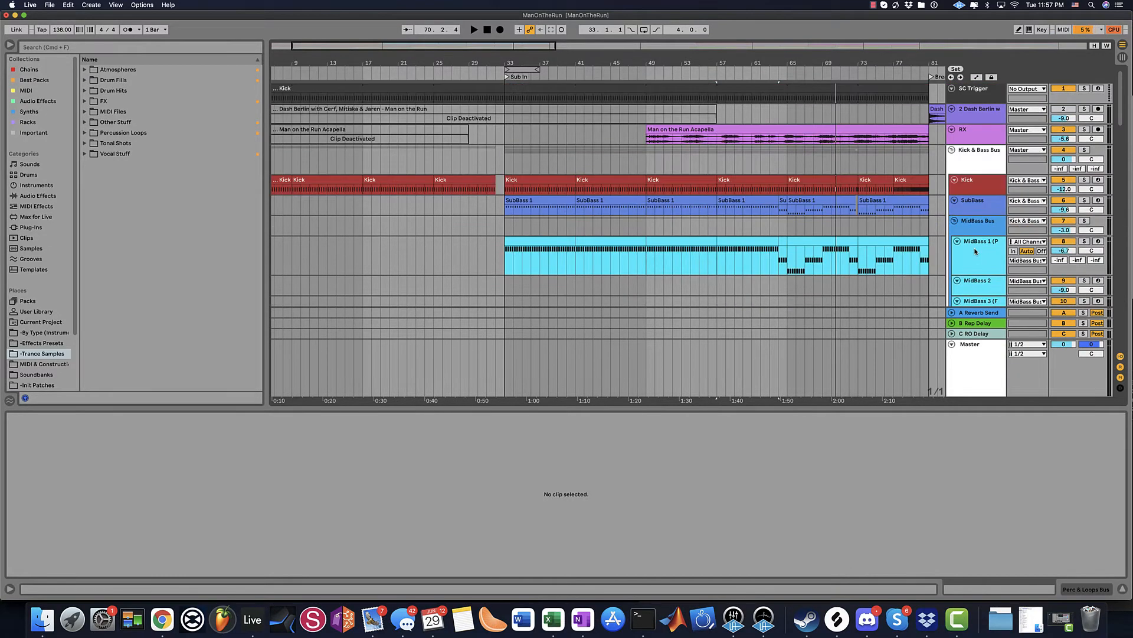
right_click(988, 239)
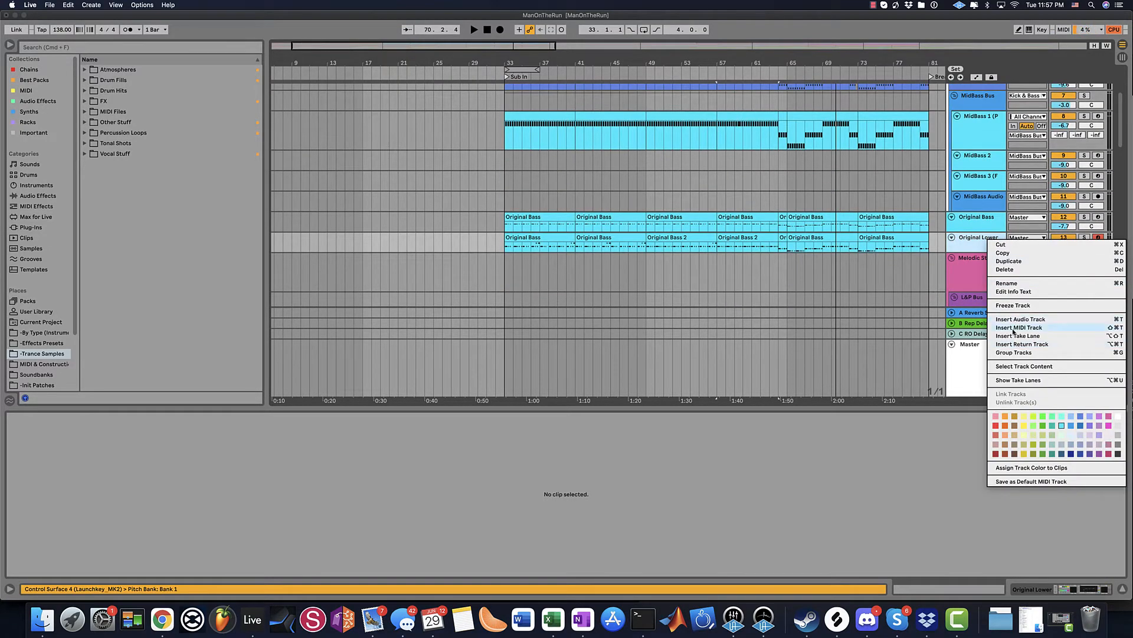
key("Return")
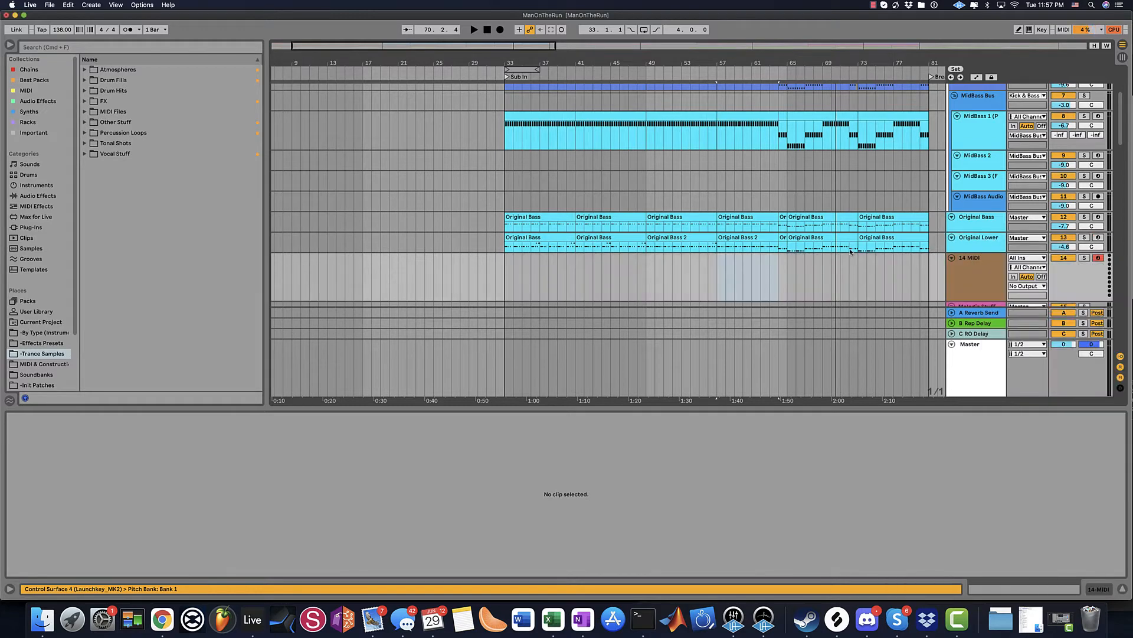
- Move the last two Original Lower clips, ending at bar 81, down onto the empty new MIDI track
left_click(872, 241)
left_click(828, 238, "shift")
left_click_drag(828, 238, 832, 269)
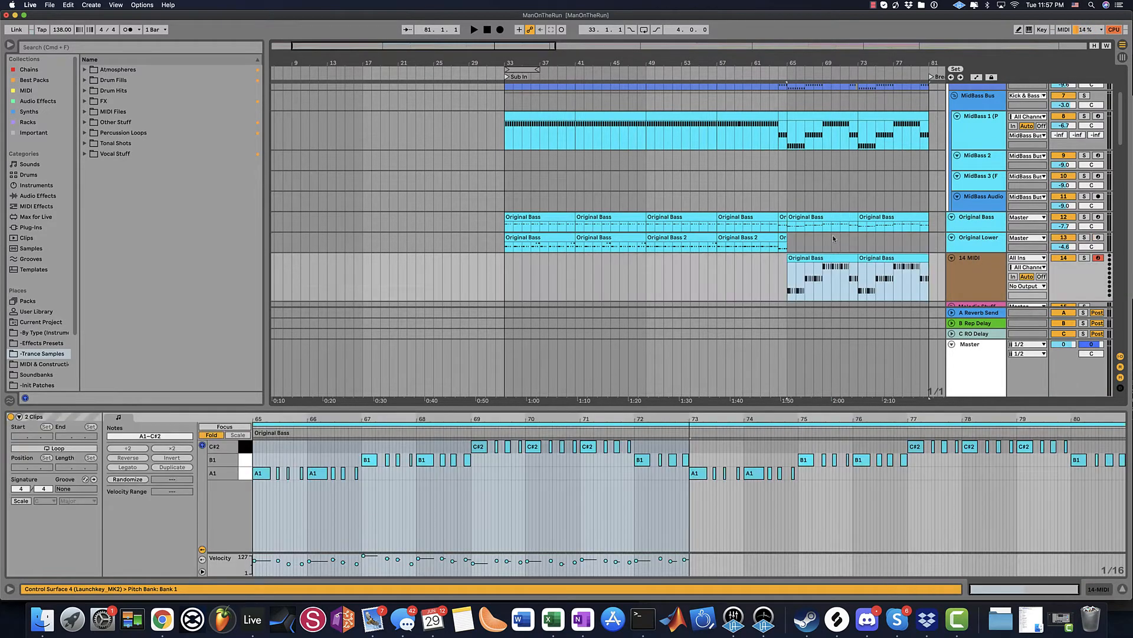
- Move the last two Original Bass clips onto Original Lower and the clips parked on the 14 MIDI track onto Original Bass
left_click(872, 216)
left_click(836, 216, "shift")
mouse_move(836, 217)
left_mouse_down()
mouse_move(838, 246)
mouse_move(863, 257)
mouse_move(863, 218)
left_mouse_up()
left_click(836, 263)
- Play the arrangement from bar 65 and solo the Original Bass and Original Lower tracks
left_click(784, 104)
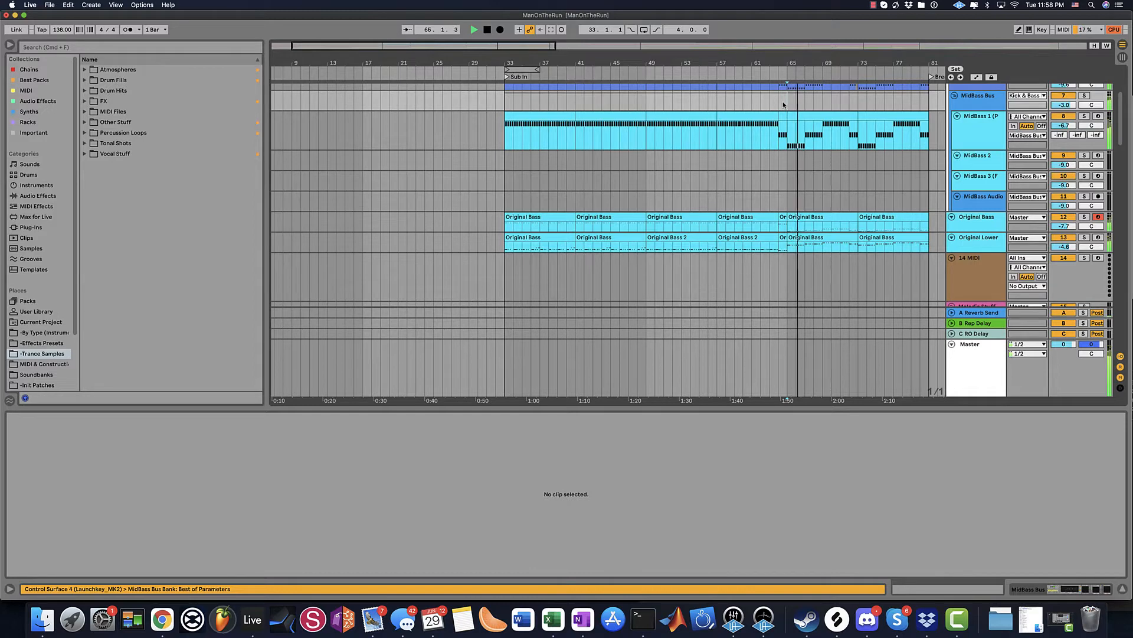
left_click(778, 93)
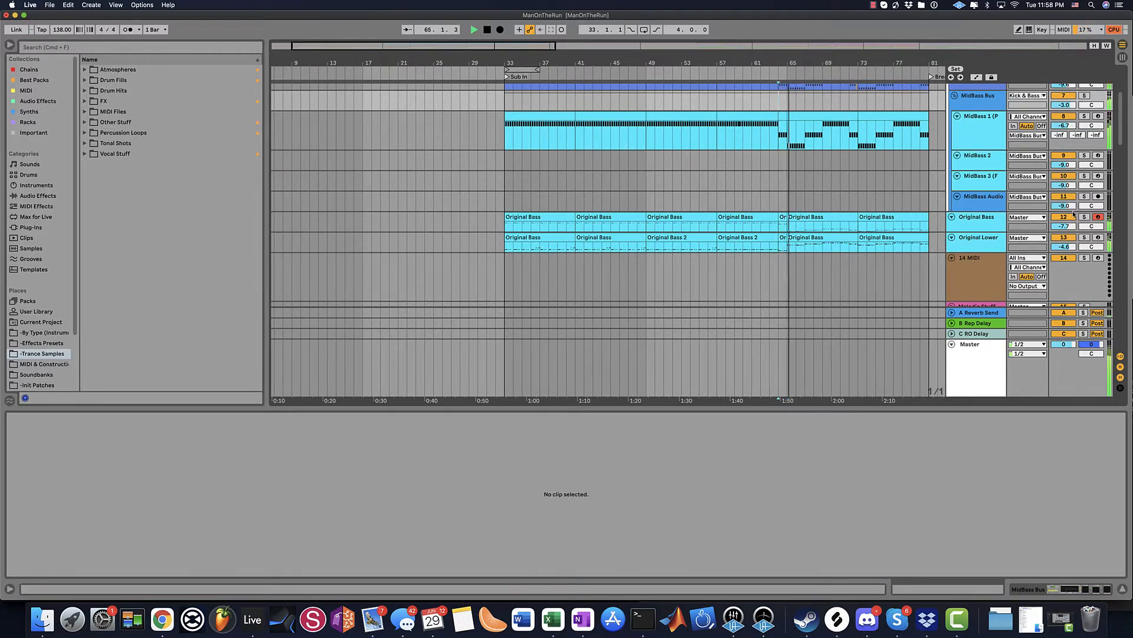
left_click(1083, 216)
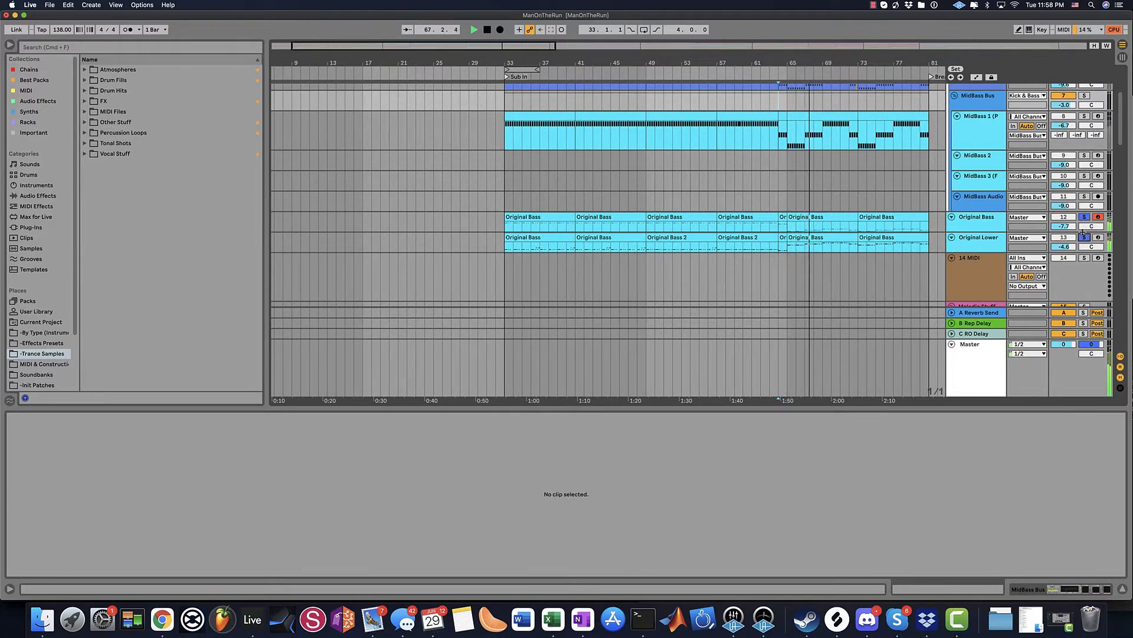
- Open LFOTool on the Original Bass track and shift the upper end point of its volume curve slightly earlier
left_click(982, 222)
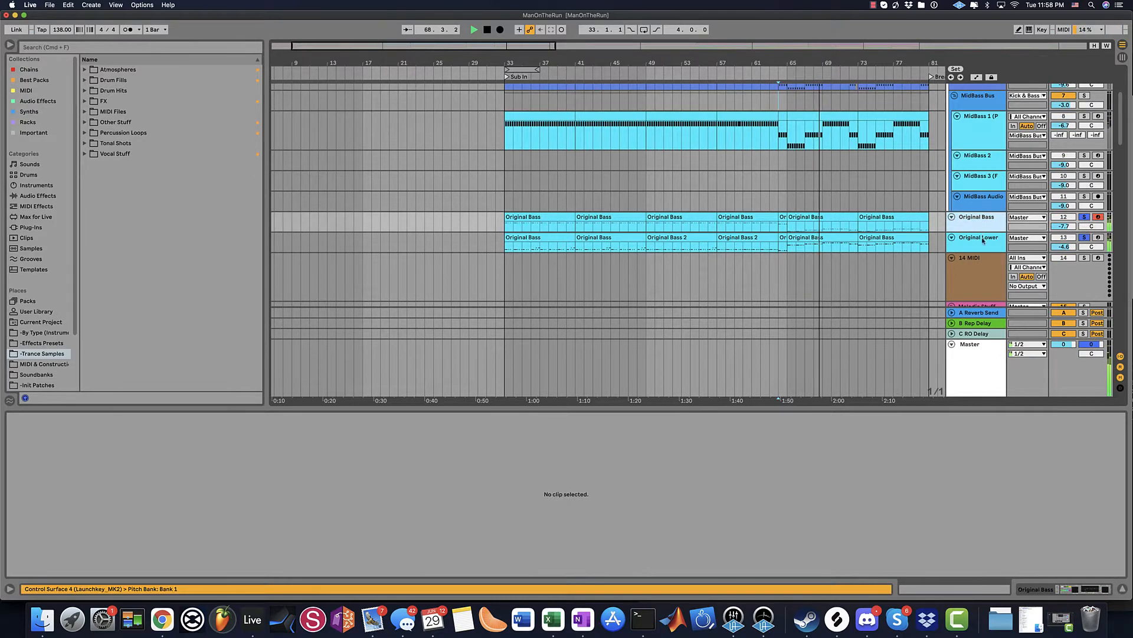
left_click(1087, 587)
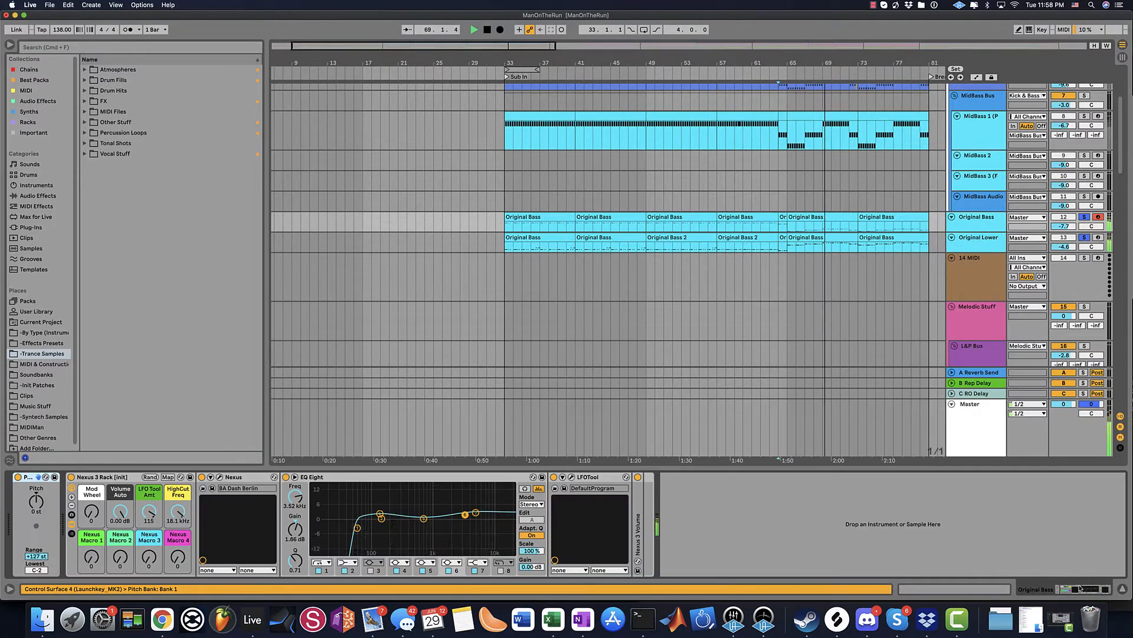
left_click(571, 477)
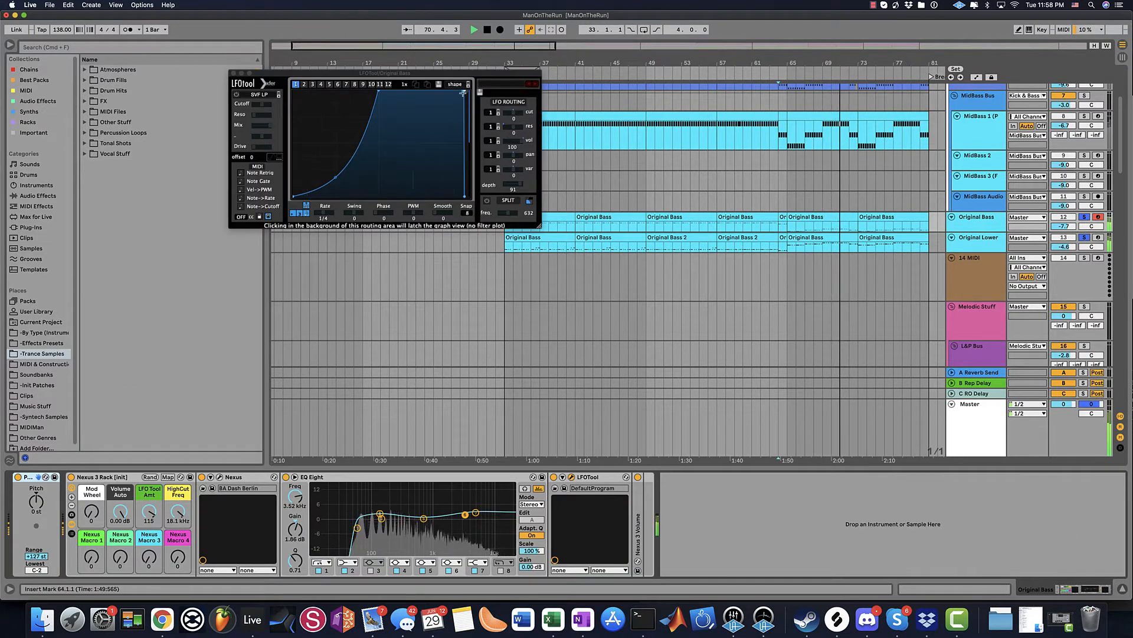
left_click_drag(464, 91, 461, 93)
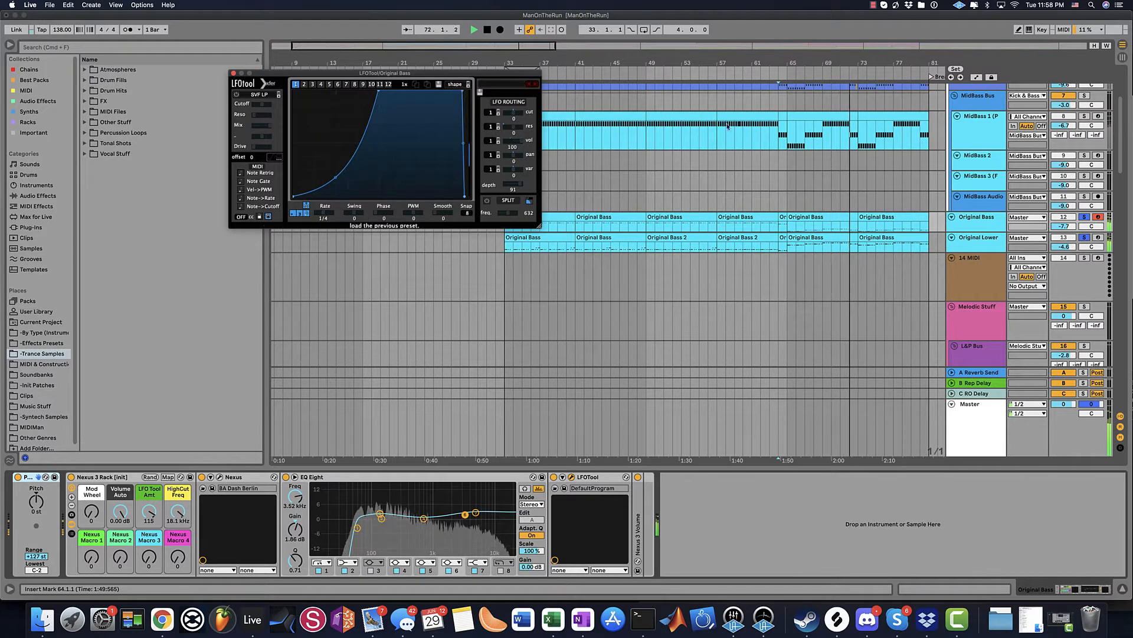
- Open LFOTool on the Original Lower track and shift the upper end point of its volume curve slightly earlier
left_click(952, 234)
left_click(575, 477)
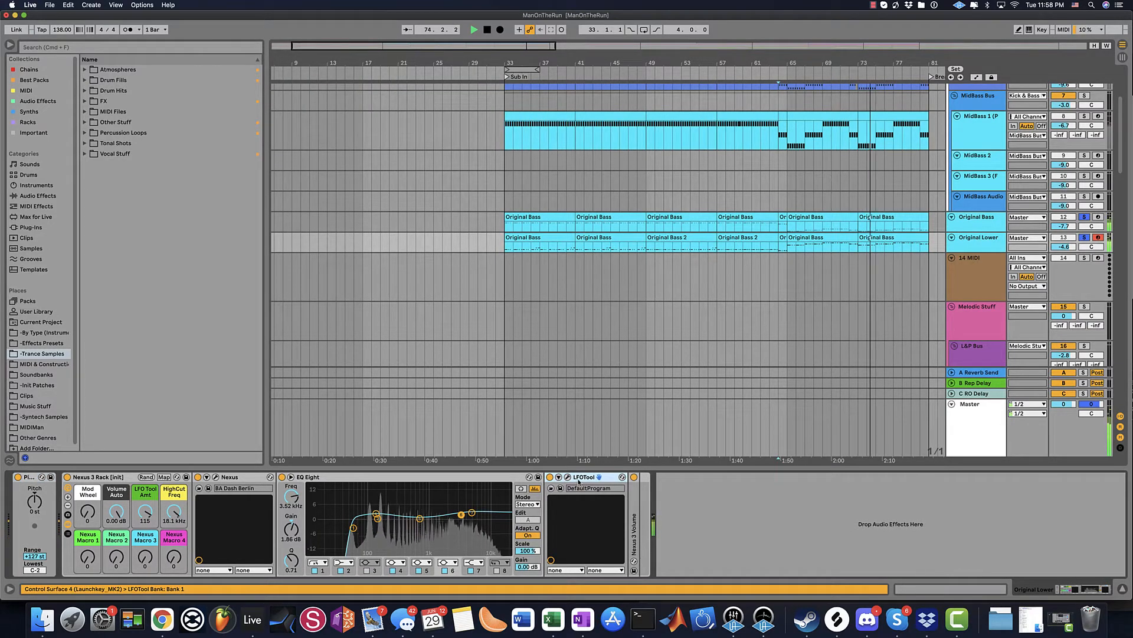
left_click(568, 477)
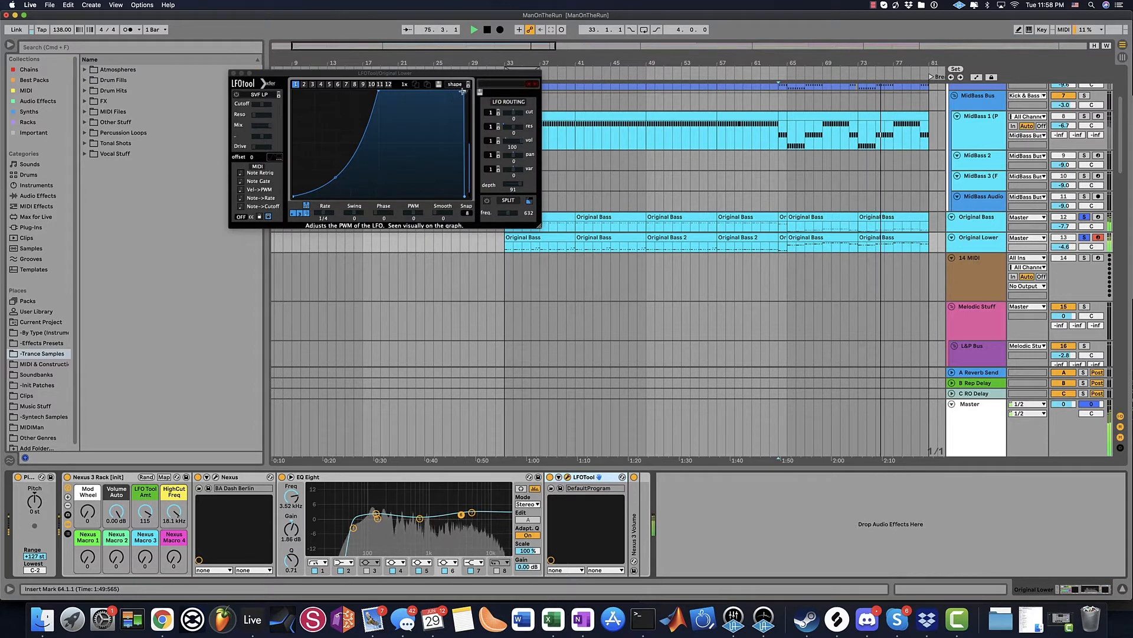
left_click_drag(464, 92, 462, 91)
- Unsolo Original Bass and Original Lower, replay the section around bar 65 and close the LFOTool window
left_click(1084, 217)
left_click(1085, 237)
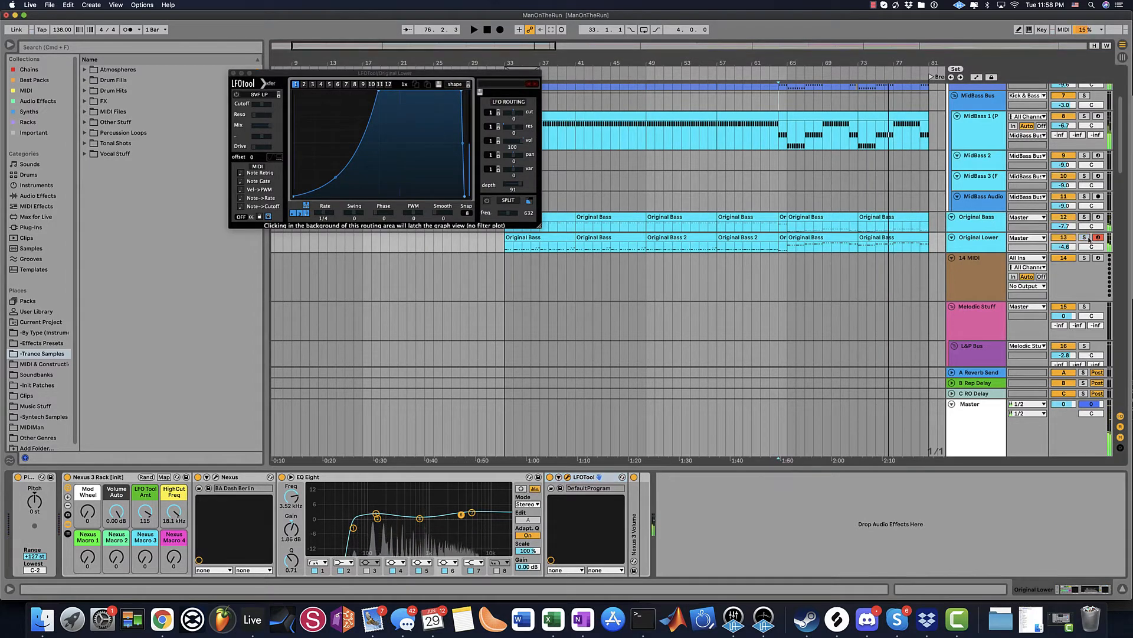
key("space")
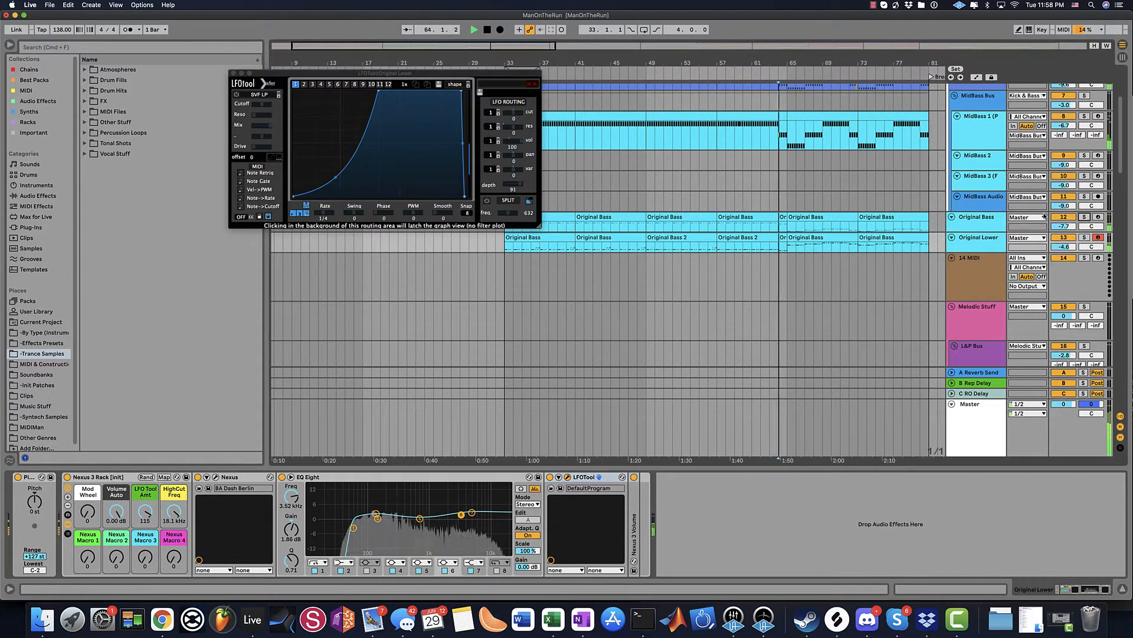
left_click(236, 72)
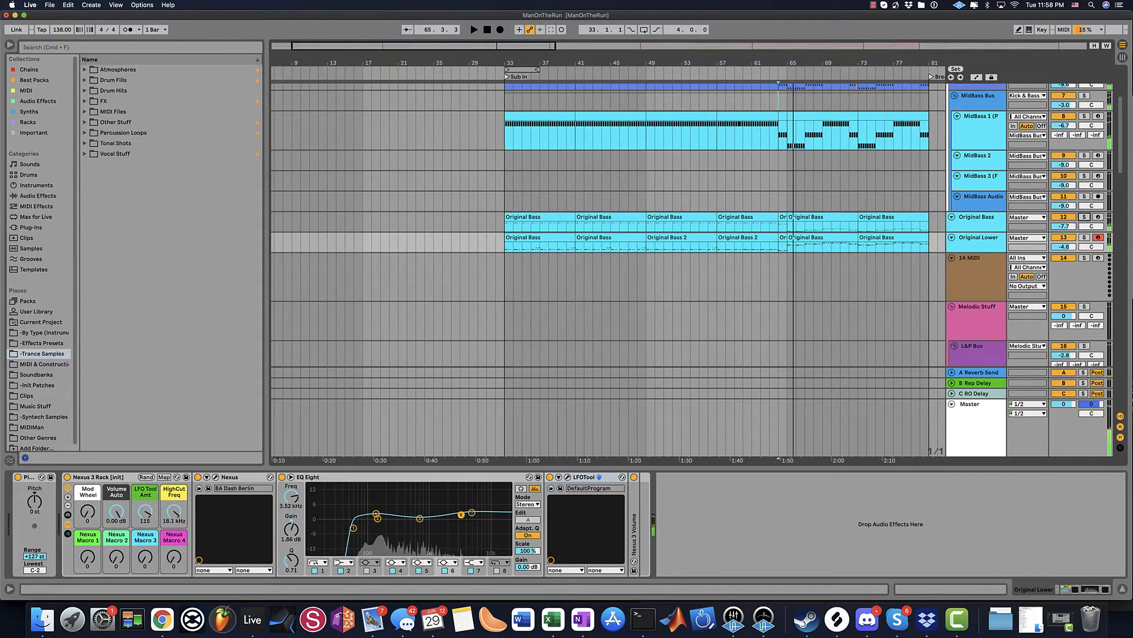
- Copy the bar 33 clips of Original Bass and Original Lower to bar 1 and duplicate them three times to reach bar 33
scroll(608, 272, "left", 3)
left_click(573, 215)
left_click(581, 236, "shift")
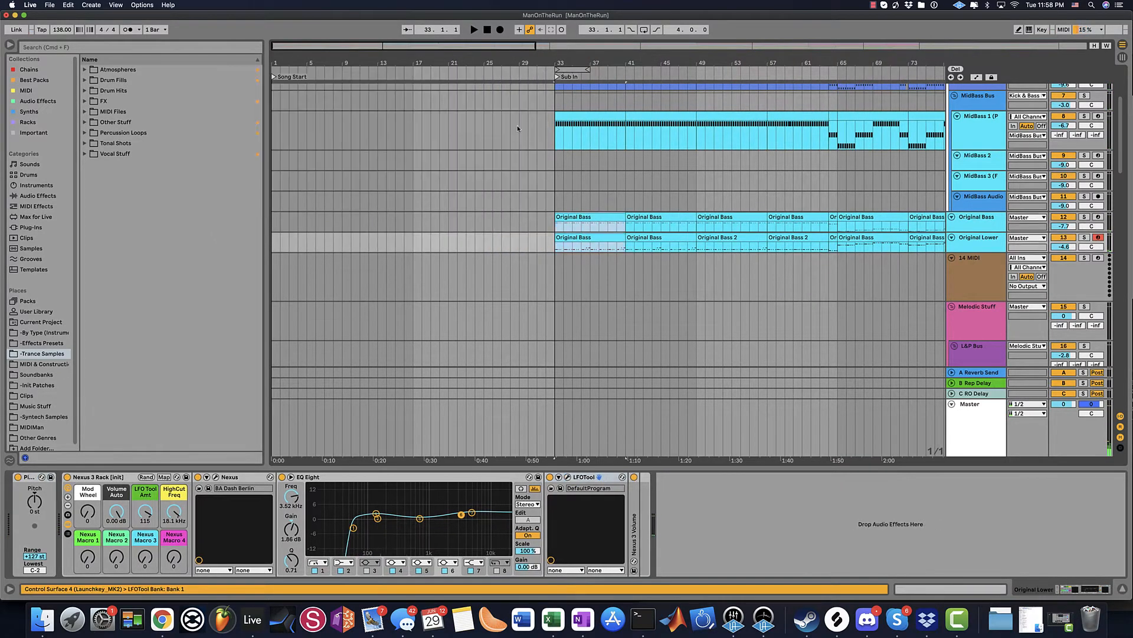
left_click_drag(598, 219, 300, 218)
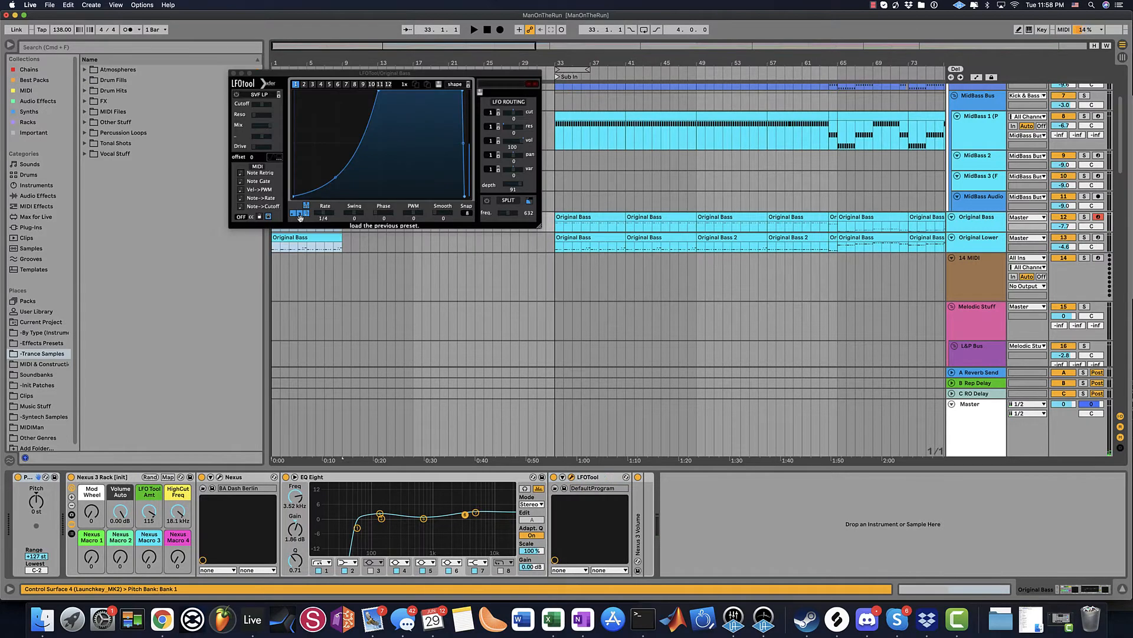
key("super+d")
key("super+d")
key("super+d")
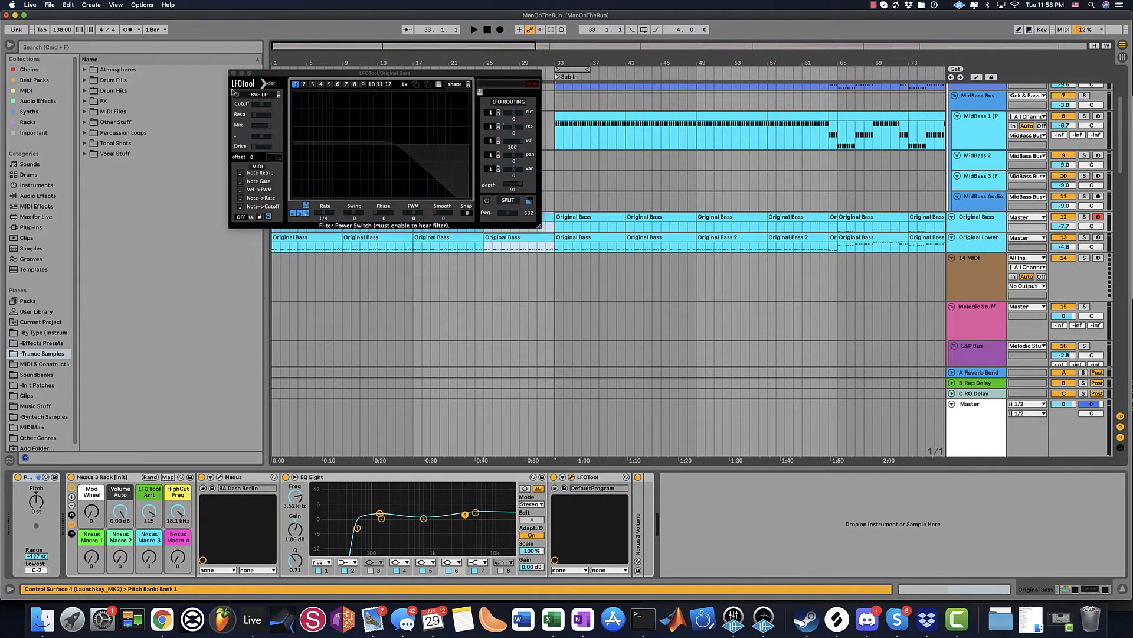
- Close the LFOTool window and play the arrangement from bar 1
left_click(233, 71)
left_click(277, 131)
key("space")
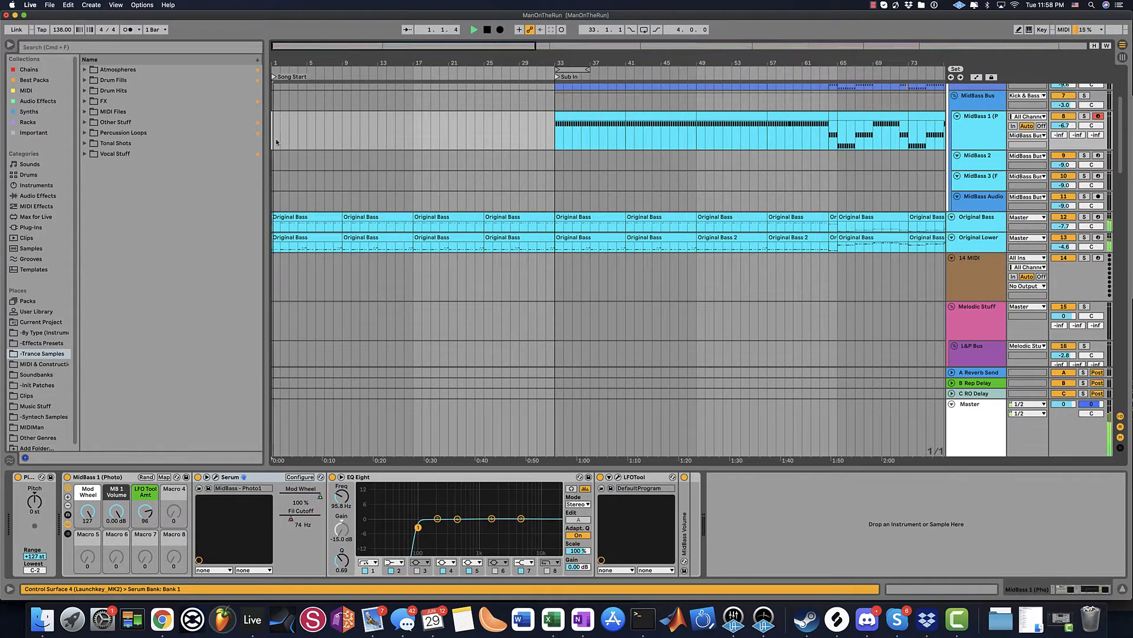
- Copy the first MidBass 1 clip to bar 1 and duplicate it three times to fill the track up to bar 33
scroll(276, 141, "up", 1)
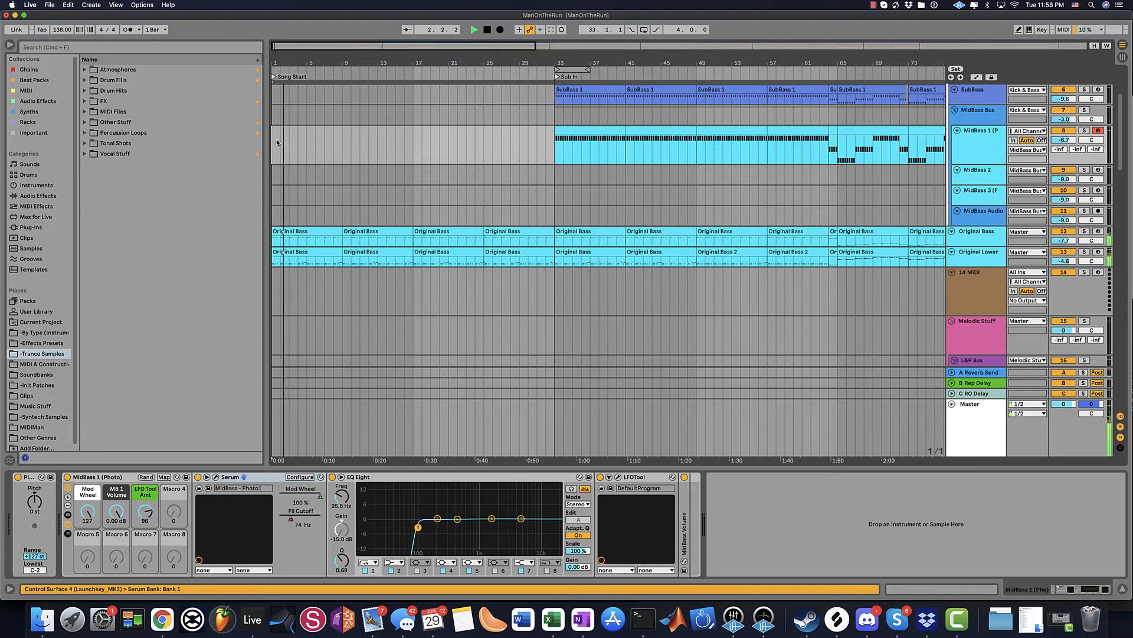
left_click_drag(358, 135, 291, 131)
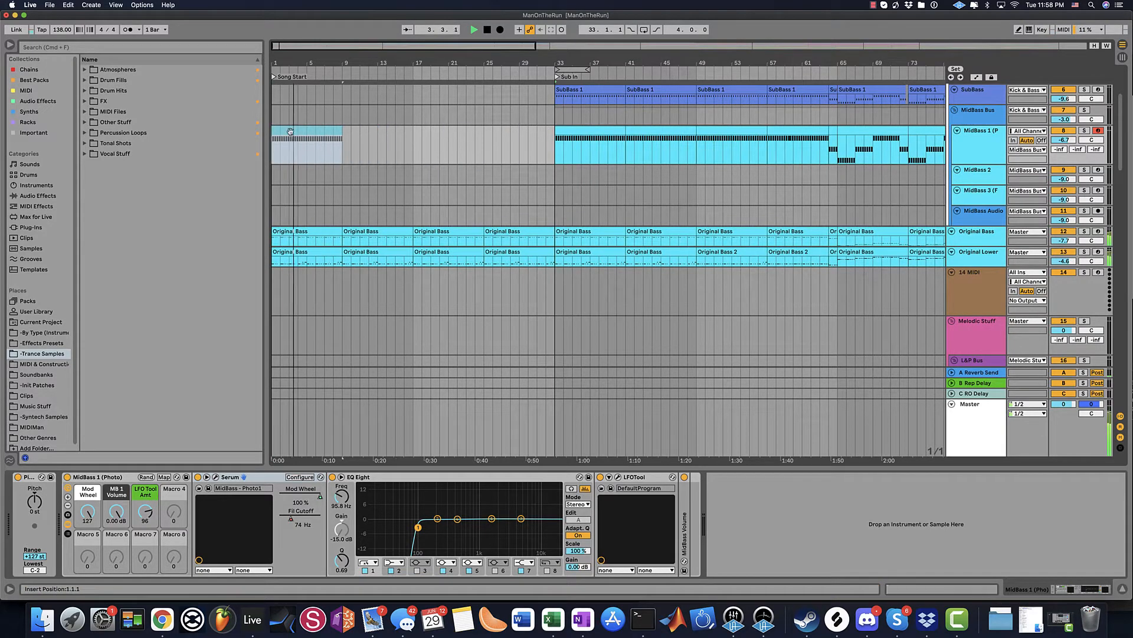
key("ctrl+d")
key("ctrl+d")
key("ctrl+d")
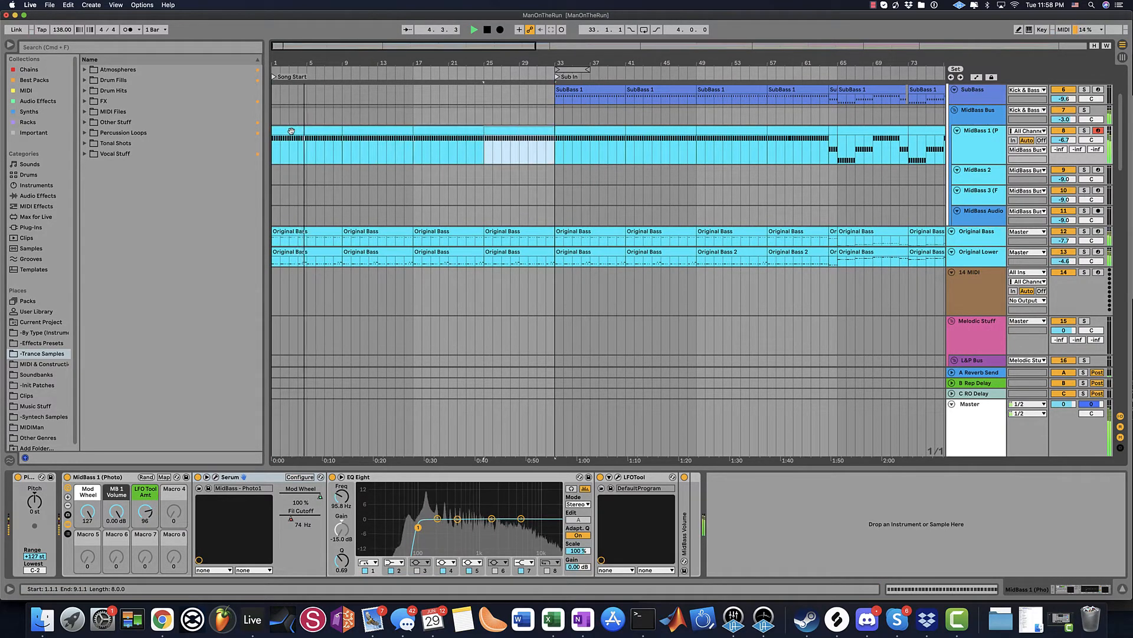
- Lower the start of MidBass 1's Serum Fil Cutoff automation to about 8 Hz at bar 1, forming a rising ramp, and play it
key("a")
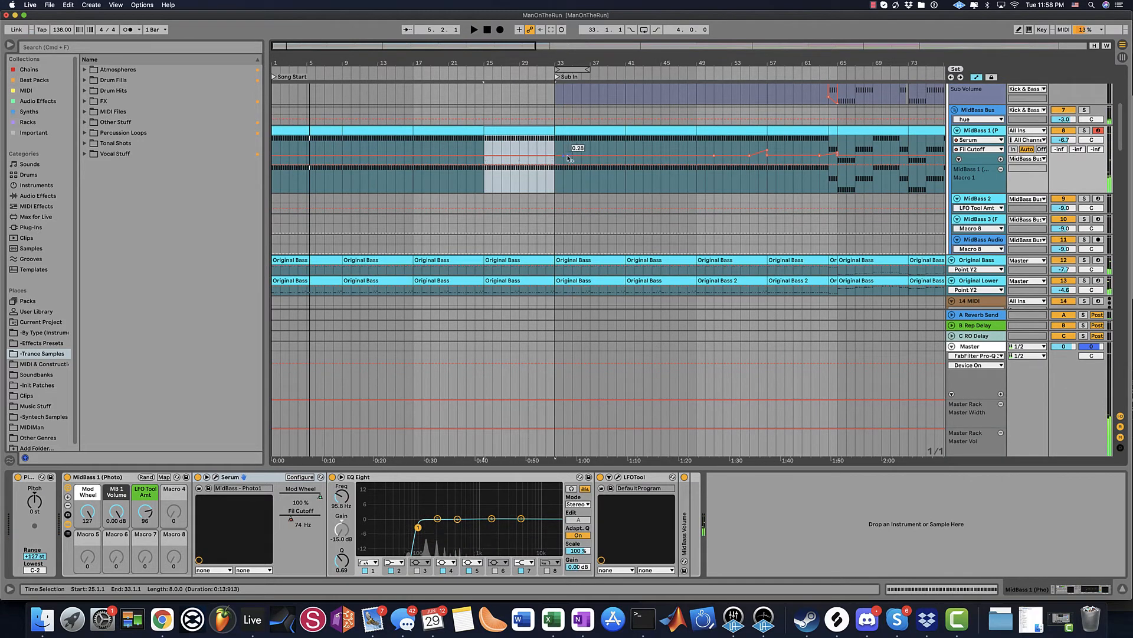
key("space")
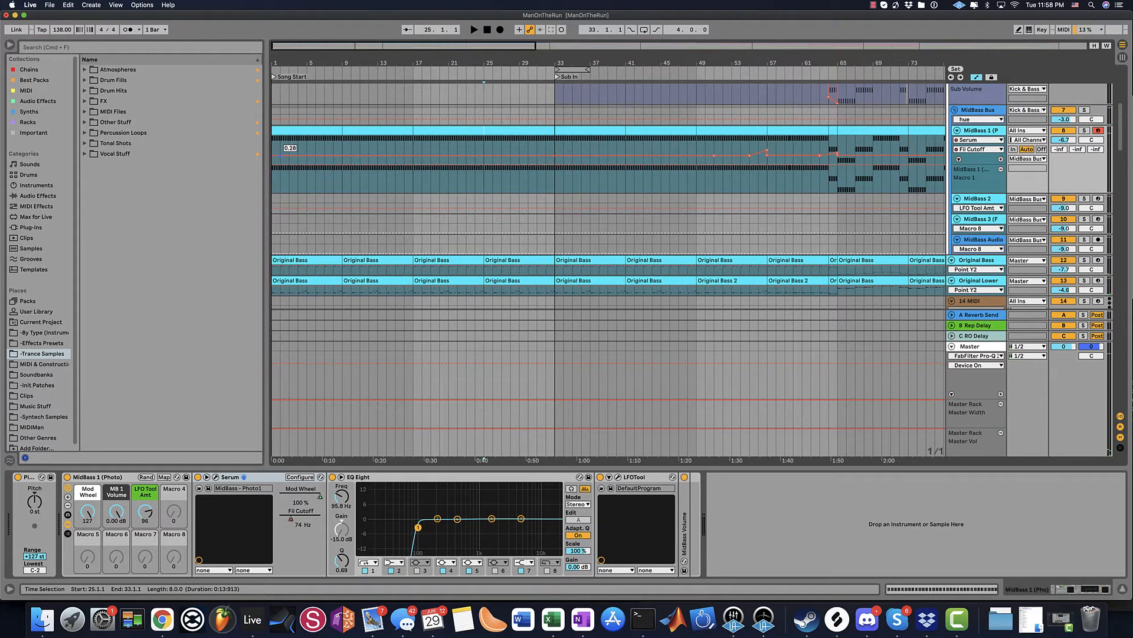
key("space")
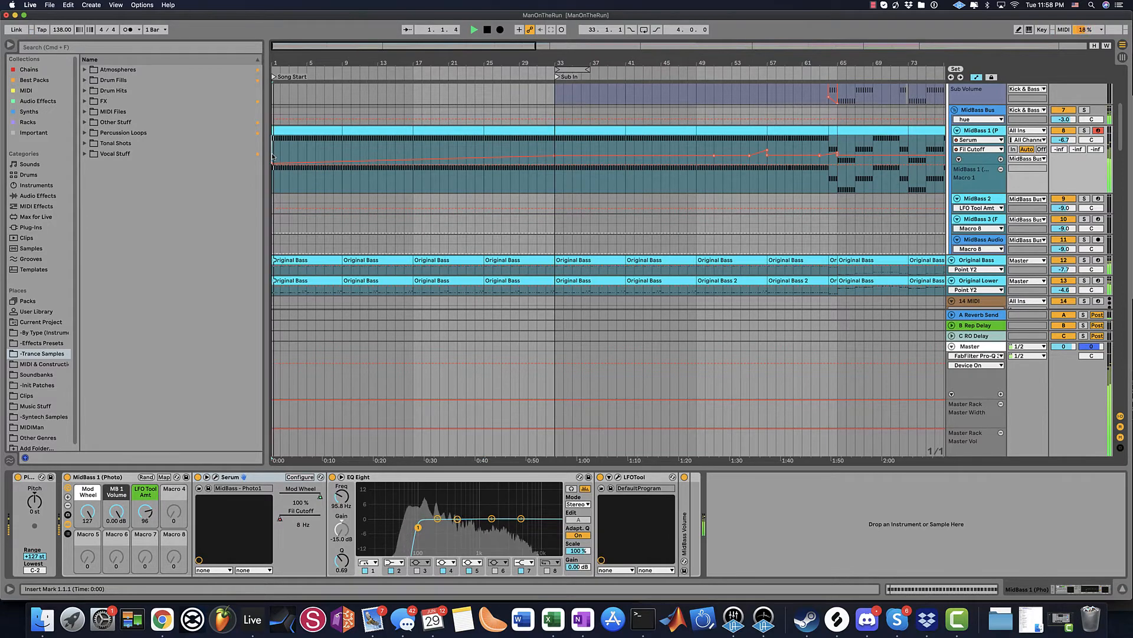
- Deactivate the MidBass 1 clip in bars 1 to 9, keeping the clip from bar 9 active
scroll(272, 157, "up", 5)
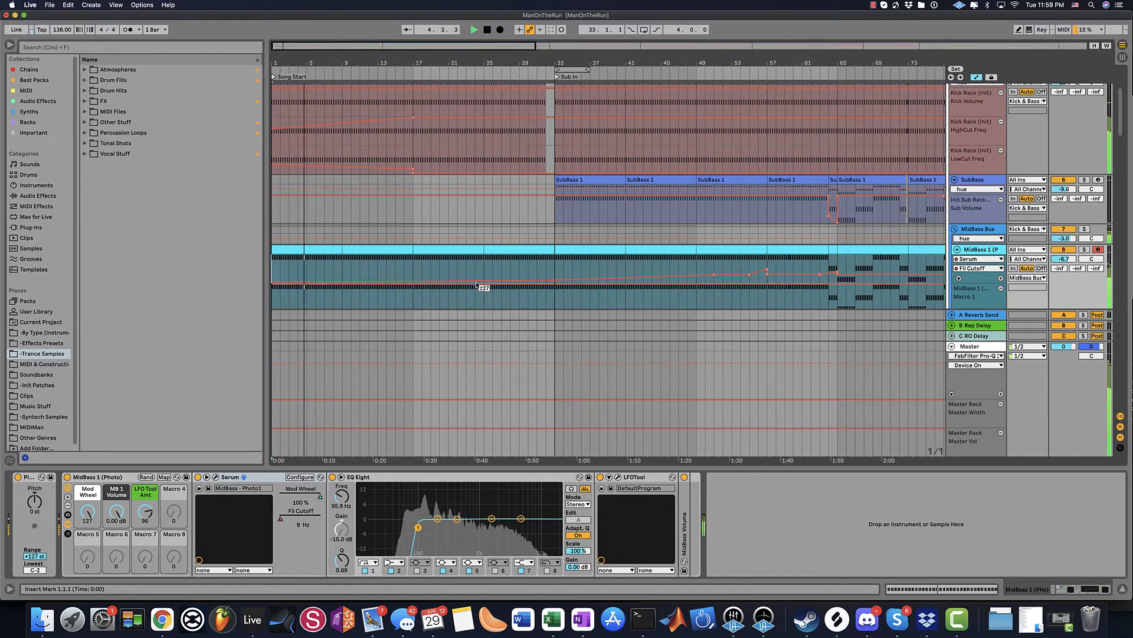
left_click(325, 254)
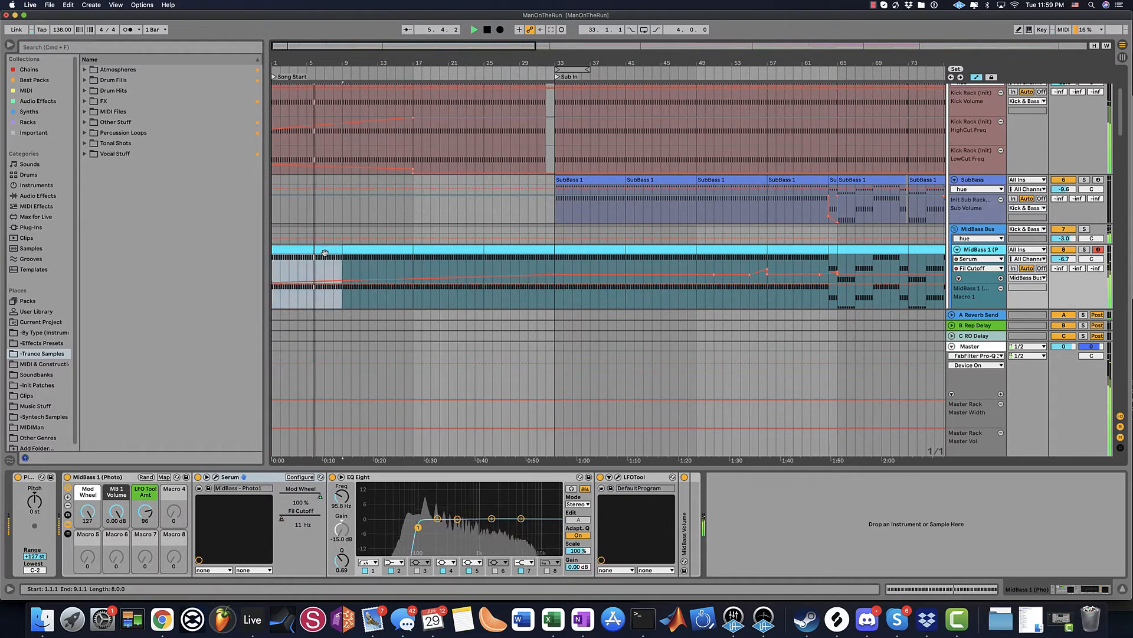
key("0")
left_click(353, 253)
key("0")
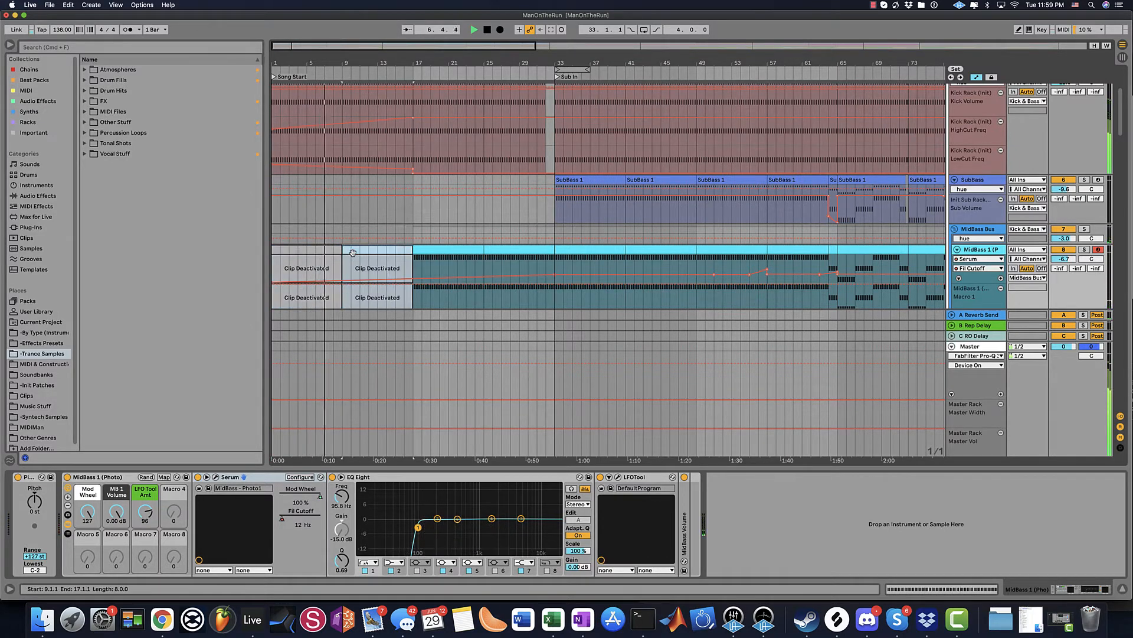
key("0")
key("a")
scroll(367, 252, "down", 3)
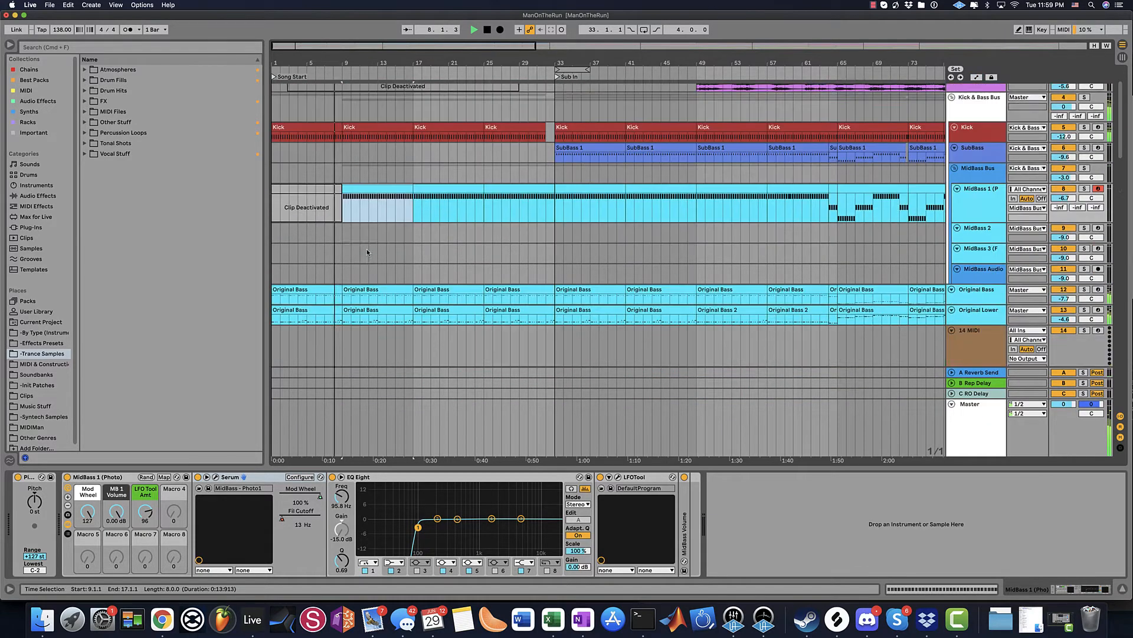
- Enable EQ Eight's band 8 high cut on MidBass 1, set it to 22 kHz and show its frequency automation in a new lane
key("a")
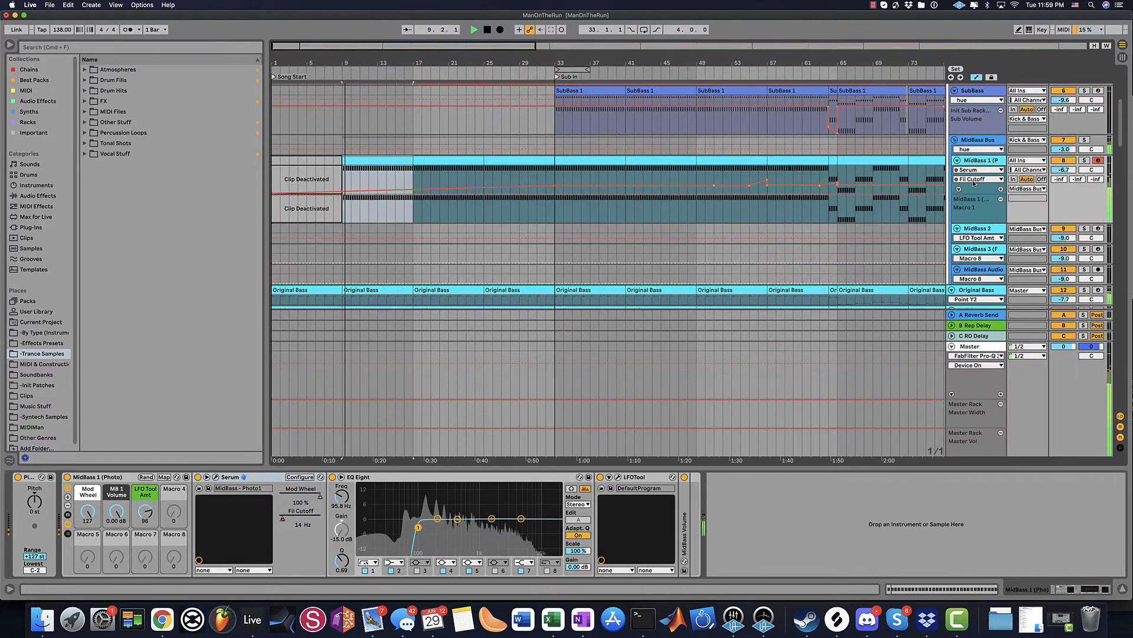
key("a")
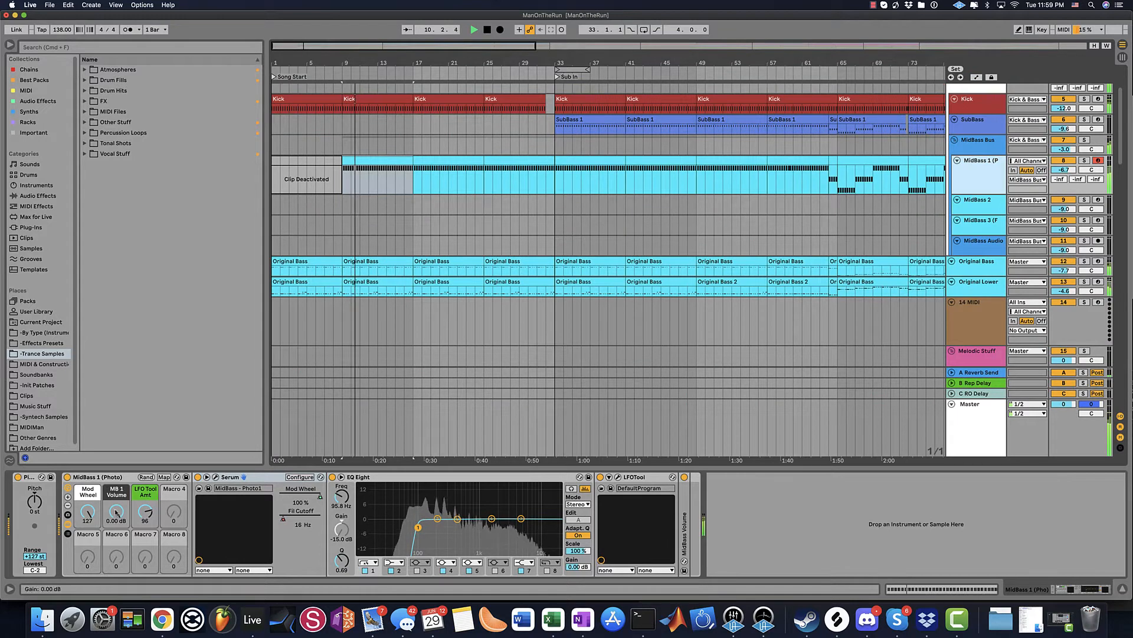
left_click(547, 571)
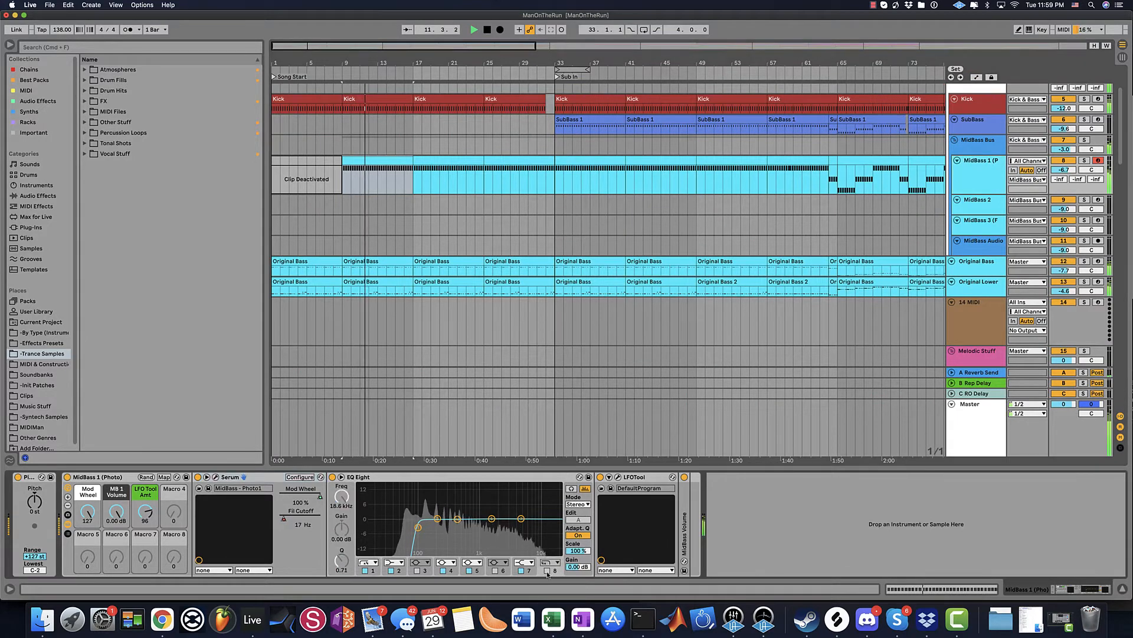
right_click(347, 499)
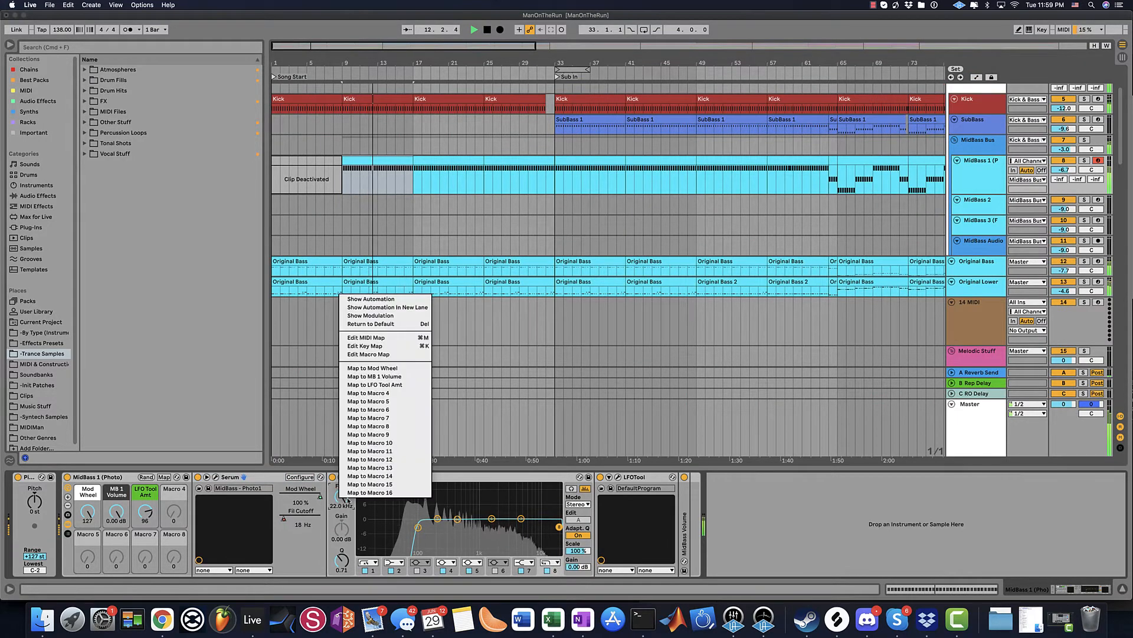
left_click(397, 317)
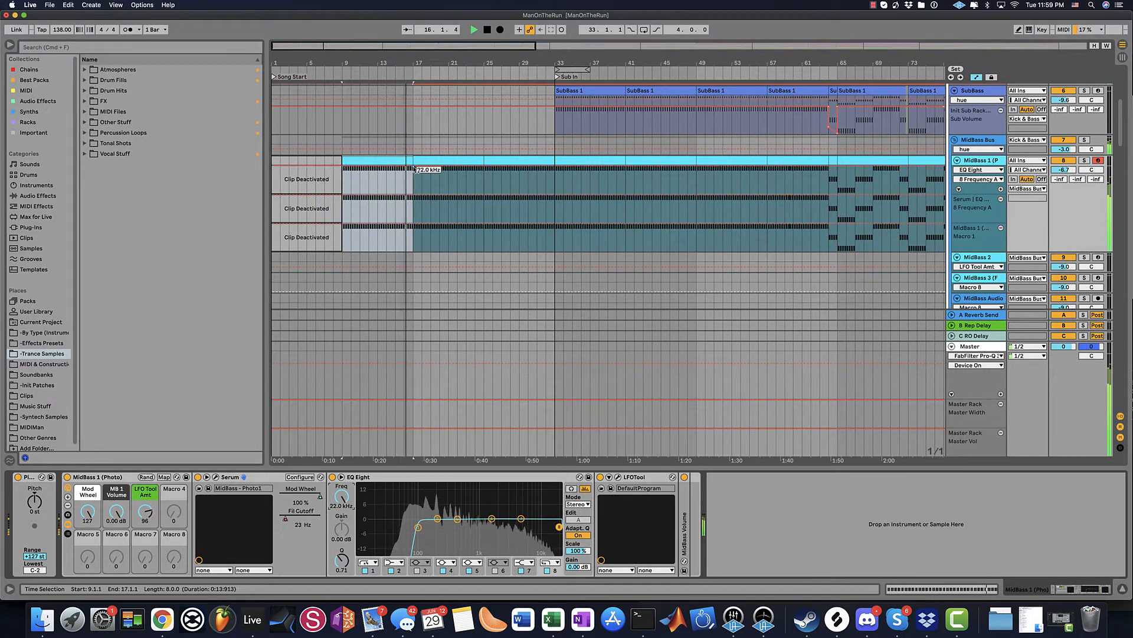
- Ramp the band 8 frequency from about 638 Hz at bar 9 to 3.7 kHz at bar 25, and reactivate MidBass 1 in bars 1 to 9
left_click_drag(411, 167, 342, 178)
left_click_drag(483, 177, 484, 172)
left_click(304, 159)
key("0")
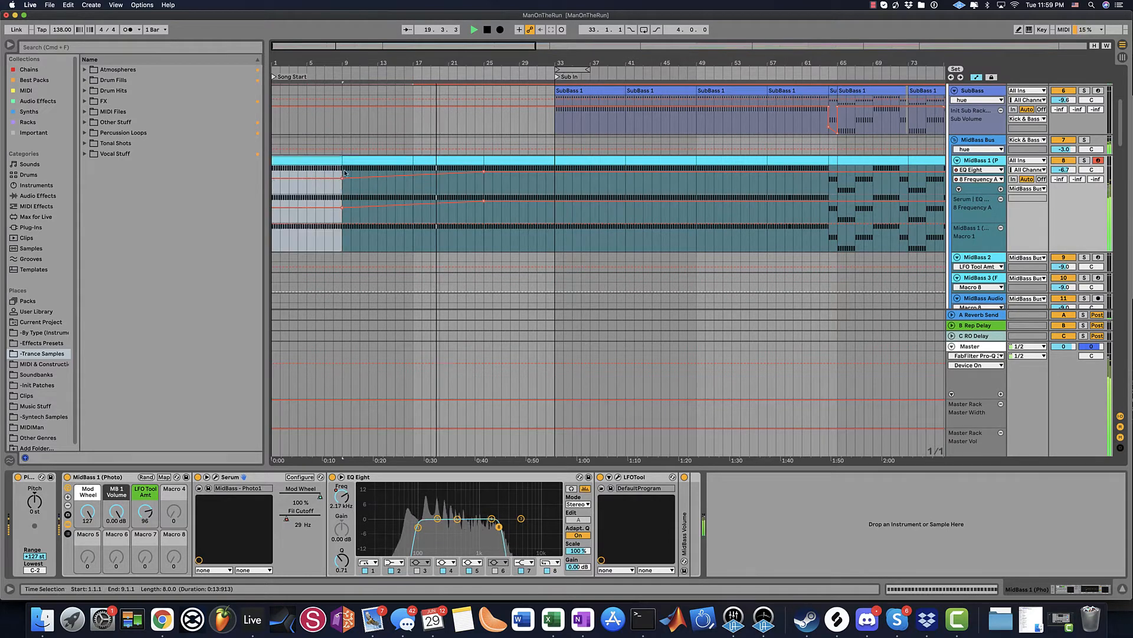
- Move the band 8 frequency ramp's low start to bar 1, extend its rise to bar 33, and play from about bar 23
left_click(273, 178)
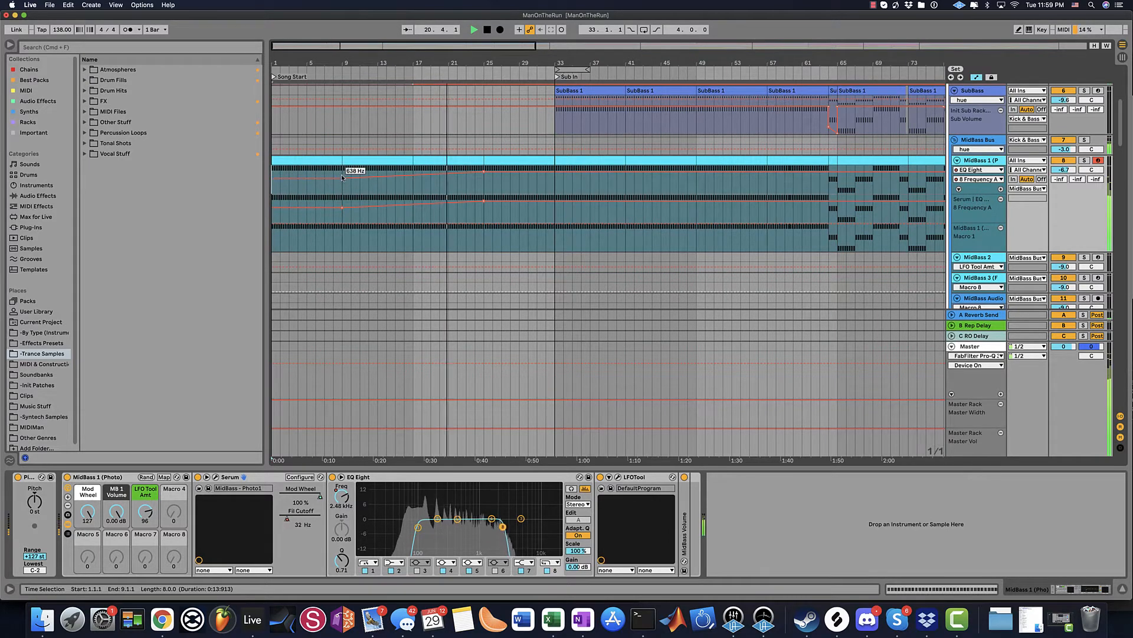
left_click_drag(342, 176, 275, 186)
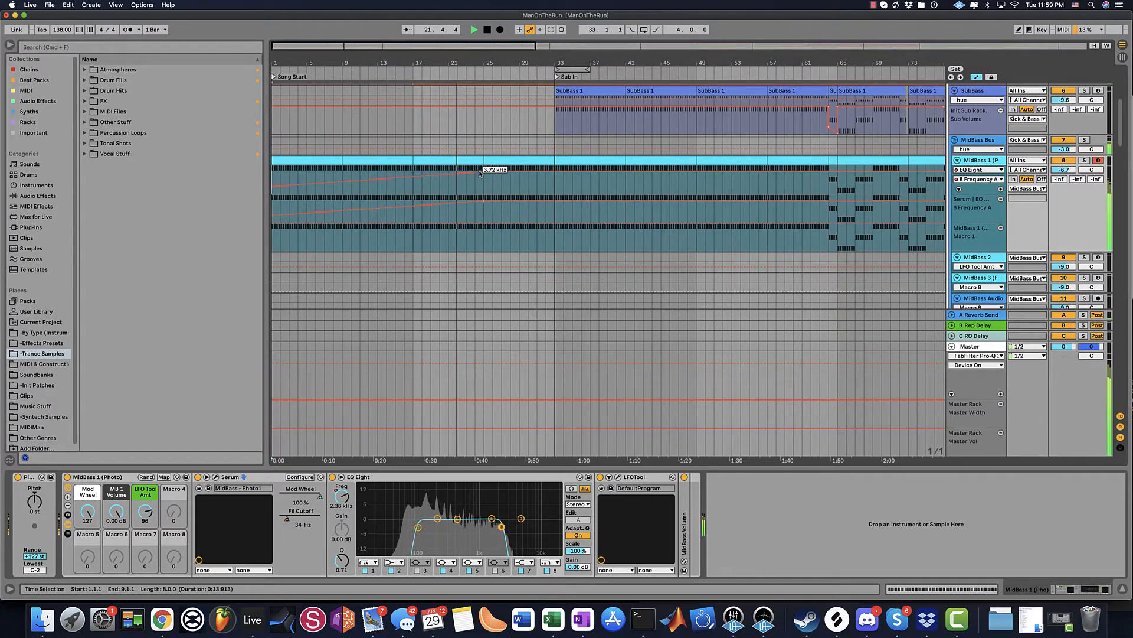
left_click_drag(484, 172, 484, 170)
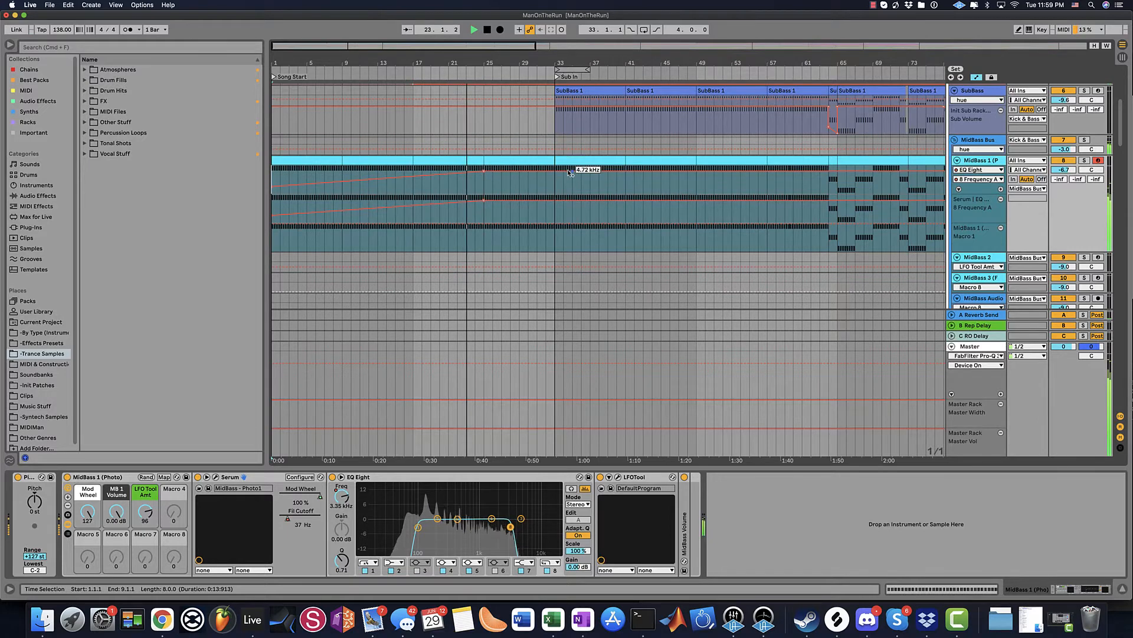
left_click_drag(554, 171, 555, 165)
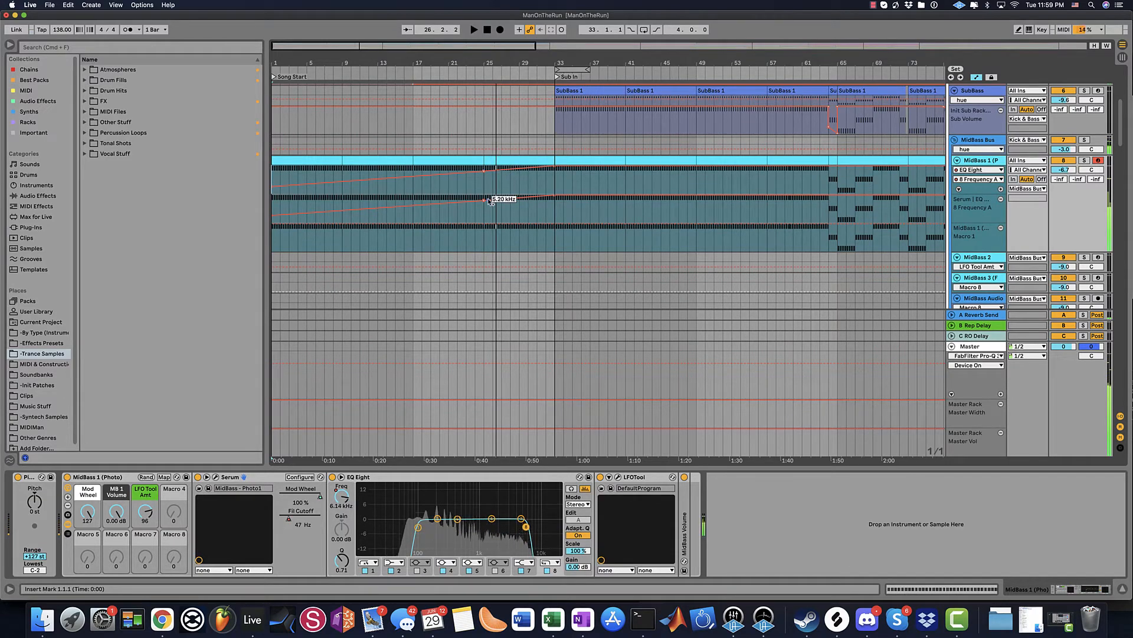
left_click(471, 78)
scroll(476, 142, "up", 10)
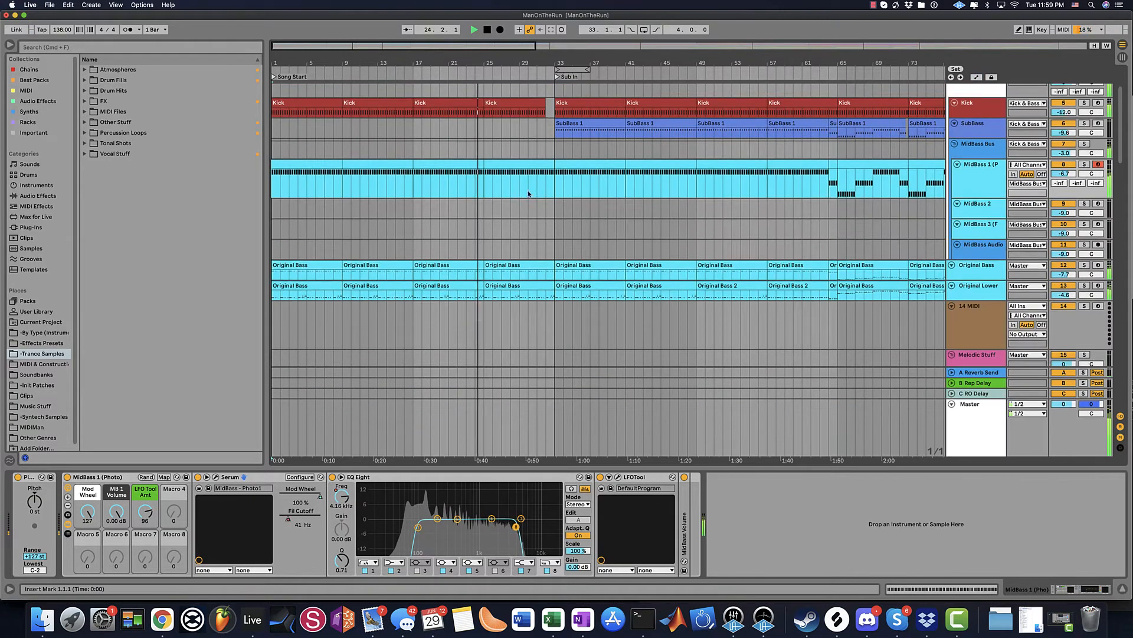
- Deactivate the Kick clip in bars 25 to 32 and duplicate the Open Hat clip into bars 25 to 33
left_click(516, 180)
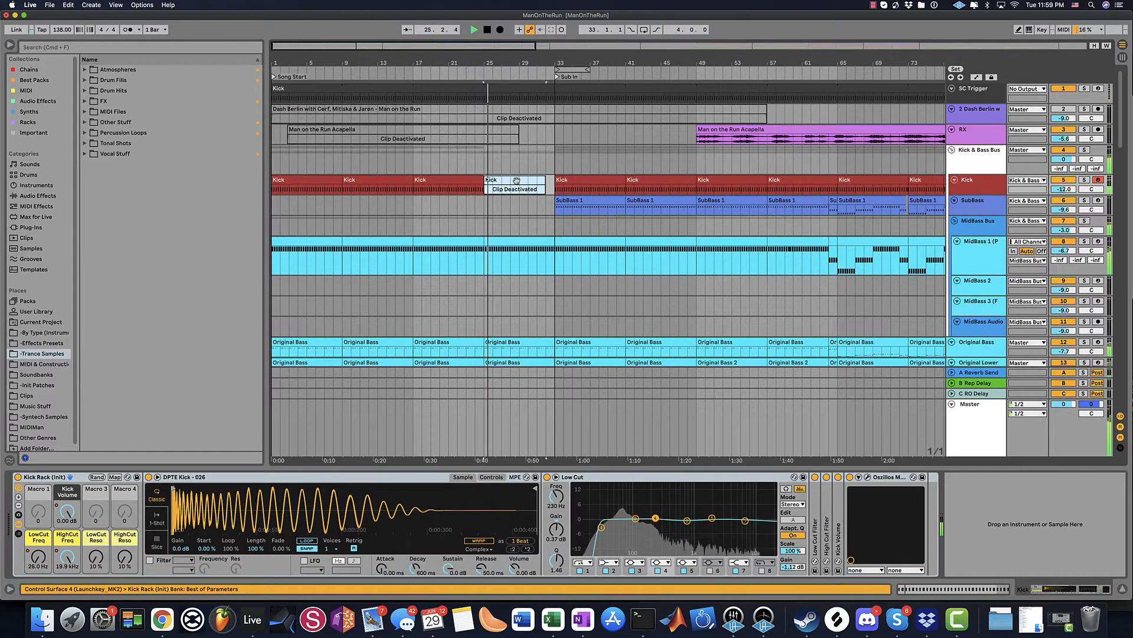
scroll(518, 180, "down", 5)
scroll(521, 188, "down", 15)
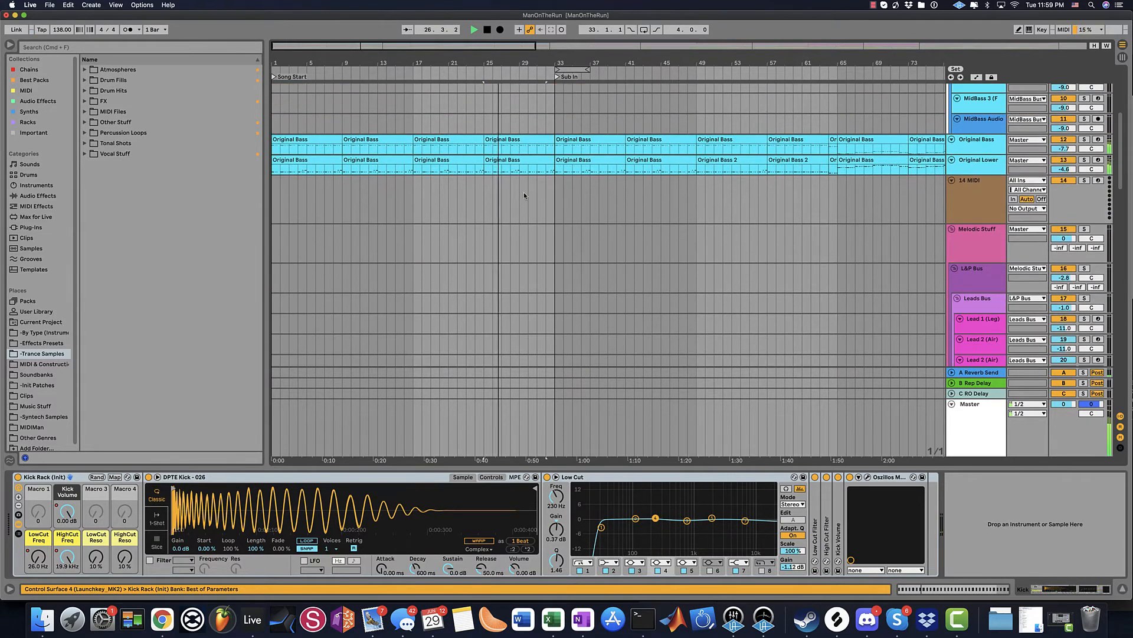
scroll(523, 192, "down", 5)
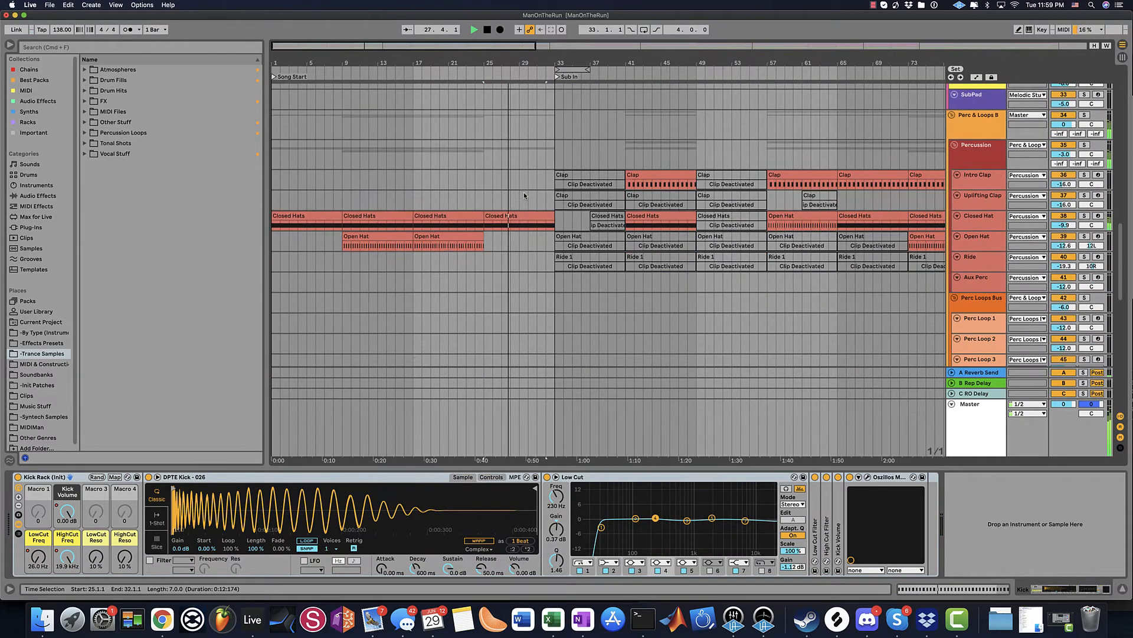
left_click(466, 214)
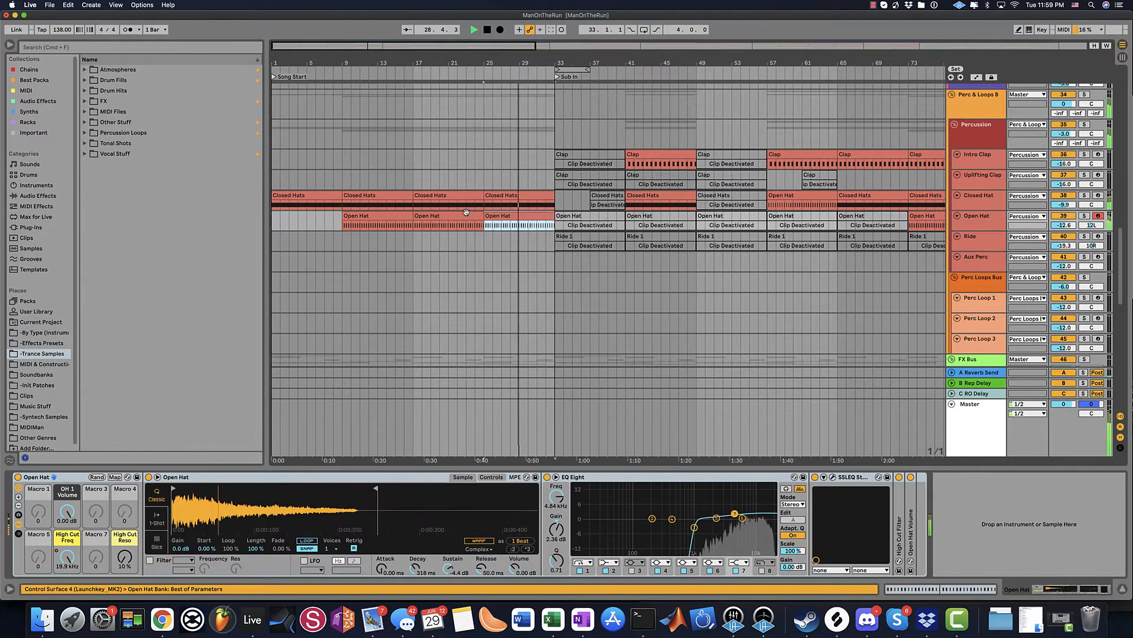
- Shorten the Original Lower clip that starts at bar 25 so it ends at bar 32
scroll(543, 320, "down", 15)
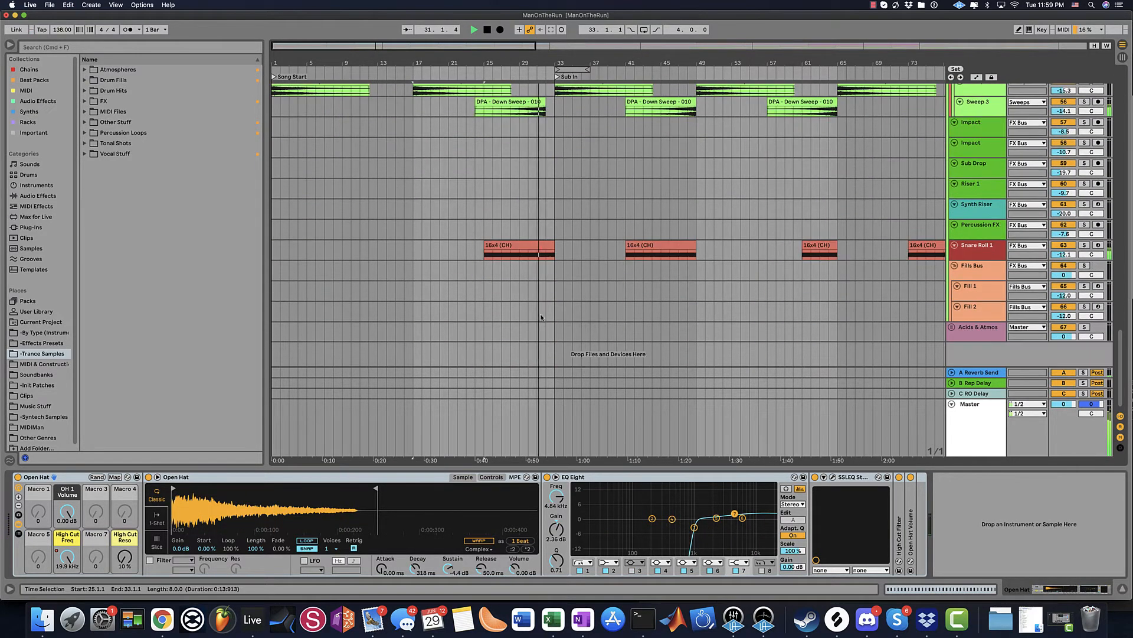
scroll(541, 313, "up", 20)
scroll(540, 308, "up", 15)
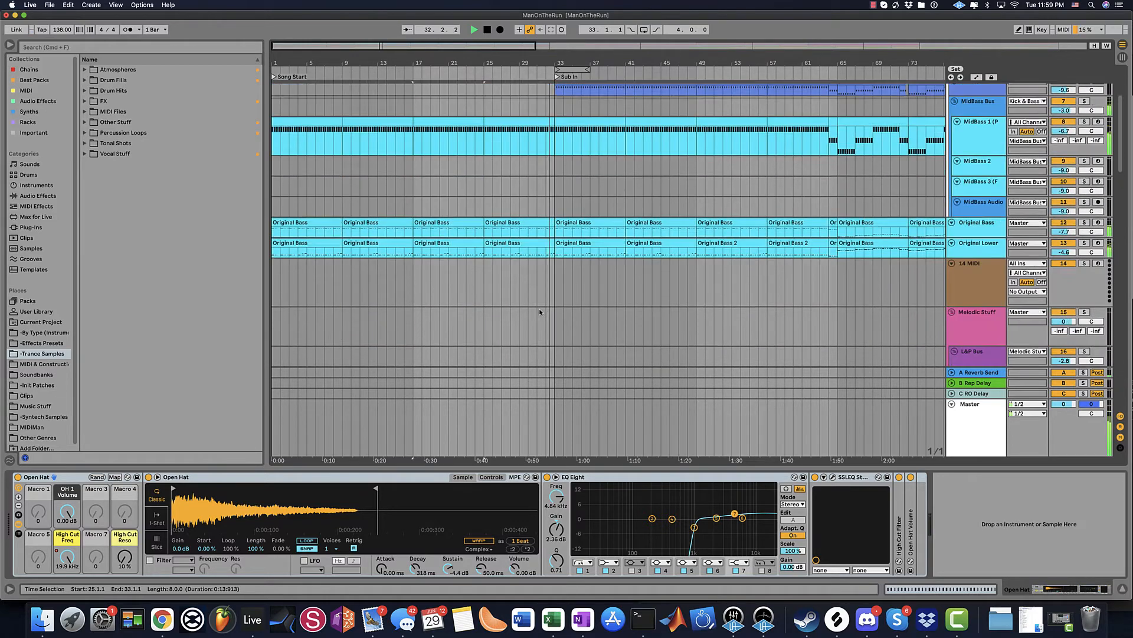
scroll(539, 341, "down", 2)
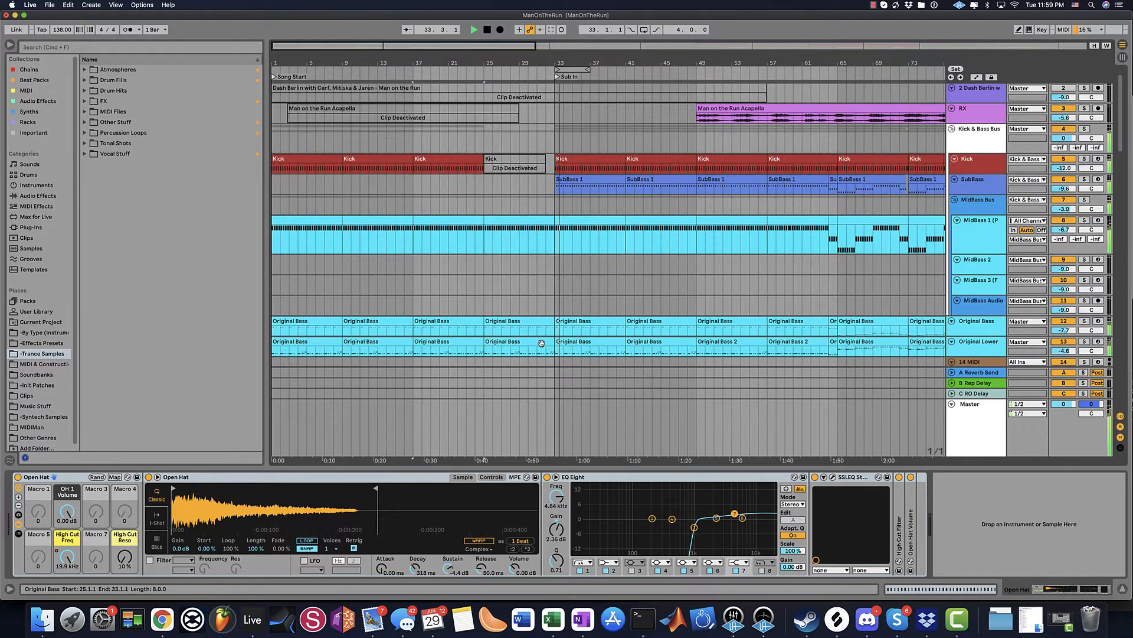
left_click(539, 342)
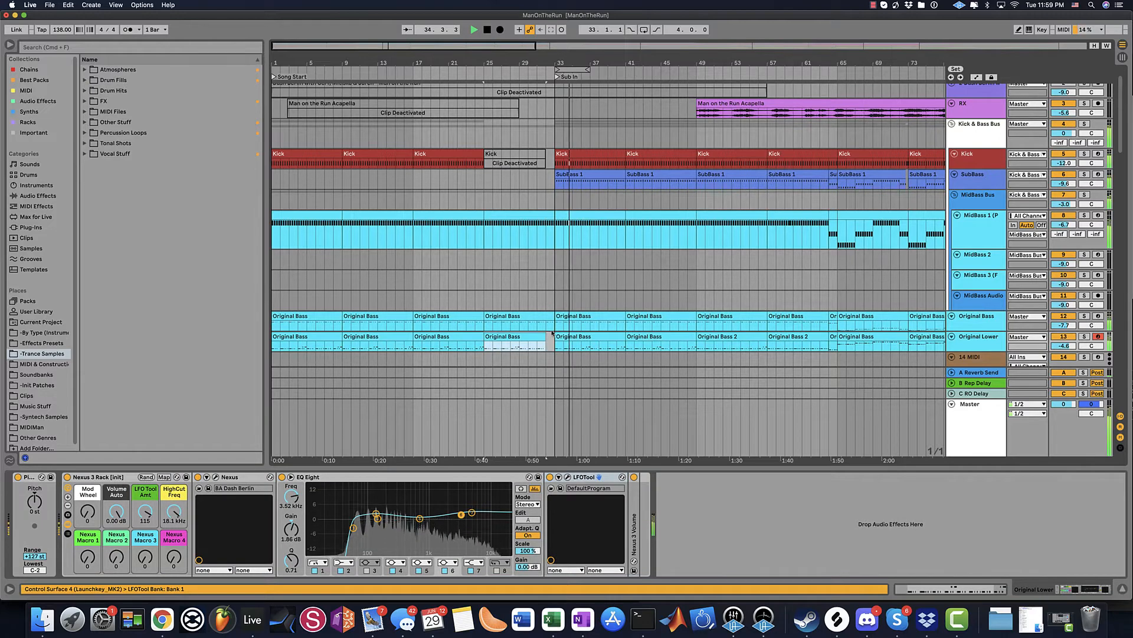
left_click(608, 231)
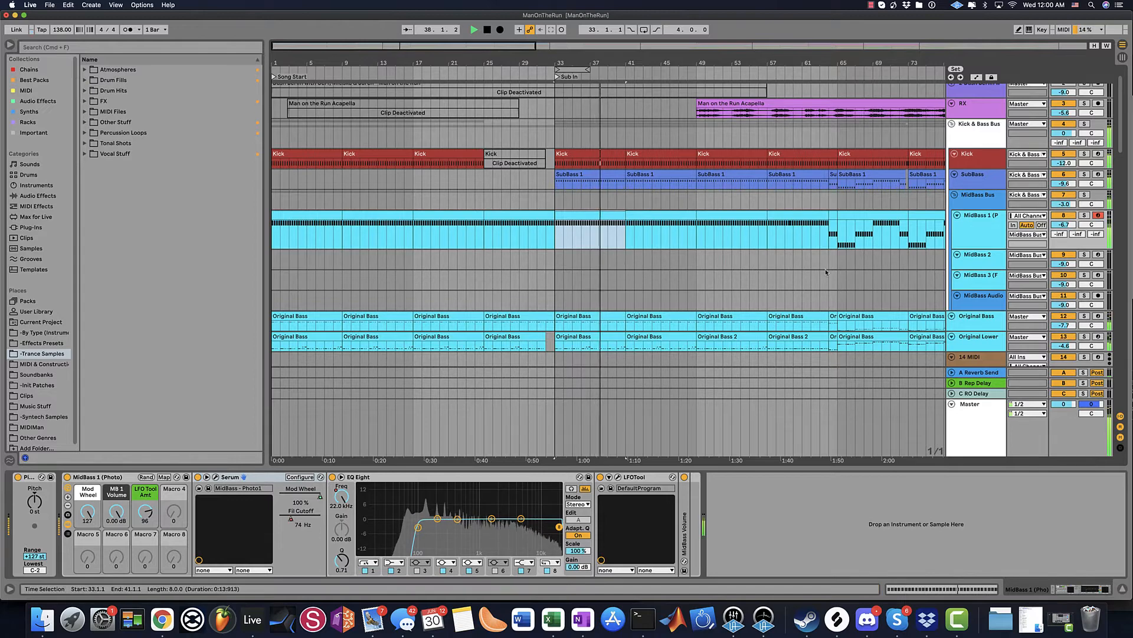
left_click(984, 284)
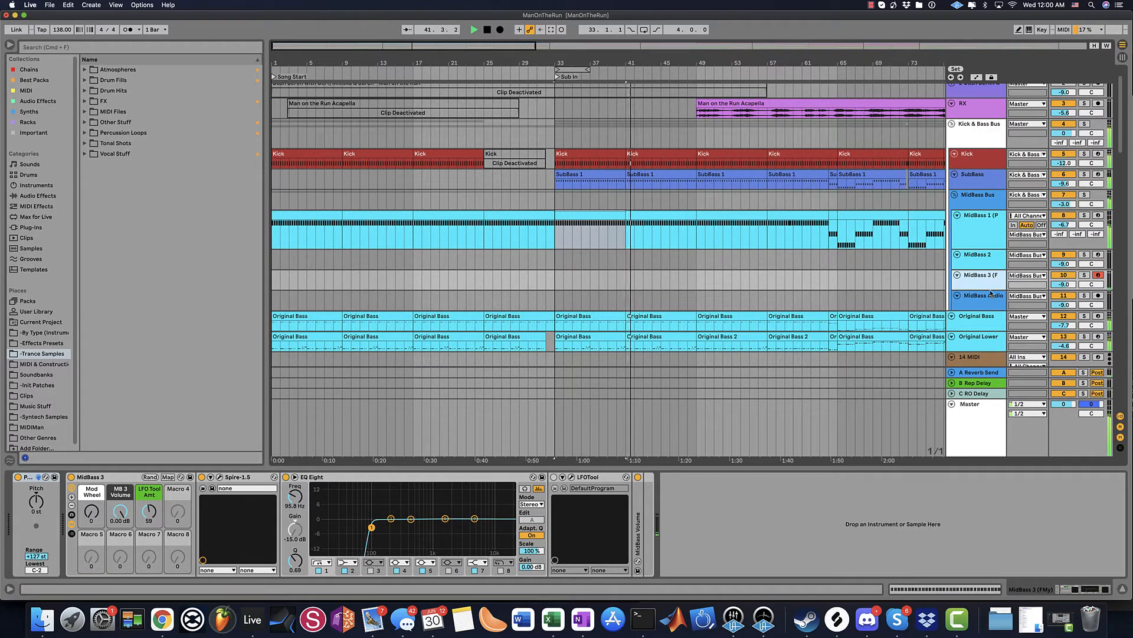
- In the first Original Lower clip, deactivate all E2 notes and add short C#2 notes in the gaps they leave
double_click(297, 335)
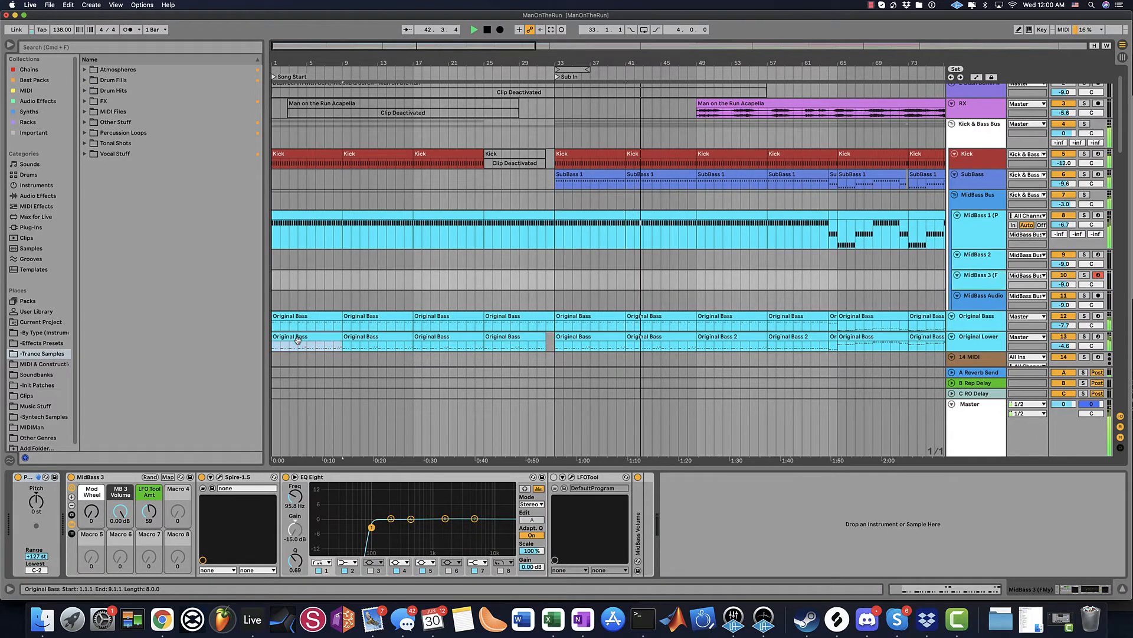
left_click(298, 339)
left_click(307, 333)
left_click(305, 291)
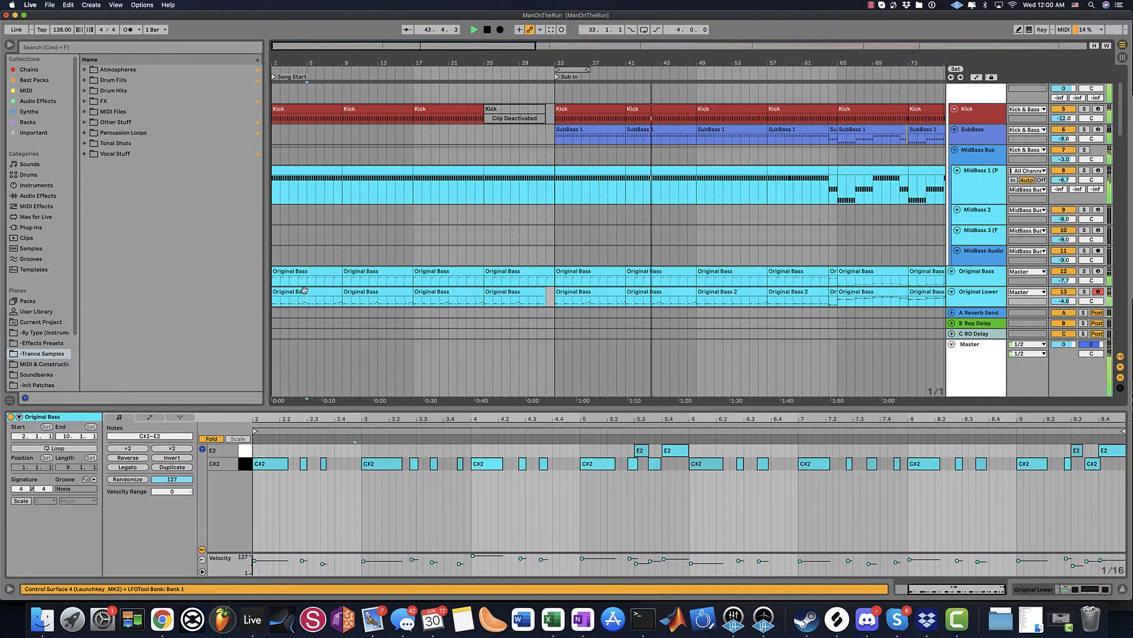
left_click_drag(608, 452, 1124, 459)
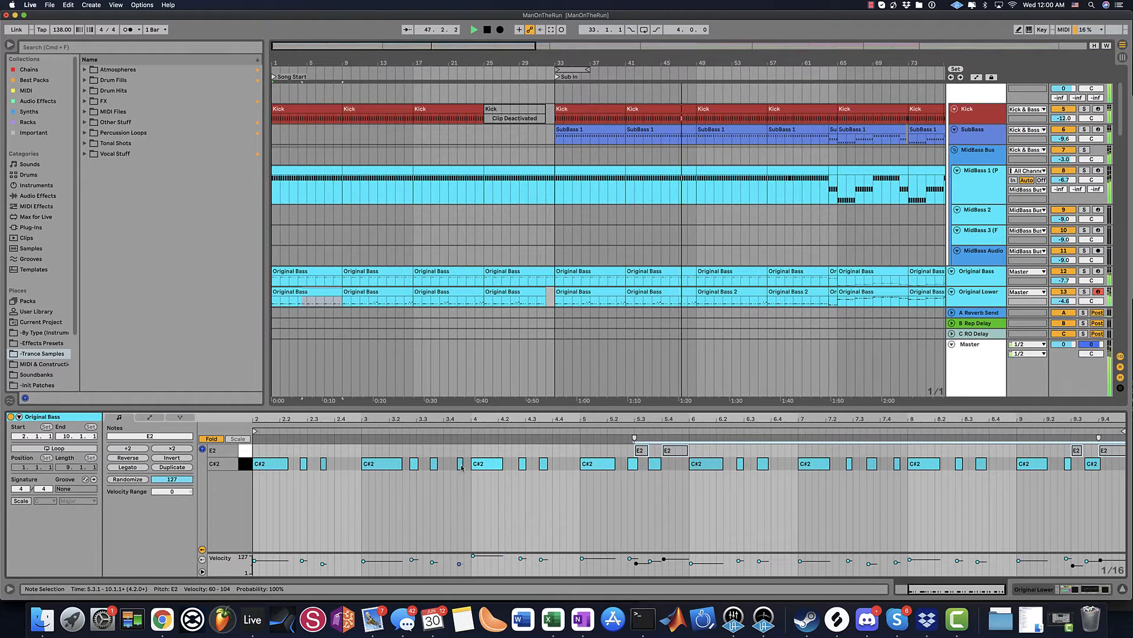
left_click(462, 468)
double_click(679, 465)
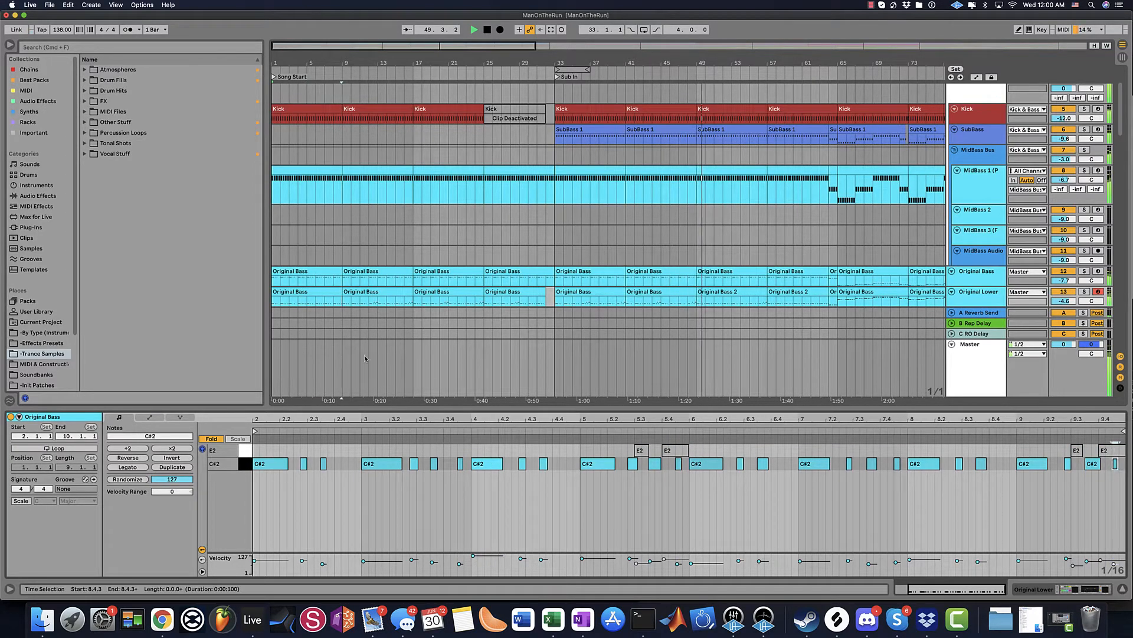
- Duplicate the edited Original Lower clip three times up to bar 33 and shorten the last copy to end at bar 32
key("super+d")
key("super+d")
key("super+d")
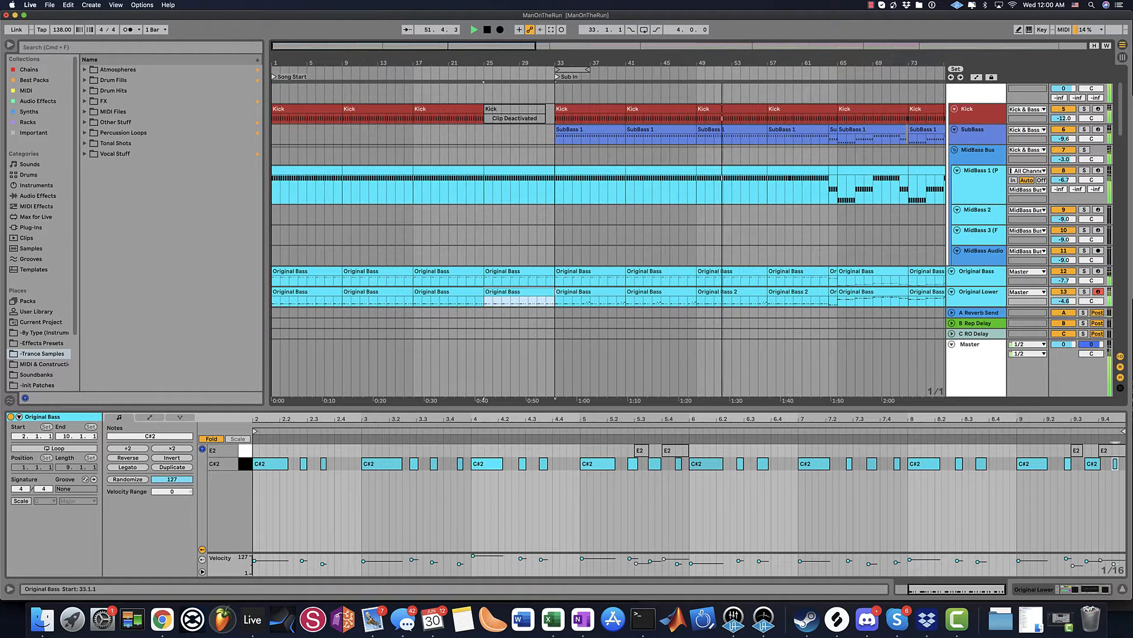
left_click_drag(552, 291, 546, 291)
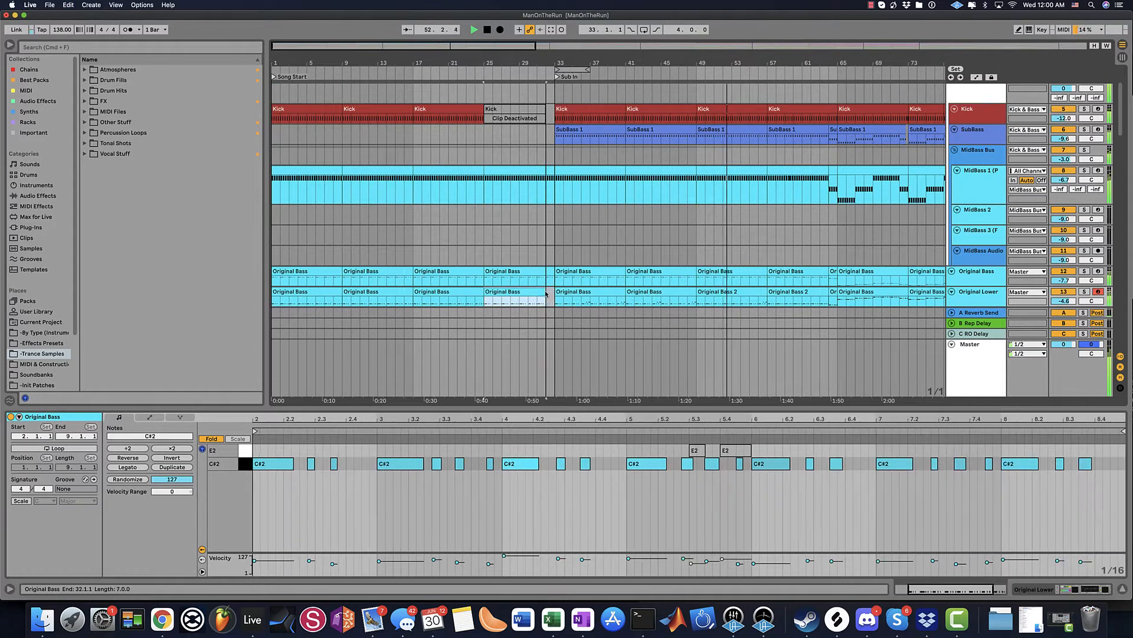
- Rename the four Original Lower clips in bars 1 to 32 as "Original Bass - Flat"
left_click(295, 292, "shift")
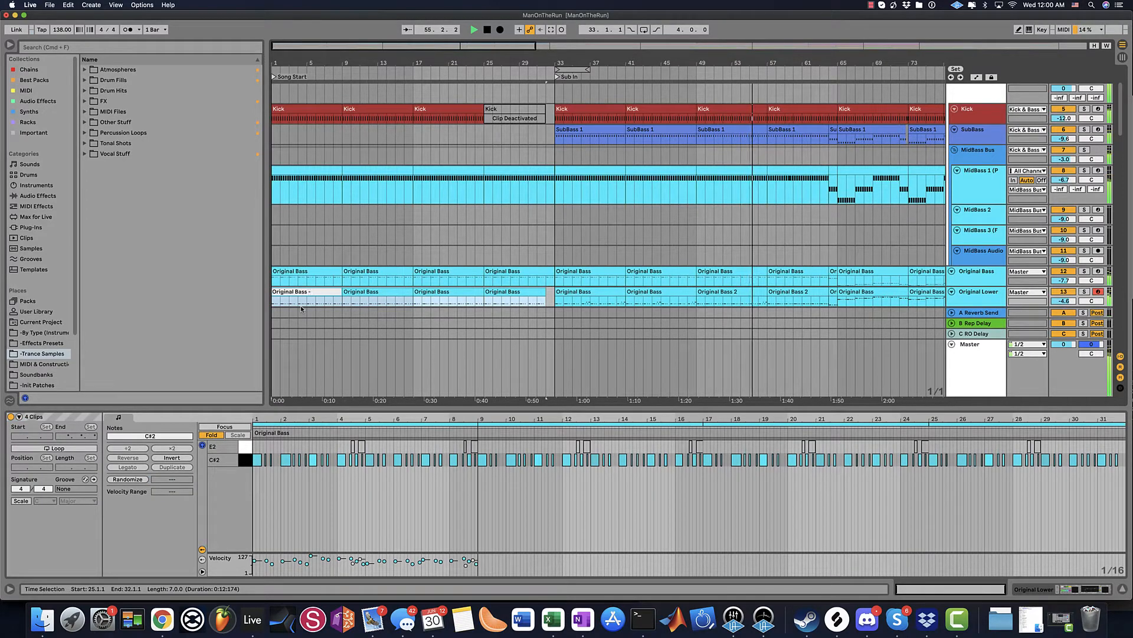
type("Flat")
key("Return")
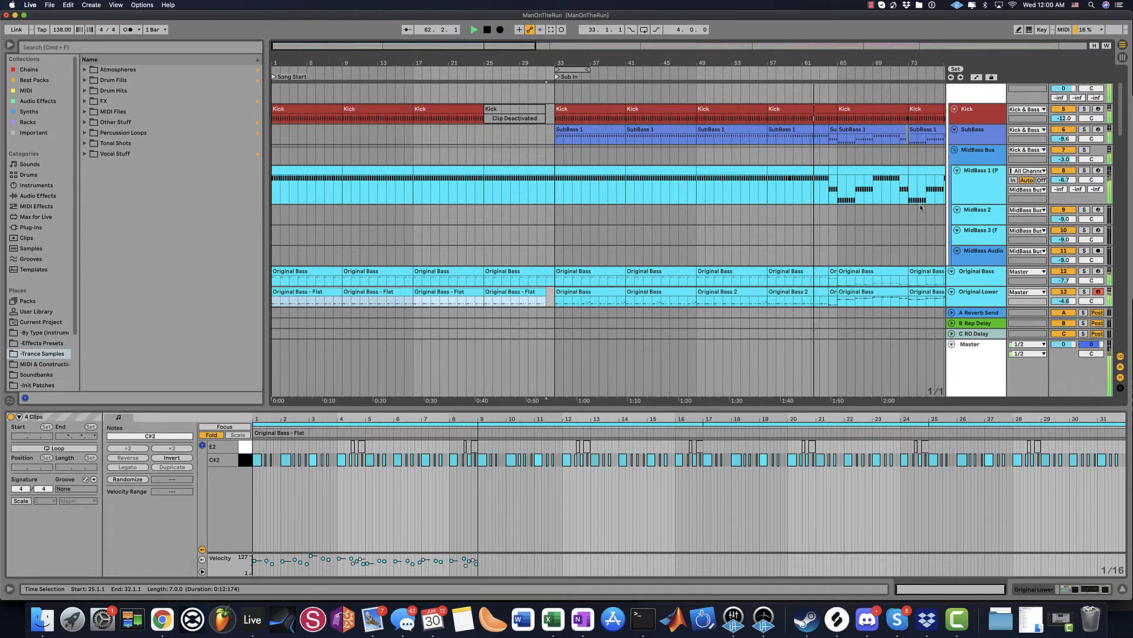
- Play from around bar 57 and add an extra C3 kick note an eighth note before bar 65
left_click_drag(794, 63, 531, 61)
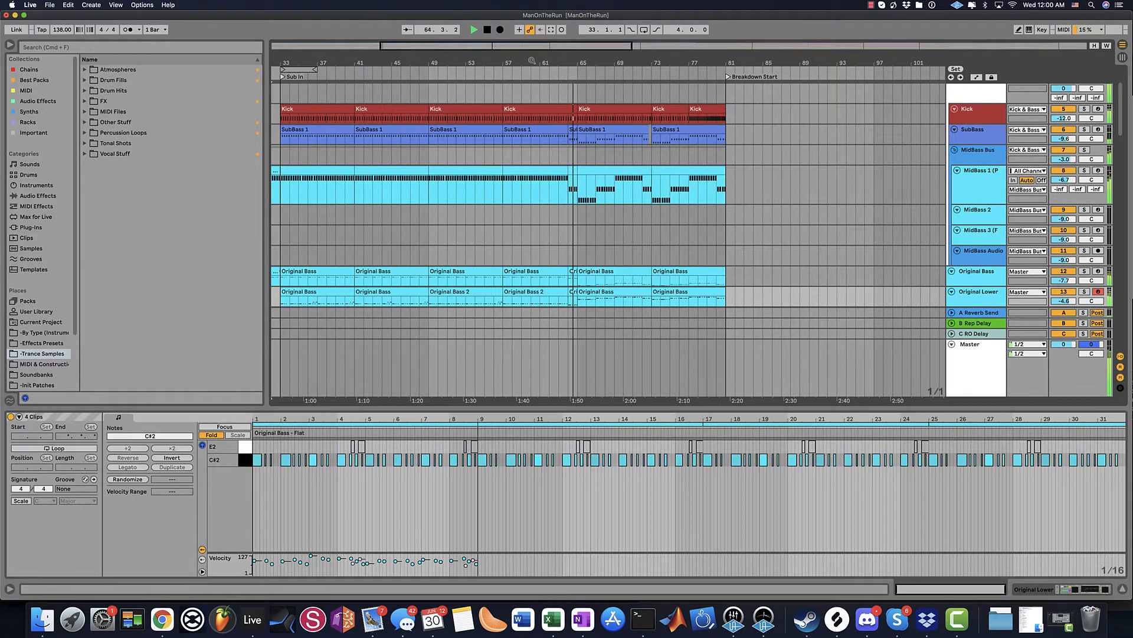
left_click_drag(566, 63, 566, 104)
left_click_drag(574, 61, 612, 109)
left_click(593, 112)
key("space")
key("space")
left_click(602, 113)
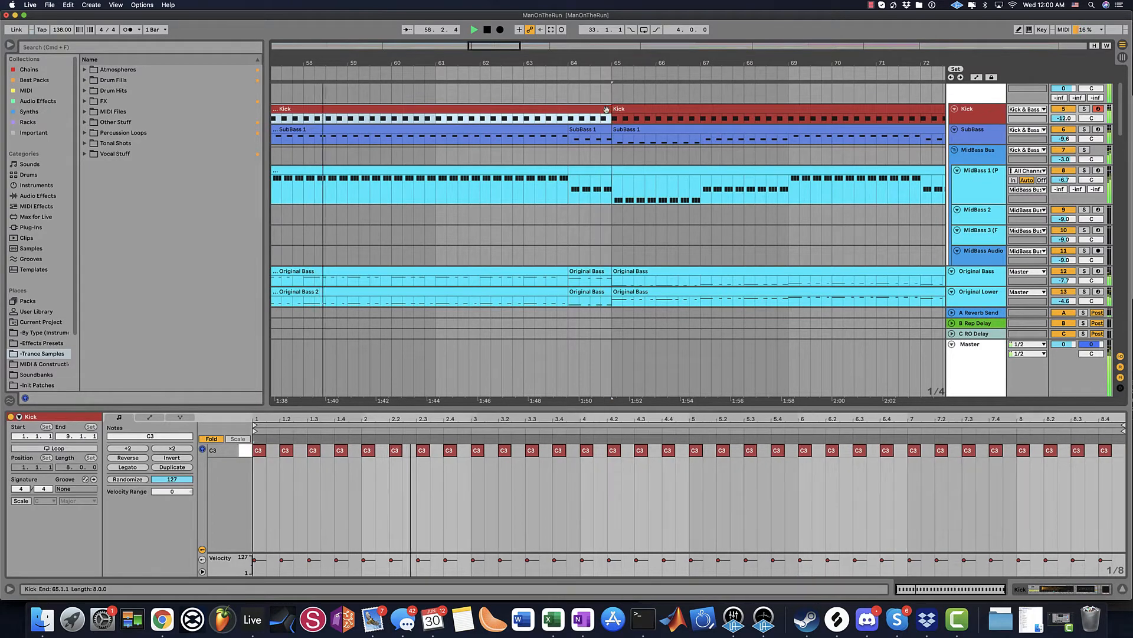
left_click(1117, 452)
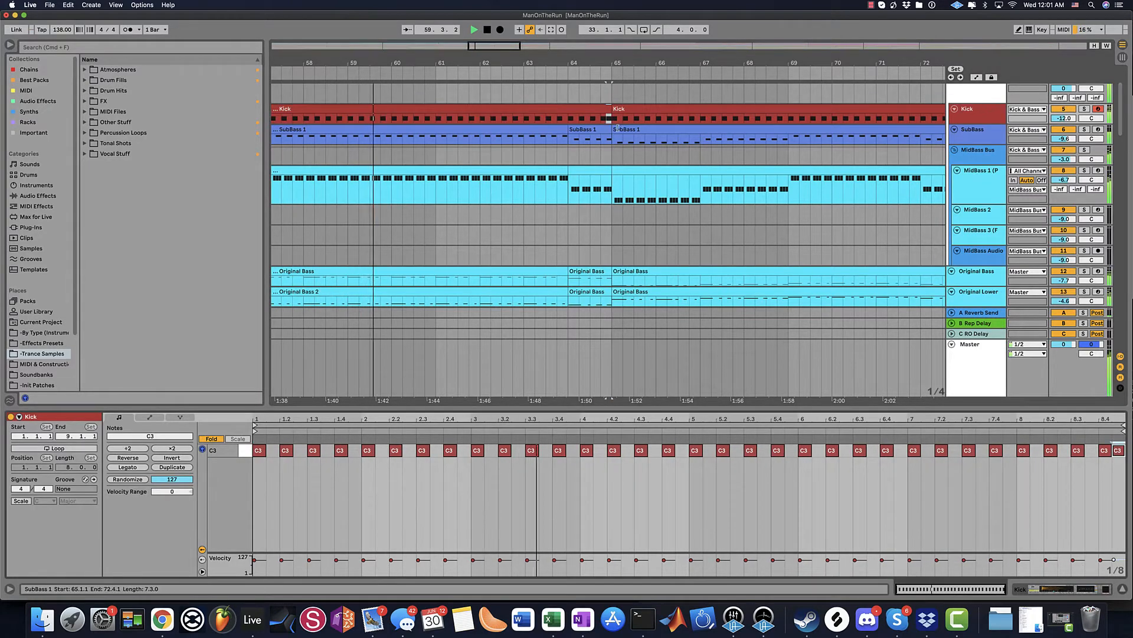
- Clear the last beat of the SubBass part just before bar 65 and just before bar 73
left_click(606, 128)
left_click(614, 129)
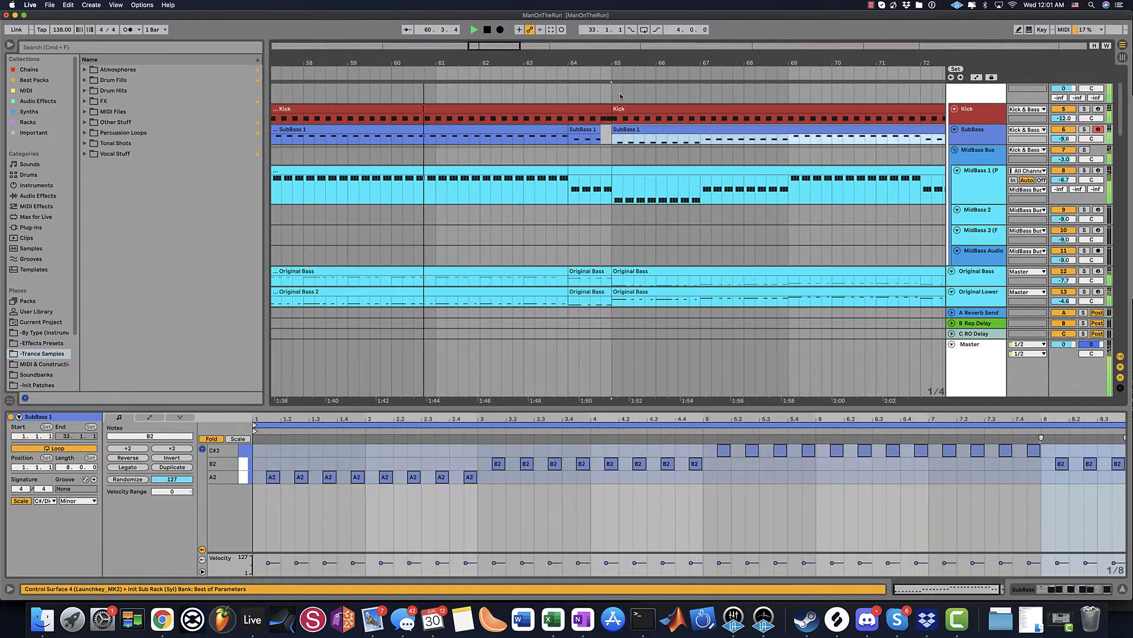
scroll(612, 124, "up", 3)
left_click_drag(600, 62, 548, 41)
left_click(681, 224)
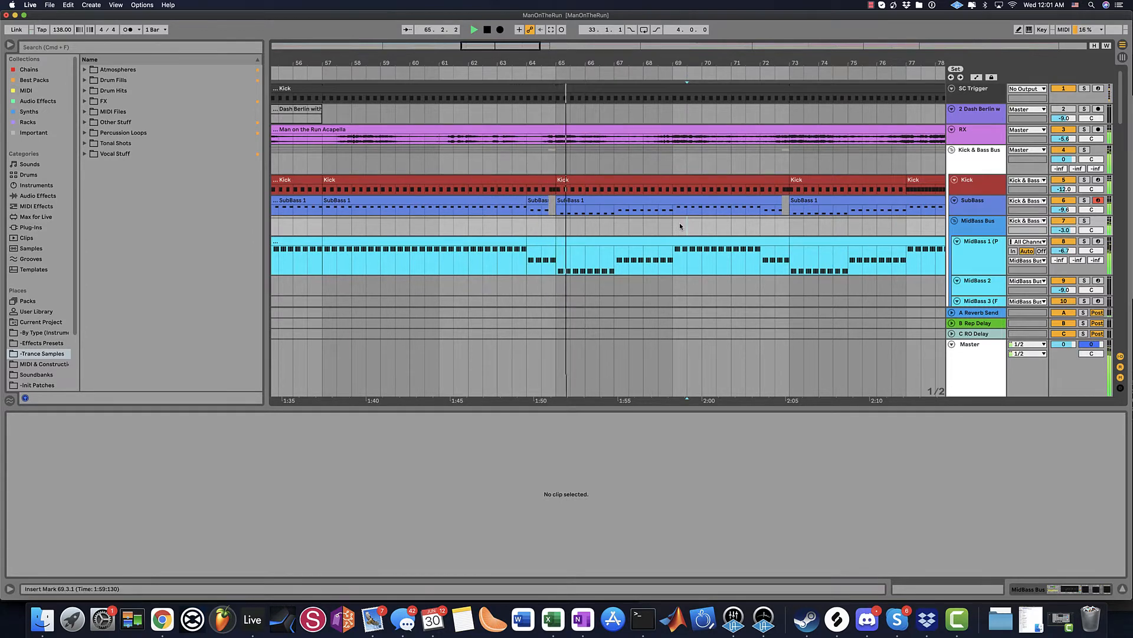
- Look over the pad, percussion, loop and FX tracks around bars 56 to 78 while the song plays
scroll(569, 220, "down", 6)
scroll(569, 220, "down", 15)
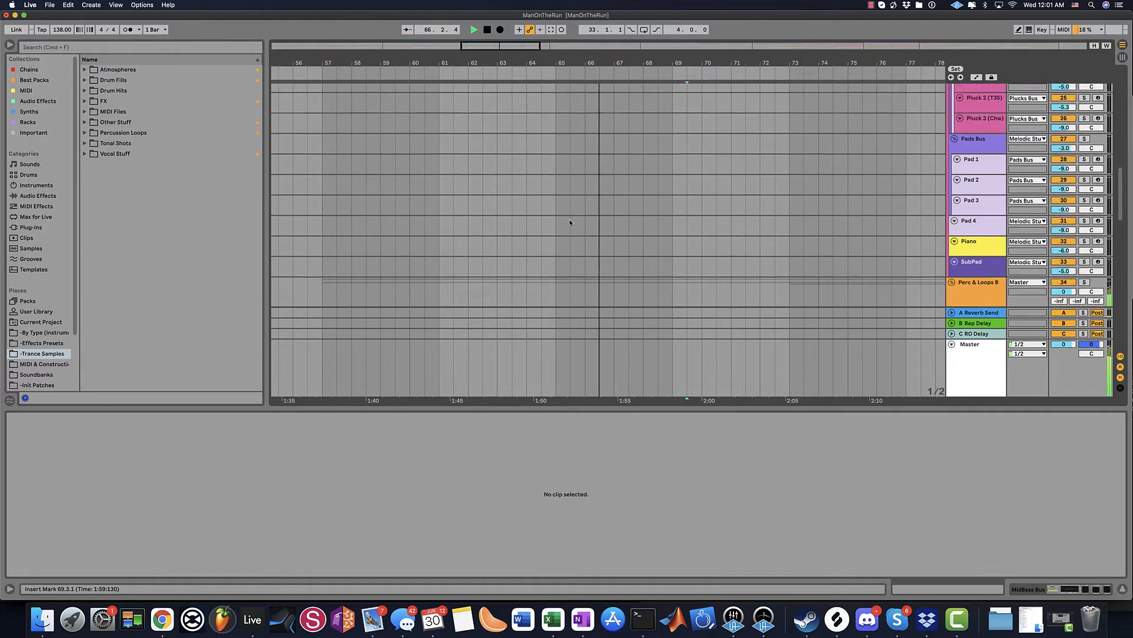
scroll(570, 222, "up", 2)
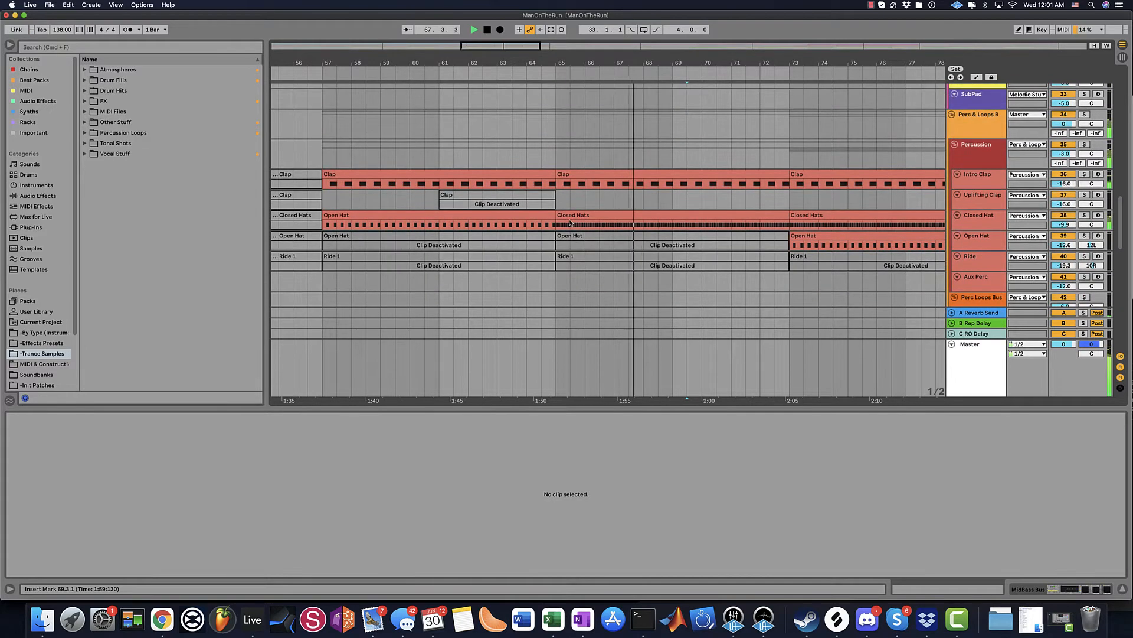
scroll(569, 220, "down", 10)
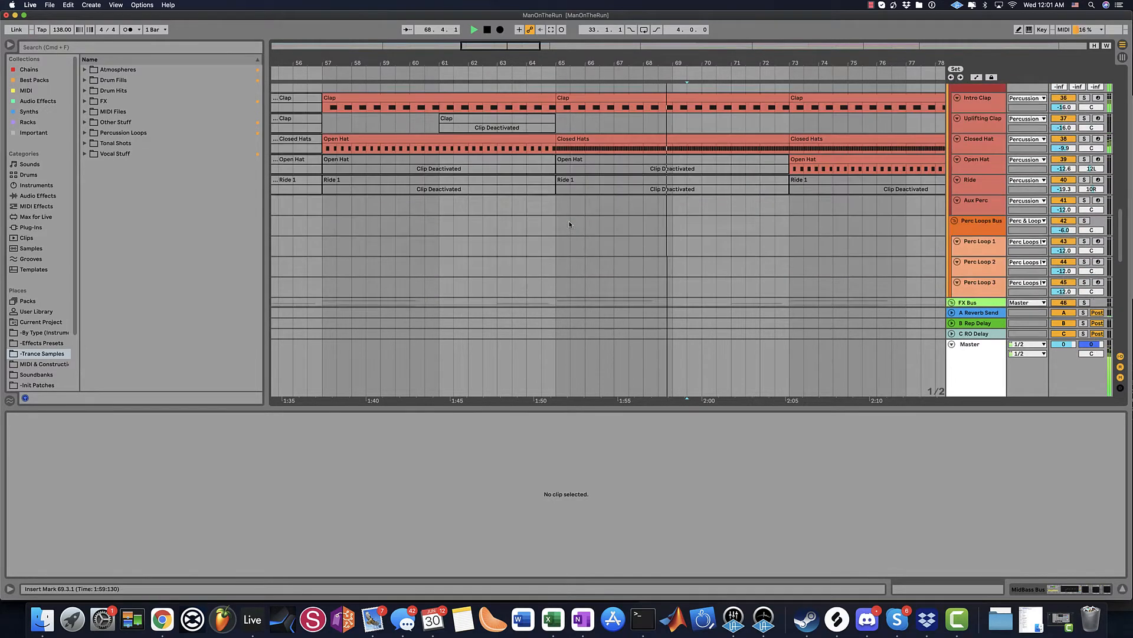
scroll(611, 214, "up", 5)
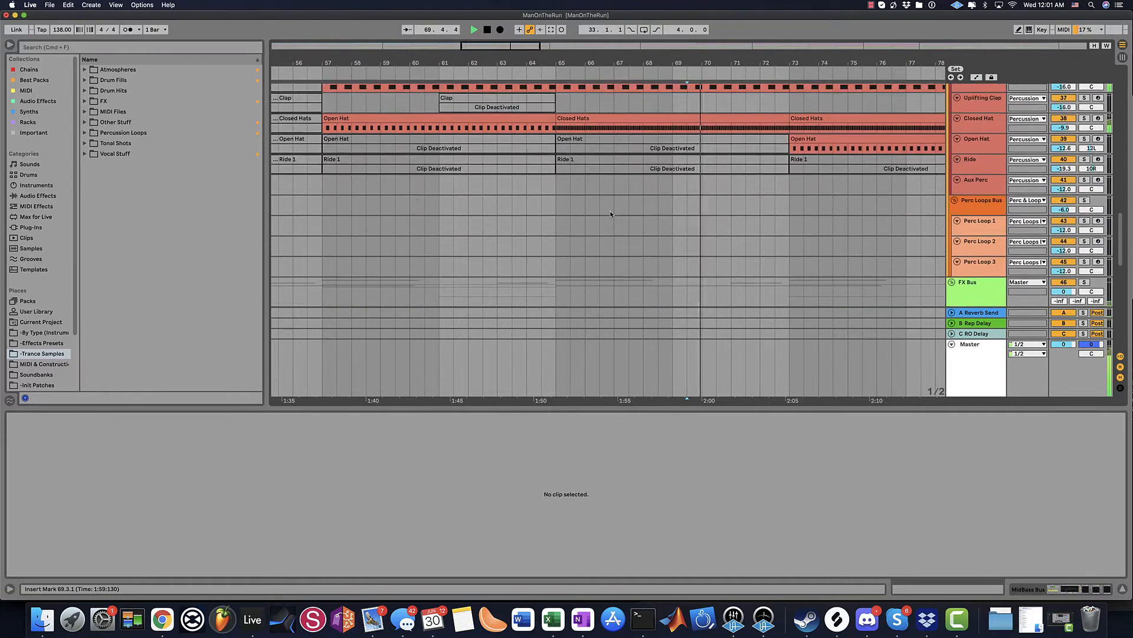
scroll(610, 214, "down", 5)
scroll(610, 214, "up", 5)
scroll(610, 213, "up", 5)
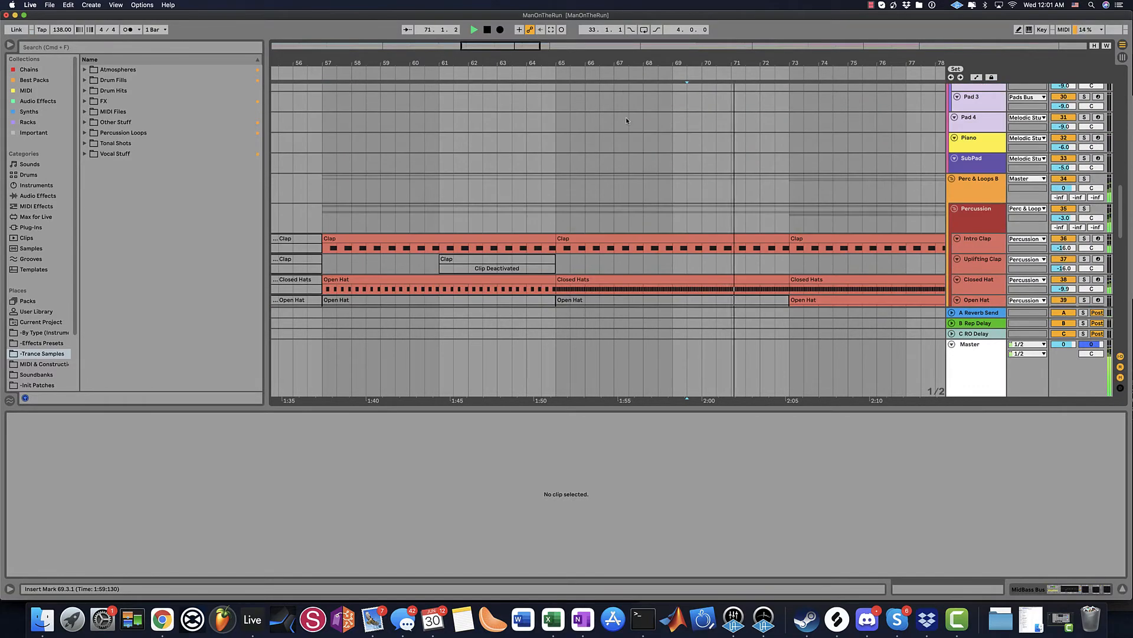
- Copy the MidBass 1, Original Bass and Original Lower clips from bars 65 to 81 to the Drop at bar 139
left_click_drag(627, 62, 626, 18)
scroll(462, 215, "up", 15)
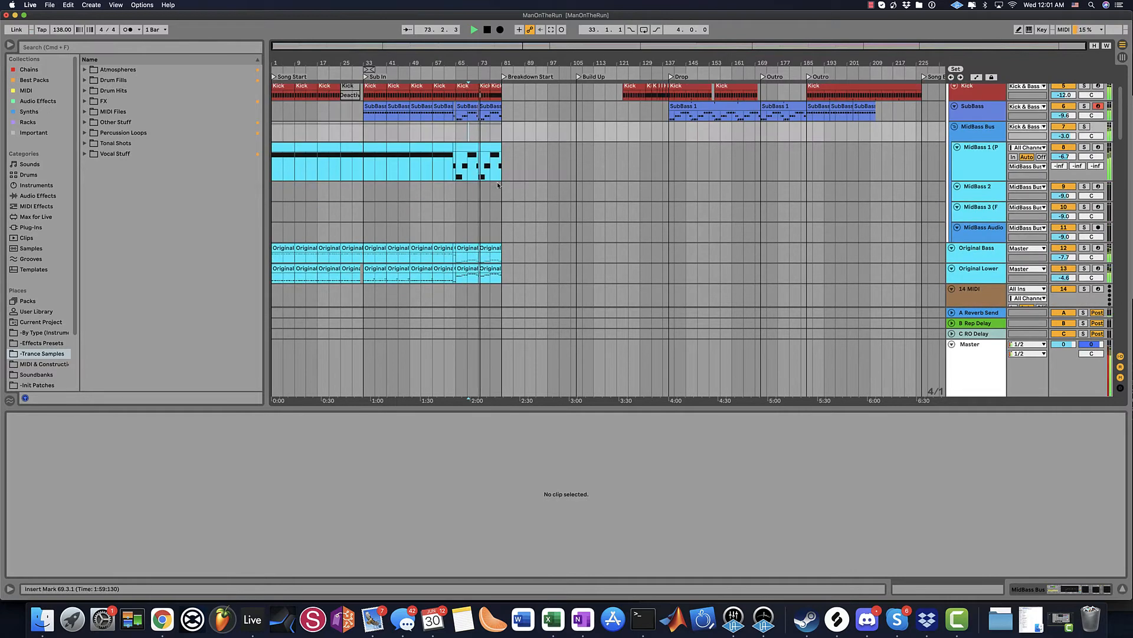
left_click_drag(491, 152, 489, 267)
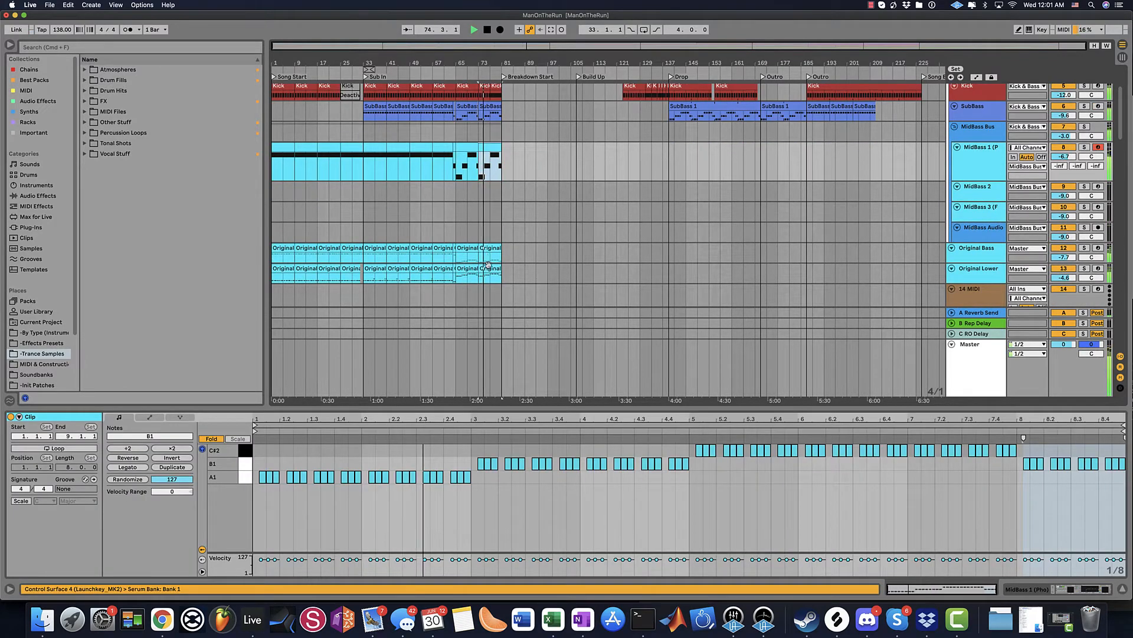
left_click(478, 149)
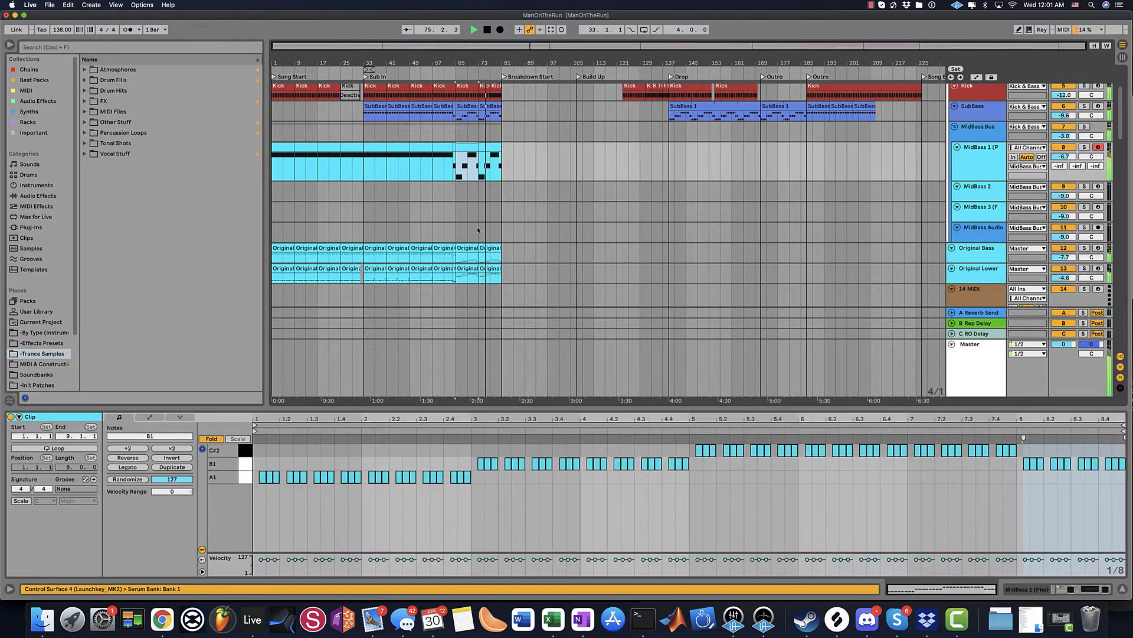
left_click(483, 258, "shift")
left_click(490, 269, "shift")
key("z")
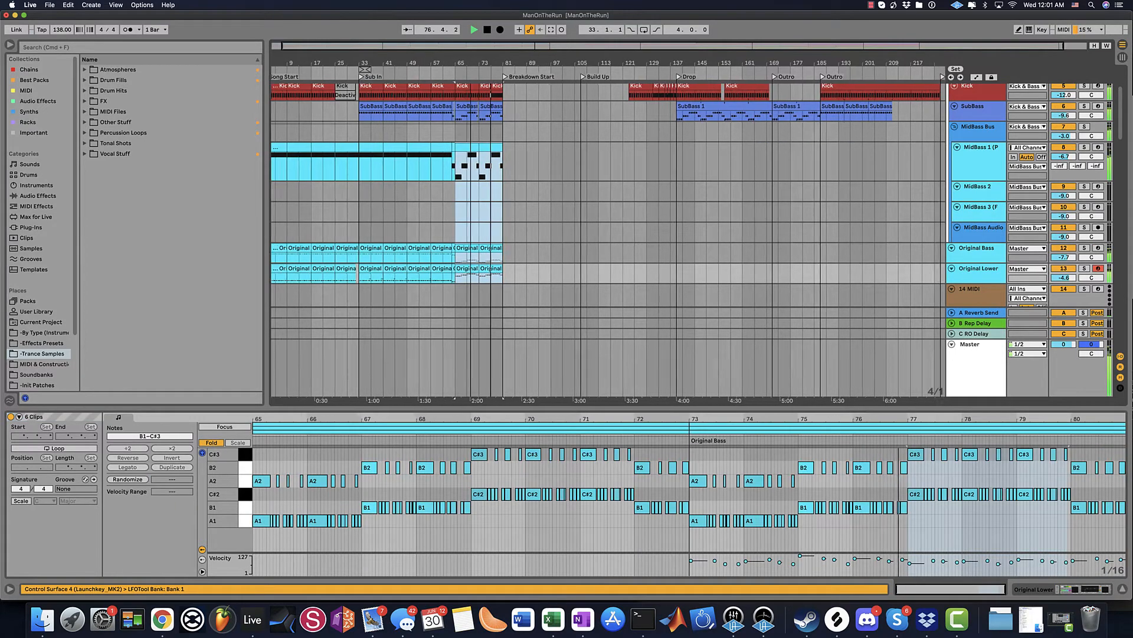
left_click_drag(494, 63, 423, 108)
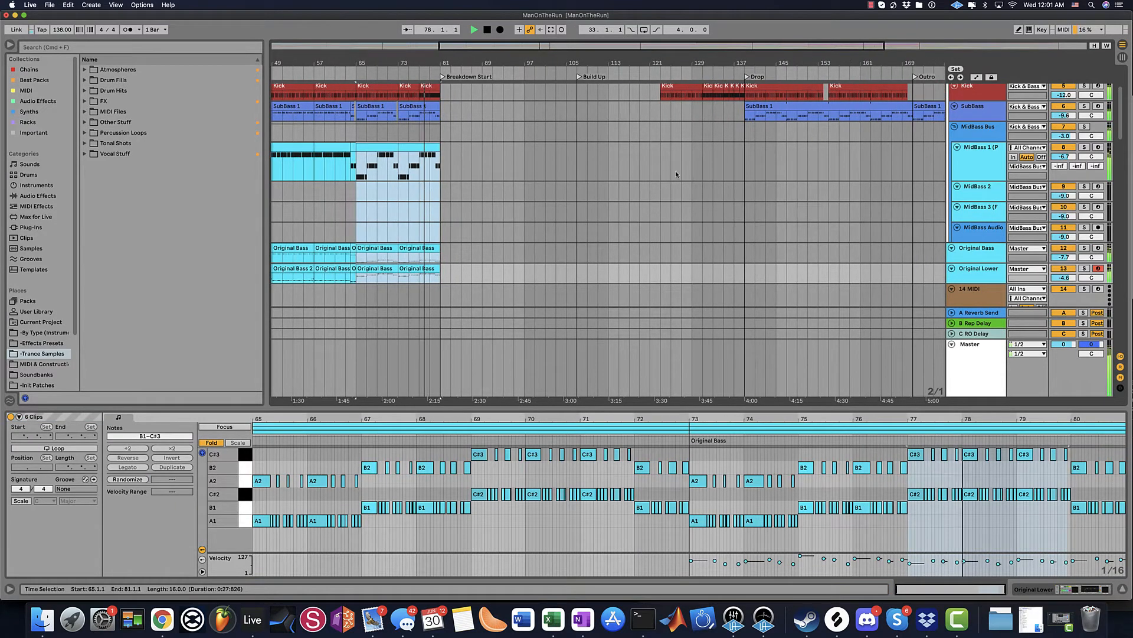
left_click_drag(377, 155, 765, 155)
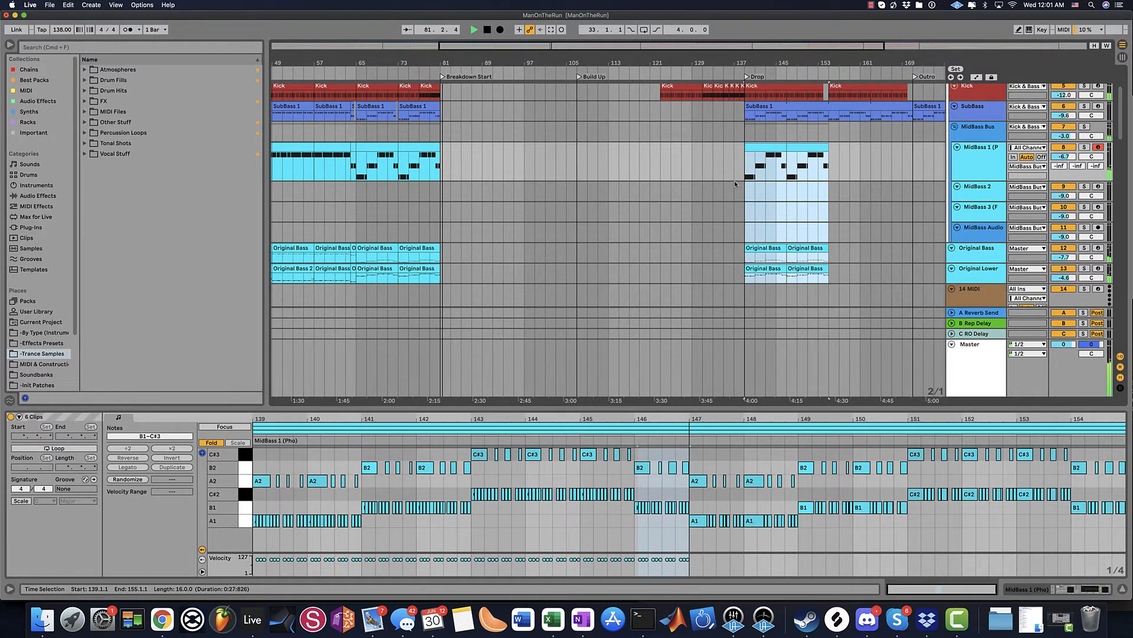
- Play the kick build from around bar 128 and listen through the transition into the Drop at bar 139
scroll(735, 180, "up", 3)
scroll(679, 175, "down", 2)
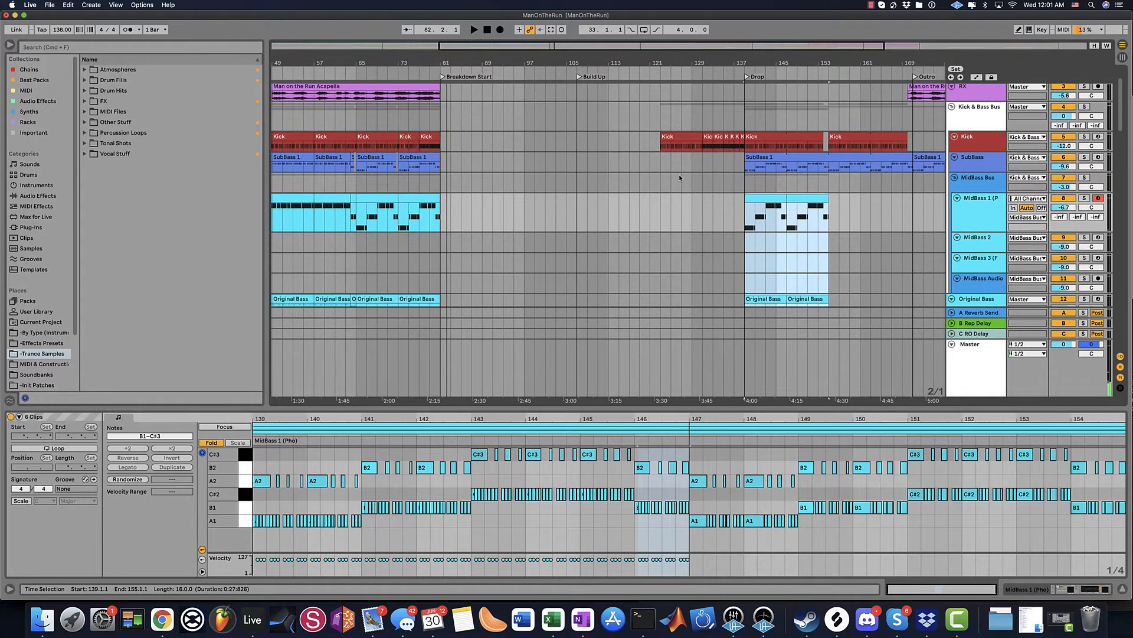
left_click(711, 180)
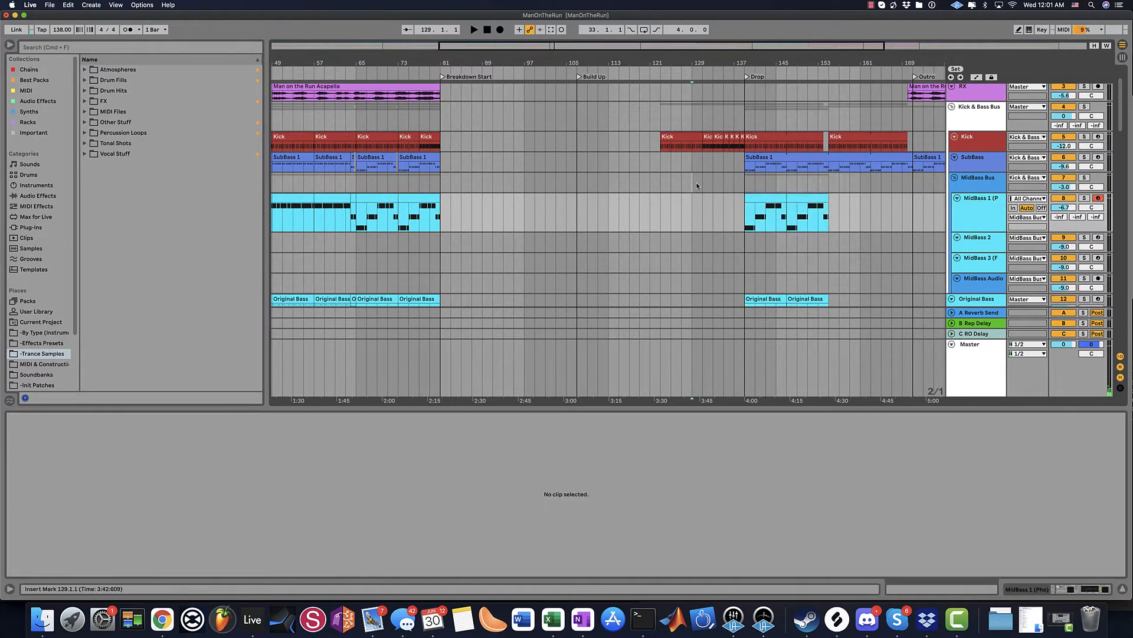
left_click(746, 204)
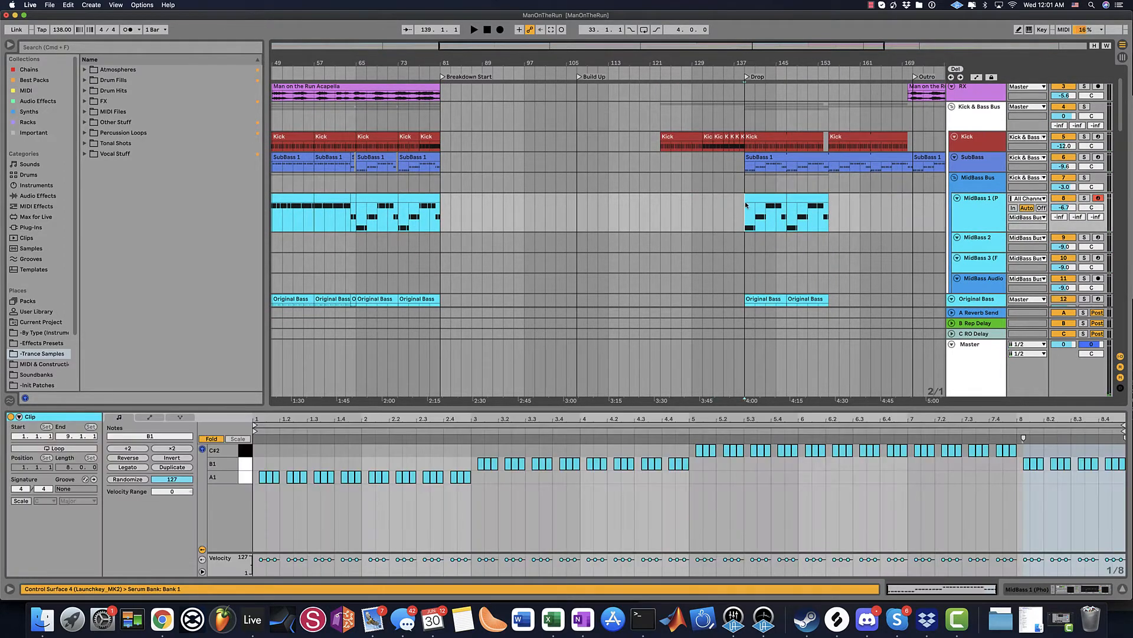
left_click(686, 68)
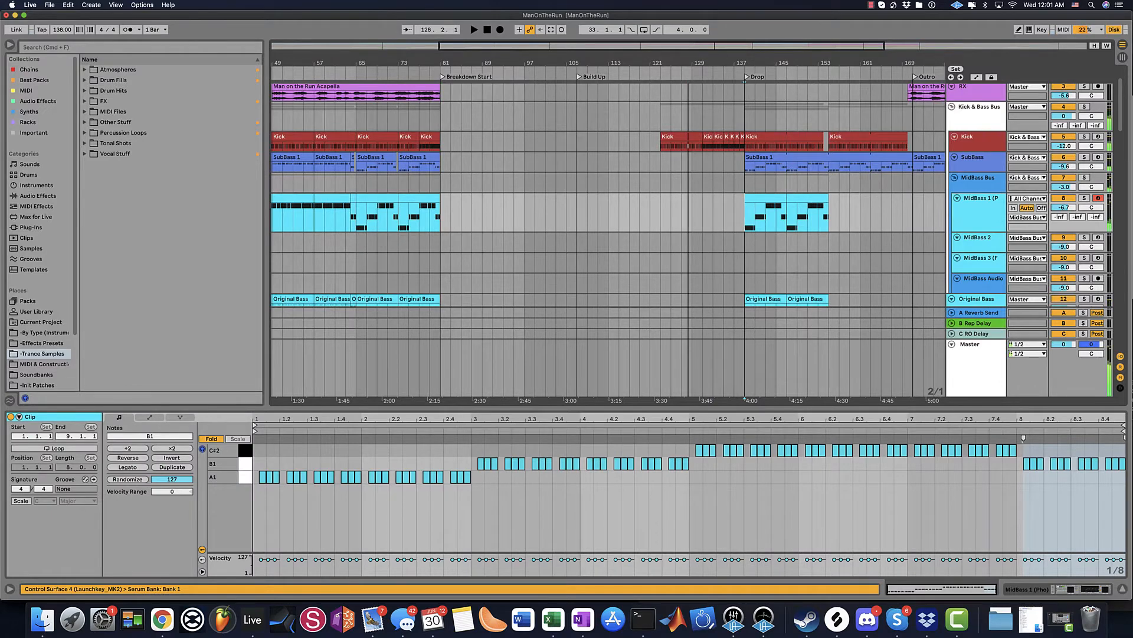
left_click(710, 163)
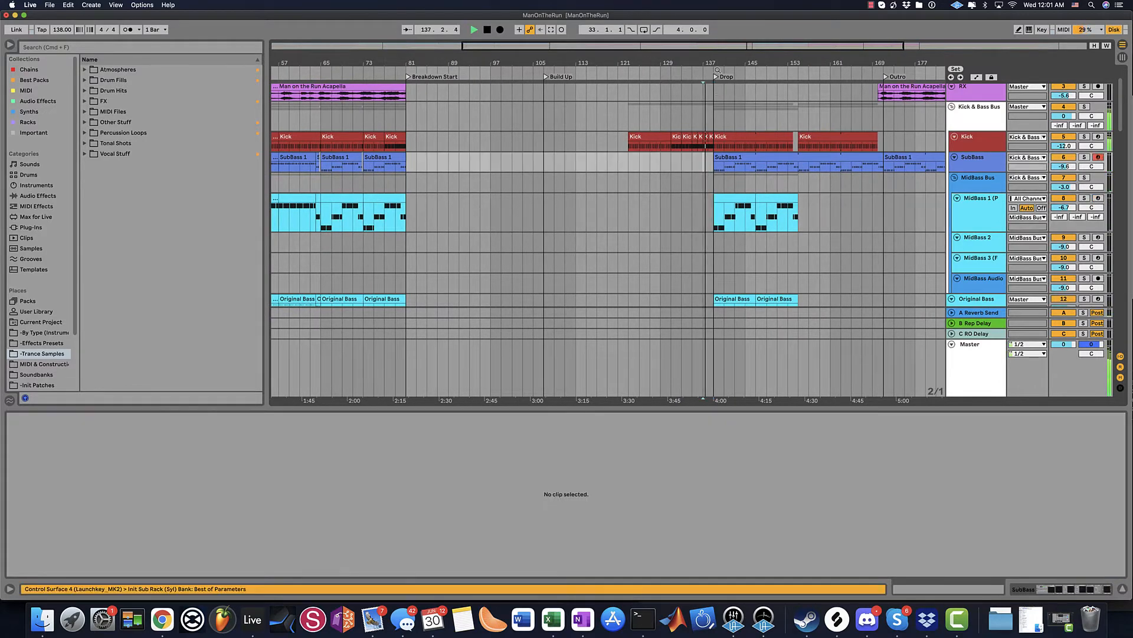
left_click_drag(718, 70, 505, 147)
scroll(540, 176, "down", 3)
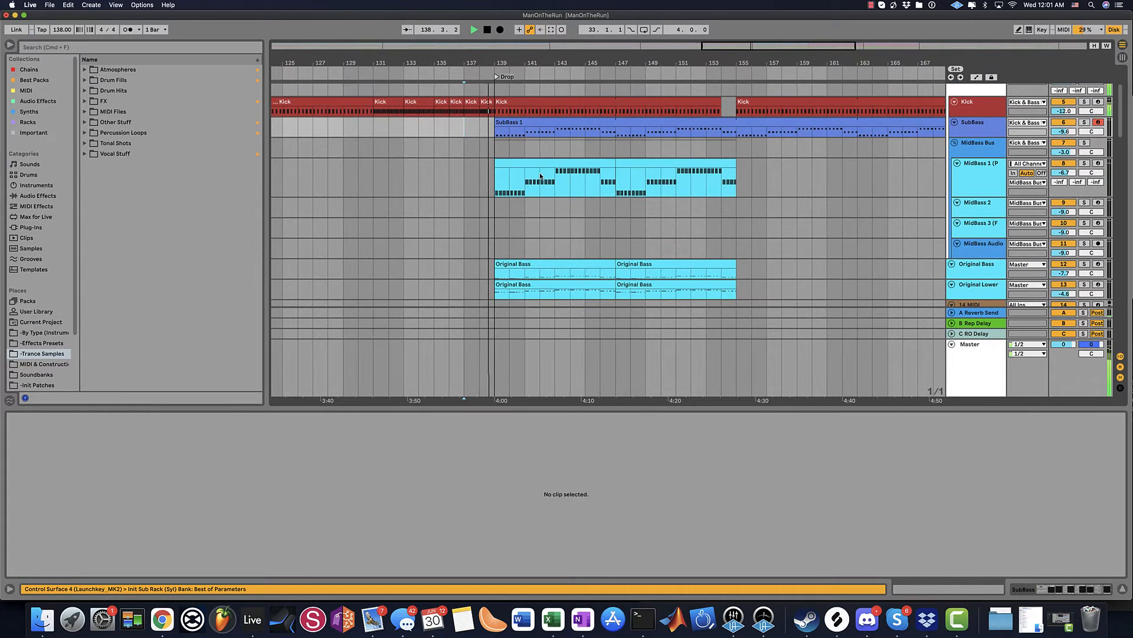
scroll(540, 176, "down", 2)
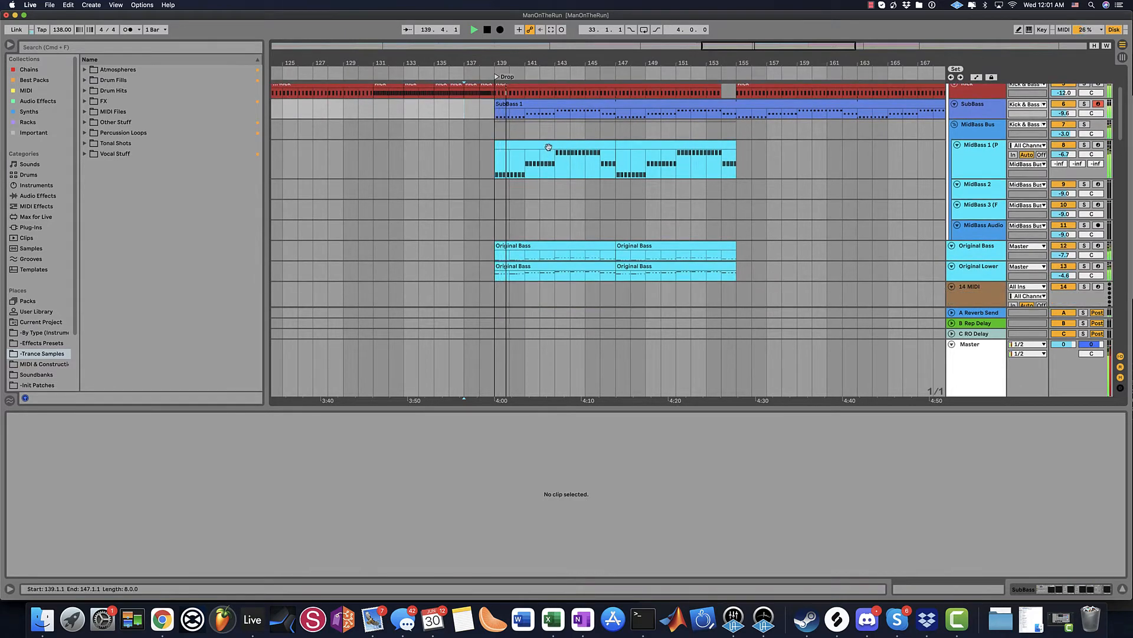
- Deactivate the two clips on the Original Bass track in bars 139 to 155, leaving the Original Lower clips active
left_click(584, 254)
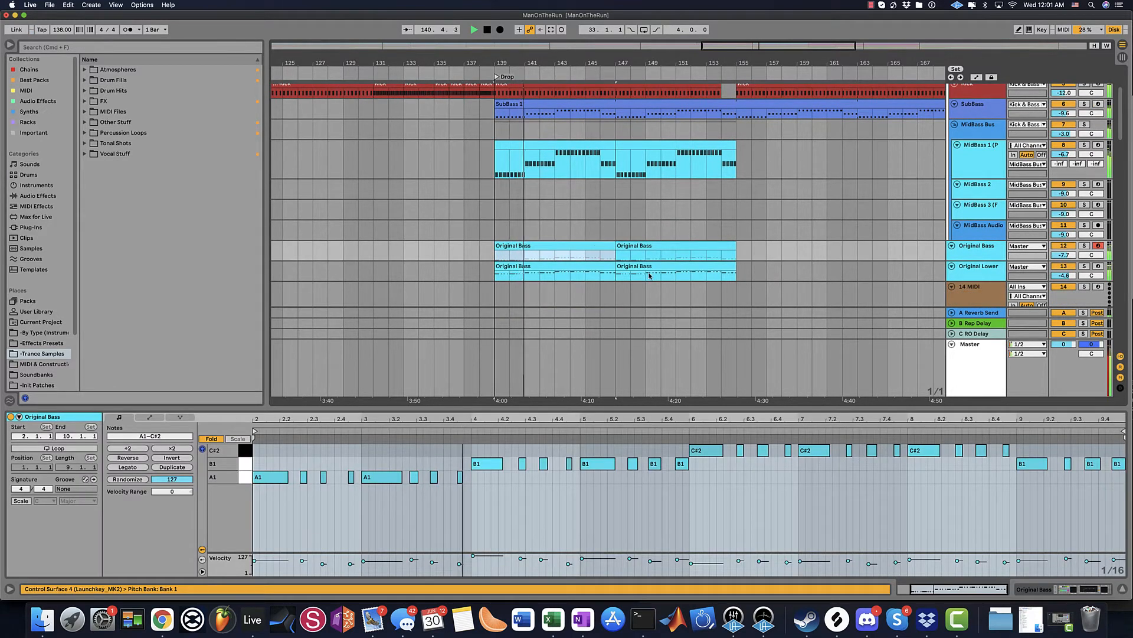
key("0")
left_click(604, 266)
key("0")
left_click(630, 266)
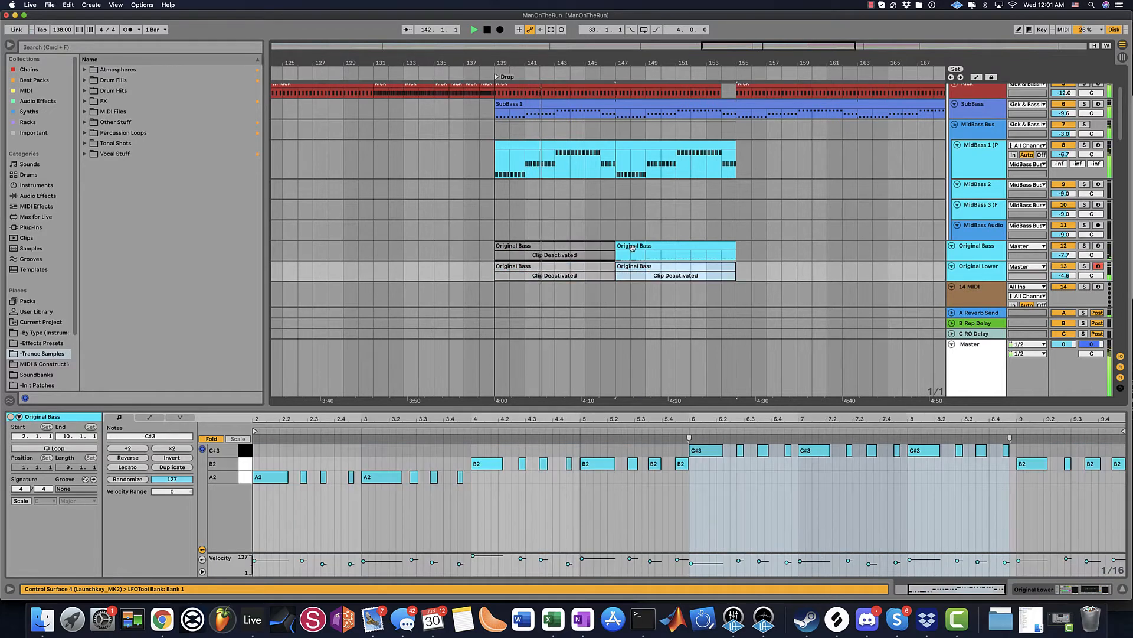
key("0")
left_click(630, 247)
key("0")
left_click(628, 267)
key("0")
left_click(588, 266)
key("0")
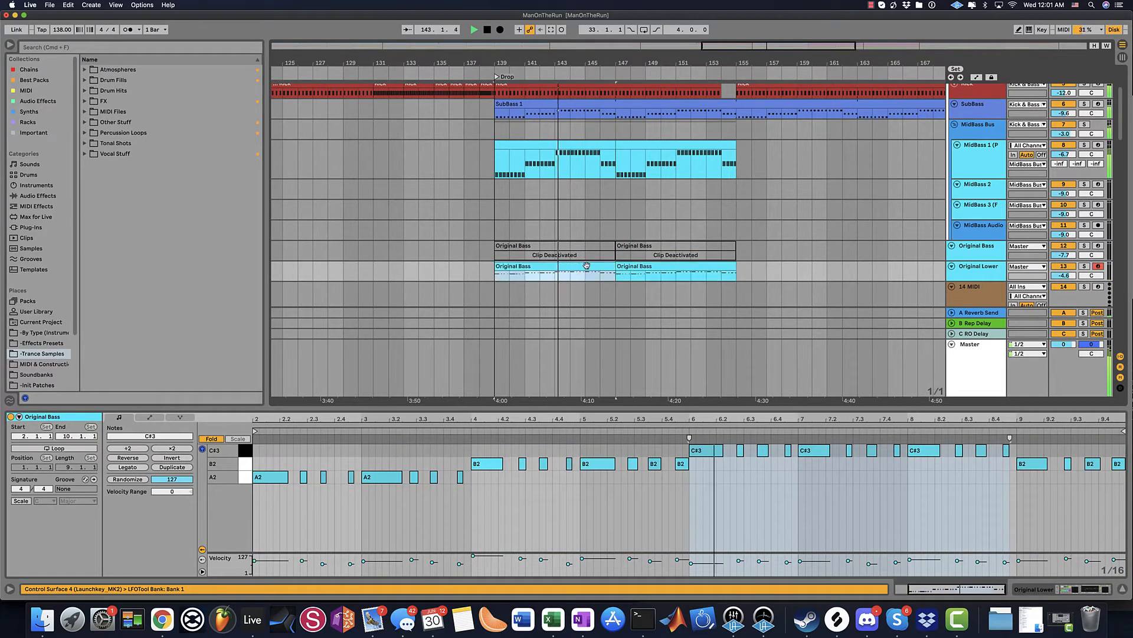
- Duplicate the Drop's Original Lower pair and the MidBass 1 clip to fill bars 155 to 171
left_click(621, 263, "shift")
key("super+d")
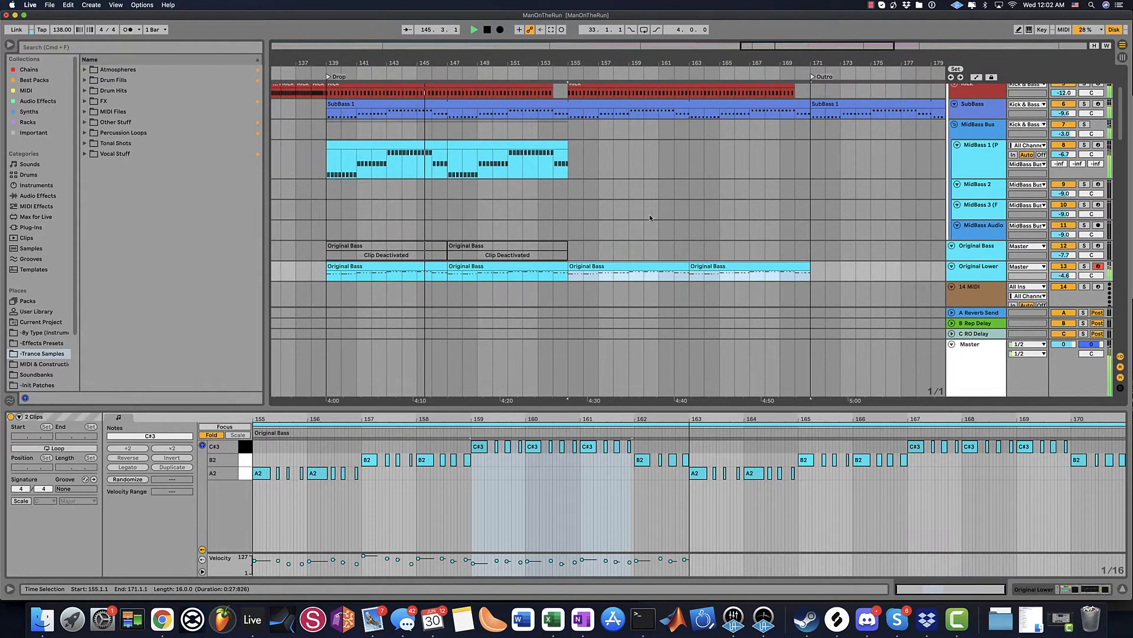
left_click(487, 145)
key("super+d")
key("super+d")
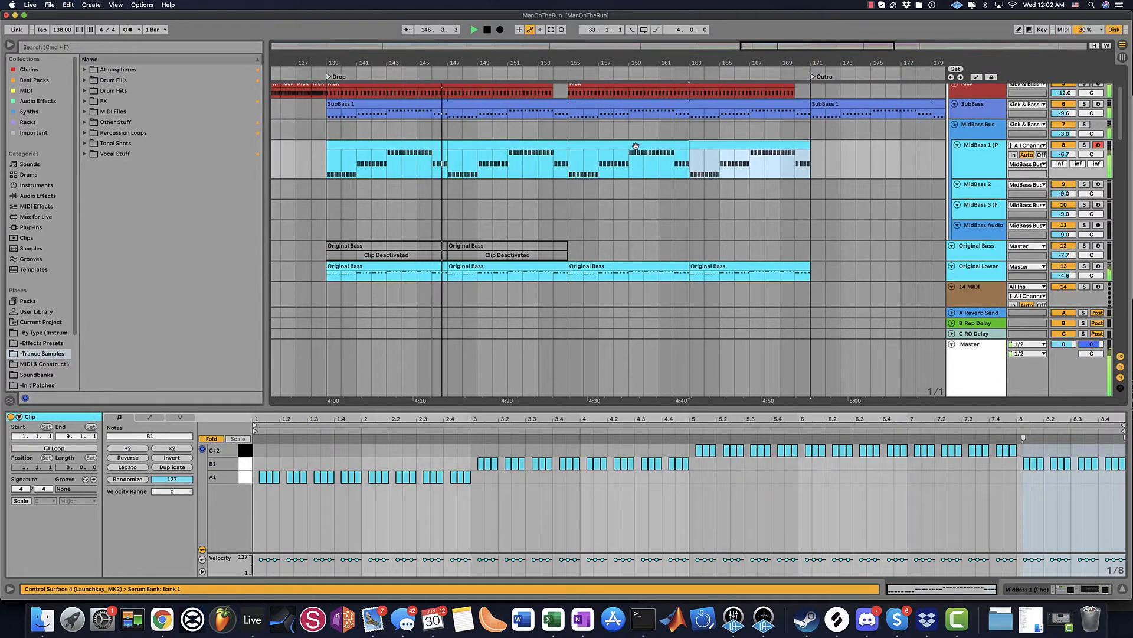
- Continue the duplicated MidBass 1 and Original Lower clips through the first Outro section up to bar 187
key("super+d")
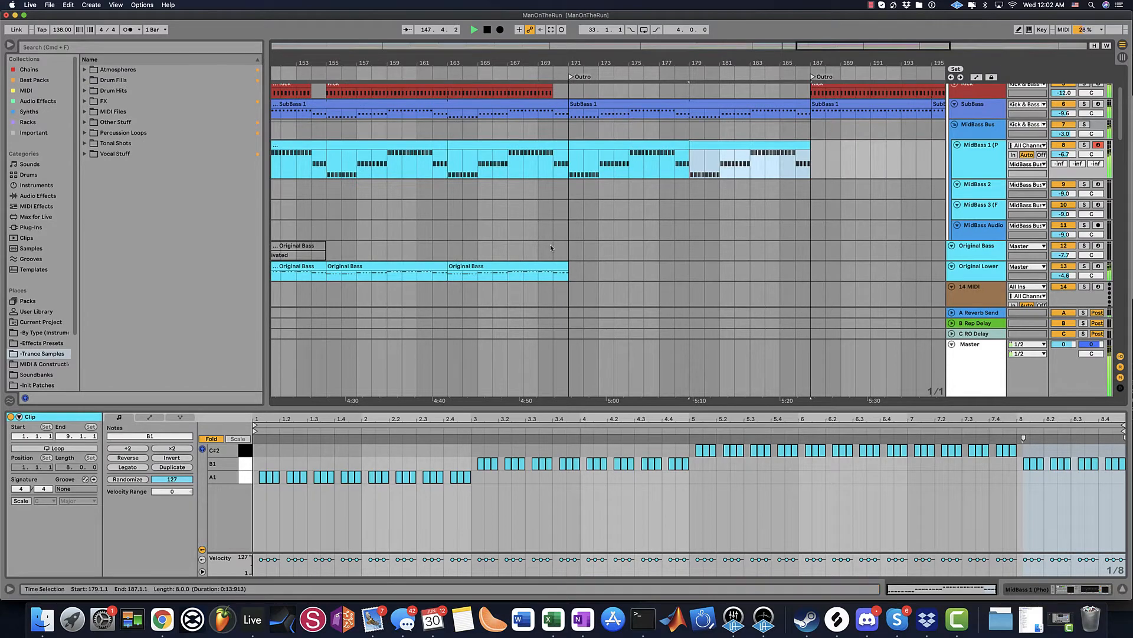
left_click(552, 269)
key("super+d")
key("super+d")
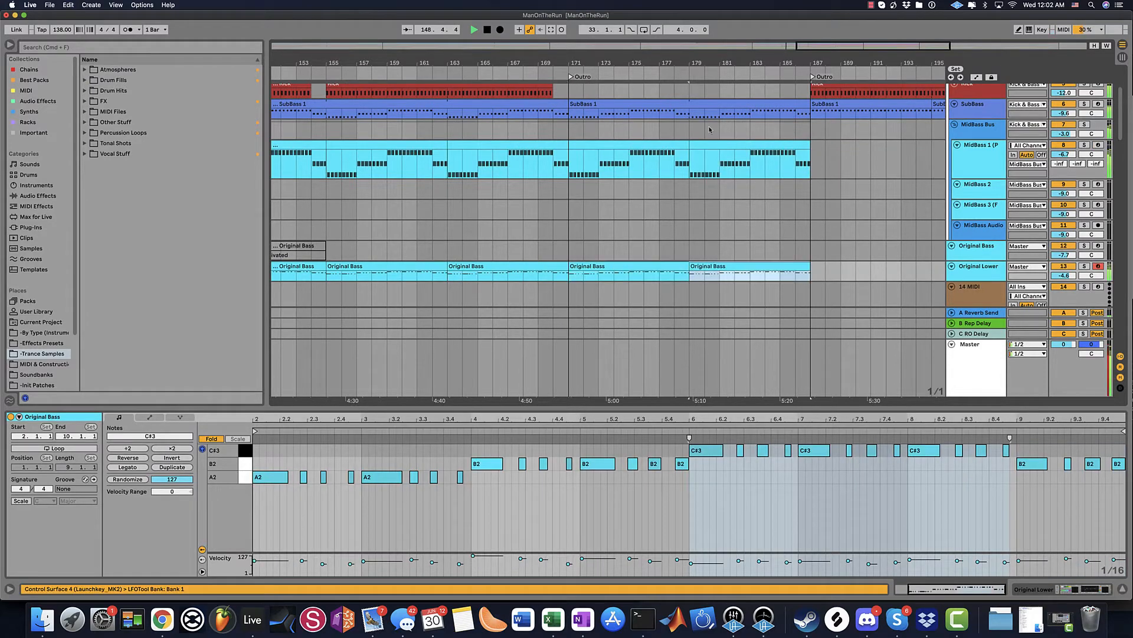
- Copy the Original Bass and Original Lower clips from bars 33 to 49, plus flat MidBass 1 clips, to bar 189
left_click_drag(597, 57, 596, 15)
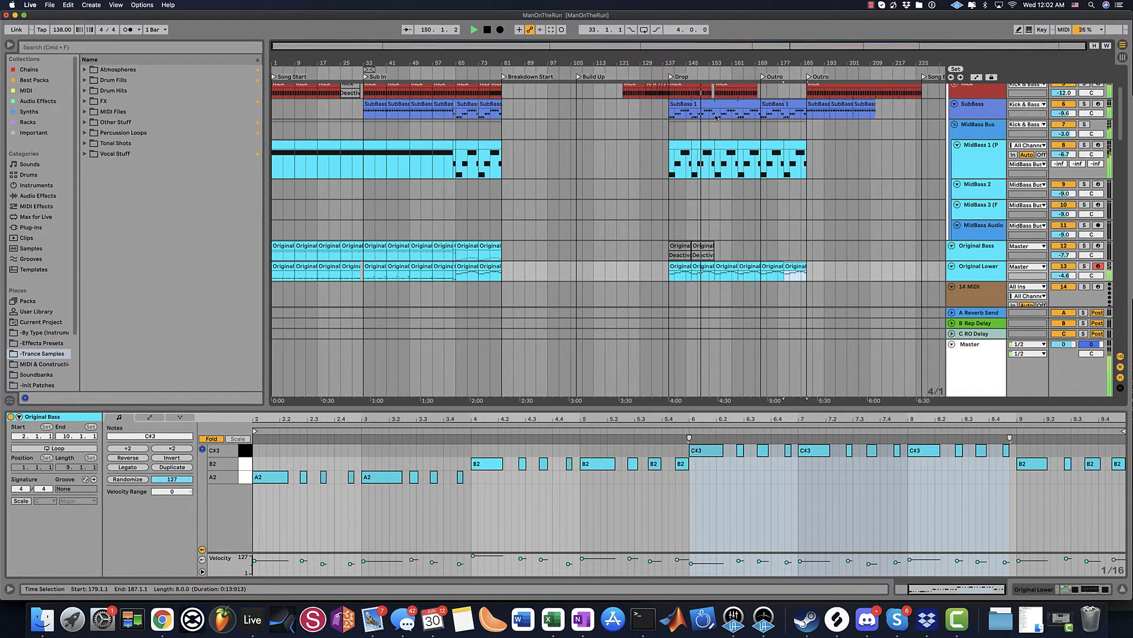
left_click(392, 265, "shift")
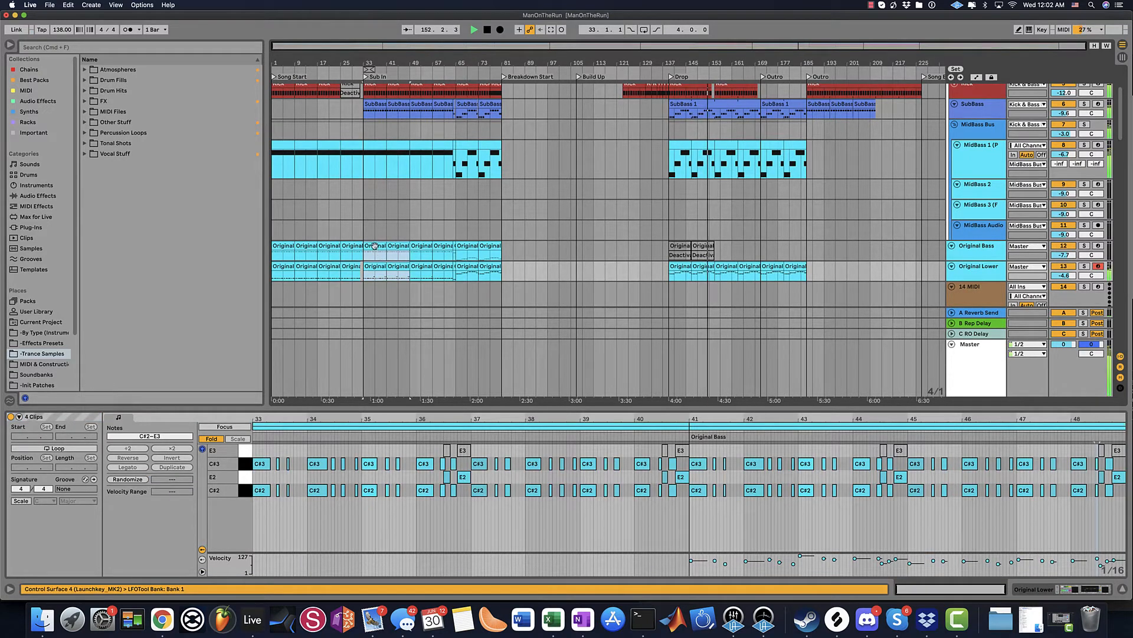
left_click_drag(374, 246, 825, 251)
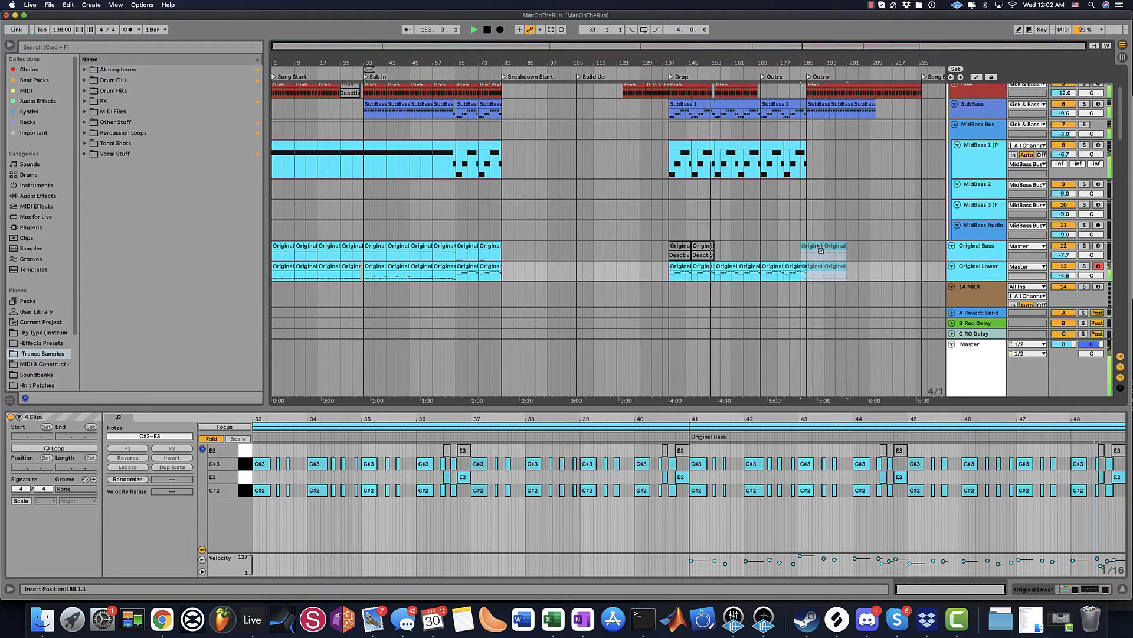
left_click(420, 146)
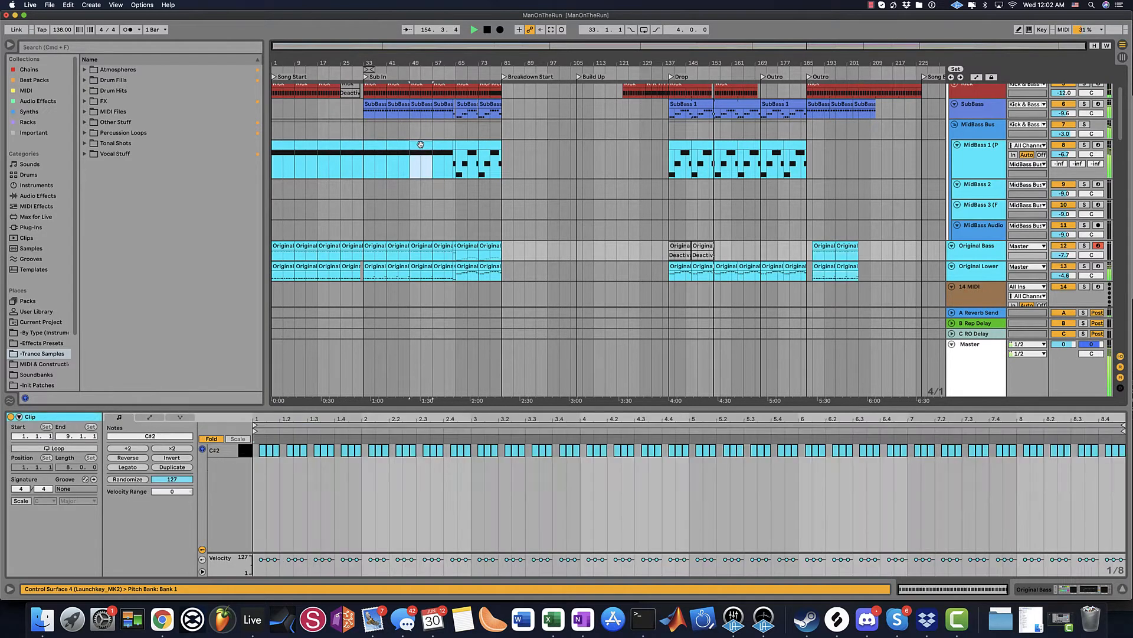
left_click_drag(416, 145, 820, 146)
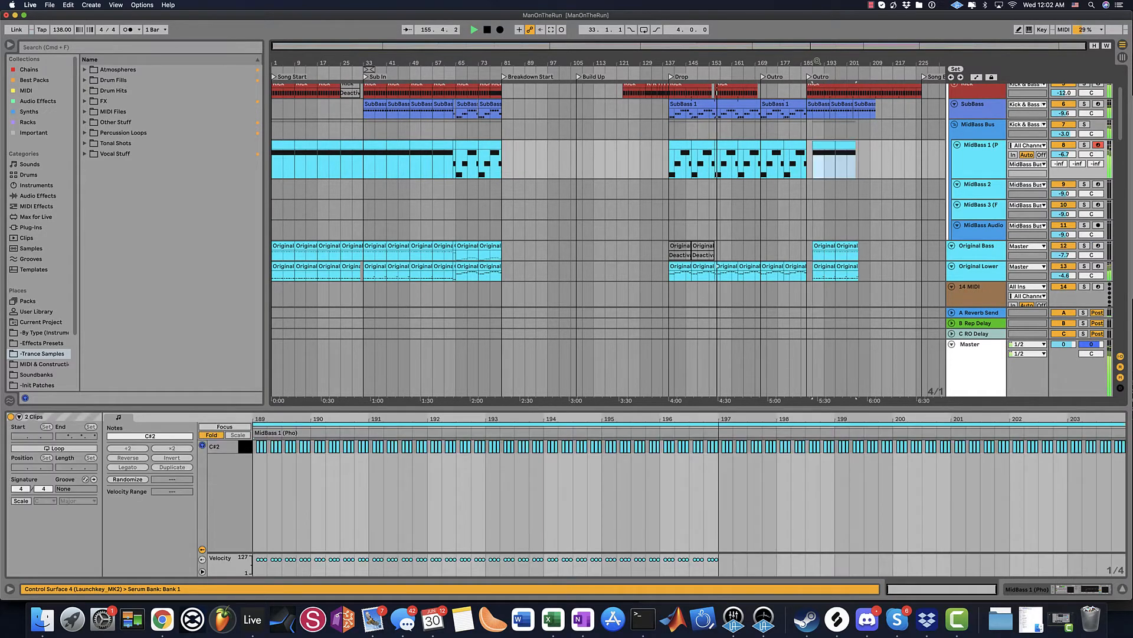
- Move the copied bass clips back to start at bar 187 and extend the last MidBass 1 clip to bar 203
left_click_drag(817, 69, 802, 121)
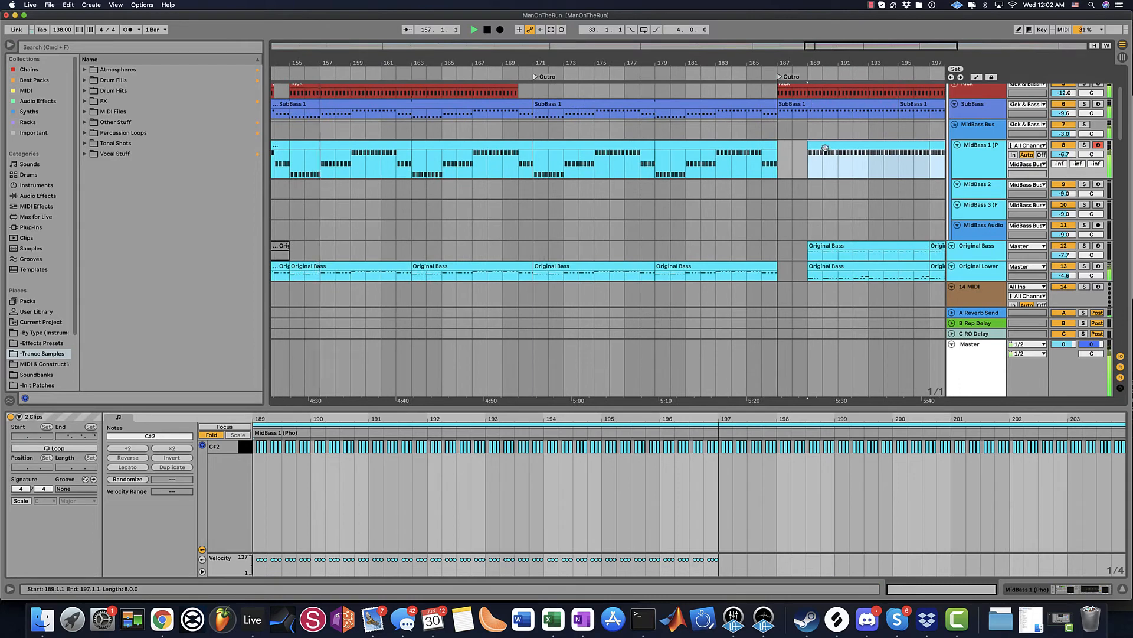
left_click_drag(921, 62, 813, 61)
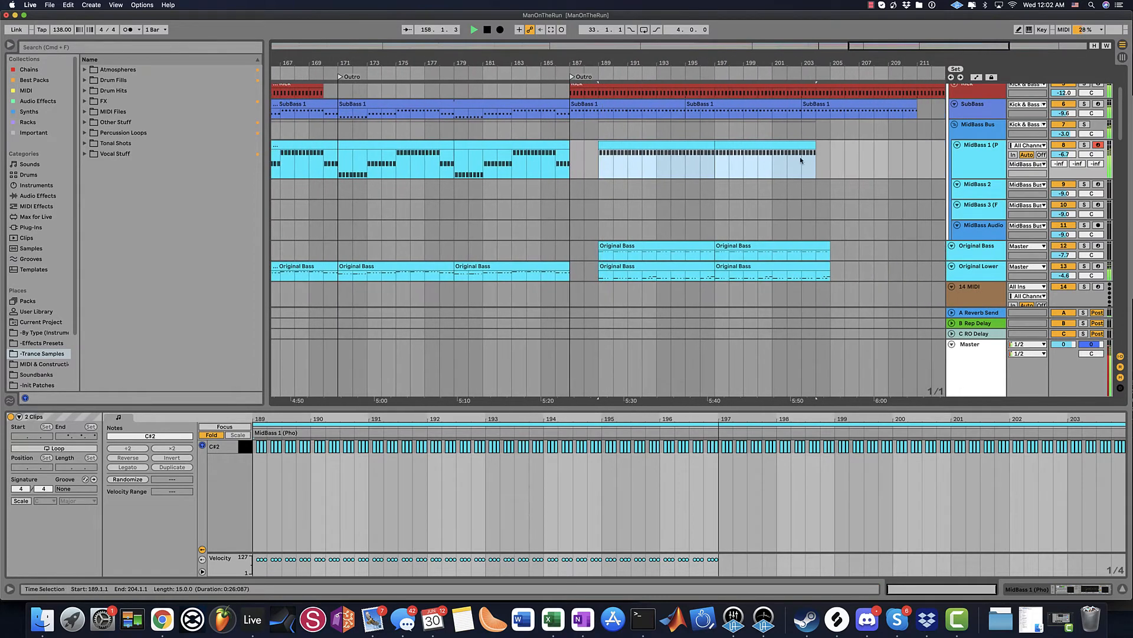
left_click(590, 153)
left_click_drag(599, 155, 835, 273)
left_click_drag(616, 143, 587, 148)
left_click(830, 156)
left_click_drag(784, 142, 795, 142)
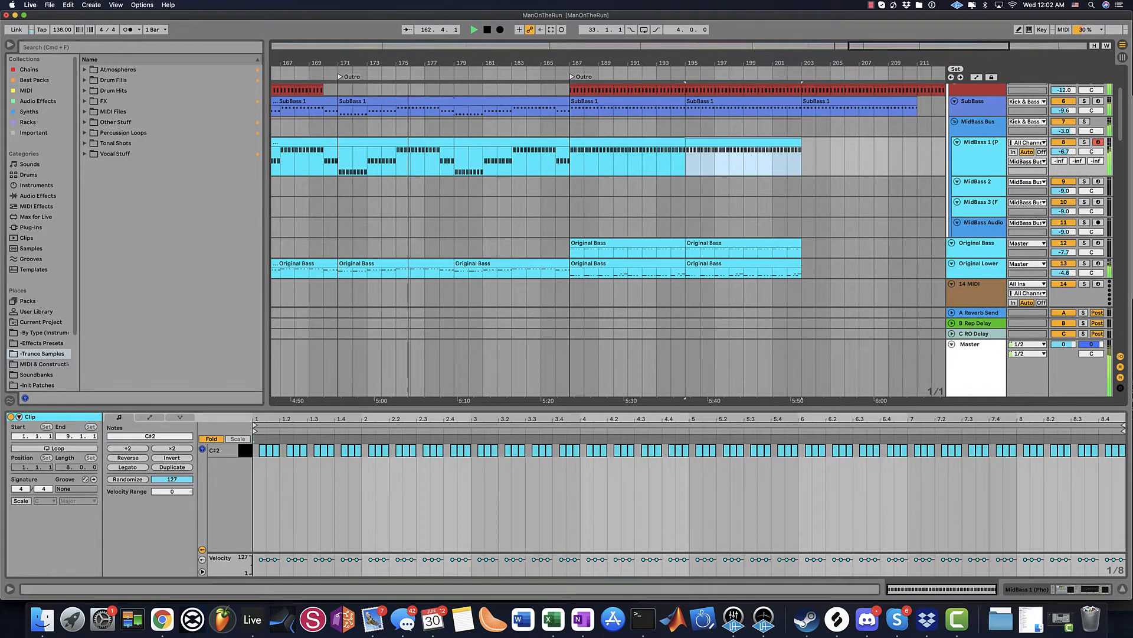
left_click_drag(928, 46, 791, 42)
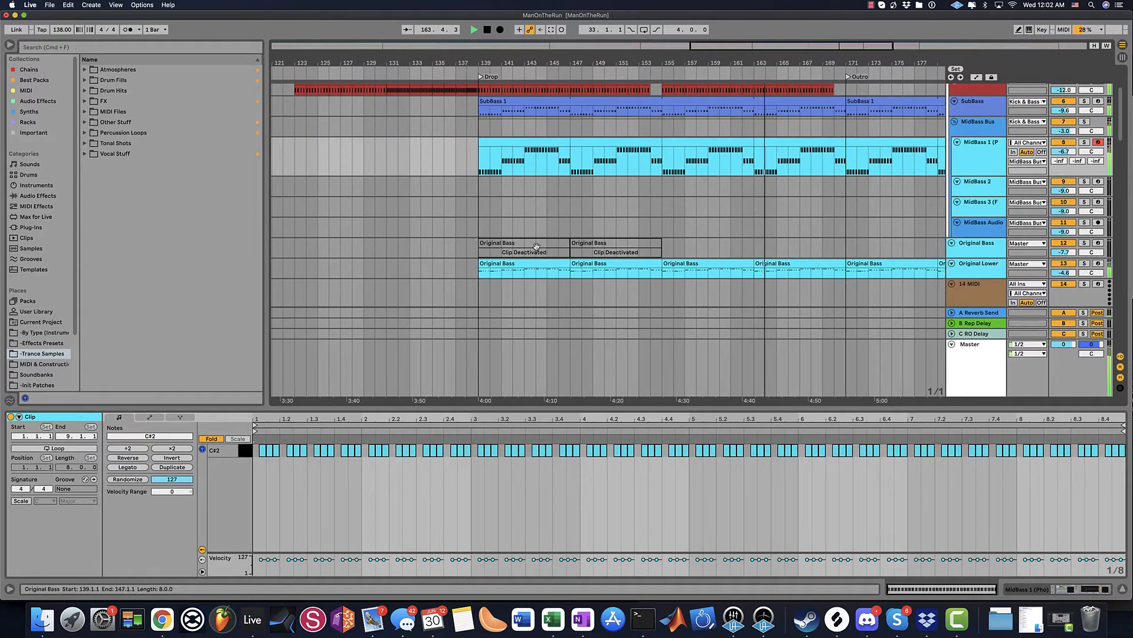
left_click_drag(552, 63, 552, 35)
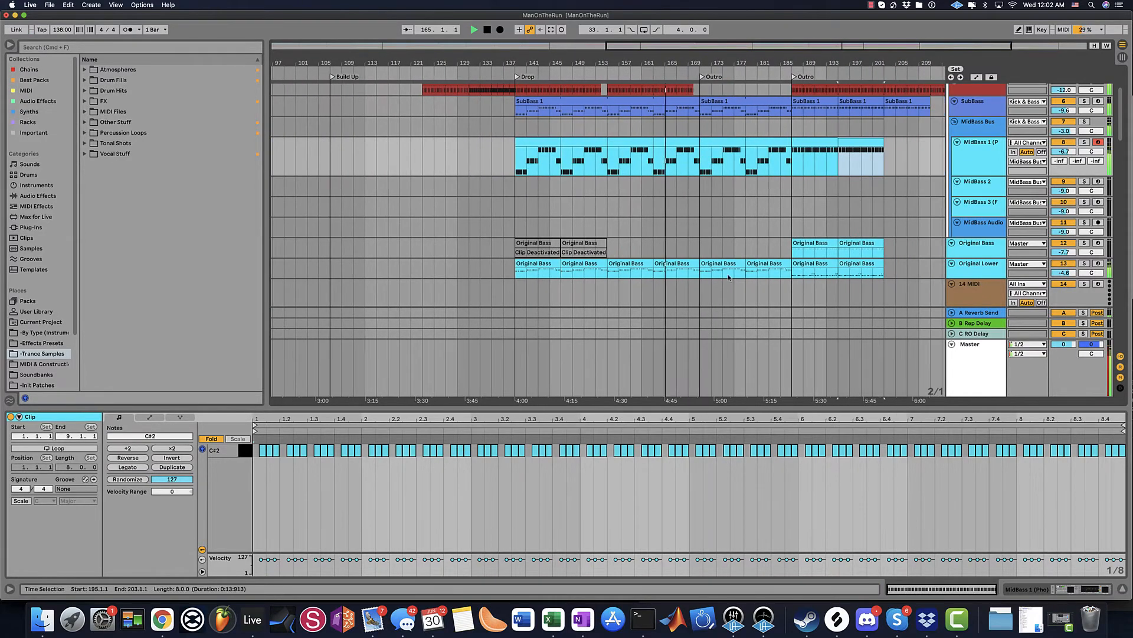
- Move the six Original Lower clips from bars 139 to 187 up onto the Original Bass track, replacing its deactivated clips
left_click(768, 264)
left_click(544, 264, "shift")
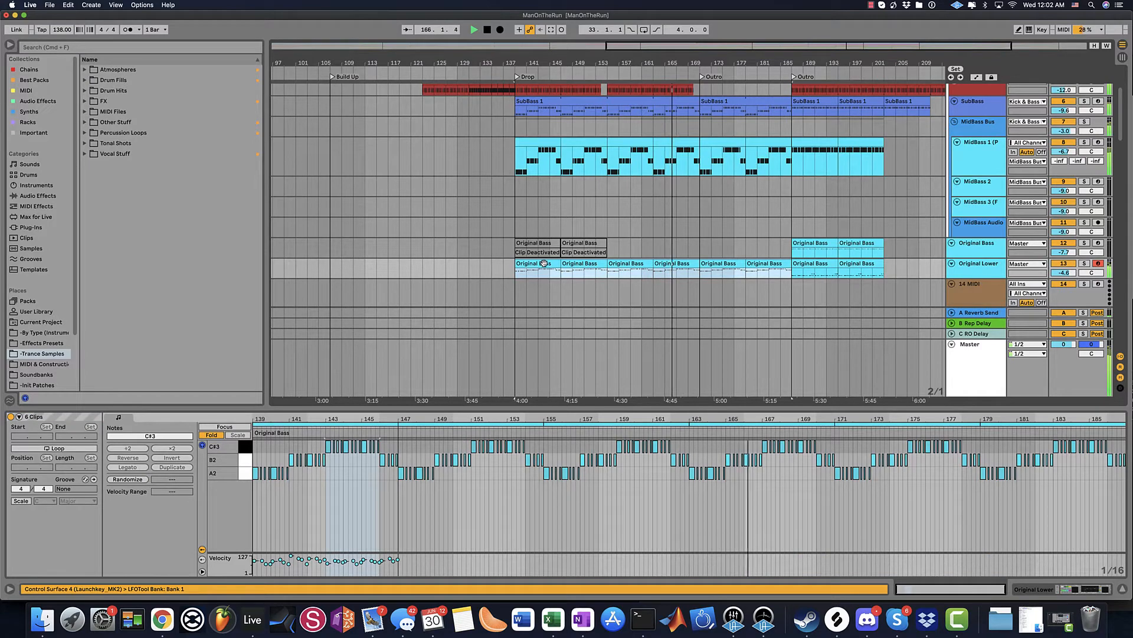
left_click_drag(544, 263, 546, 248)
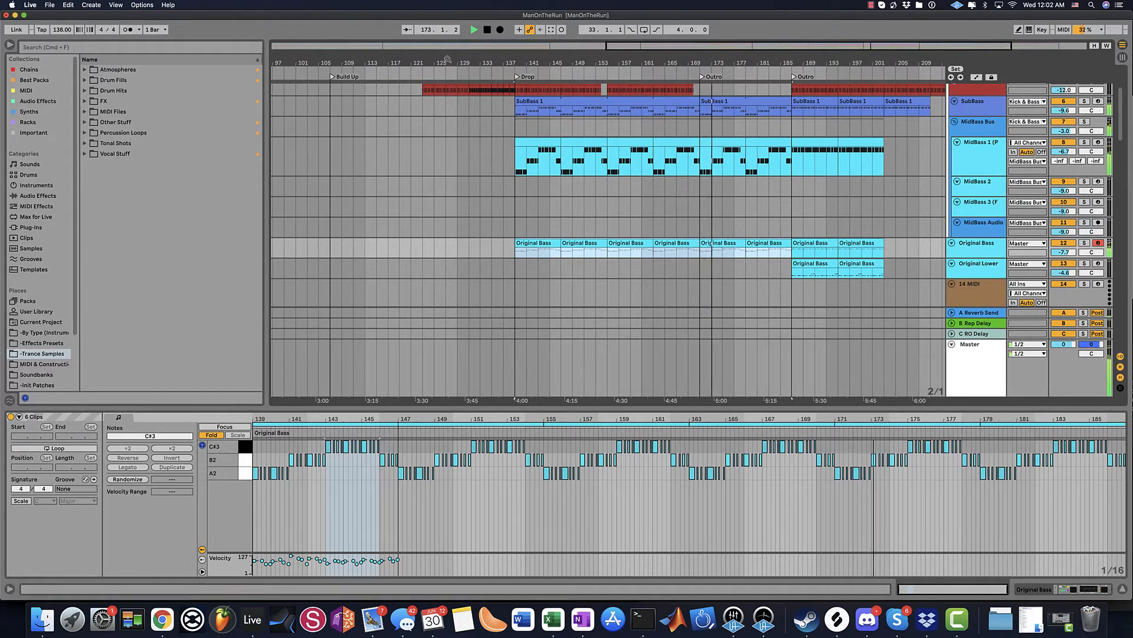
- Duplicate the last flat MidBass 1 clip to fill bars 203 to 211
mouse_move(447, 62)
left_mouse_down()
mouse_move(548, 59)
mouse_move(482, 66)
mouse_move(555, 85)
mouse_move(431, 67)
left_mouse_up()
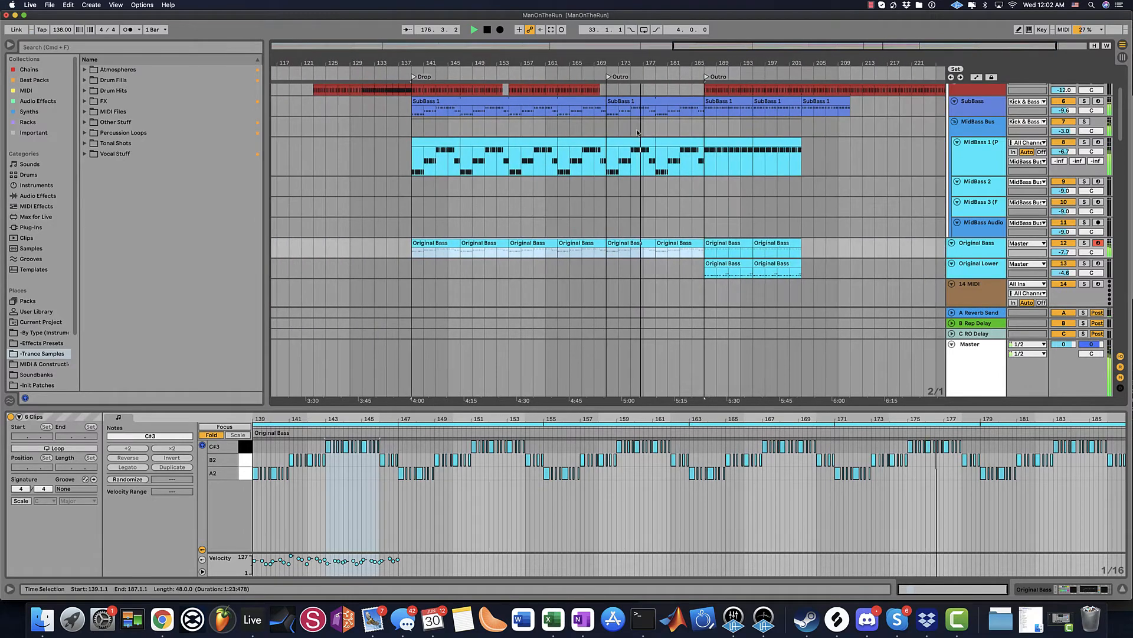
scroll(638, 132, "up", 1)
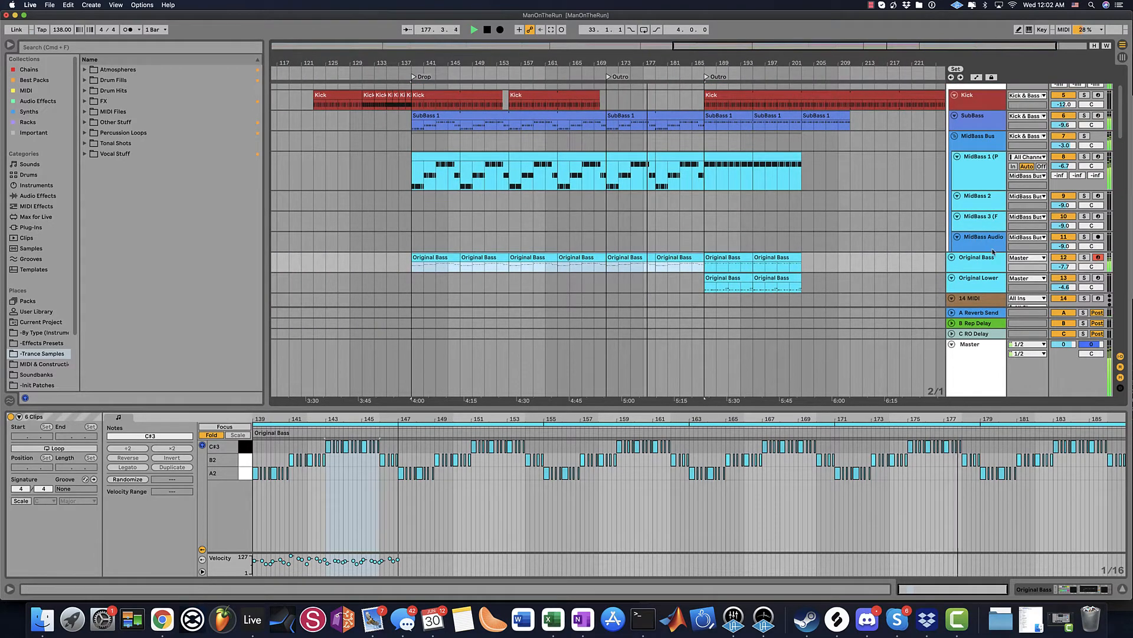
key("a")
scroll(698, 223, "up", 8)
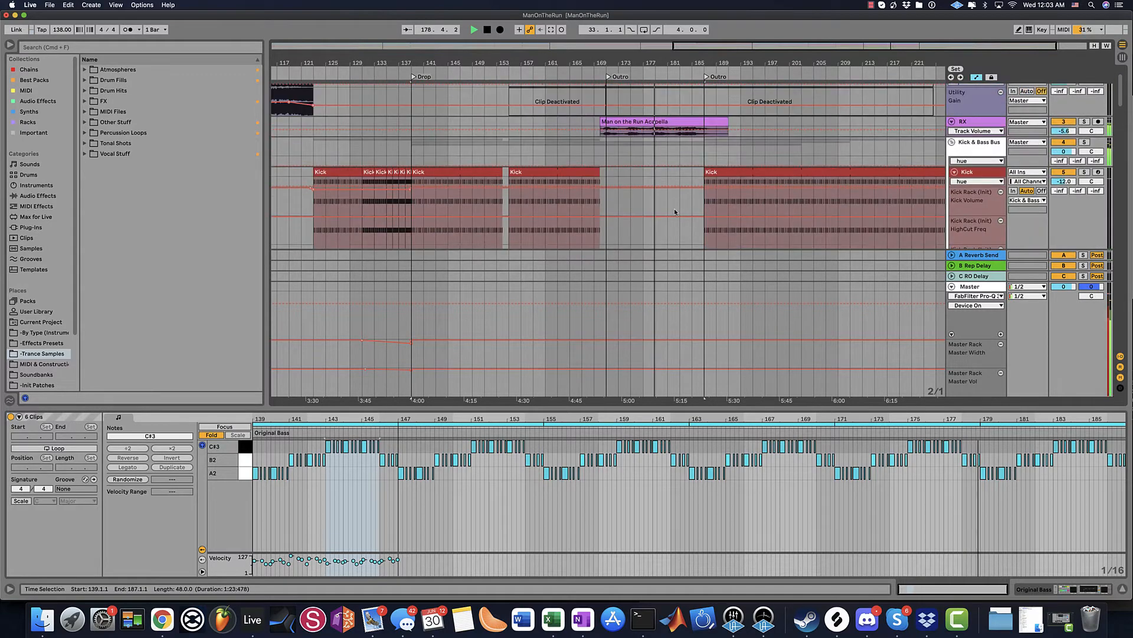
scroll(675, 212, "down", 6)
key("a")
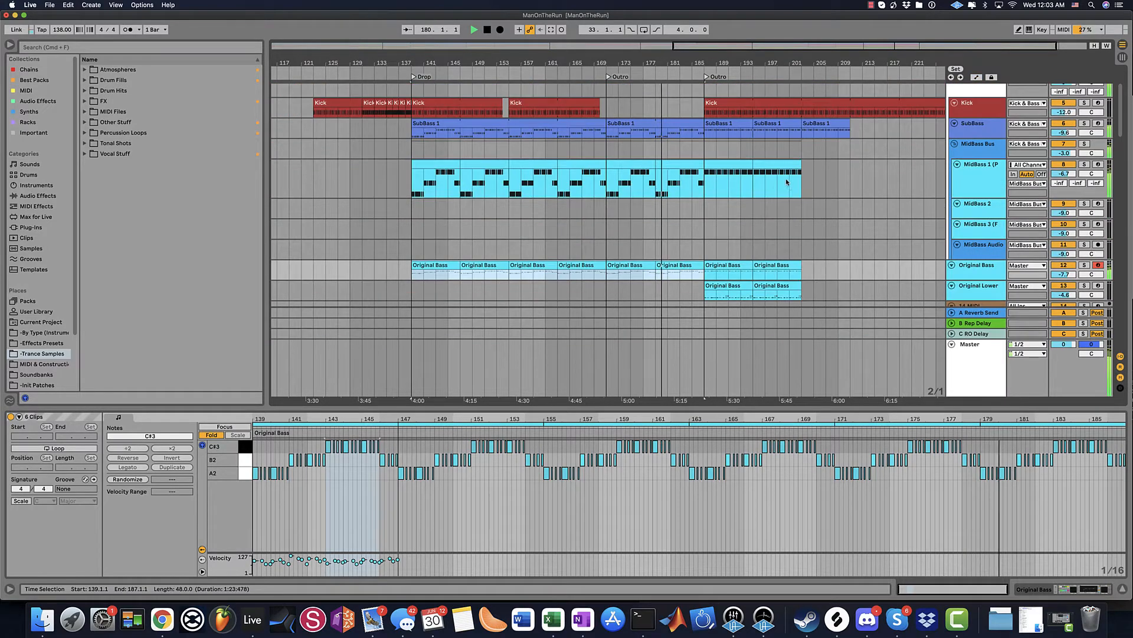
left_click(781, 165)
key("super+d")
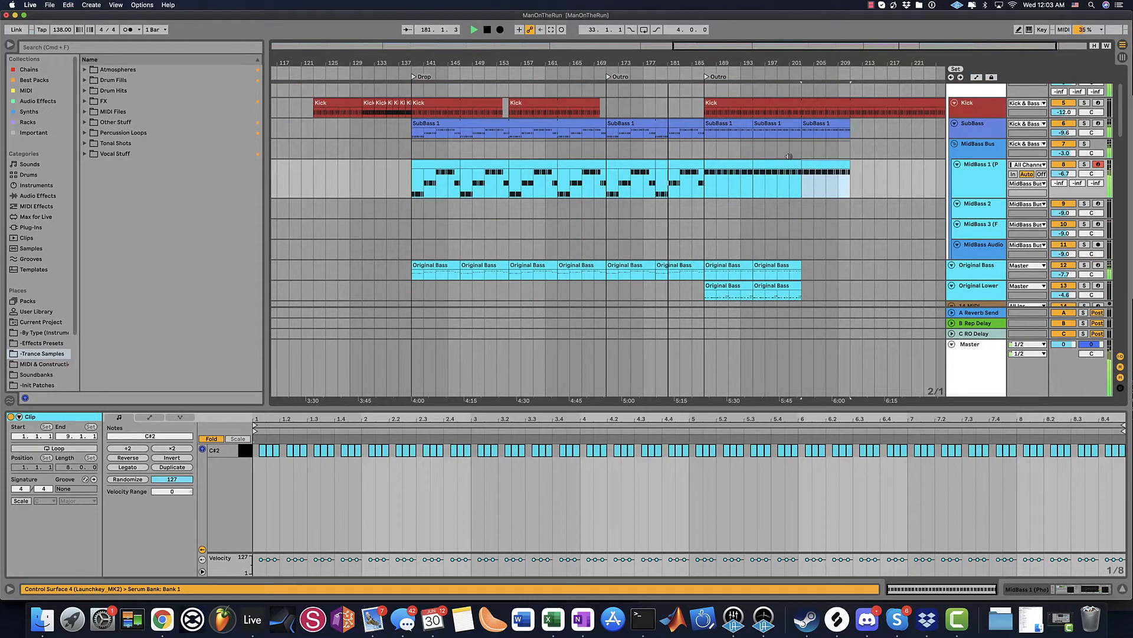
- Duplicate the last Original Bass and Original Lower clips together to fill bars 203 to 211
left_click_drag(795, 57, 744, 57)
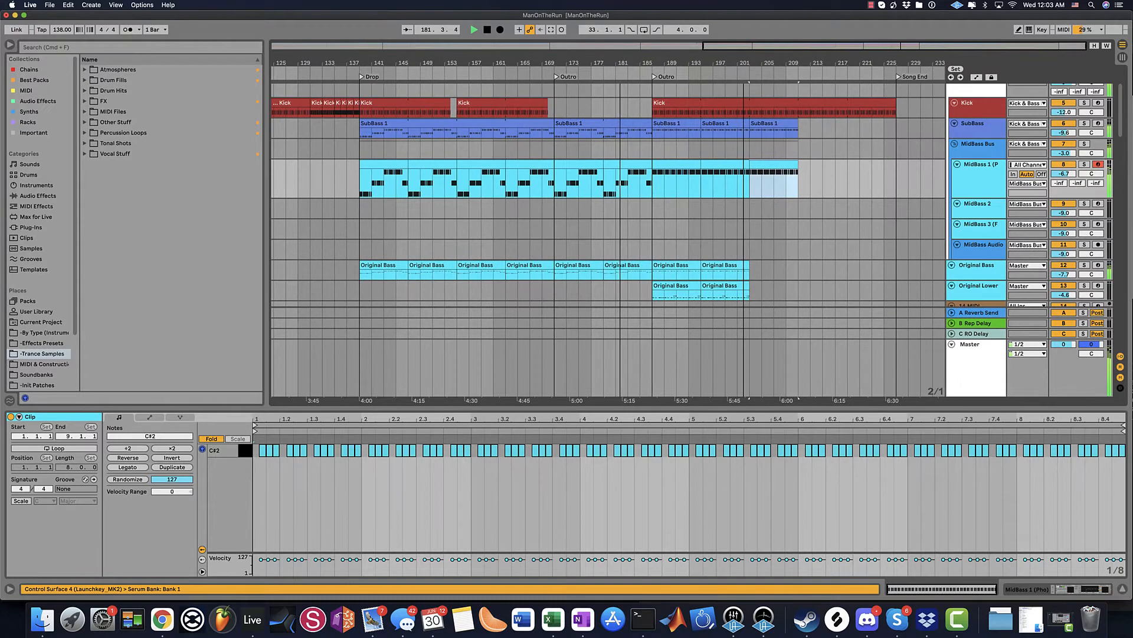
left_click(723, 271)
left_click(727, 288, "shift")
key("super+d")
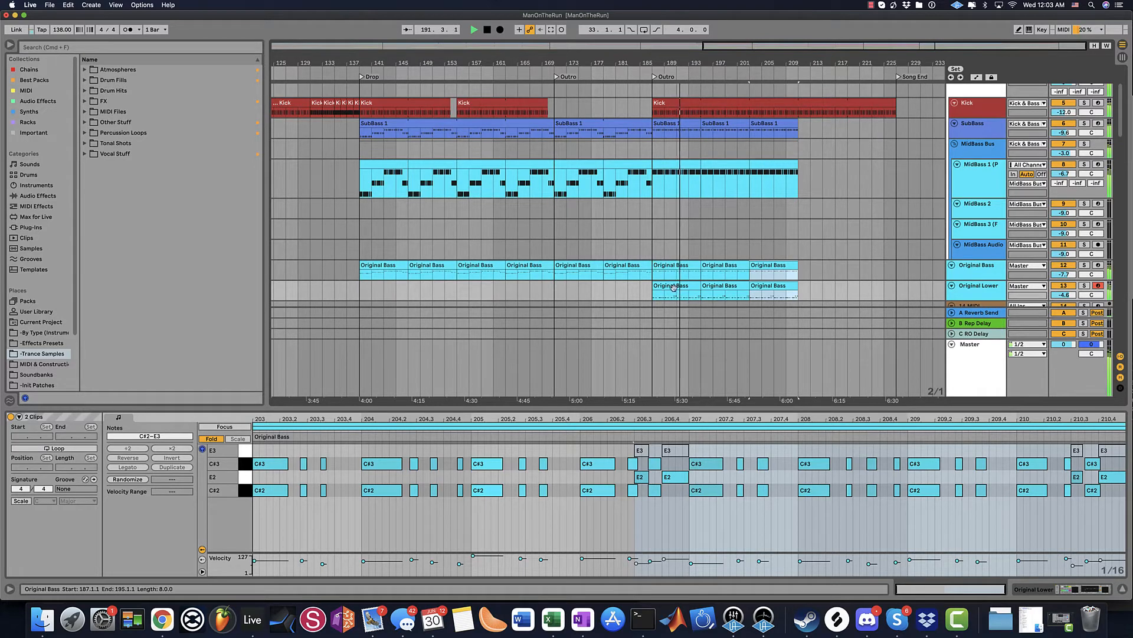
- Replace the Original Lower clip at bars 187 to 195 with a copy of the Original Bass clip above it
scroll(707, 267, "down", 1)
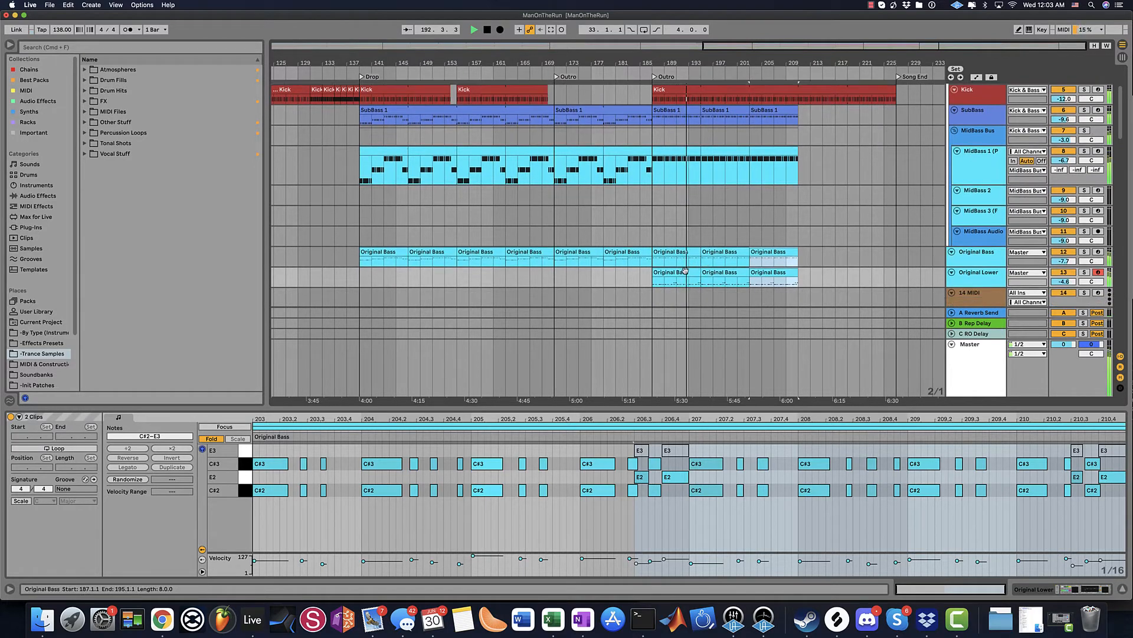
left_click(685, 273)
key("Delete")
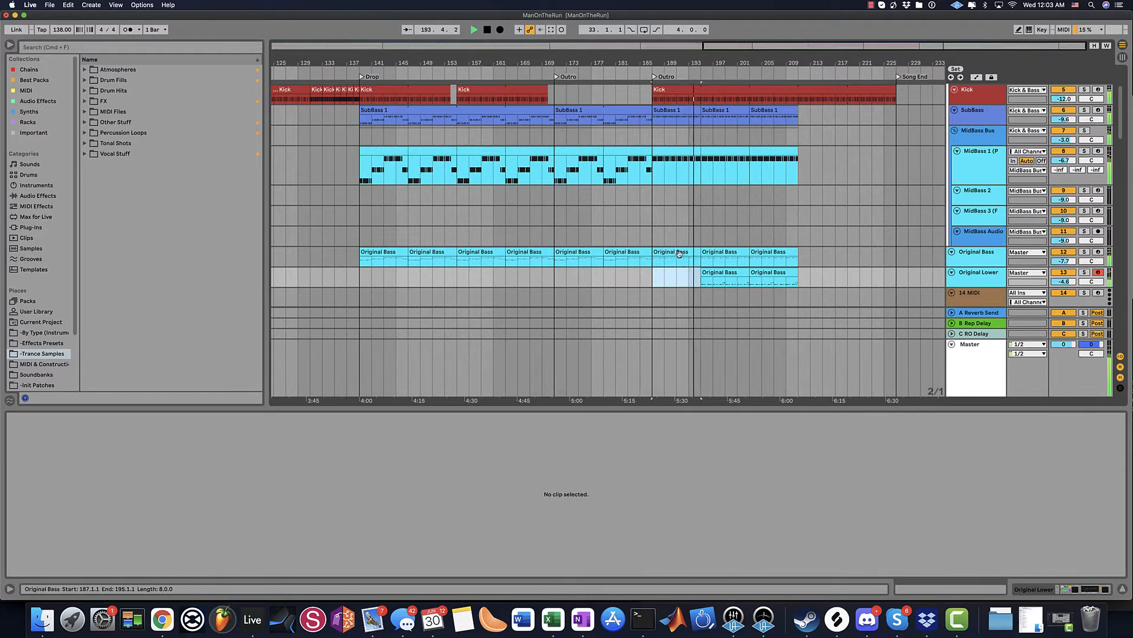
left_click_drag(680, 252, 696, 273)
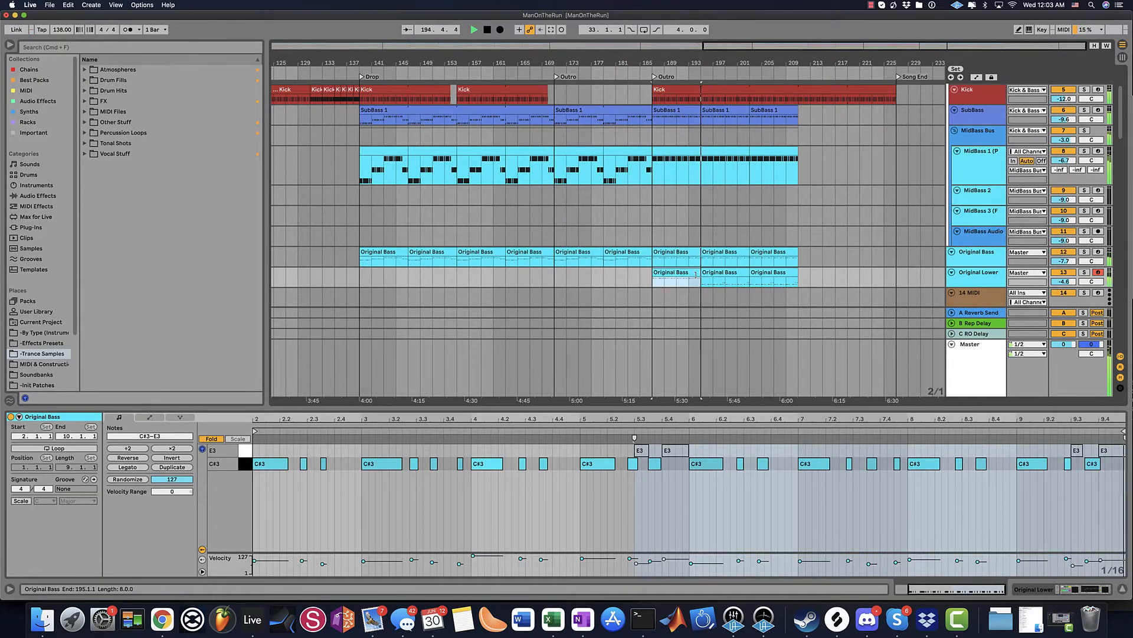
- Try pasting bars 201 to 203 of Original Lower over bars 193 to 195 of the same track
left_click(747, 283)
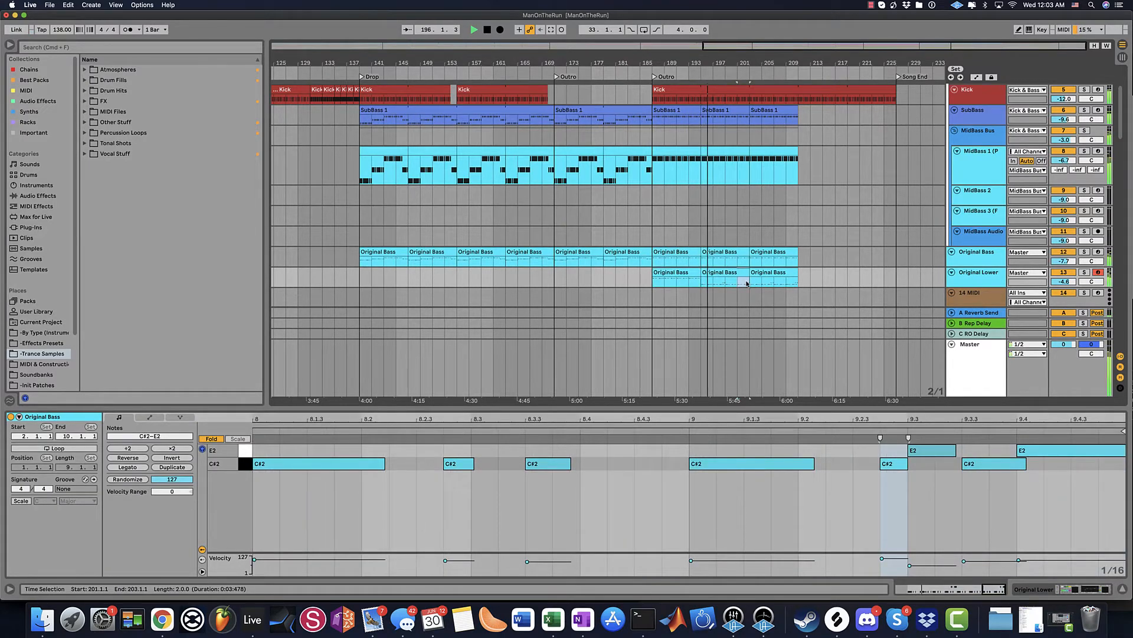
left_click(692, 280)
key("super+v")
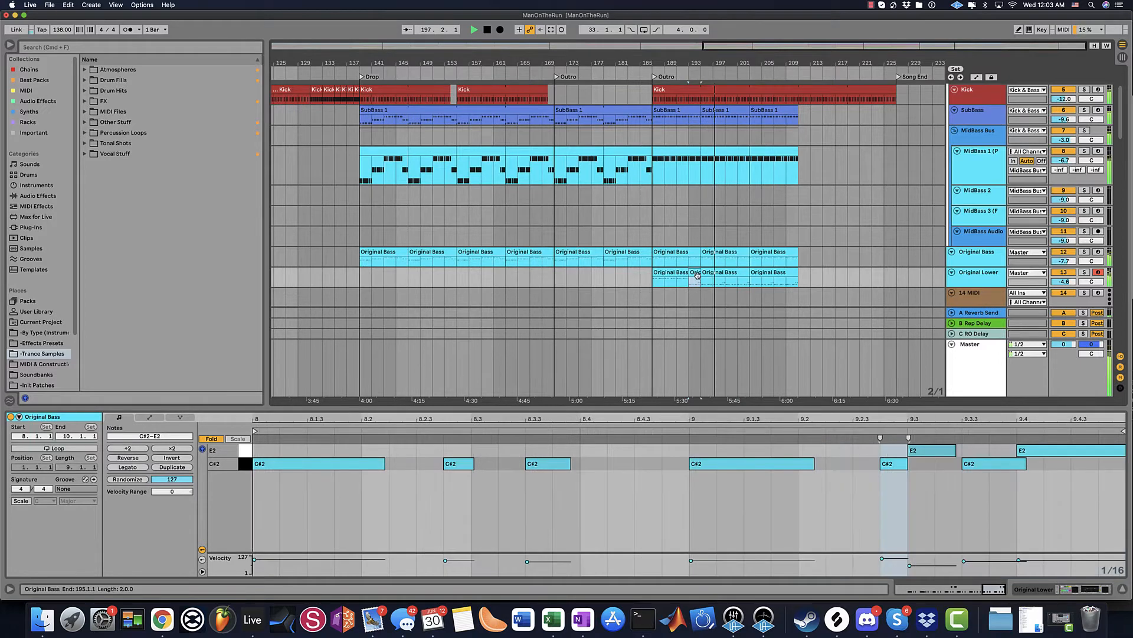
key("super+z")
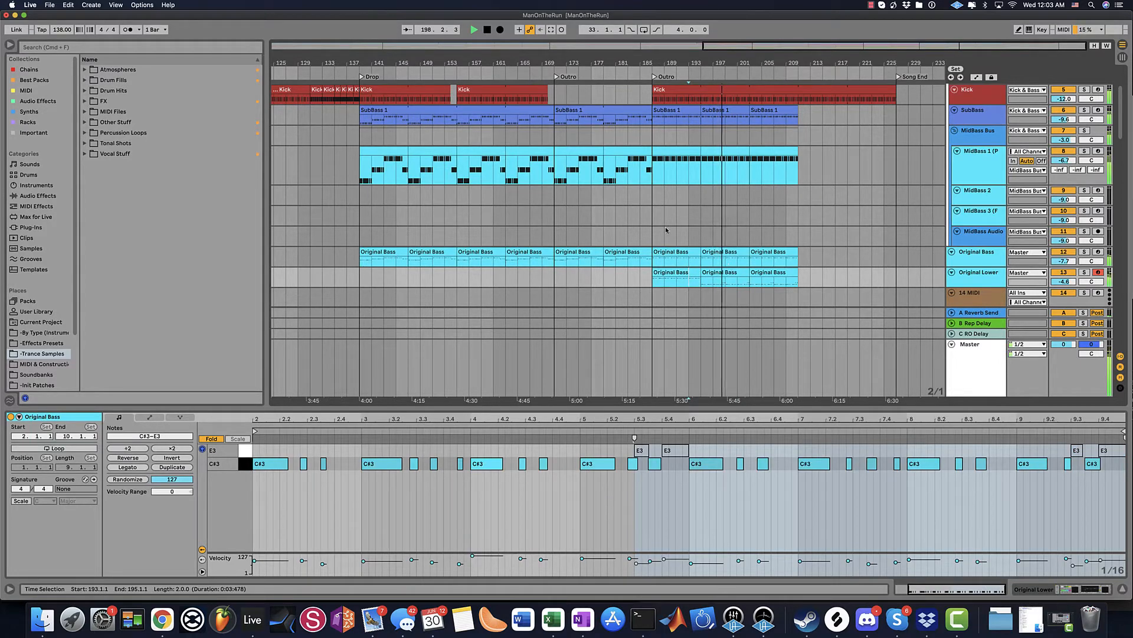
- Restore the low C#2–E2 clip on the Original Lower track at bars 187 to 195
left_click(667, 271)
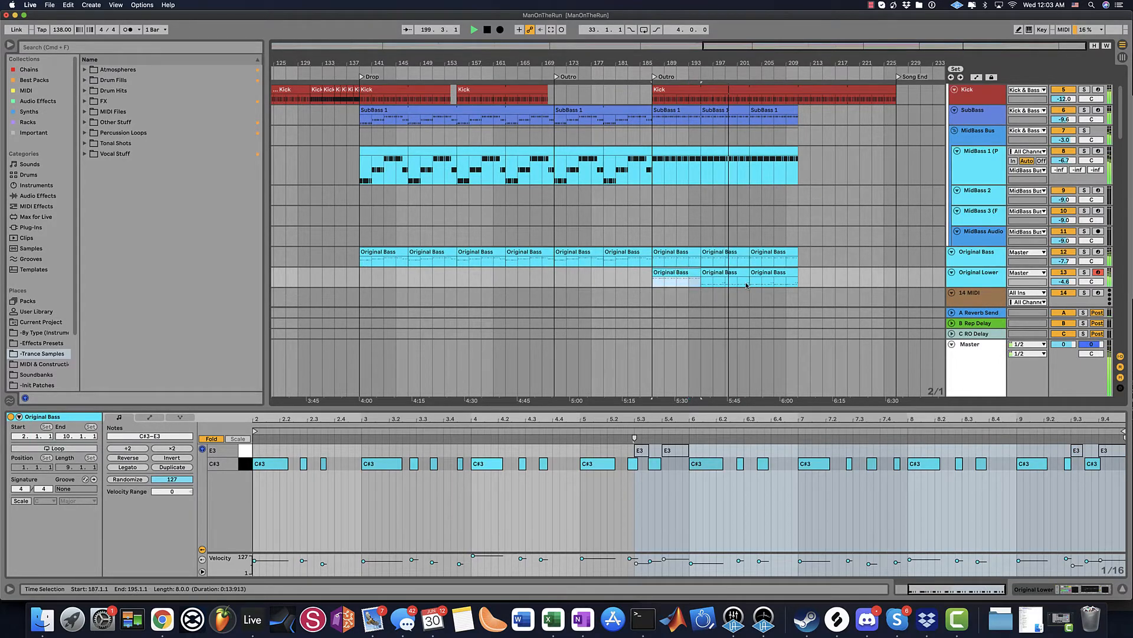
key("Delete")
key("super+z")
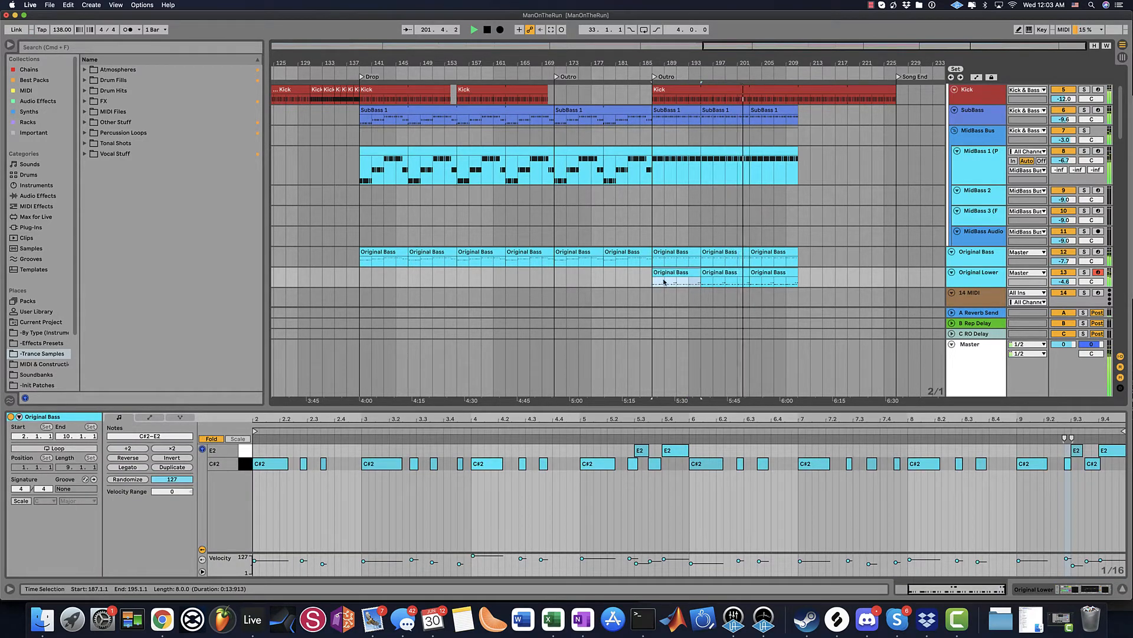
- In the Original Lower clip at bar 187, deactivate the E2 notes from 5.3 to 6.1 and paste a short C#2 note at 5.4.3
left_click(722, 281)
left_click(713, 298)
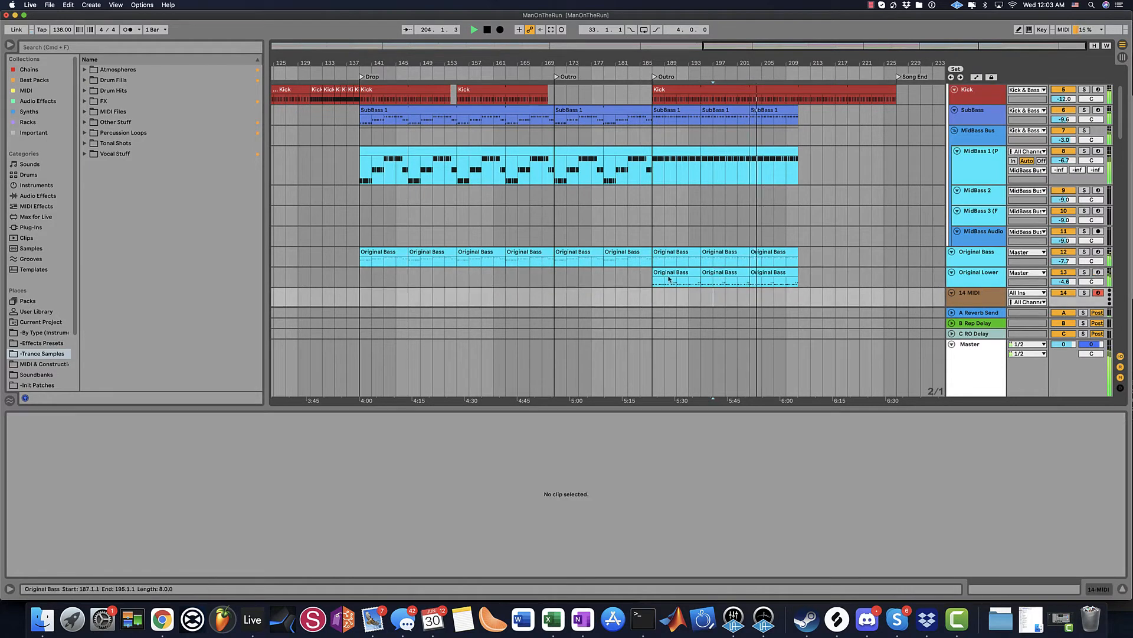
left_click(654, 276)
key("space")
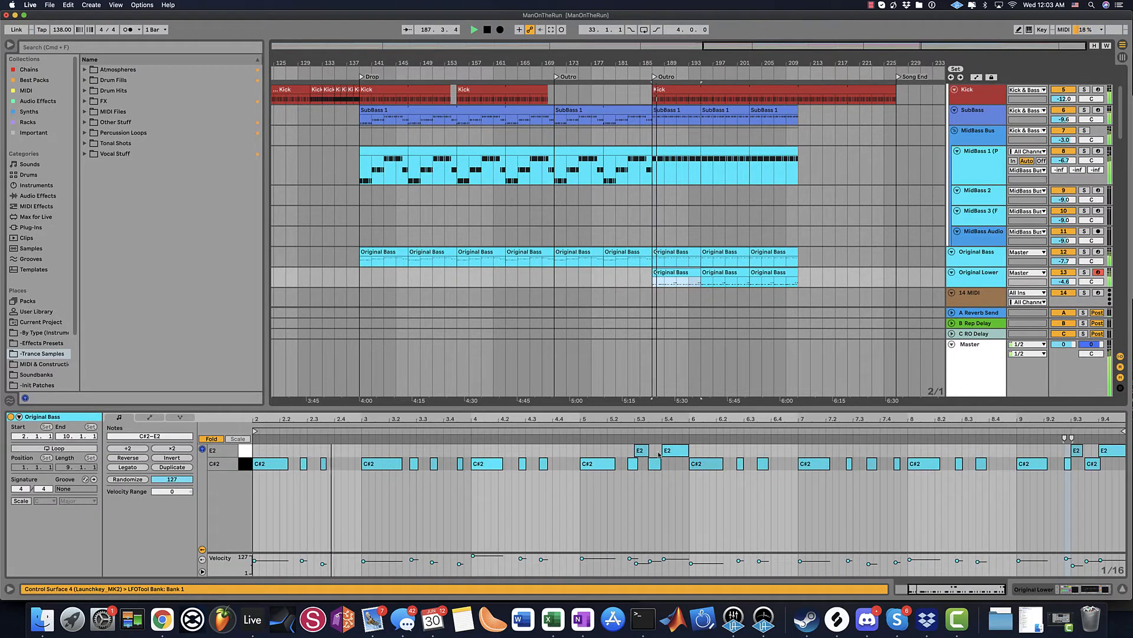
left_click_drag(715, 451, 630, 453)
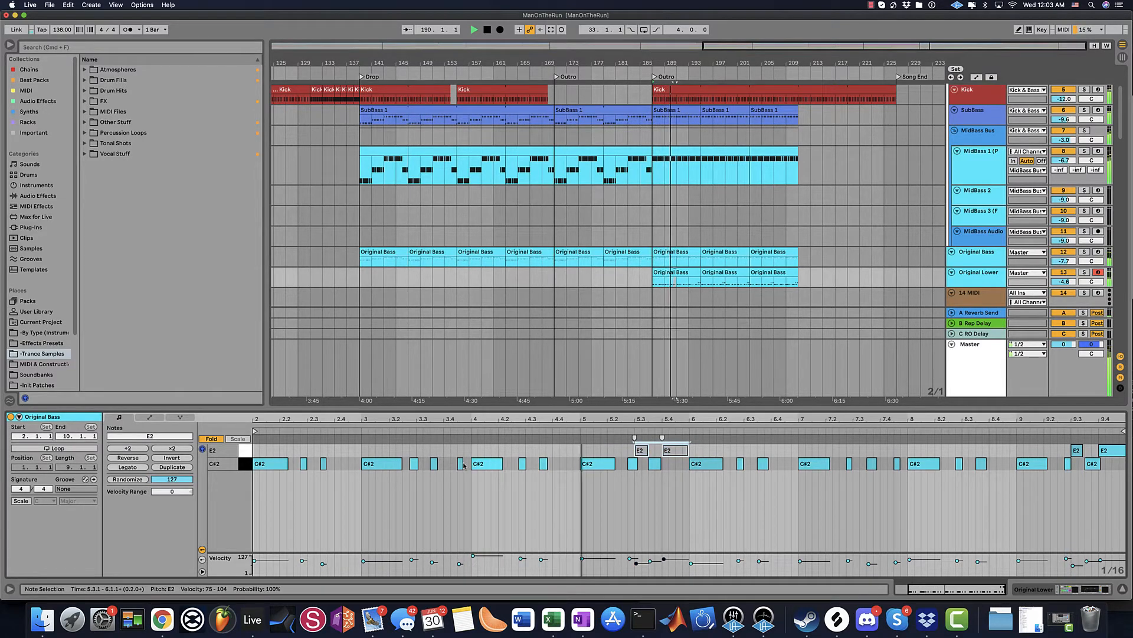
left_click(466, 463)
key("ctrl+x")
left_click(679, 463)
key("ctrl+v")
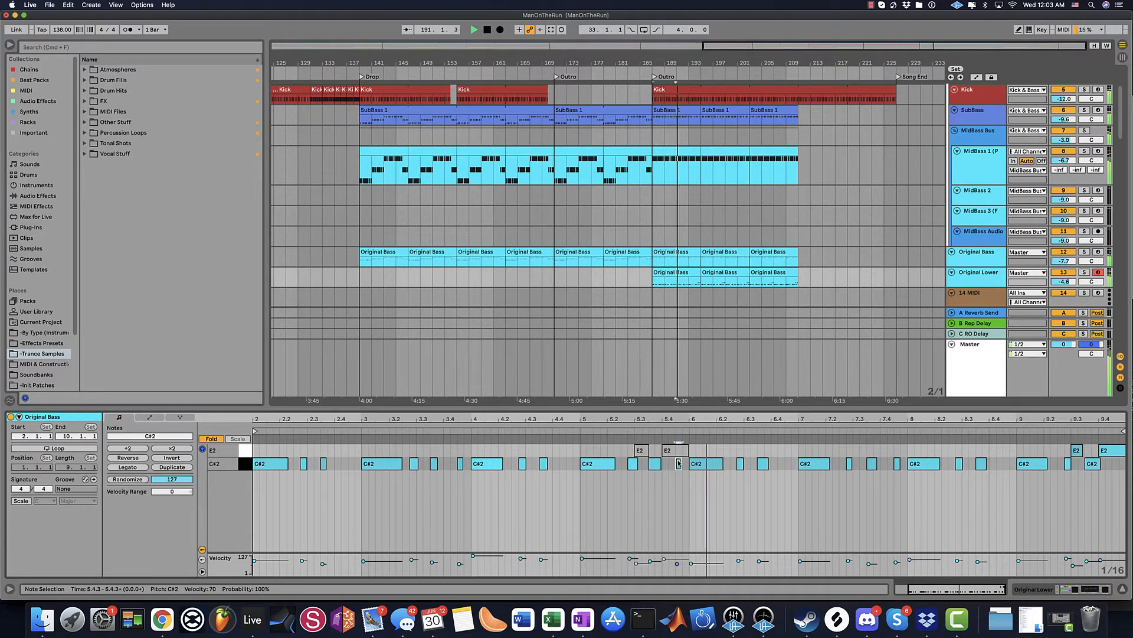
- Move the isolated Open Hat clip in the second Outro to bars 195 to 203 and deactivate it
scroll(637, 295, "up", 3)
scroll(615, 280, "down", 6)
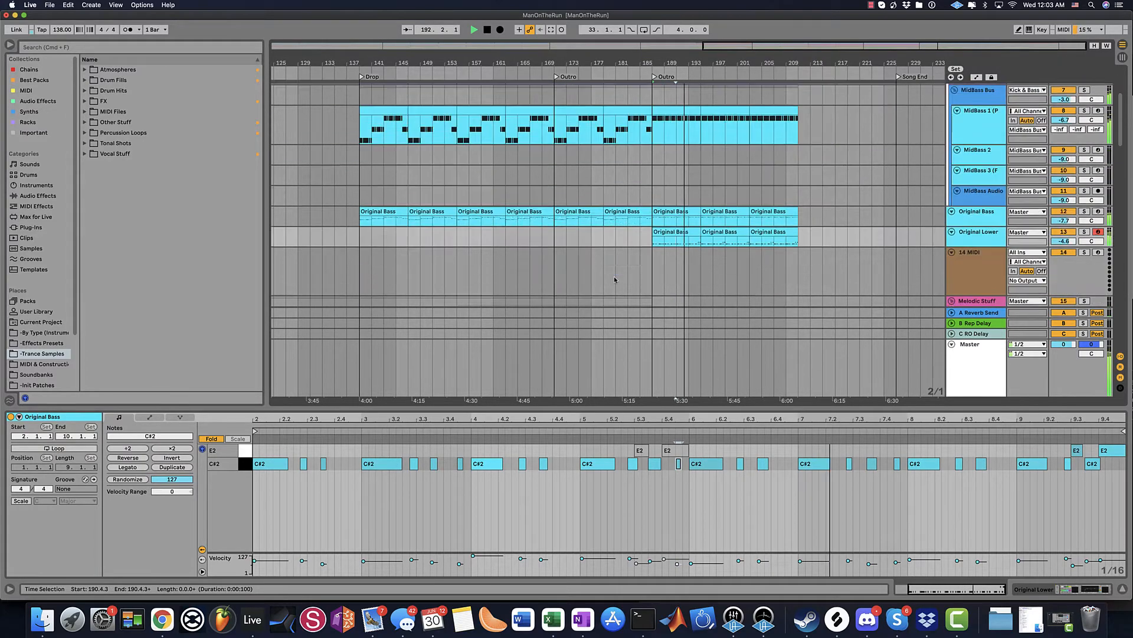
key("a")
scroll(728, 182, "down", 15)
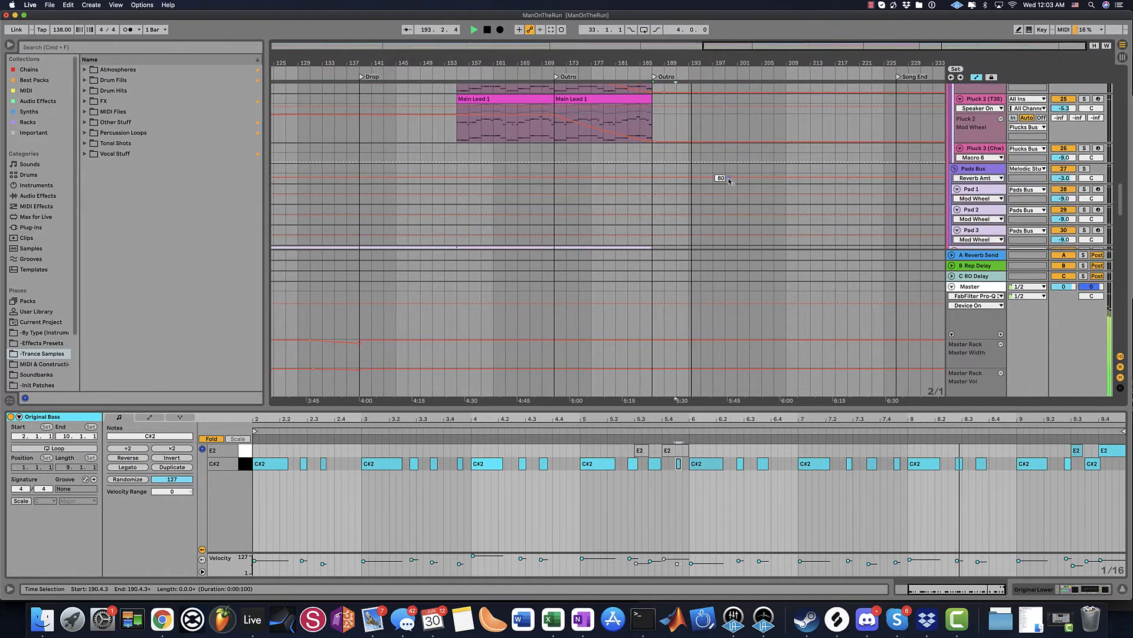
key("a")
scroll(729, 182, "down", 5)
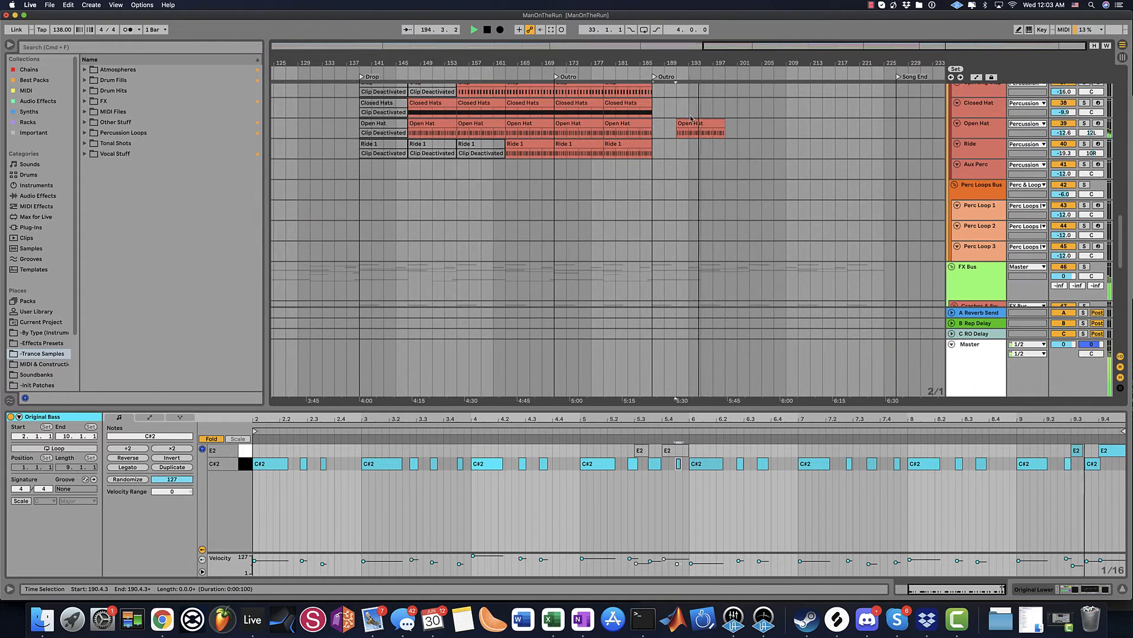
left_click_drag(696, 120, 718, 123)
key("0")
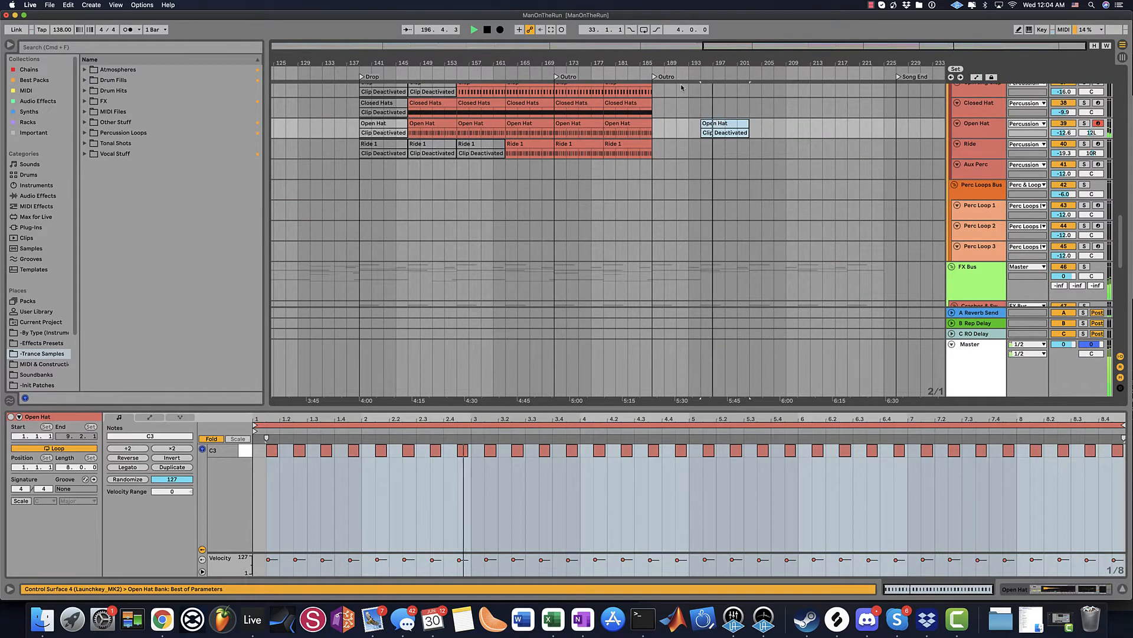
- Play the transition into the second Outro and review the percussion, pad, pluck, lead and bass tracks
scroll(679, 100, "up", 2)
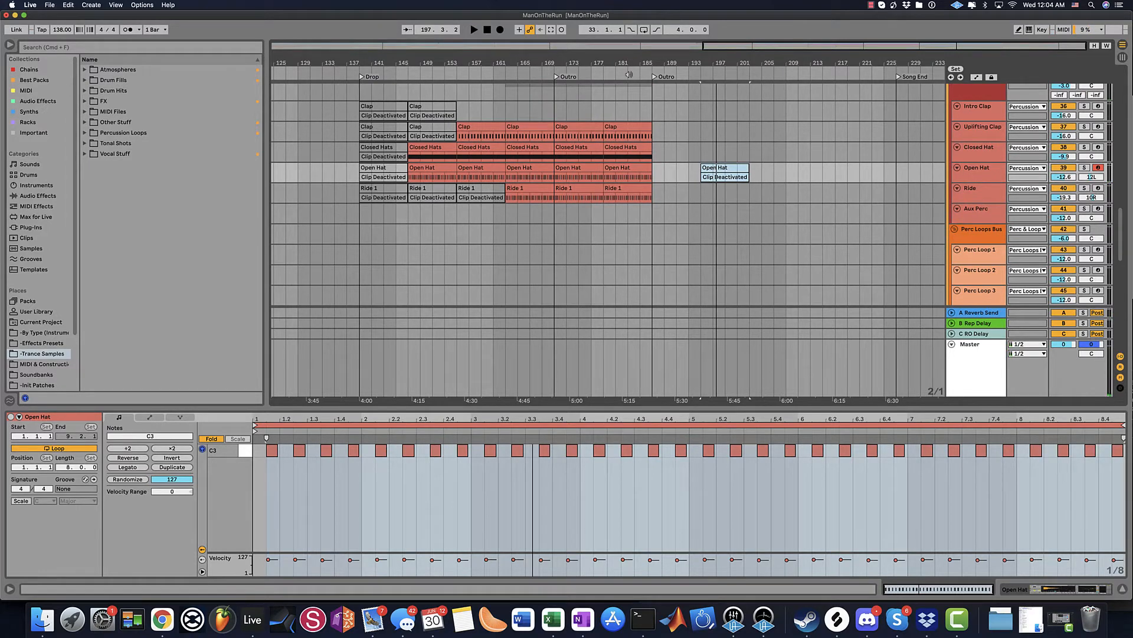
scroll(649, 189, "up", 10)
scroll(649, 189, "down", 4)
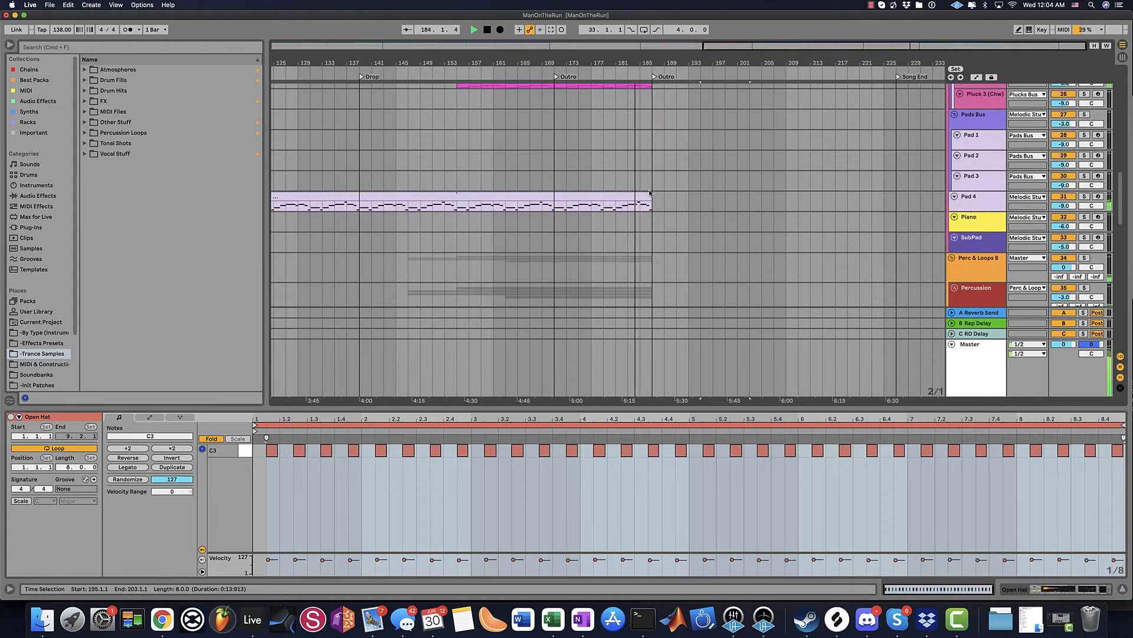
scroll(650, 191, "up", 5)
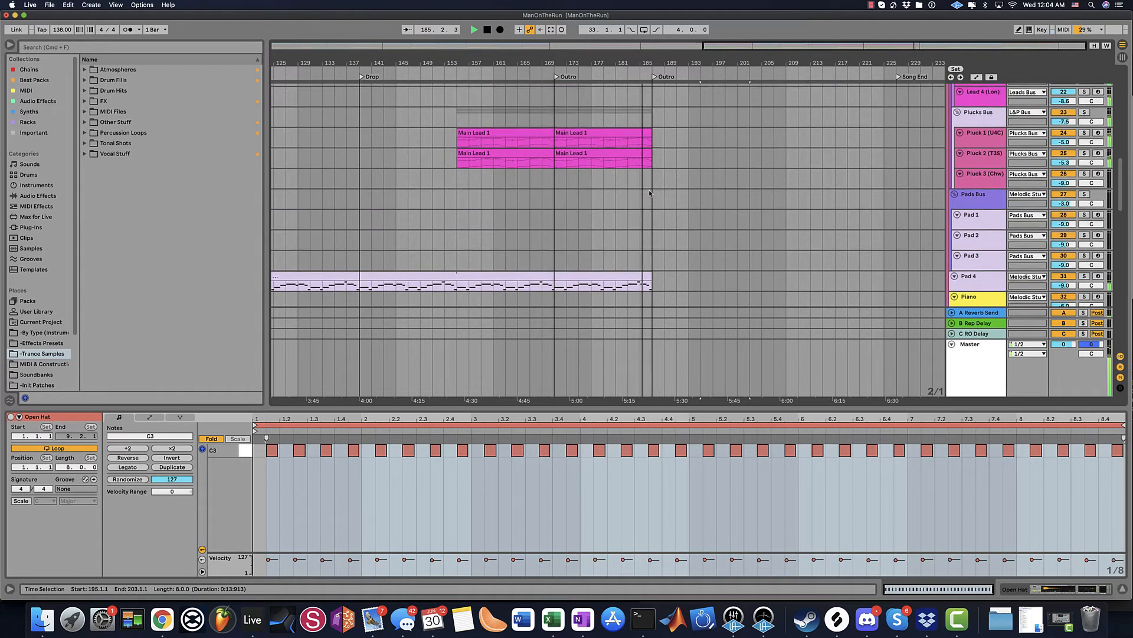
scroll(629, 257, "up", 6)
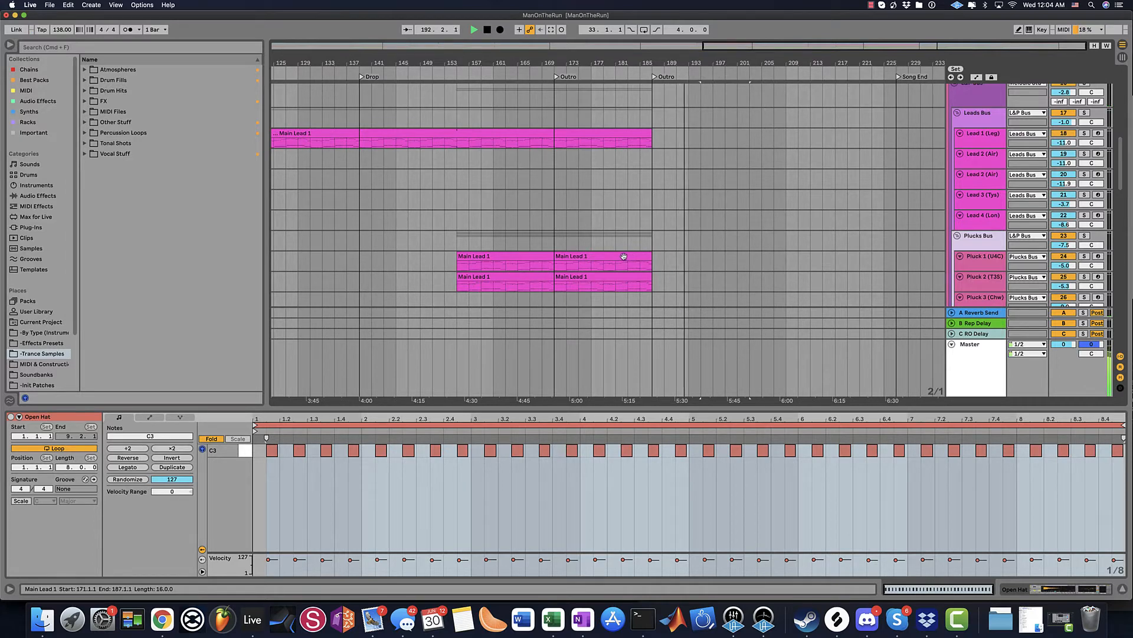
scroll(655, 238, "up", 10)
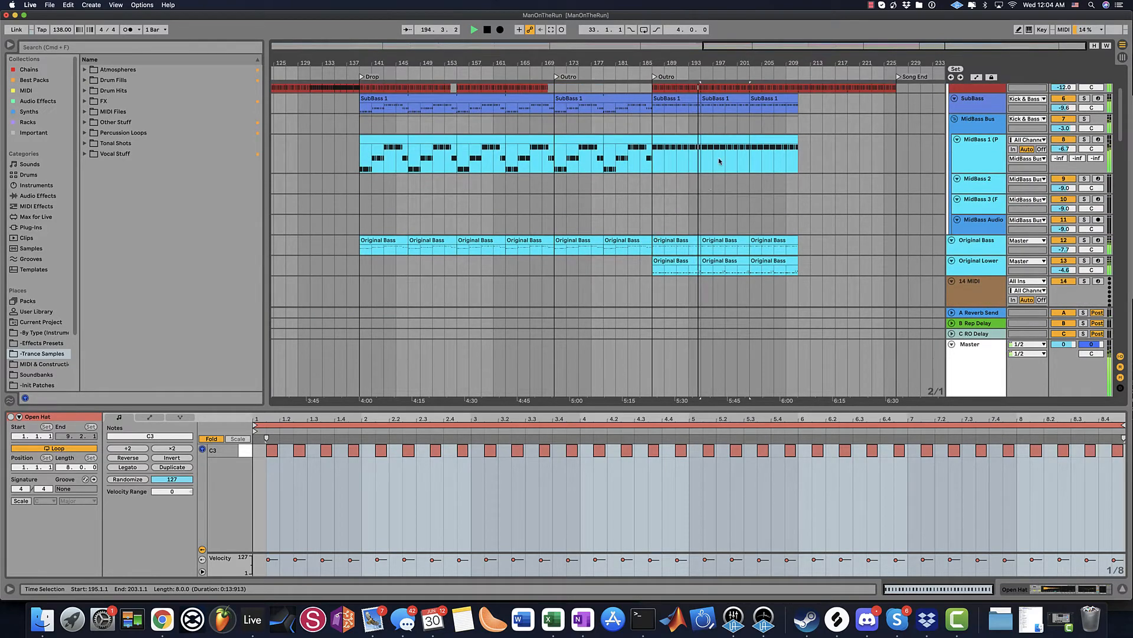
- Show the automation on MidBass 1 around the second Outro and remove its Macro 1 automation lane
key("a")
scroll(703, 170, "up", 2)
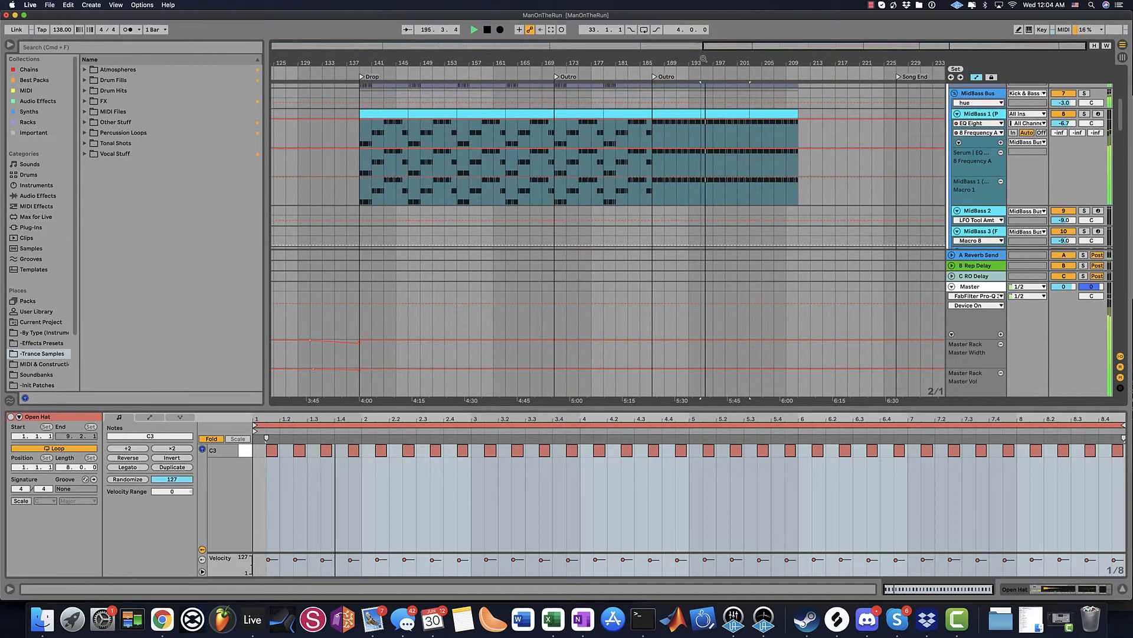
scroll(703, 169, "up", 4)
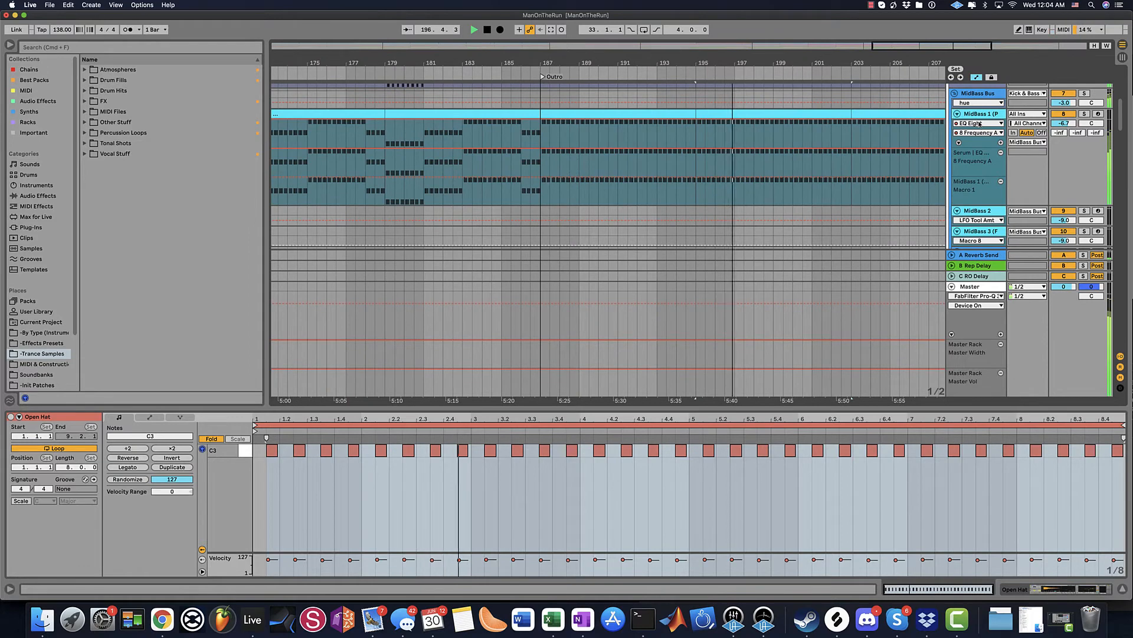
left_click(980, 123)
left_click(977, 168)
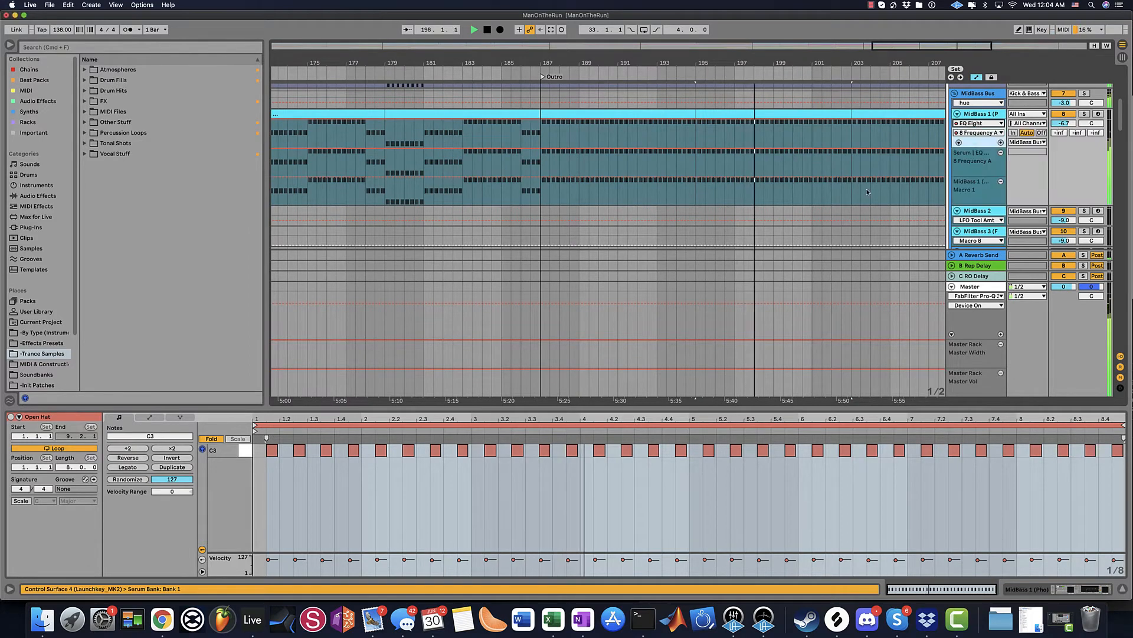
key("space")
key("space")
left_click(1001, 181)
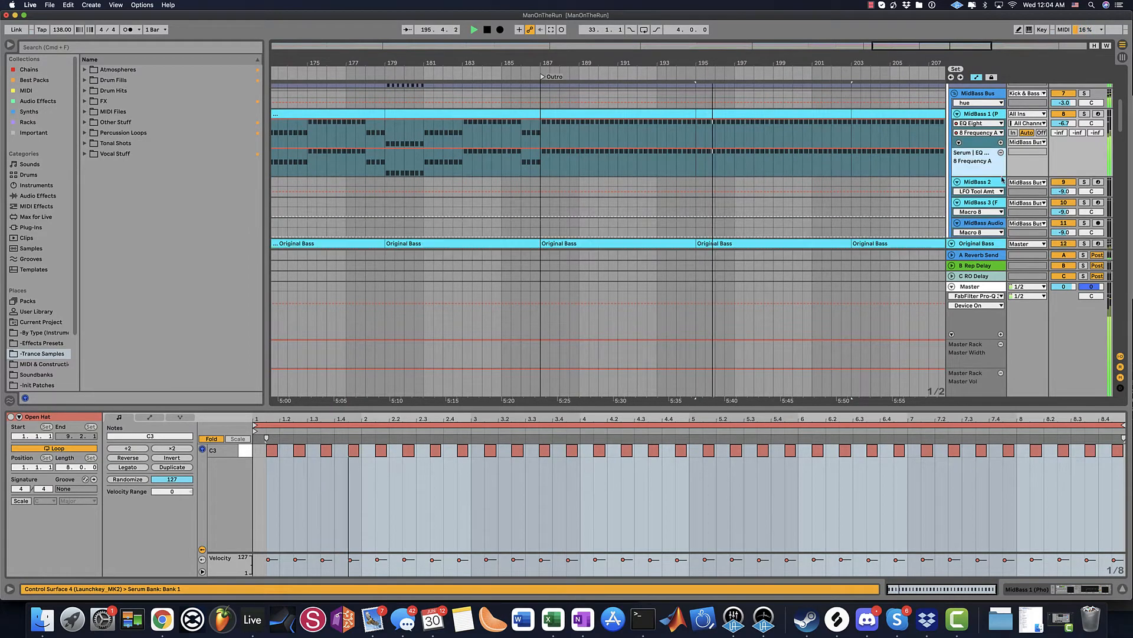
- Display the Serum Fil Cutoff automation on MidBass 1 and play the arrangement from the second Outro at bar 187
left_click(984, 132)
left_click(979, 123)
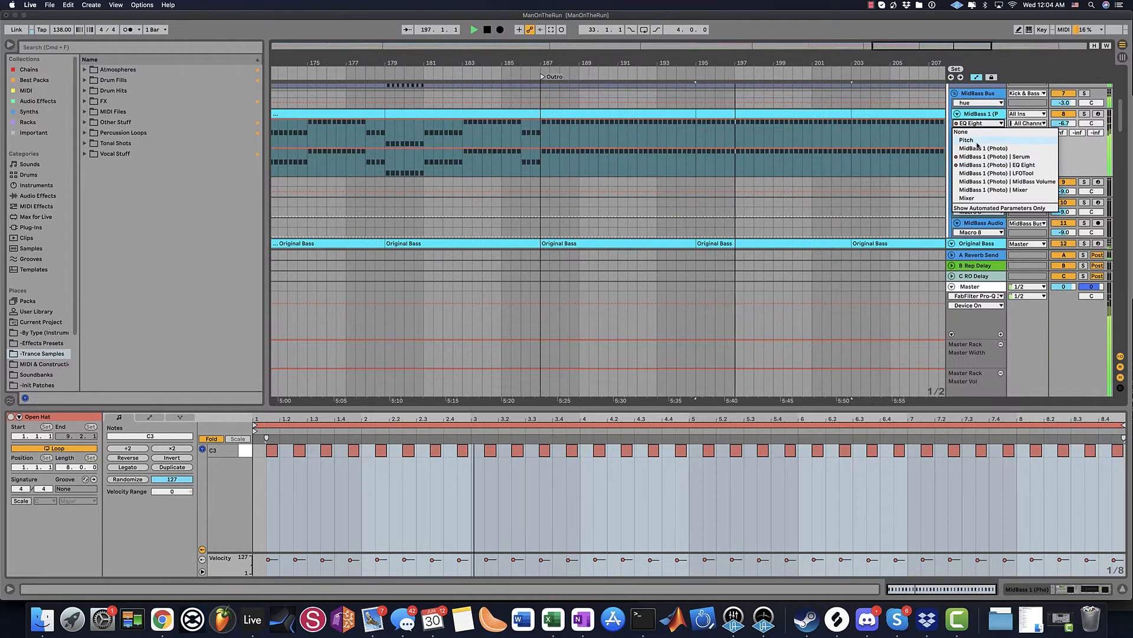
left_click(981, 156)
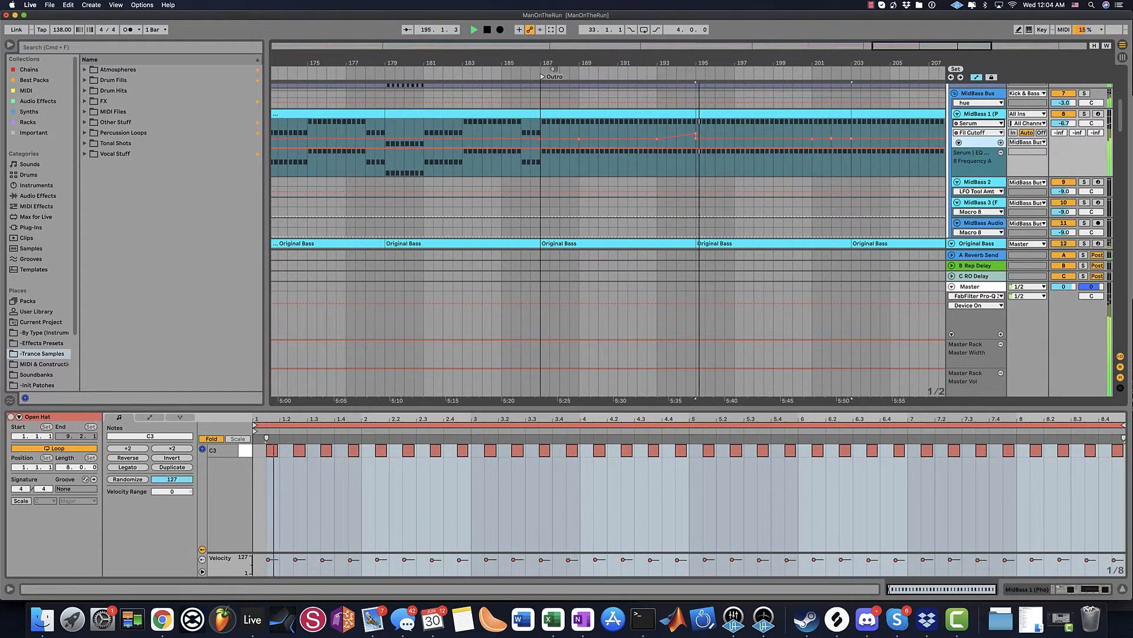
left_click(541, 77)
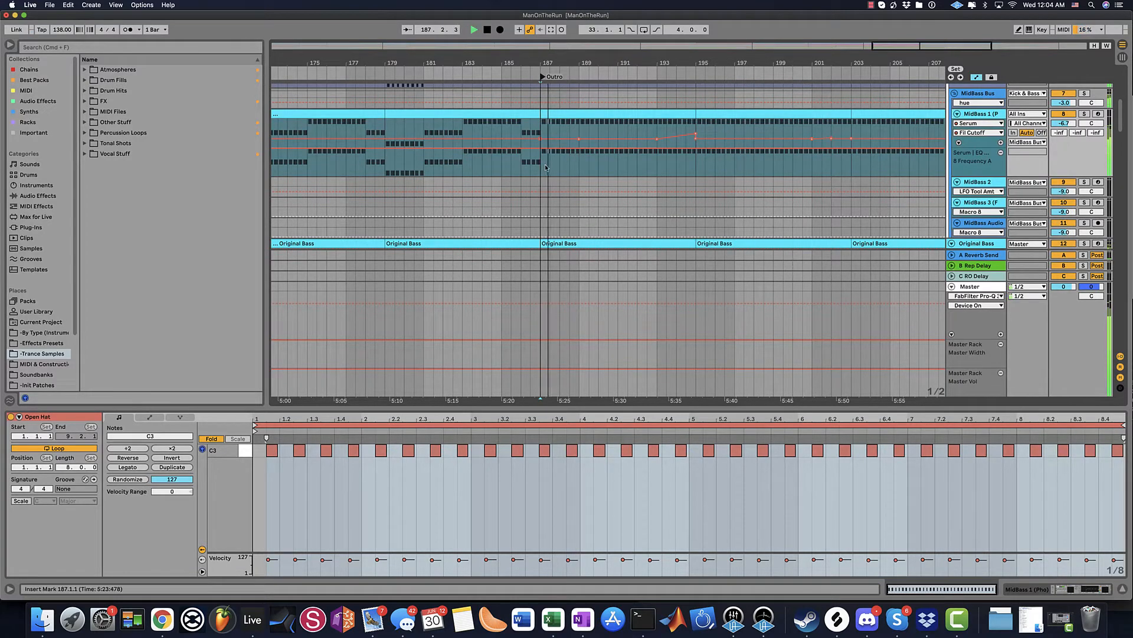
key("a")
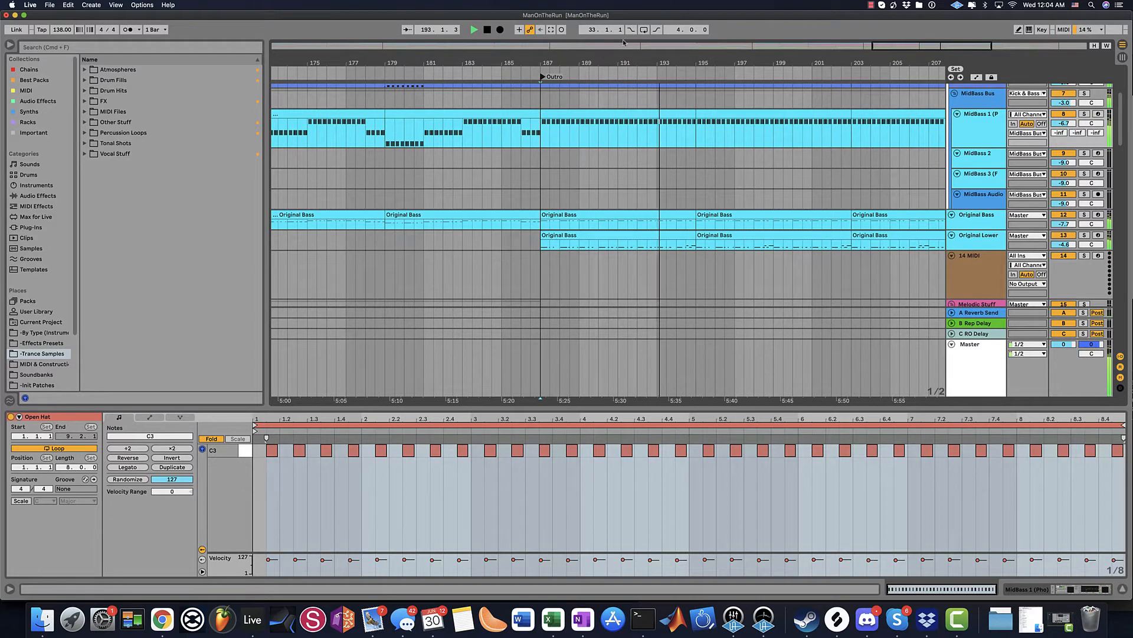
- Reactivate the Open Hat clip at bars 195 to 203 and remove its descending High Cut Freq automation
left_click_drag(623, 61, 630, 27)
left_click(638, 219, "shift")
left_click(638, 238)
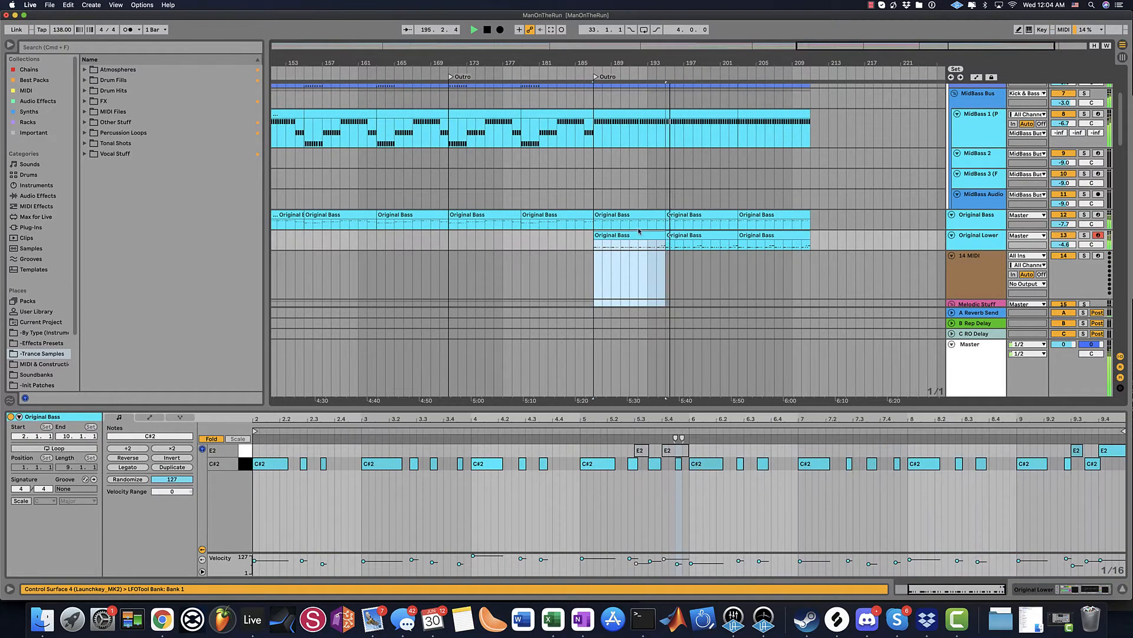
scroll(639, 218, "up", 5)
scroll(703, 212, "down", 15)
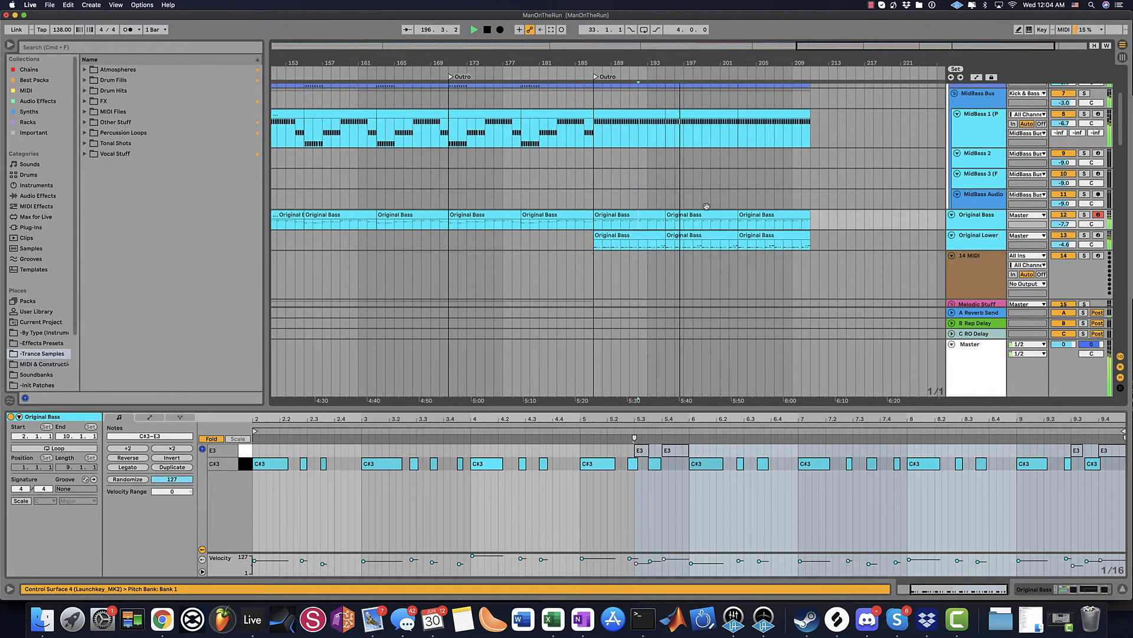
scroll(697, 214, "up", 3)
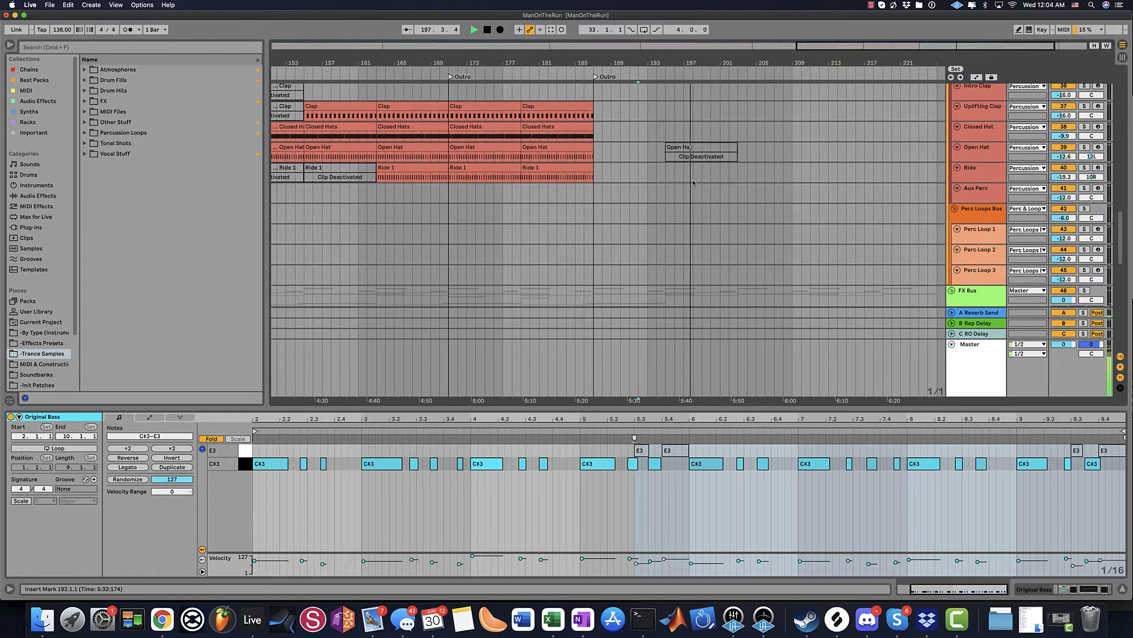
left_click(690, 147)
key("0")
key("a")
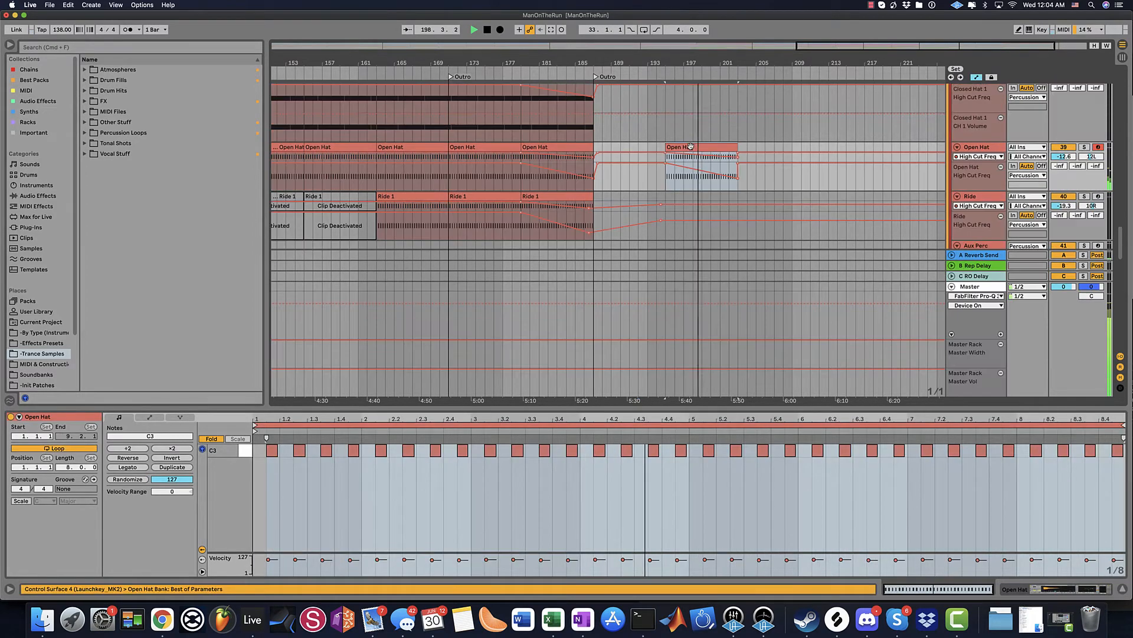
left_click(738, 178)
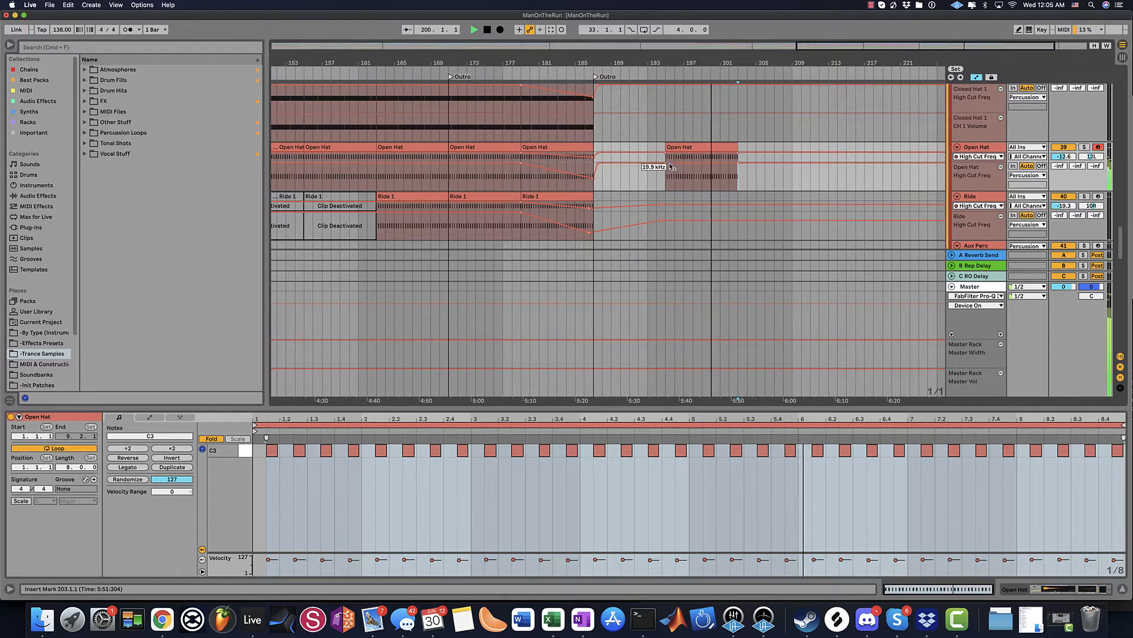
key("a")
- Duplicate the Open Hat clip at bar 195 twice to extend the hats through bar 219
left_click(702, 139)
left_click(703, 145)
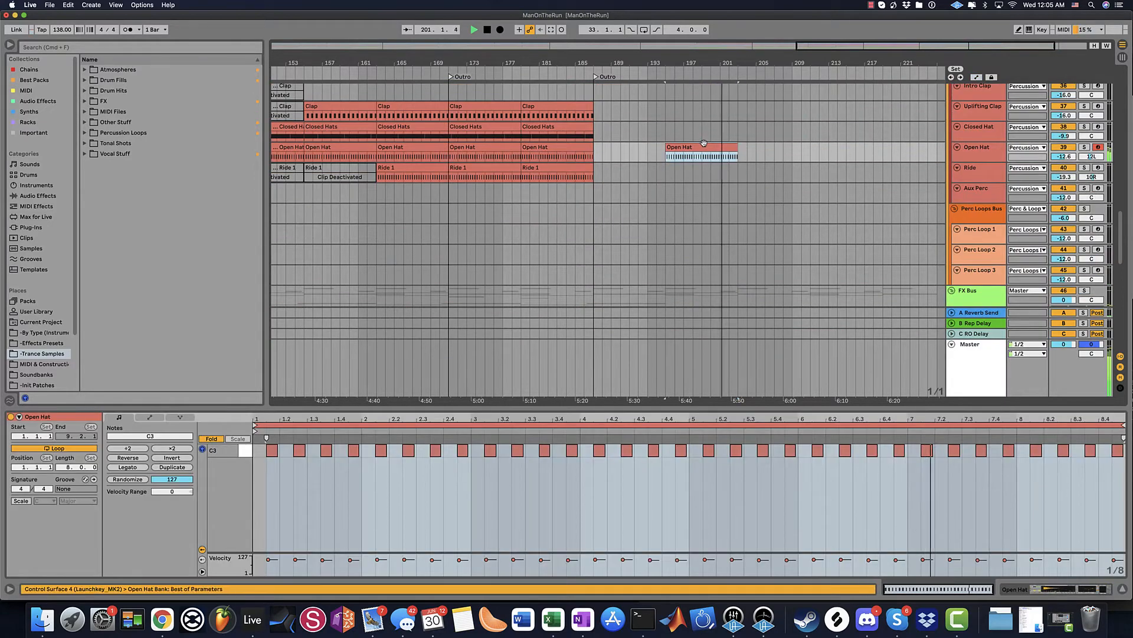
key("super+d")
key("super+d")
- Copy the last Uplifting Clap clip to bars 203 and 211, and remove the copies' descending High Cut Freq automation
scroll(781, 162, "up", 3)
scroll(781, 162, "up", 1)
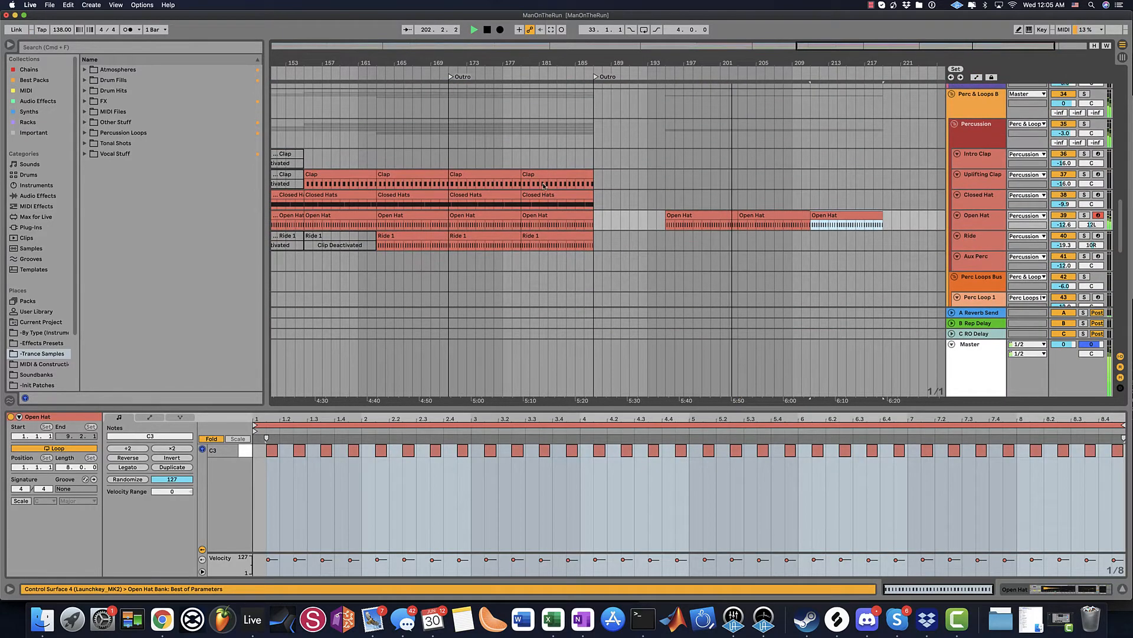
left_click_drag(548, 185, 764, 170)
key("super+d")
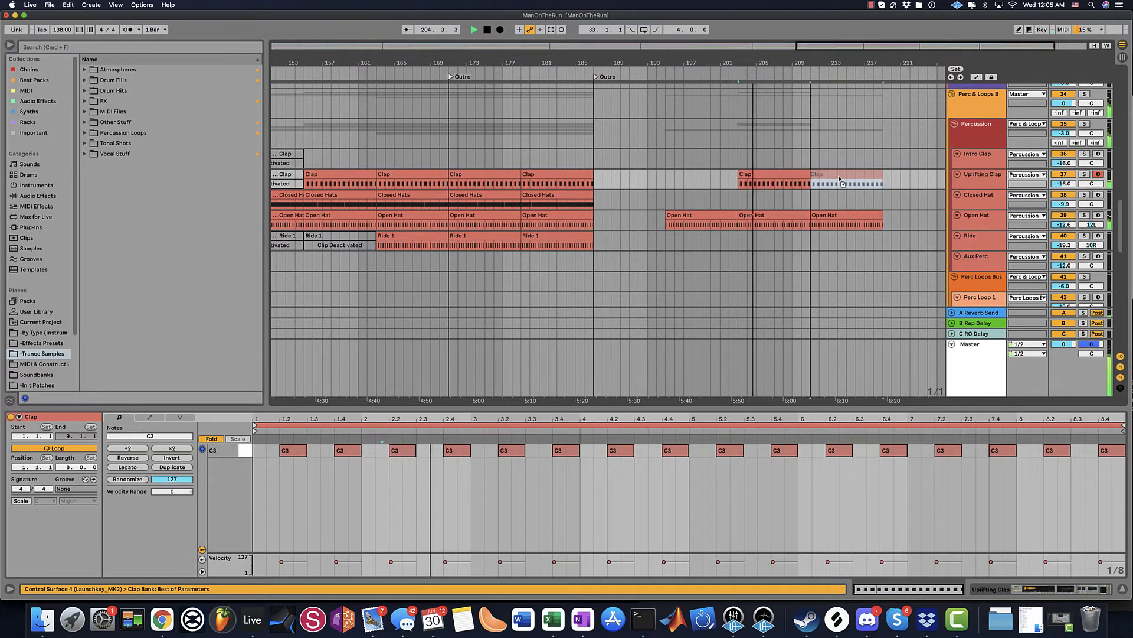
left_click_drag(806, 62, 781, 59)
key("a")
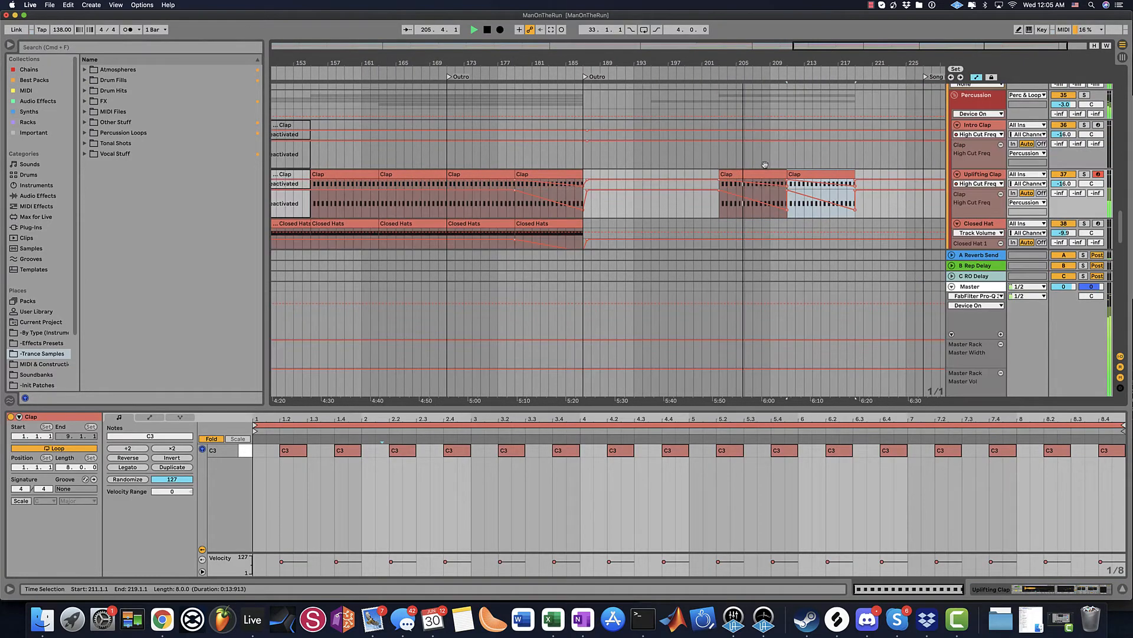
left_click_drag(786, 210, 915, 190)
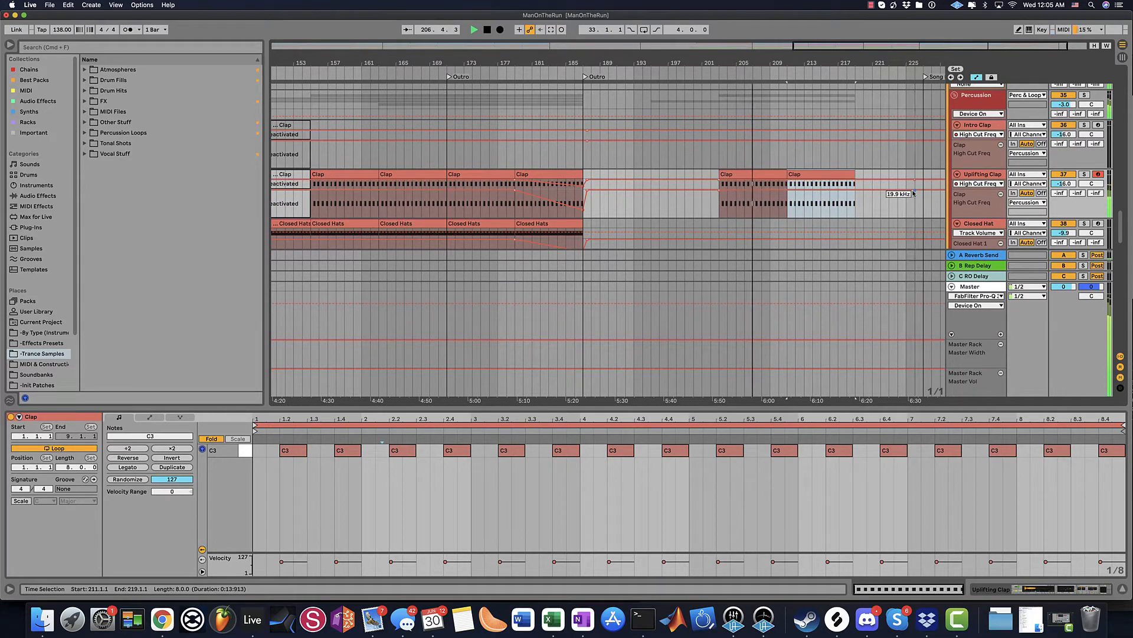
- Copy the Closed Hats clips from before the second Outro to bars 203 to 219
key("a")
key("a")
key("a")
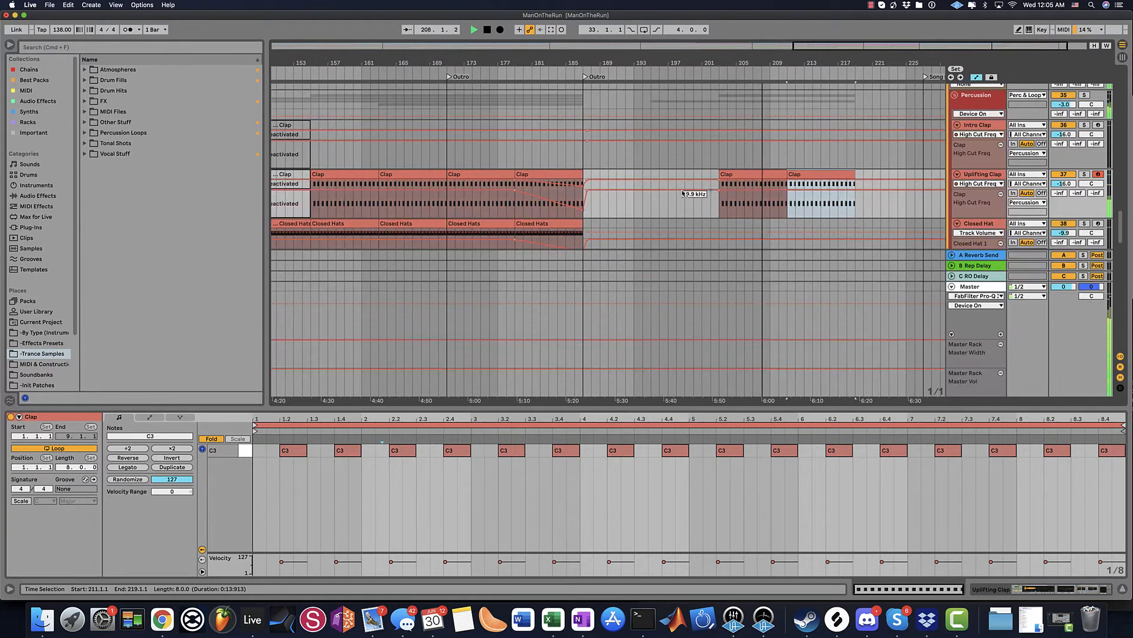
left_click_drag(562, 191, 868, 199)
- Duplicate the SubBass 1 clip at bar 203 once and the MidBass 1 clip at bar 203 twice
scroll(839, 190, "up", 2)
scroll(809, 209, "up", 10)
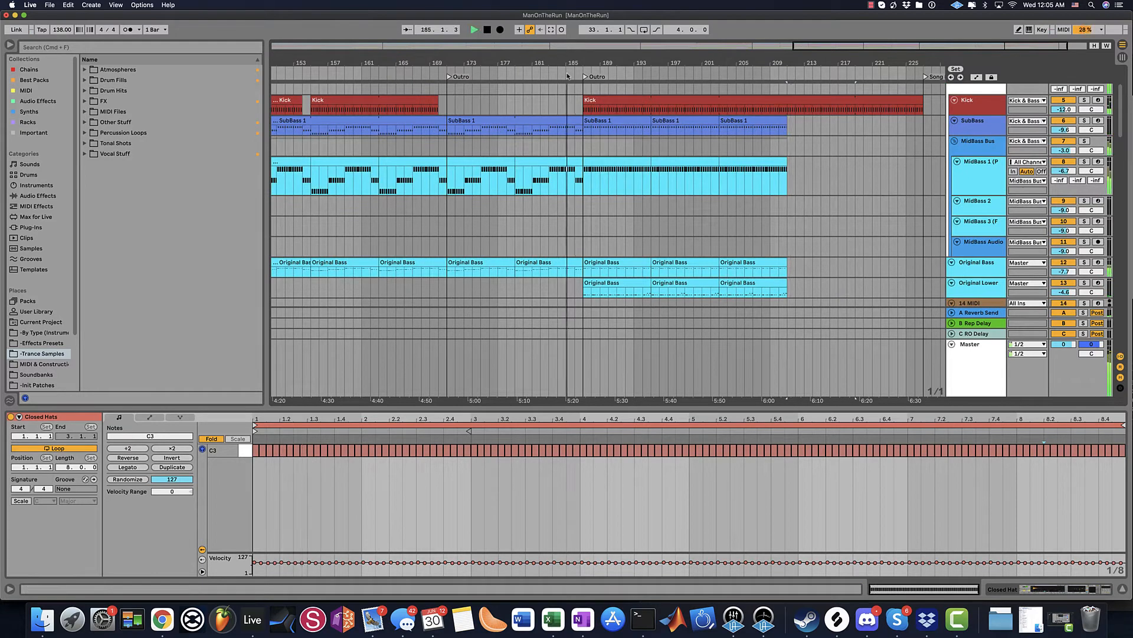
left_click(741, 122)
key("super+d")
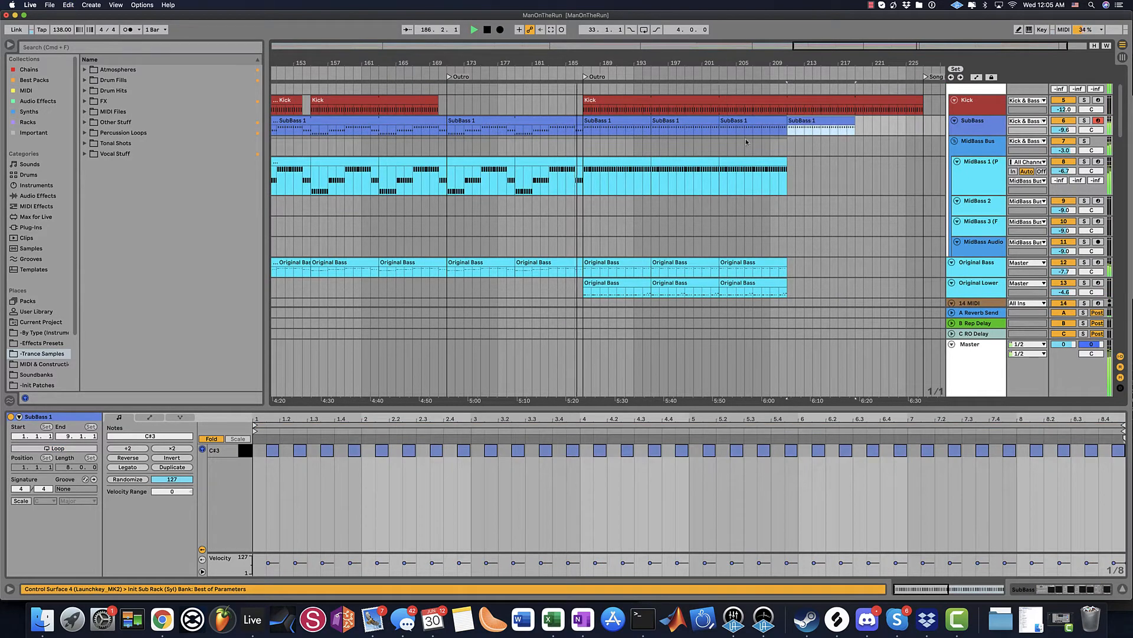
left_click(747, 162)
key("super+d")
key("super+d")
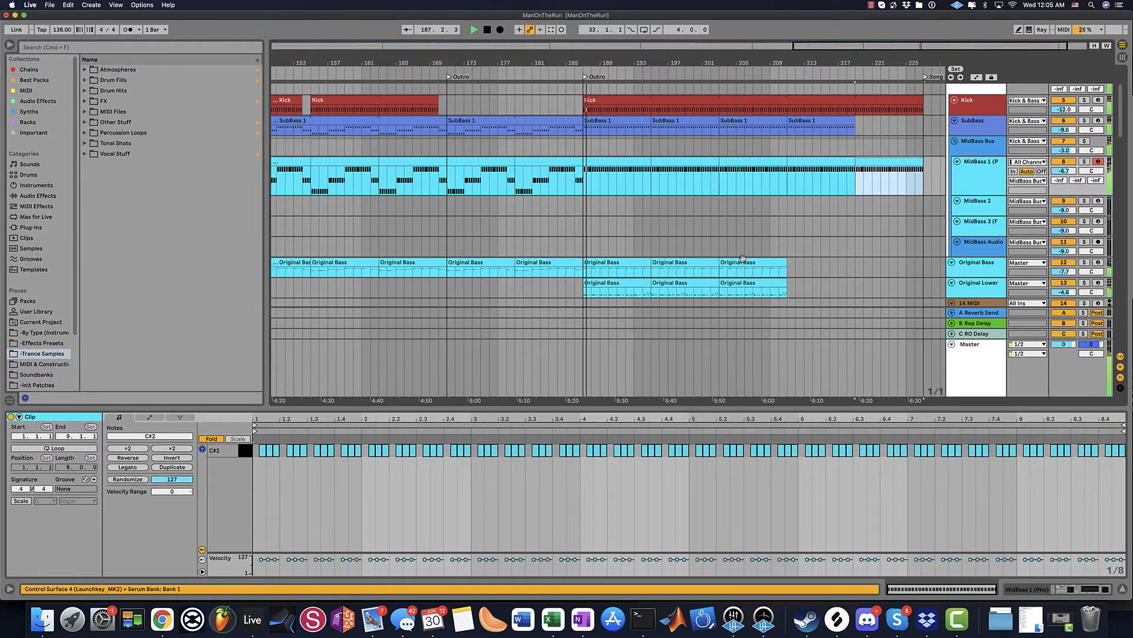
- Duplicate the Original Bass and Original Lower clips at bar 203 twice, extending both tracks to bar 227
left_click(743, 263)
left_click(743, 283, "shift")
key("super+d")
key("super+d")
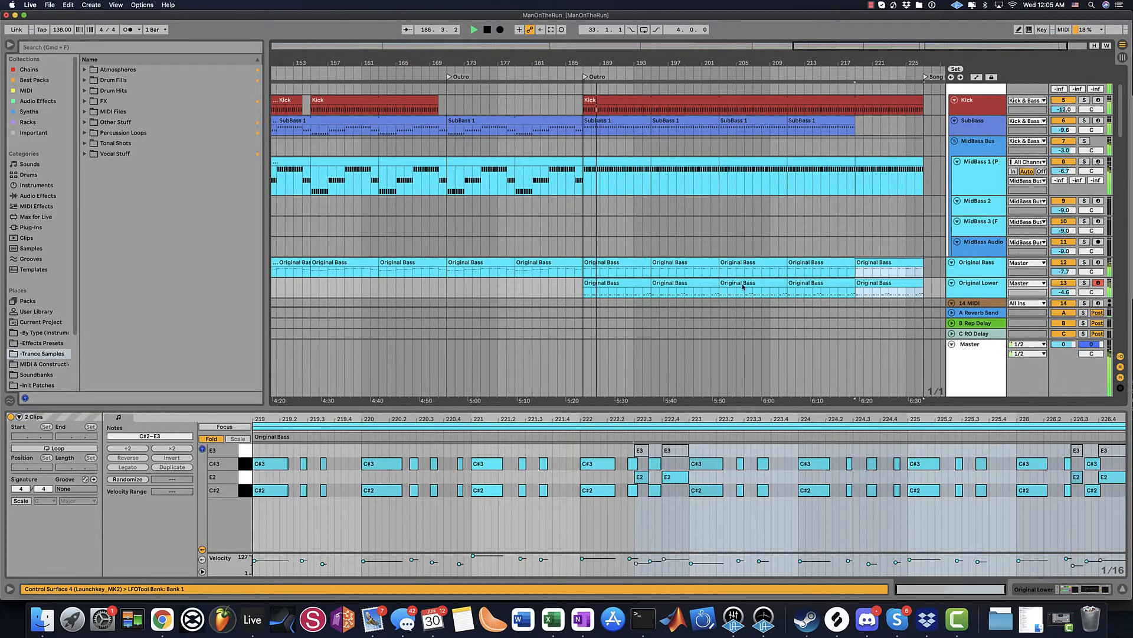
- Reshape the MidBass 1 Fil Cutoff automation before bar 203 into a short rise starting around bar 201
scroll(739, 269, "down", 10)
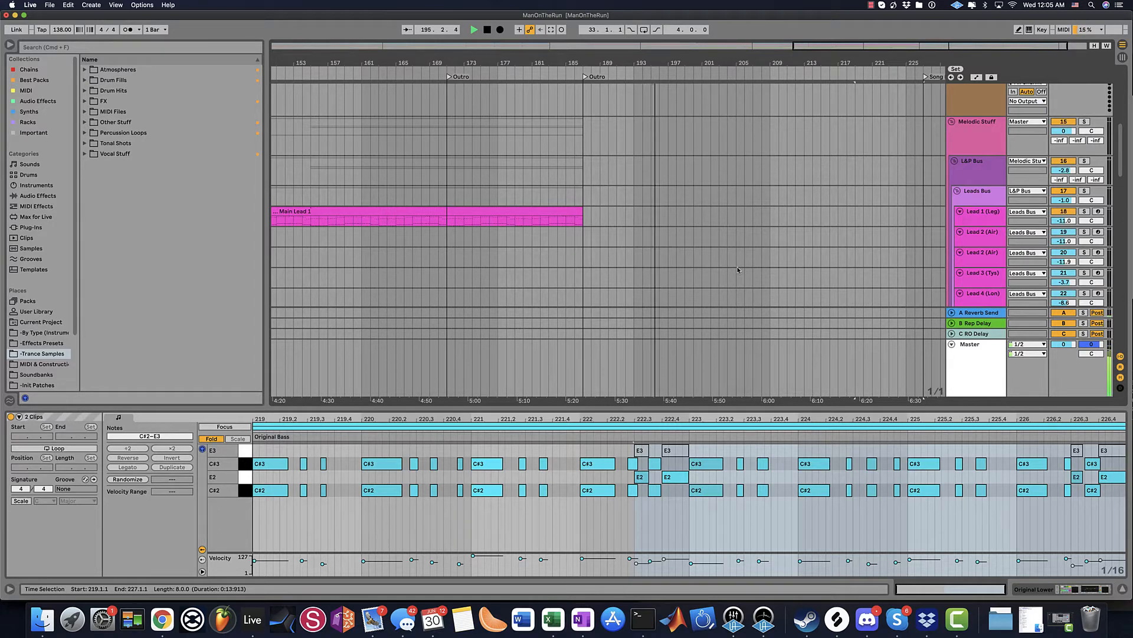
scroll(738, 270, "up", 10)
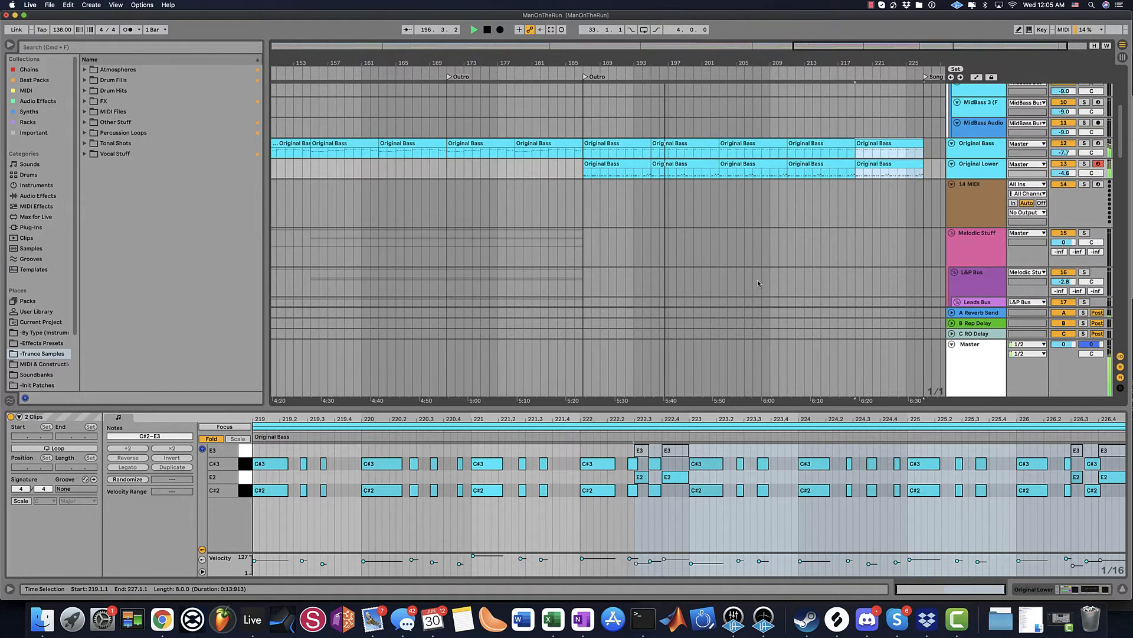
key("a")
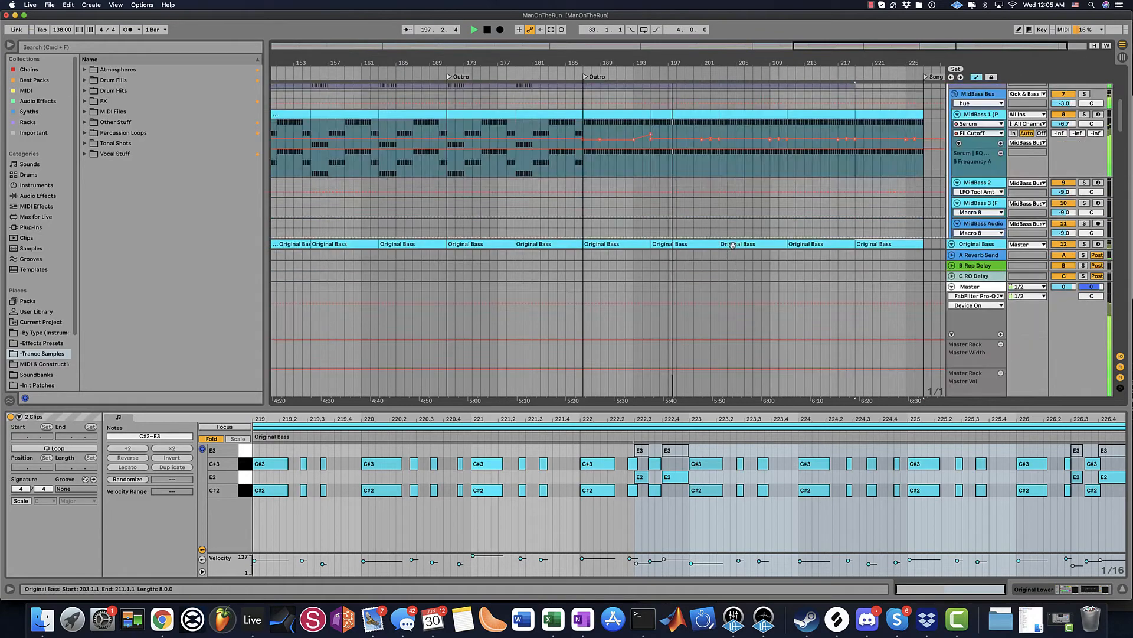
left_click(703, 141)
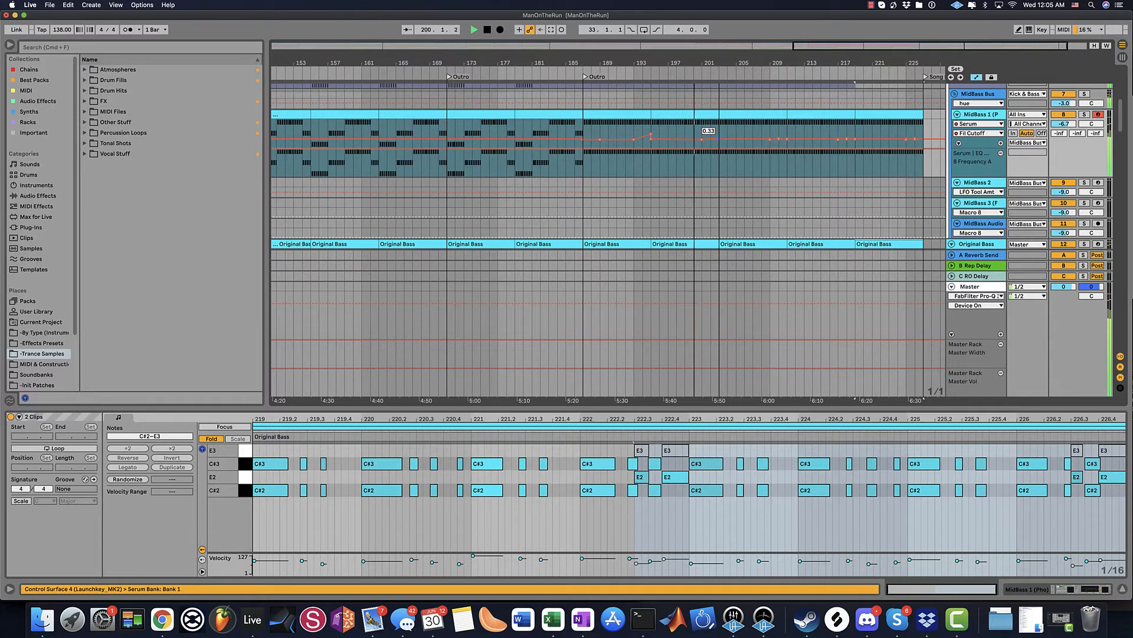
left_click_drag(719, 139, 719, 132)
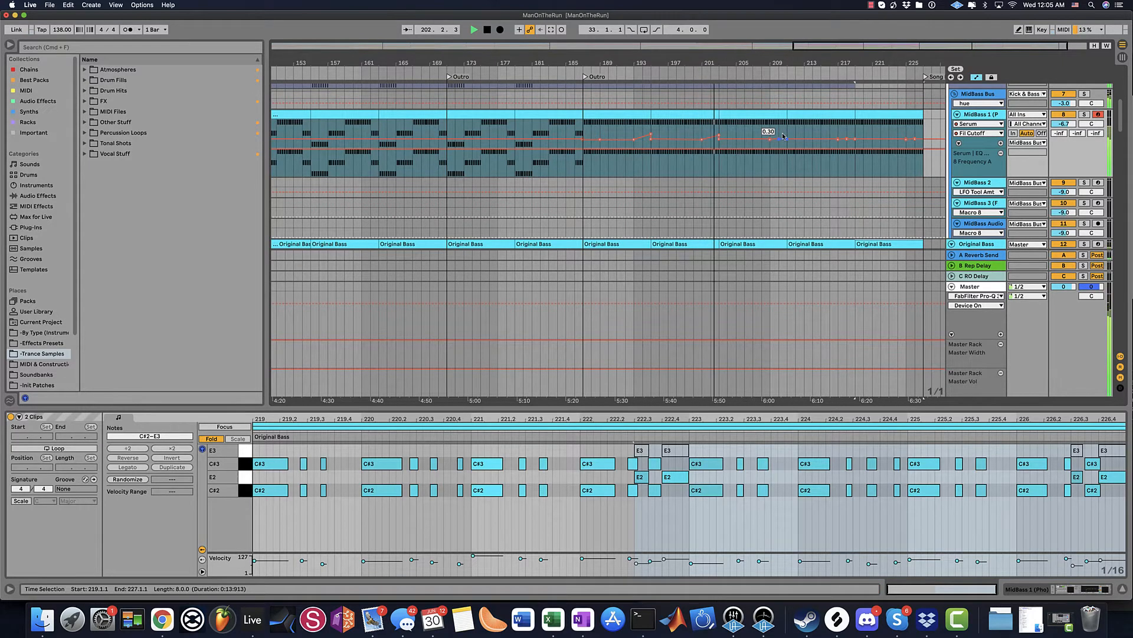
key("a")
- Review the lead, pluck, pad, percussion and FX tracks around the second Outro during playback
scroll(775, 175, "down", 2)
scroll(775, 176, "down", 10)
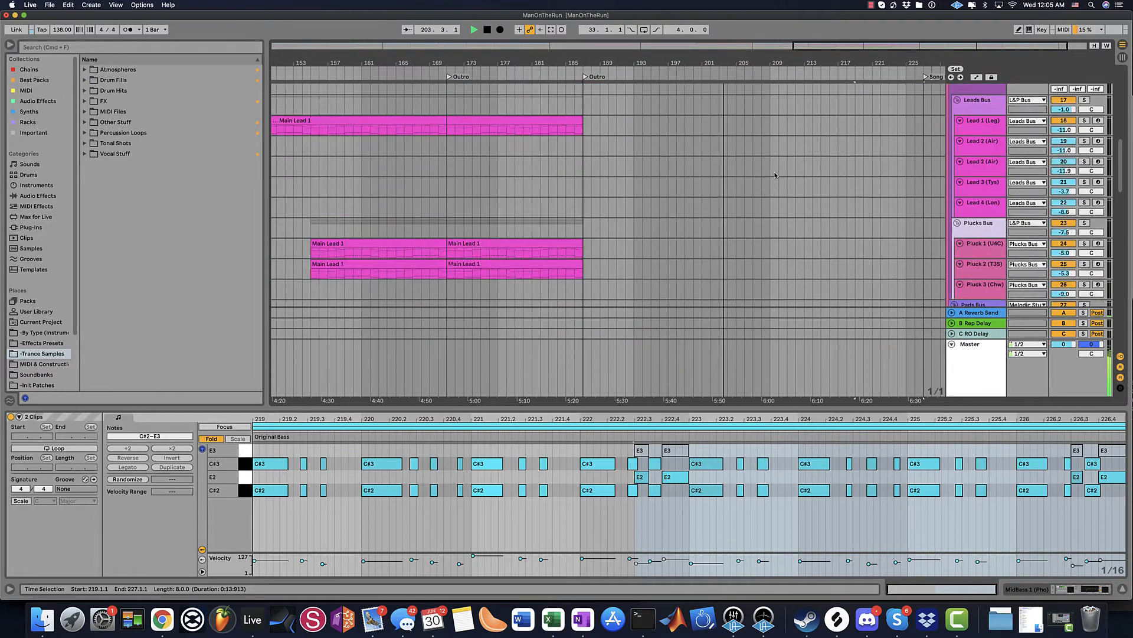
scroll(776, 175, "down", 10)
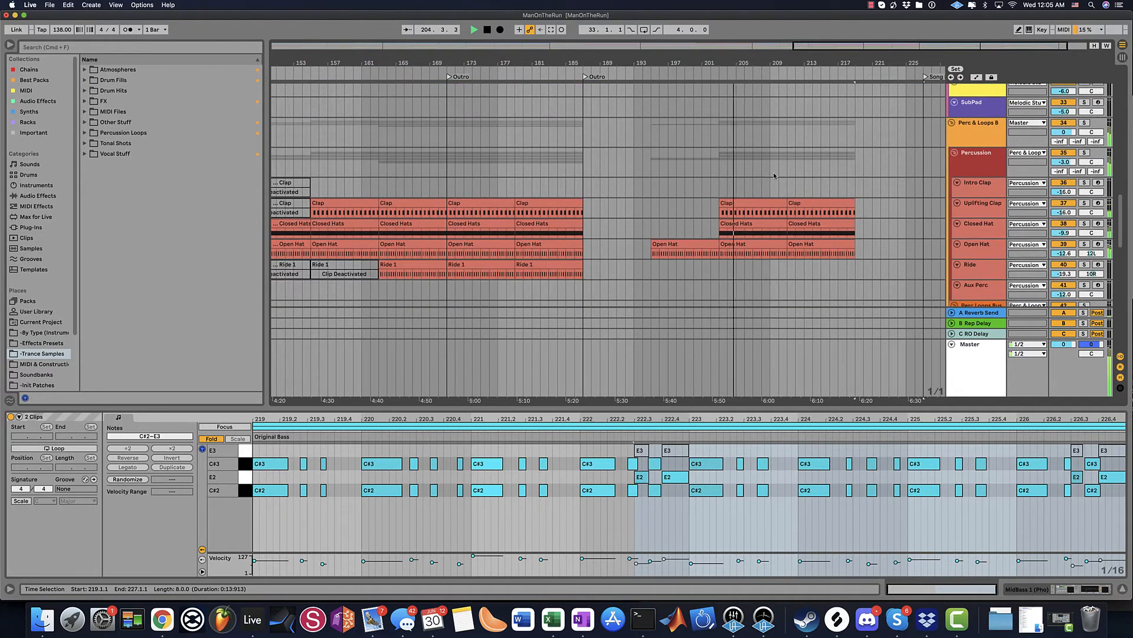
scroll(774, 173, "down", 5)
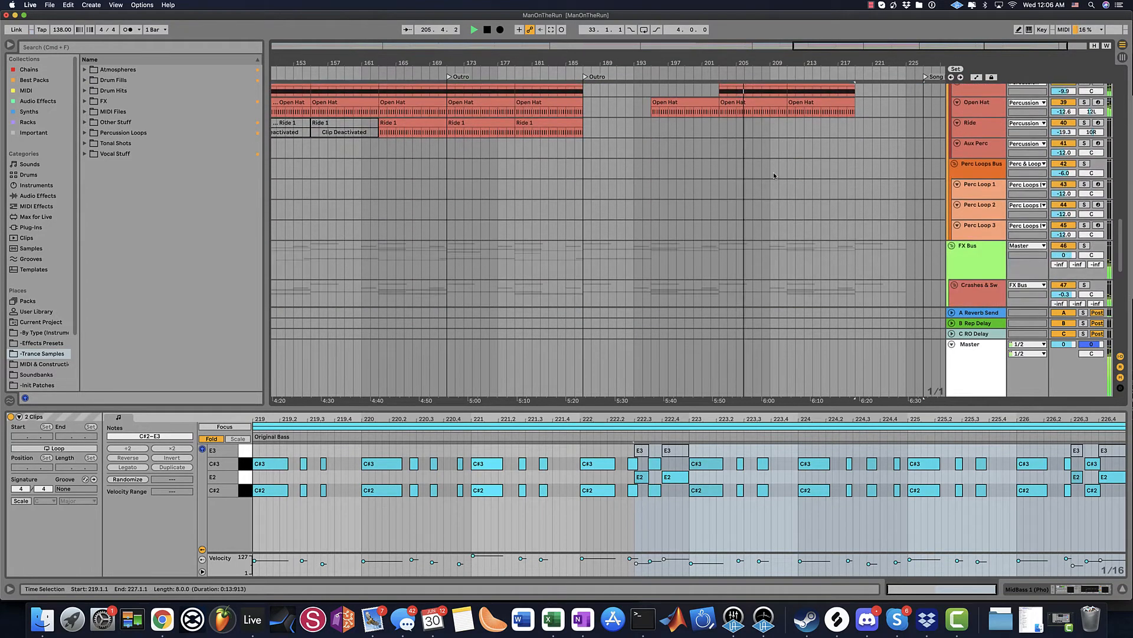
key("a")
key("a")
scroll(774, 179, "up", 6)
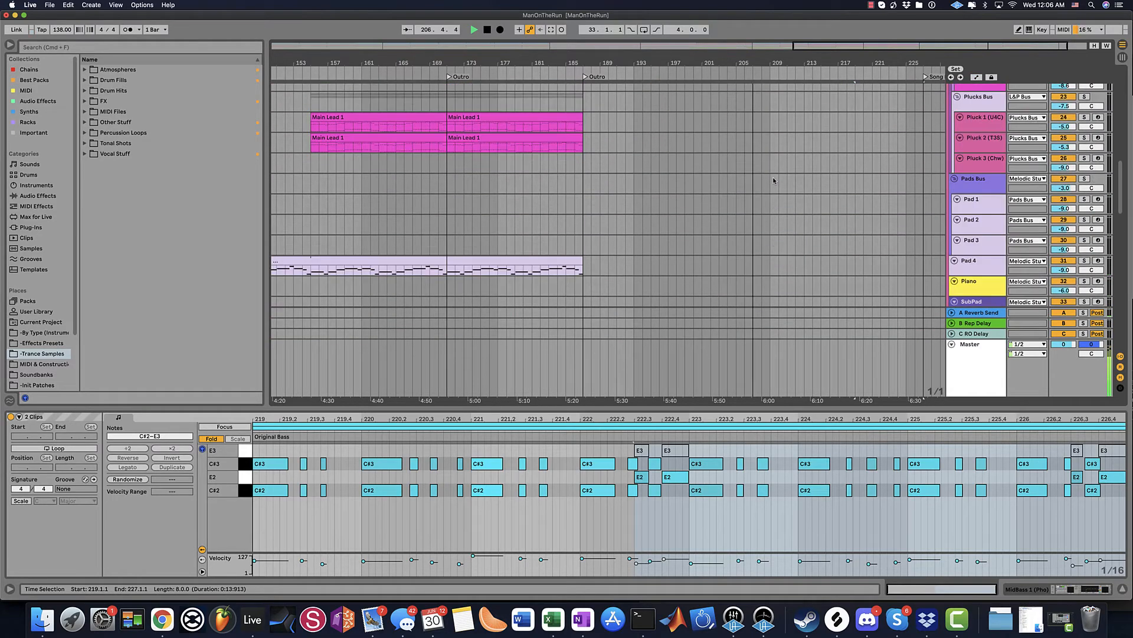
scroll(774, 179, "down", 5)
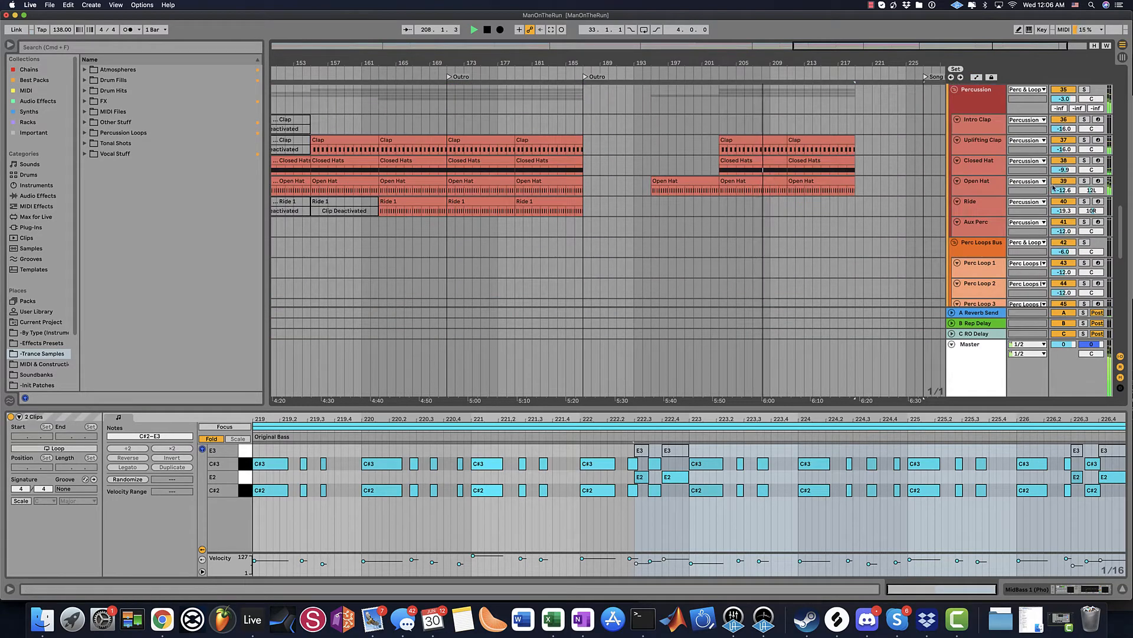
- Show the Open Hat track's device chain and open its SSLEQ plug-in to examine the EQ settings
left_click(961, 188)
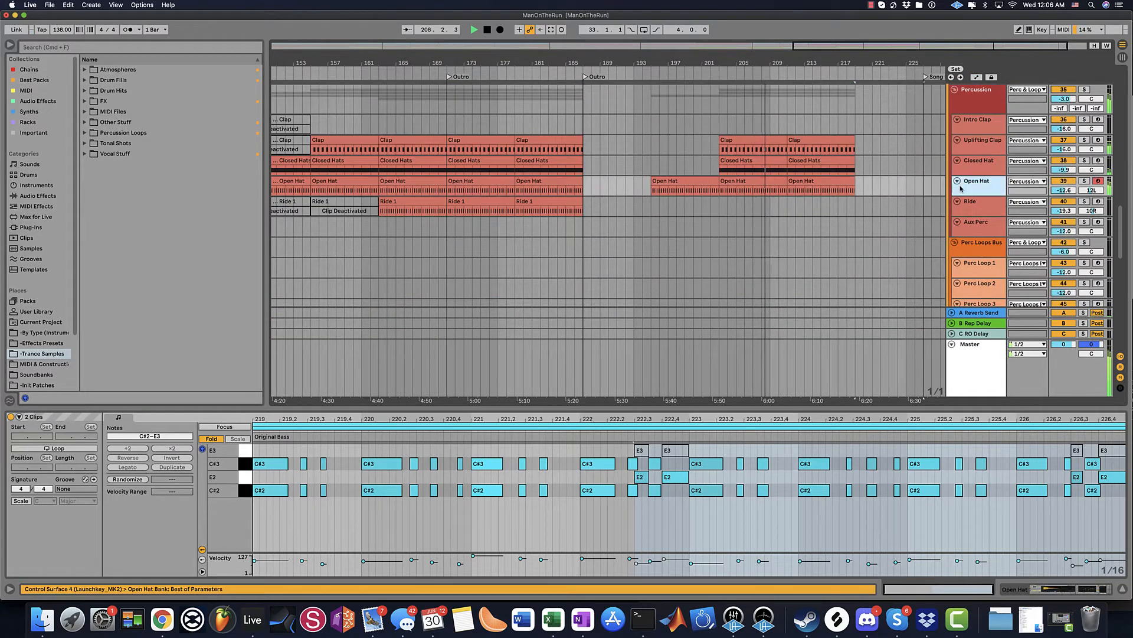
left_click(1051, 583)
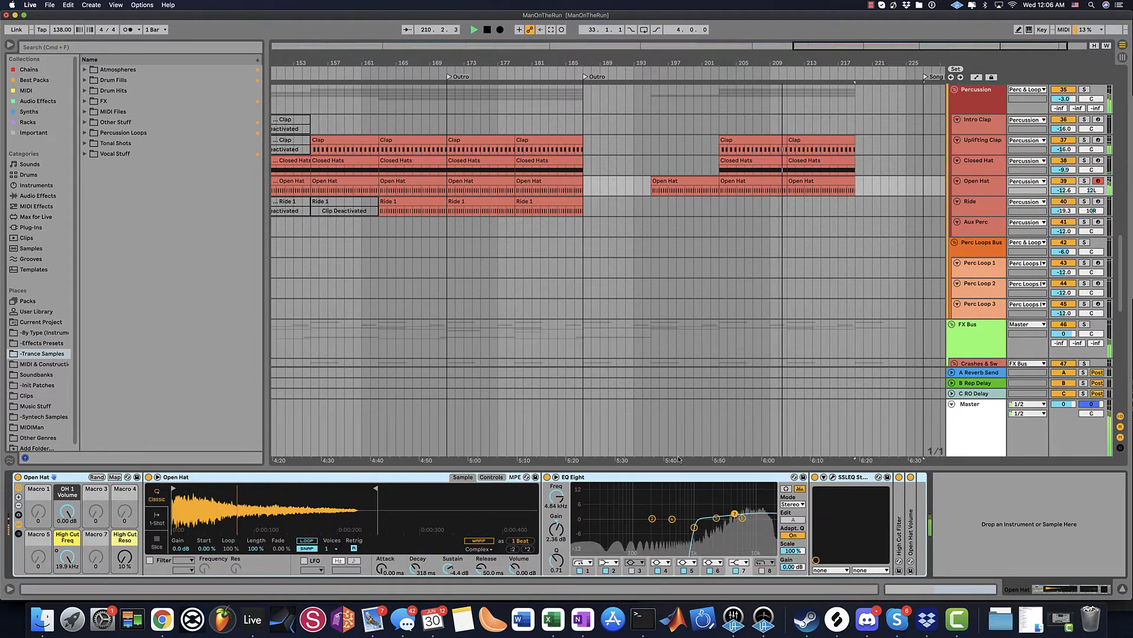
left_click(832, 477)
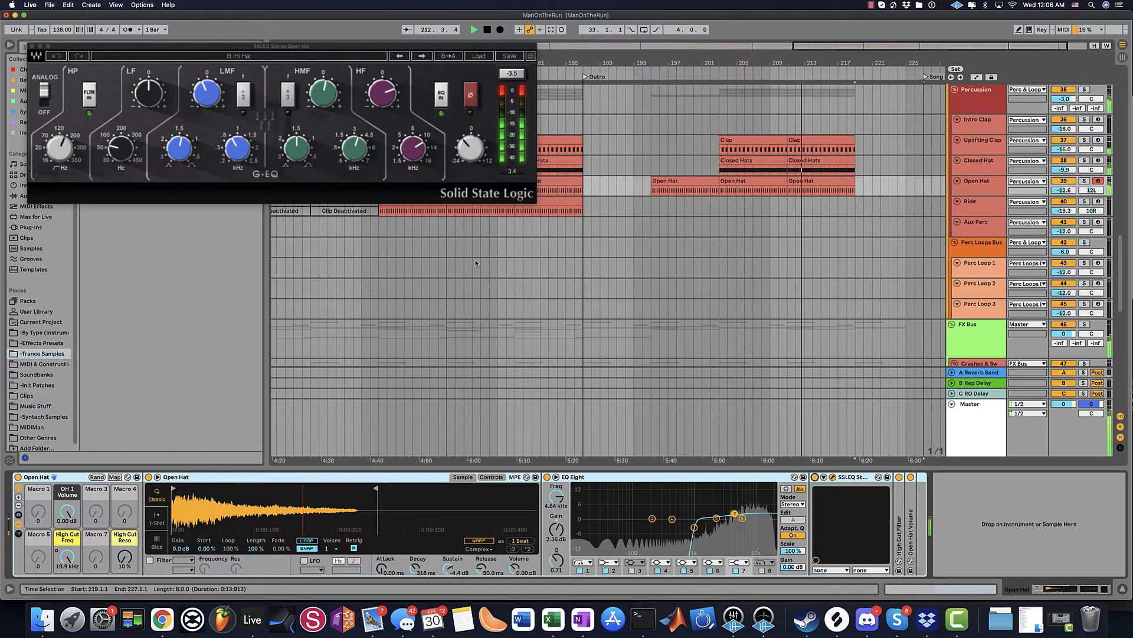
- Close the SSLEQ window and search the plug-ins for "Transient"
left_click(116, 330)
key("super+f")
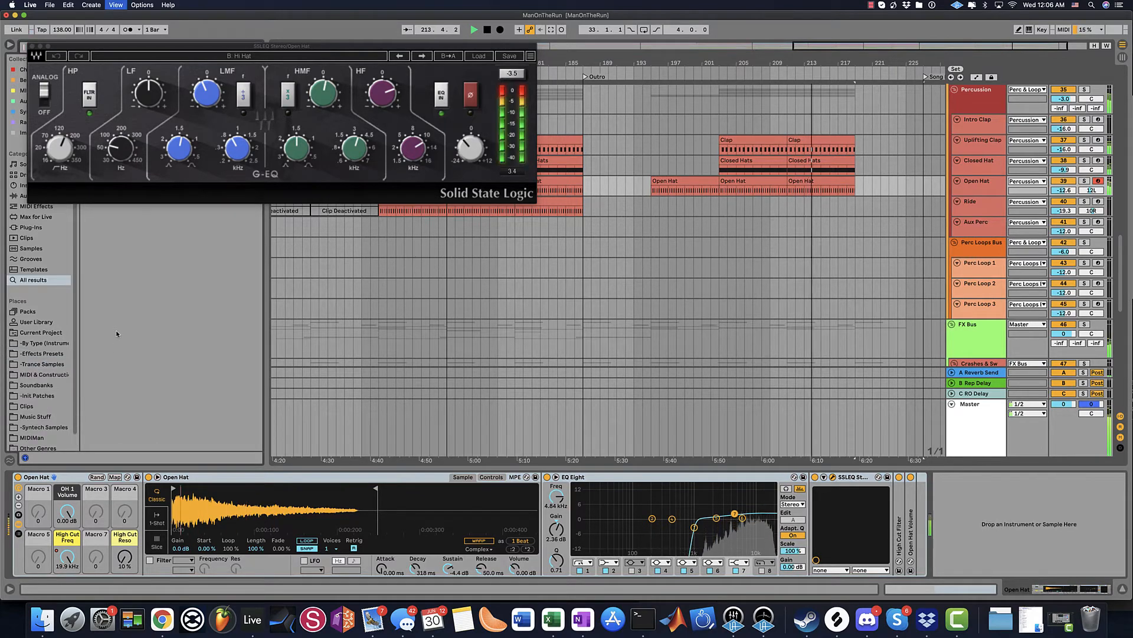
type("Pl")
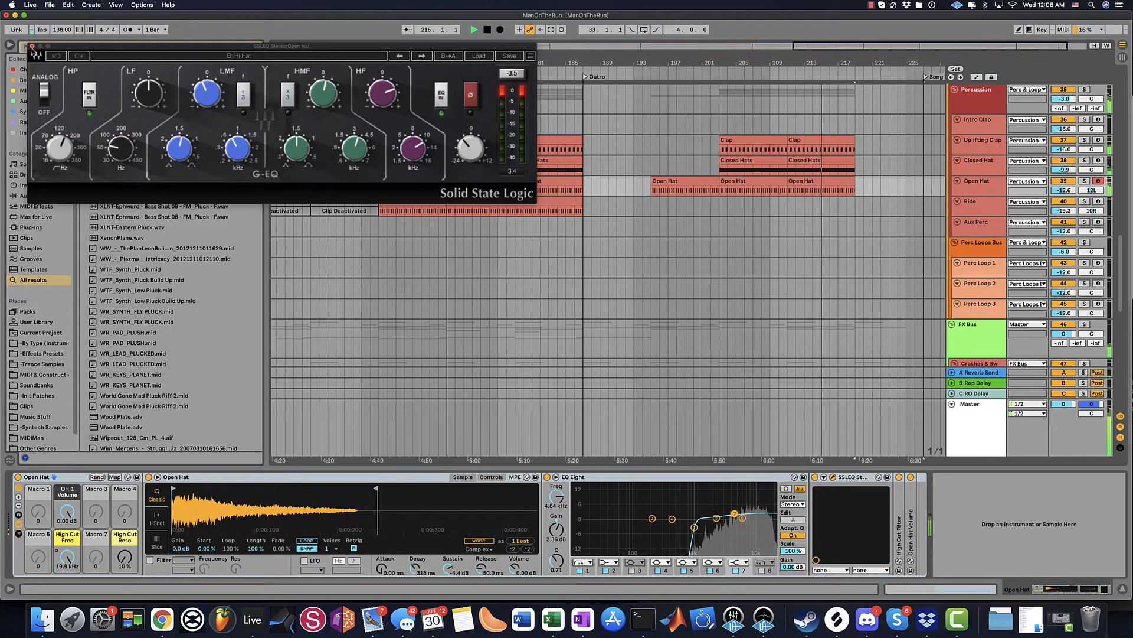
left_click(33, 46)
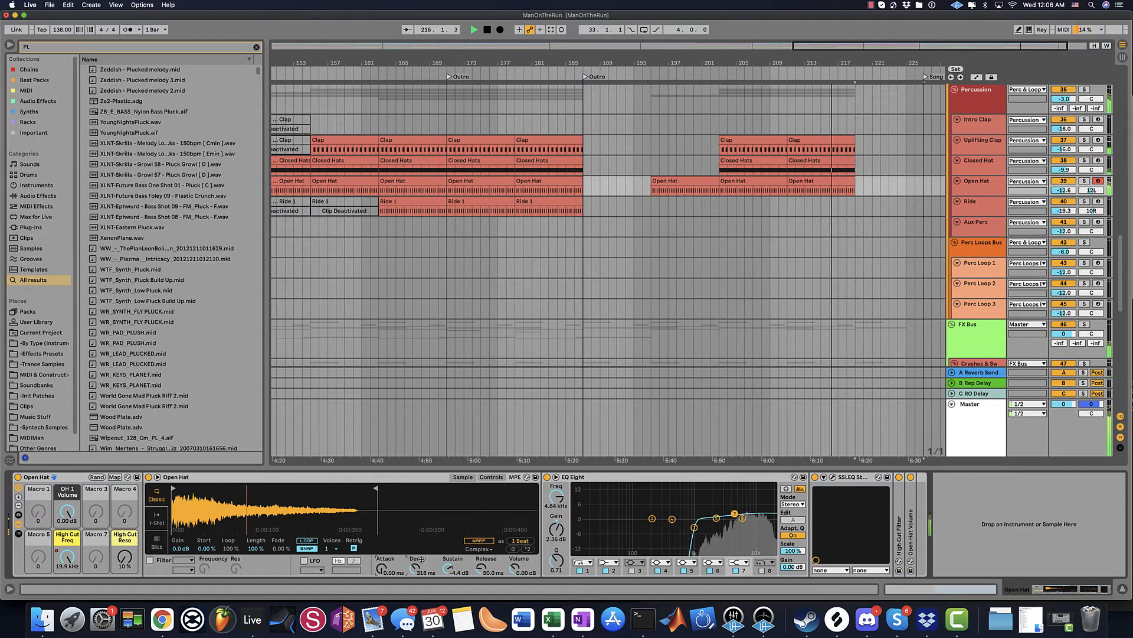
left_click(42, 228)
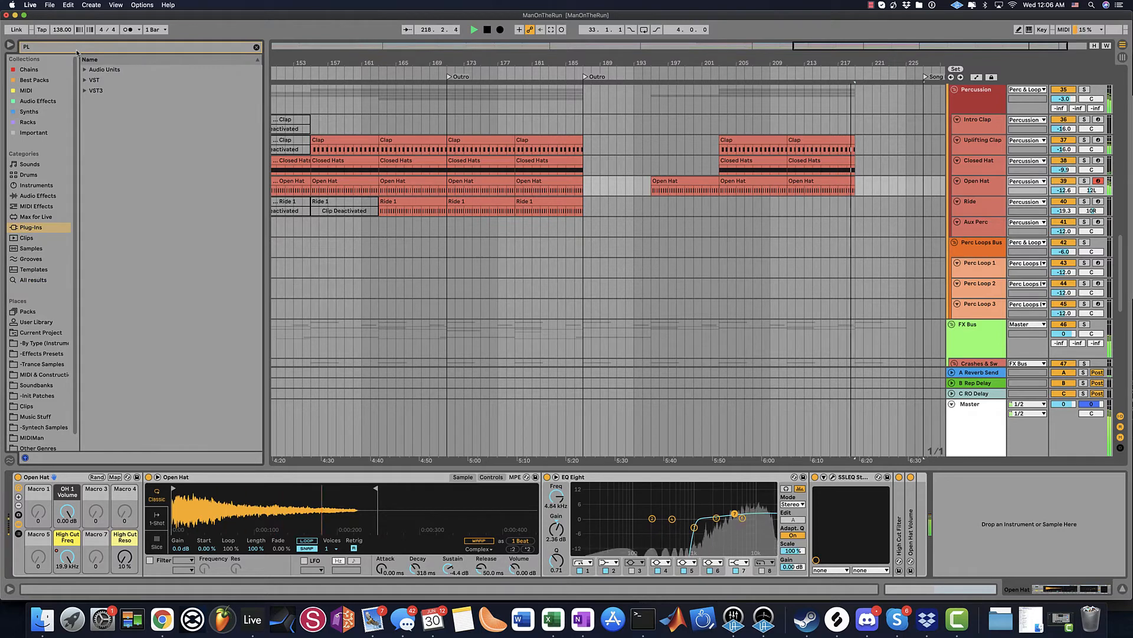
type("Transie")
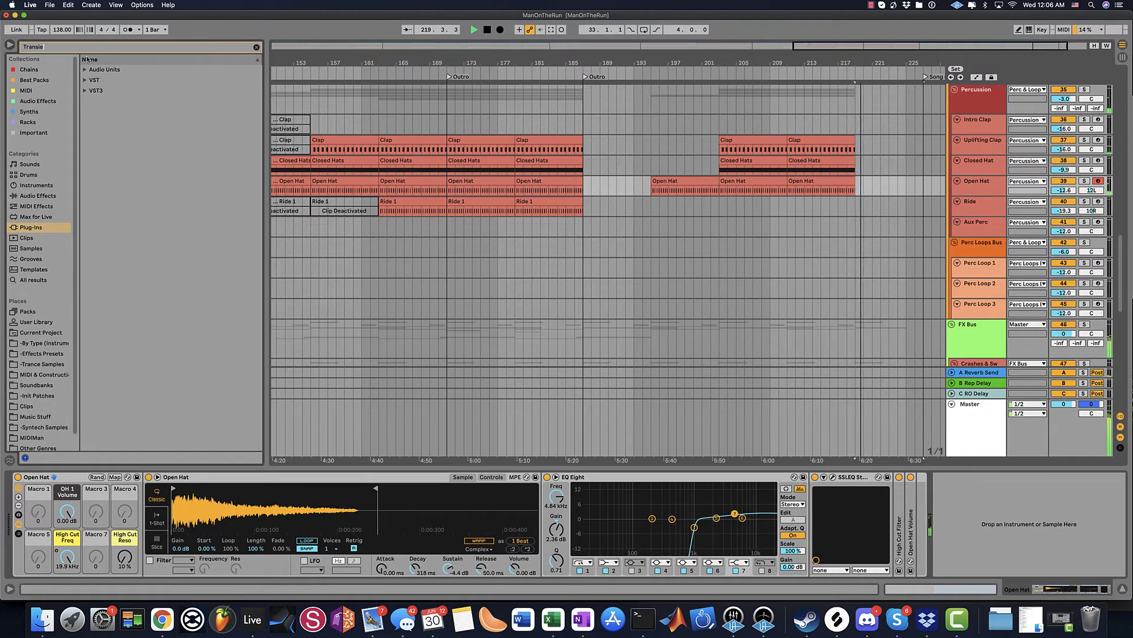
- Expand the VST3 and Plugin Alliance results and select SPL Transient Designer Plus
key("Down")
key("Down")
key("Down")
key("Right")
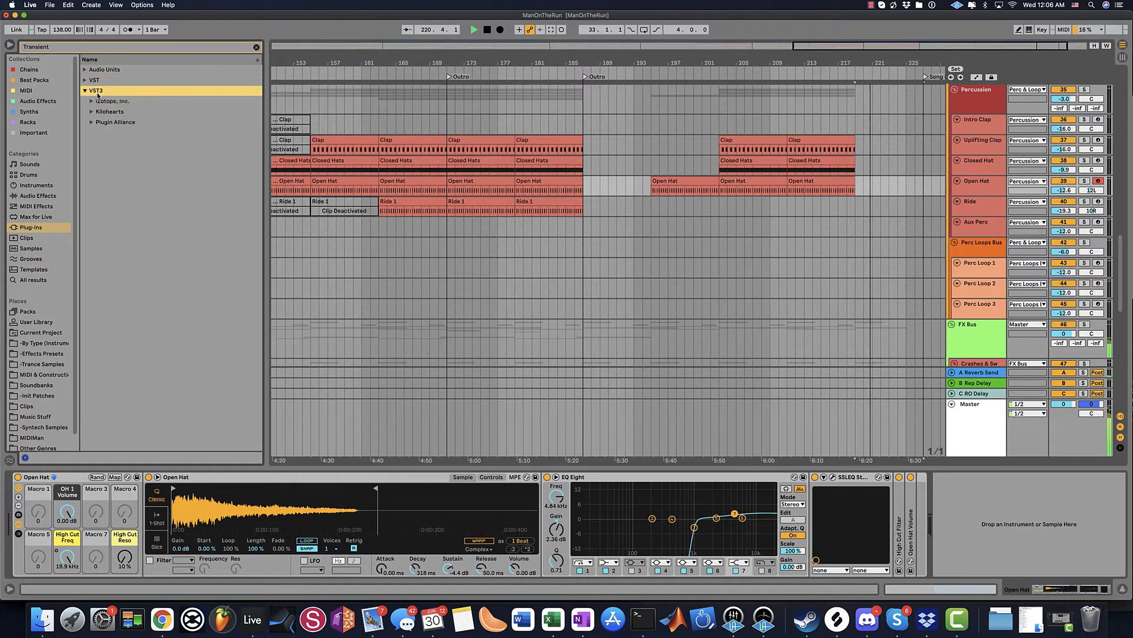
key("Down")
key("Down")
key("Down")
key("Right")
key("Down")
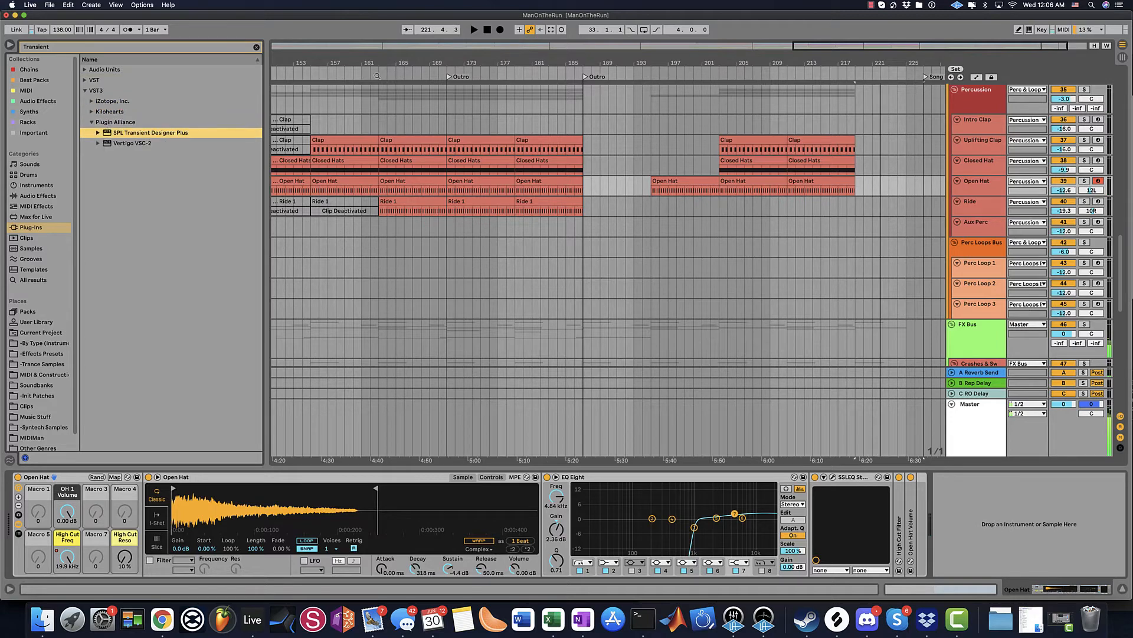
- Find the active Open Hat clip before Breakdown Start and play the arrangement from bar 73
left_click(416, 67)
left_click_drag(354, 65, 955, 69)
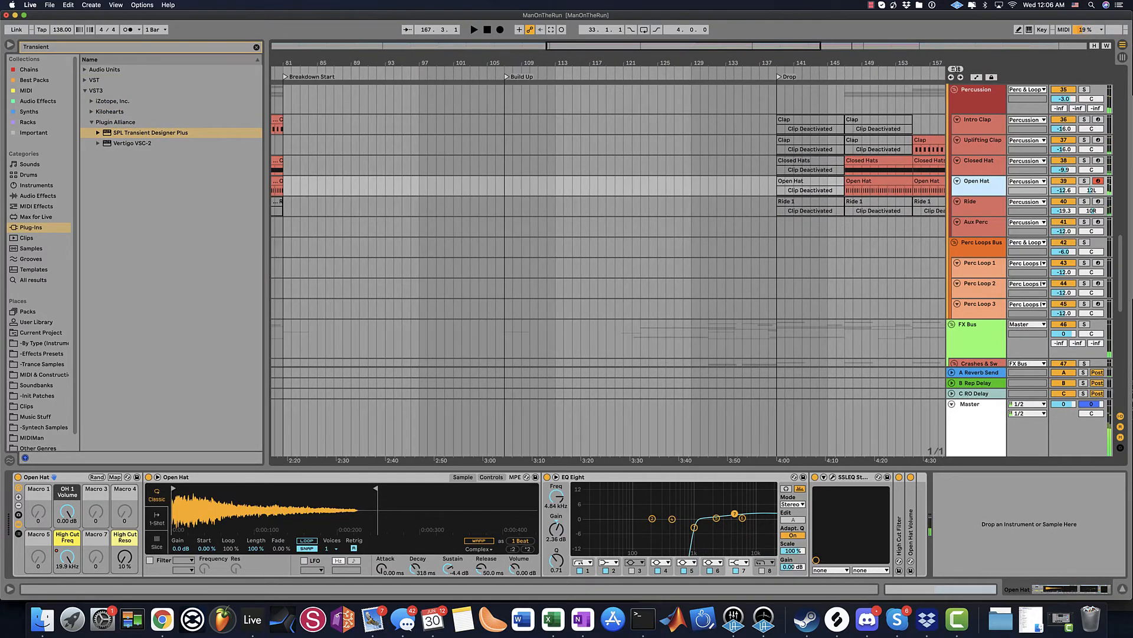
left_click_drag(738, 69, 685, 101)
left_click(737, 181)
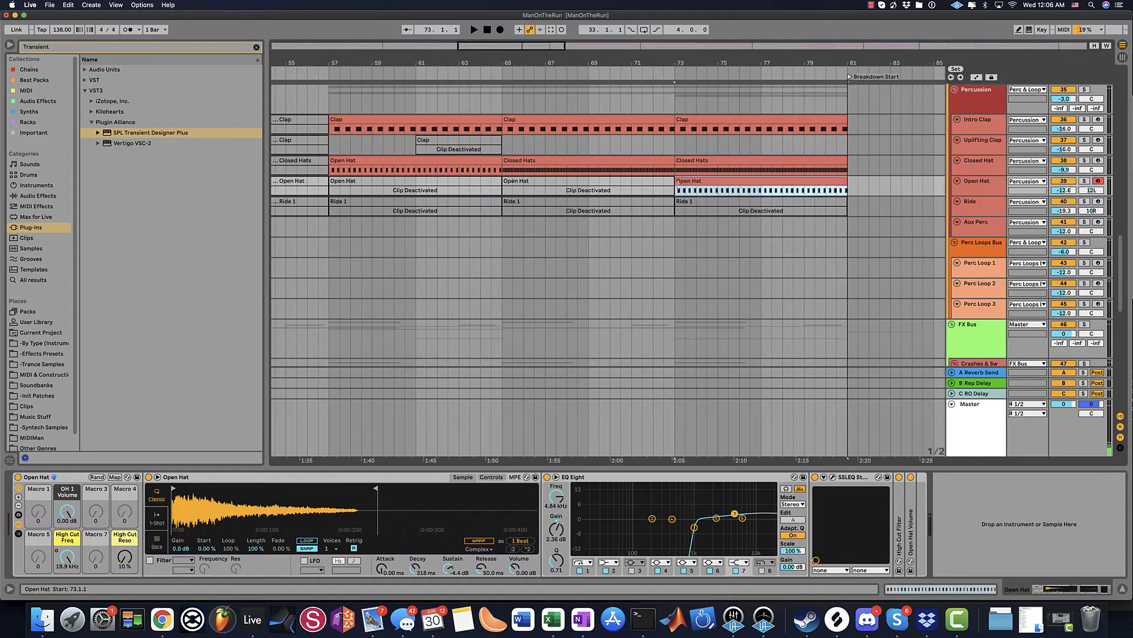
left_click(620, 180)
left_click(974, 183)
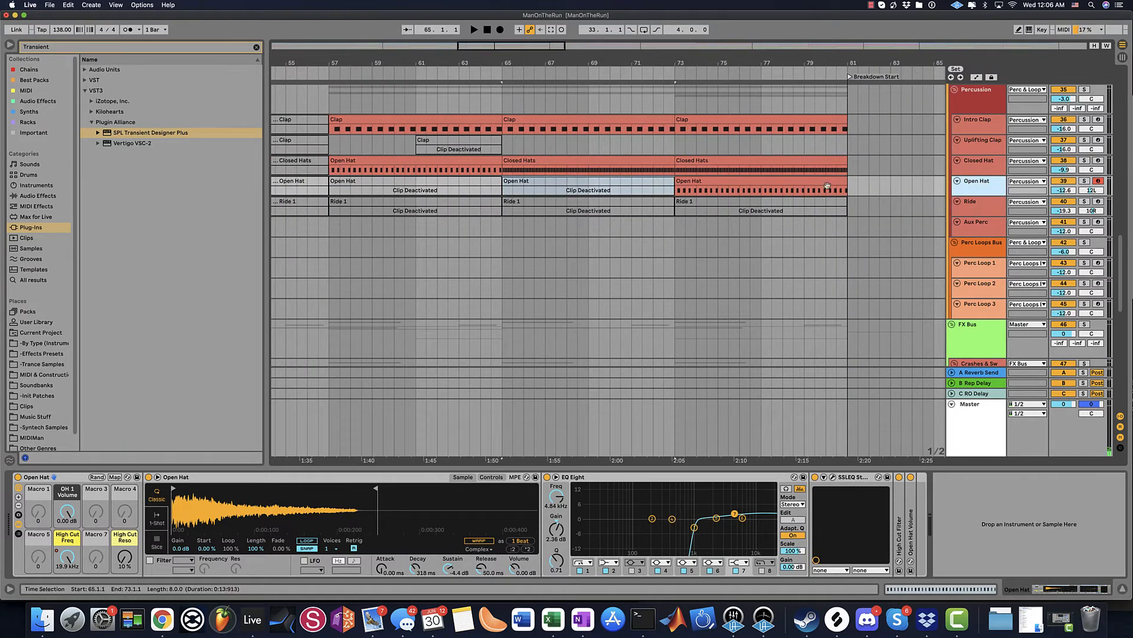
left_click(679, 192)
key("space")
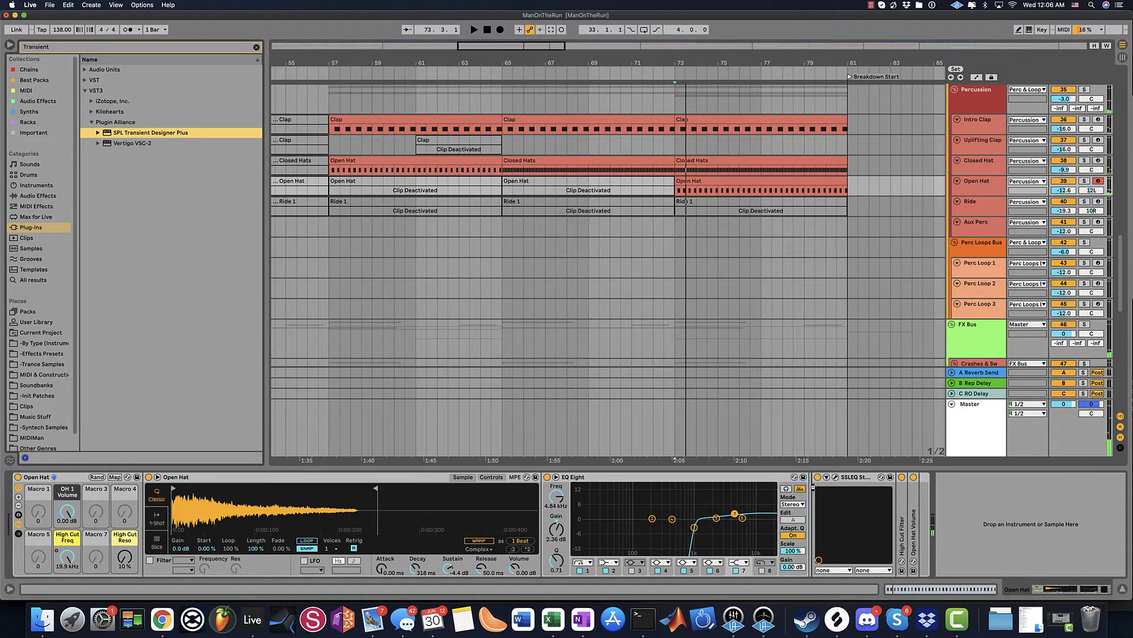
- Add SPL Transient Designer Plus after SSLEQ on the Open Hat track, raise its Attack during playback and close its window
left_click_drag(814, 492, 815, 491)
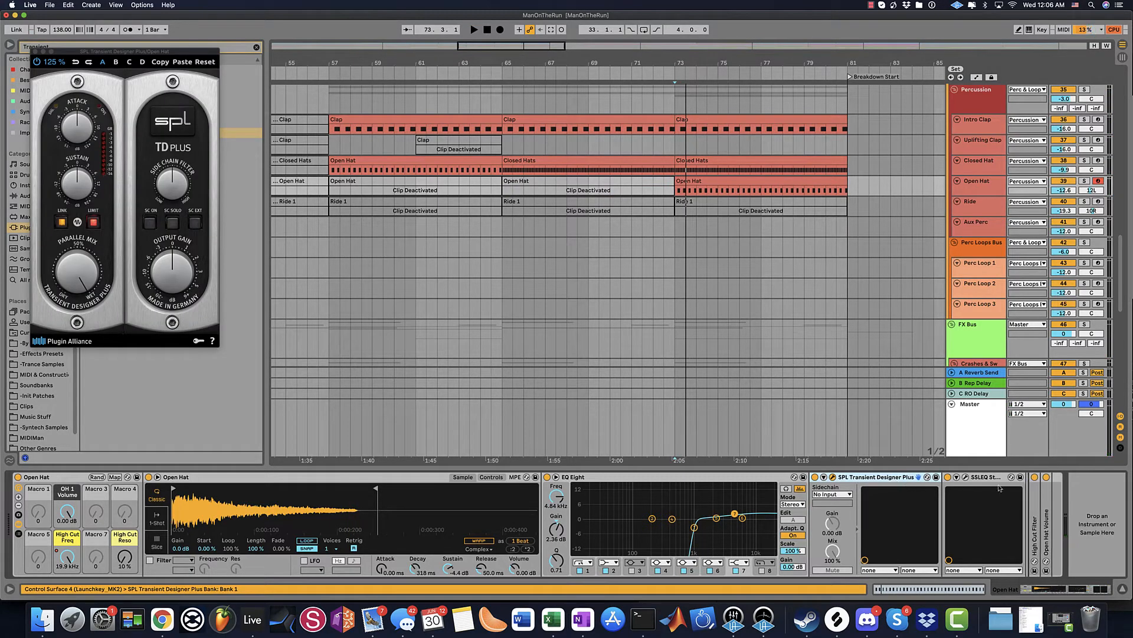
key("space")
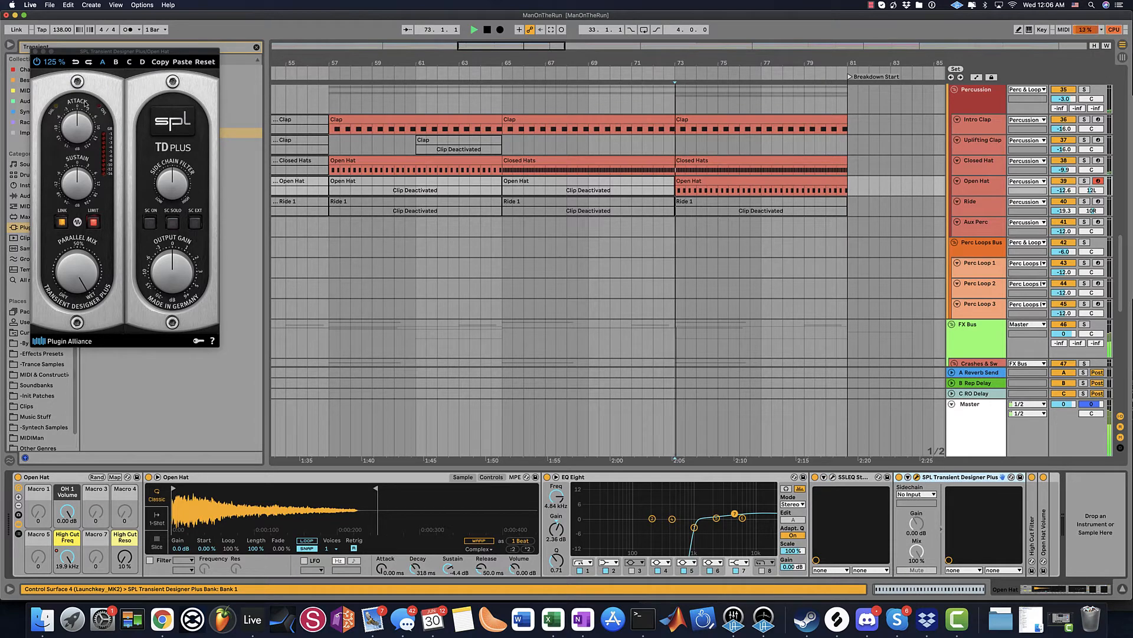
left_click_drag(75, 129, 80, 103)
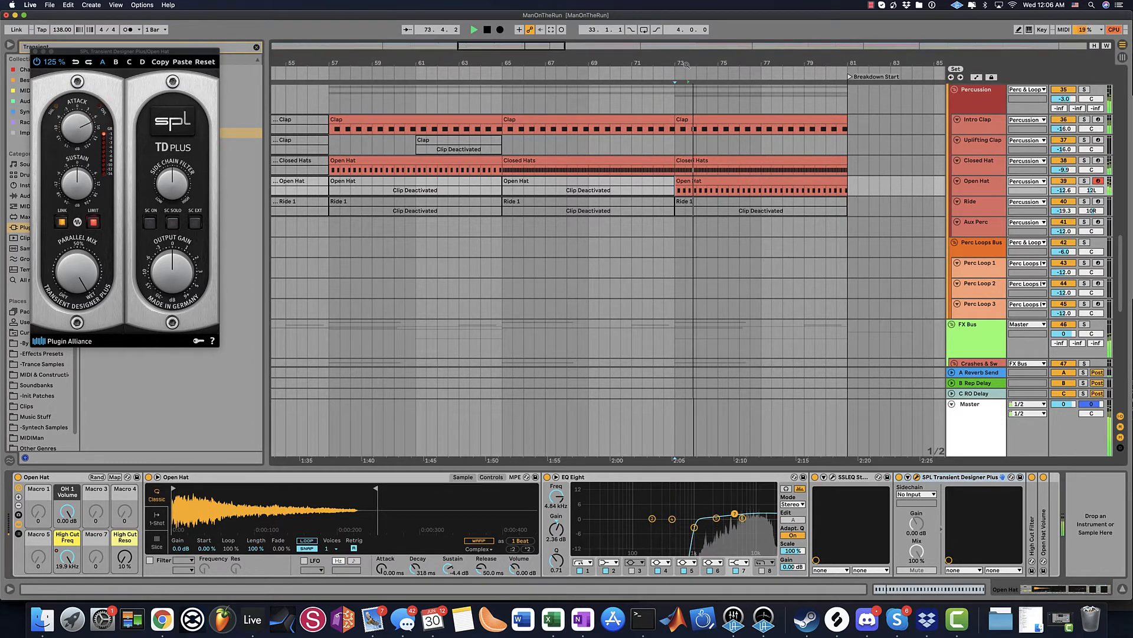
key("space")
key("w")
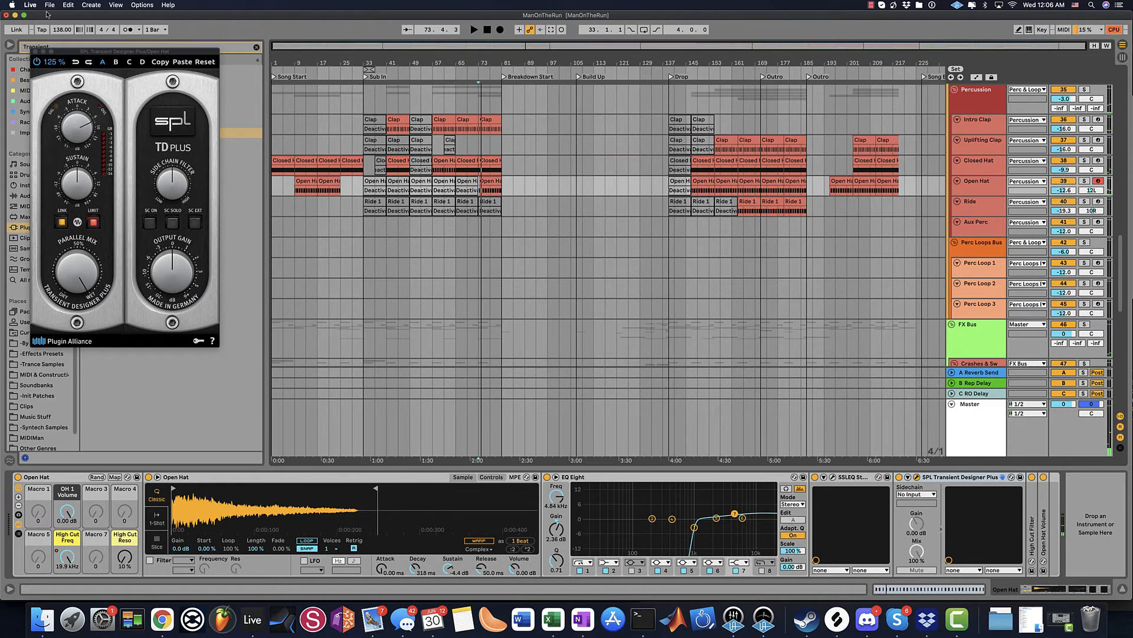
left_click(35, 51)
- Examine the FX, melodic and bass tracks and the Original Lower clip at the start of the second Outro
scroll(403, 294, "down", 15)
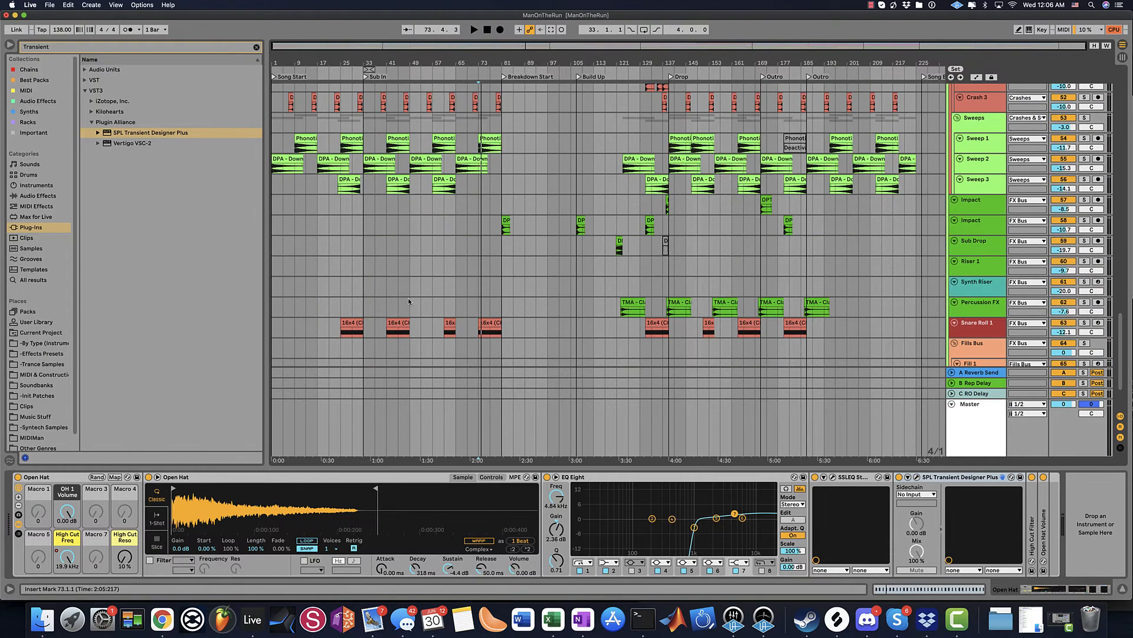
scroll(404, 294, "up", 20)
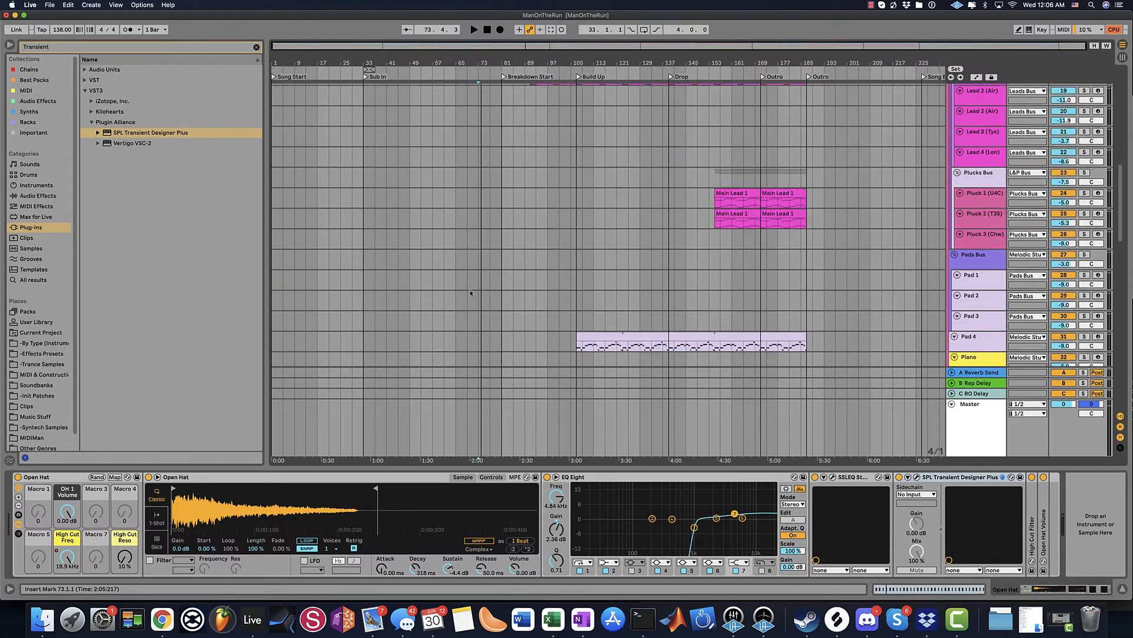
scroll(582, 314, "up", 10)
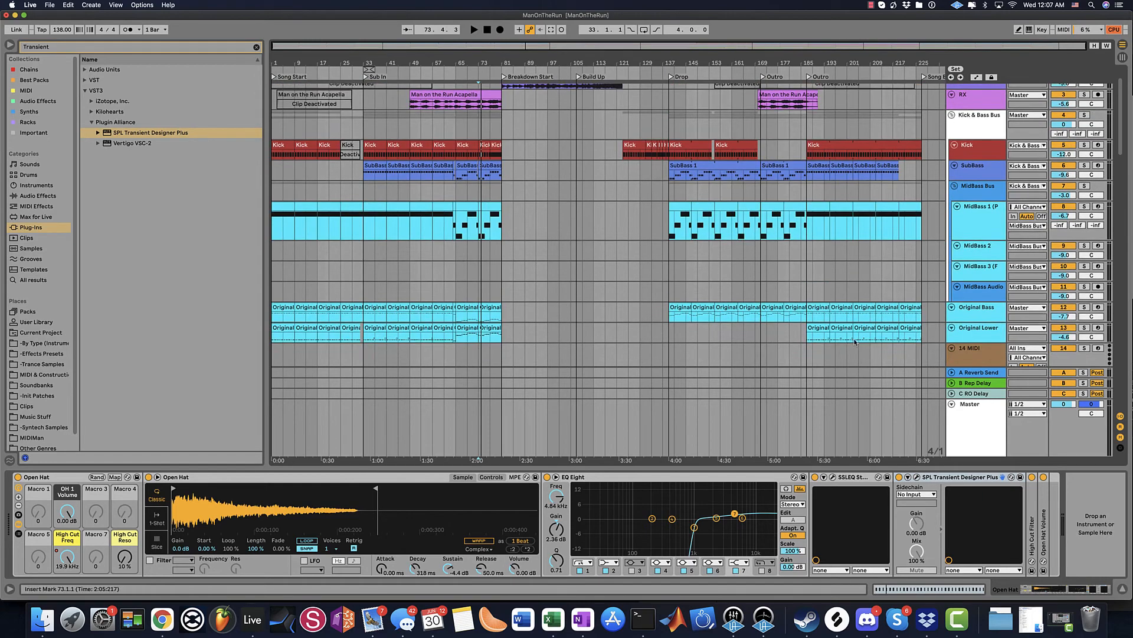
left_click(801, 315)
left_click(818, 329)
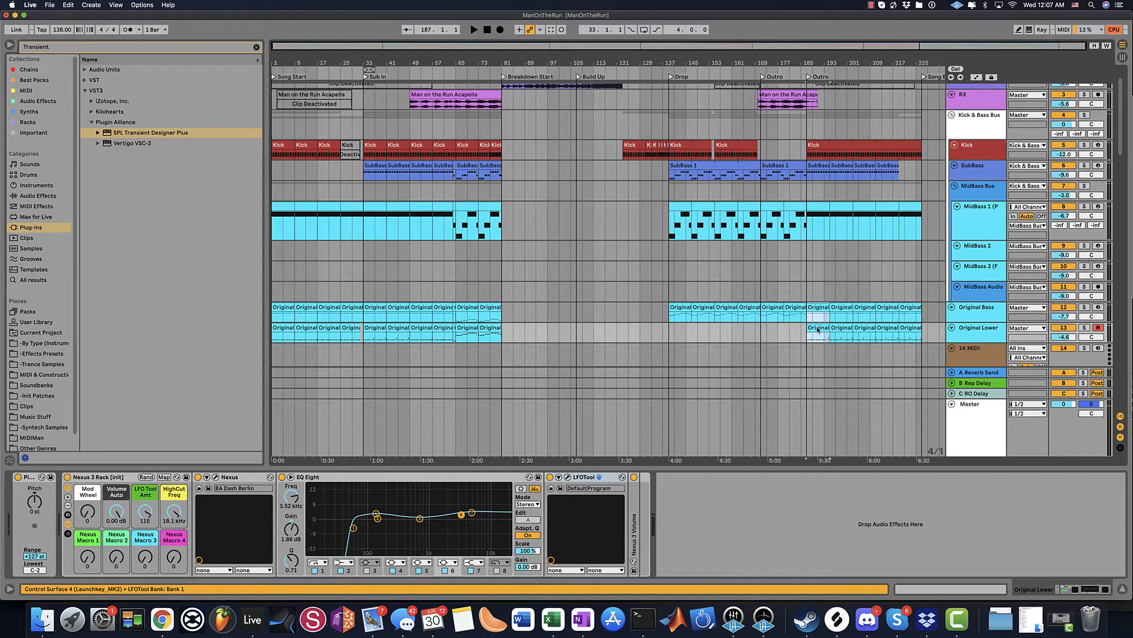
- Duplicate the Original Bass and Original Lower clips at bar 1 three times, replacing the following clips up to bar 33
left_click(286, 308)
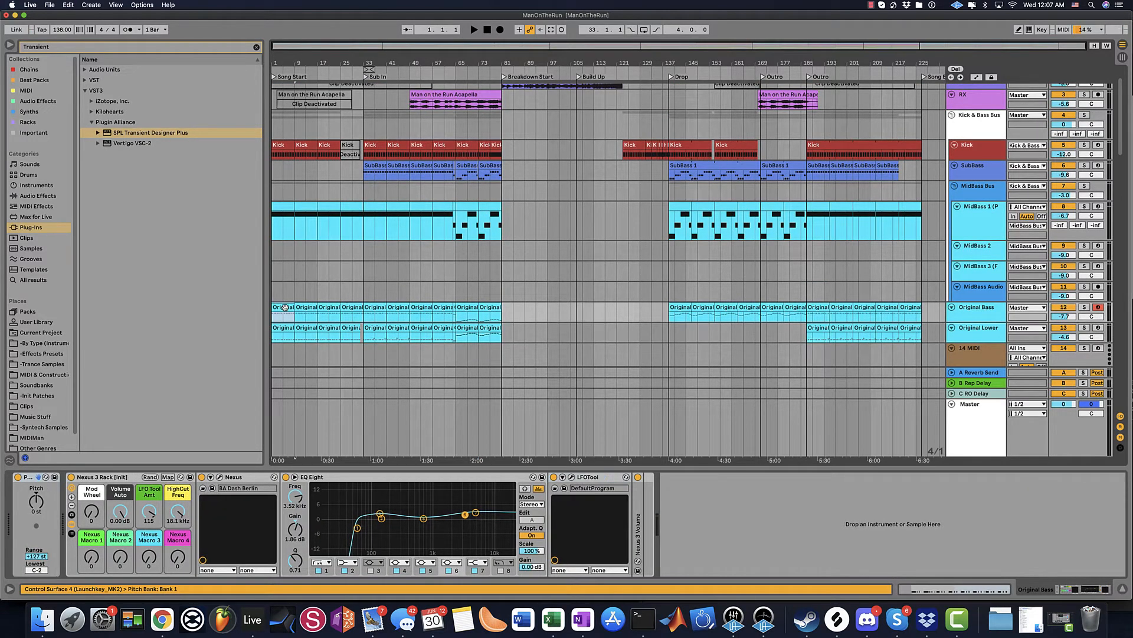
left_click_drag(289, 65, 288, 177)
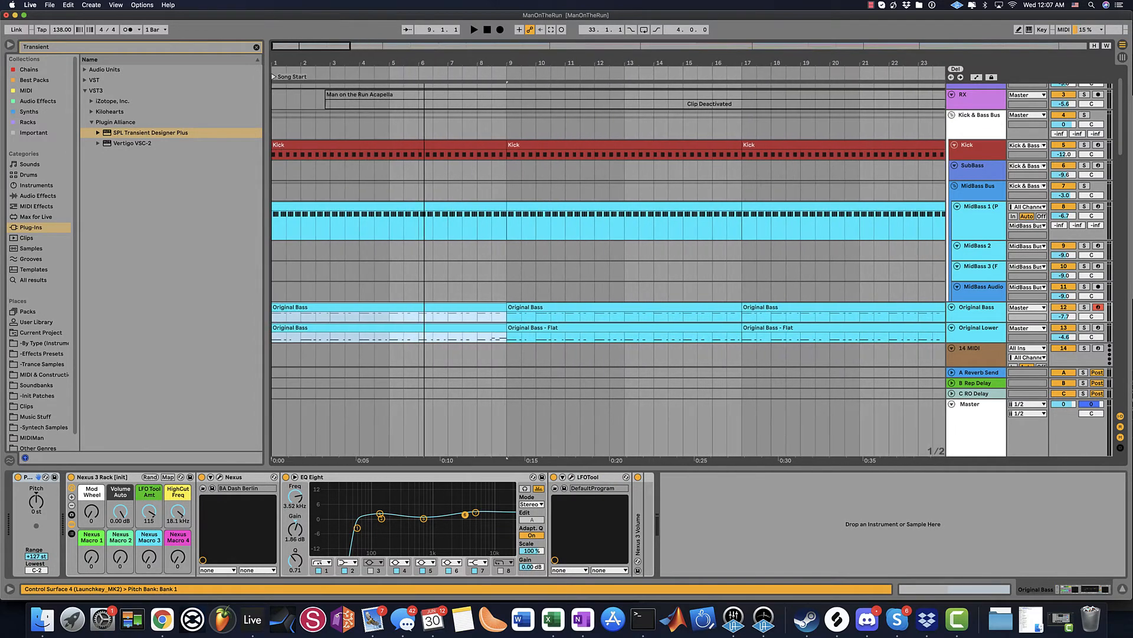
key("space")
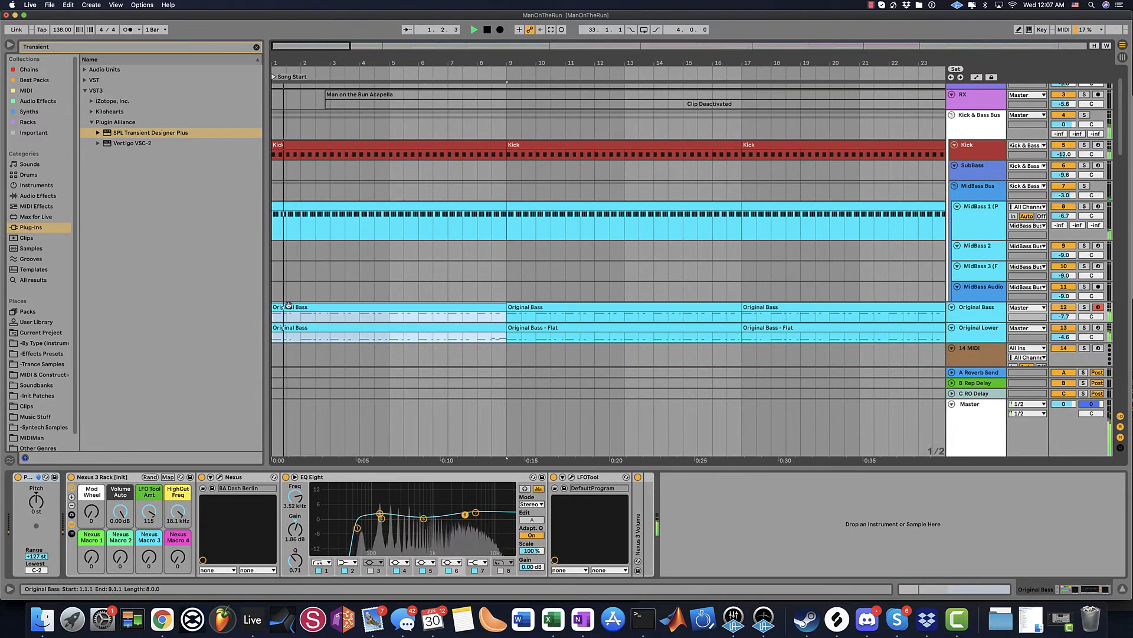
key("super+d")
key("super+d")
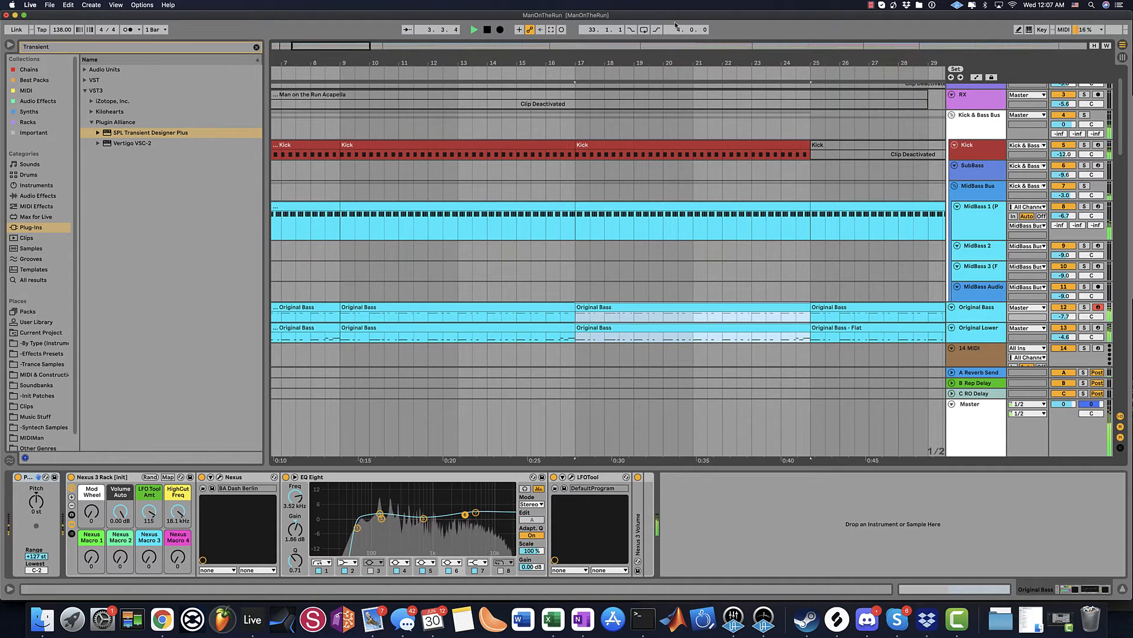
key("super+d")
key("minus")
key("minus")
key("minus")
key("plus")
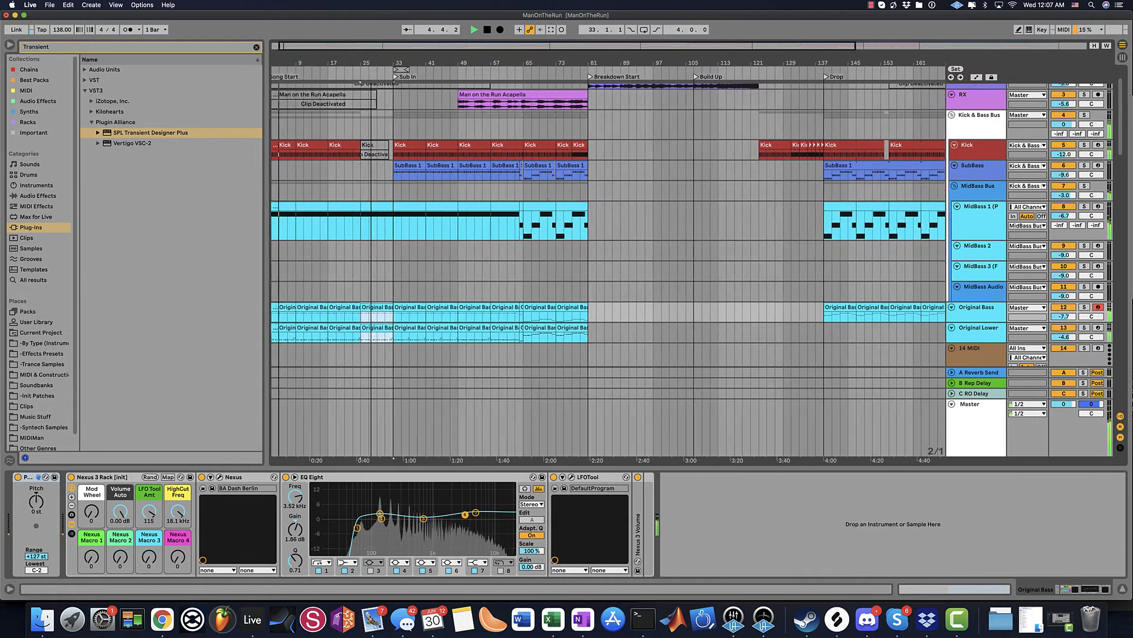
- Group the Original Bass and Original Lower tracks
left_click(984, 328)
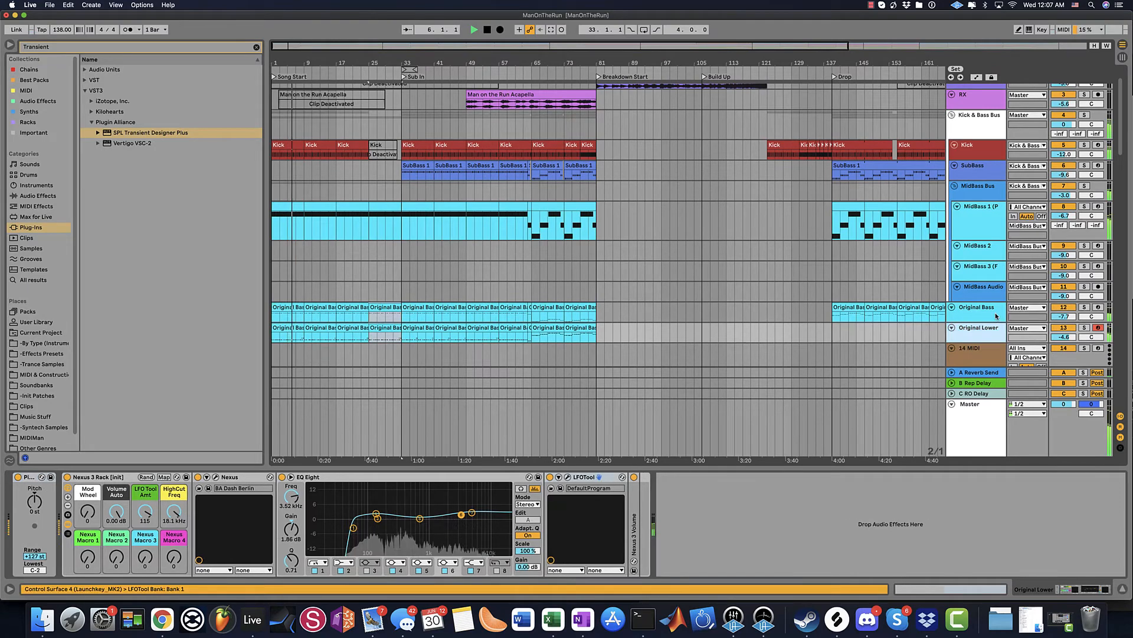
left_click(989, 313, "shift")
key("super+g")
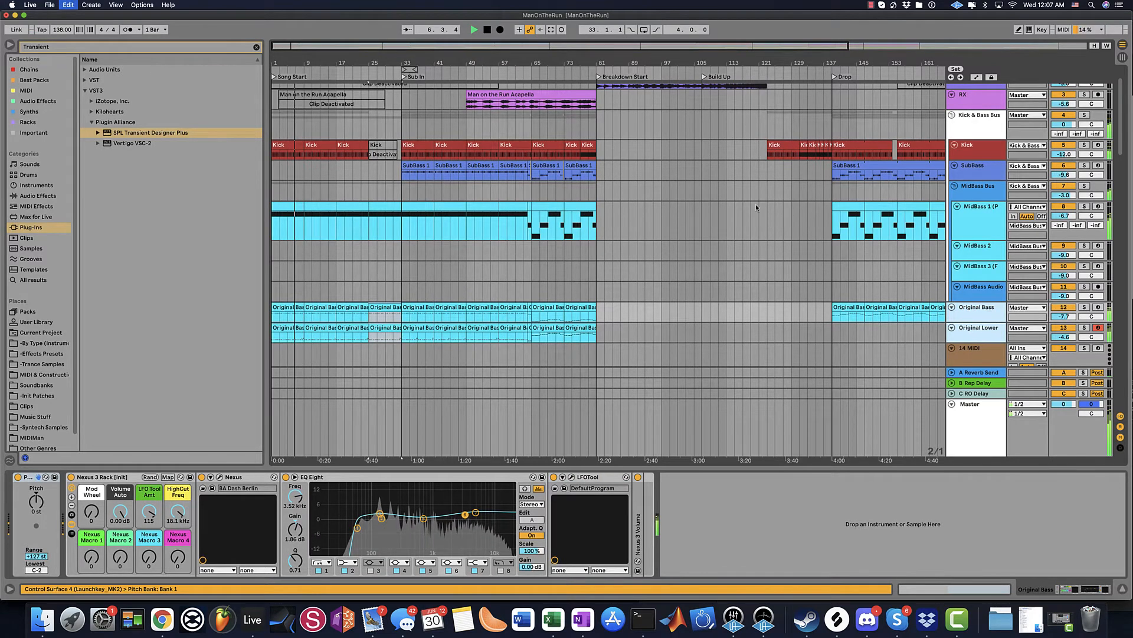
key("super+g")
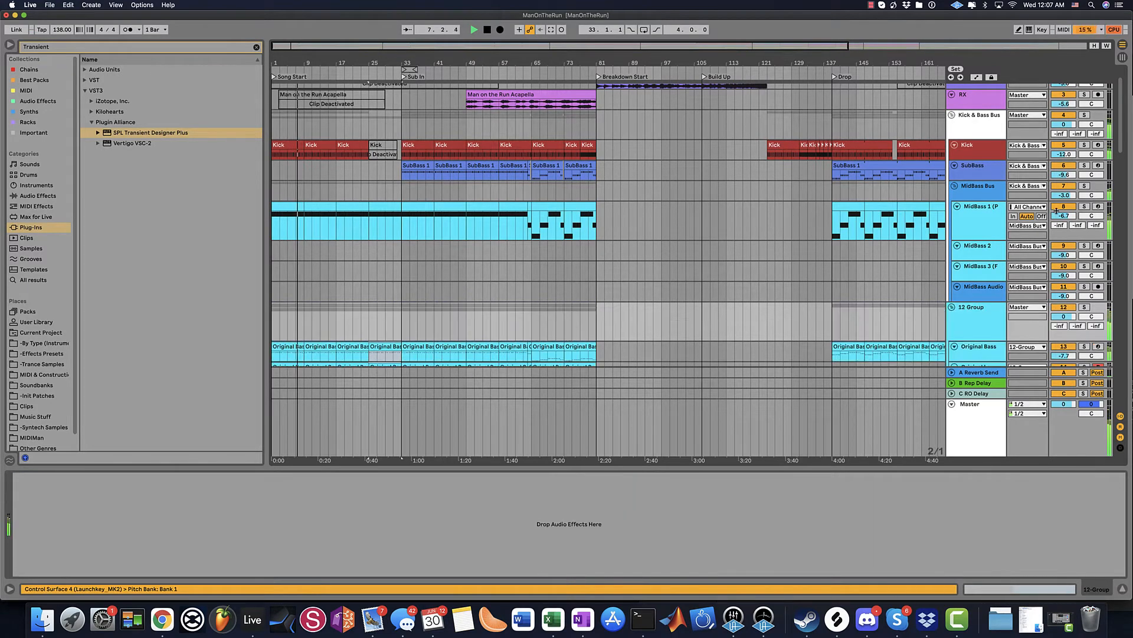
- Show the EQ Eight 1 Frequency A automation of MidBass 1 in a new automation lane
left_click(989, 226)
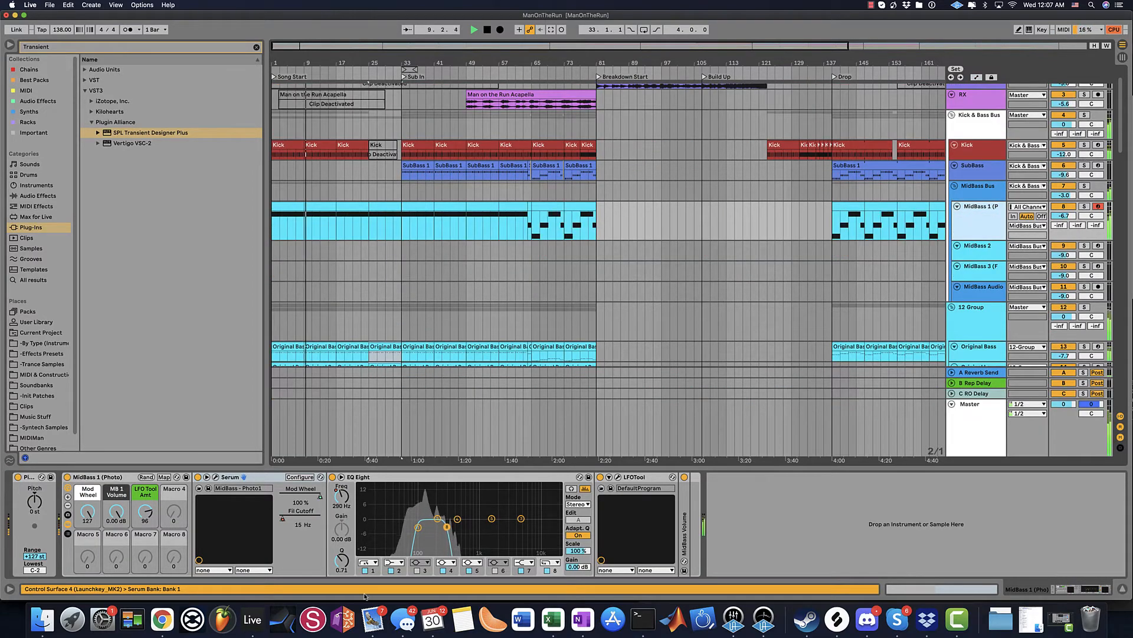
right_click(341, 499)
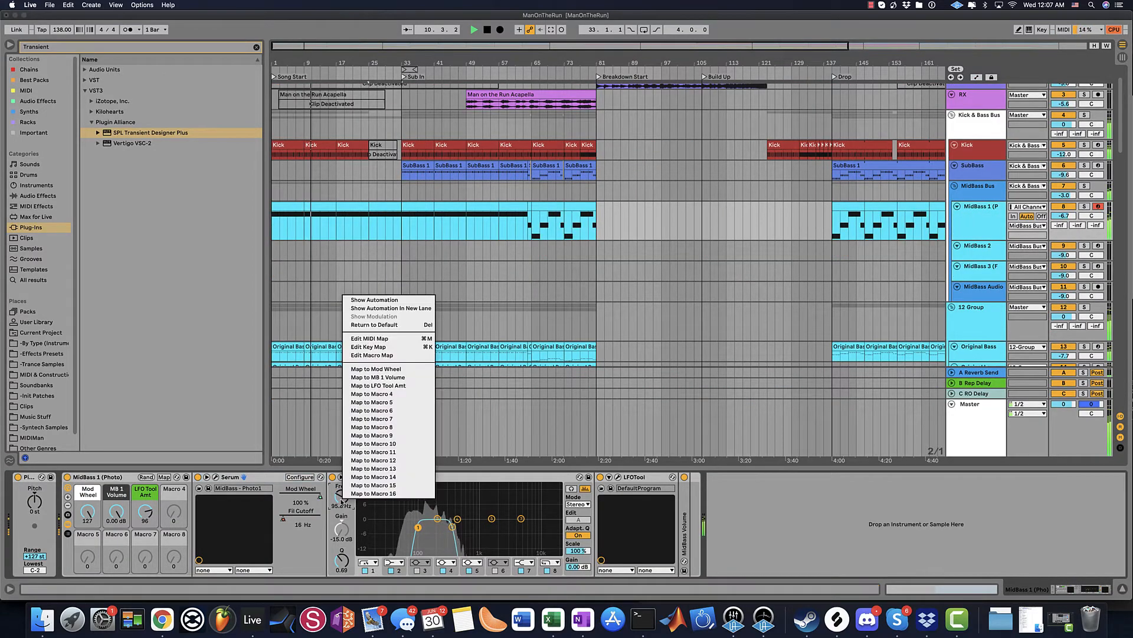
left_click(389, 309)
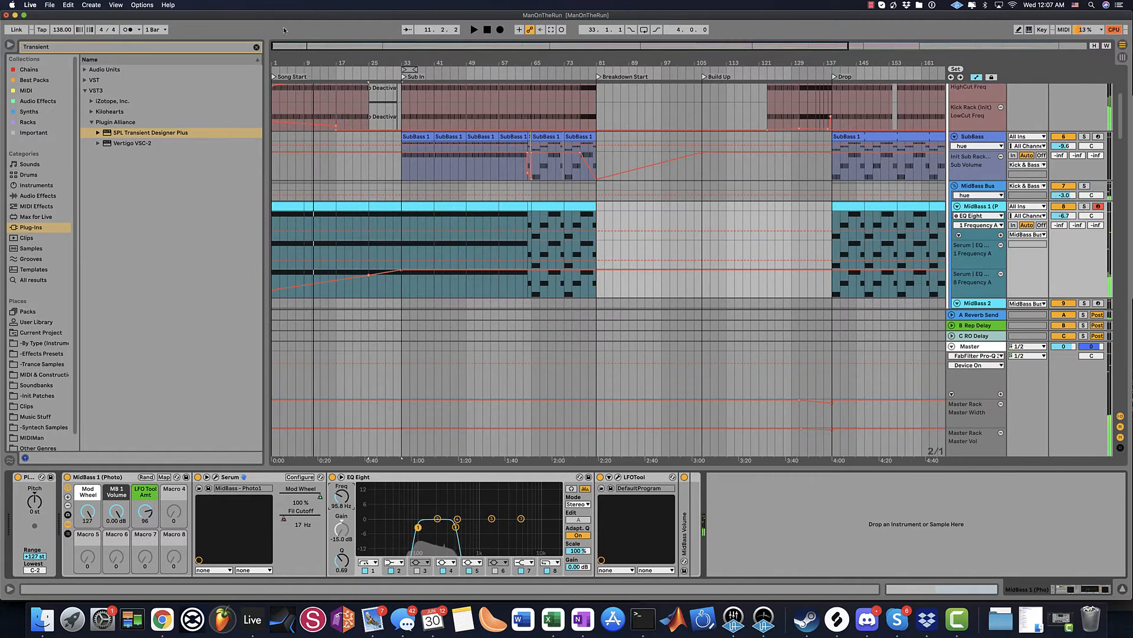
left_click(977, 253)
- Automate MidBass 1's EQ Eight 1 Frequency A to fall from 288 Hz at bar 1 to 95.8 Hz at bar 17, then hide automation
scroll(608, 254, "up", 4)
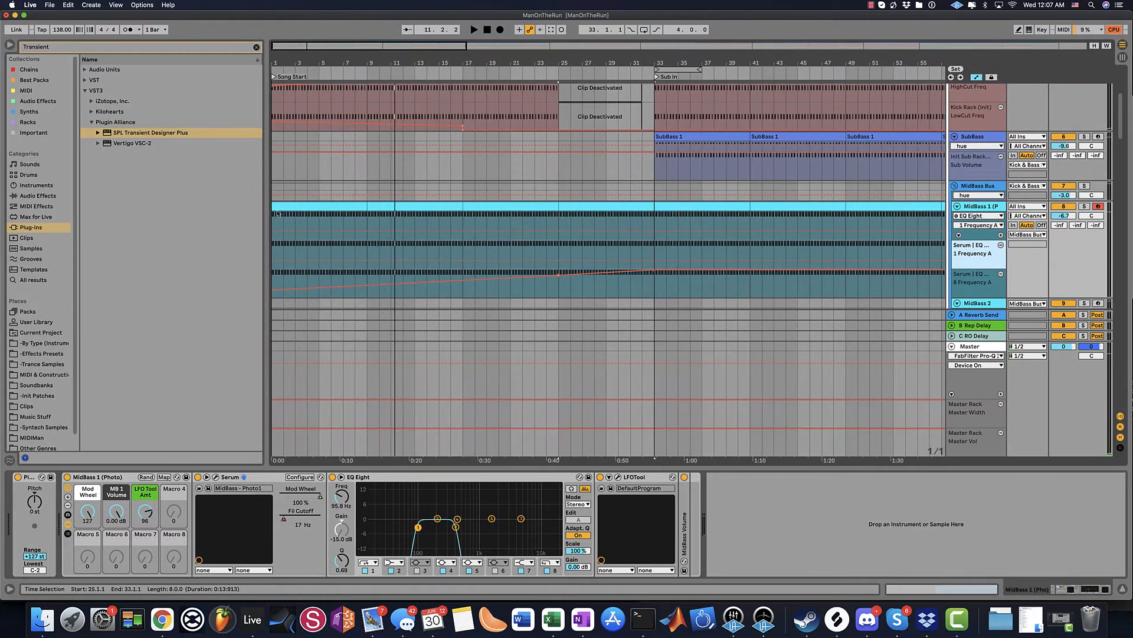
left_click(465, 261)
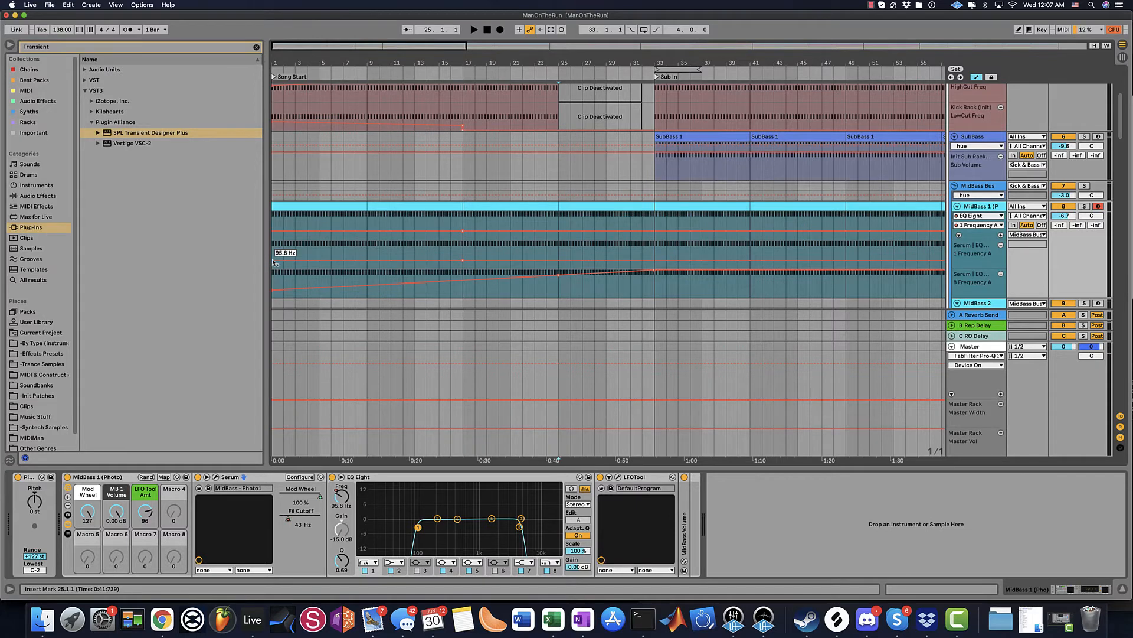
key("space")
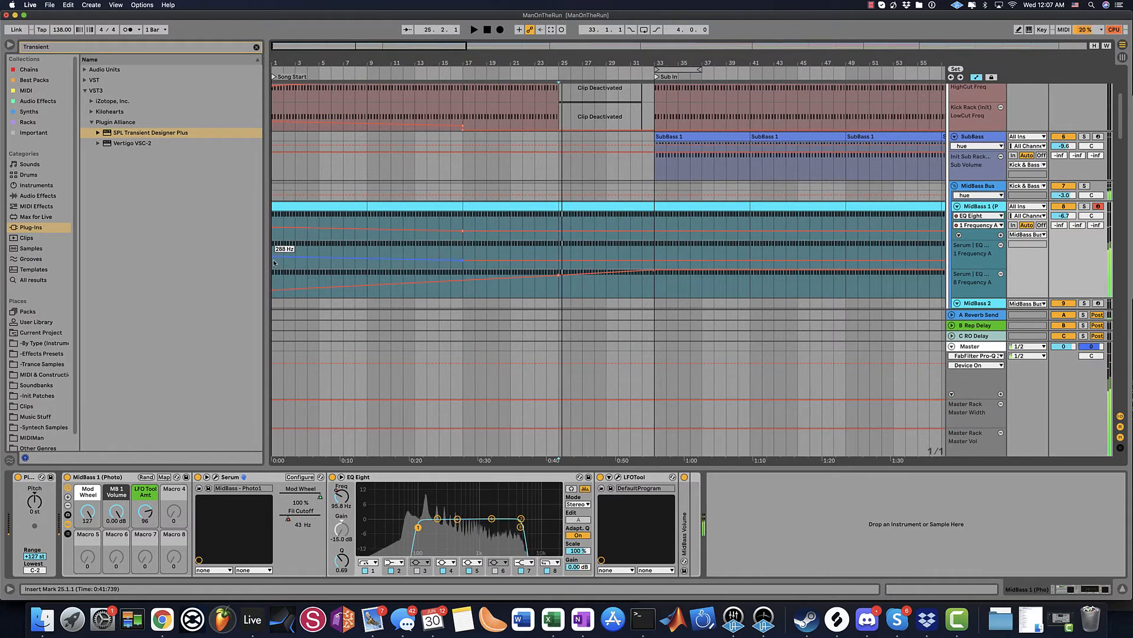
left_click(273, 268)
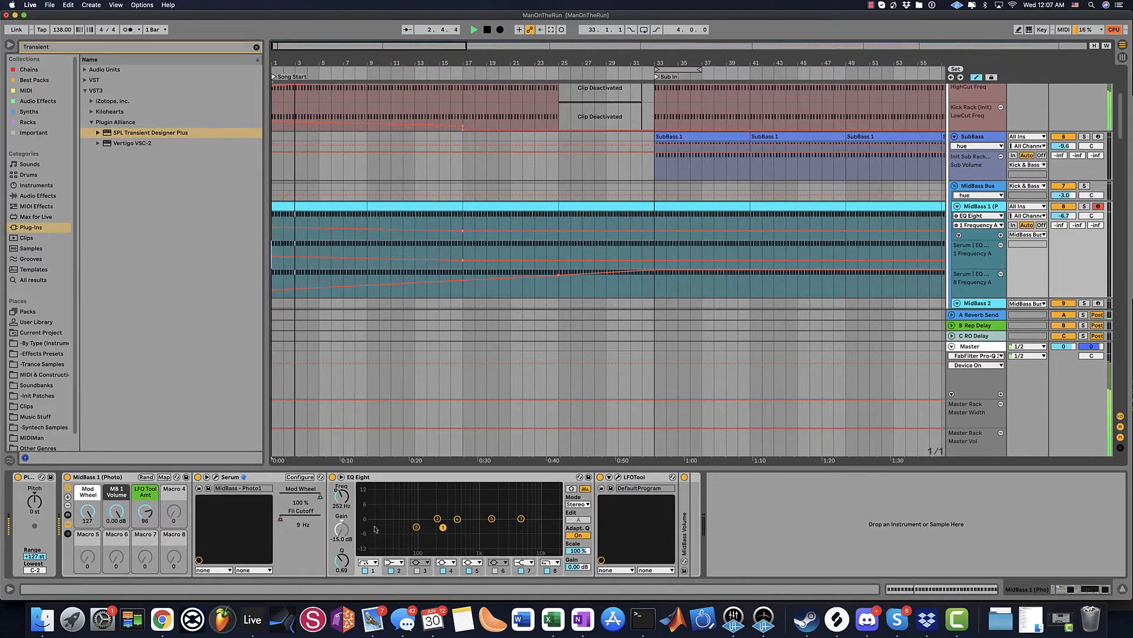
key("a")
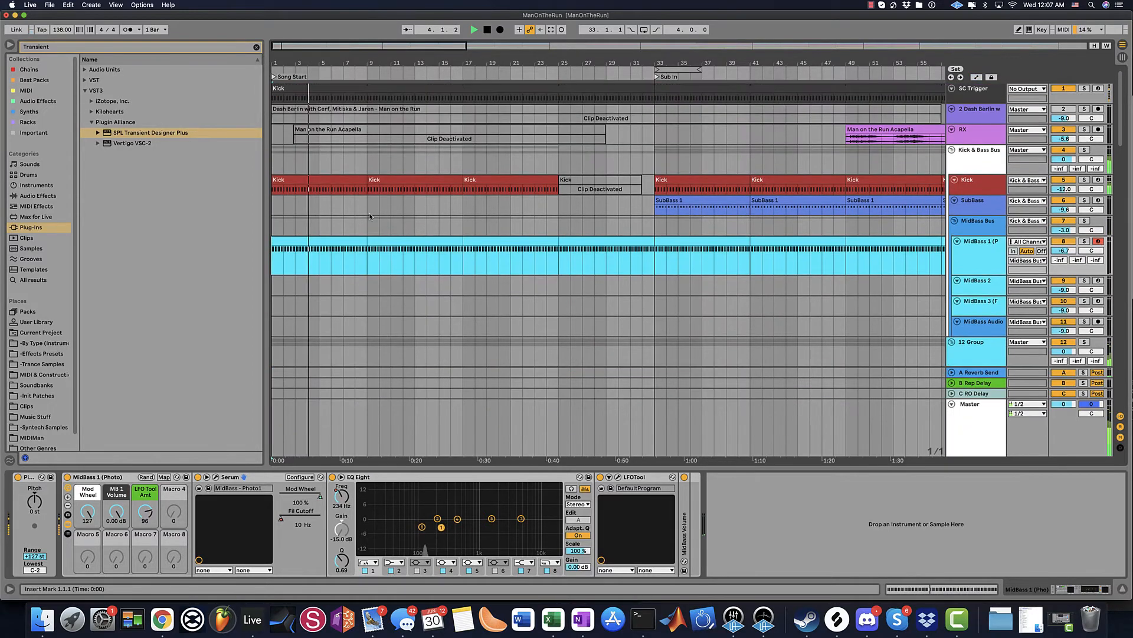
- Rename the group holding the Original Bass and Original Lower tracks as BASS GROUP
scroll(369, 216, "down", 6)
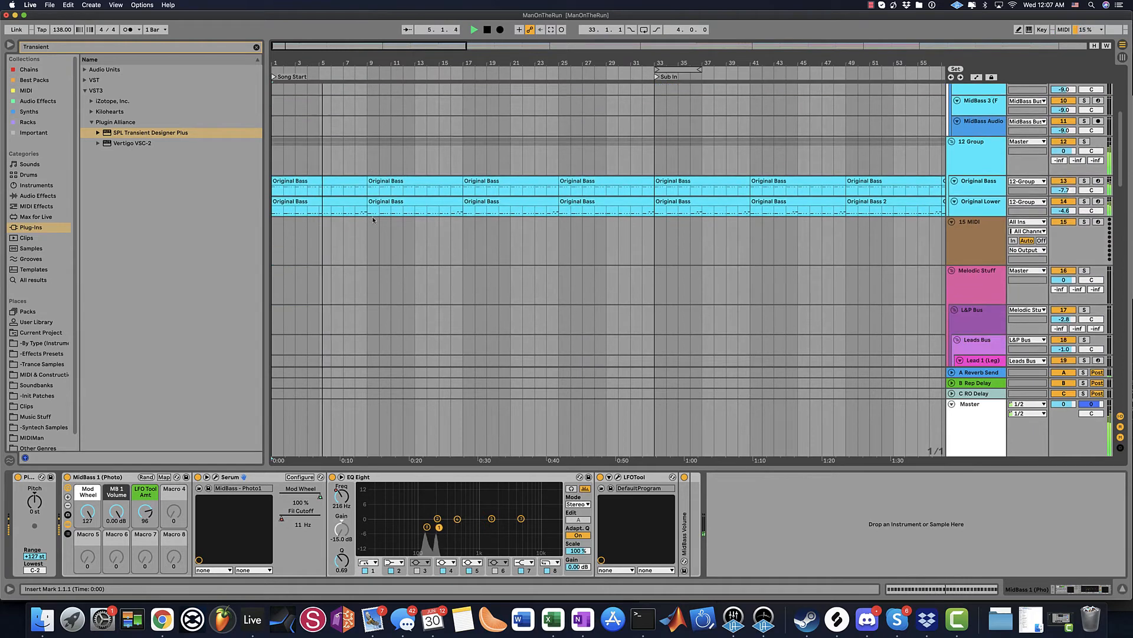
left_click(976, 169)
key("super+r")
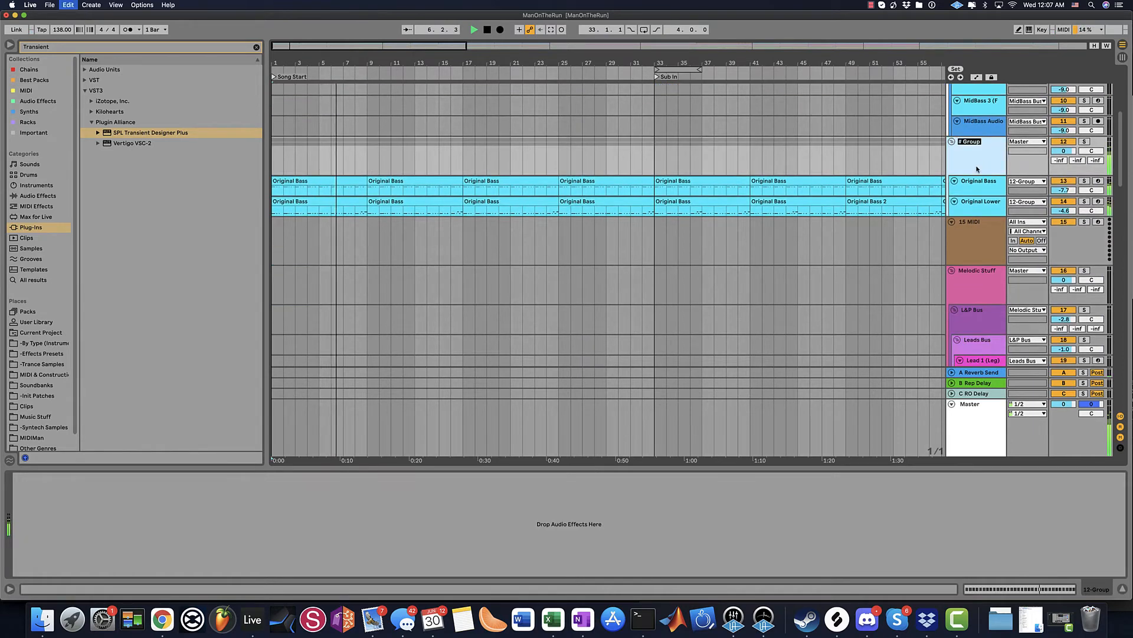
type("Original Bas")
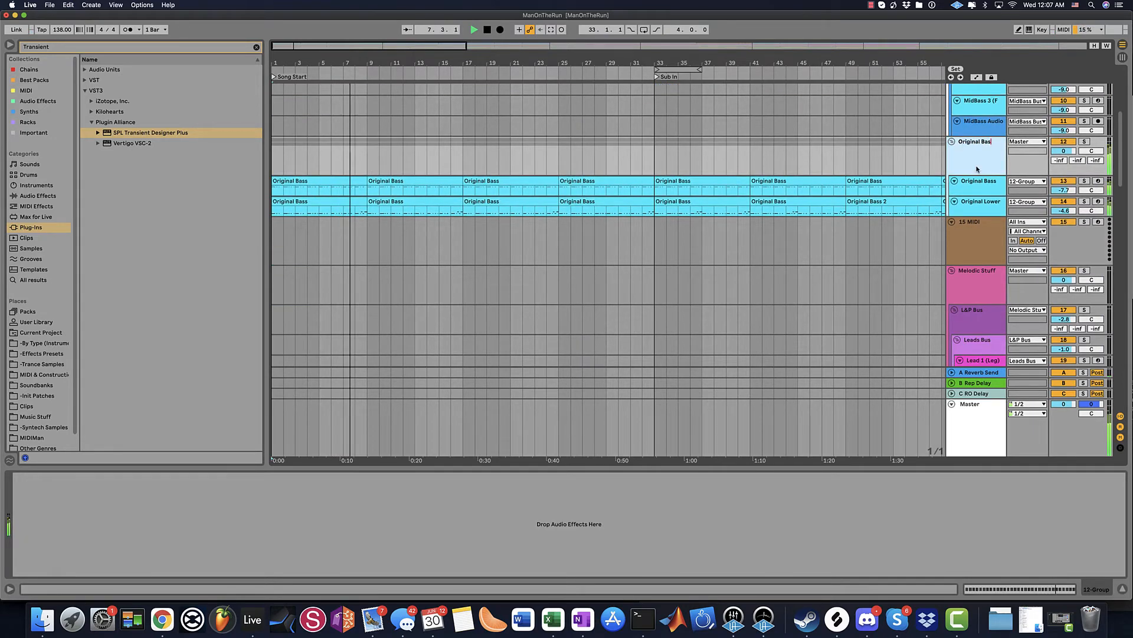
key("BackSpace")
key("BackSpace")
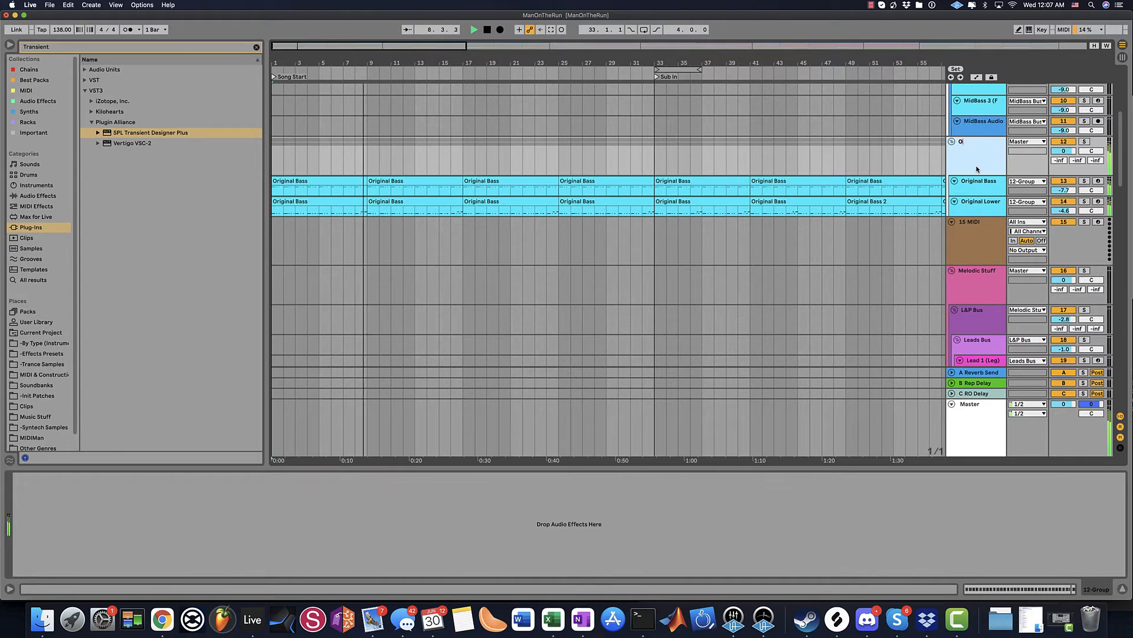
type("BASS GROUP")
key("Return")
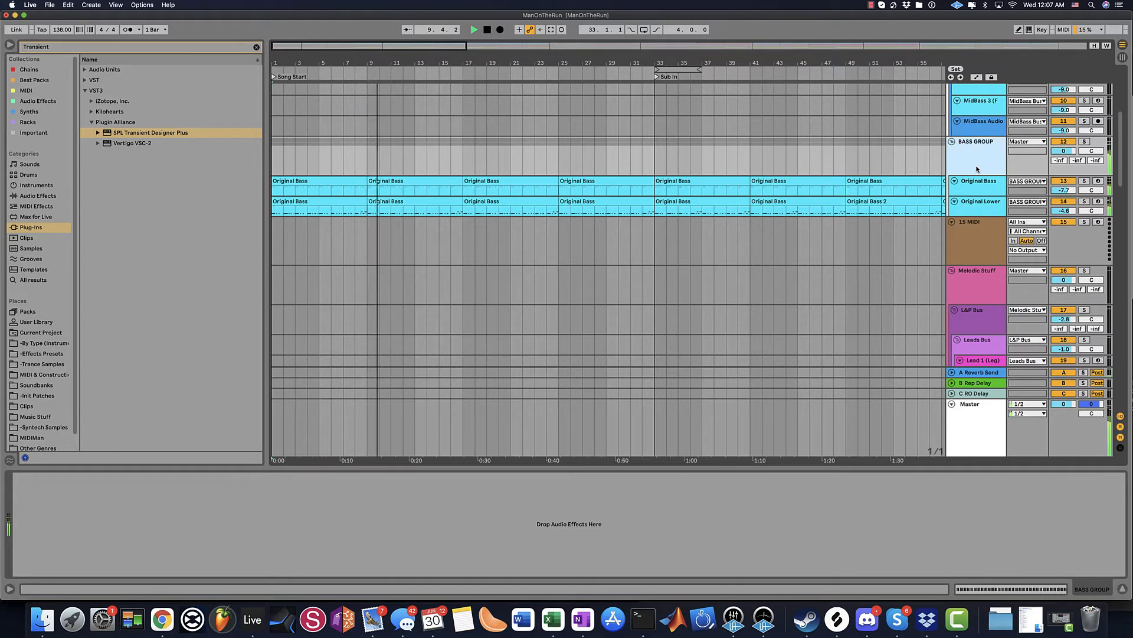
- Reshape MidBass 1's EQ Eight 1 Frequency A automation so its fall extends from bar 1 to bar 33, and hide automation
scroll(878, 211, "up", 5)
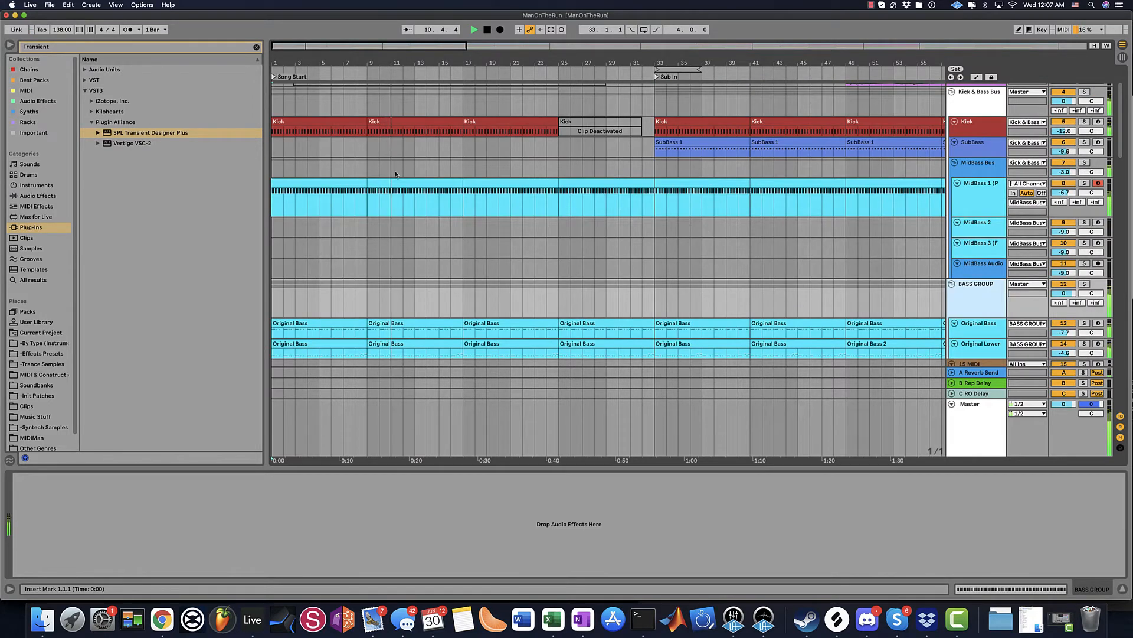
key("a")
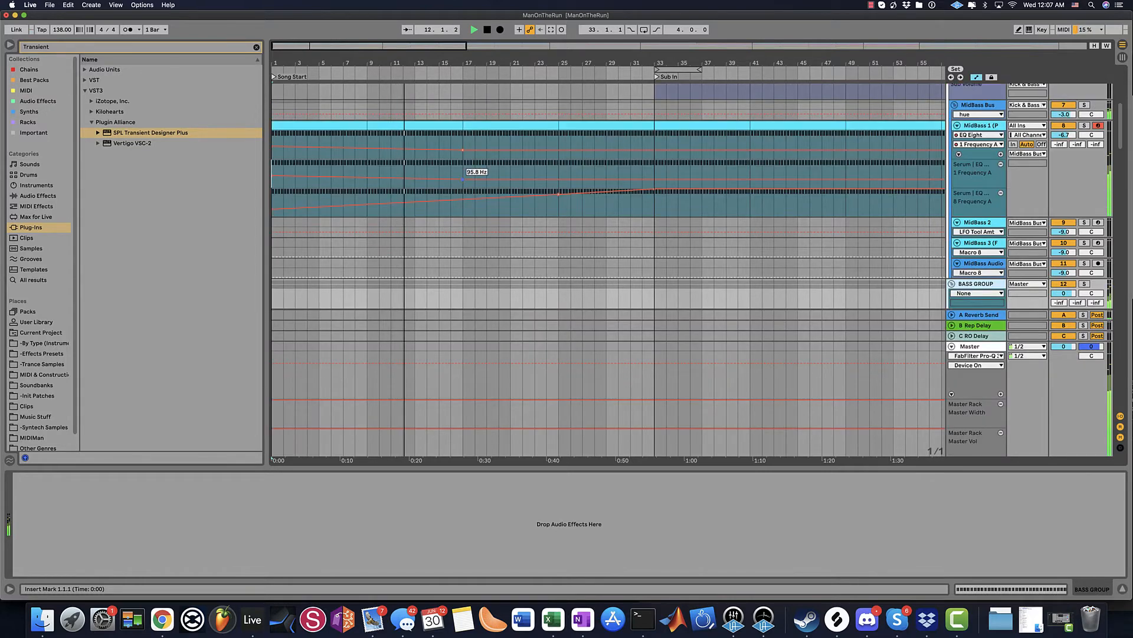
left_click_drag(463, 180, 463, 175)
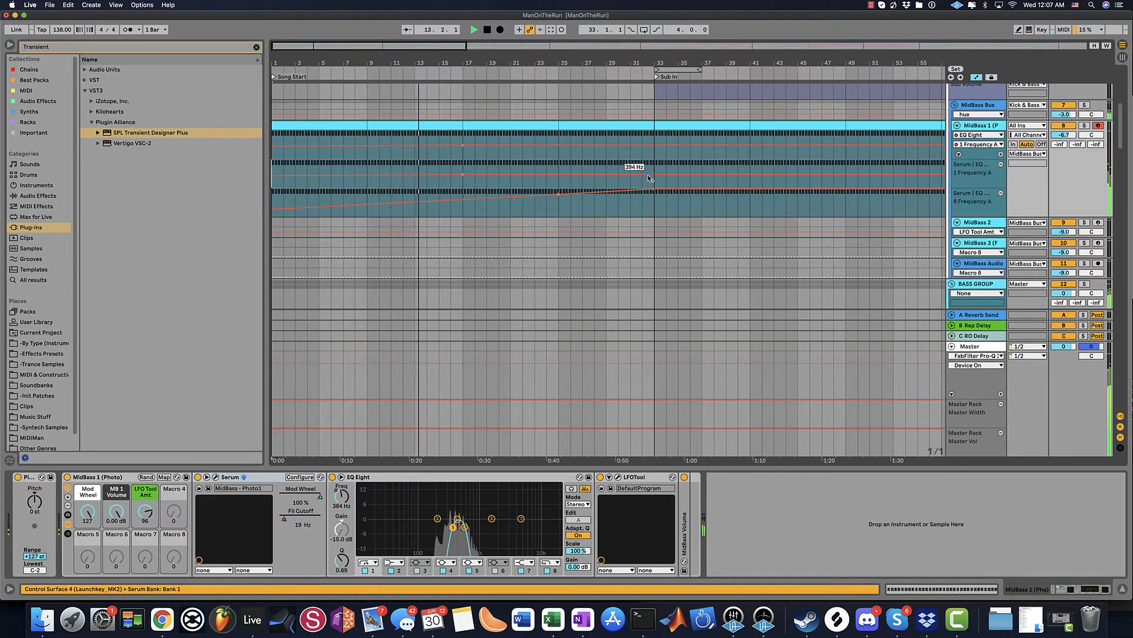
left_click_drag(464, 175, 458, 182)
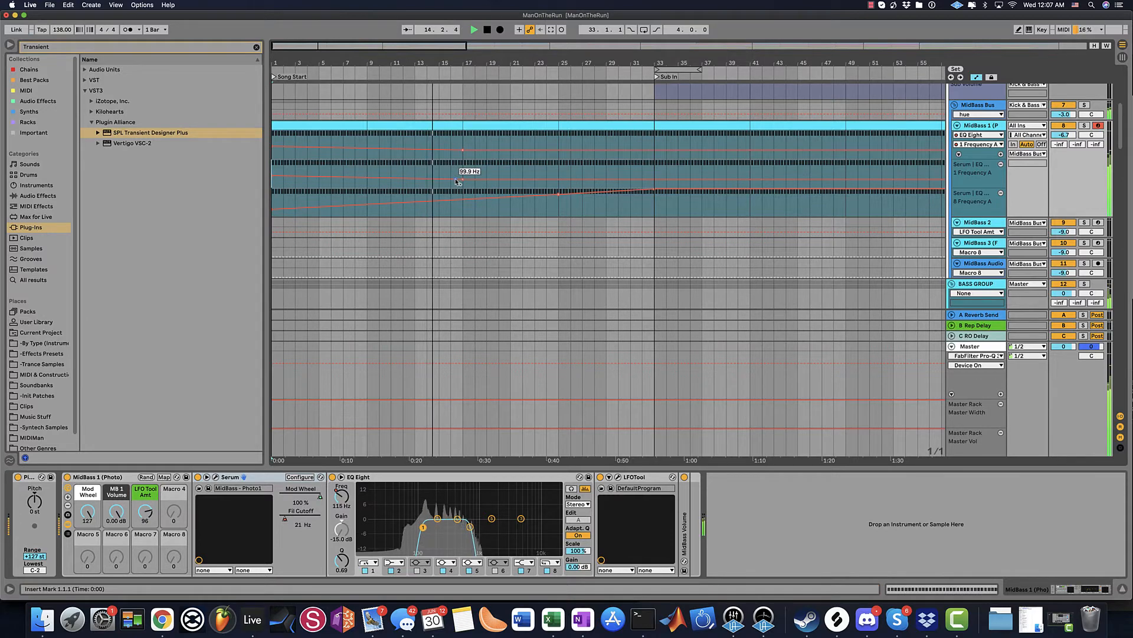
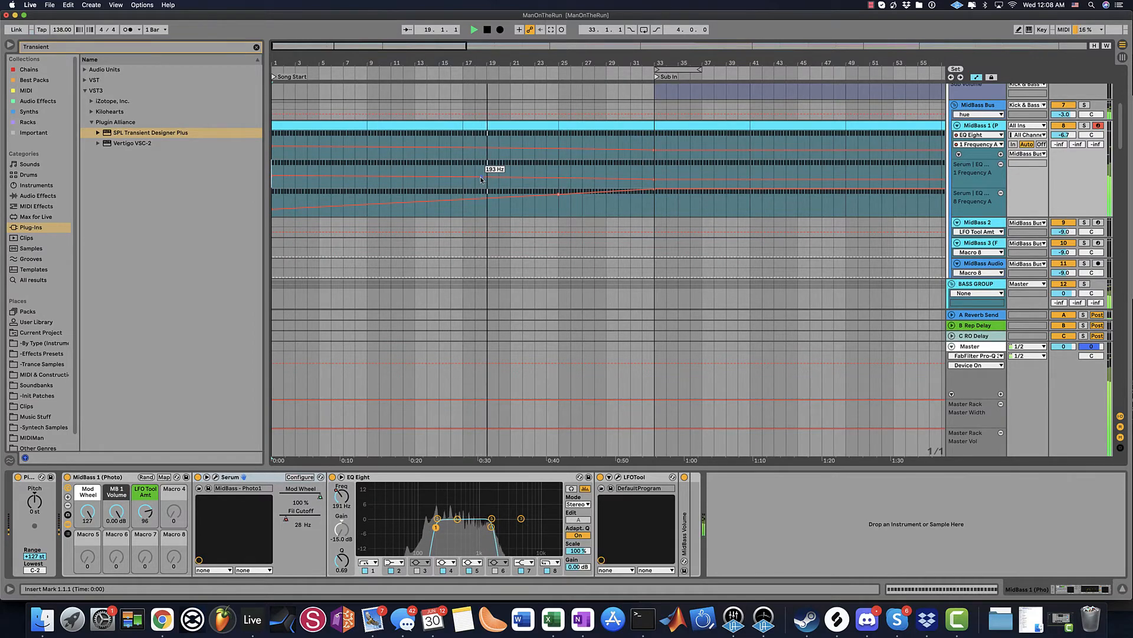
key("a")
- Search the browser for EQ and add an EQ Eight to the BASS GROUP track
scroll(649, 248, "down", 3)
left_click(974, 168)
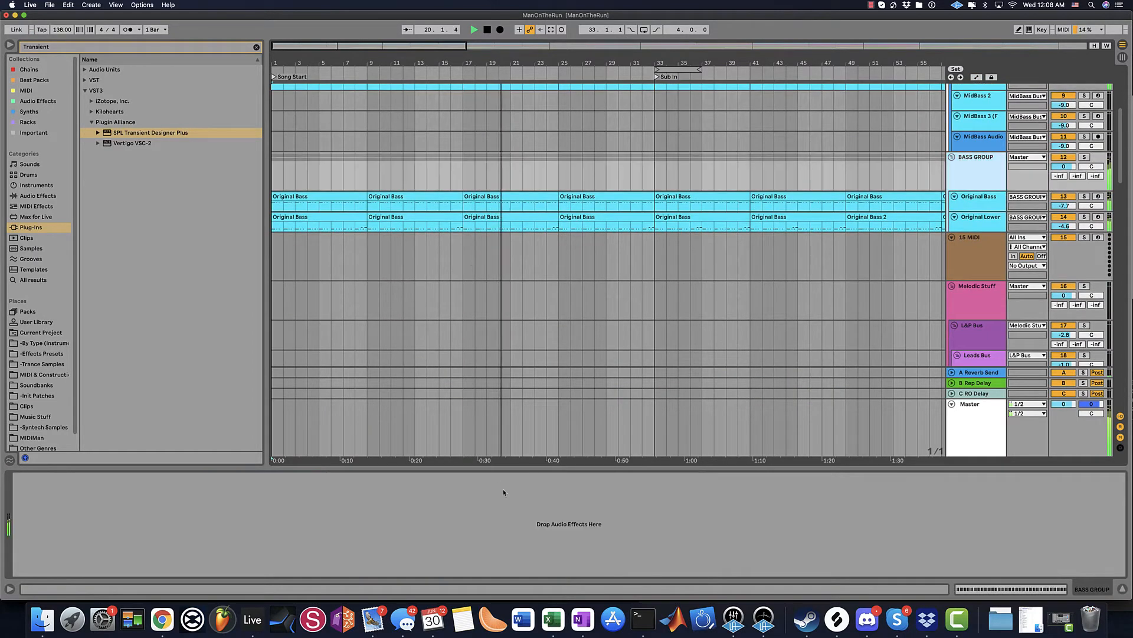
key("super+f")
type("EQ")
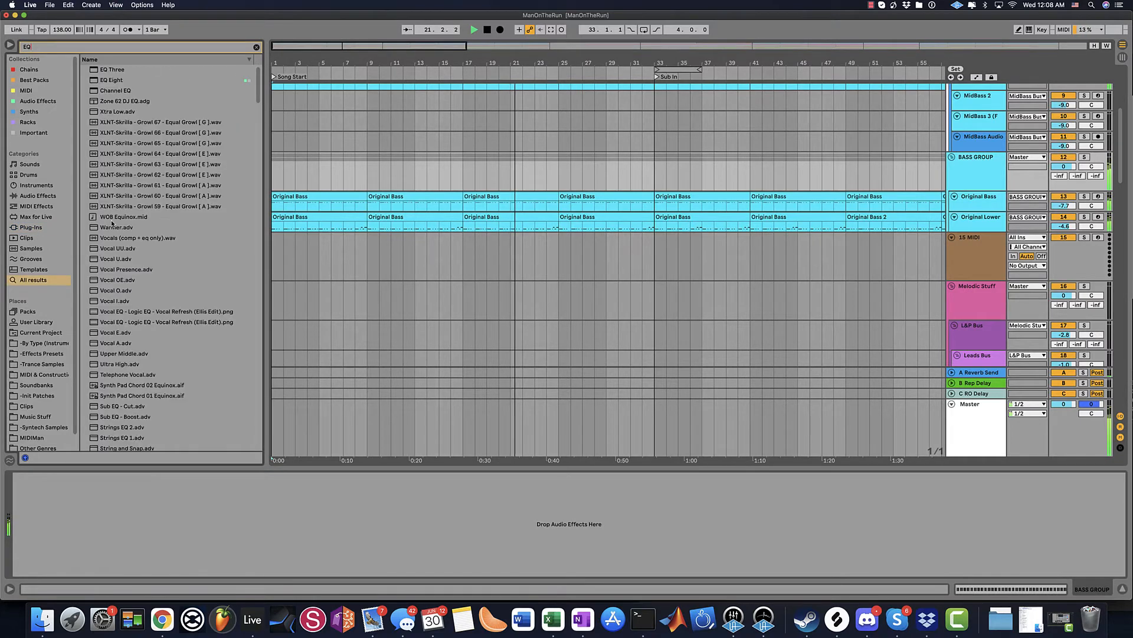
mouse_move(104, 79)
left_mouse_down()
mouse_move(104, 493)
mouse_move(115, 499)
left_mouse_up()
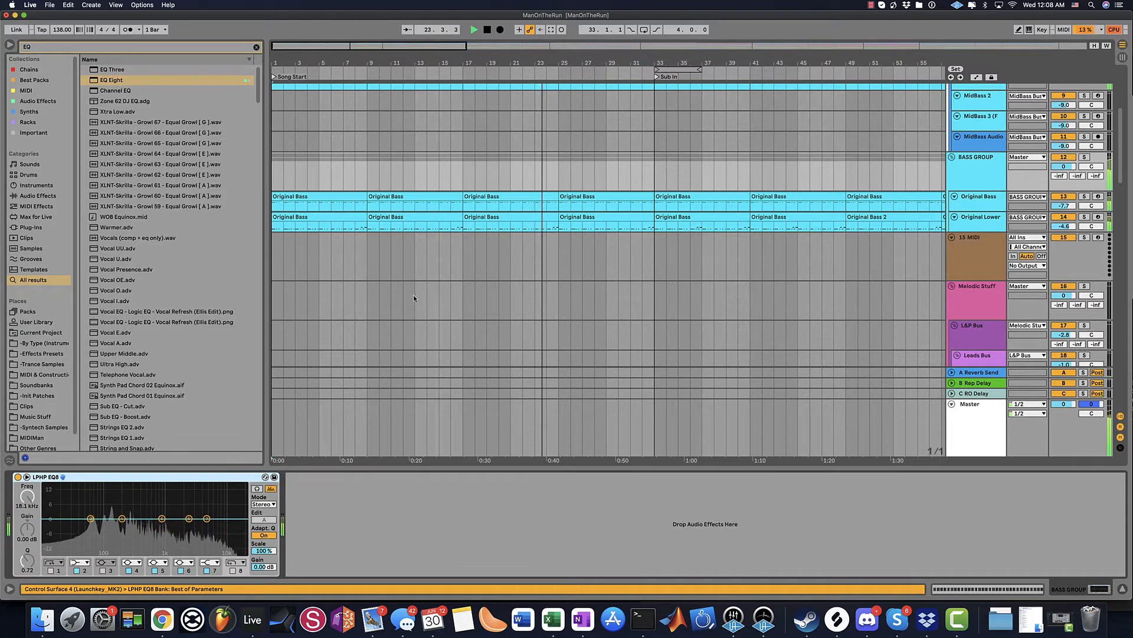
- Enable bands 1 and 8 of the BASS GROUP EQ and set band 1's low cut to 84.8 Hz
left_click(51, 570)
left_click(233, 571)
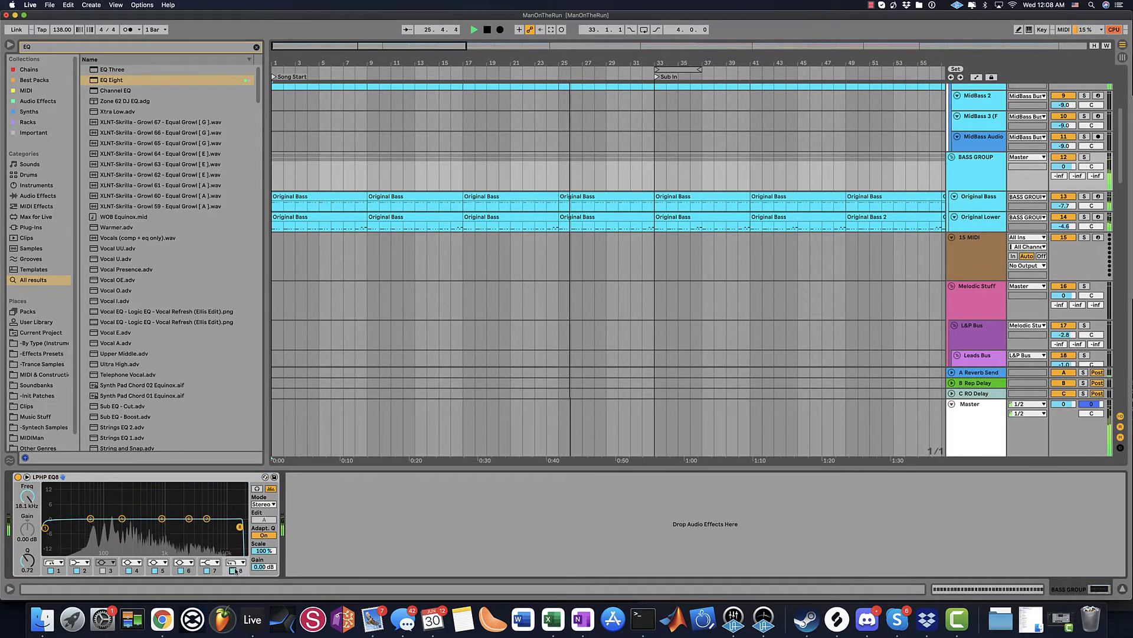
left_click(233, 570)
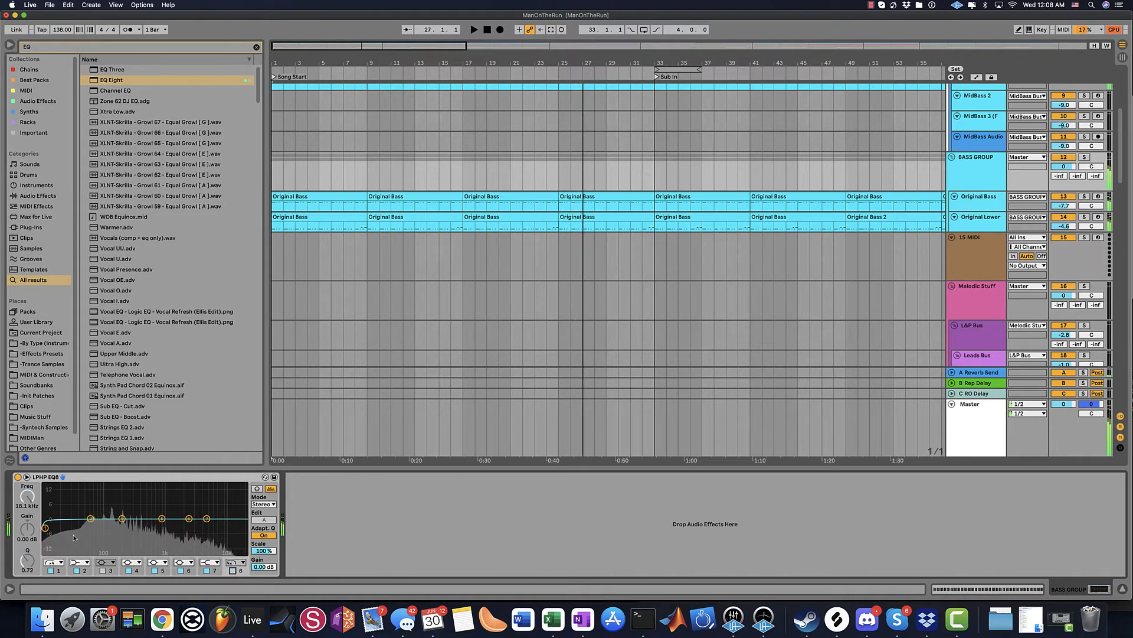
key("space")
key("space")
left_click(232, 570)
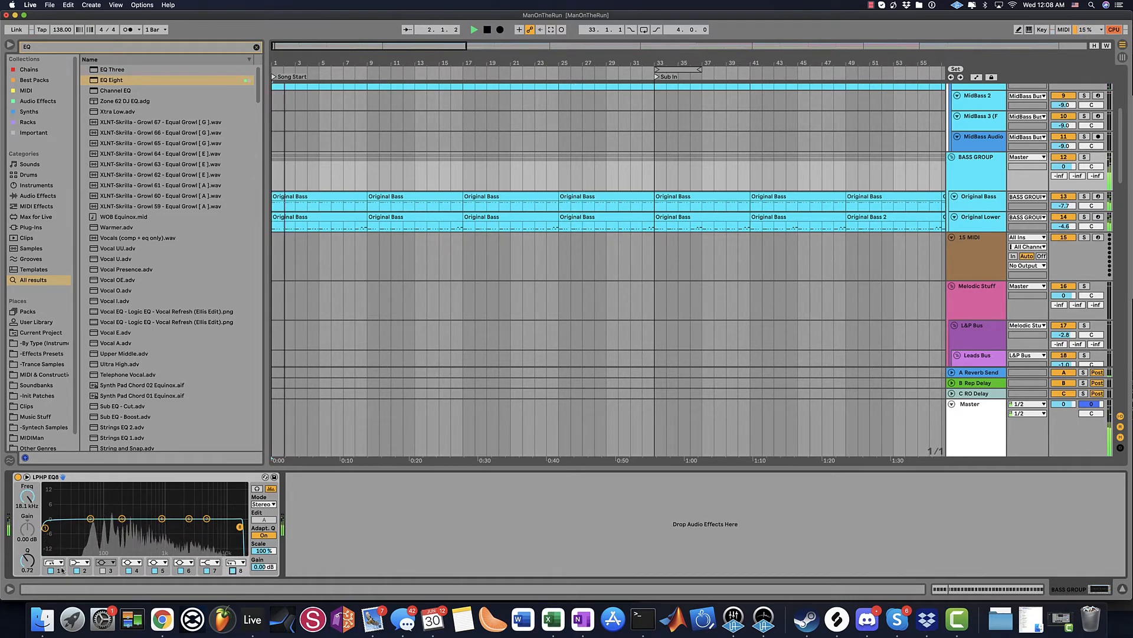
left_click_drag(45, 527, 102, 527)
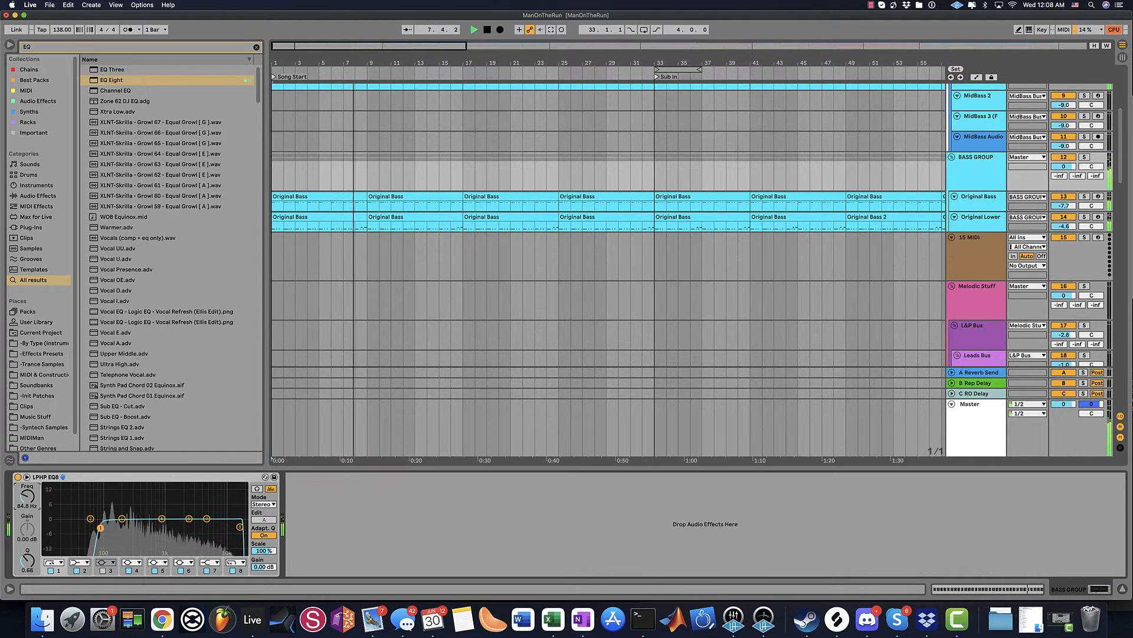
- Play the arrangement from bar 33 and lower band 1 of the BASS GROUP EQ to 79.8 Hz
left_click(650, 275)
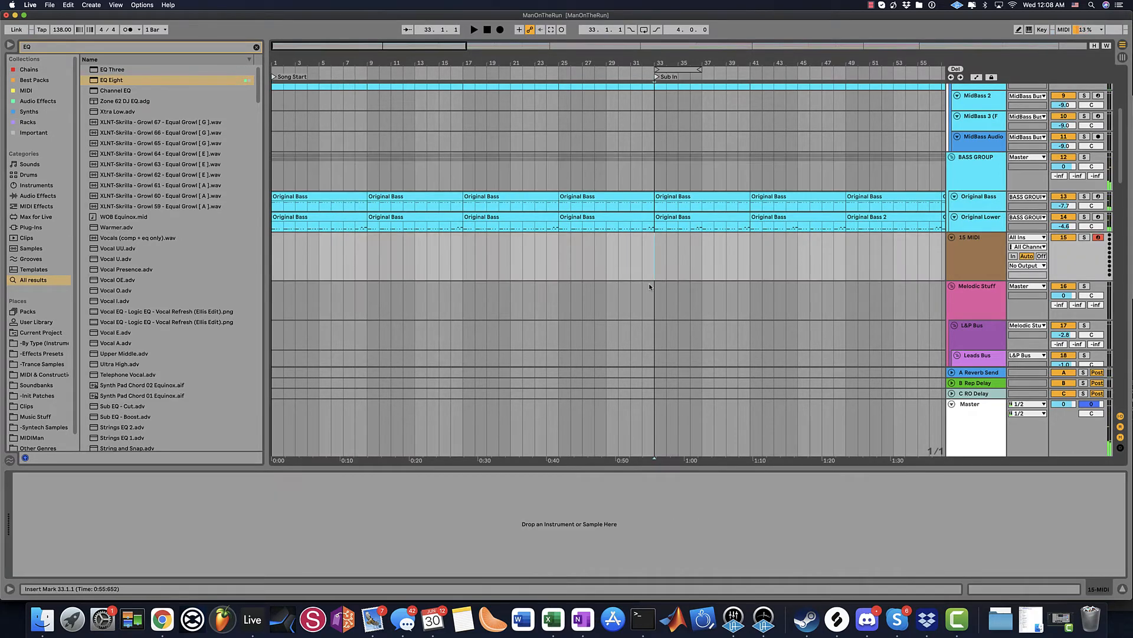
left_click(973, 201)
left_click(979, 219)
left_click(979, 168)
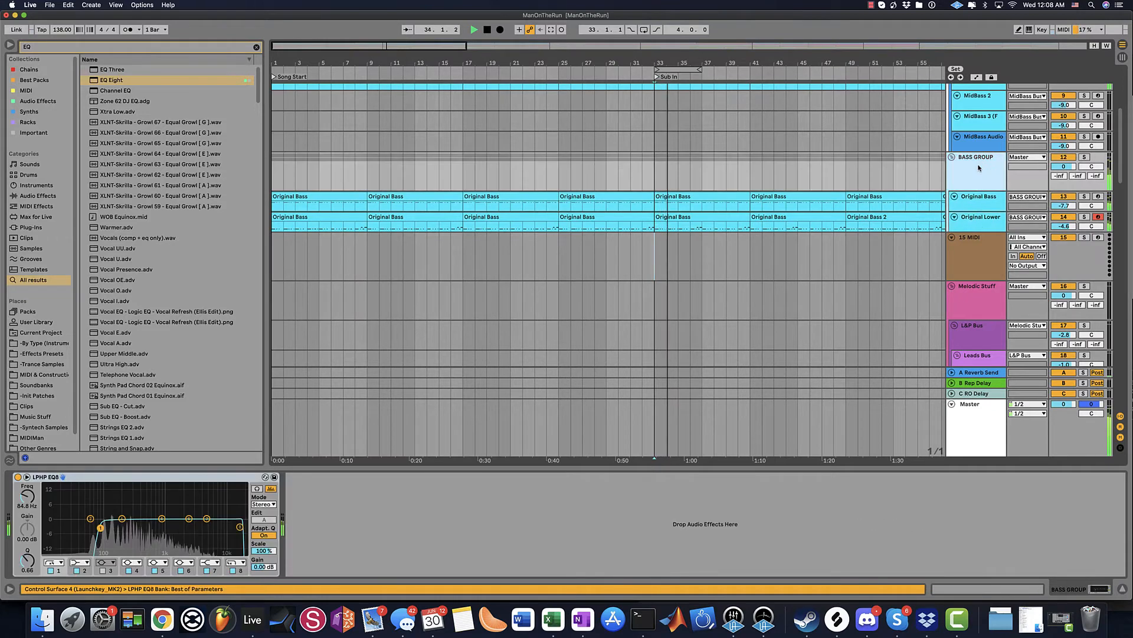
left_click_drag(101, 527, 96, 527)
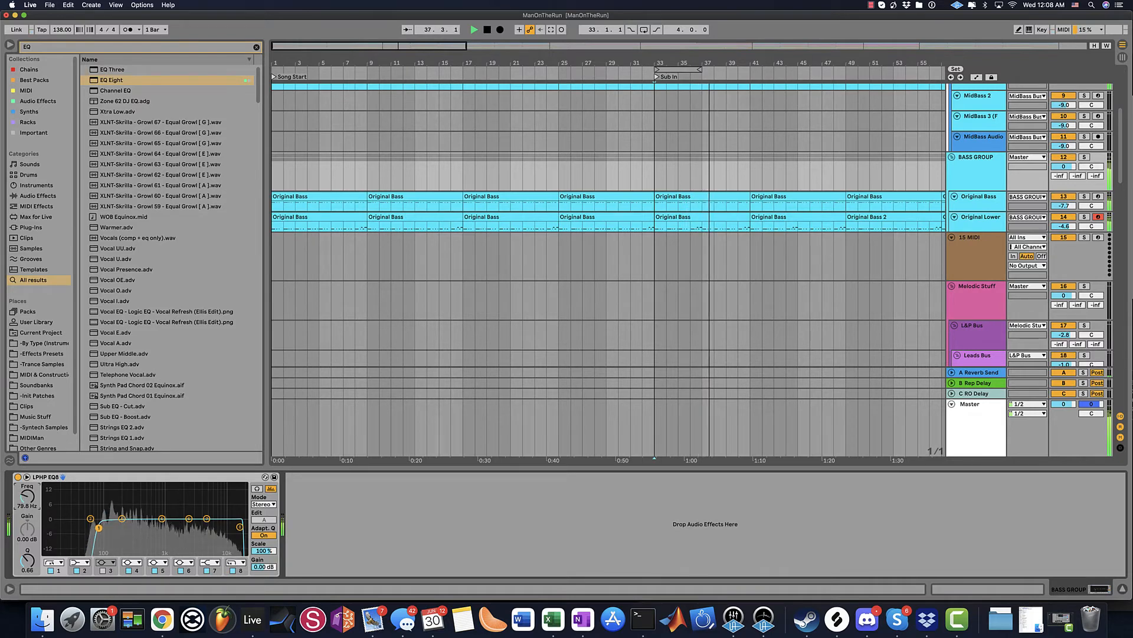
- Show the BASS GROUP EQ's 1 Frequency A automation in a new lane, make it fall from 240 Hz at bar 1 until bar 17, and play it
right_click(26, 497)
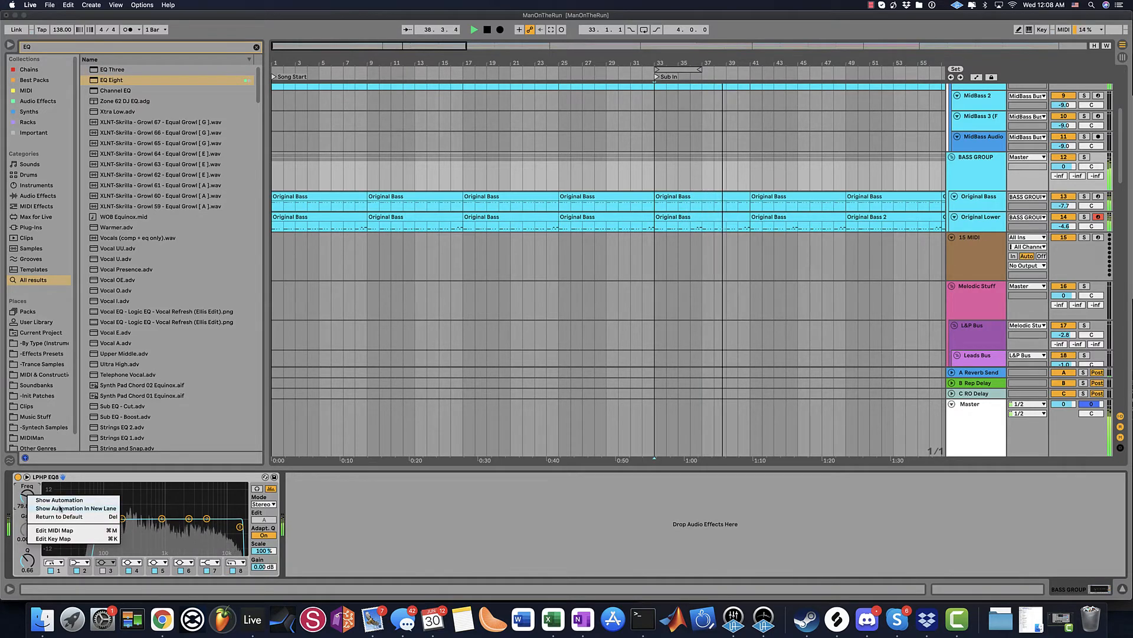
left_click(59, 508)
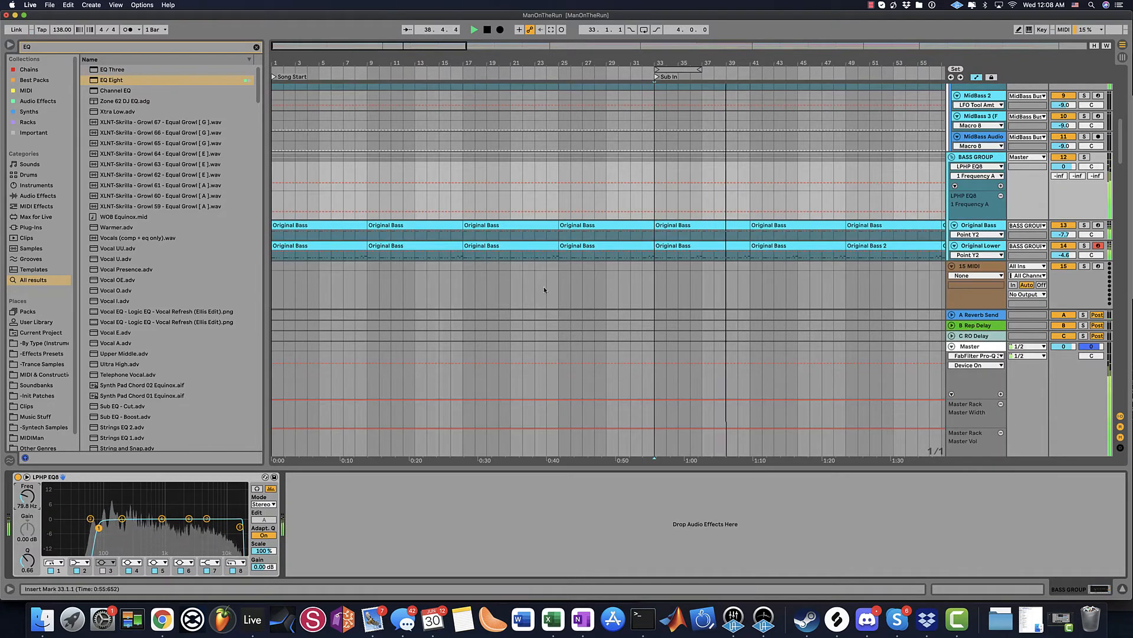
left_click(654, 210)
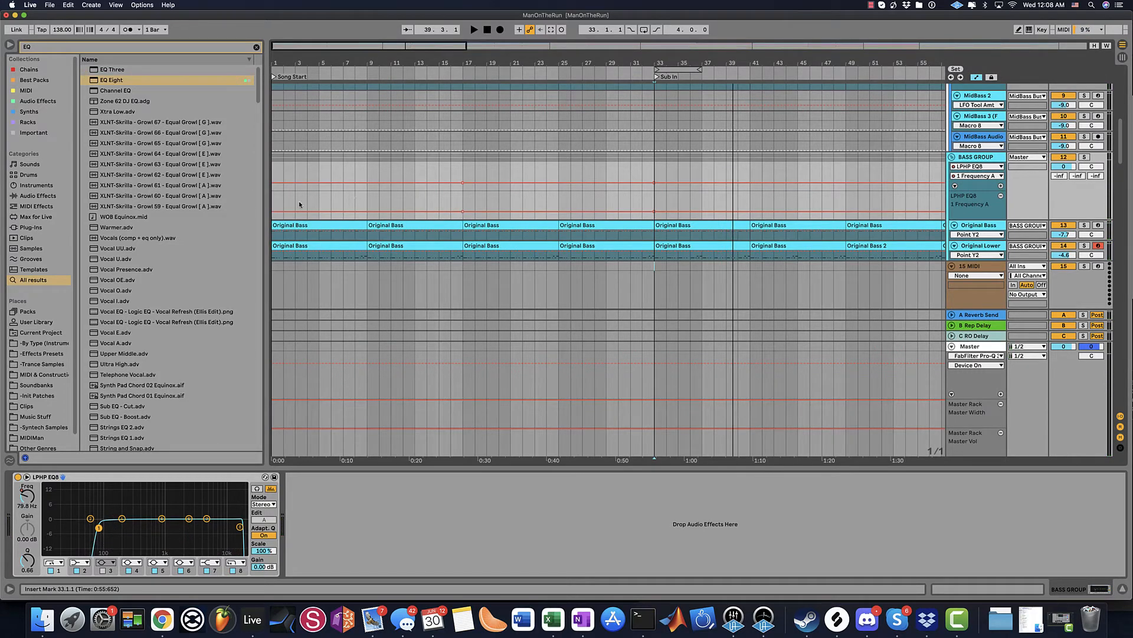
left_click_drag(273, 210, 272, 199)
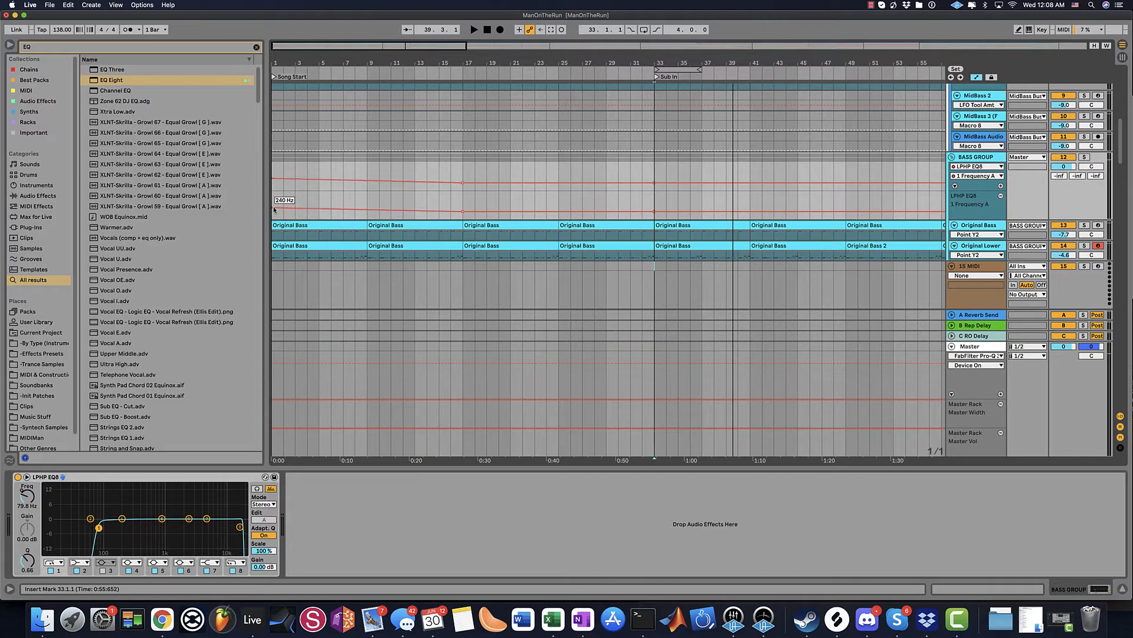
key("space")
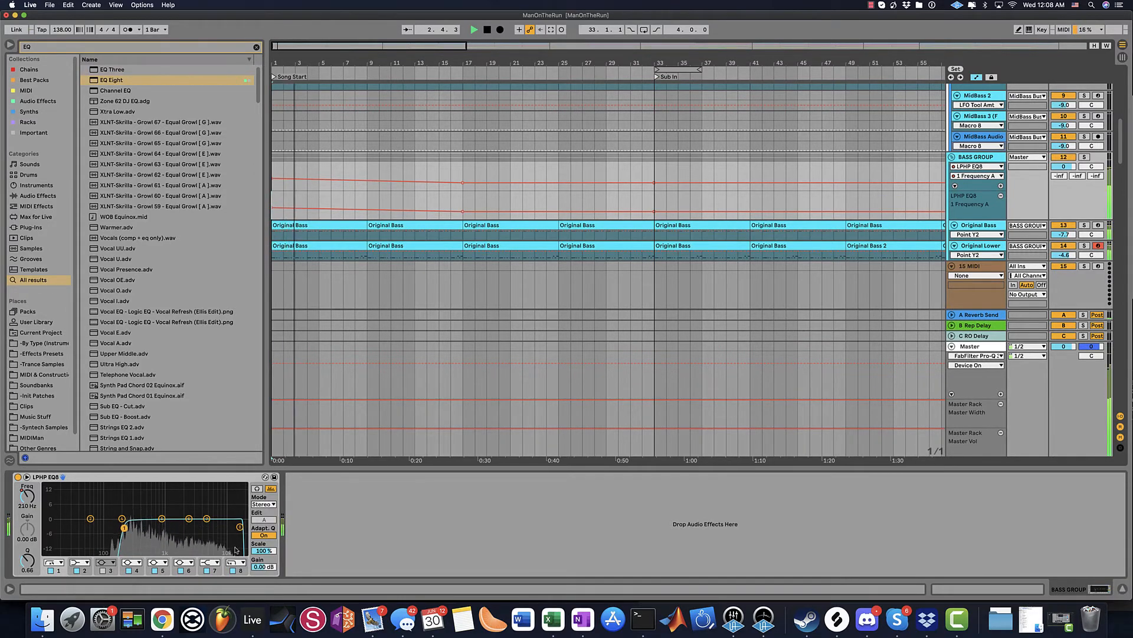
- Show the BASS GROUP EQ's 8 Frequency A automation in a new lane and stop playback
left_click(240, 526)
right_click(26, 497)
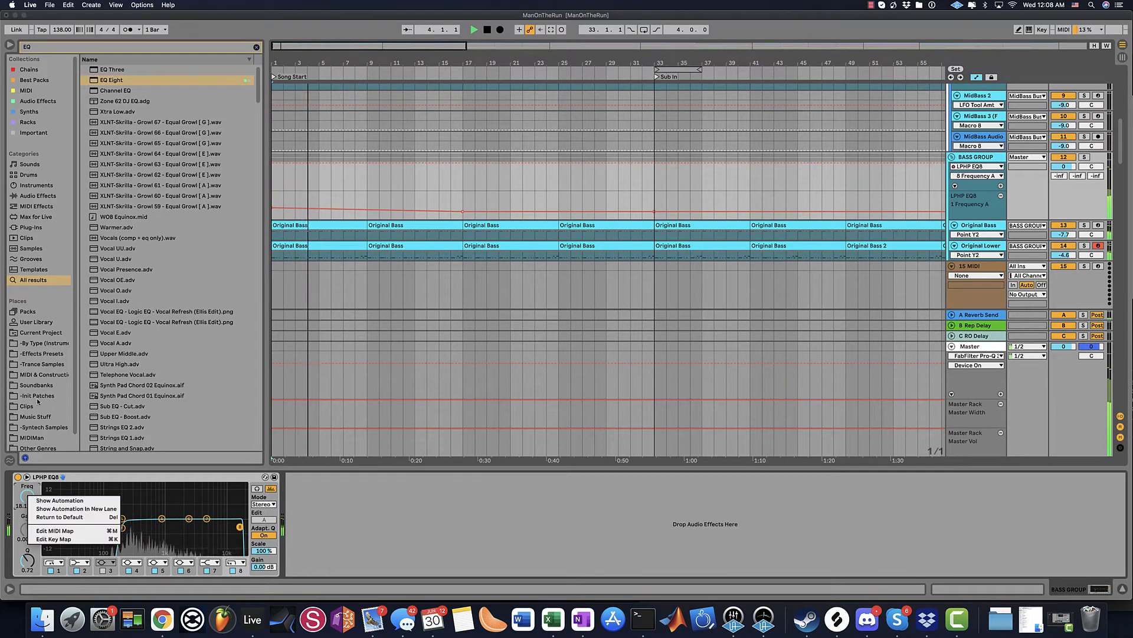
left_click(65, 506)
key("space")
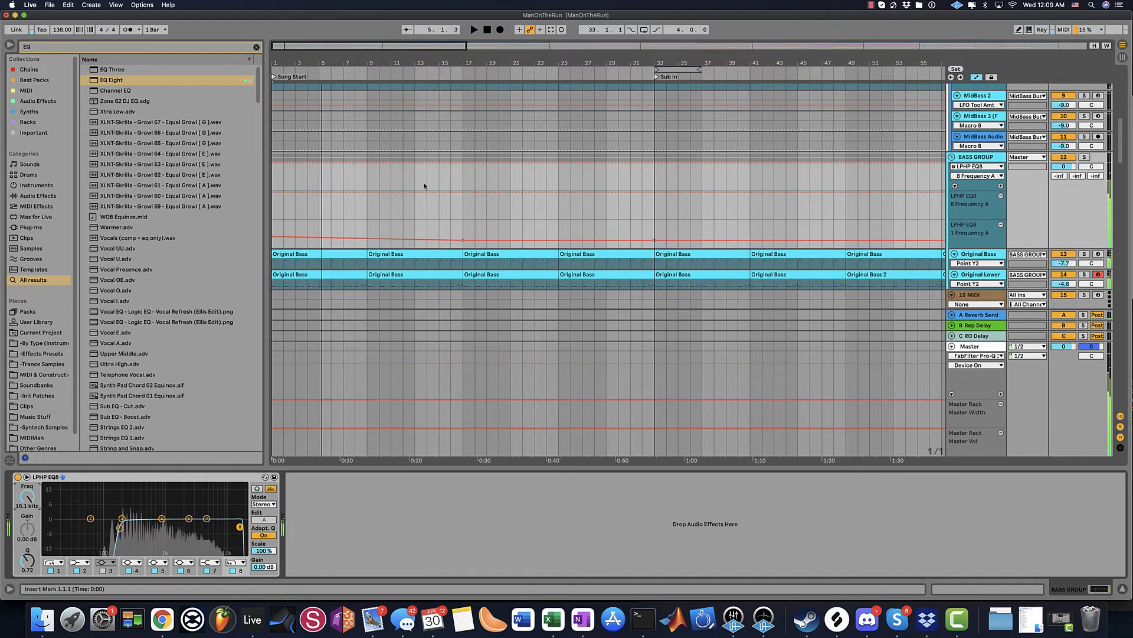
- Automate the BASS GROUP EQ's 8 Frequency A to rise from 371 Hz at bar 1 to 22.0 kHz at bar 33, play it and hide automation
left_click(654, 193)
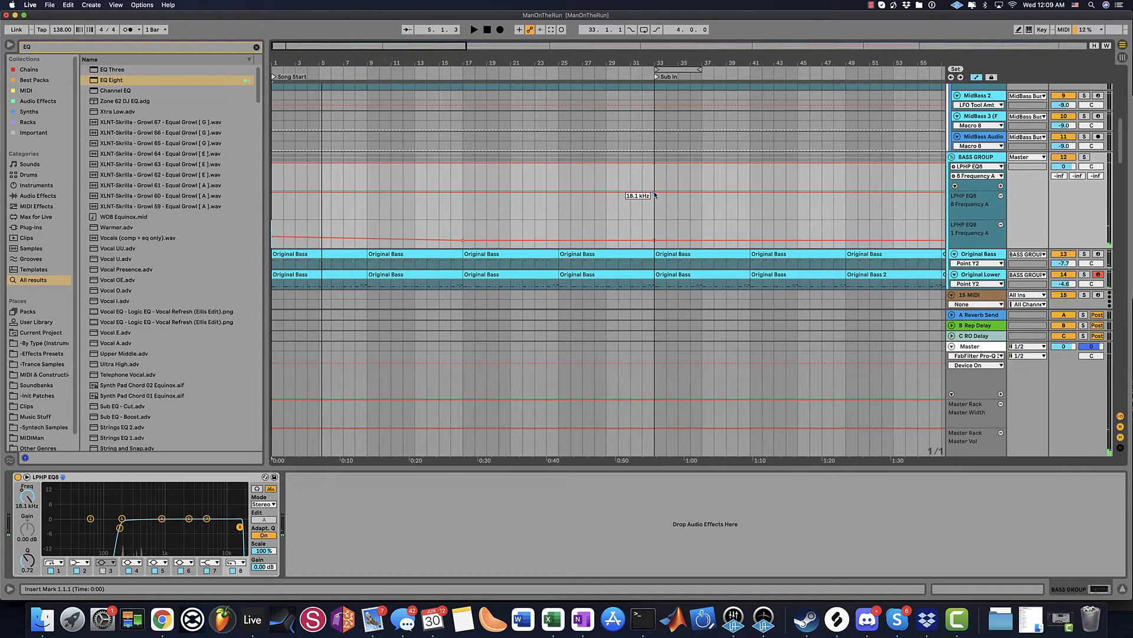
left_click_drag(654, 193, 654, 192)
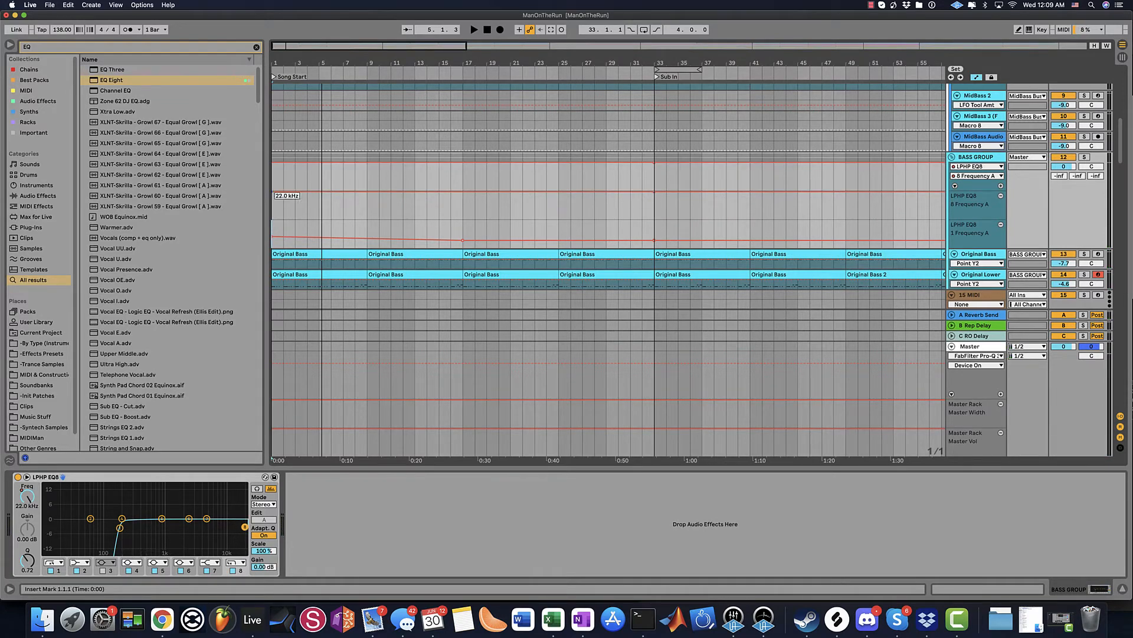
left_click_drag(273, 192, 275, 209)
key("space")
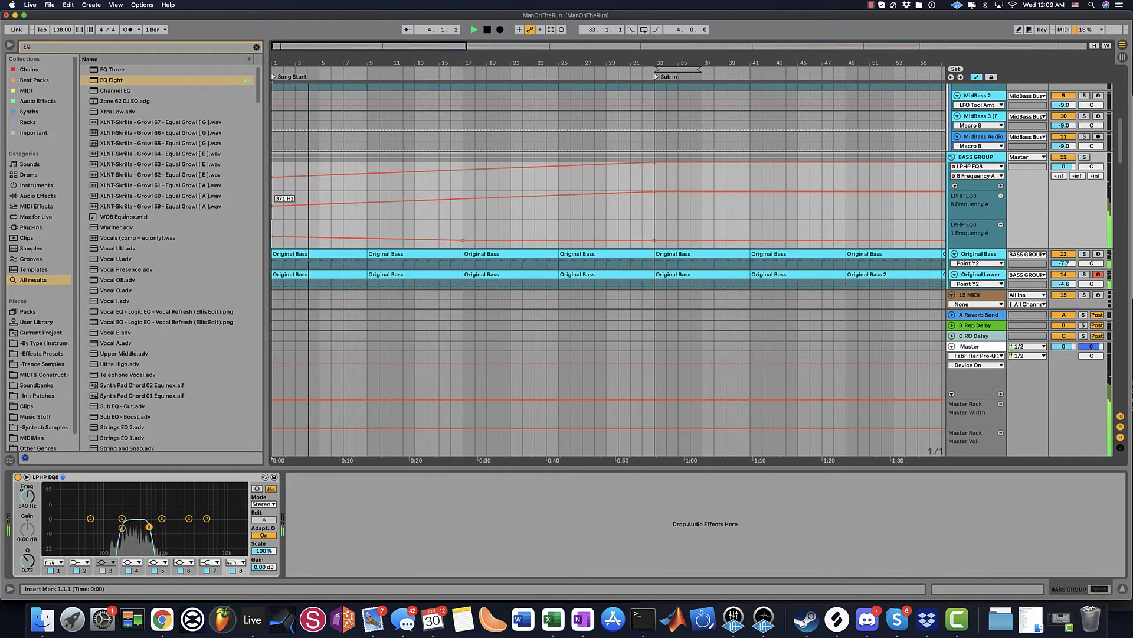
key("a")
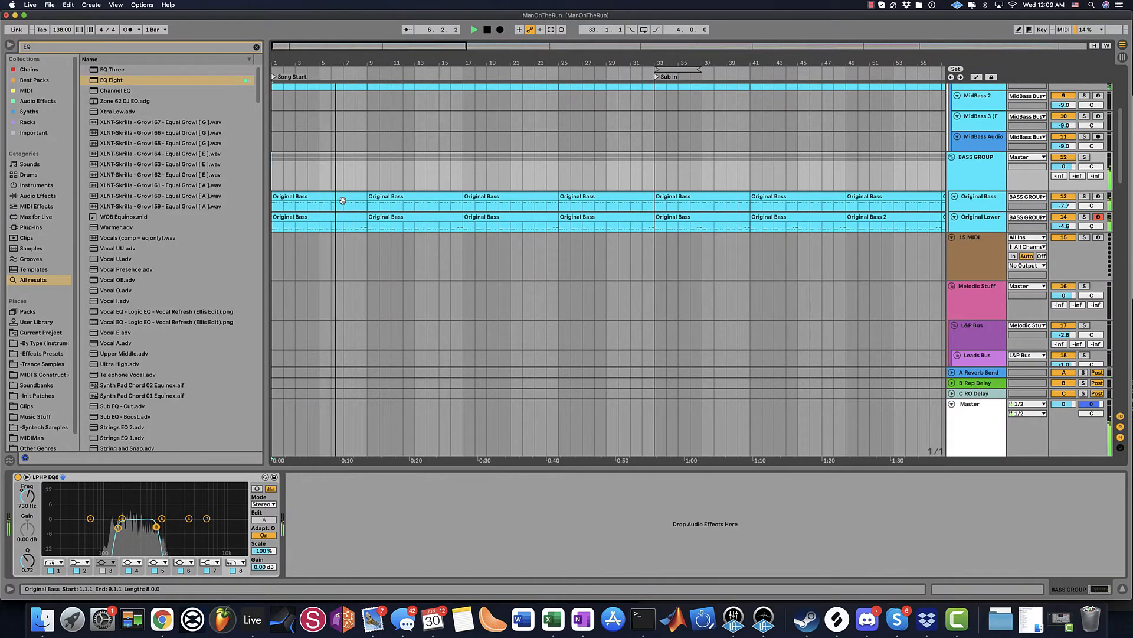
- Show automation again, set the BASS GROUP EQ's 1 Frequency A to 328 Hz at bar 1, and delete the 8 Frequency A breakpoint there
key("a")
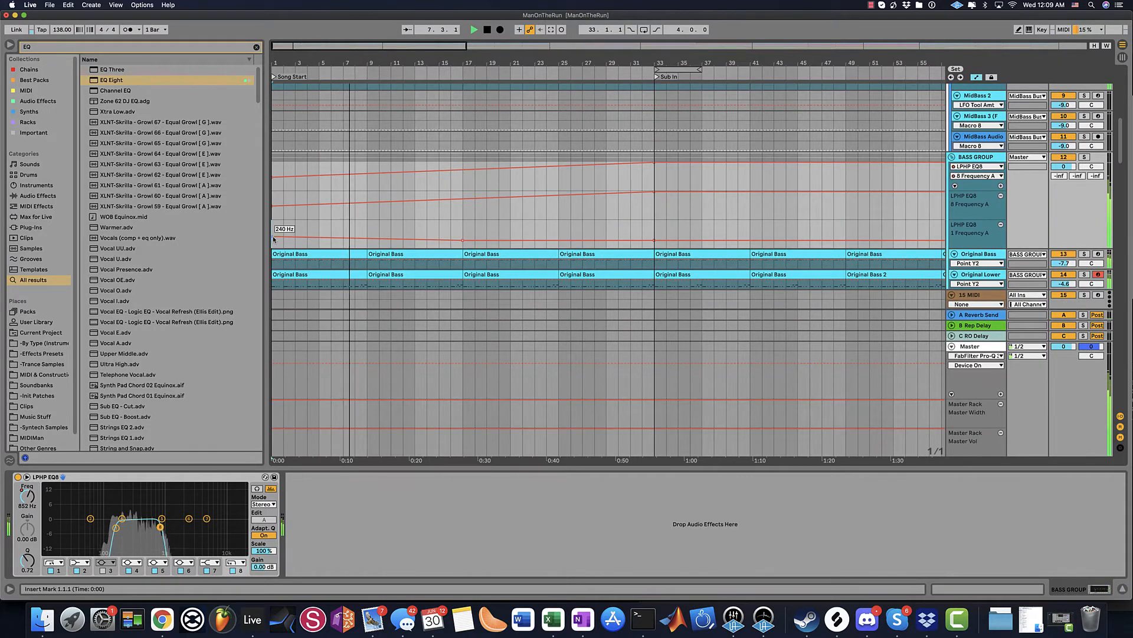
left_click_drag(272, 236, 273, 234)
key("space")
key("space")
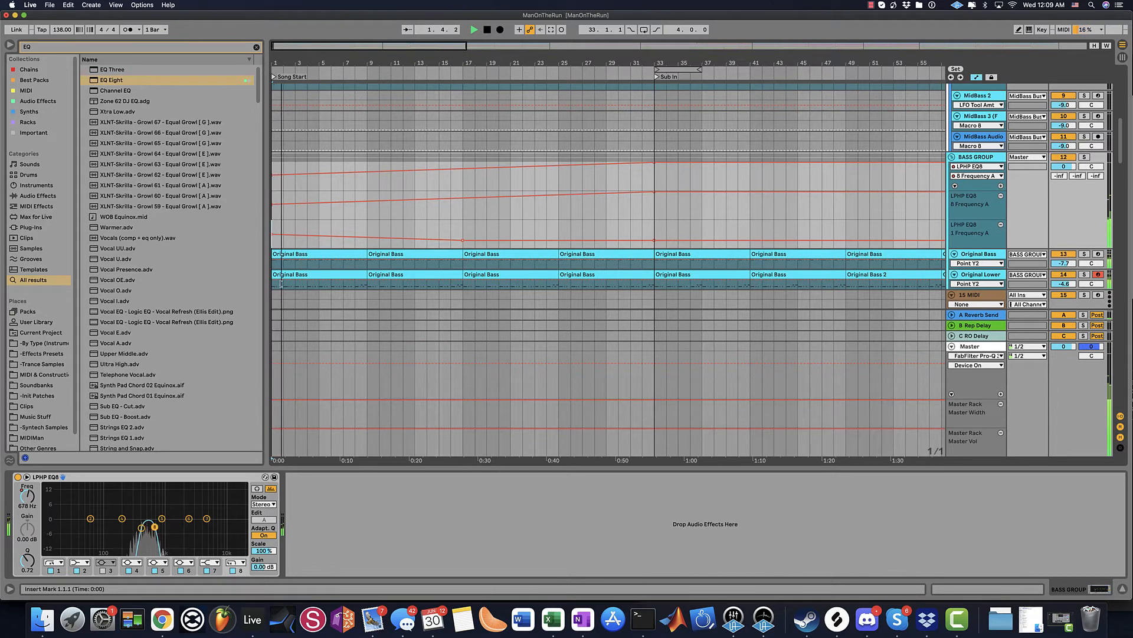
left_click_drag(272, 236, 272, 239)
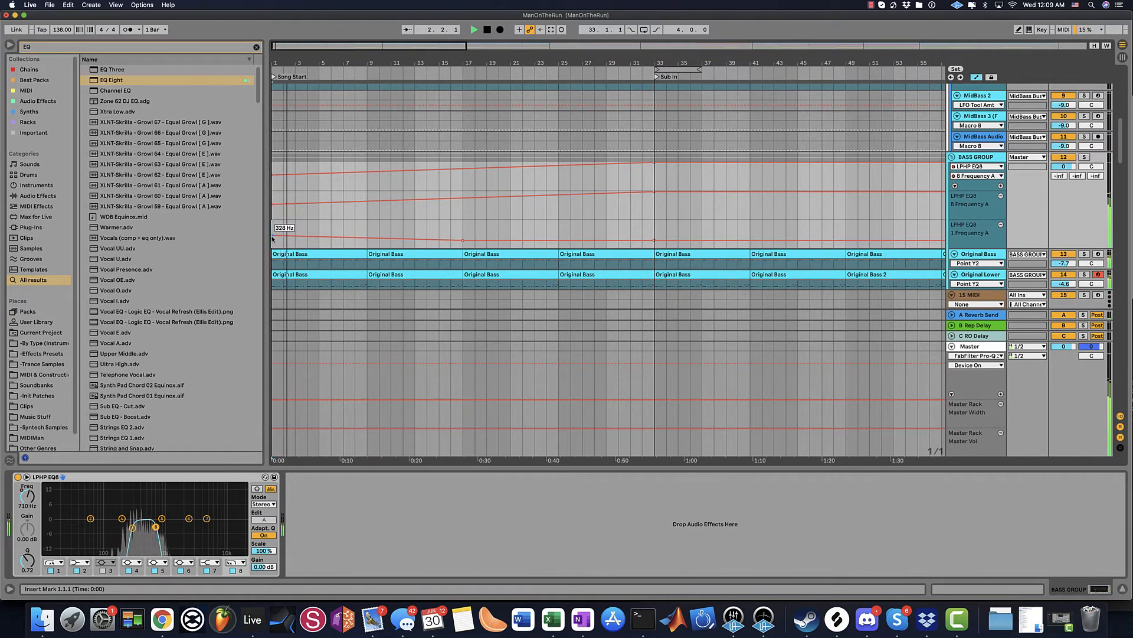
left_click(272, 204)
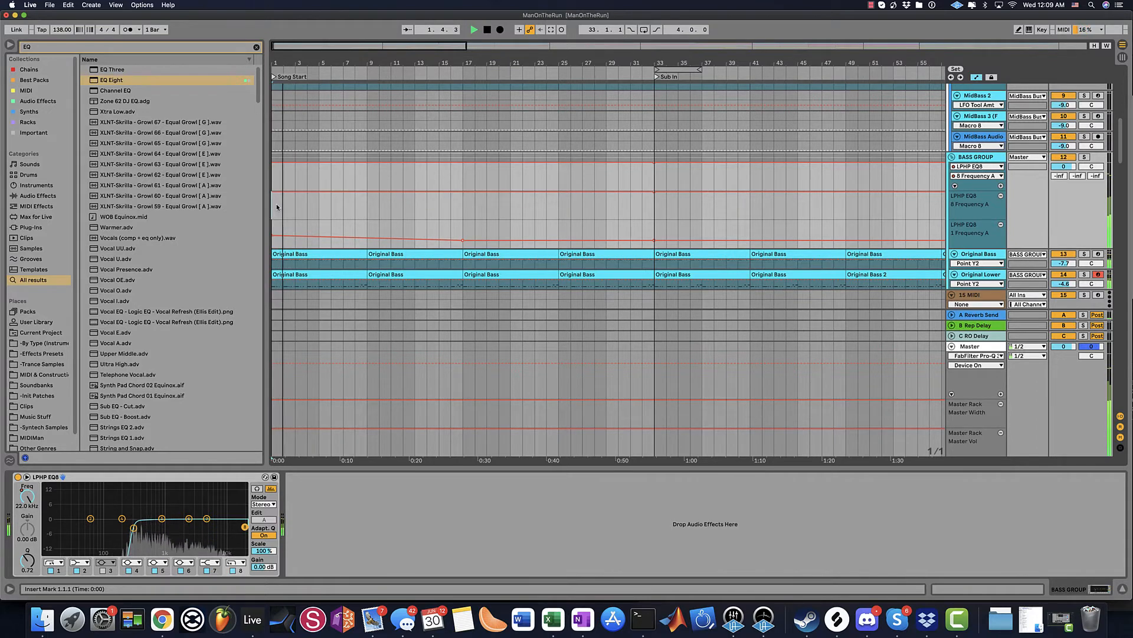
- Lower the BASS GROUP EQ's 8 Frequency A breakpoint at bar 1 so the filter opens gradually until bar 33, and hide automation
left_click_drag(273, 195, 273, 202)
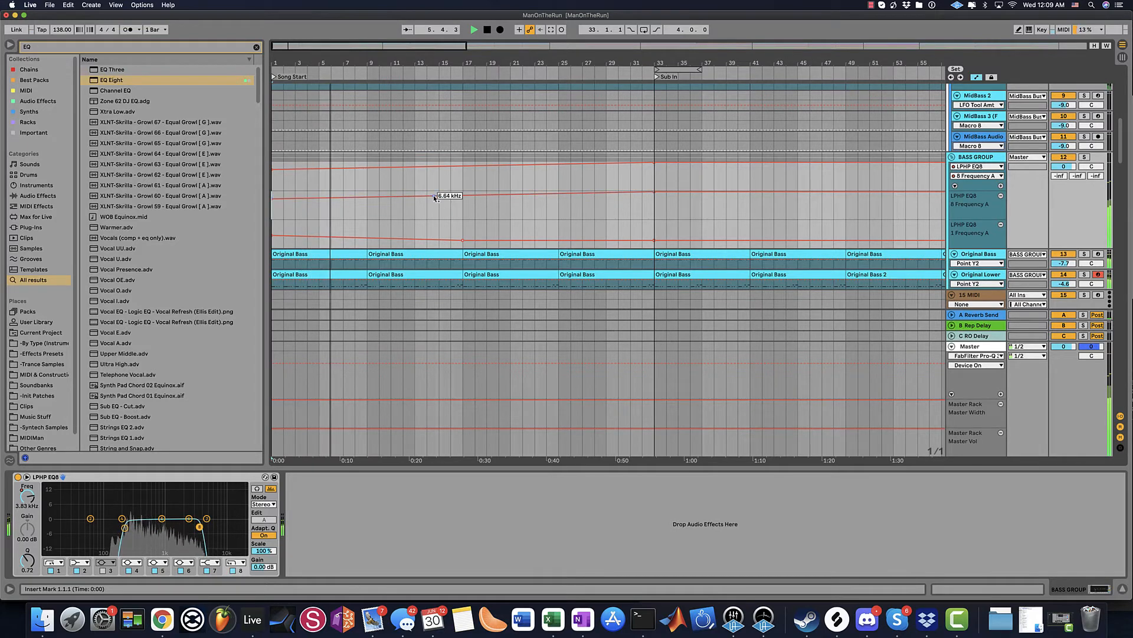
key("a")
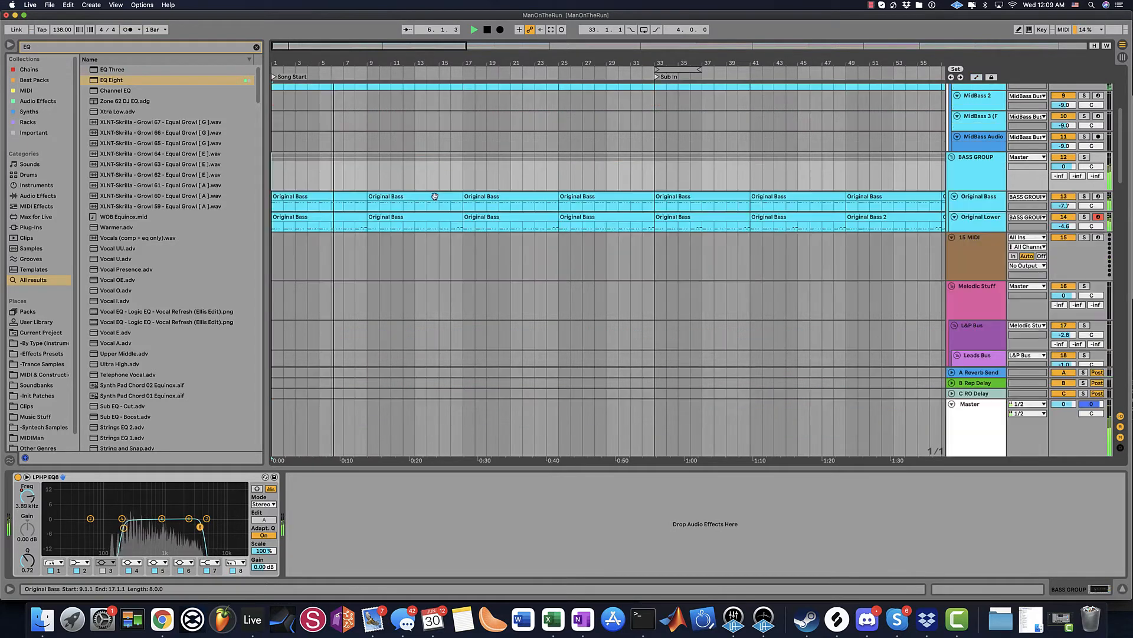
- Deactivate the first two clips on the Original Bass track, covering bars 1 to 17
left_click(1062, 216)
left_click(1063, 196)
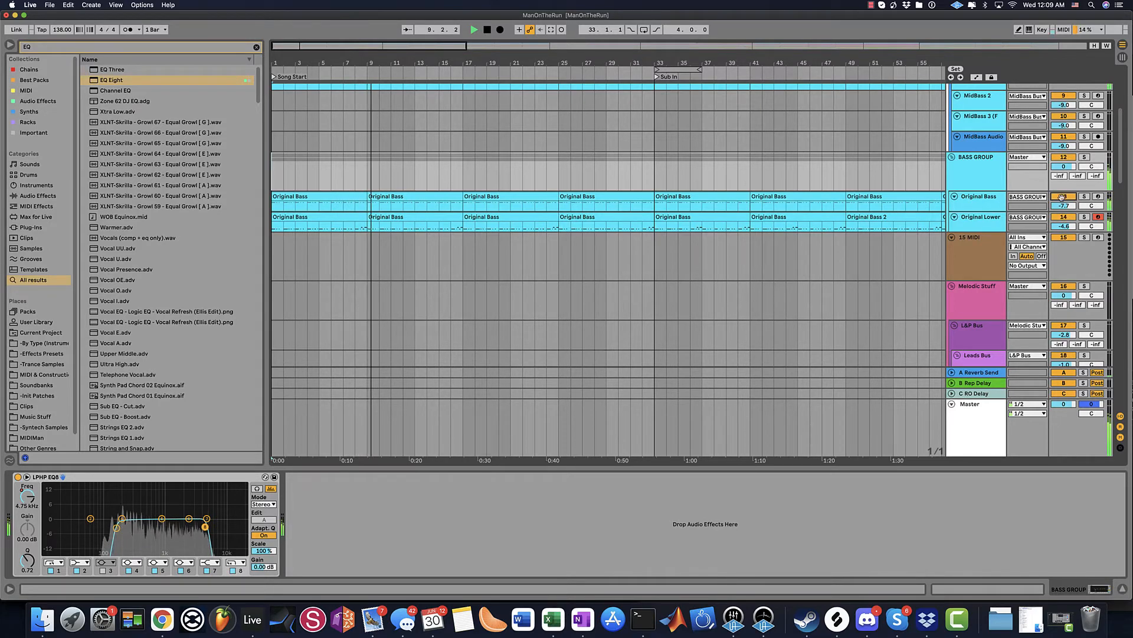
left_click(323, 199)
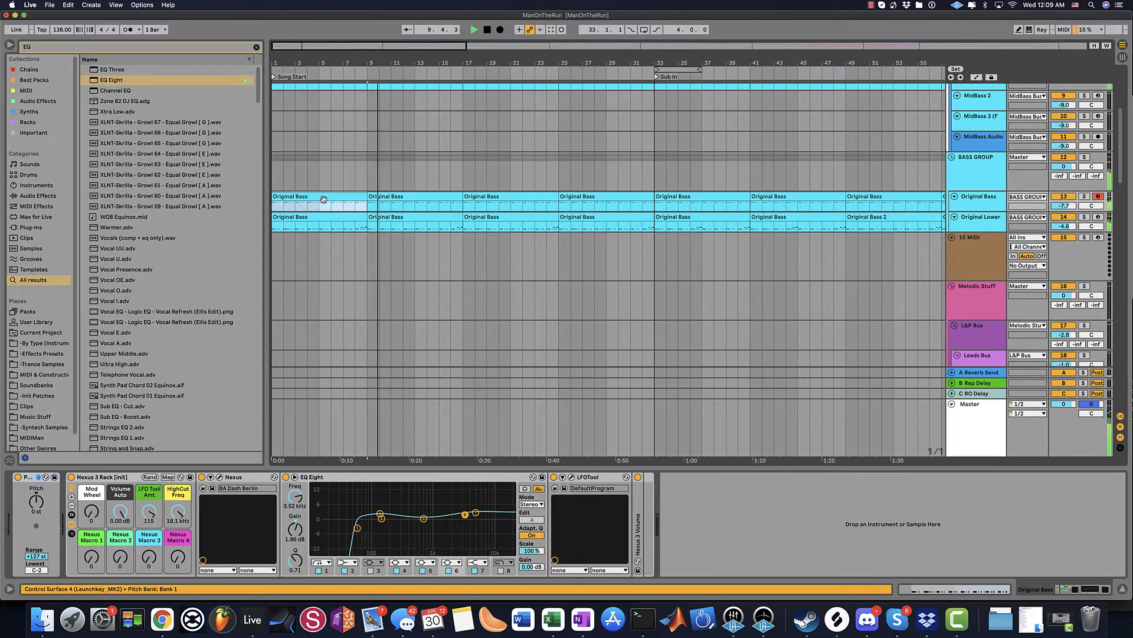
key("0")
left_click(401, 197)
key("0")
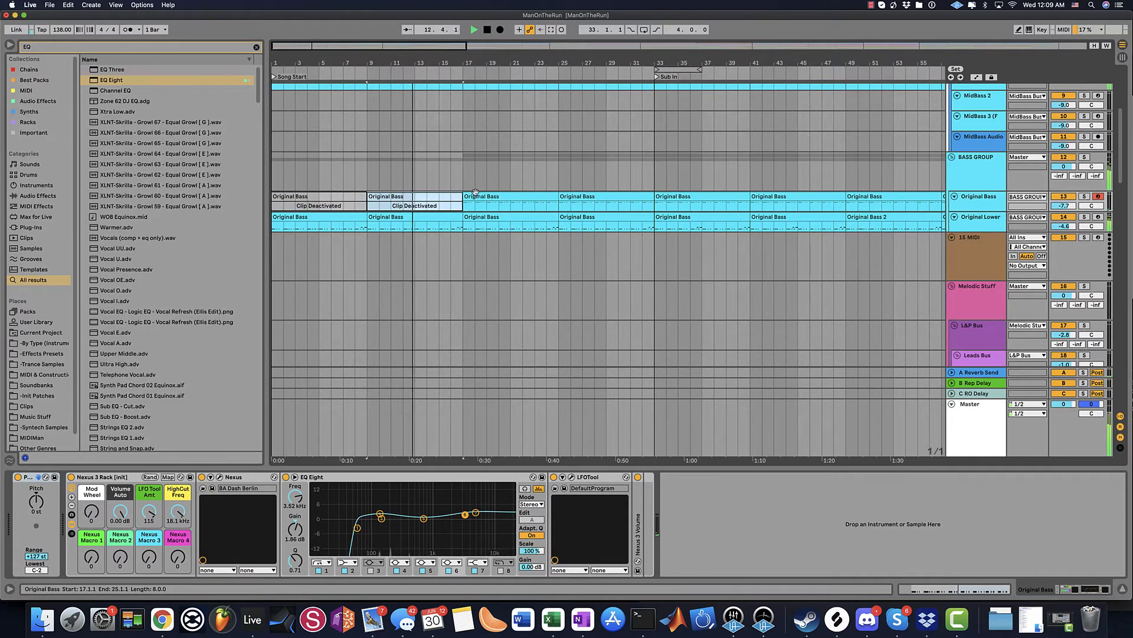
- Colour the Original Bass track pale green and the Original Lower track greyish blue
right_click(986, 208)
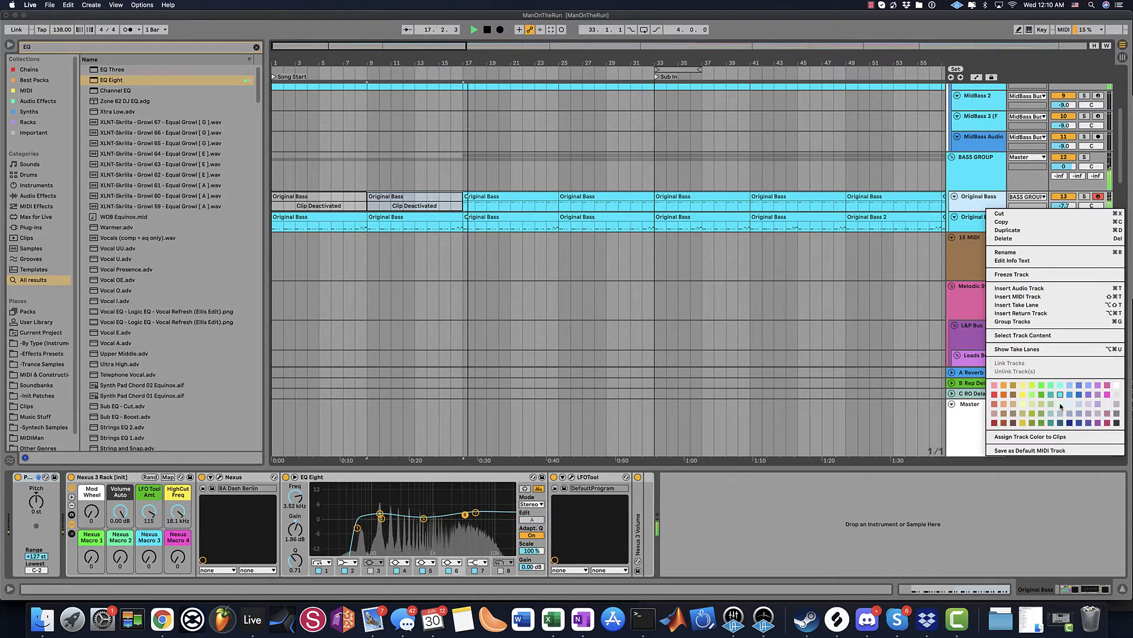
left_click(978, 285)
right_click(978, 224)
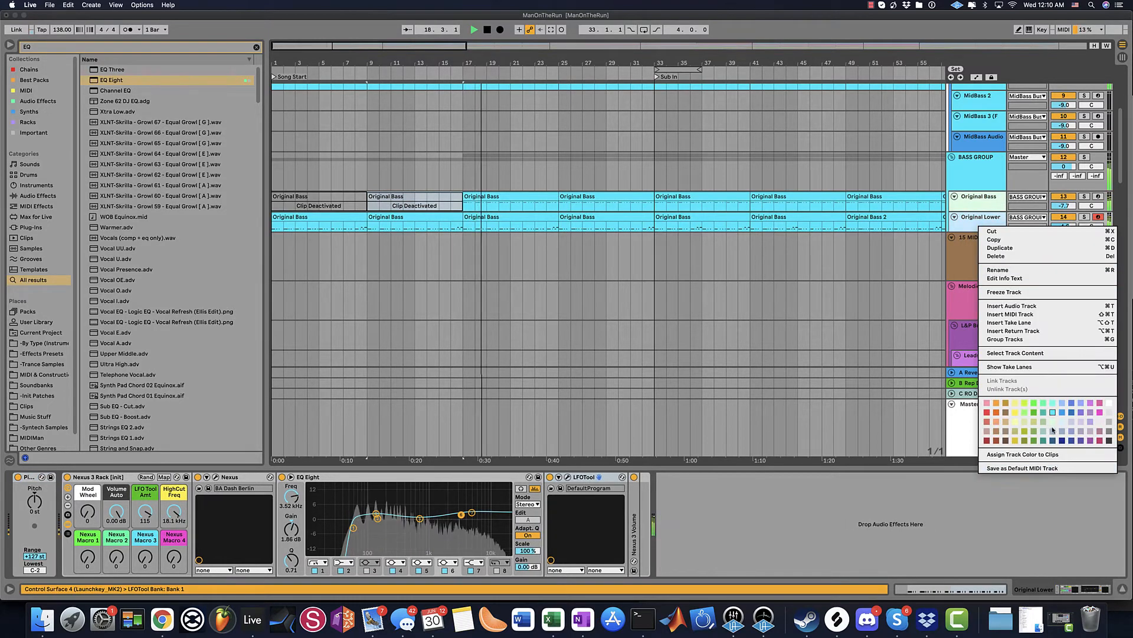
left_click(881, 280)
left_click(787, 254)
left_click(987, 218)
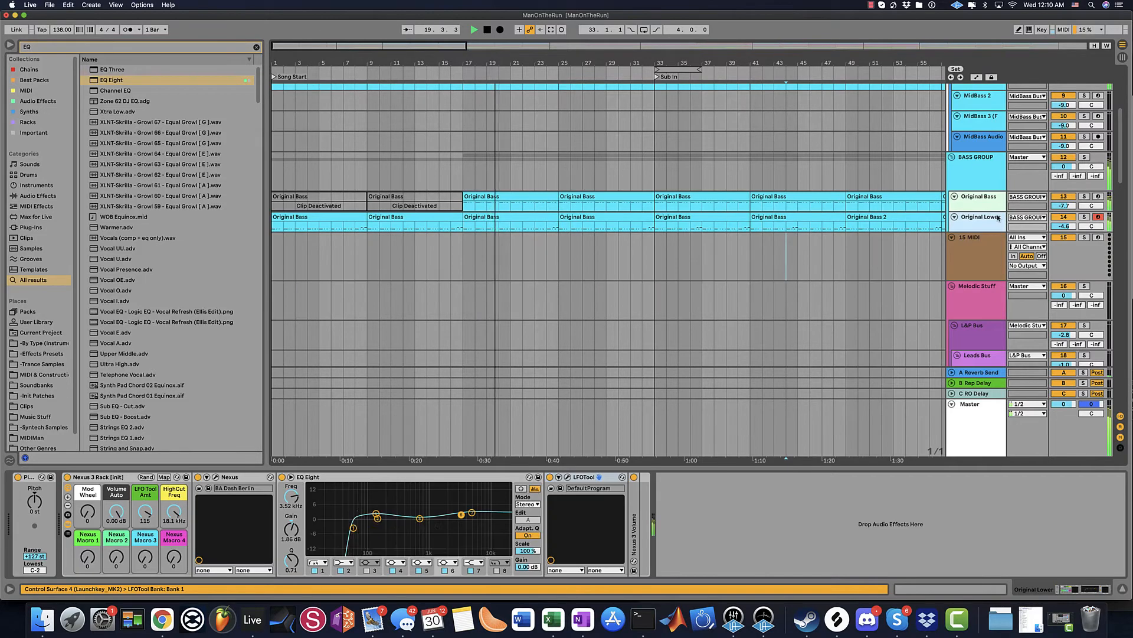
right_click(978, 224)
left_click(974, 225)
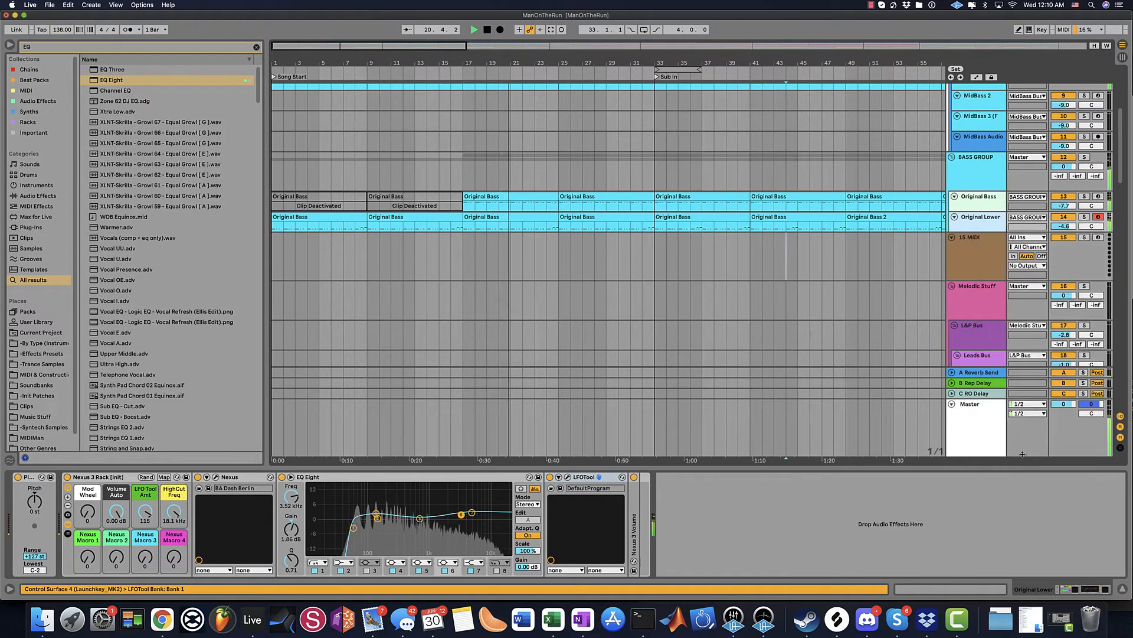
- Assign the track colours of Original Lower and Original Bass to the clips on those two tracks
right_click(974, 224)
left_click(964, 207)
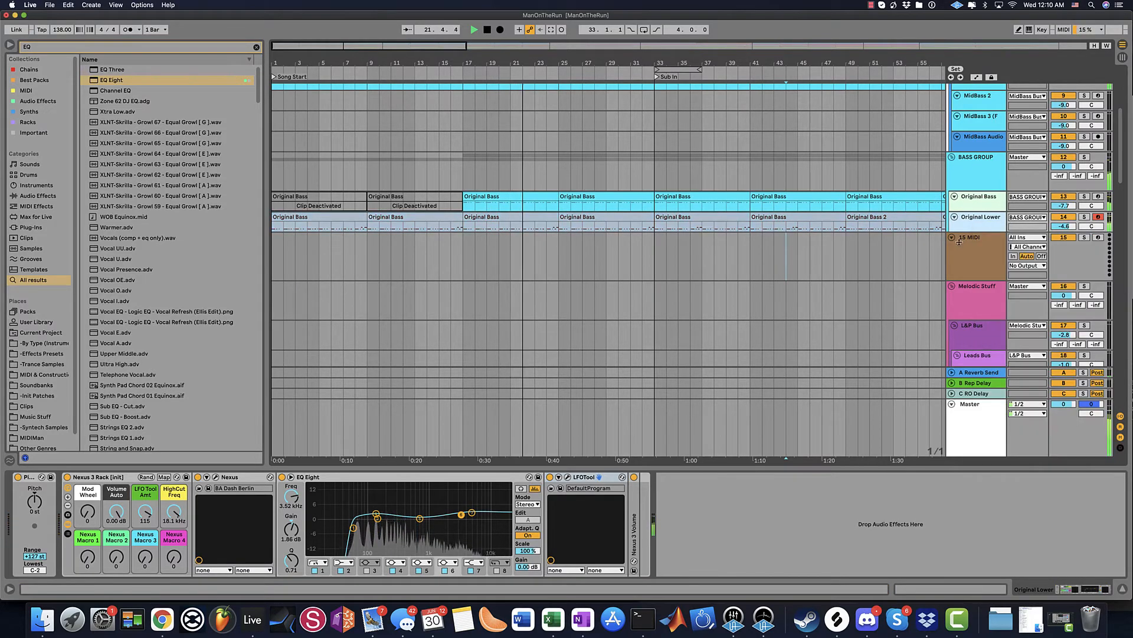
right_click(964, 208)
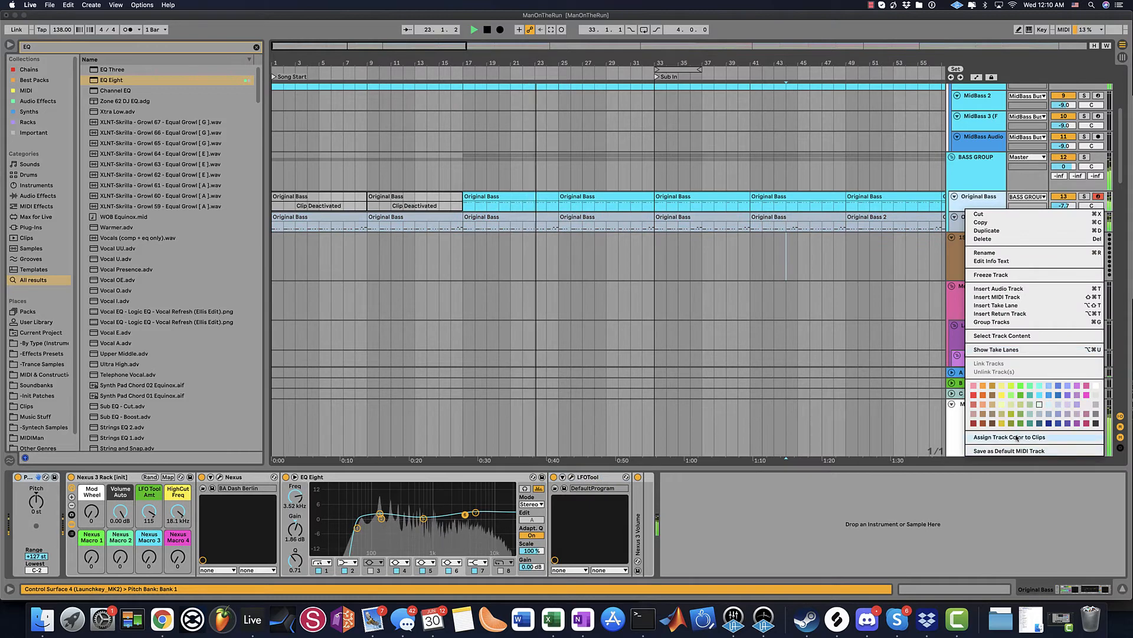
left_click(561, 218)
- Automate the BASS GROUP EQ from bar 25 to 33, lowering 8 Frequency A and raising 1 Frequency A to 469 Hz, and hide automation
left_click(977, 177)
key("a")
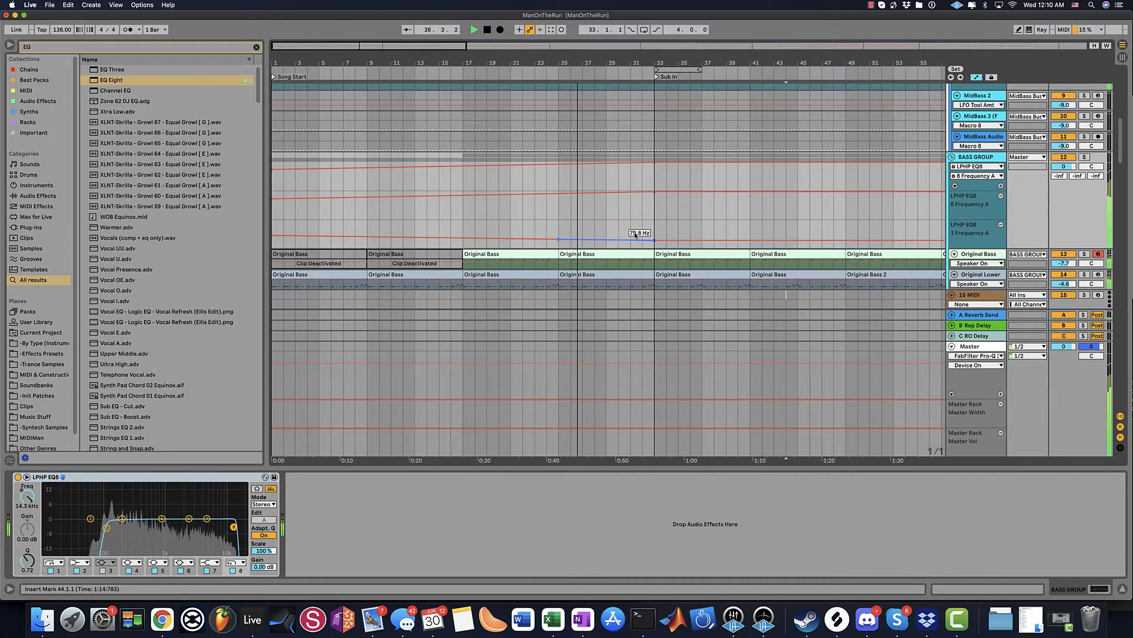
left_click(559, 193)
left_click_drag(616, 193, 654, 235)
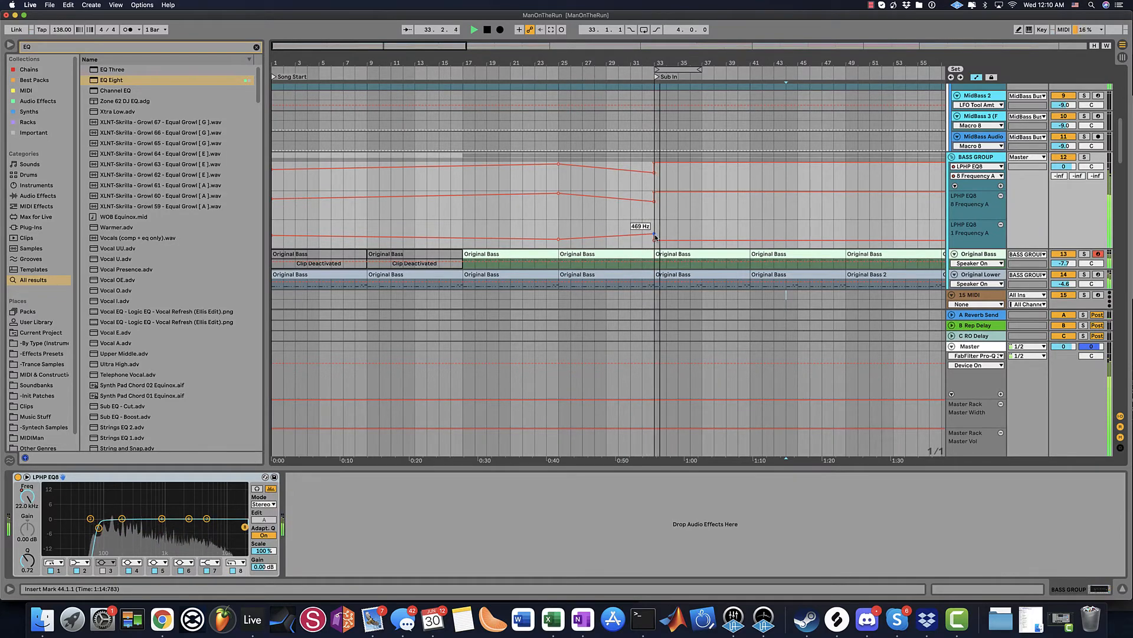
key("a")
scroll(655, 236, "up", 5)
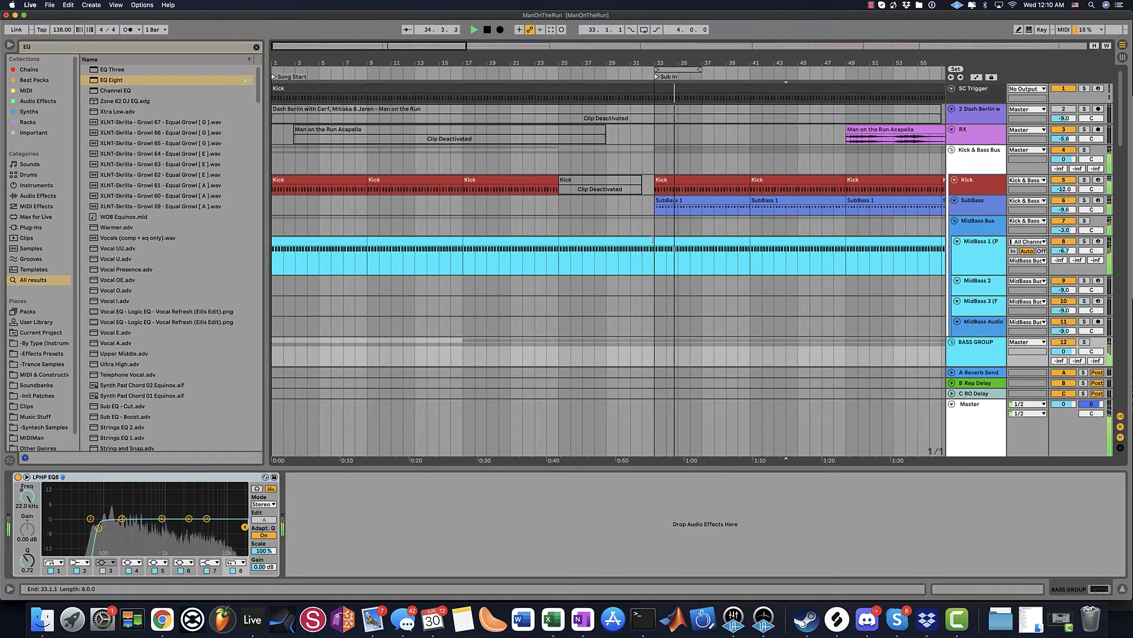
key("a")
key("a")
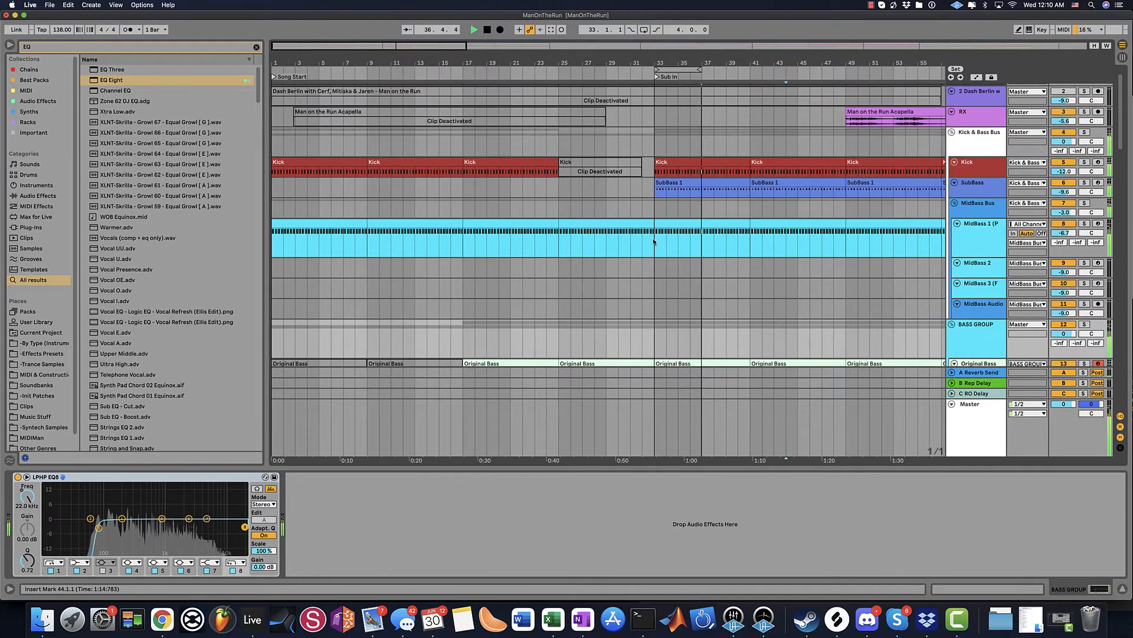
- Boost the MidBass 1 track's EQ Eight by 2.60 dB at 337 Hz
left_click(968, 283)
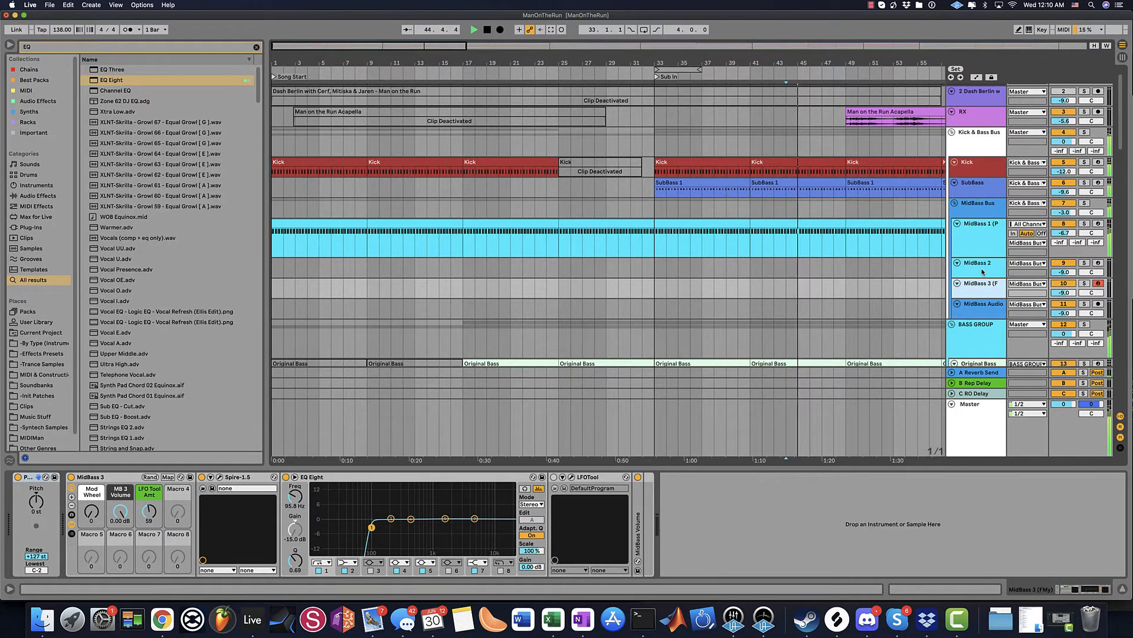
left_click(977, 242)
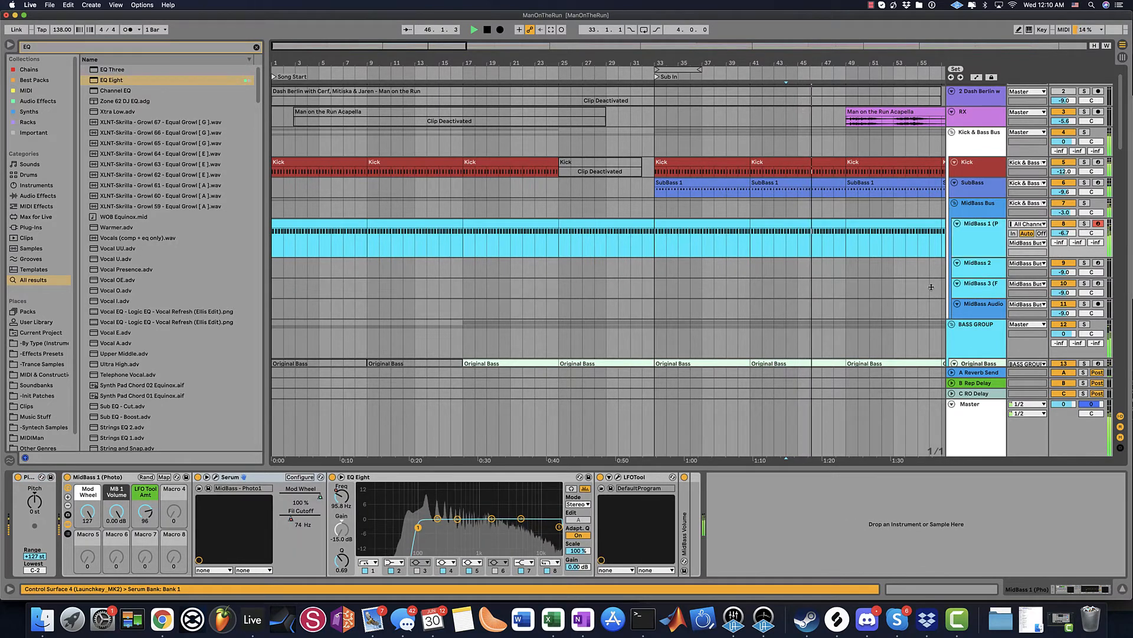
mouse_move(438, 517)
left_mouse_down()
mouse_move(460, 502)
mouse_move(450, 511)
left_mouse_up()
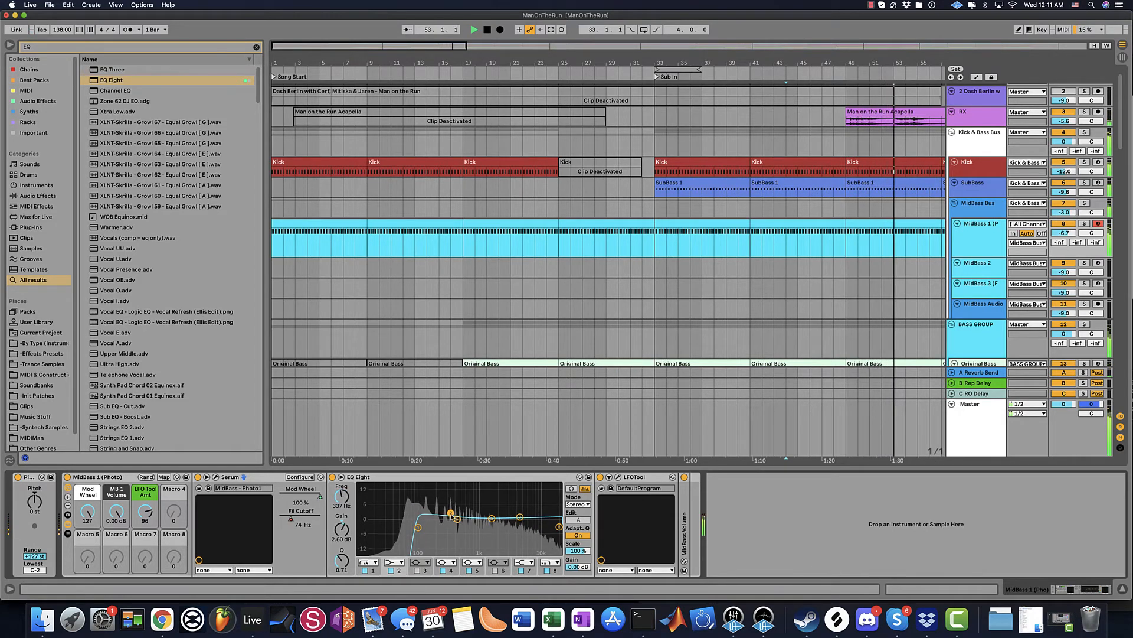
- Lower the BASS GROUP track volume to -1.3 dB
scroll(774, 299, "down", 5)
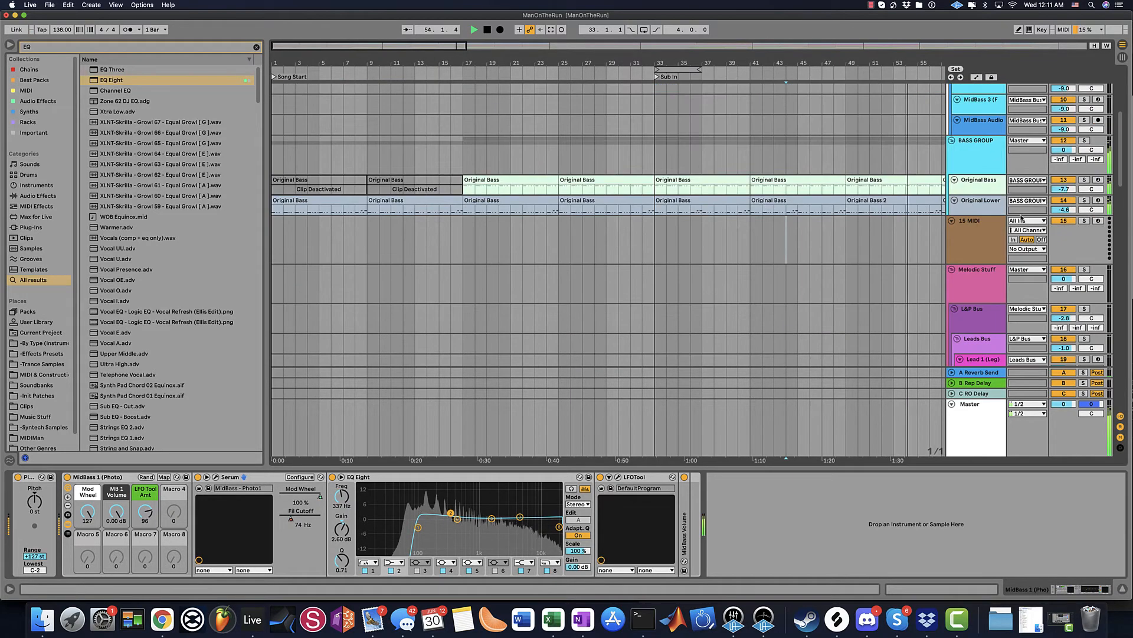
scroll(1022, 220, "up", 1)
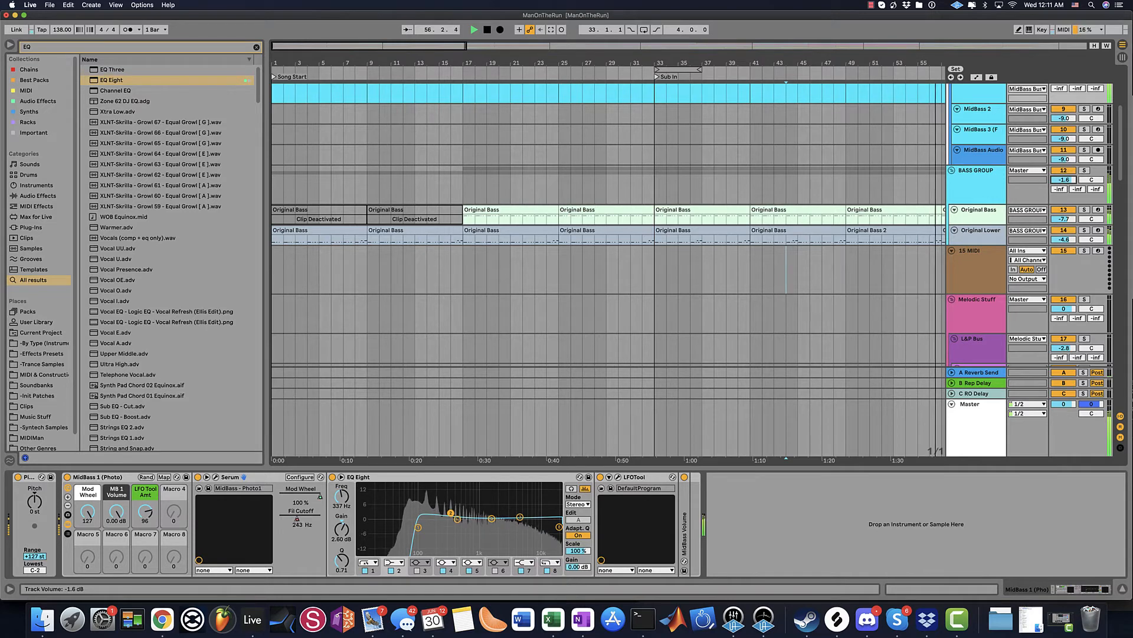
scroll(898, 216, "up", 4)
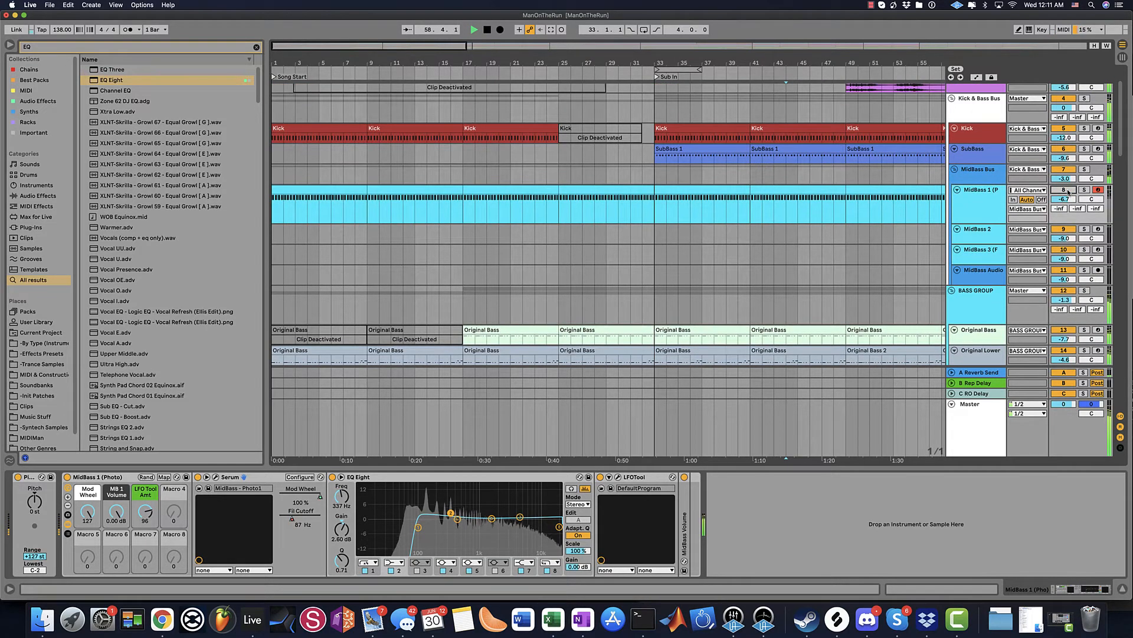
key("super+shift+t")
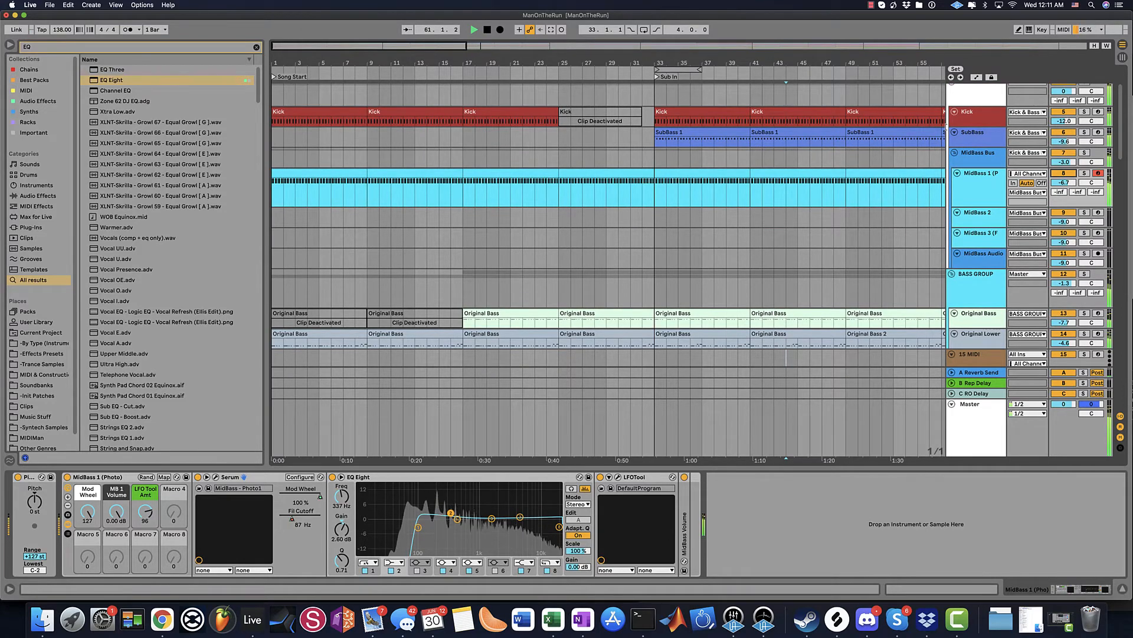
- Examine the kick, sub bass and MidBass Bus waveforms in the SubBass track's Oszillos Mega Scope, and close it
scroll(977, 160, "up", 2)
left_click(977, 161)
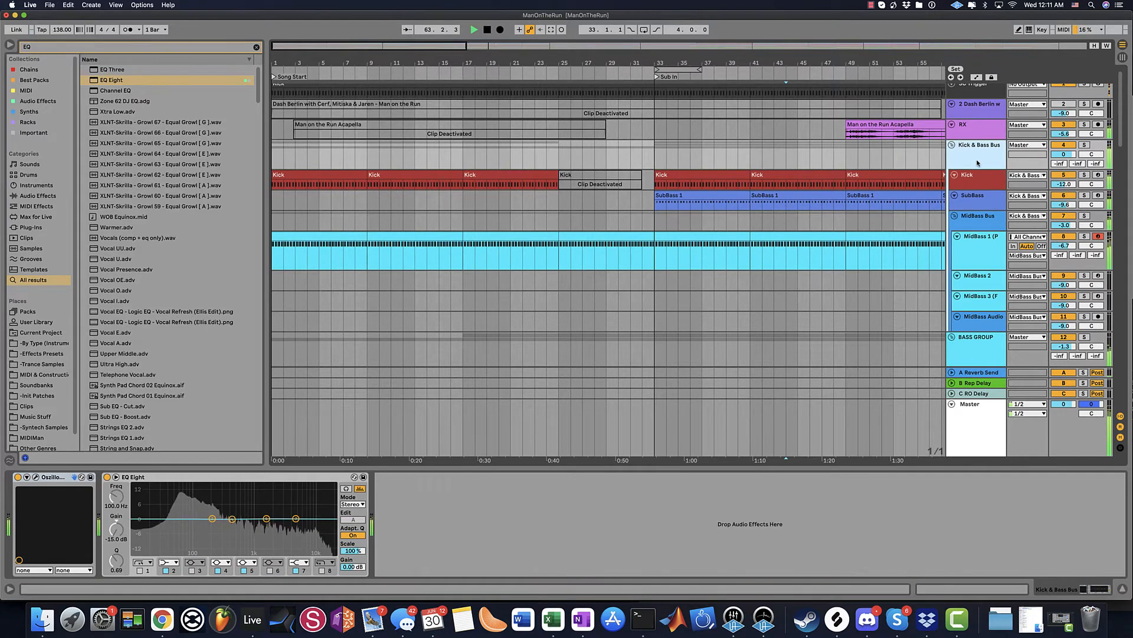
left_click(983, 186)
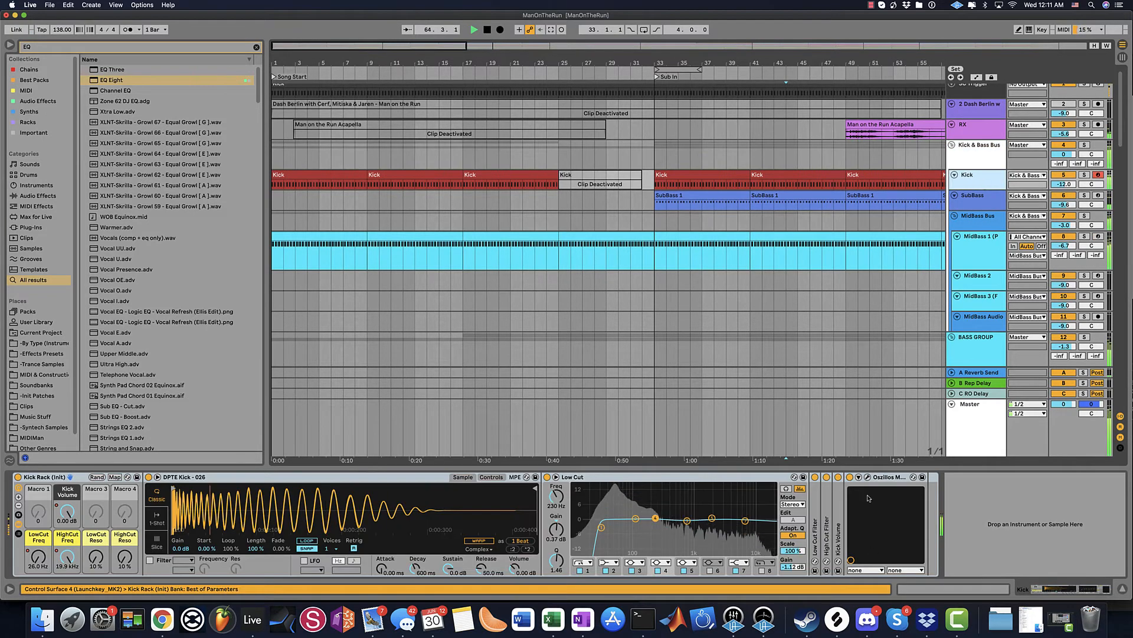
left_click(982, 203)
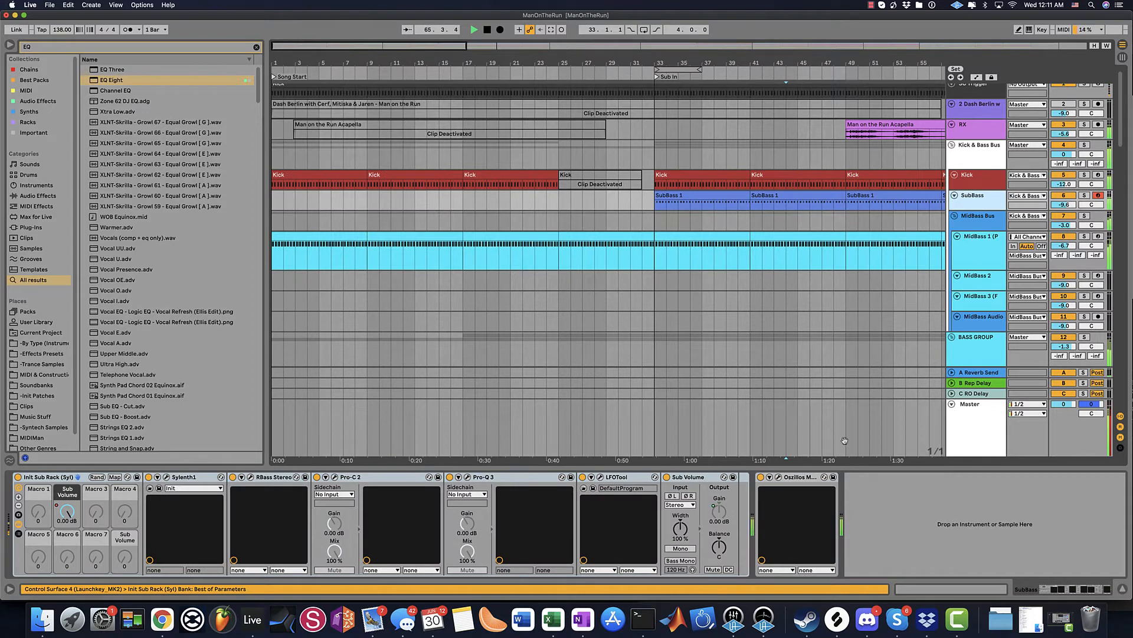
left_click(776, 478)
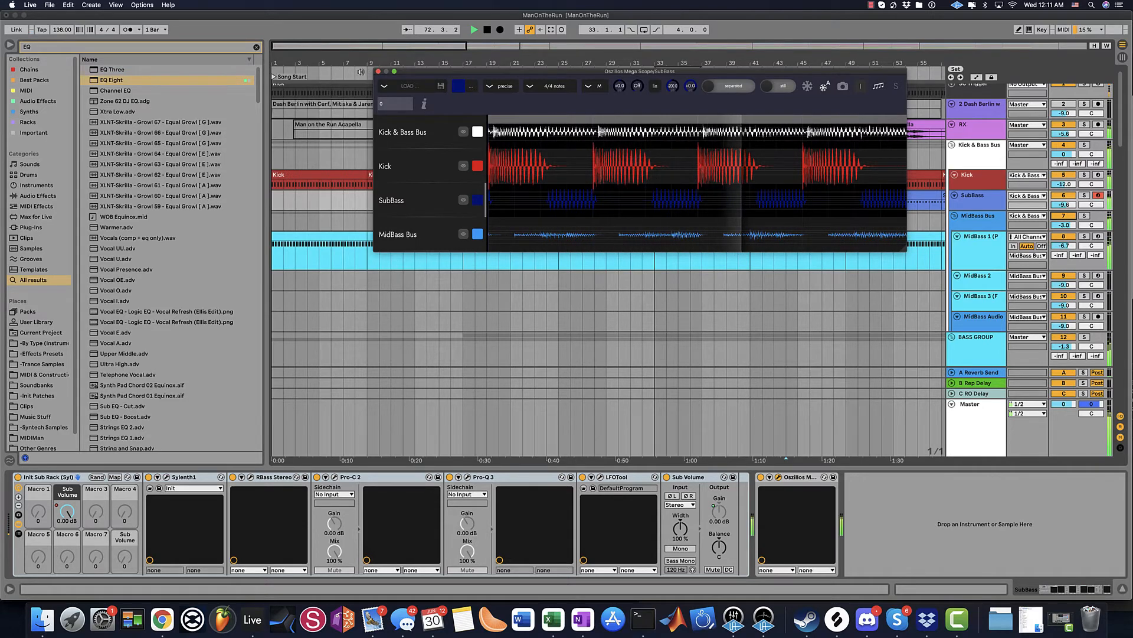
left_click(378, 71)
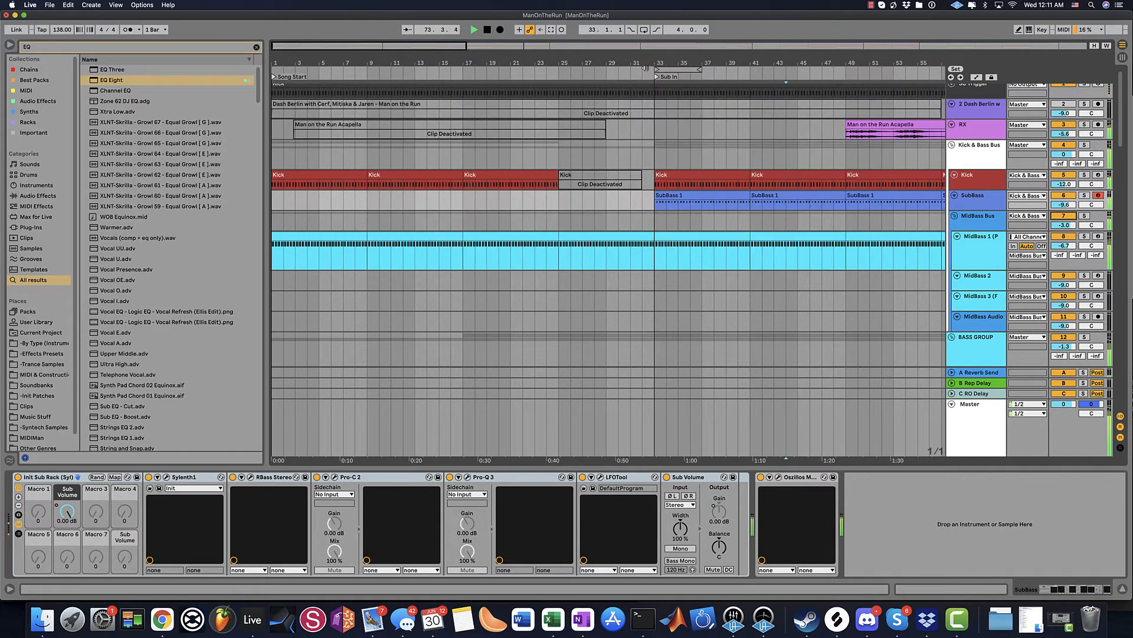
- Review the arrangement through the breakdown and play it from bar 122, just before the kick returns
scroll(611, 241, "right", 15)
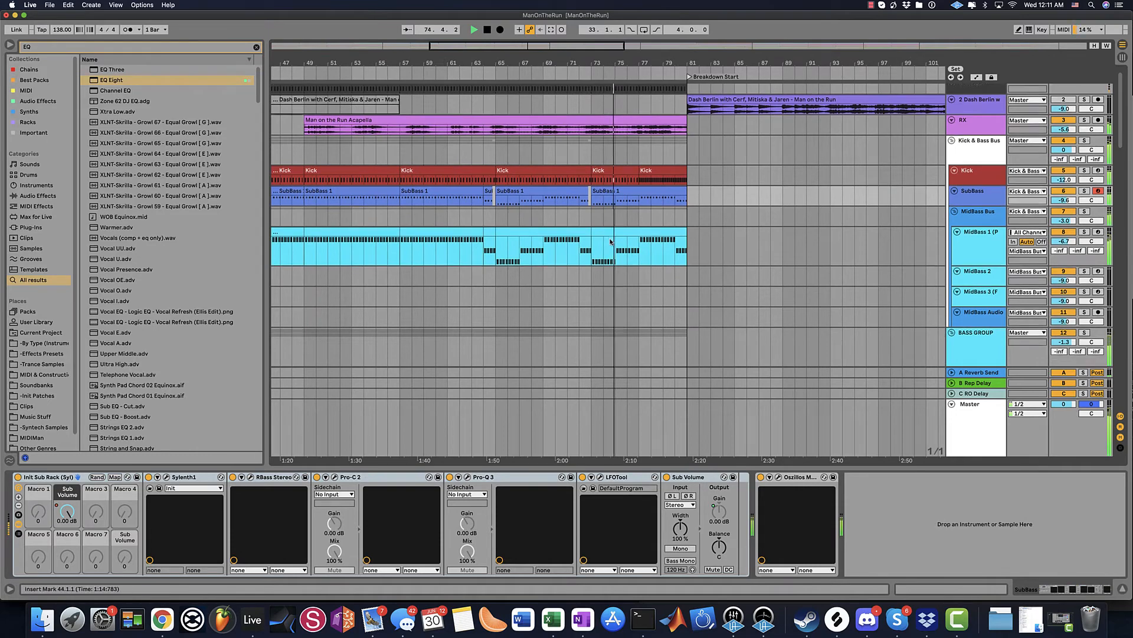
scroll(609, 241, "down", 6)
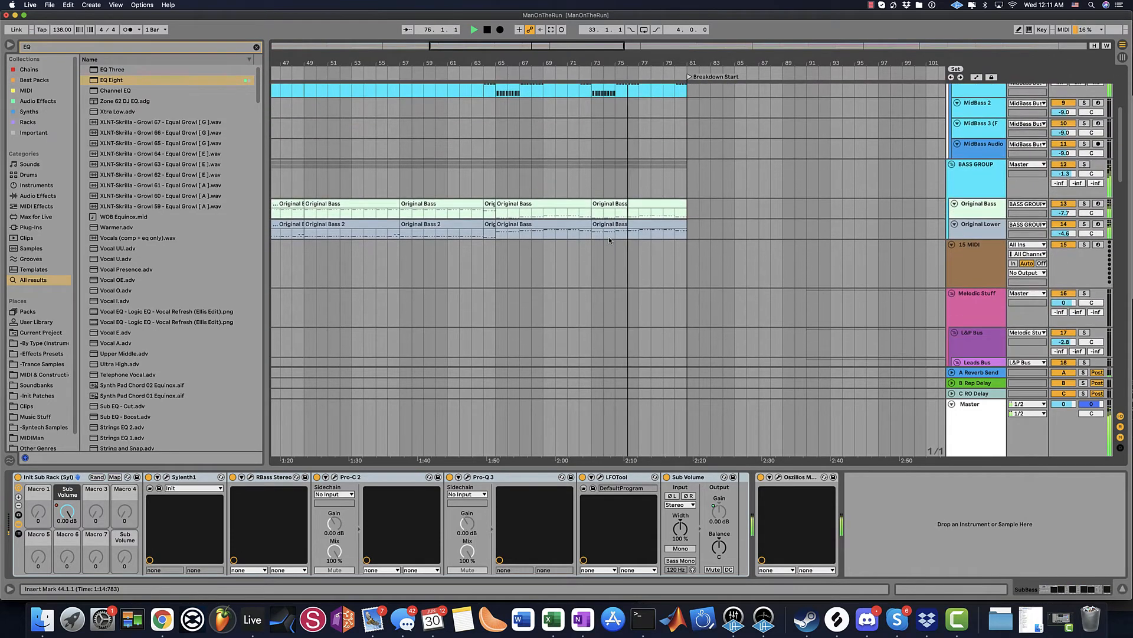
scroll(608, 236, "up", 6)
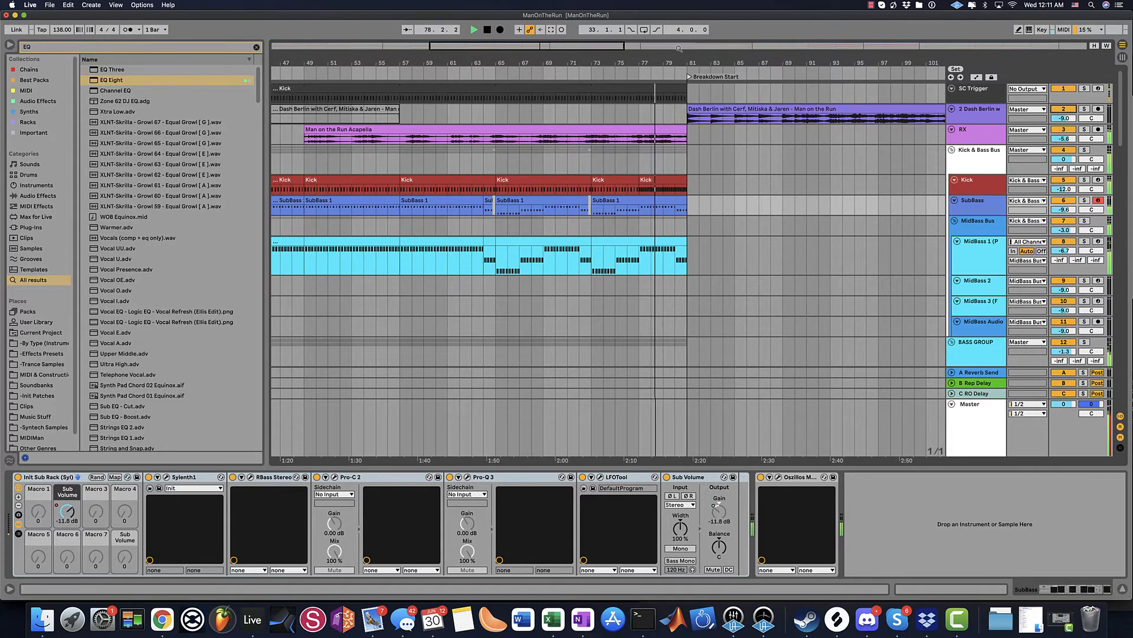
left_click_drag(679, 48, 477, 61)
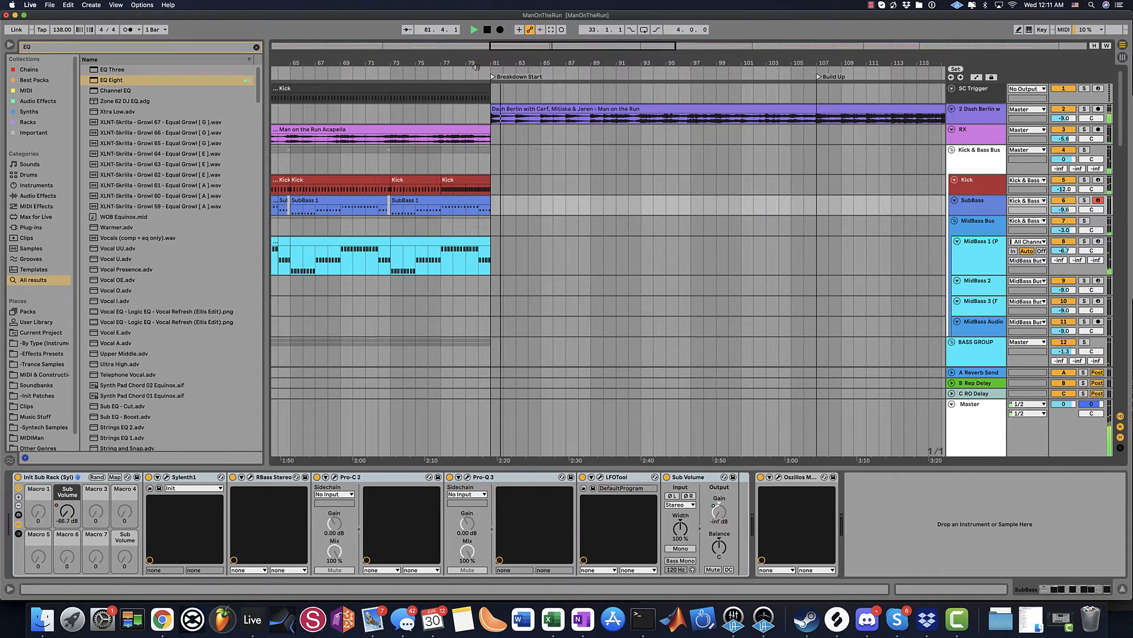
left_click_drag(634, 65, 448, 63)
left_click(805, 140)
key("space")
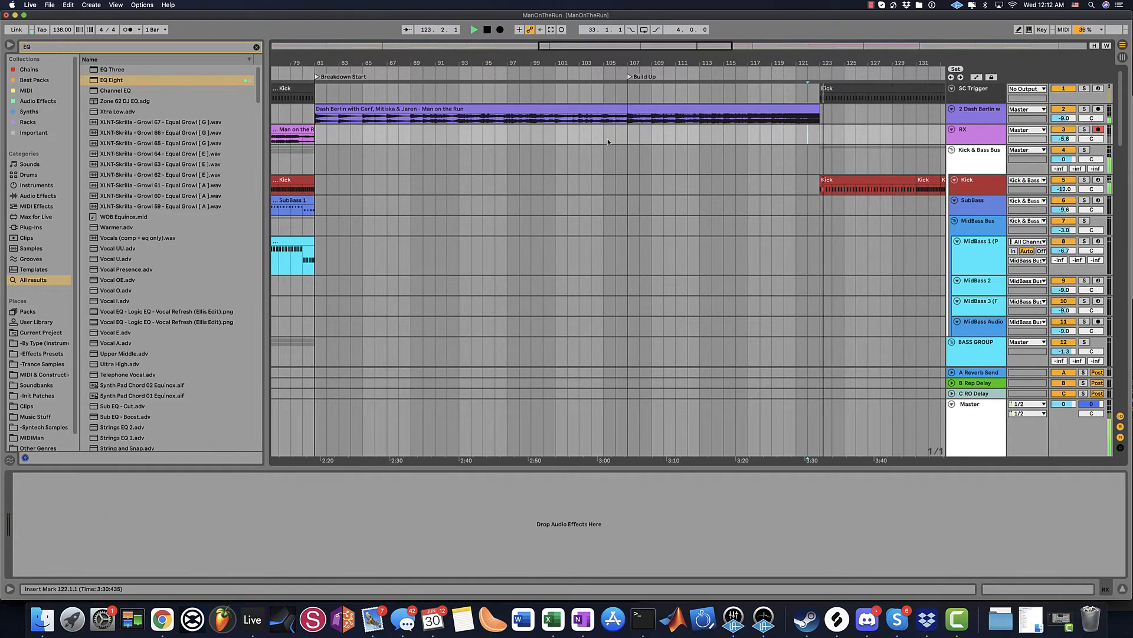
- Copy the MidBass 1 clip from the Drop to bar 123 and duplicate it to fill the gap up to the Drop
mouse_move(597, 61)
left_mouse_down()
mouse_move(590, 17)
mouse_move(597, 44)
left_mouse_up()
left_click_drag(827, 240, 715, 242)
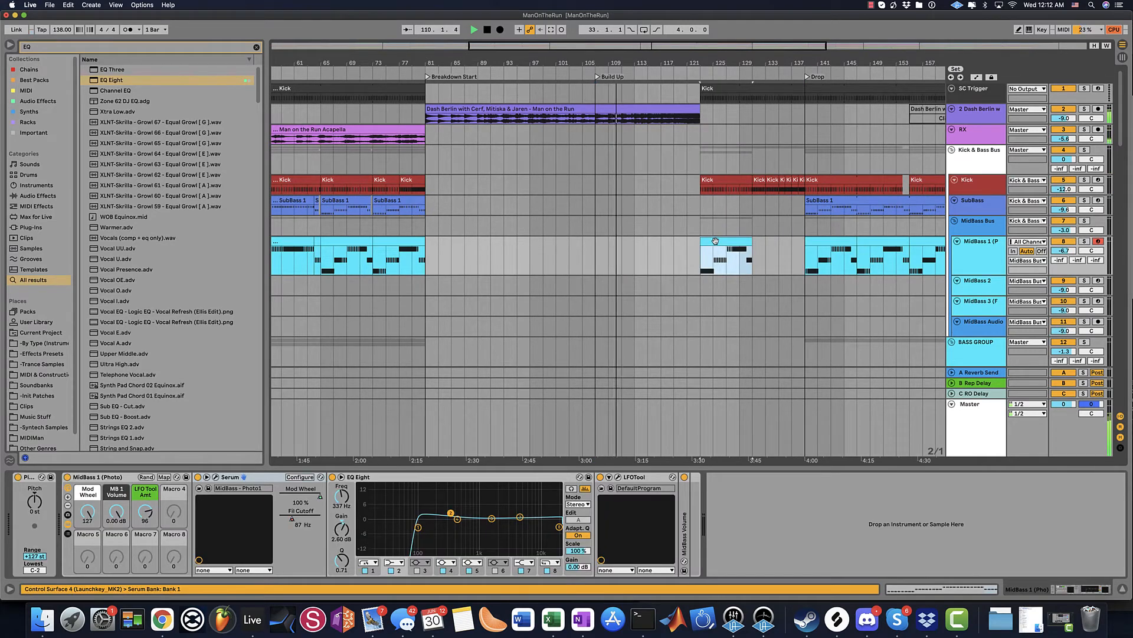
key("super+d")
left_click(732, 225)
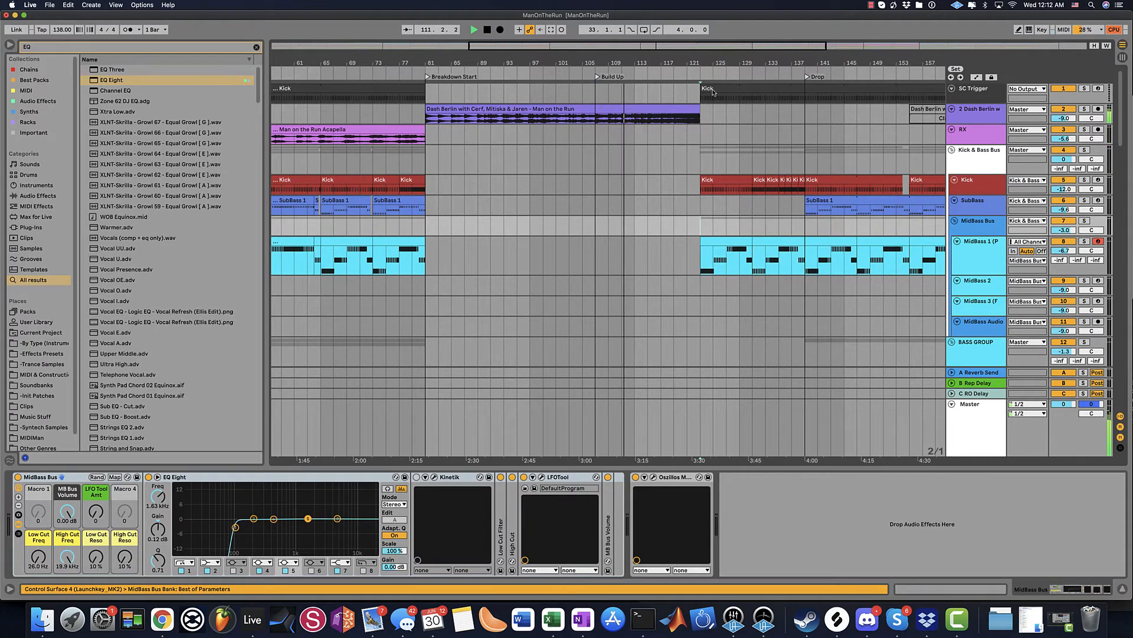
left_click_drag(712, 65, 506, 97)
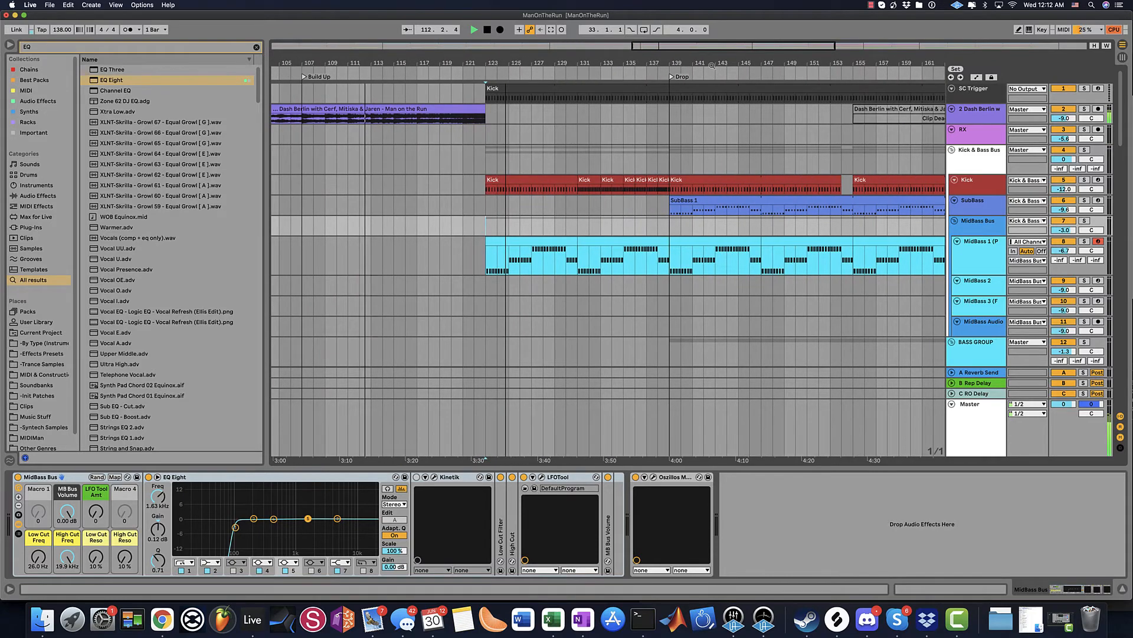
- Delete the two MidBass 1 clips between bar 123 and the Drop
left_click_drag(711, 65, 712, 57)
left_click(547, 241)
key("Delete")
left_click(590, 243)
key("Delete")
- Copy the Original Bass clip from the Drop to bar 123 and fill the track up to the Drop
scroll(638, 242, "down", 4)
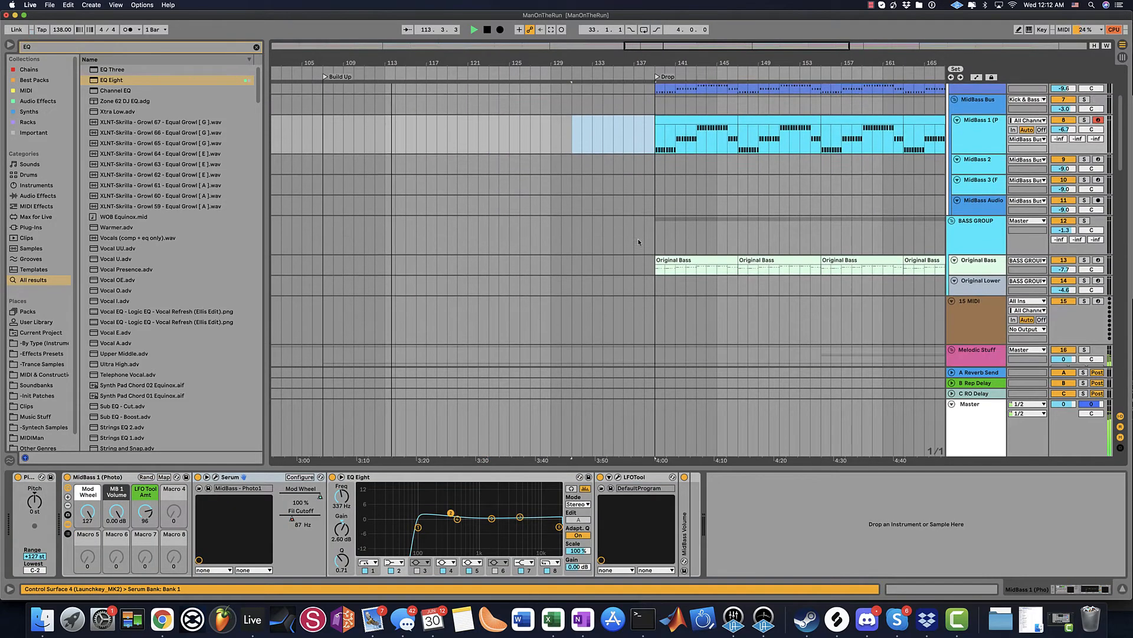
scroll(638, 242, "down", 1)
mouse_move(702, 244)
left_mouse_down()
mouse_move(521, 244)
mouse_move(533, 247)
left_mouse_up()
- Add a locator named "Synths Open" at bar 123
right_click(487, 79)
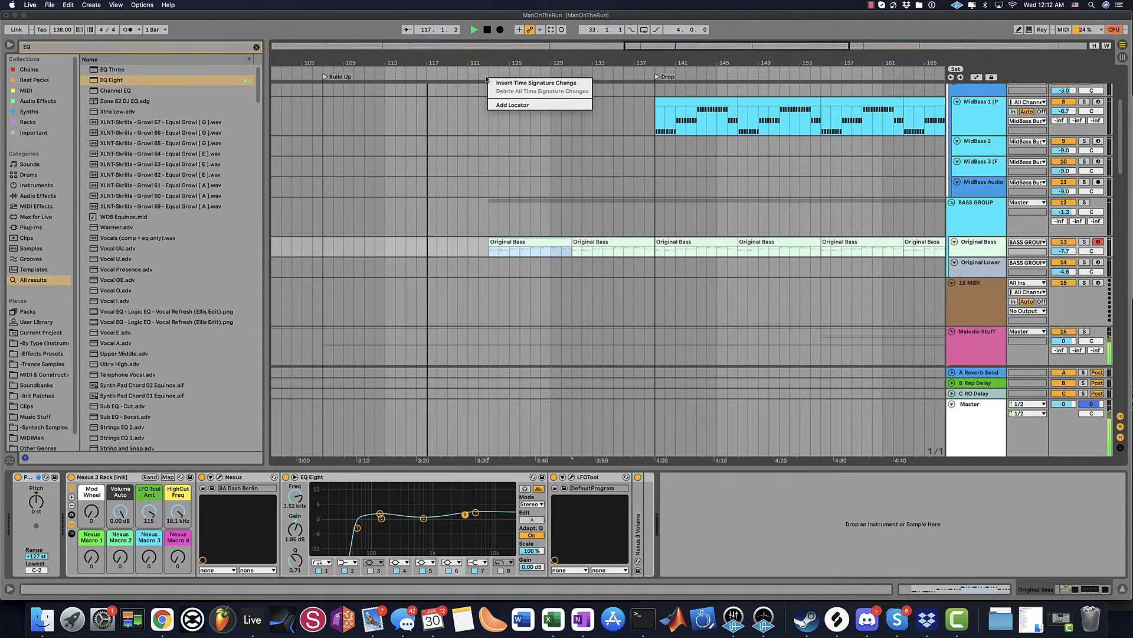
left_click(500, 105)
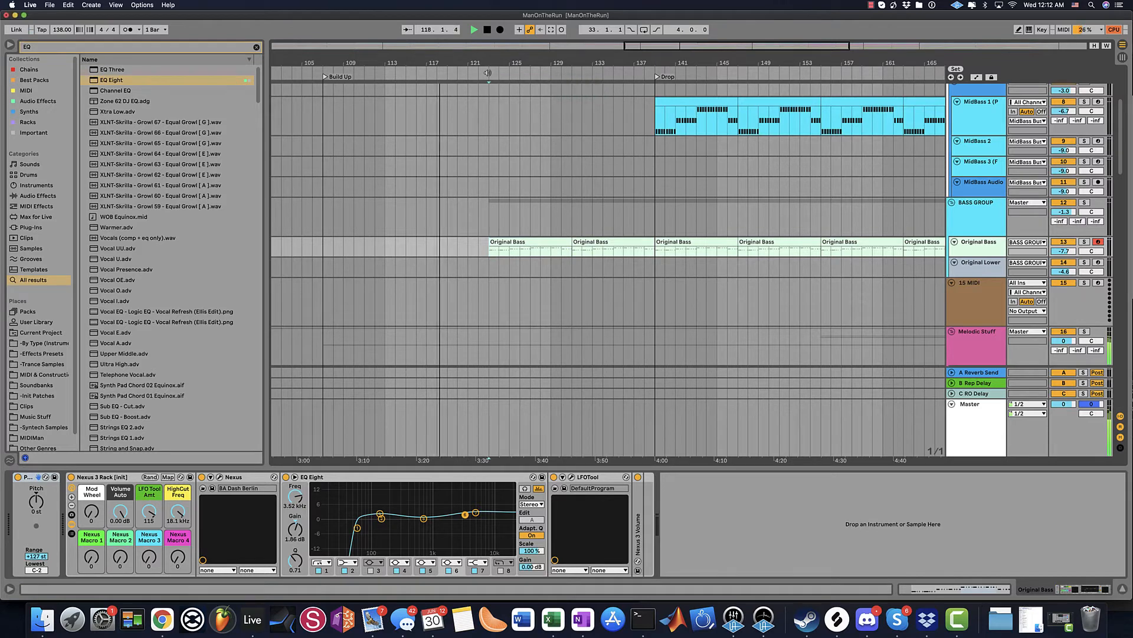
right_click(488, 77)
left_click(497, 97)
type("Sy")
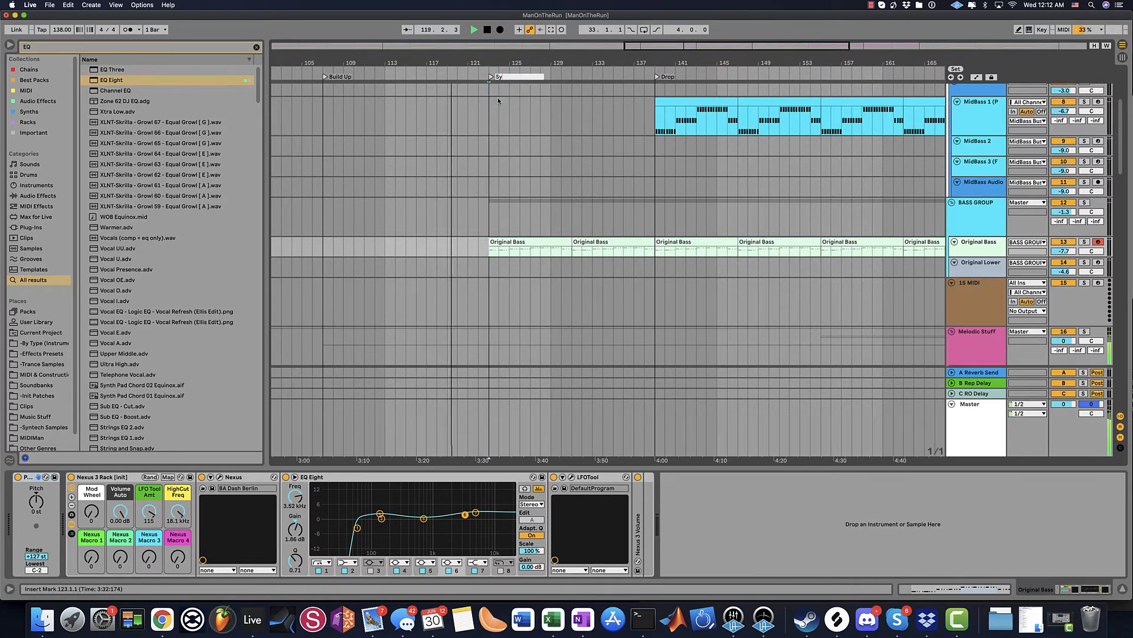
type("nths Open")
key("Return")
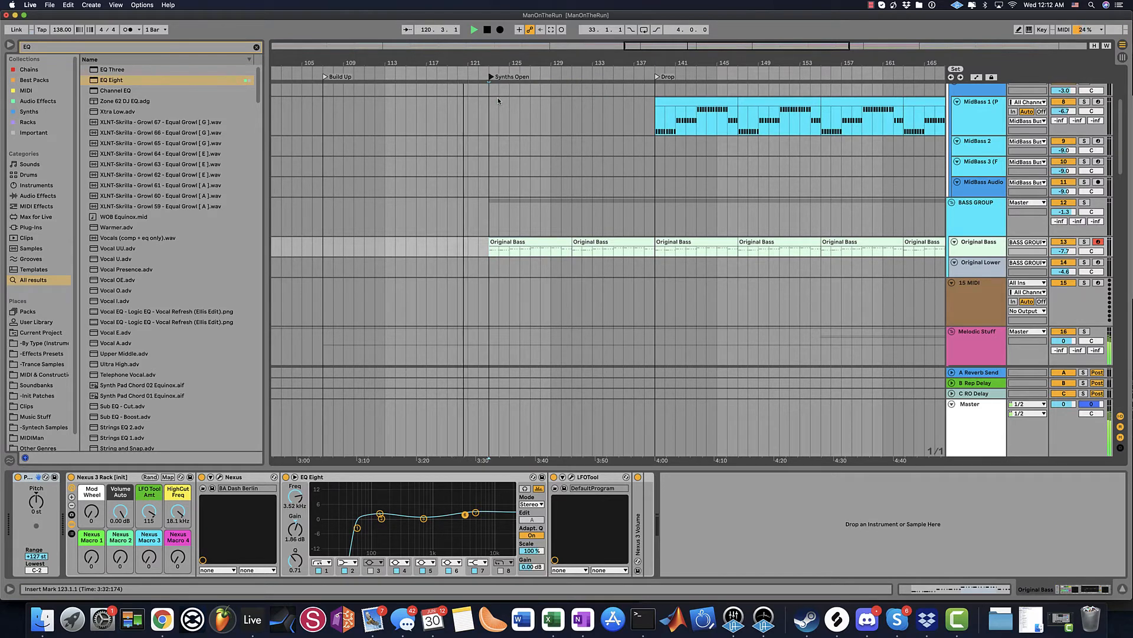
- Copy the 16x4 (CH) clip on Snare Roll 1 from bar 131 to bar 115, ending at the Synths Open locator
scroll(539, 163, "down", 15)
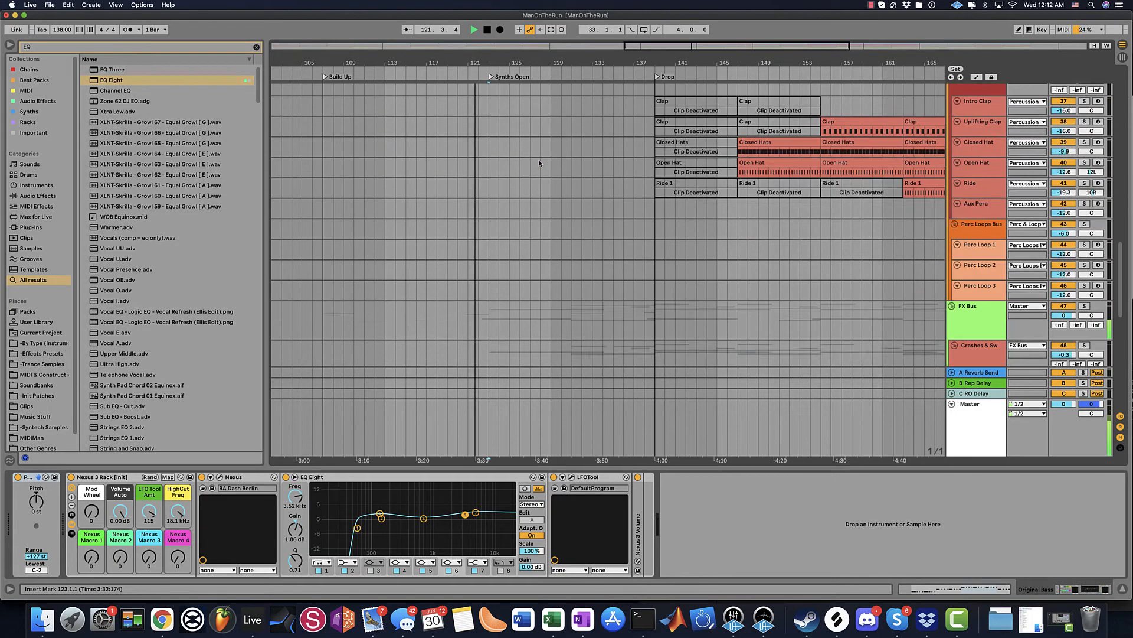
scroll(539, 163, "down", 10)
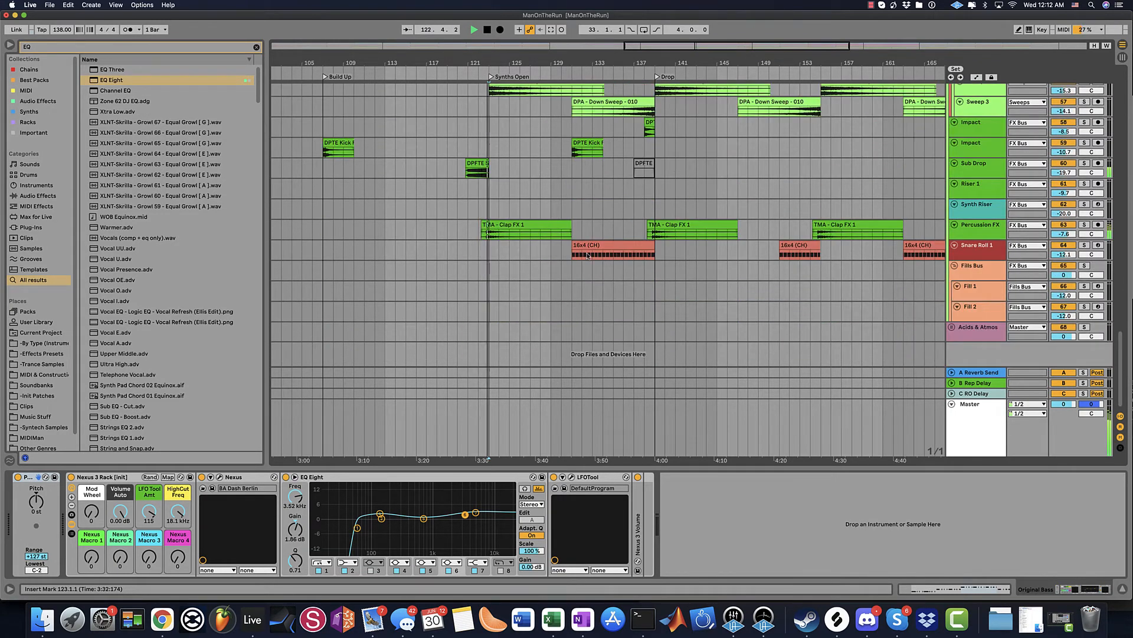
left_click_drag(588, 255, 425, 243)
- Copy the MidBass 1 clip from the Drop to bar 123 and duplicate it once up to the Drop
scroll(497, 211, "up", 15)
scroll(497, 210, "up", 15)
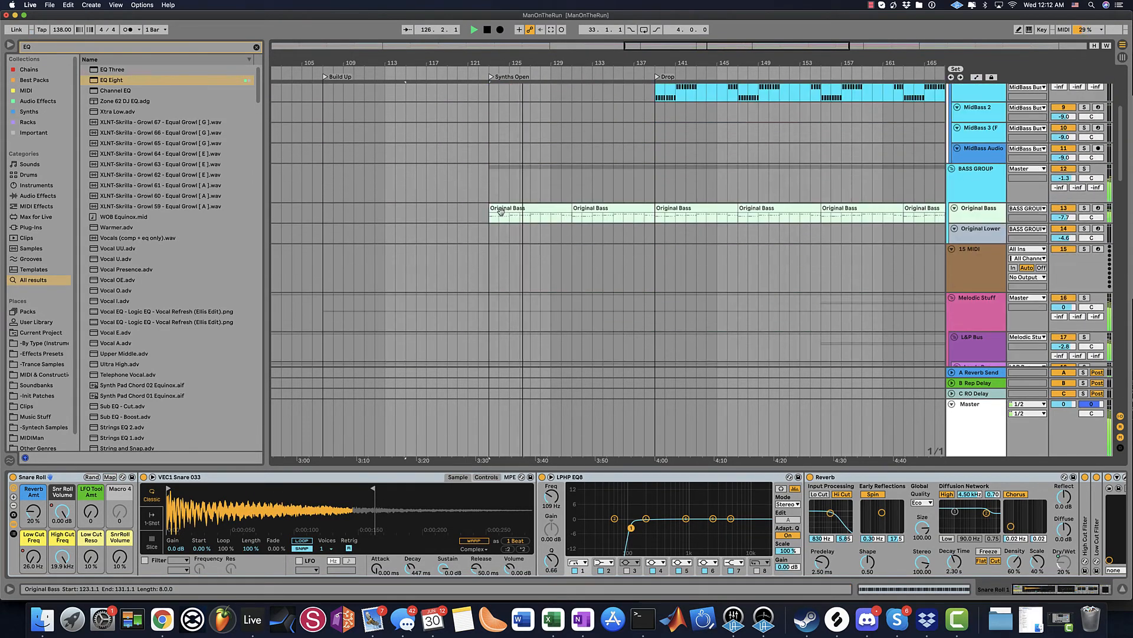
scroll(589, 207, "up", 5)
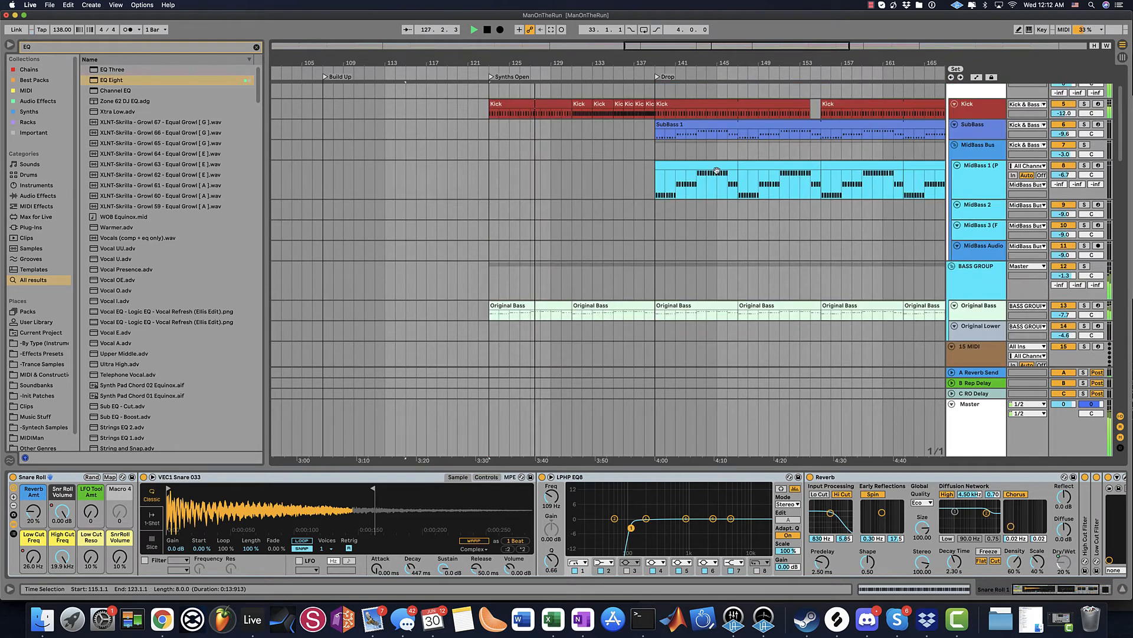
left_click_drag(716, 169, 541, 164)
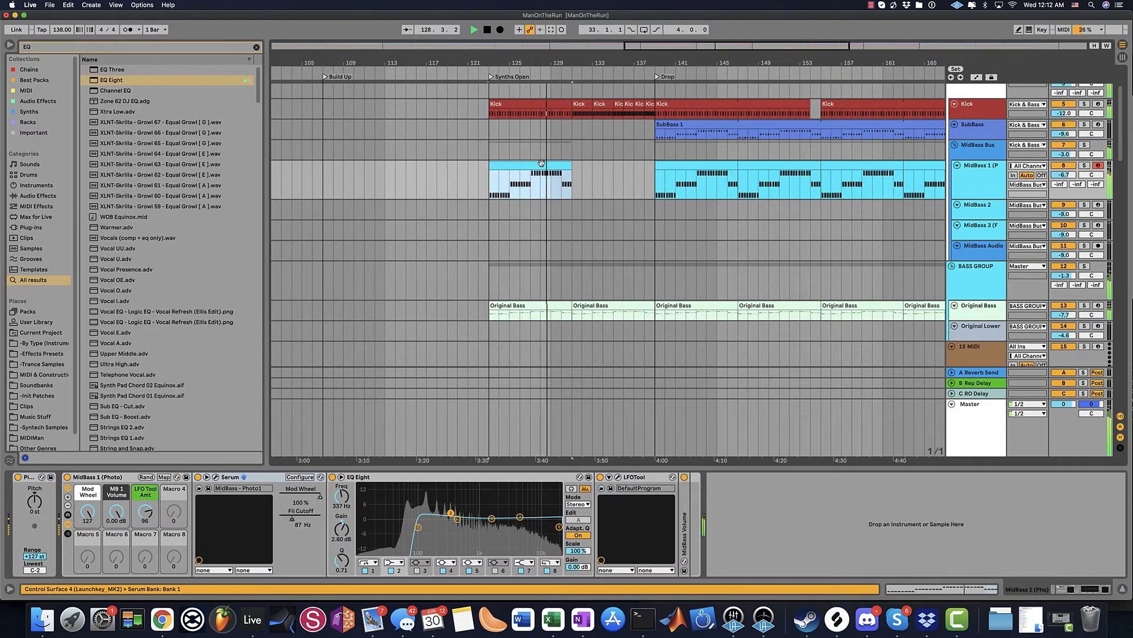
key("super+d")
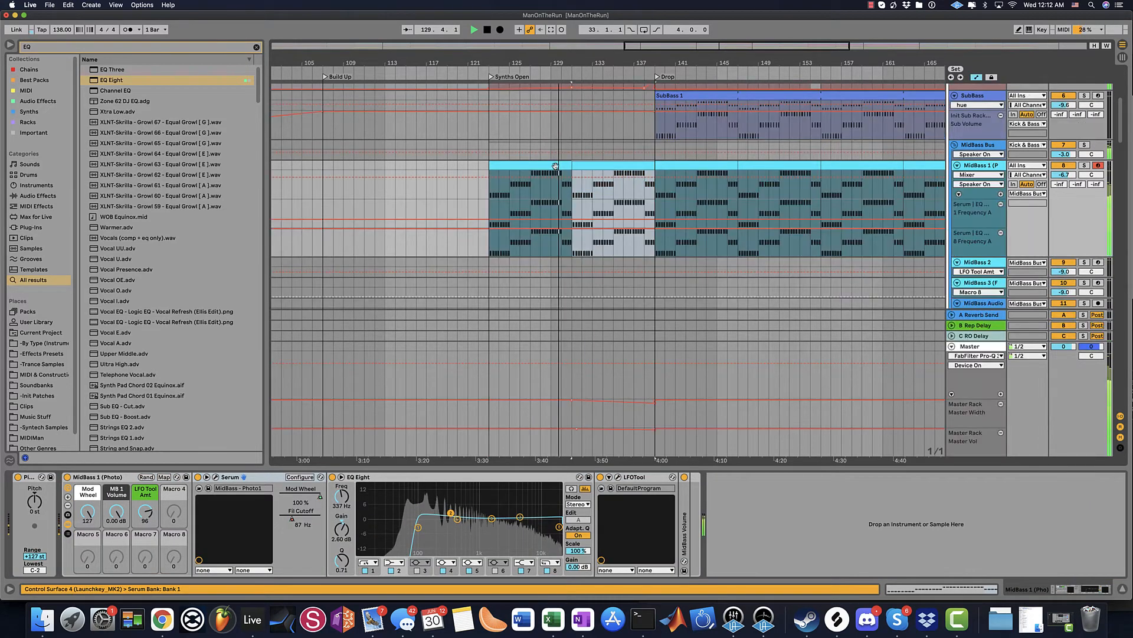
- Automate MidBass 1's EQ Eight 8 Frequency A to dip at bar 131 and rise back towards the Drop
key("a")
left_click(551, 229)
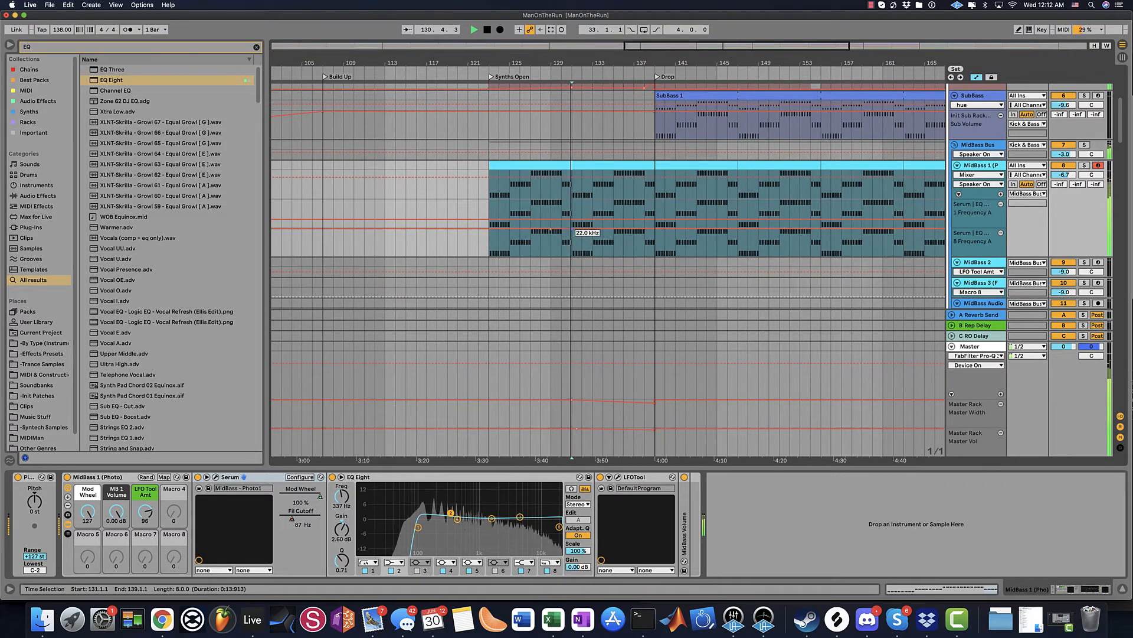
left_click_drag(571, 229, 571, 242)
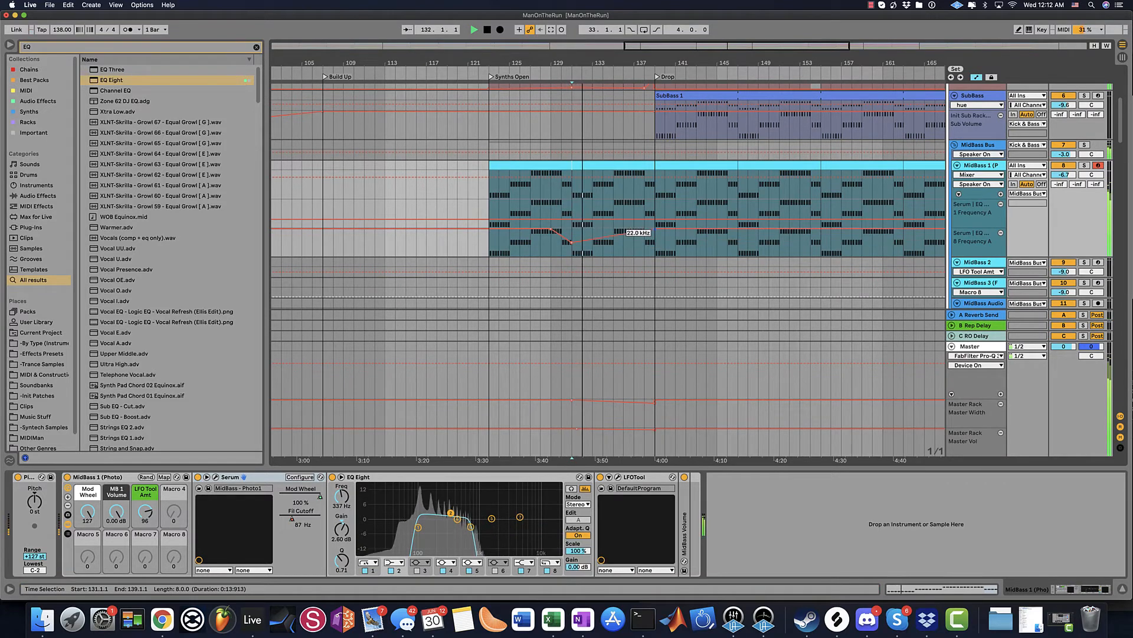
left_click_drag(655, 242, 627, 235)
- Review the effects, melodic and bass tracks around the Drop during playback
scroll(628, 224, "down", 5)
scroll(628, 224, "down", 15)
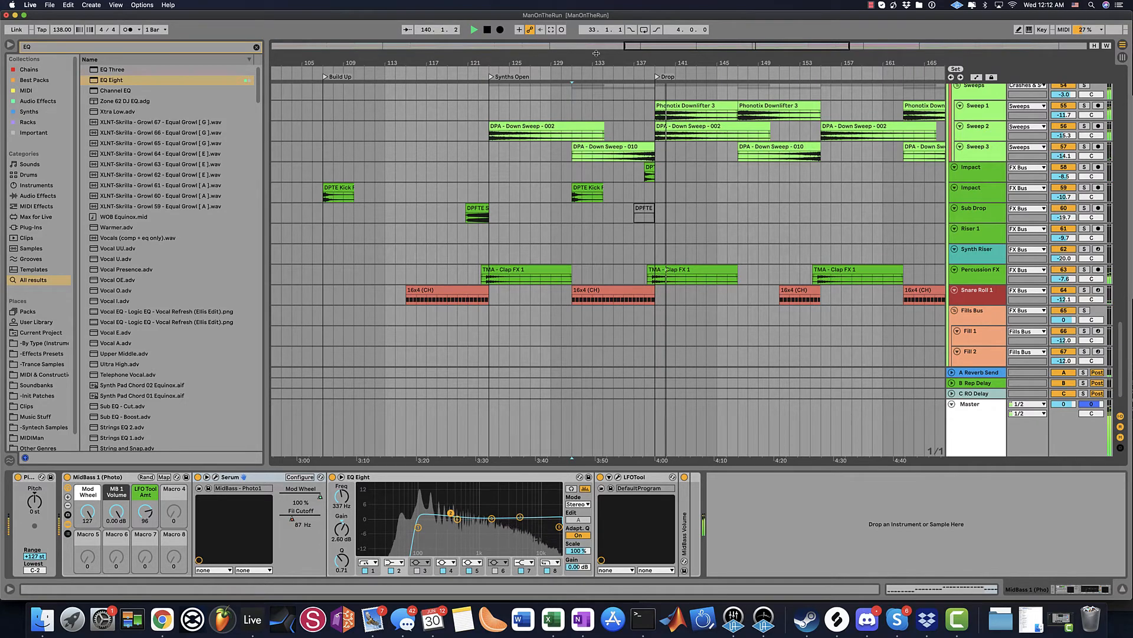
scroll(759, 206, "up", 15)
scroll(759, 211, "up", 10)
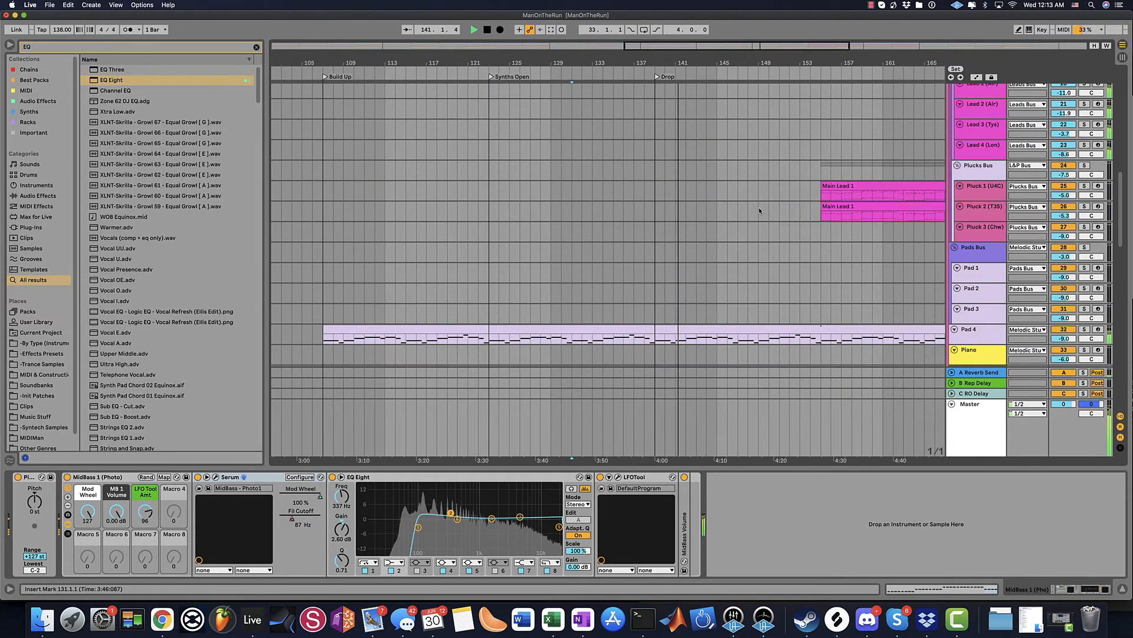
scroll(756, 207, "up", 8)
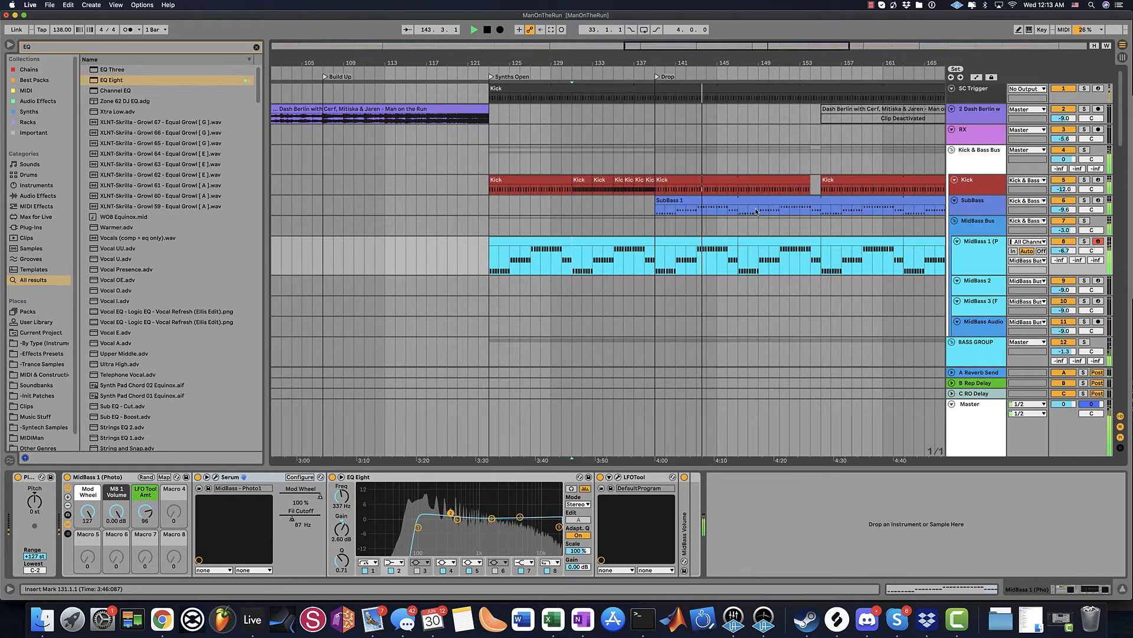
scroll(756, 210, "down", 5)
scroll(756, 208, "up", 3)
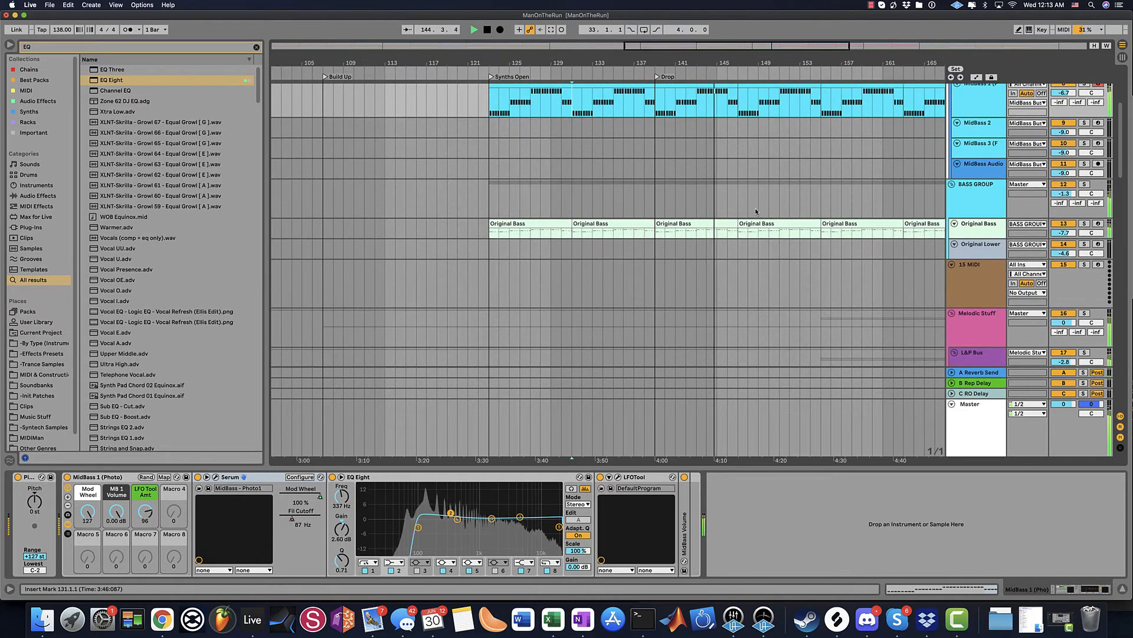
scroll(756, 208, "up", 4)
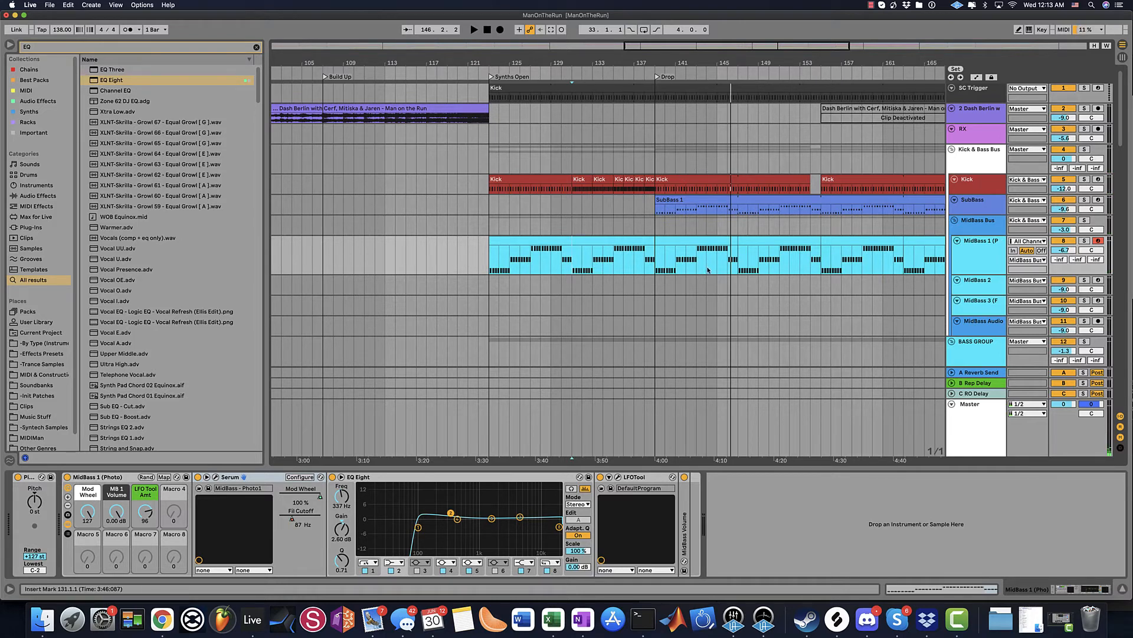
- Set the playback start to the Drop at bar 139 and show the Leads Bus device chain
left_click(654, 246)
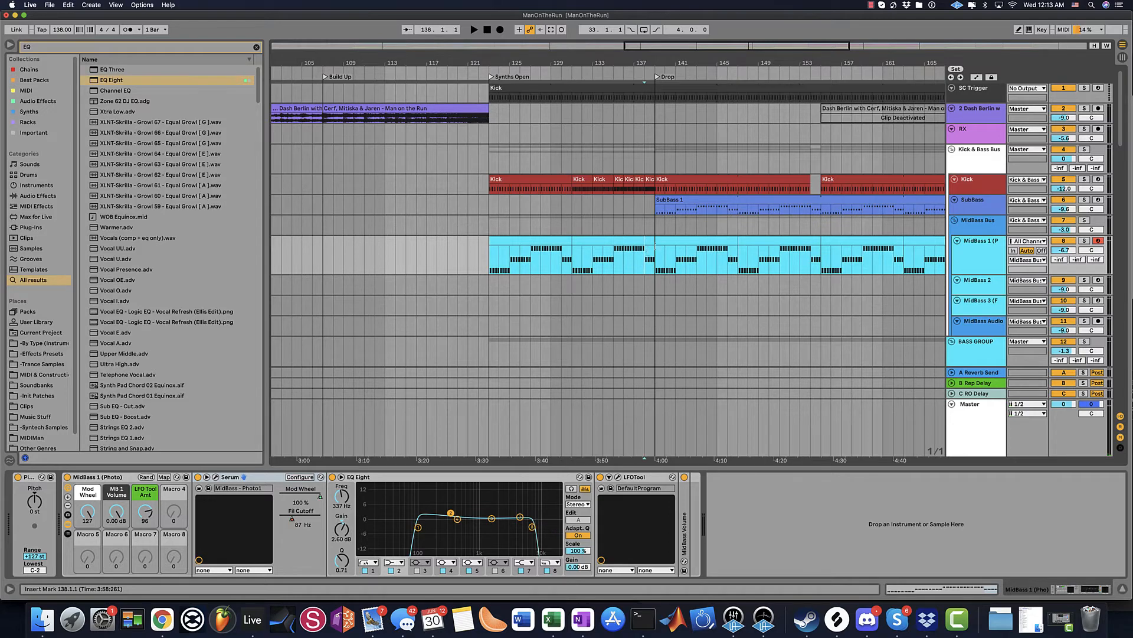
scroll(678, 259, "down", 10)
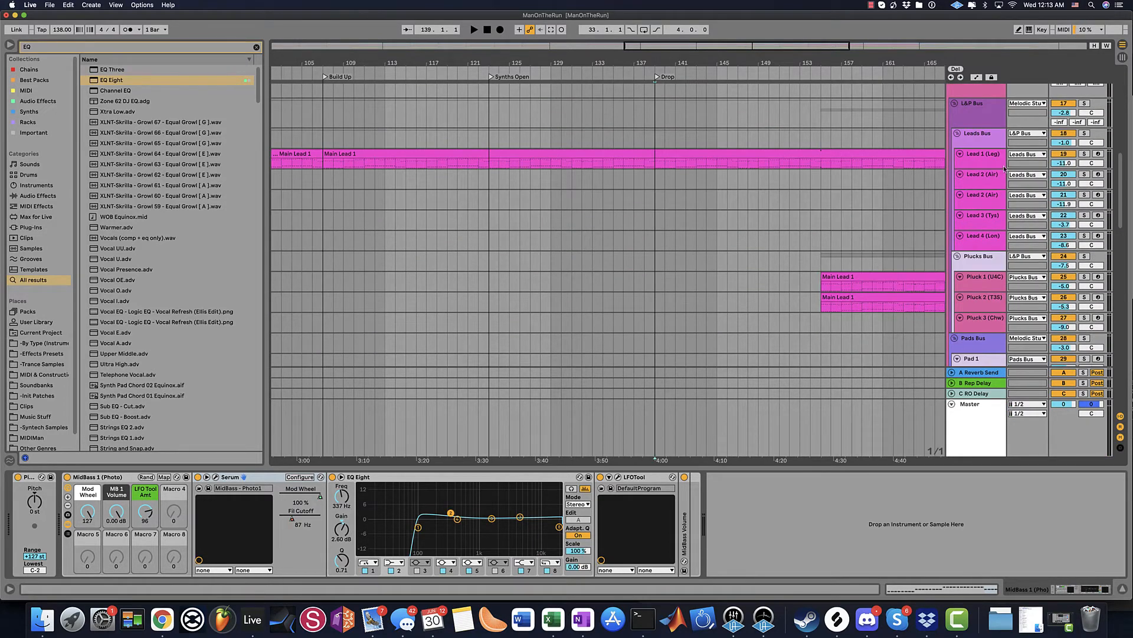
left_click(985, 146)
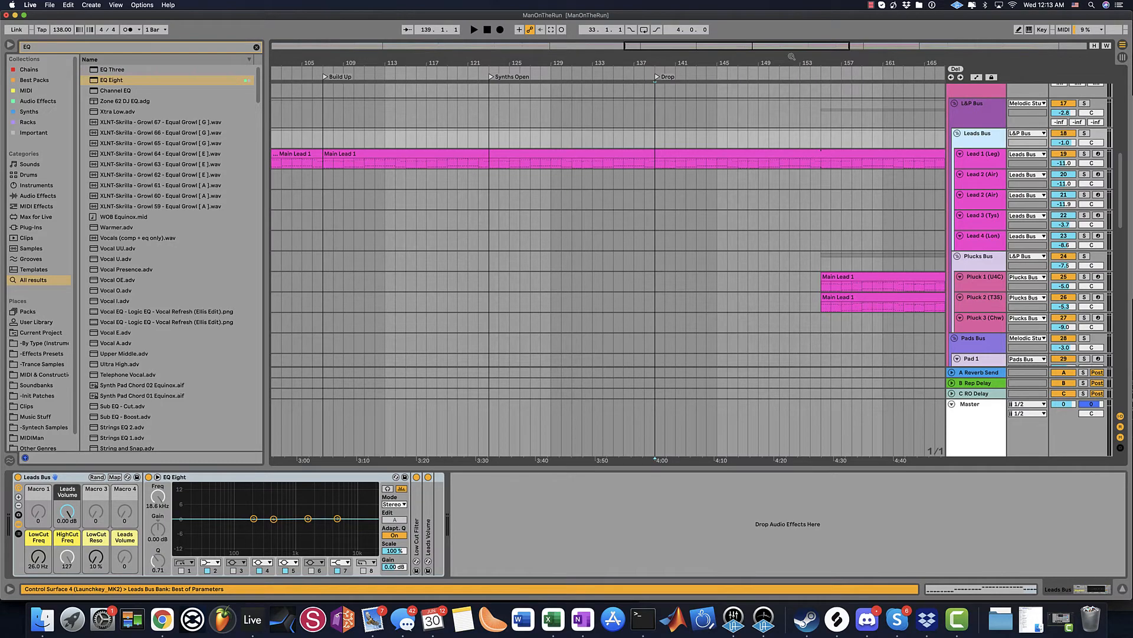
- Select the L&P Bus group track and look through its full device chain
left_click_drag(791, 56, 643, 56)
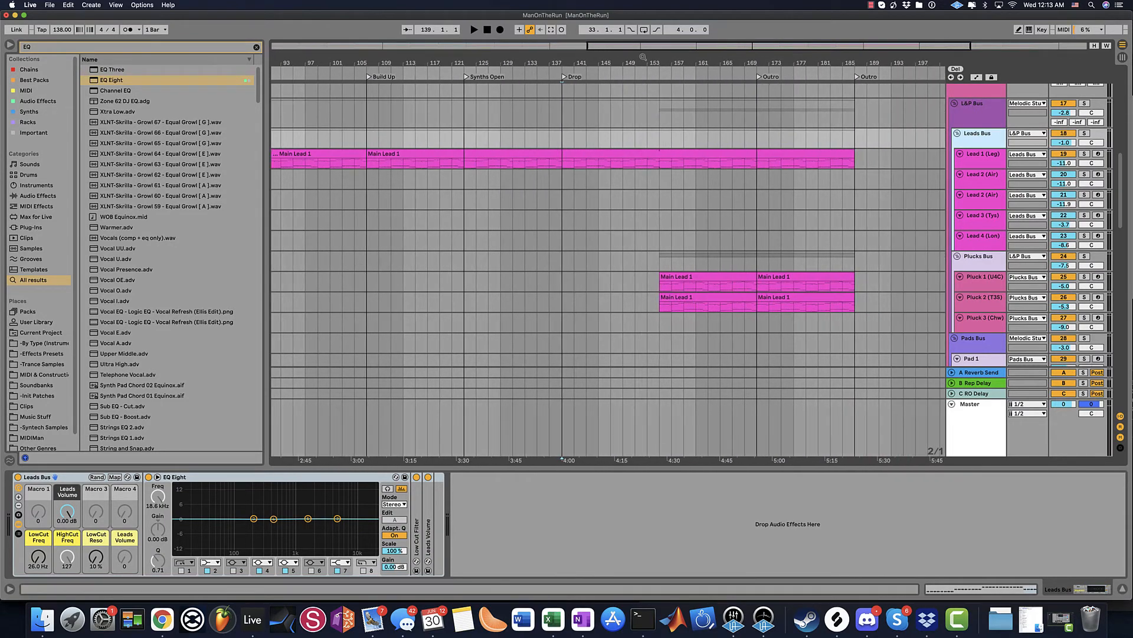
left_click(973, 163)
left_click(981, 121)
left_click(984, 140)
left_click(982, 125)
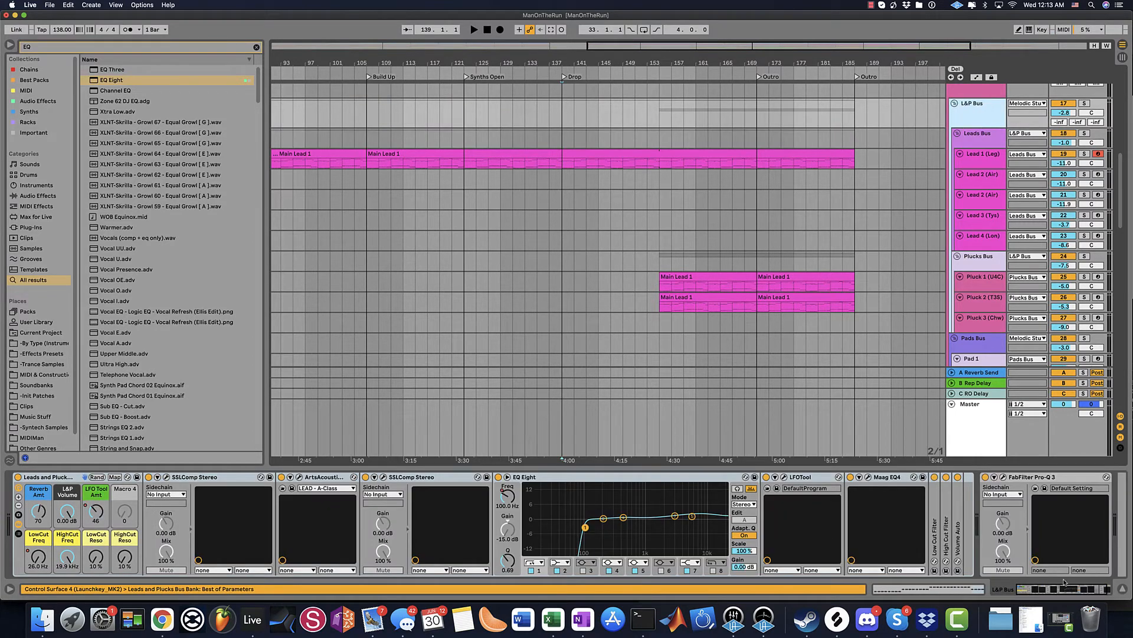
left_click_drag(1050, 585, 1078, 582)
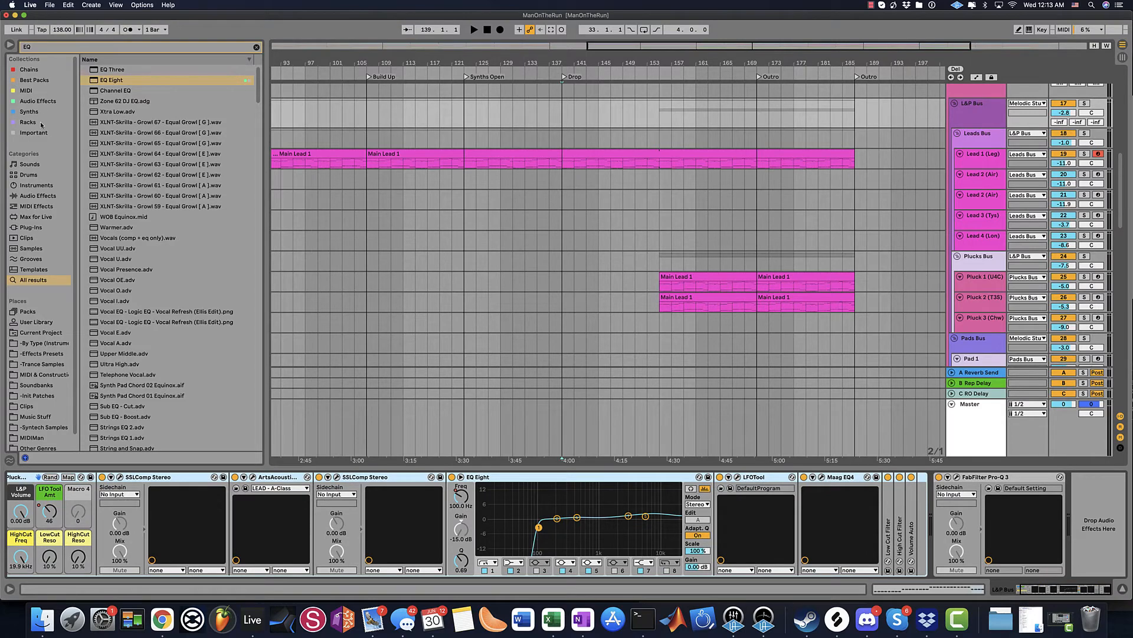
- Limit the EQ browser search to plug-ins and play the arrangement from the Drop marker at bar 139
left_click(31, 227)
scroll(532, 179, "up", 10)
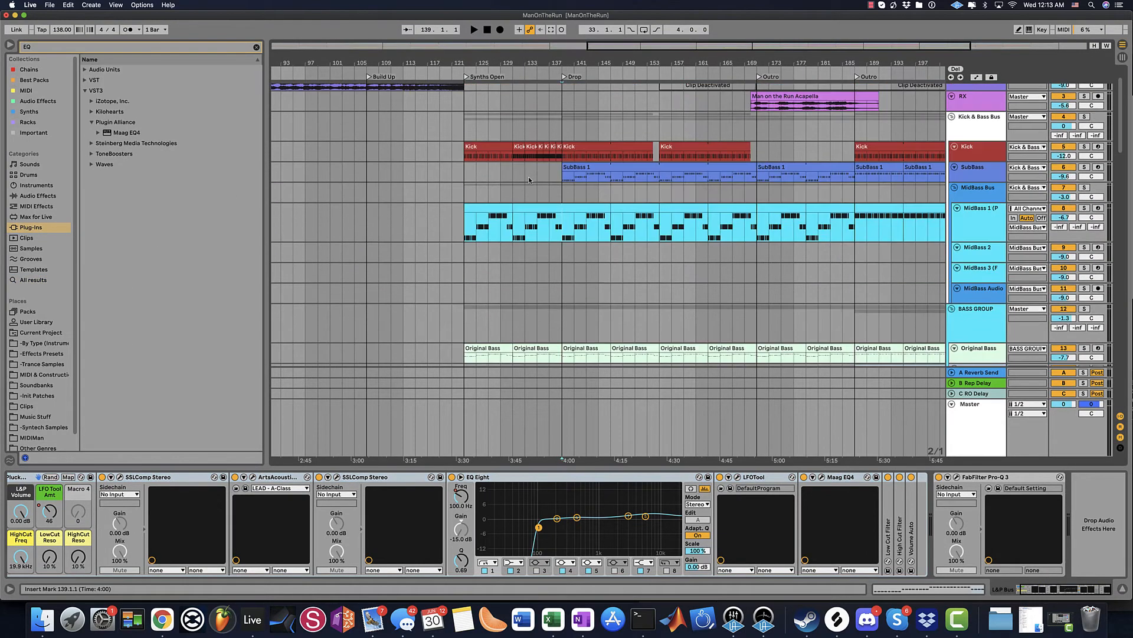
left_click(563, 225)
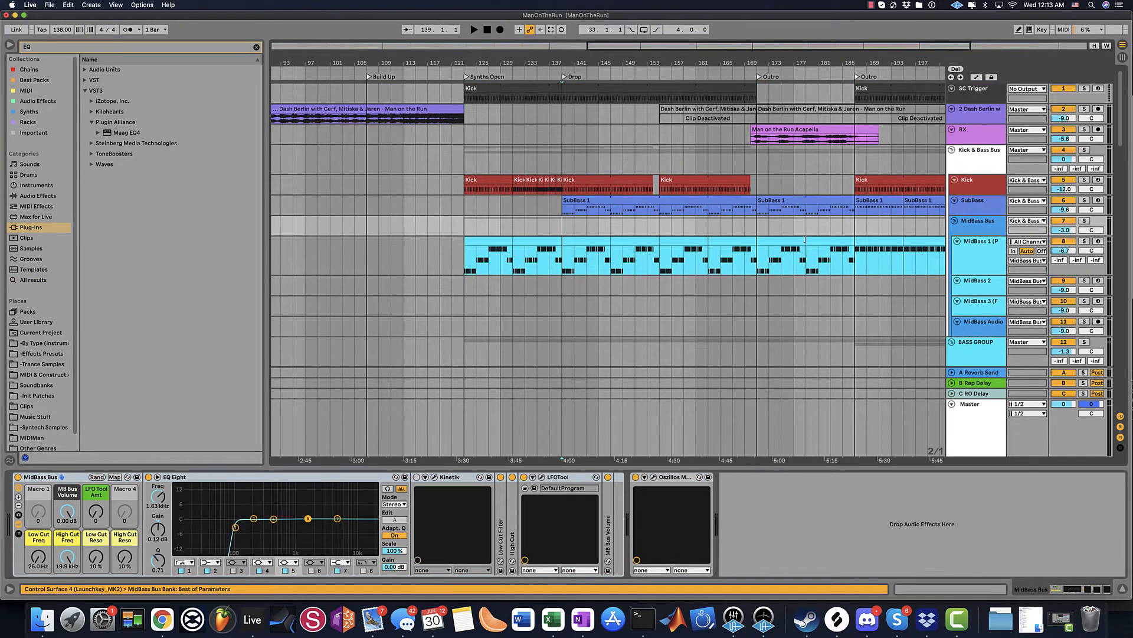
scroll(977, 248, "down", 5)
scroll(598, 258, "up", 2)
scroll(598, 258, "down", 6)
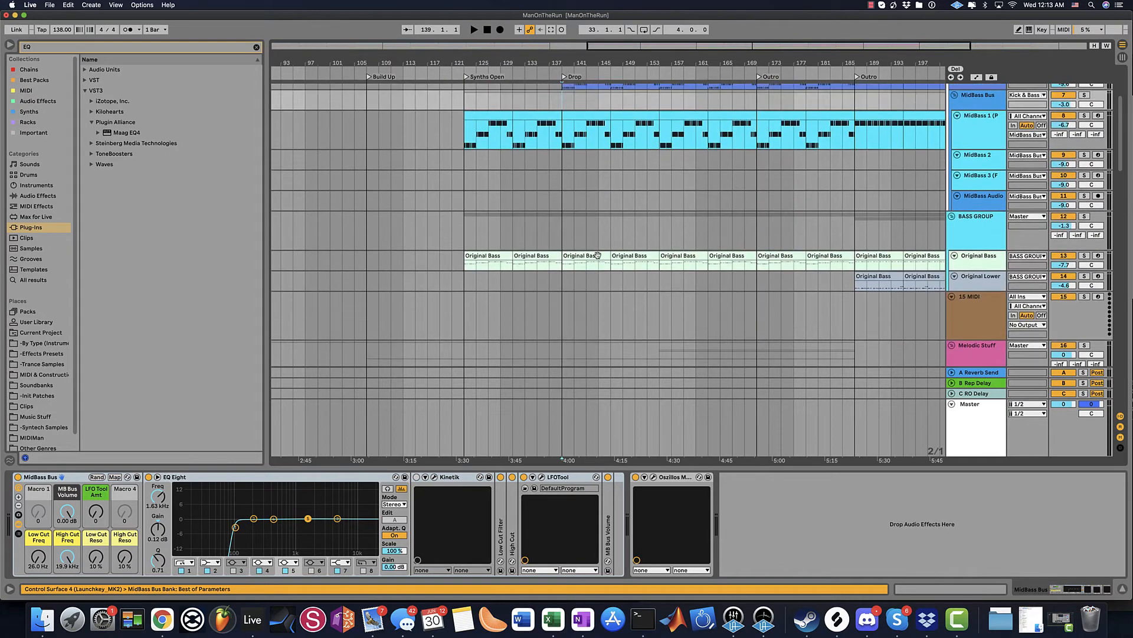
key("space")
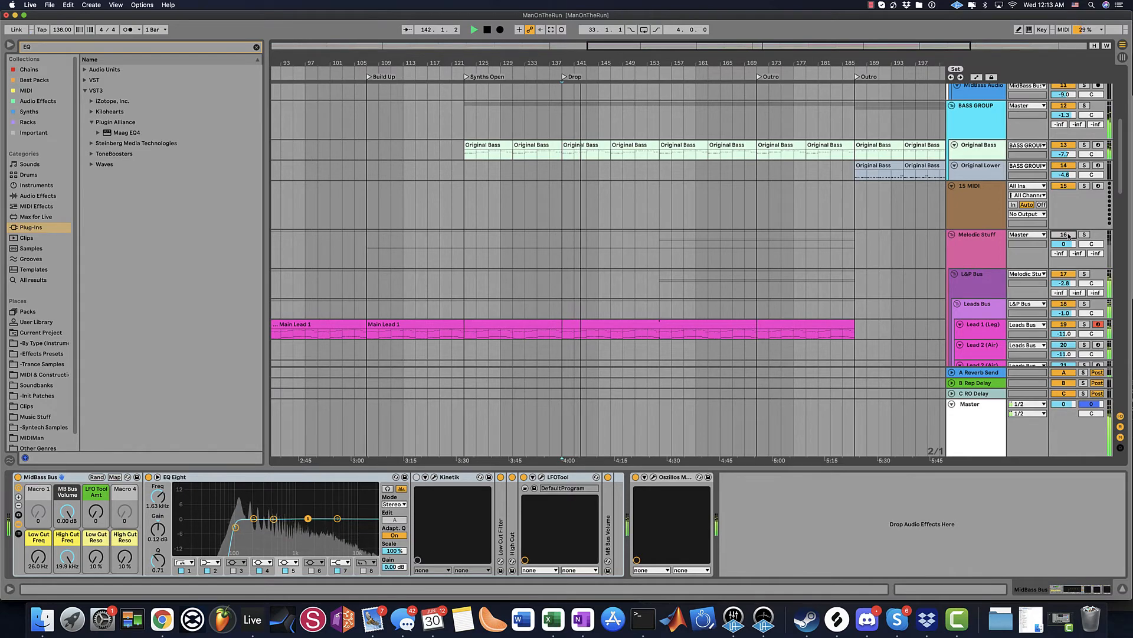
- Examine the bass, lead, pluck, pad and percussion tracks while the Drop plays
scroll(655, 289, "down", 15)
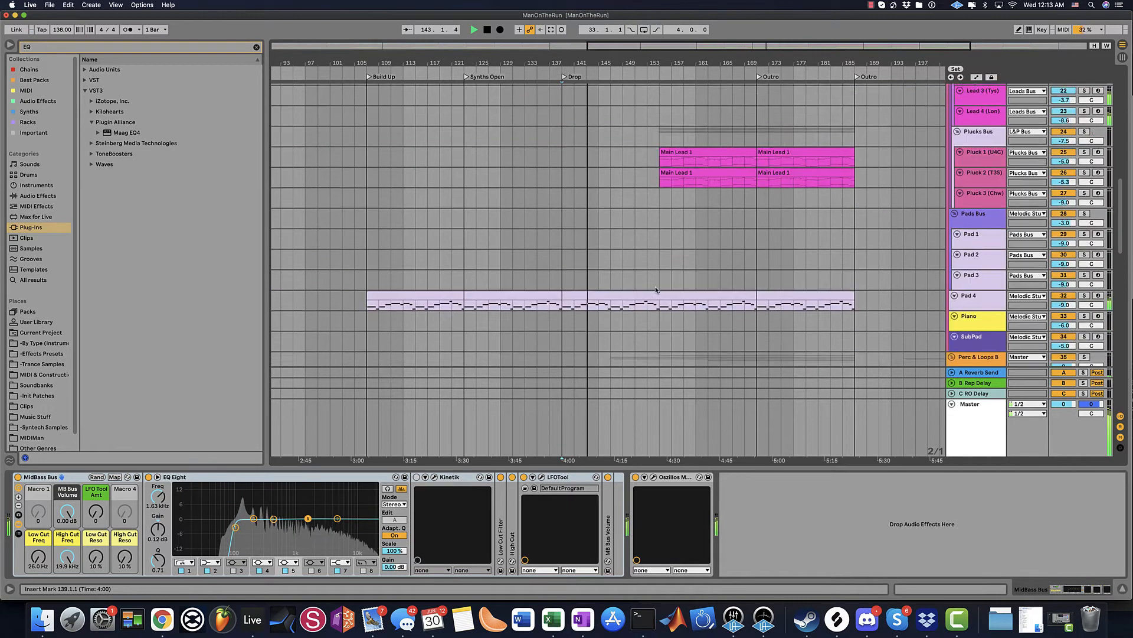
scroll(655, 289, "up", 12)
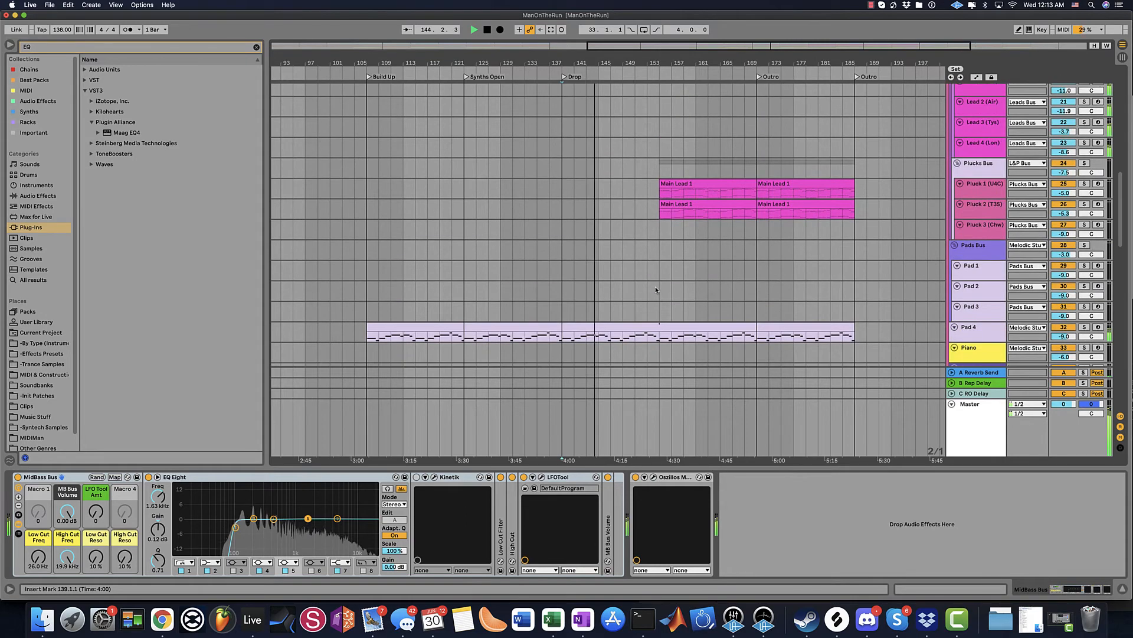
scroll(655, 290, "up", 15)
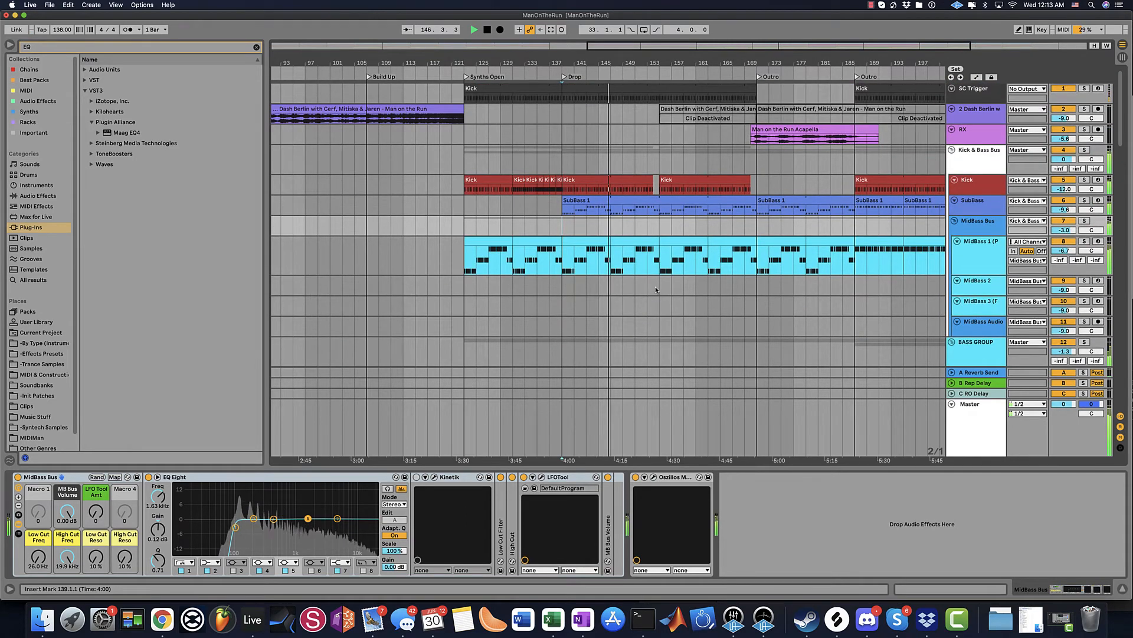
scroll(655, 289, "down", 15)
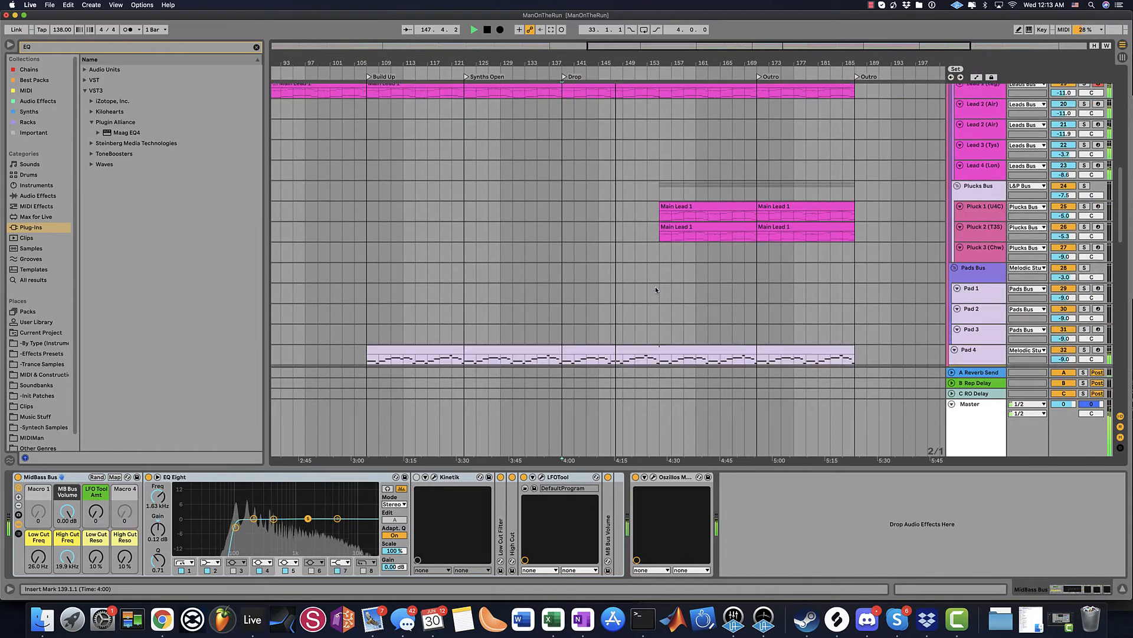
scroll(656, 290, "down", 5)
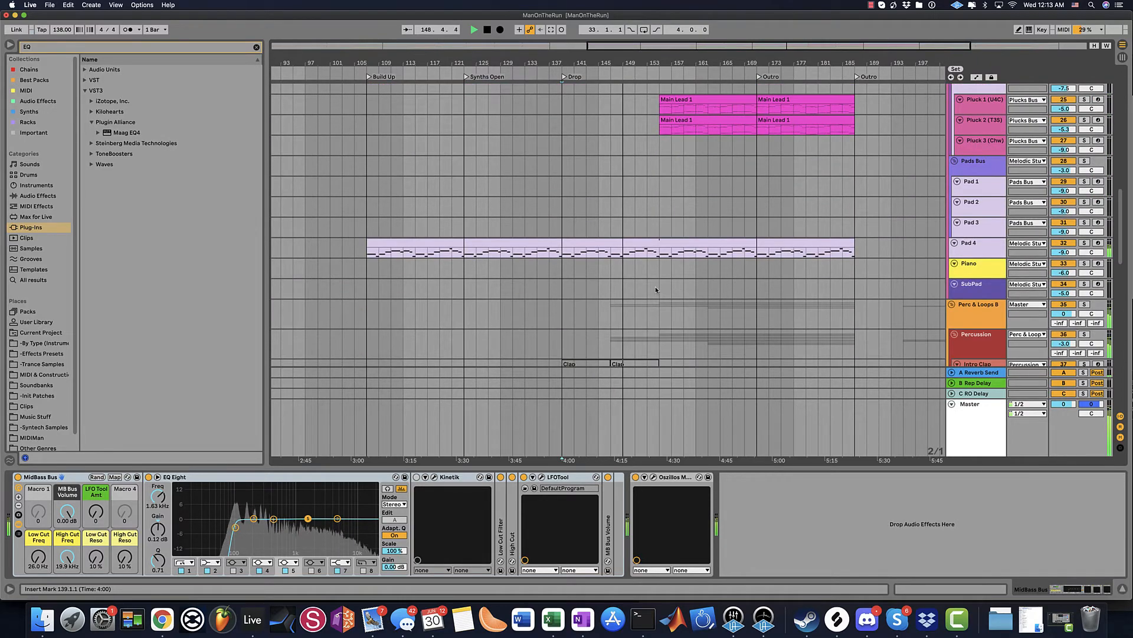
scroll(656, 287, "down", 7)
scroll(665, 277, "up", 10)
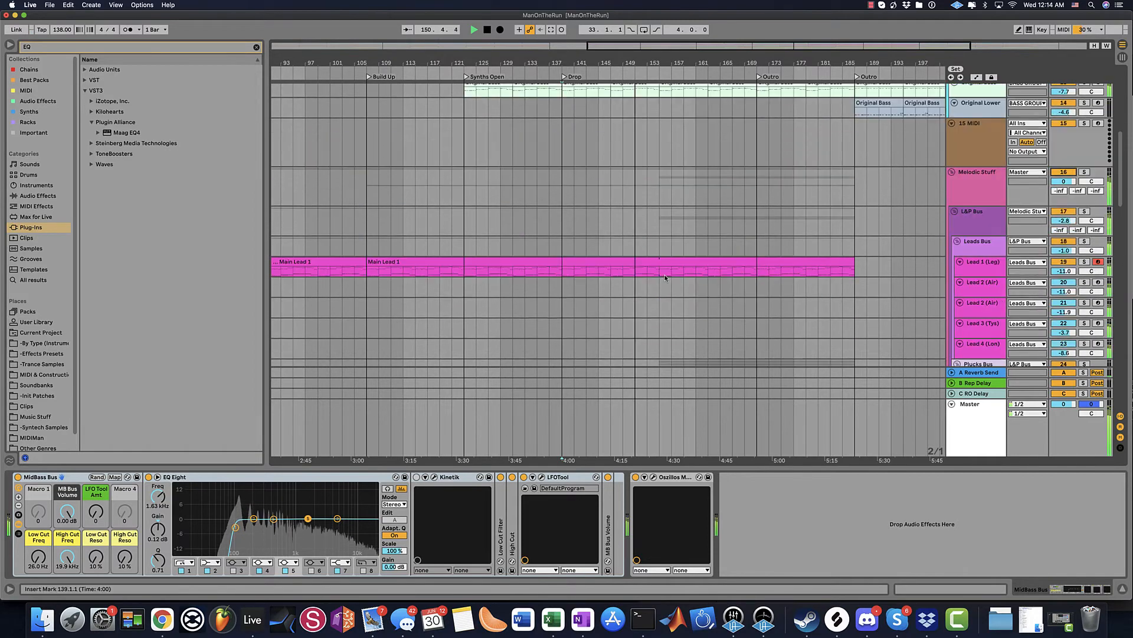
- Select the L&P Bus again and inspect its devices and the surrounding tracks during playback
left_click(962, 246)
left_click(996, 222)
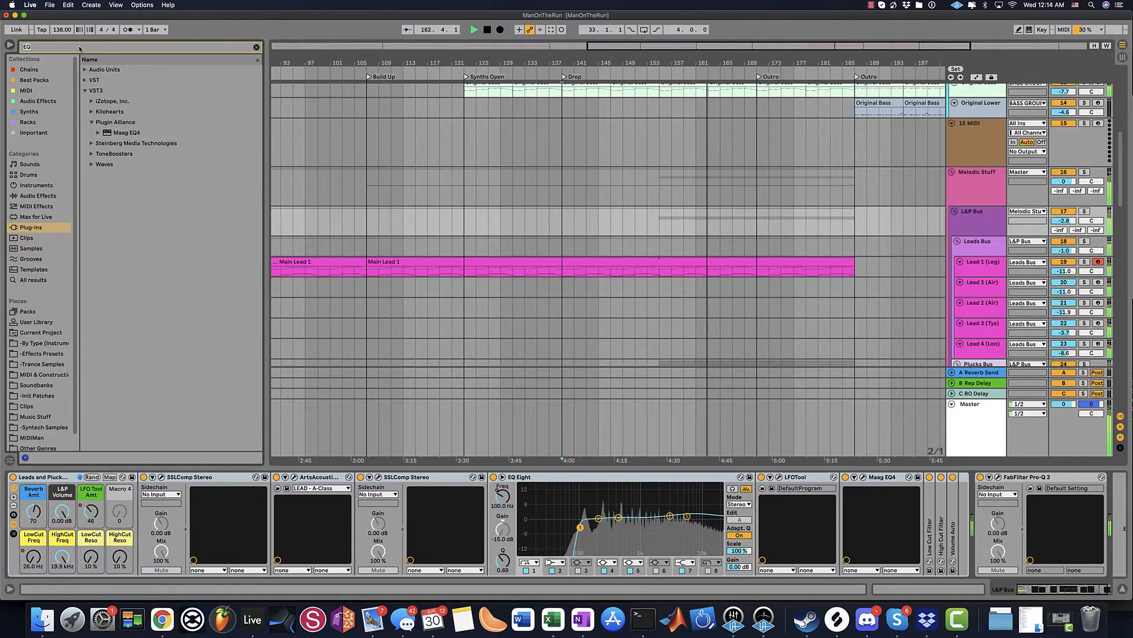
scroll(291, 228, "down", 5)
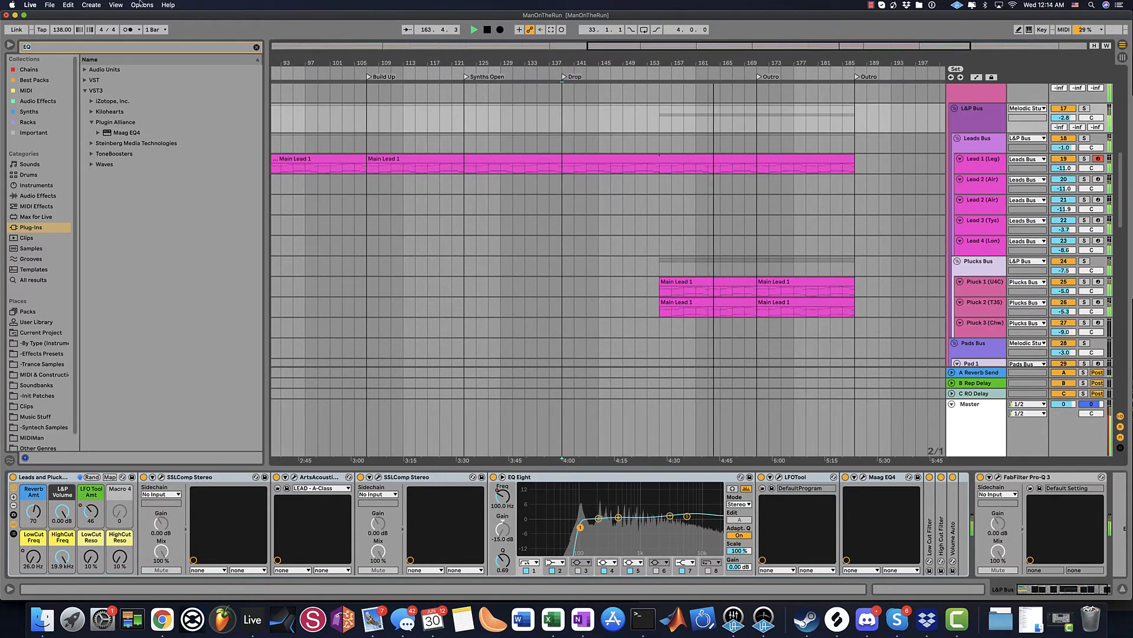
scroll(757, 228, "up", 15)
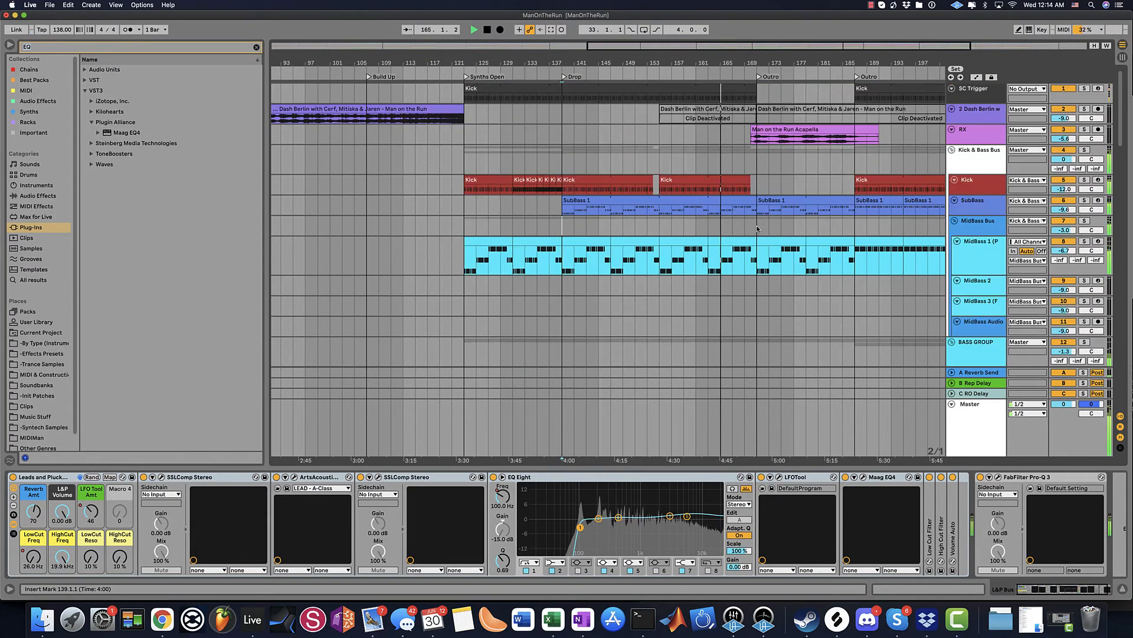
- Show the automation lanes and examine those of the kick, sub bass and mid bass tracks leading into the first Outro marker
key("a")
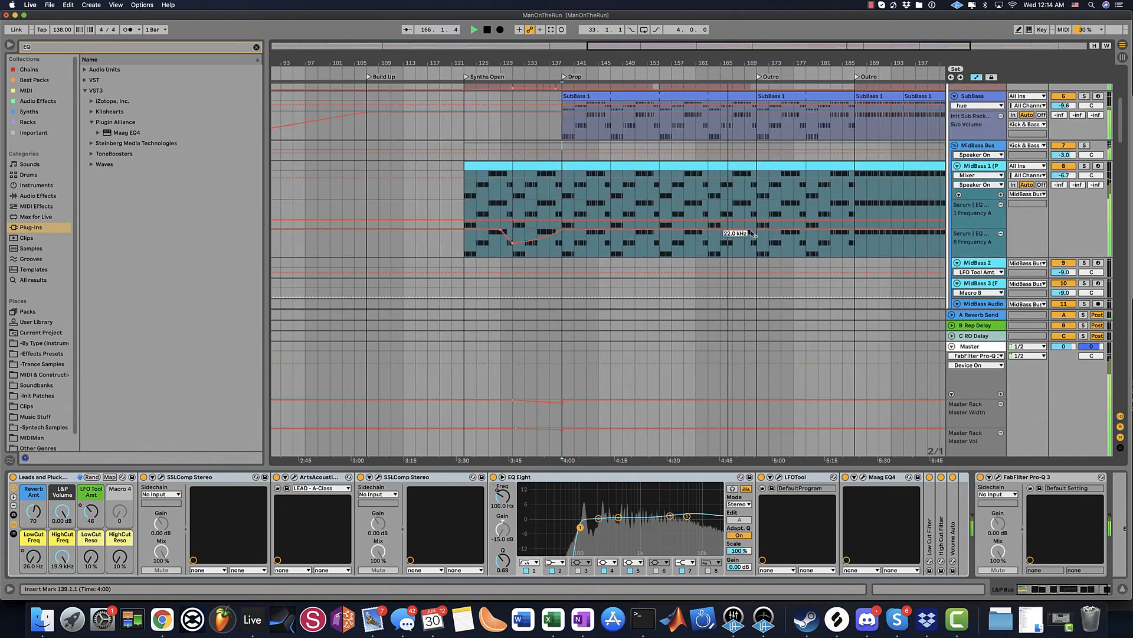
left_click_drag(747, 62, 750, 94)
scroll(757, 244, "up", 5)
scroll(757, 244, "down", 2)
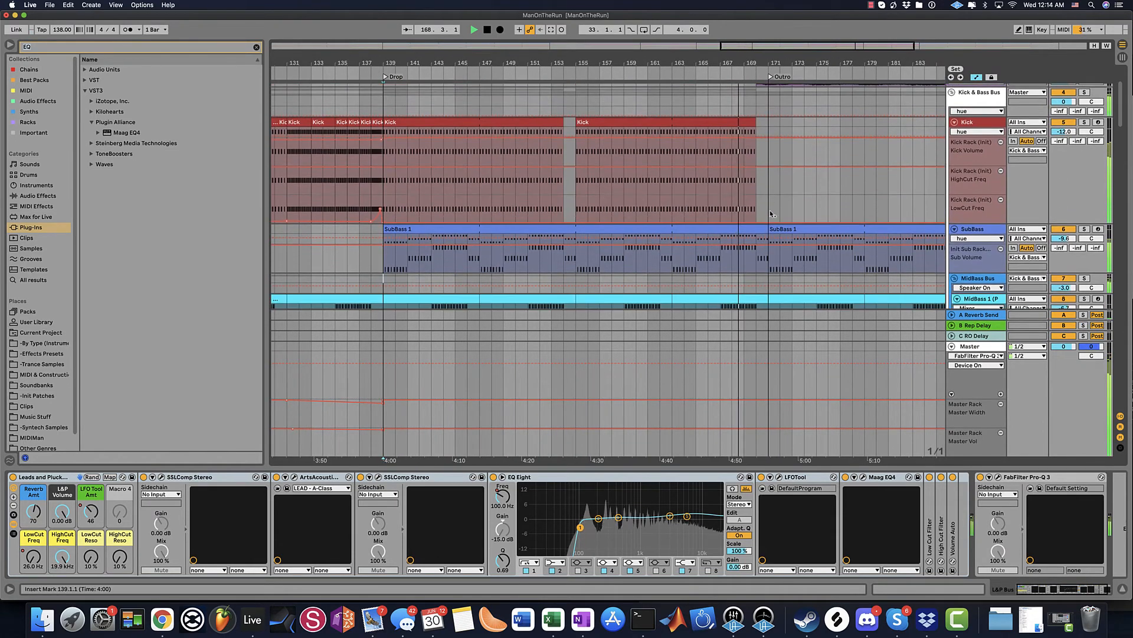
scroll(758, 244, "down", 6)
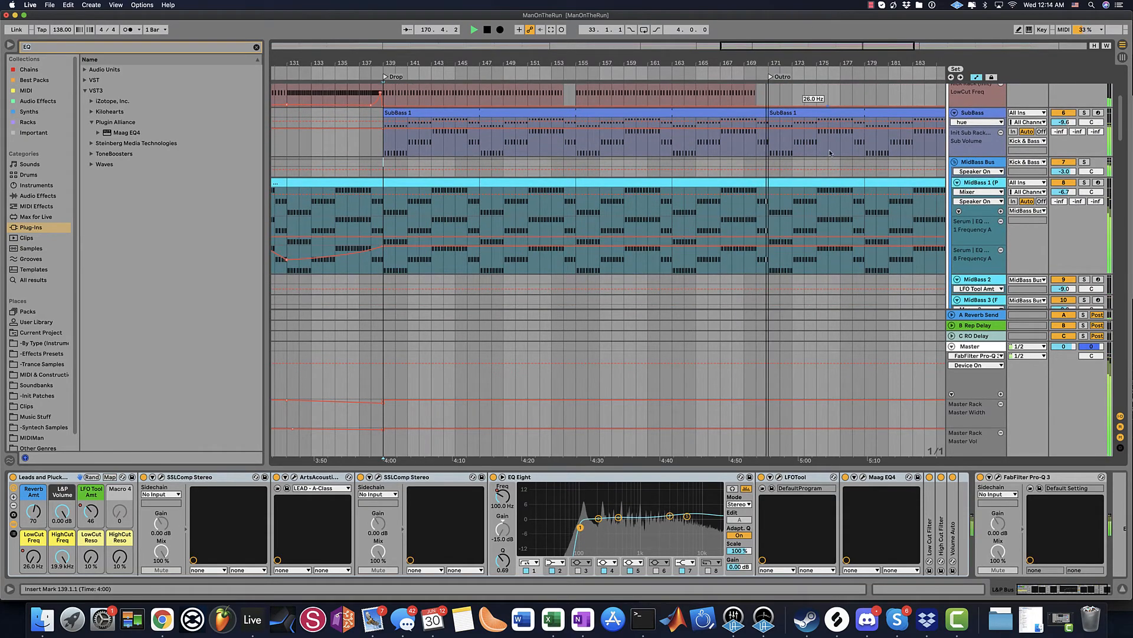
scroll(762, 236, "up", 5)
scroll(751, 273, "down", 6)
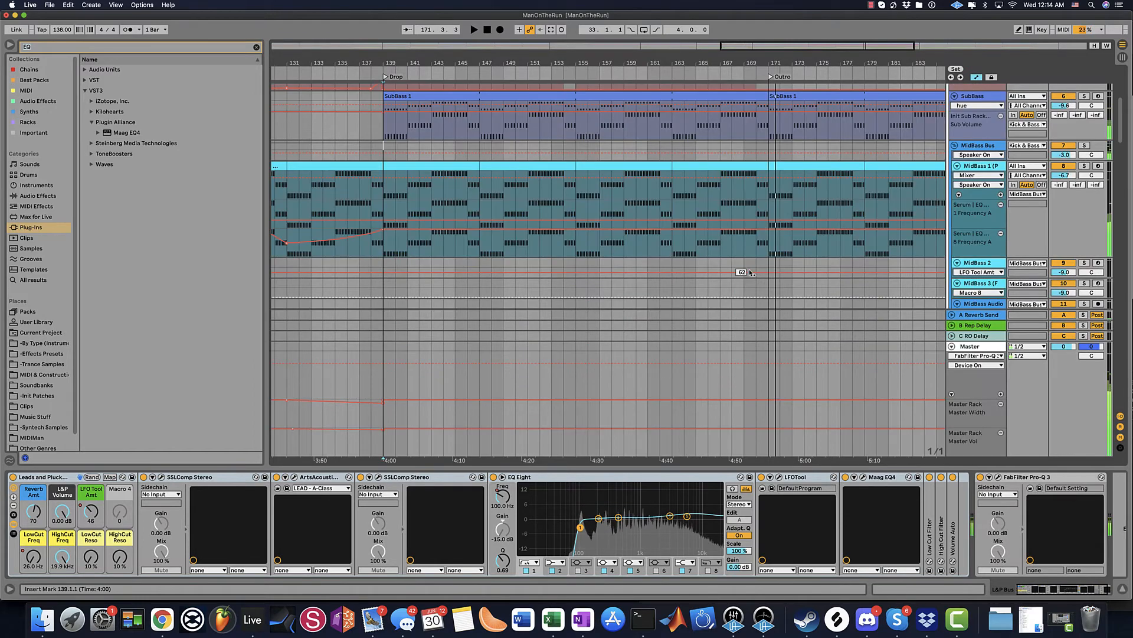
scroll(902, 140, "up", 5)
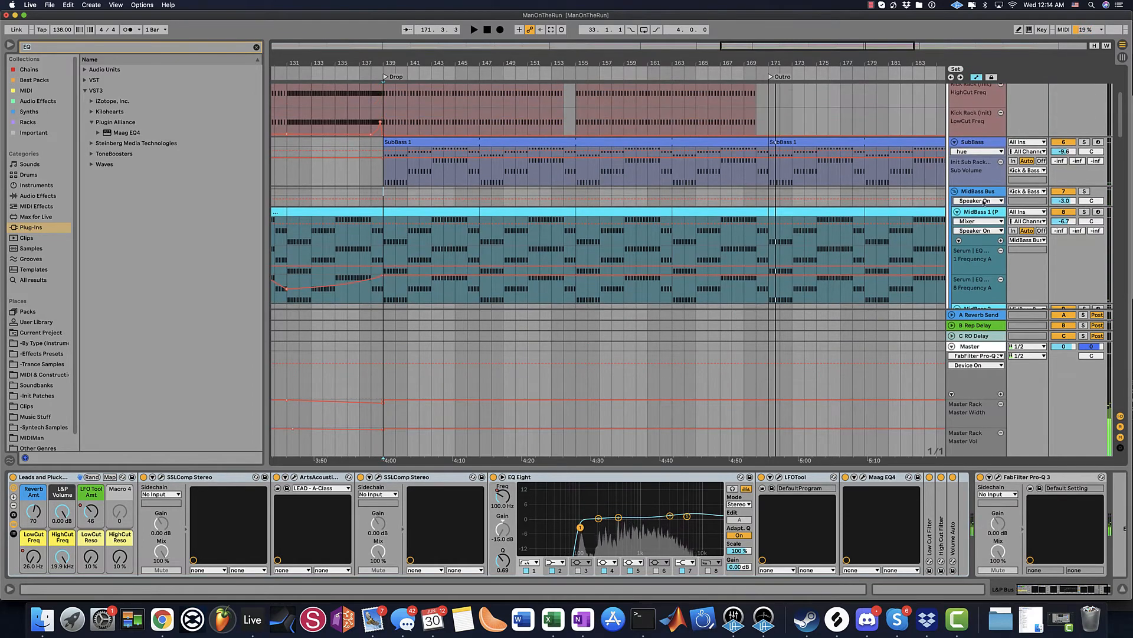
- Select the MidBass Bus and show its Low Cut Freq macro automation in a separate lane
left_click(983, 196)
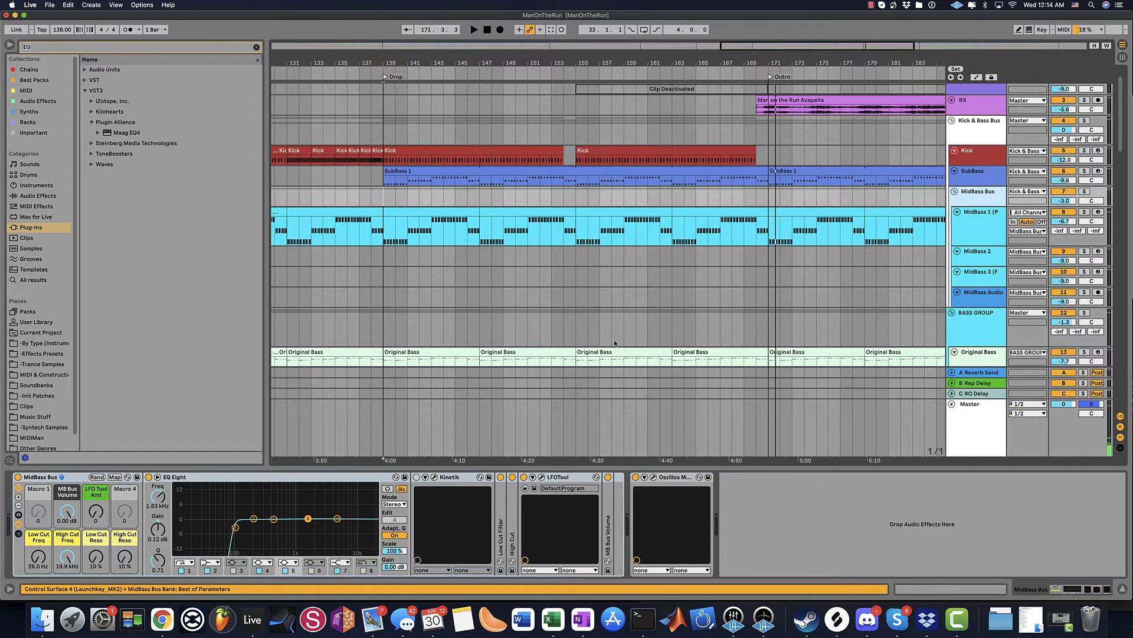
right_click(41, 558)
left_click(88, 396)
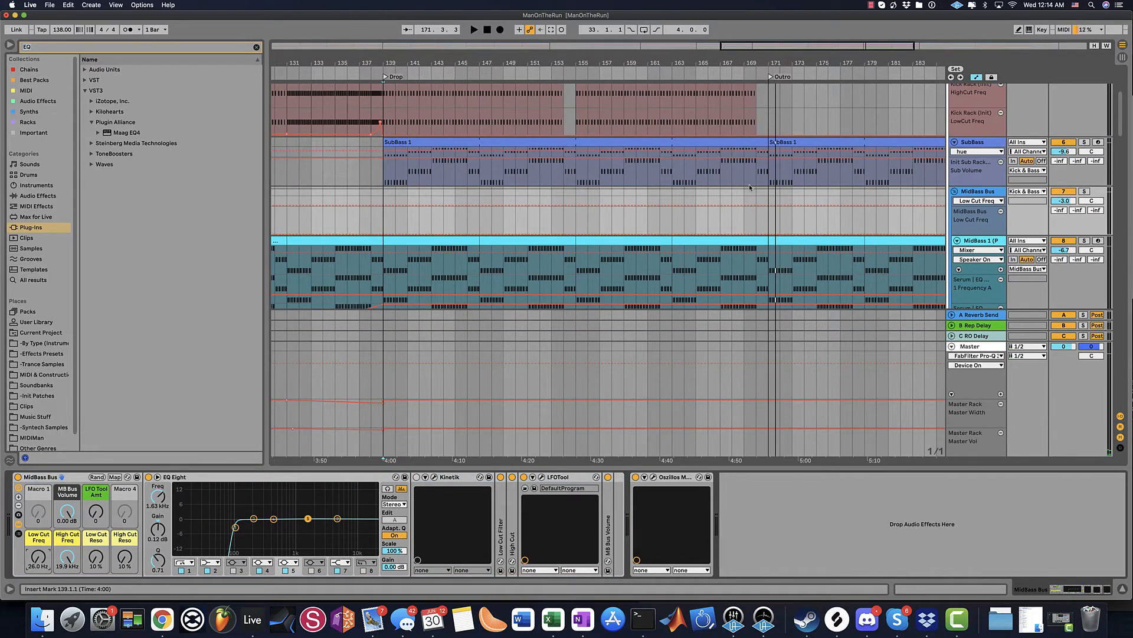
- Draw a rising Low Cut Freq automation ramp on the MidBass Bus from 26.0 Hz at bar 169 up to bar 171
left_click(729, 76)
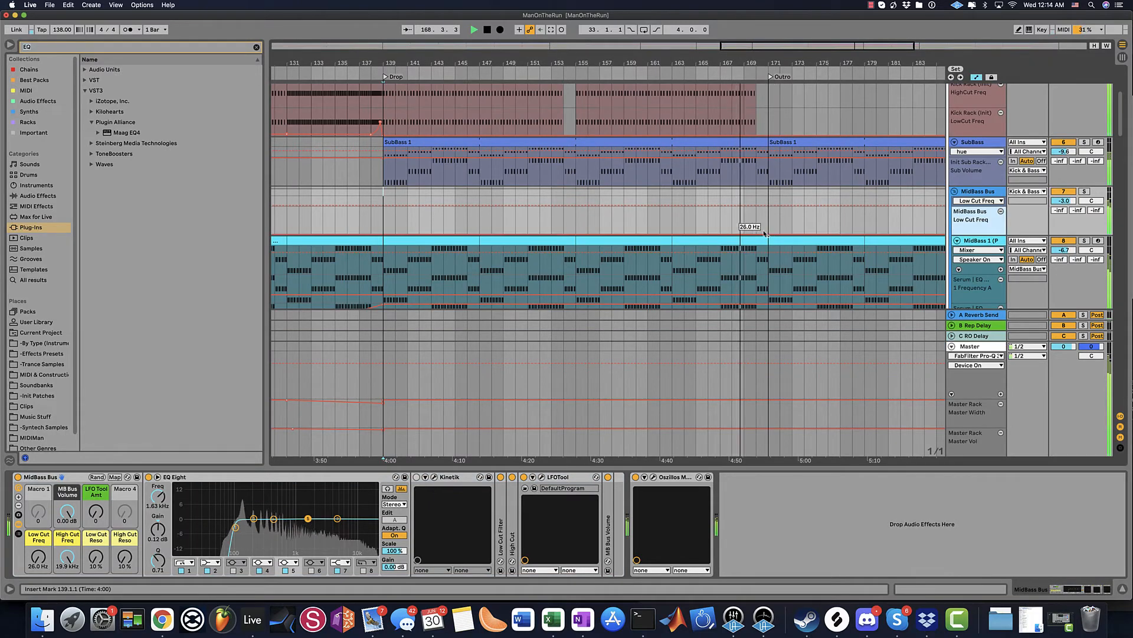
left_click(745, 233)
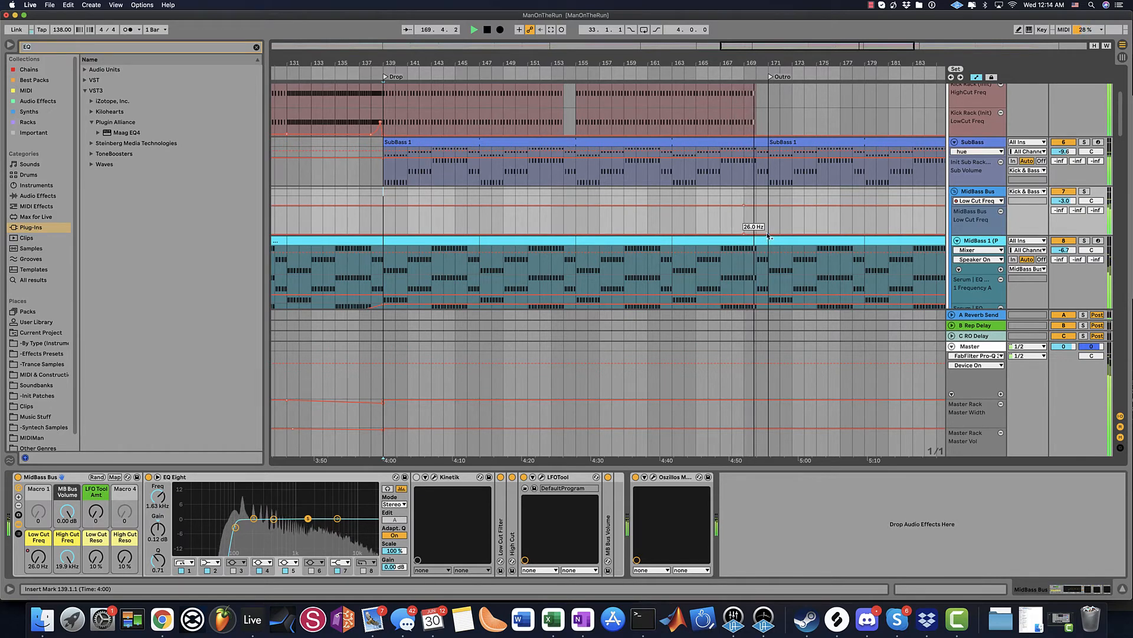
left_click(768, 235)
left_click_drag(767, 235, 769, 217)
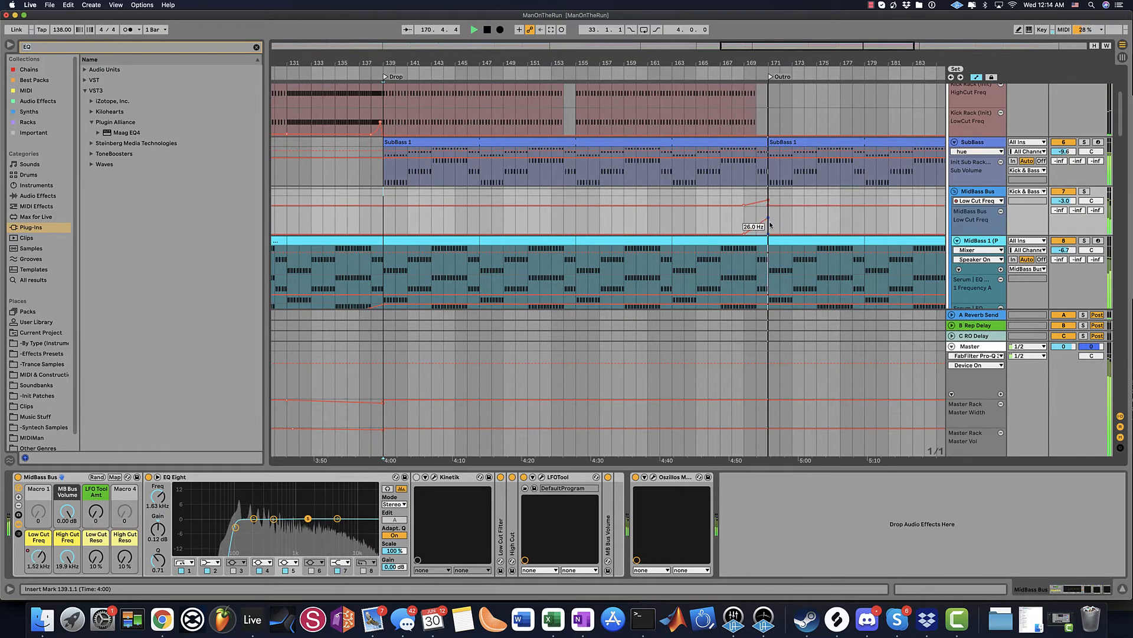
left_click(745, 216)
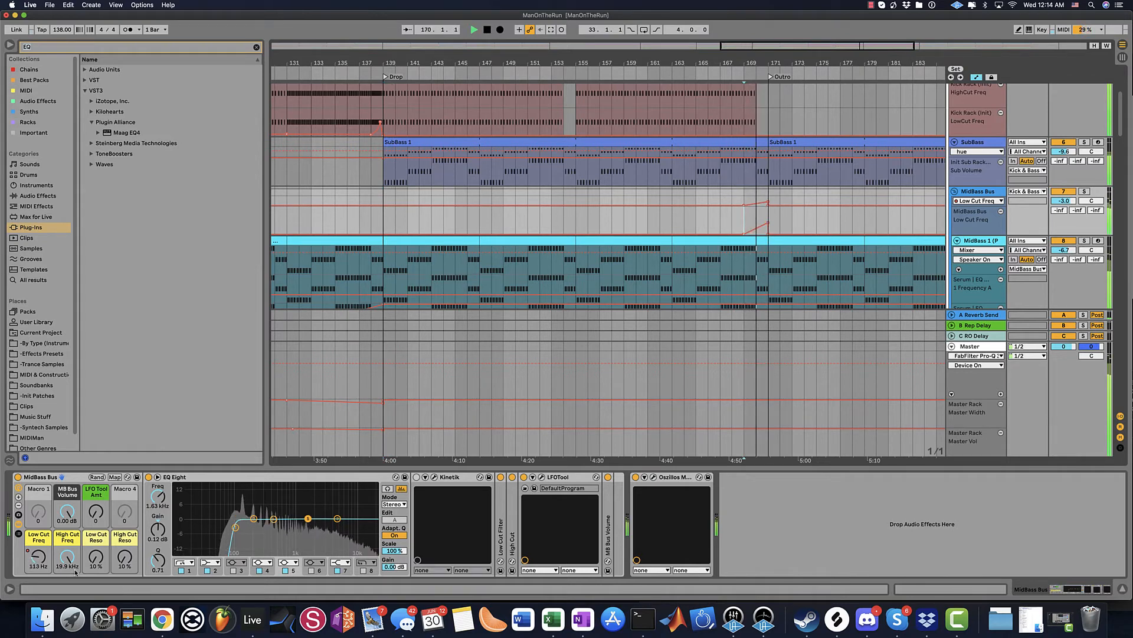
- Try a Low Cut Reso of 44 % on the MidBass Bus and adjust the end point of its Low Cut Freq ramp during playback
mouse_move(96, 557)
left_mouse_down()
mouse_move(96, 521)
mouse_move(96, 557)
left_mouse_up()
key("space")
key("space")
left_click_drag(768, 222, 767, 221)
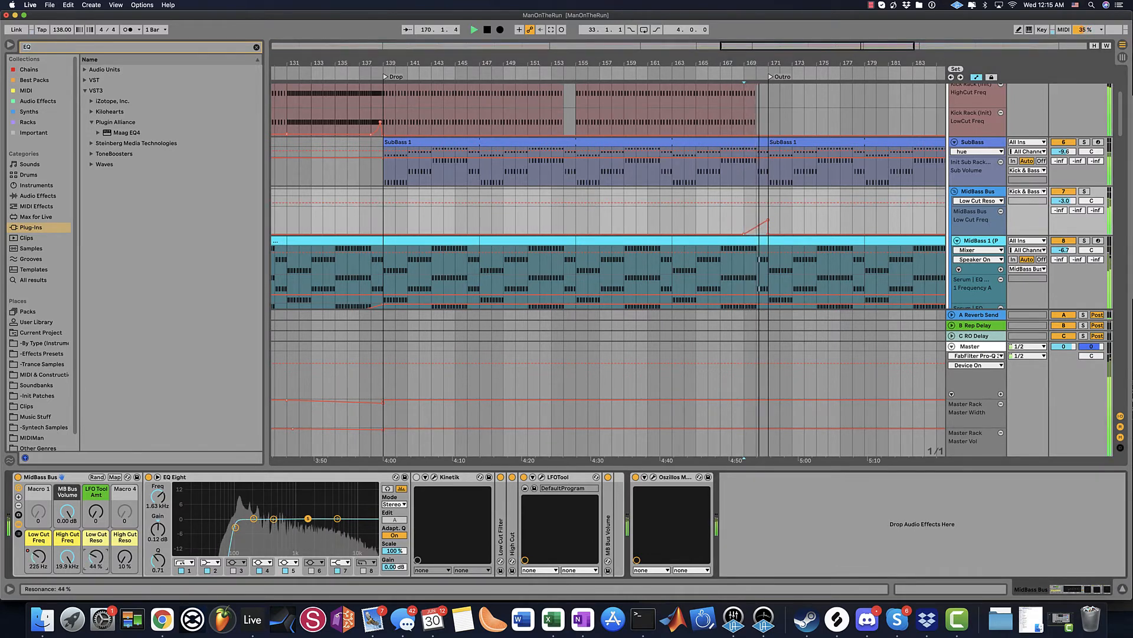
- Show the MidBass Bus Low Cut Reso automation in its own lane and draw a rising ramp from bar 169 to 171
right_click(96, 556)
left_click(136, 408)
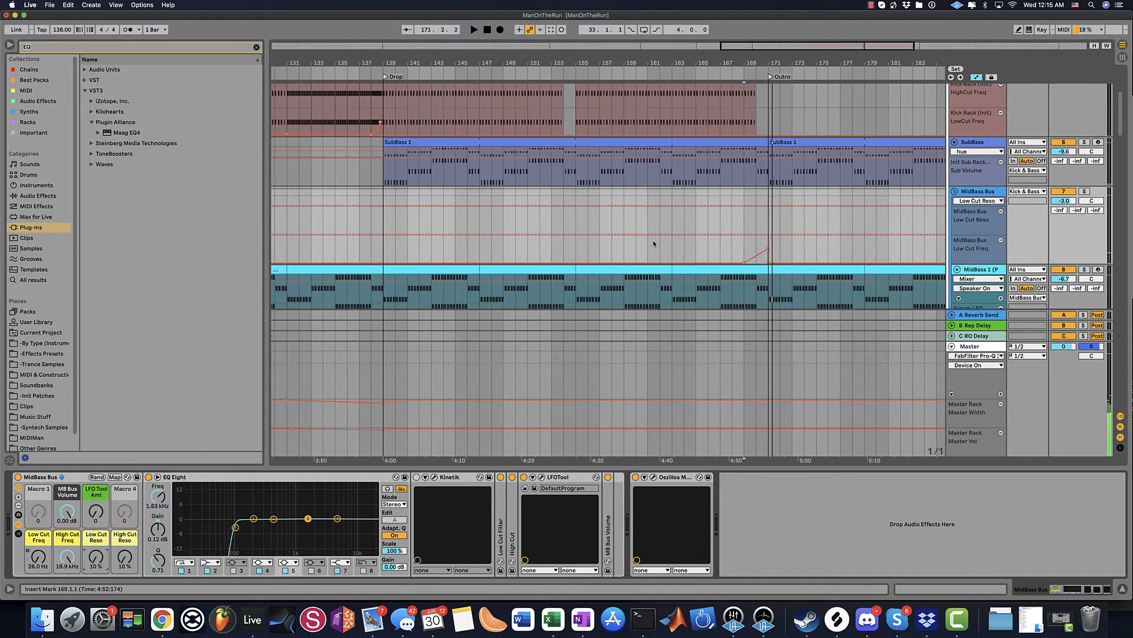
left_click(746, 235)
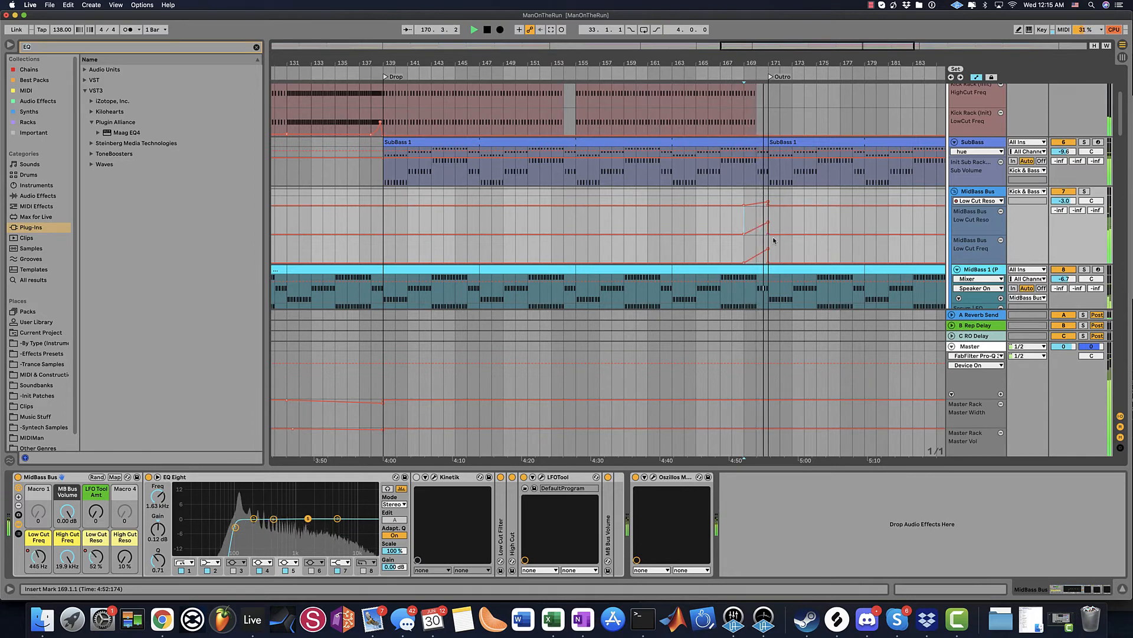
- Reshape the Low Cut Freq ramp to peak just before bar 171 and fall back at 171, and curve the Low Cut Reso ramp
left_click_drag(768, 254, 748, 249)
scroll(774, 299, "up", 3)
key("space")
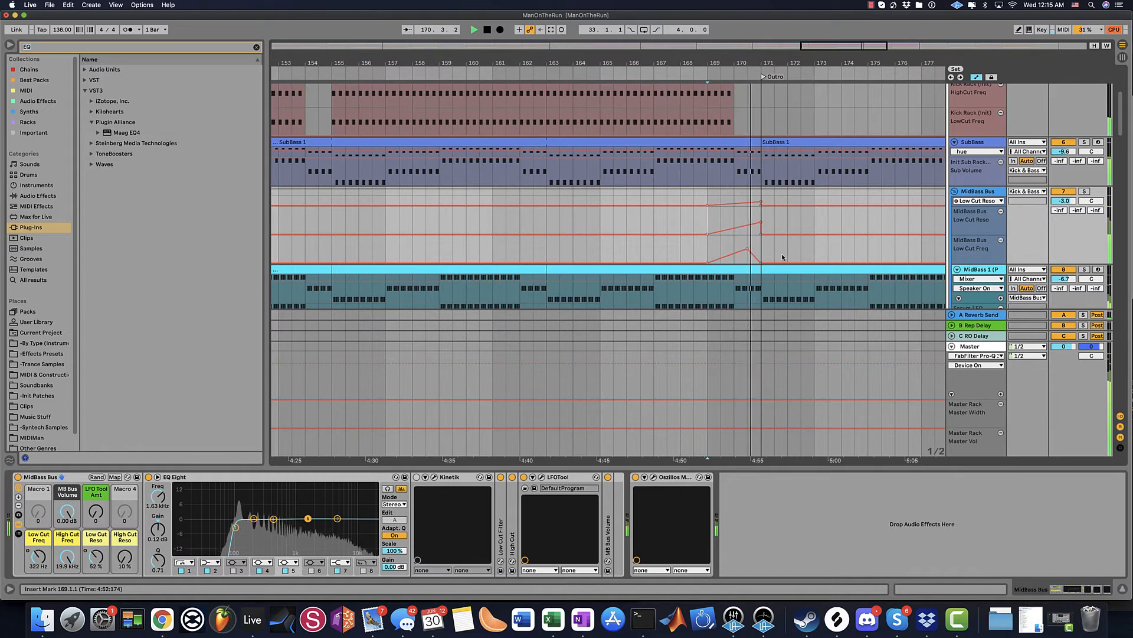
mouse_move(742, 229)
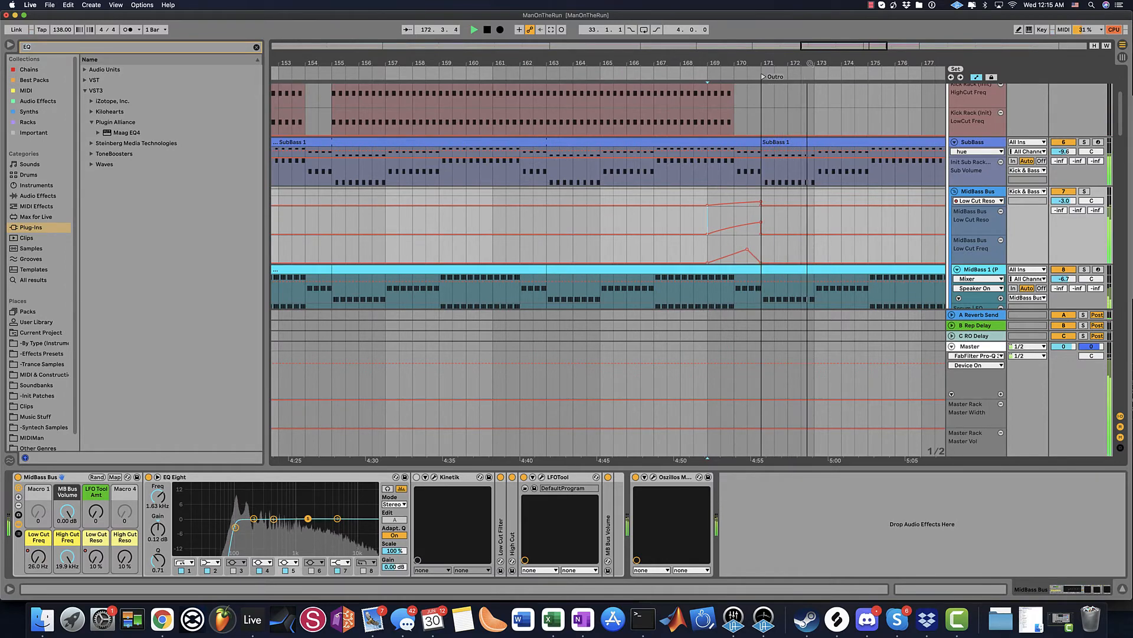
- Review the kick and bass clips and their automation across the Outro section during playback
left_click_drag(809, 63, 515, 35)
key("a")
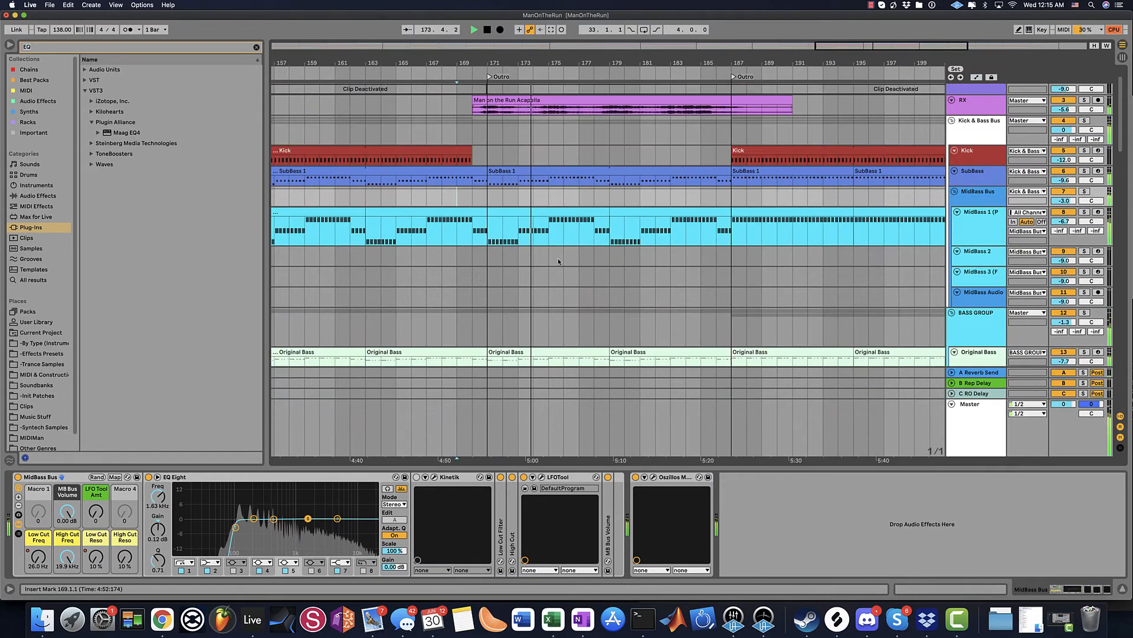
scroll(558, 261, "down", 5)
scroll(798, 223, "up", 4)
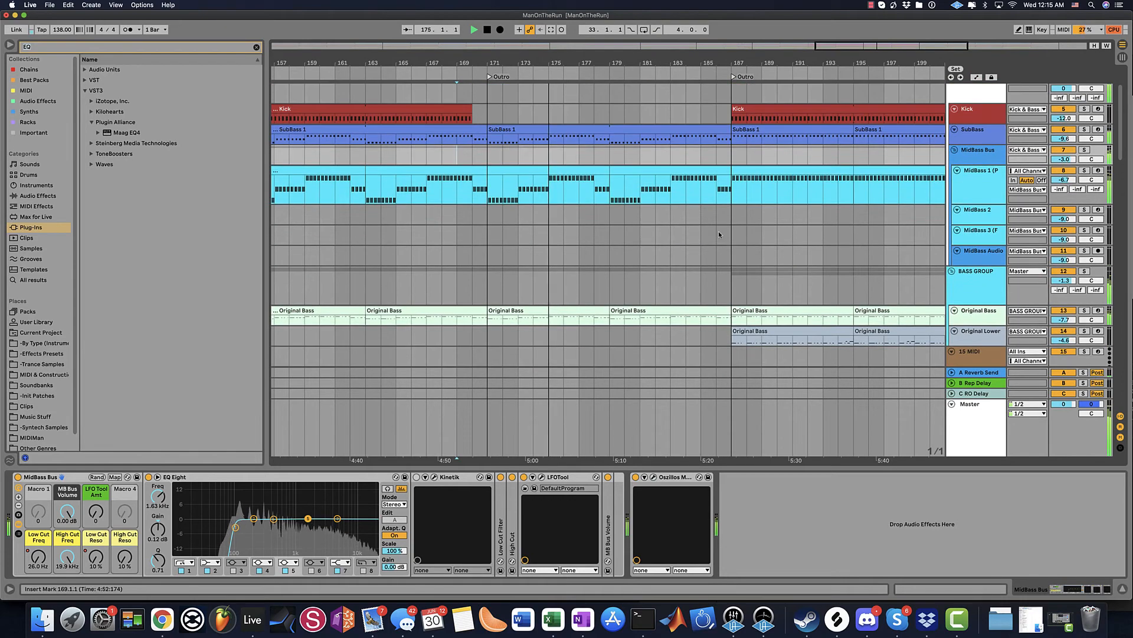
key("a")
scroll(524, 142, "up", 1)
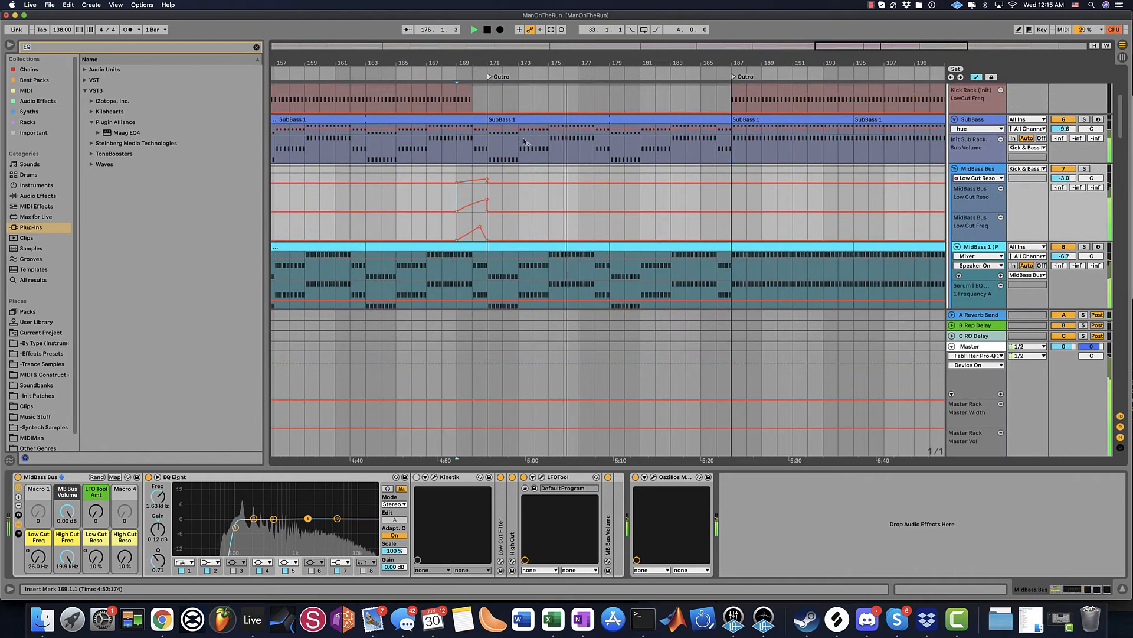
- Ramp the SubBass track's Sub Volume automation down to -13.0 dB between about bars 177 and 179 in the first Outro
left_click(598, 138)
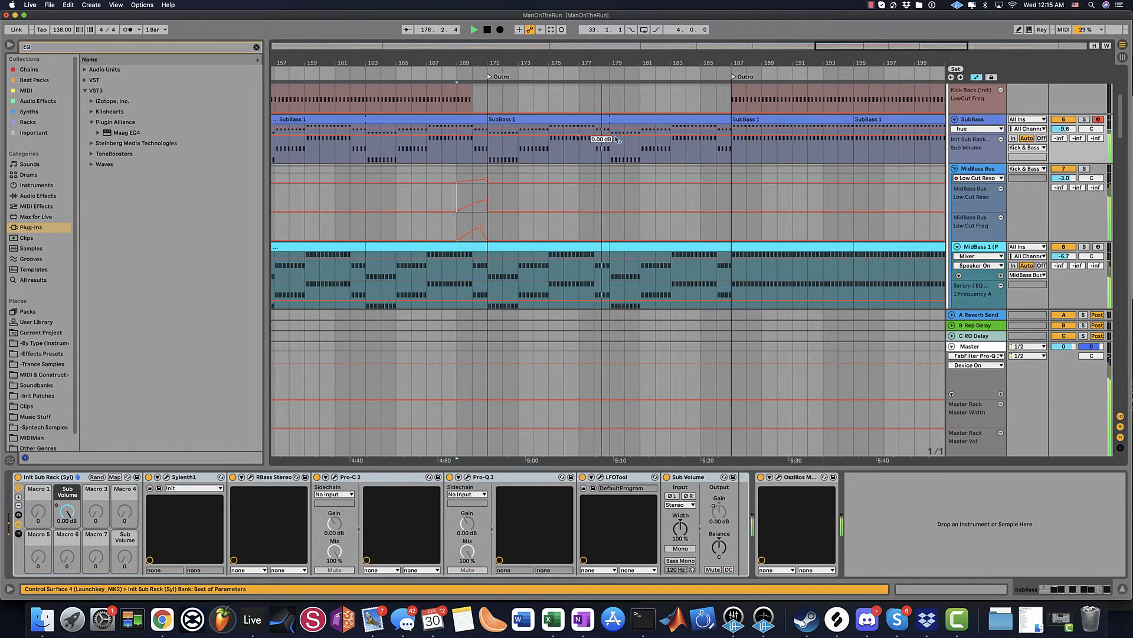
left_click_drag(618, 139, 614, 150)
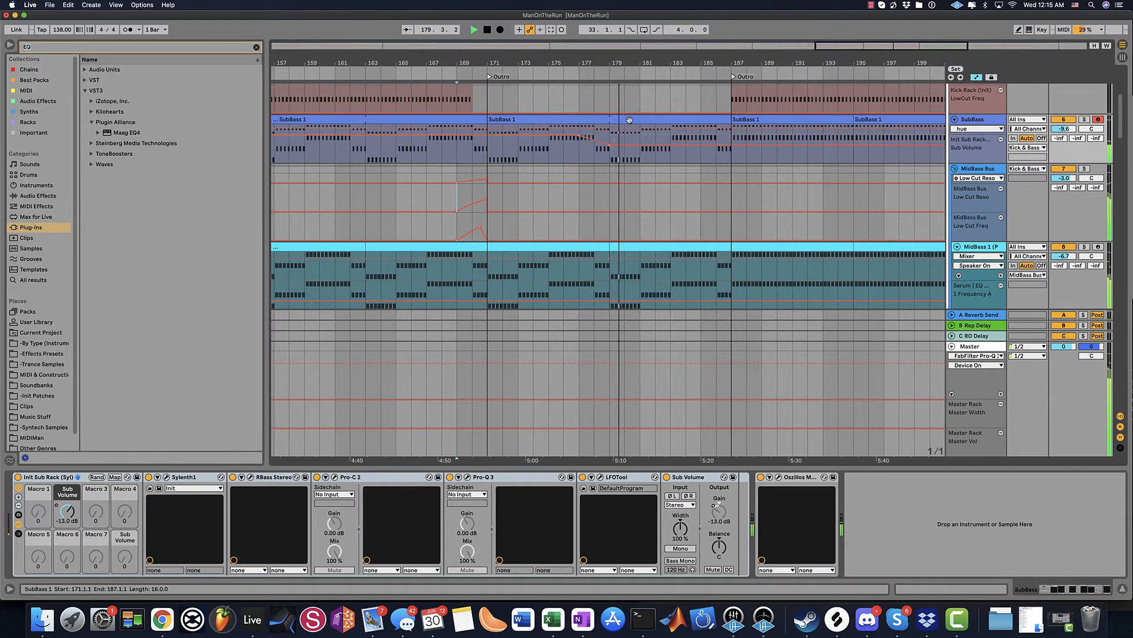
left_click(578, 151)
key("a")
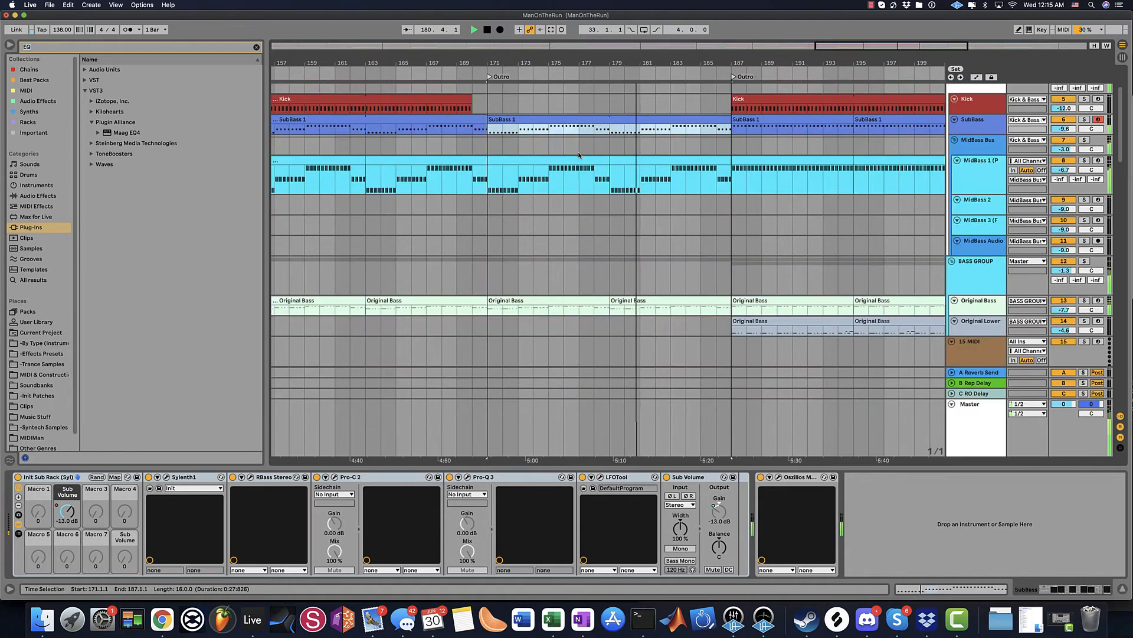
- Review the bass, melodic and percussion tracks across the whole arrangement during playback
scroll(578, 150, "down", 5)
left_click_drag(487, 58, 487, 35)
key("minus")
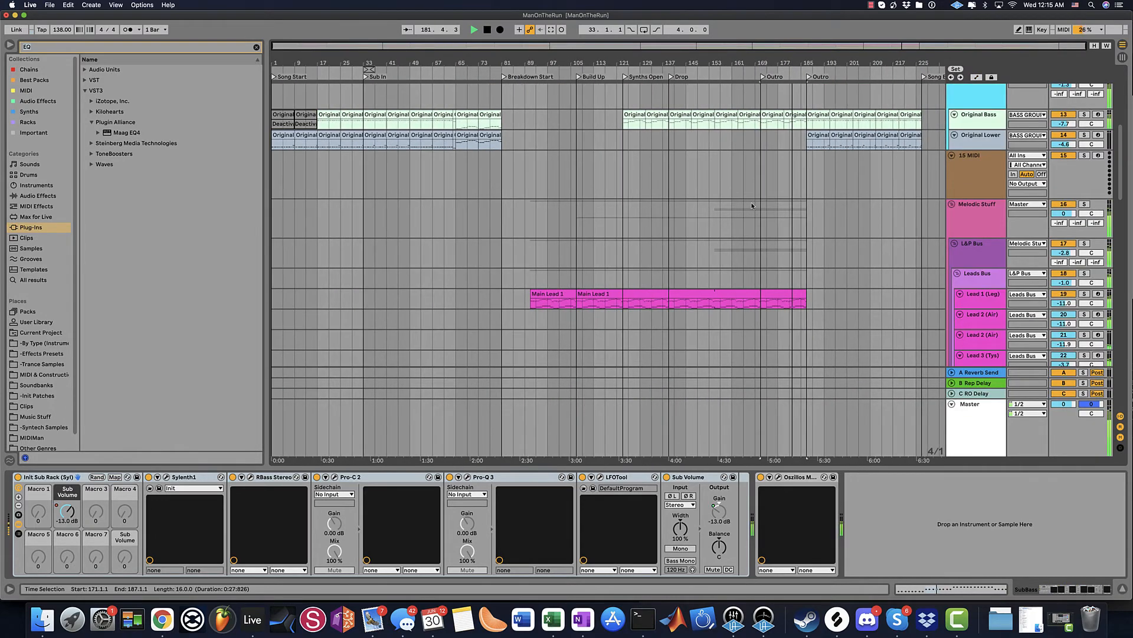
scroll(750, 206, "down", 10)
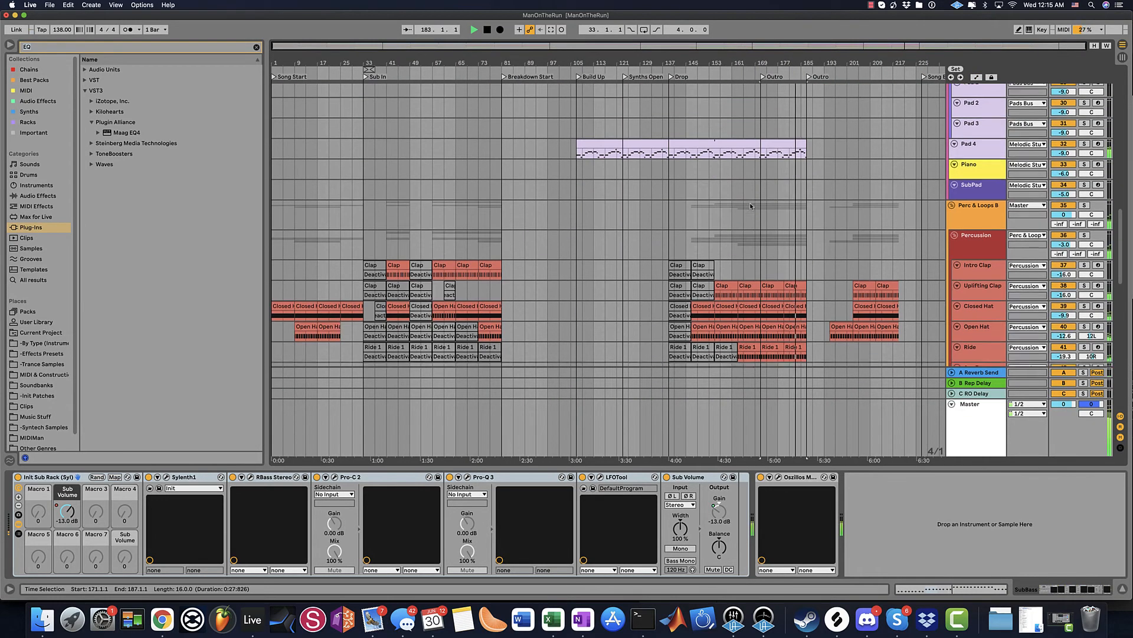
scroll(751, 206, "up", 10)
scroll(750, 205, "up", 10)
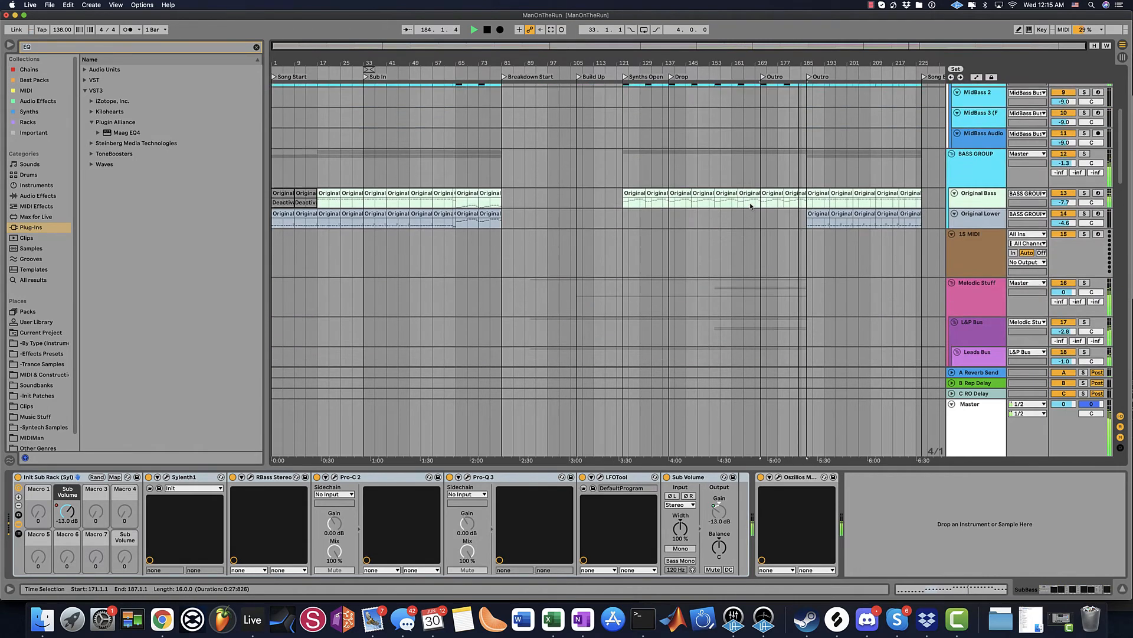
scroll(750, 204, "down", 5)
scroll(750, 205, "up", 3)
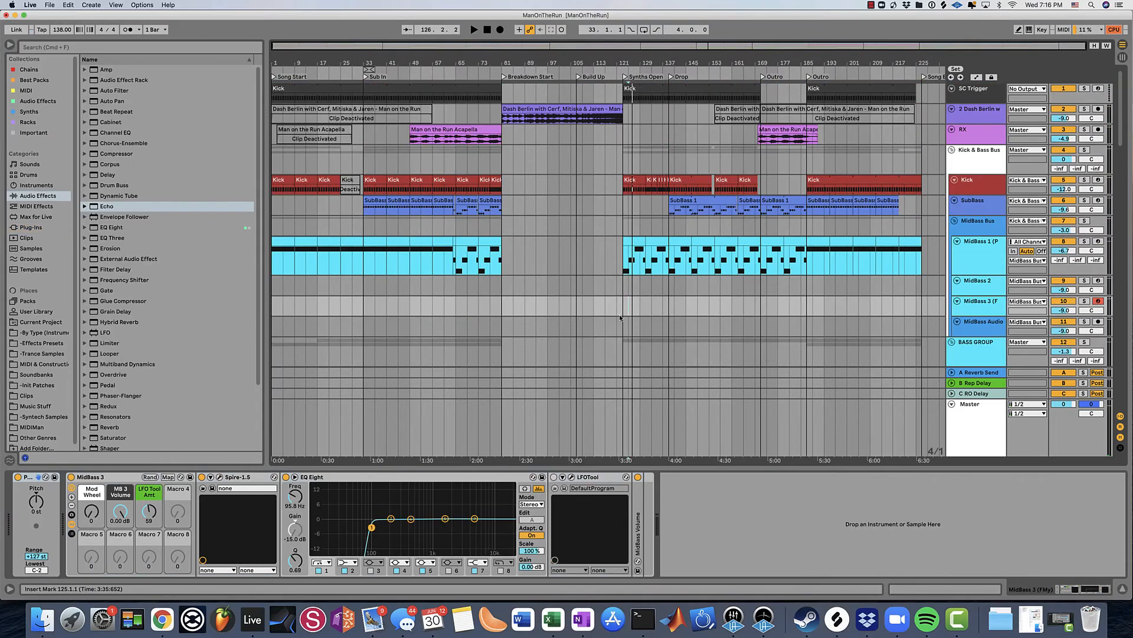
- While playing through the Drop and Outro, set MidBass 1's volume to -6.3 dB and its EQ Eight boost to 3.10 dB at 178 Hz
left_click(620, 316)
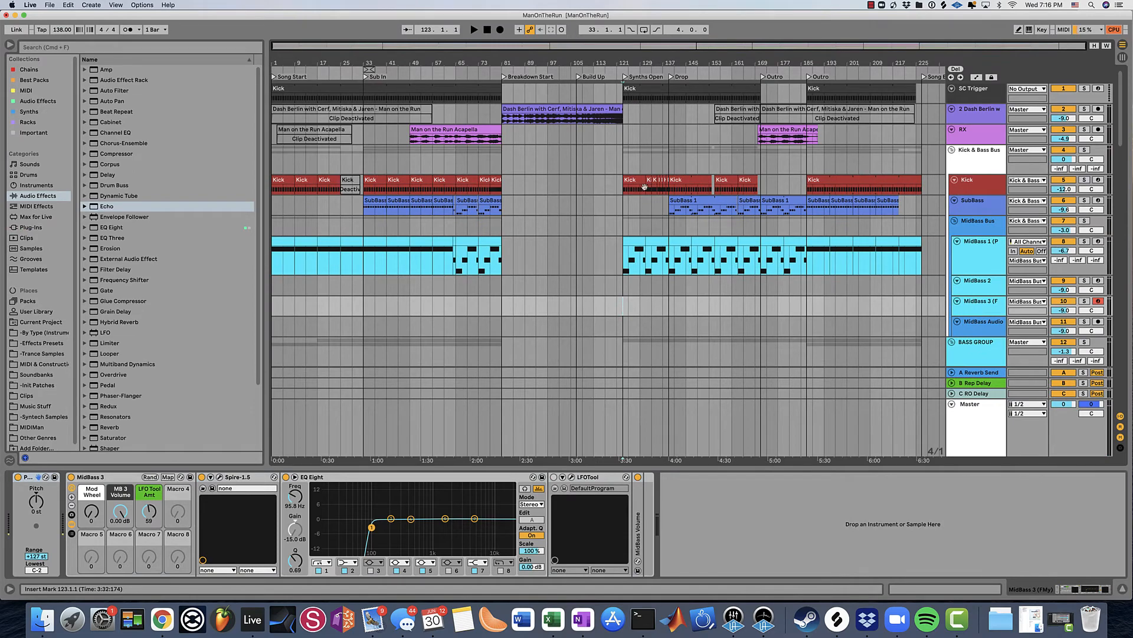
left_click_drag(623, 64, 422, 59)
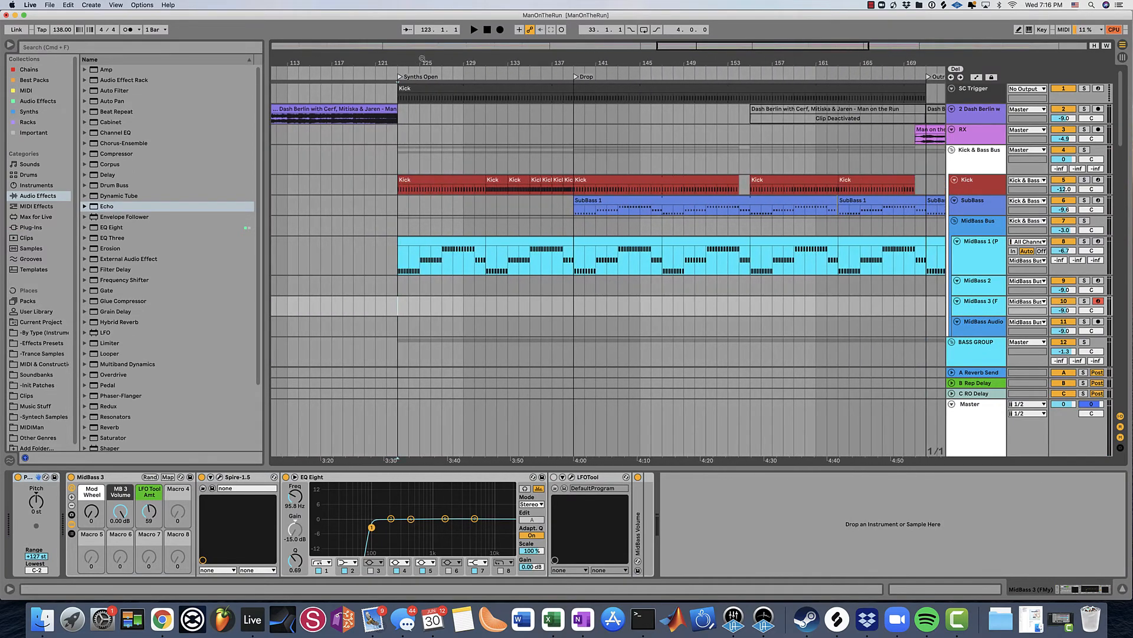
left_click_drag(629, 60, 661, 83)
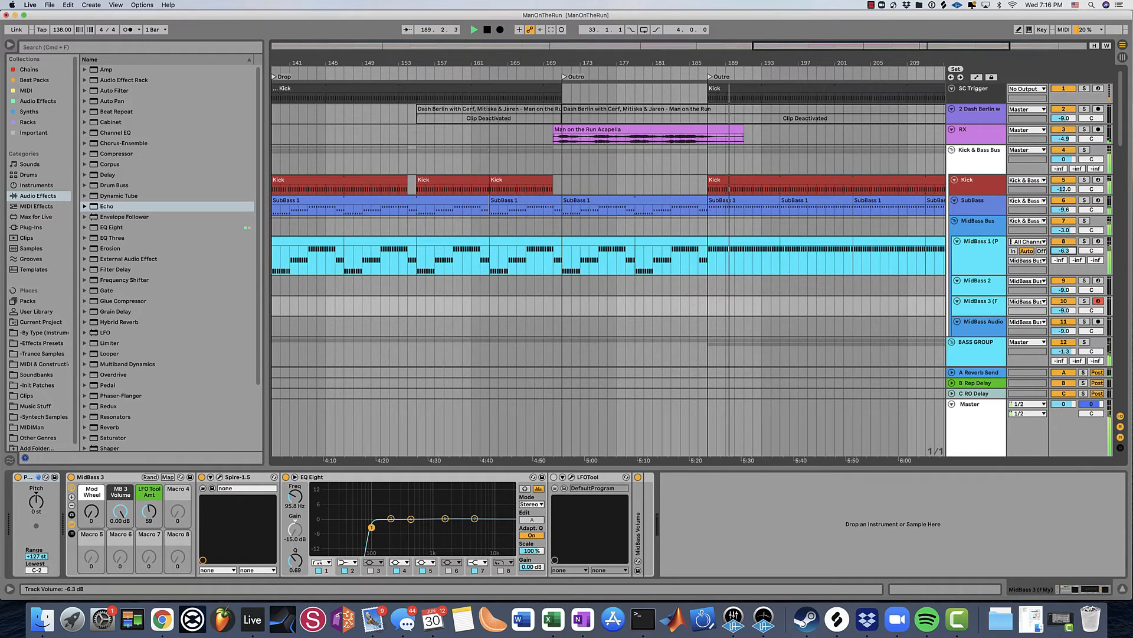
left_click(1068, 252)
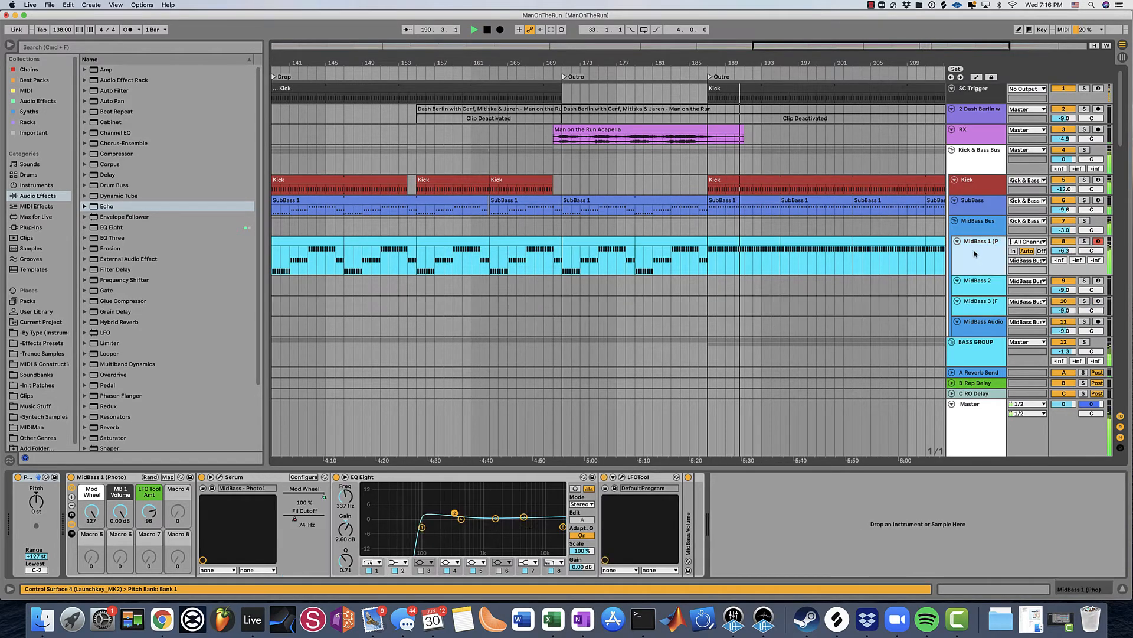
left_click_drag(462, 519, 459, 513)
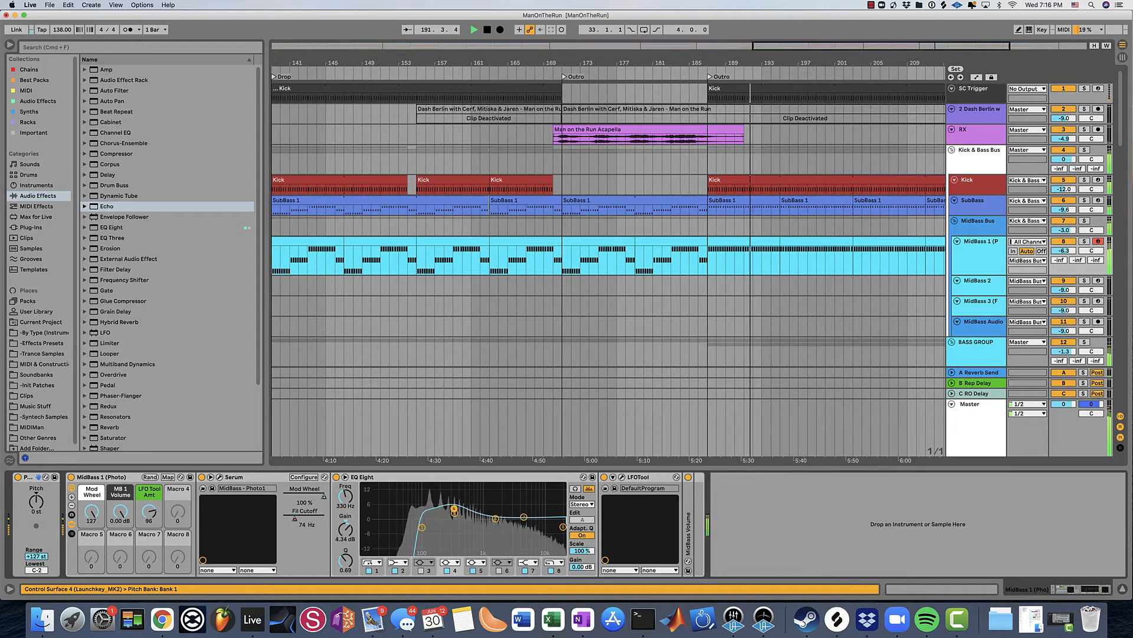
key("super+z")
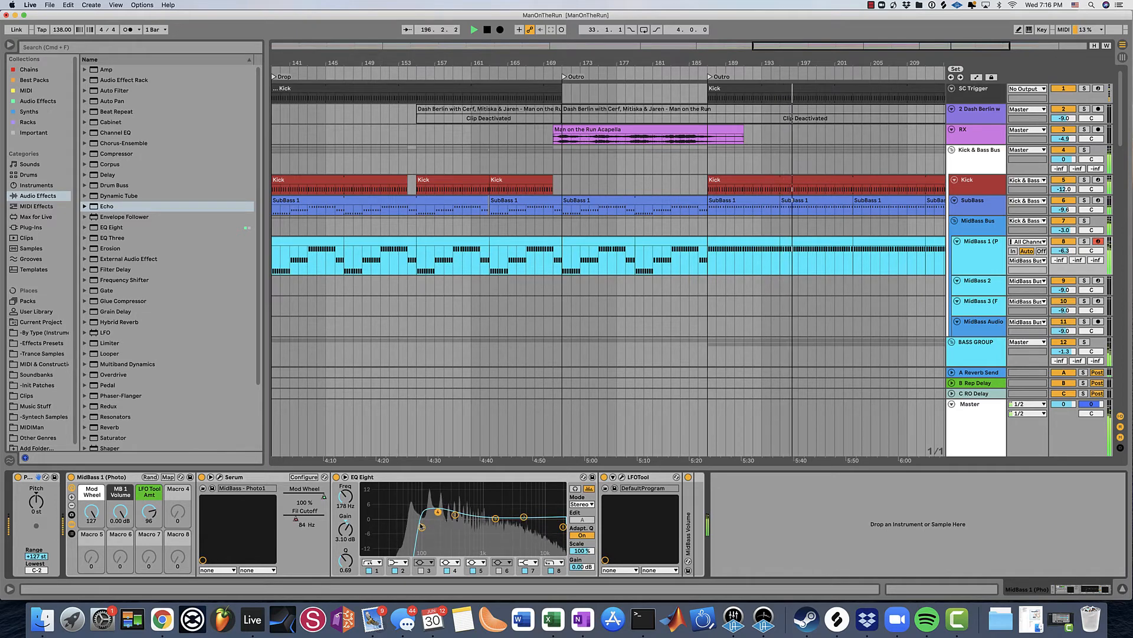
- Copy the Uplifting Clap clip in the second Outro four bars earlier so the claps start at bar 199
scroll(831, 284, "down", 15)
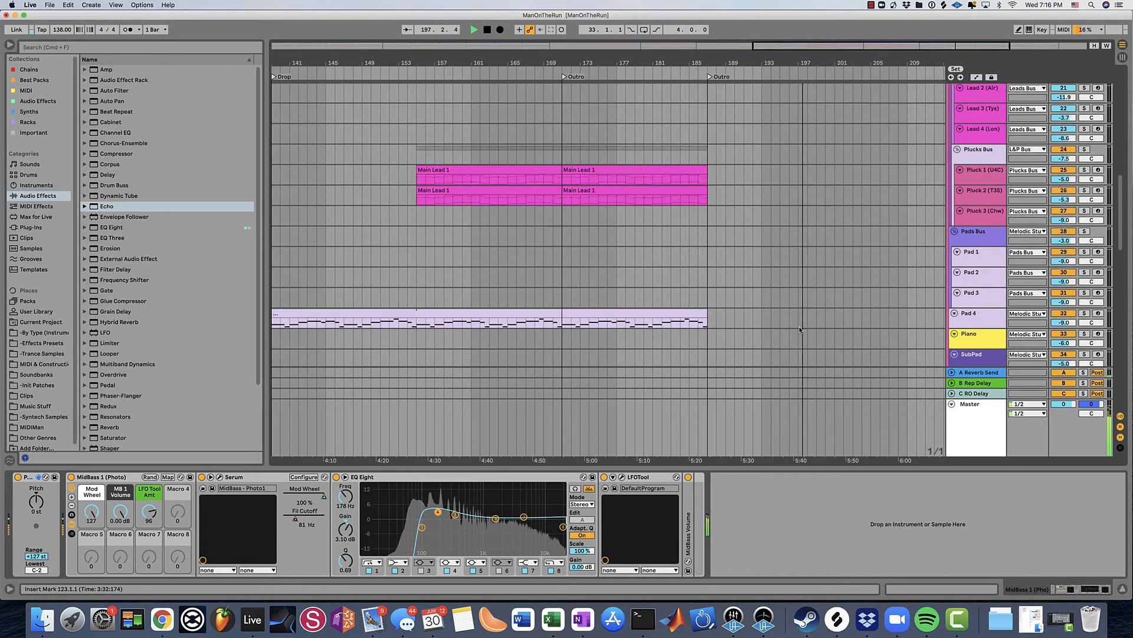
scroll(800, 329, "down", 10)
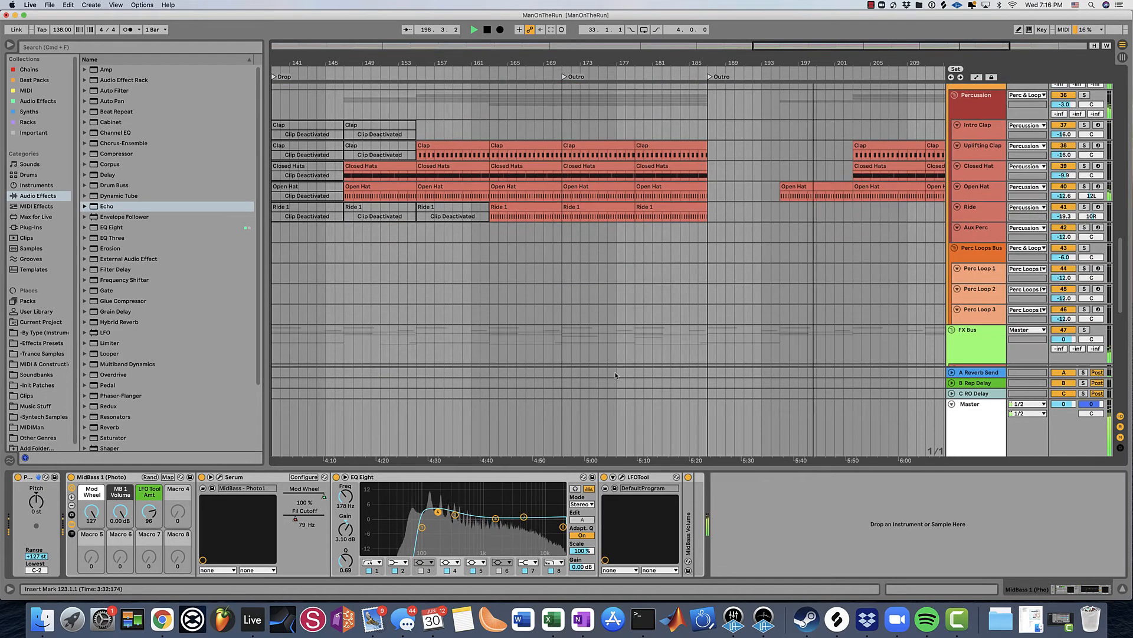
scroll(620, 334, "up", 12)
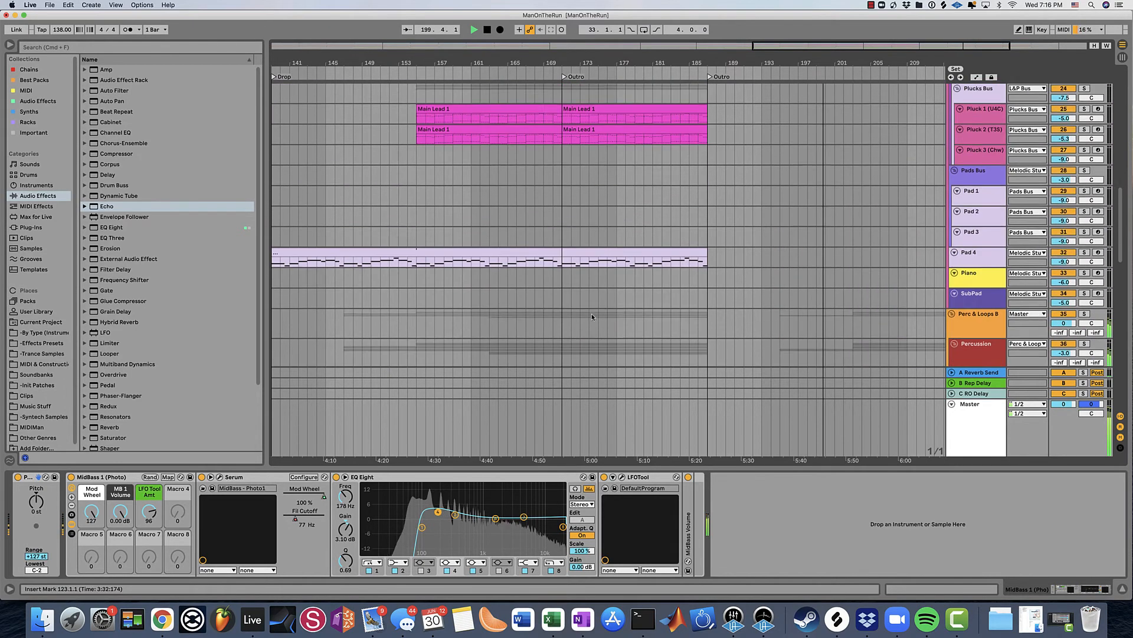
scroll(591, 314, "down", 10)
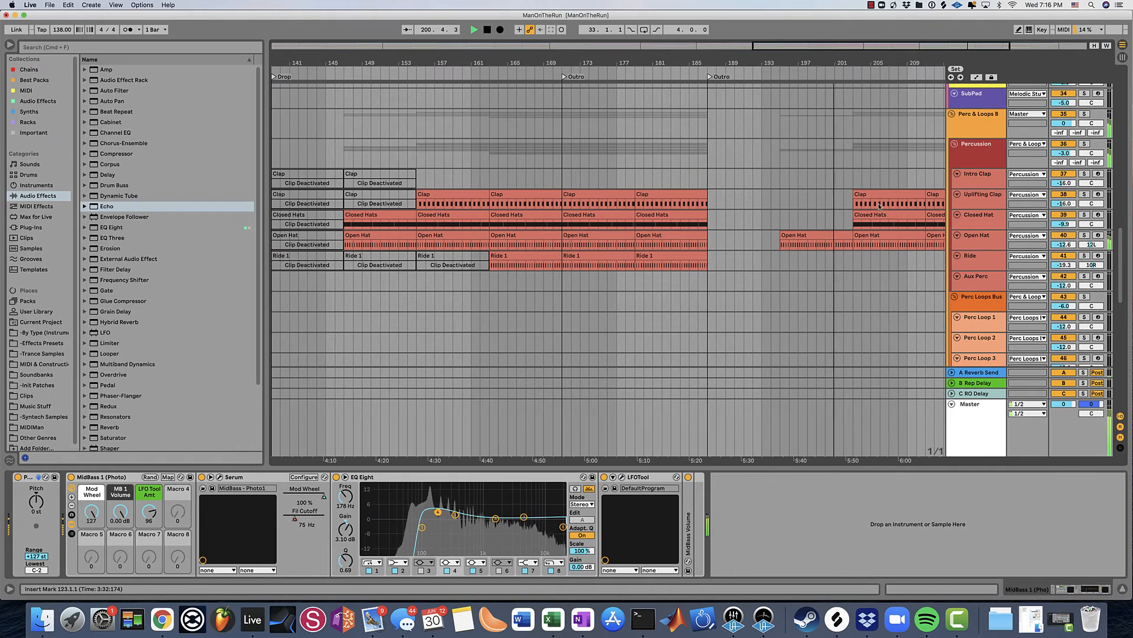
left_click_drag(876, 195, 817, 194)
left_click(786, 177)
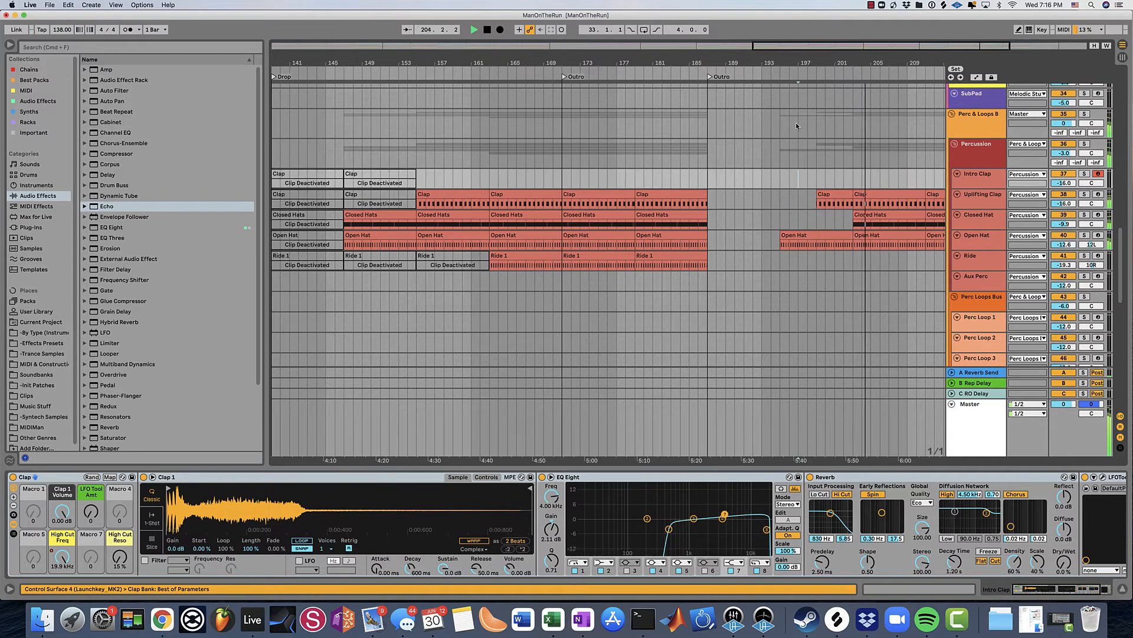
- Play the arrangement from Sub In at bar 33 and from the second Outro at bar 187 to compare the sections
key("w")
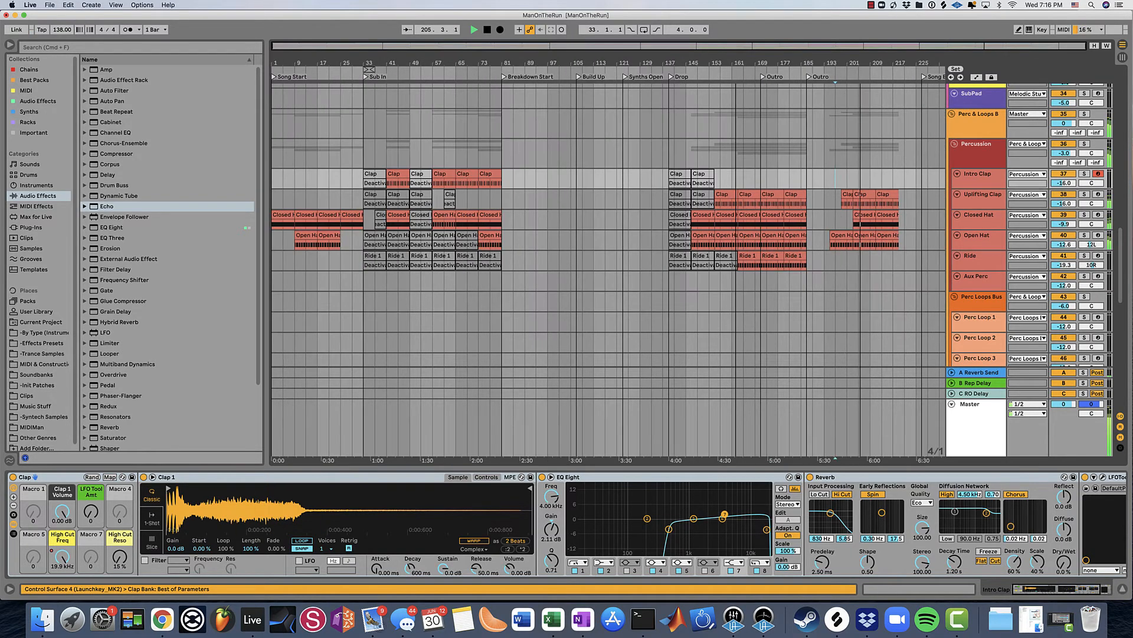
left_click(365, 156)
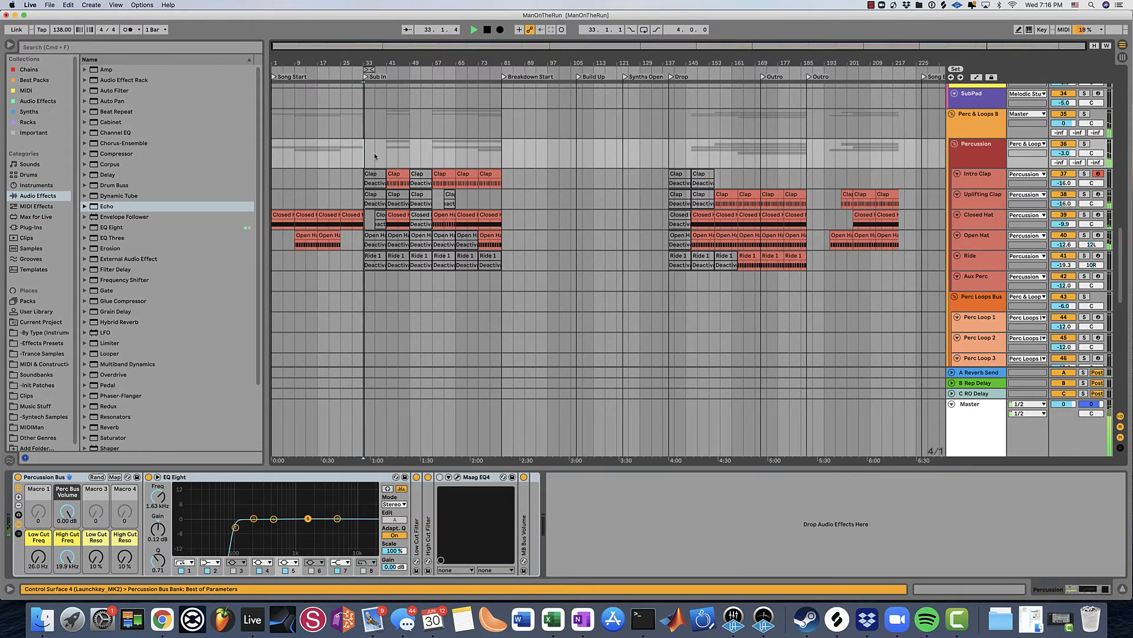
scroll(386, 149, "up", 15)
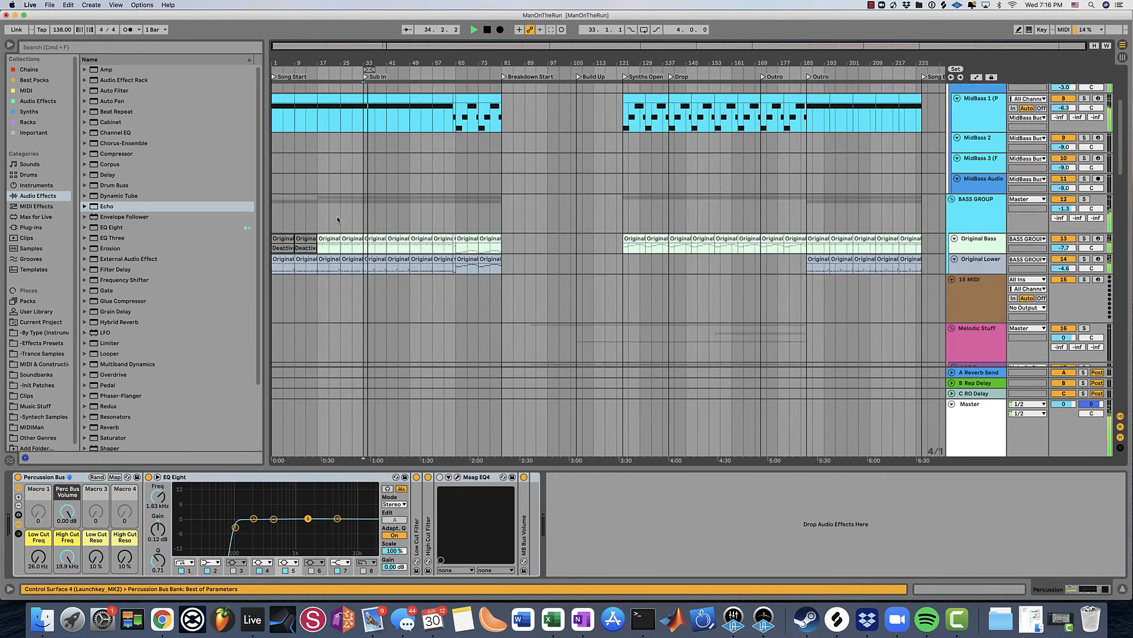
left_click(809, 230)
key("space")
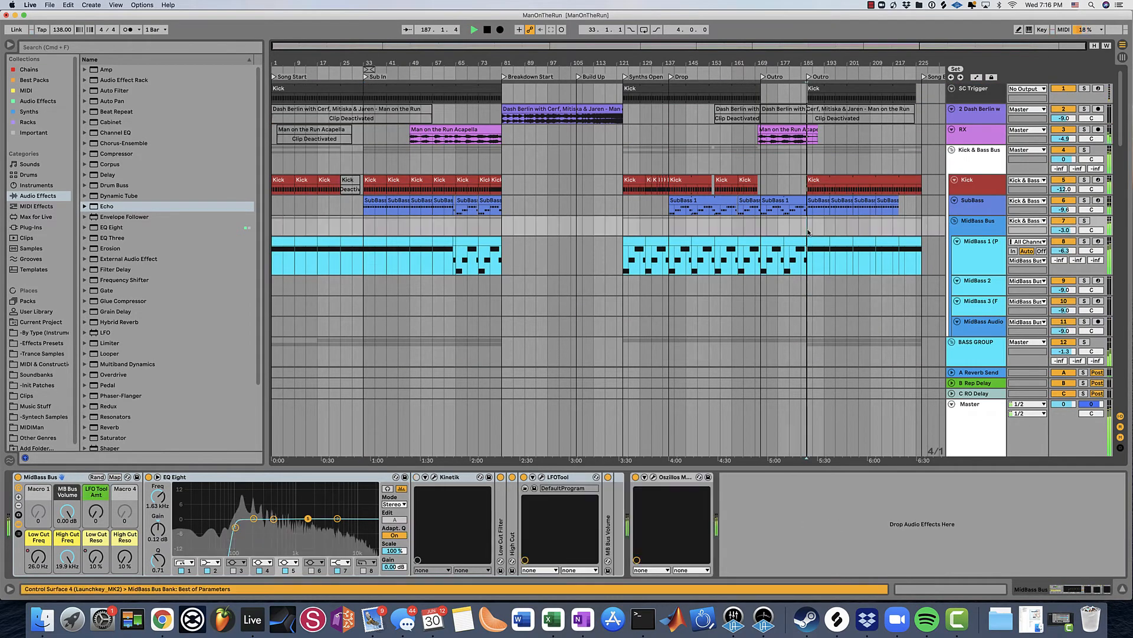
- Bring the SubBass Sub Volume automation back up to 0.00 dB at bar 187, where the second Outro starts
key("a")
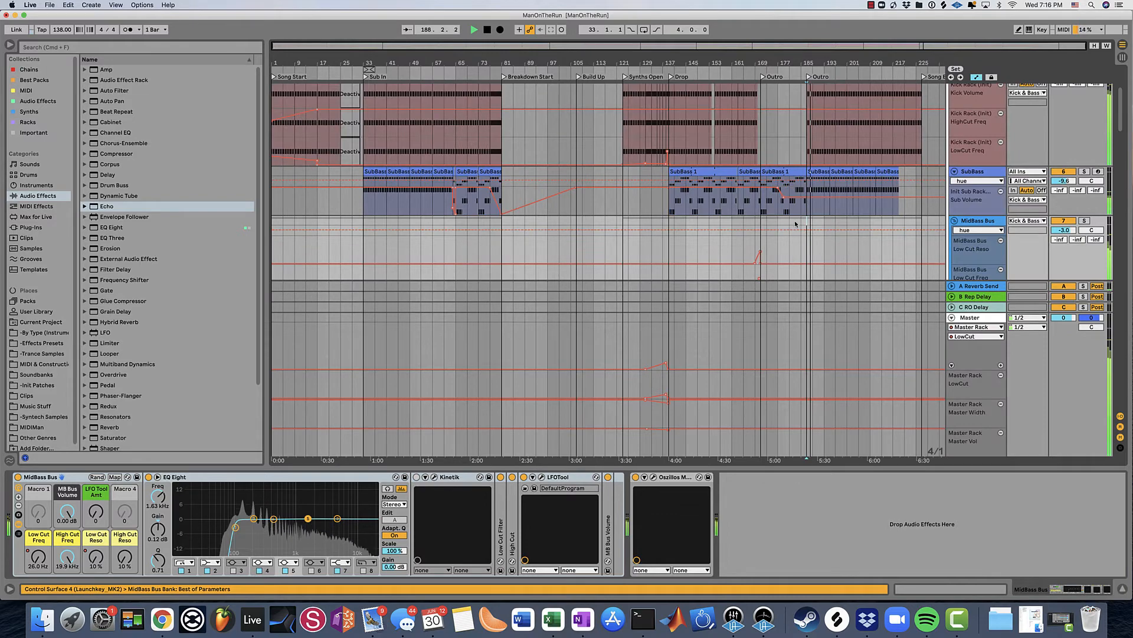
left_click(778, 187)
left_click_drag(805, 50, 735, 201)
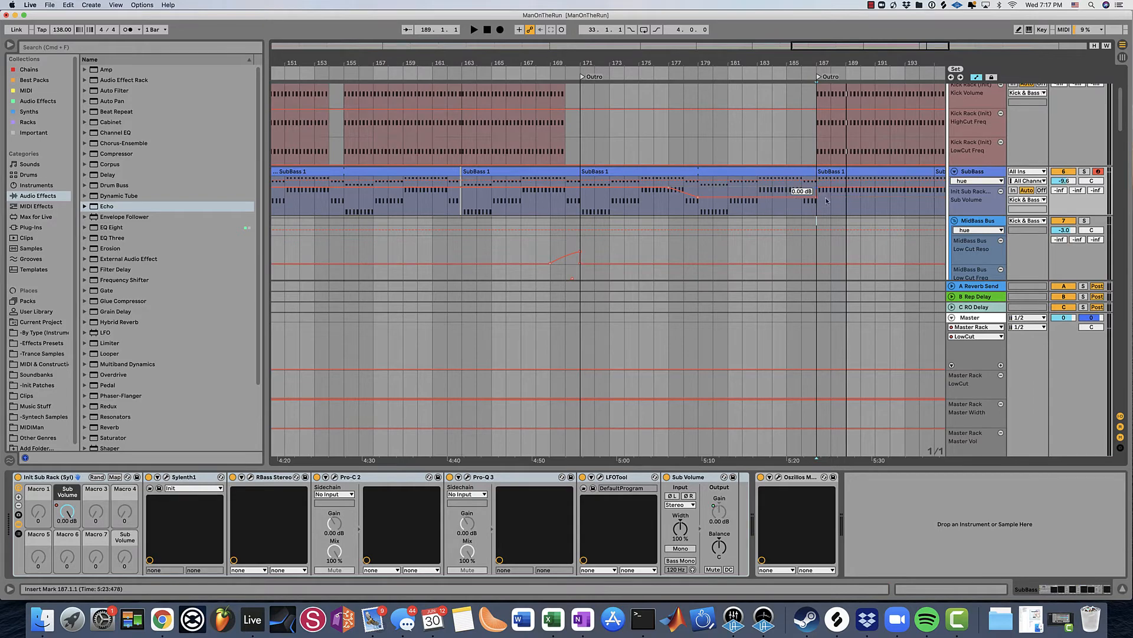
key("w")
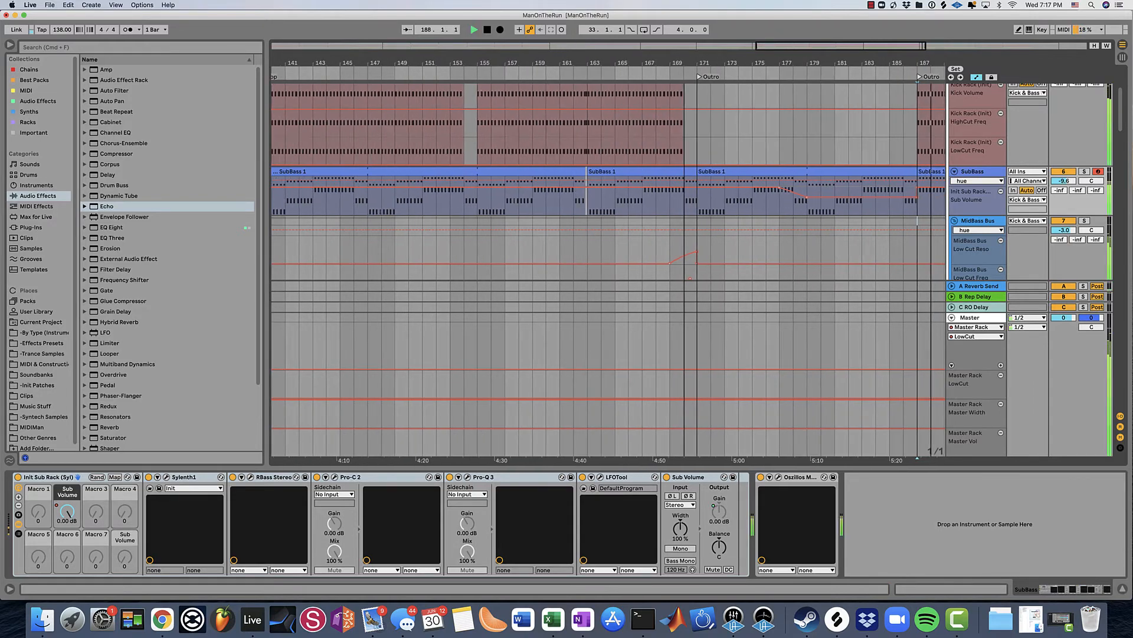
- Check the kick and bass waveforms in the SubBass track's Oszillos Mega Scope and set MidBass 1's volume to -6.4 dB
left_click(778, 478)
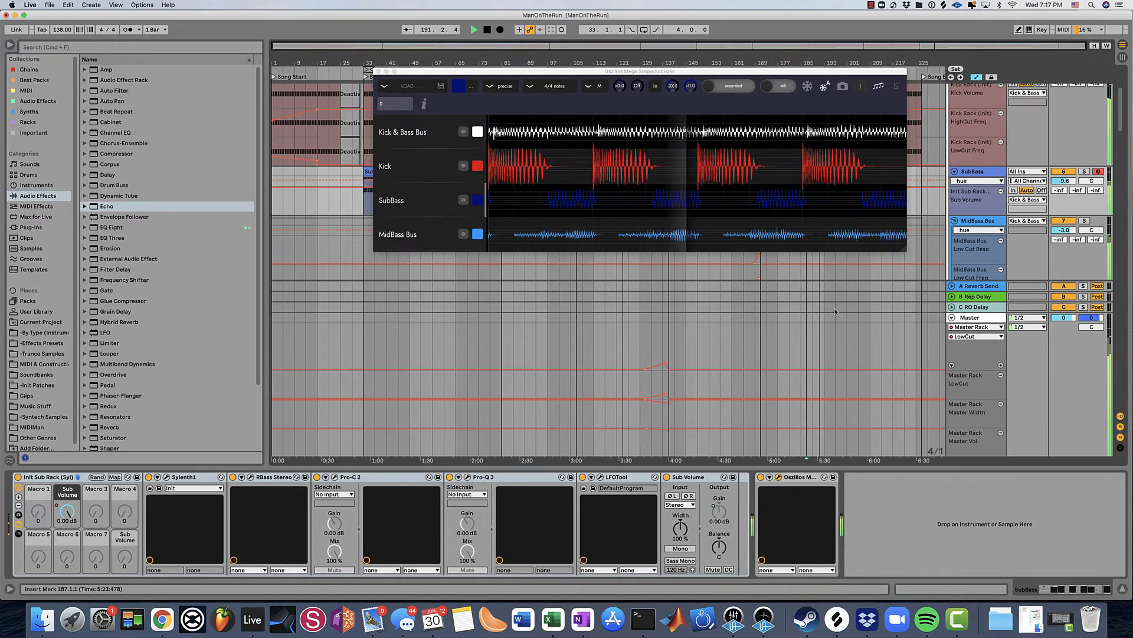
left_click(1056, 222)
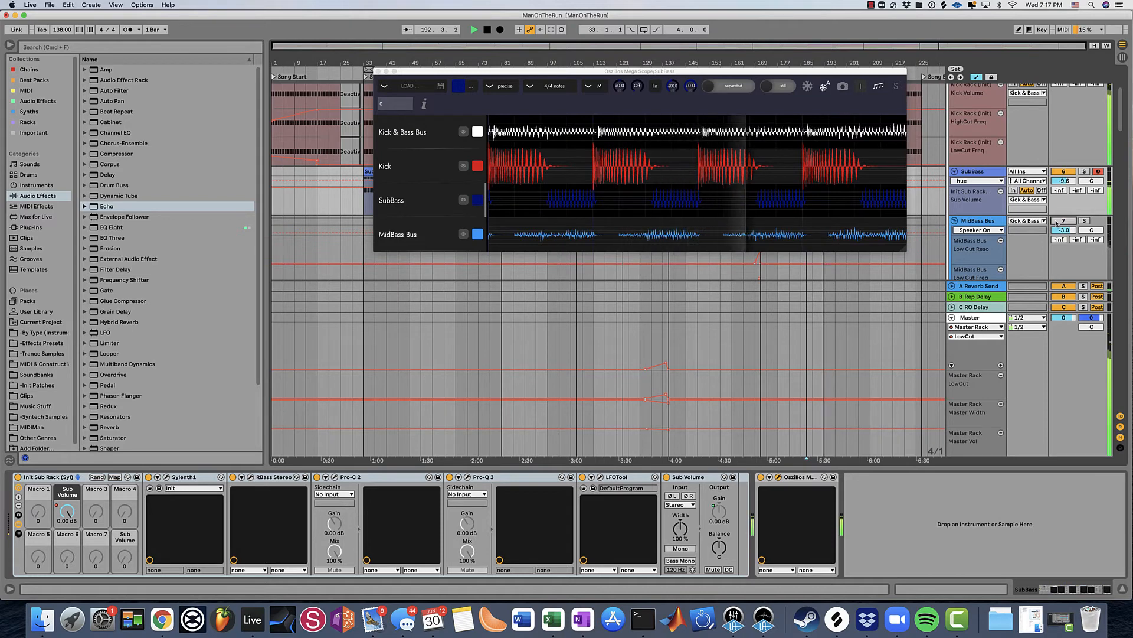
left_click(1057, 223)
left_click(354, 76)
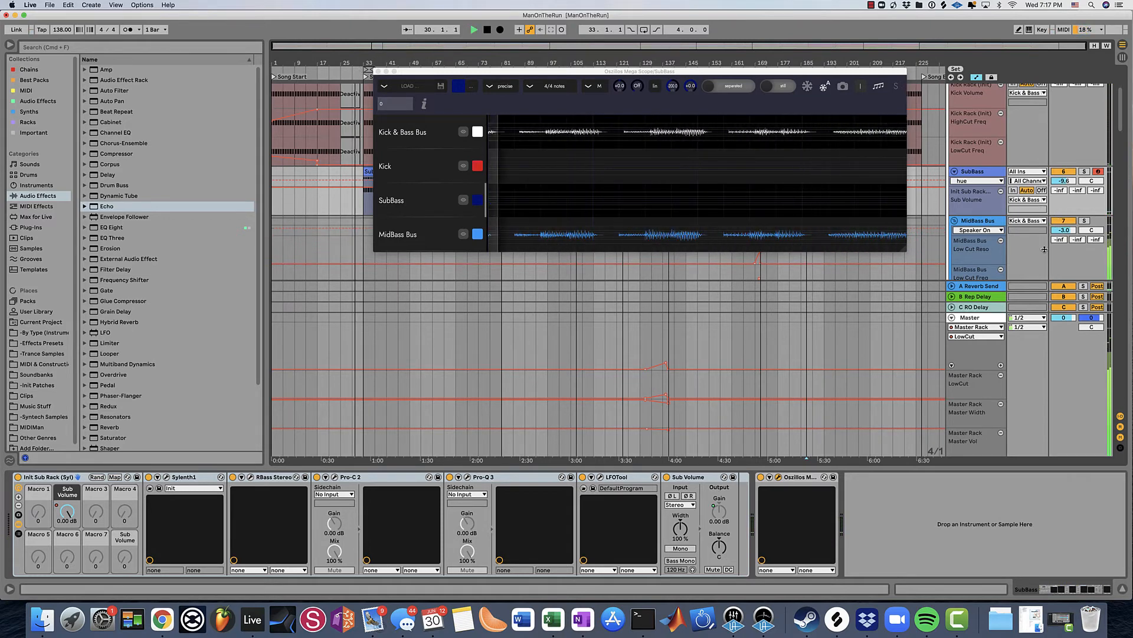
scroll(1054, 245, "down", 3)
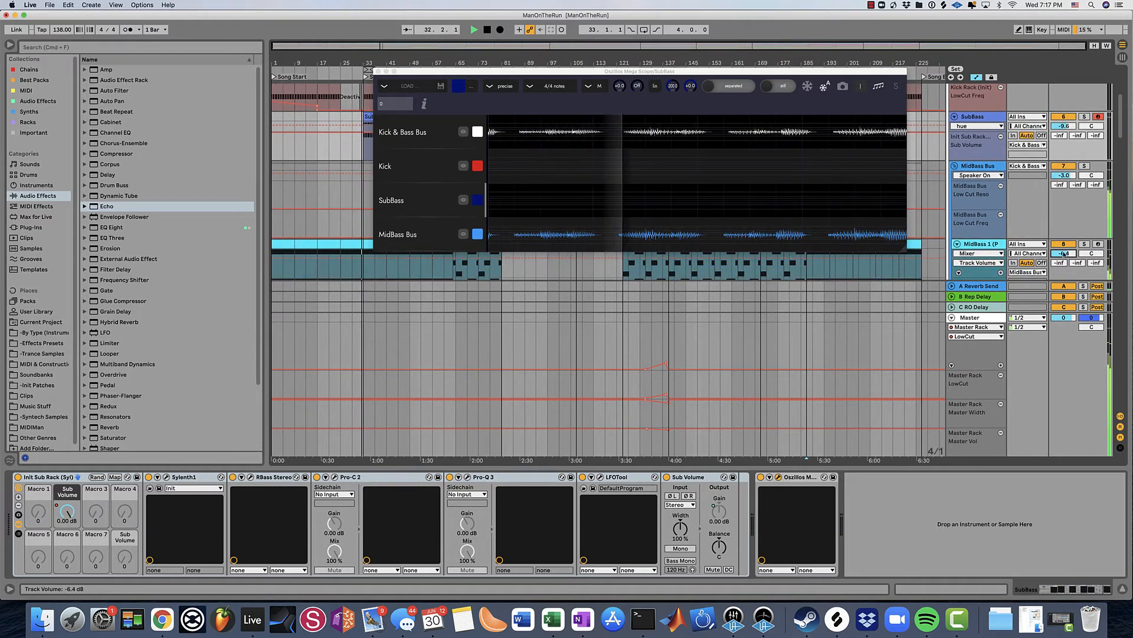
left_click(378, 72)
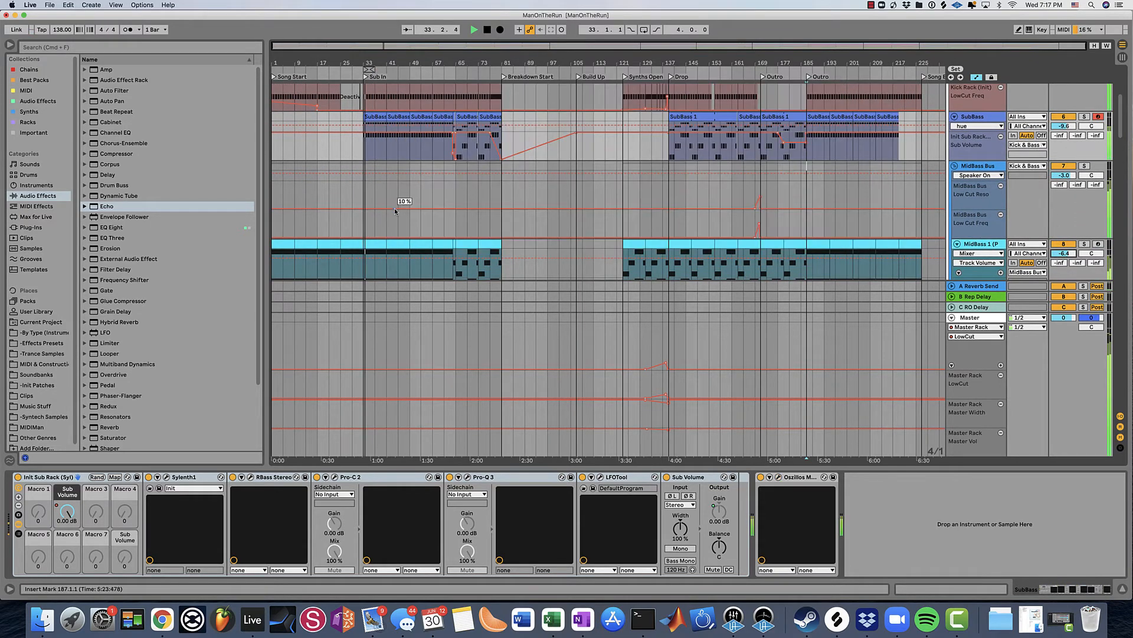
- Copy the TMA - Clap FX 1 clip on the Percussion FX track from Synths Open to the Sub In section, starting at 32.2.1
scroll(397, 213, "down", 5)
scroll(396, 215, "down", 20)
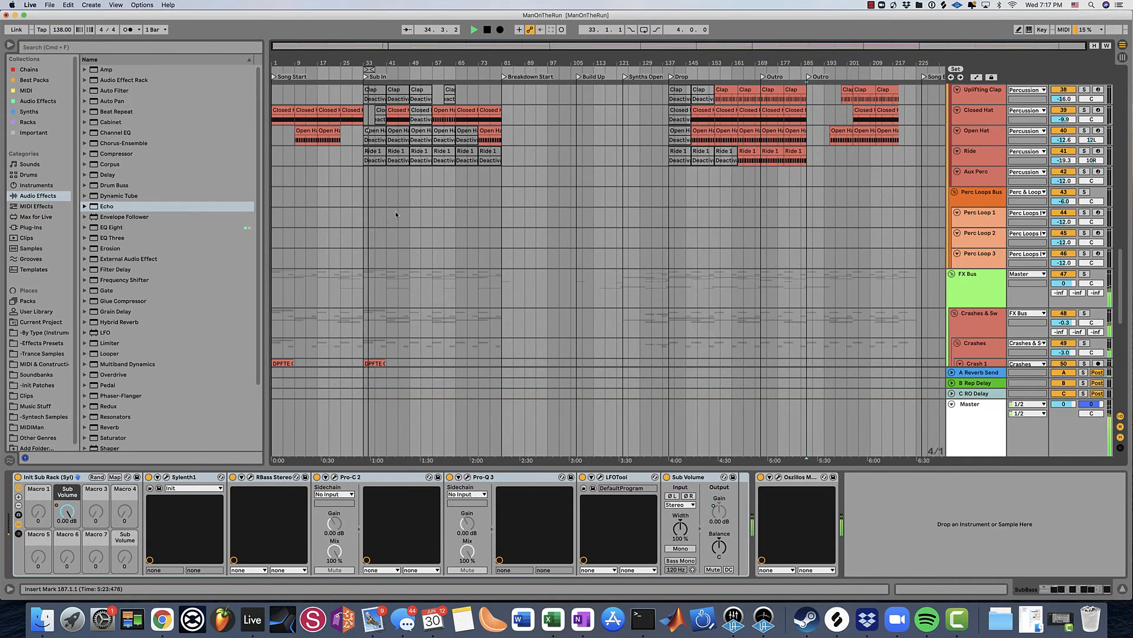
scroll(433, 174, "down", 10)
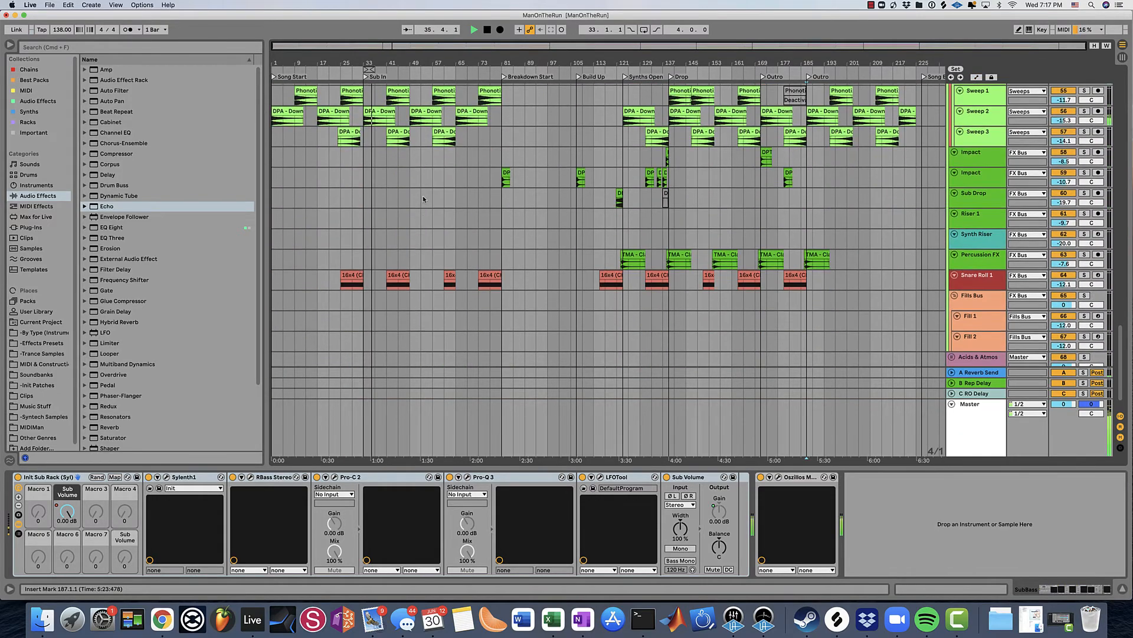
left_click_drag(325, 55, 326, 89)
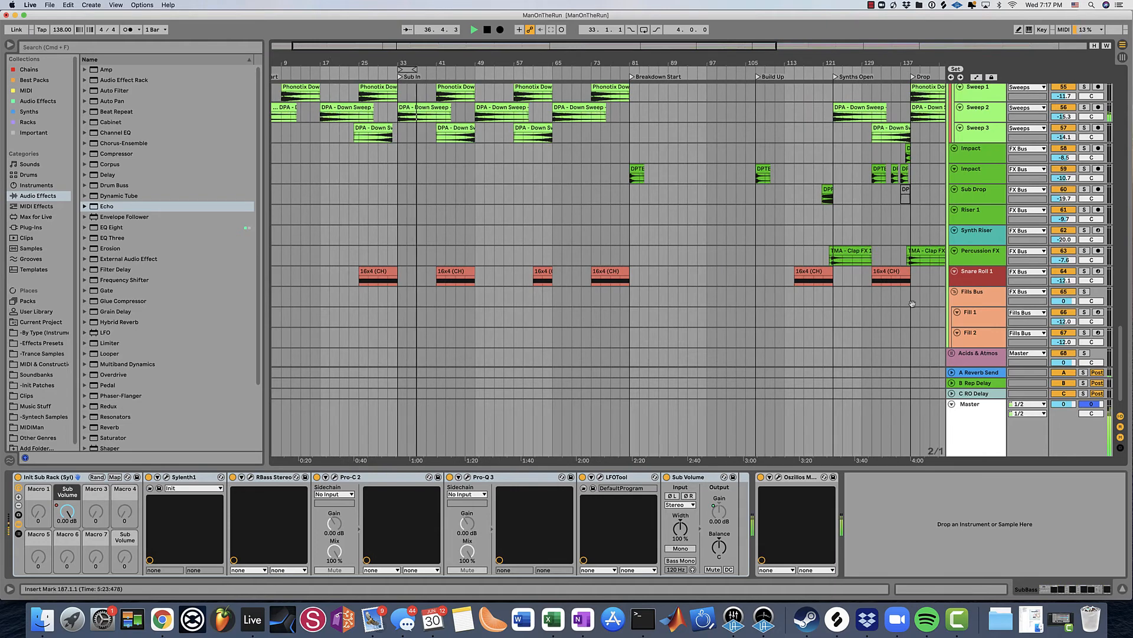
left_click_drag(844, 247, 419, 260)
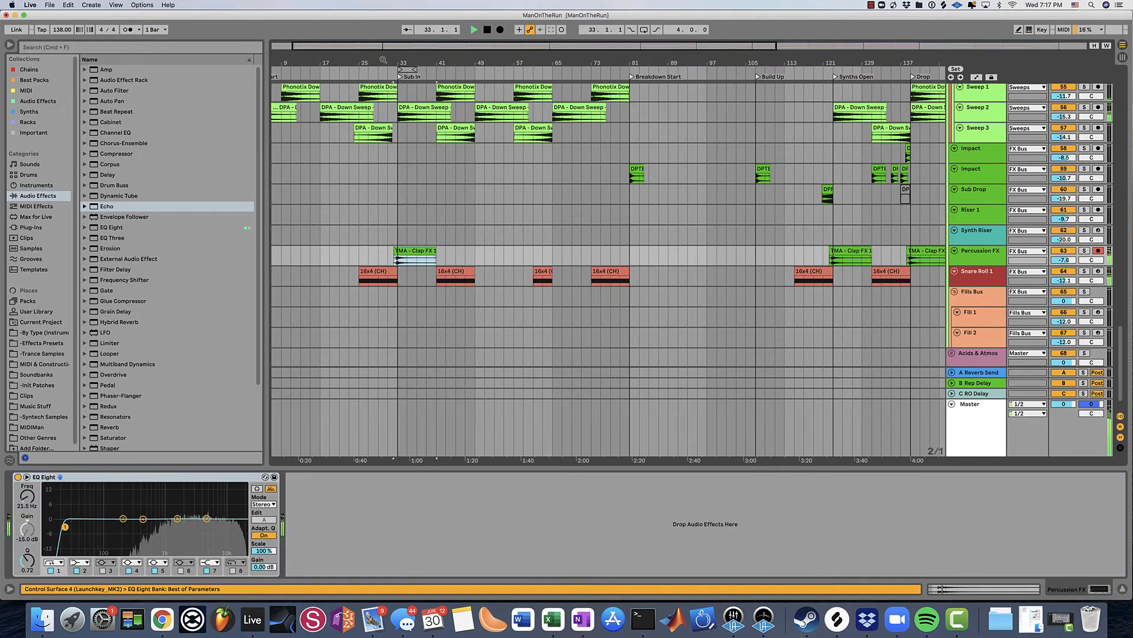
left_click_drag(385, 56, 388, 98)
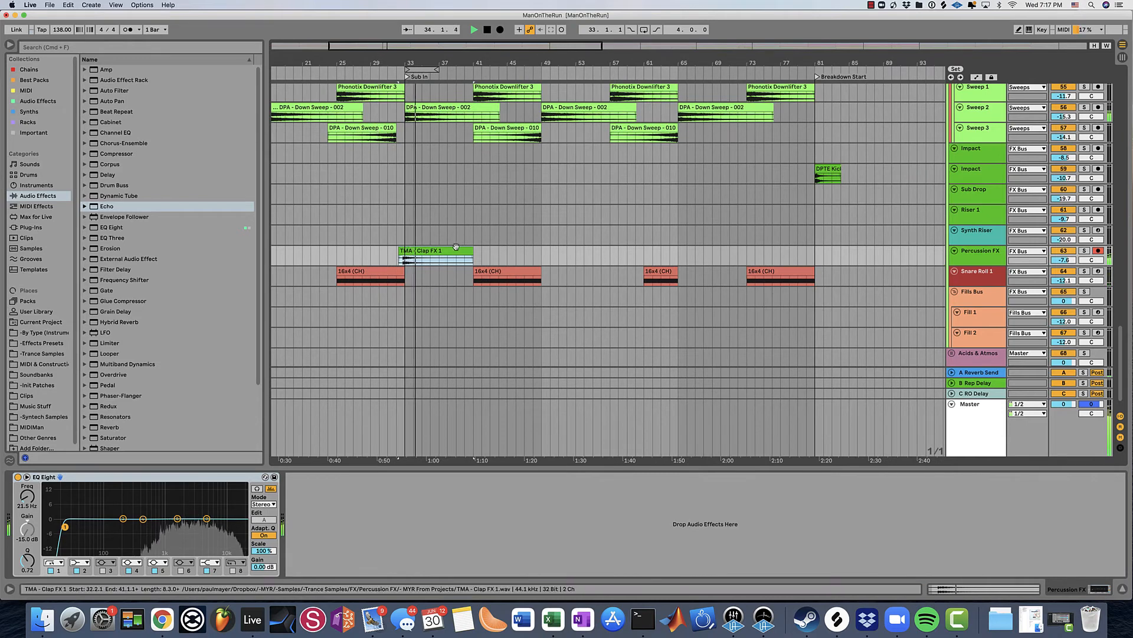
- Try a copy of the TMA - Clap FX 1 clip at 48.3.1 on the Percussion FX track, and delete it
left_click_drag(449, 250, 564, 261)
left_click(572, 261)
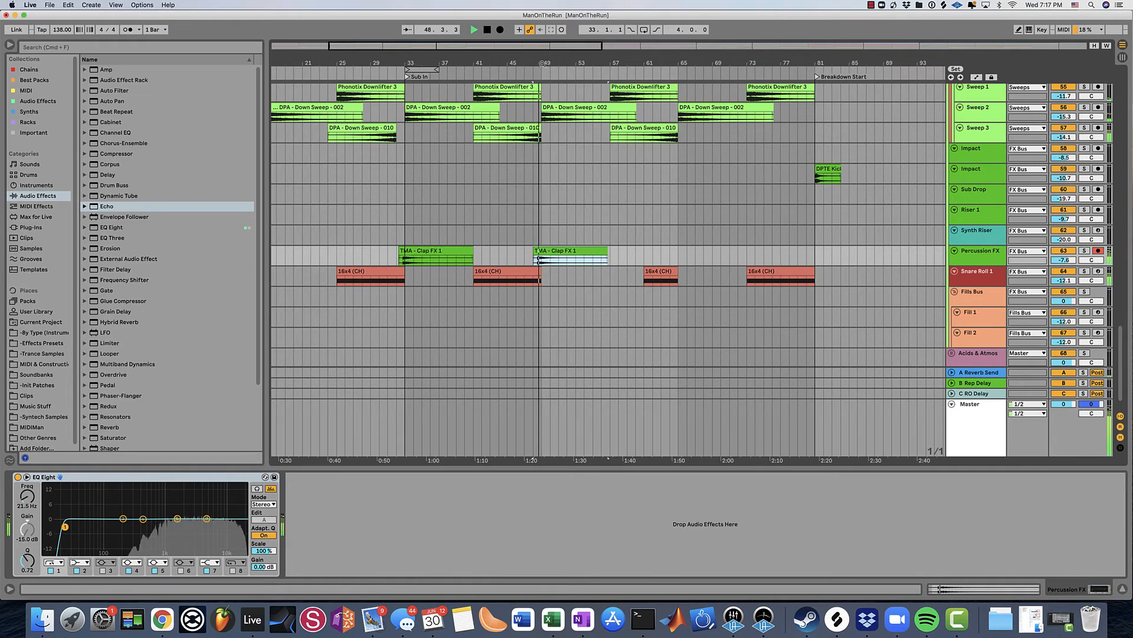
left_click_drag(534, 73, 539, 264)
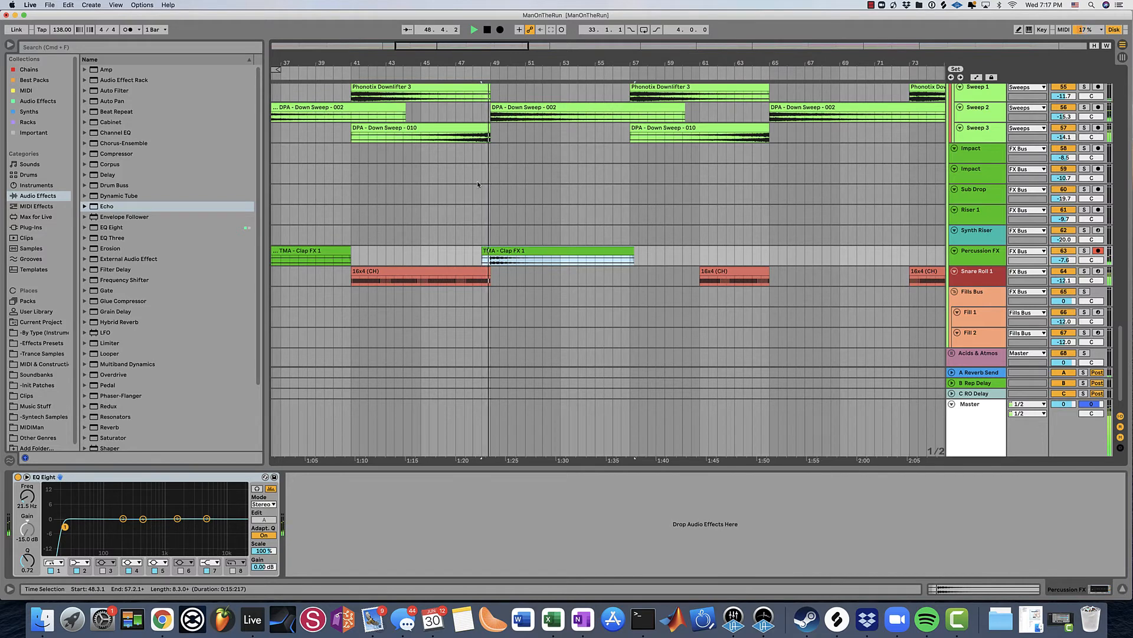
key("Delete")
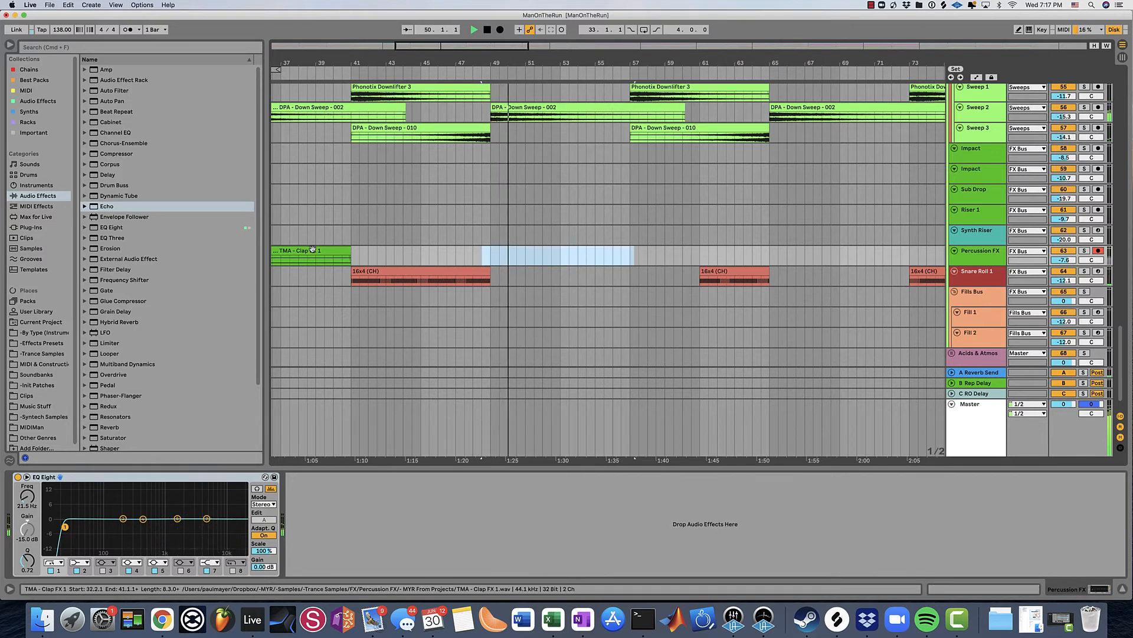
- Copy the Sub In TMA - Clap FX 1 clip along the Percussion FX track to start at 48.2.3, and audition its timing
left_click_drag(313, 249, 589, 255)
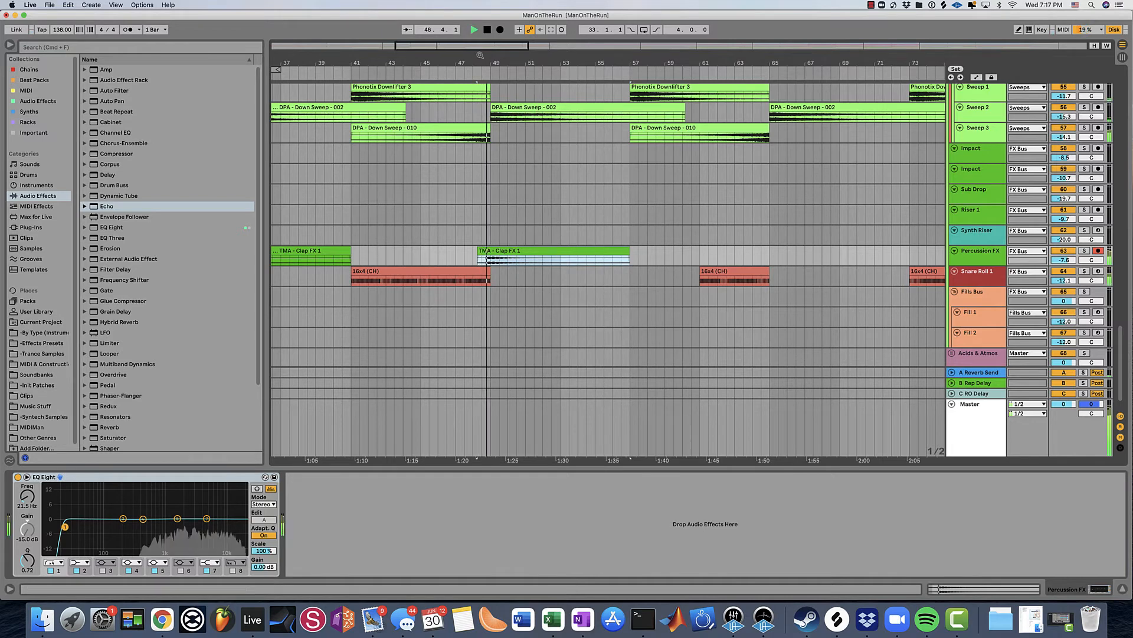
left_click_drag(480, 55, 480, 88)
key("space")
key("space")
left_click_drag(485, 252, 497, 250)
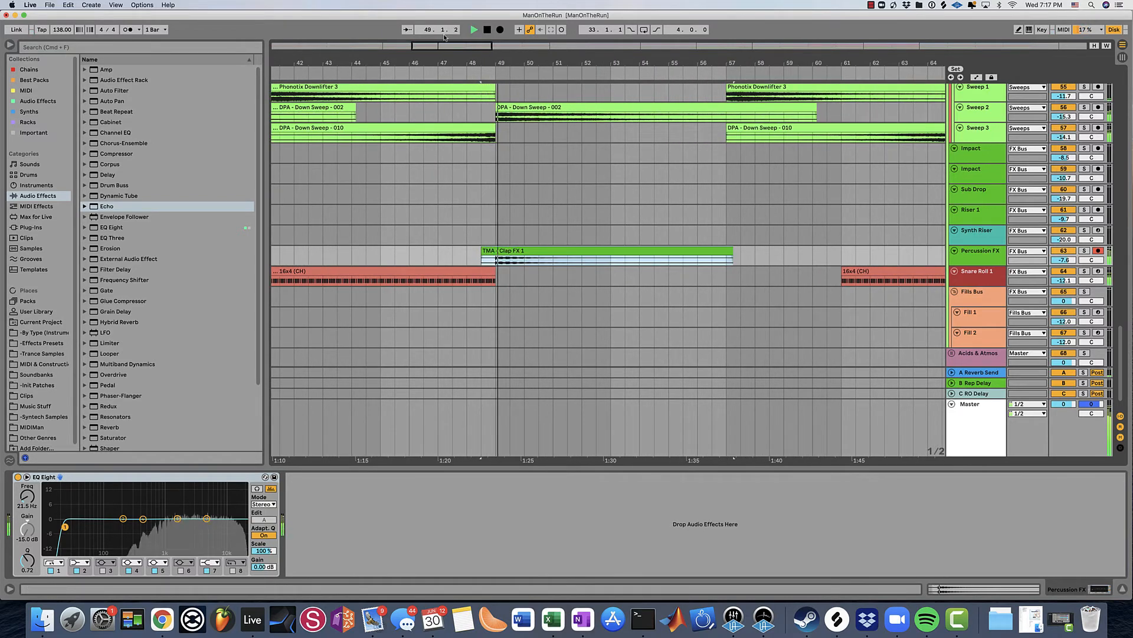
left_click_drag(454, 59, 454, 88)
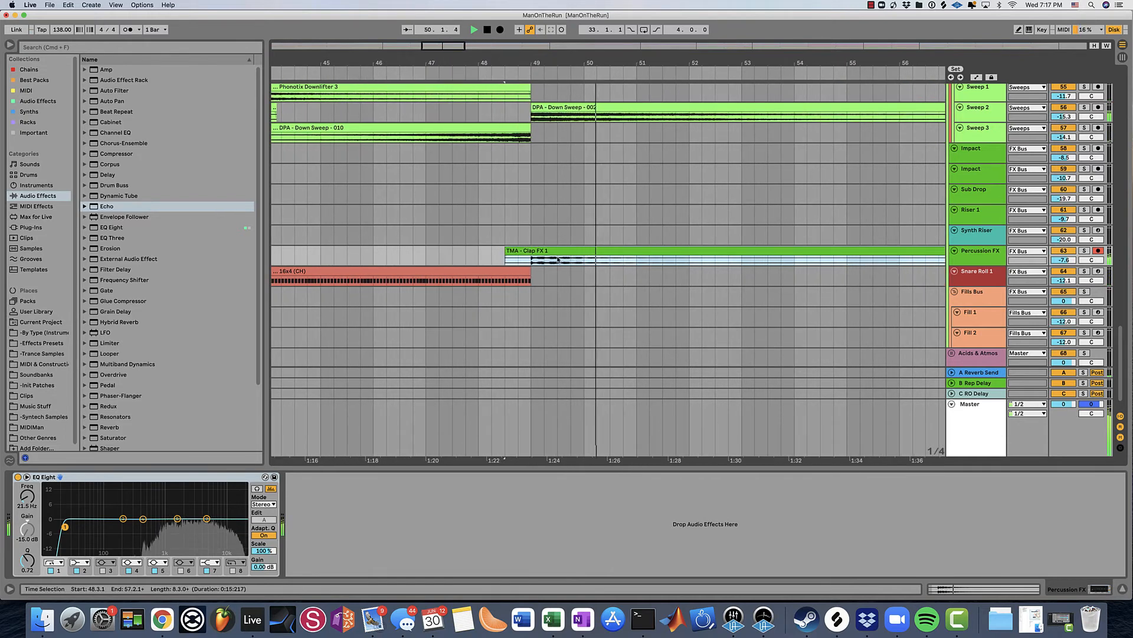
left_click_drag(556, 253, 540, 252)
left_click(485, 74)
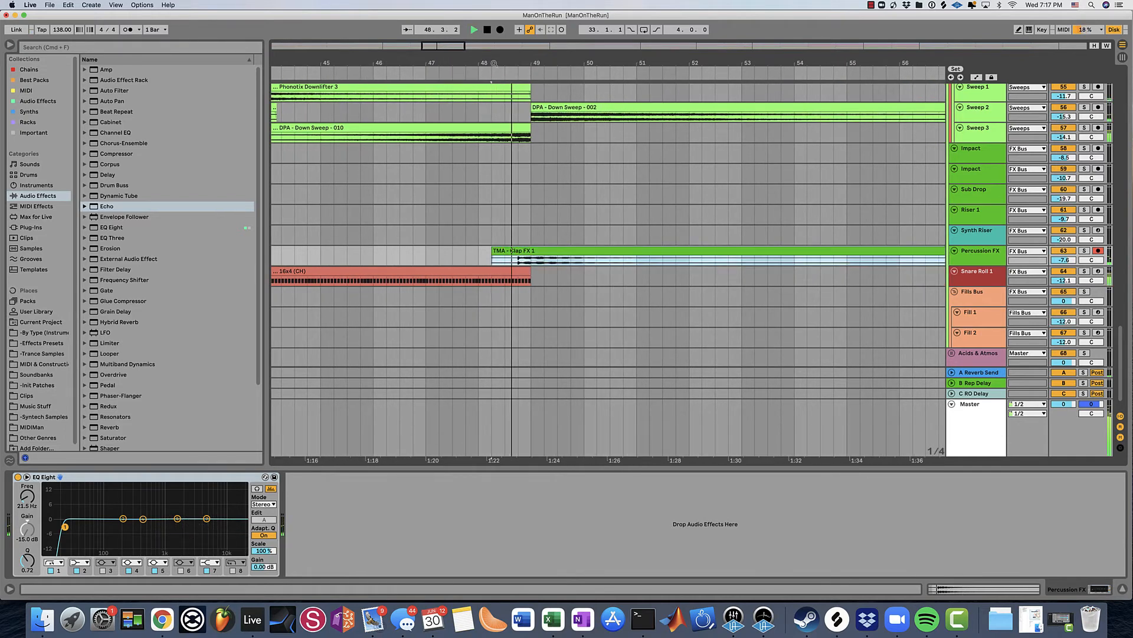
- Extend the start of the second TMA - Clap FX 1 clip back to 48.1.1 and play the transition into bar 49
left_click_drag(494, 63, 494, 87)
left_click_drag(565, 253, 424, 249)
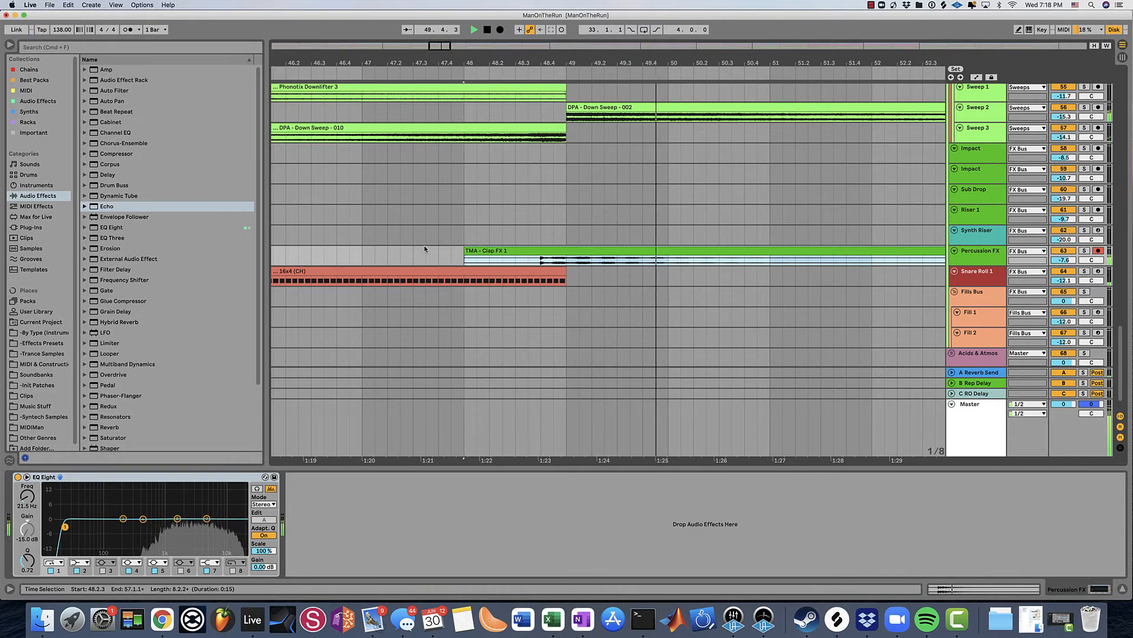
left_click_drag(435, 55, 753, 65)
left_click(771, 72)
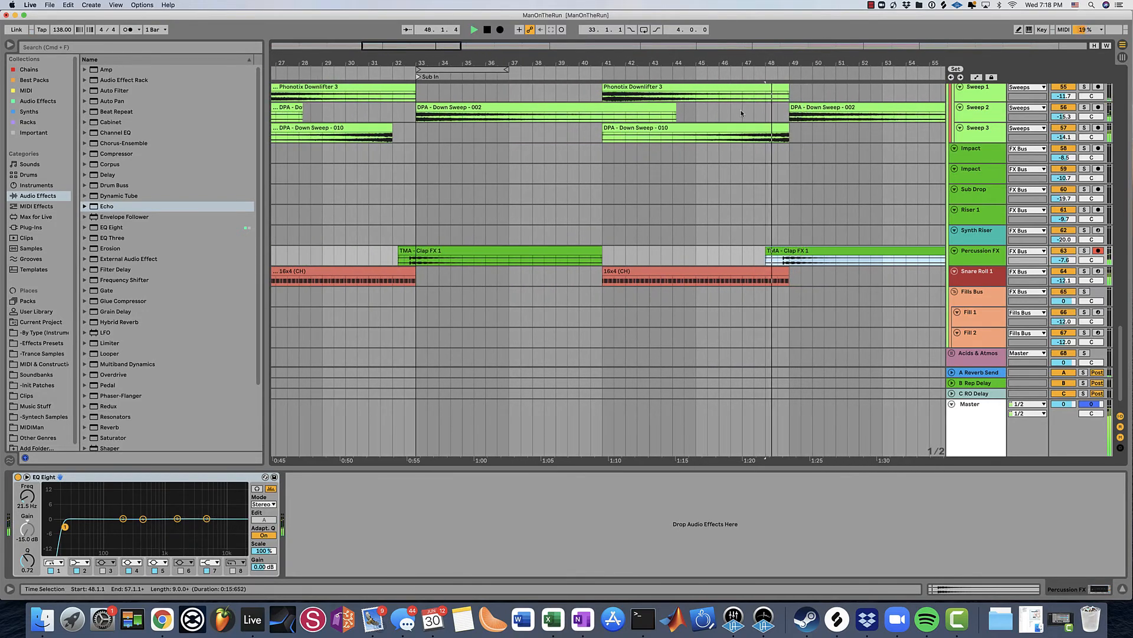
- Deactivate the TMA - Clap FX 1 clip at bar 48 for comparison and reactivate it
scroll(777, 230, "up", 10)
scroll(777, 230, "up", 5)
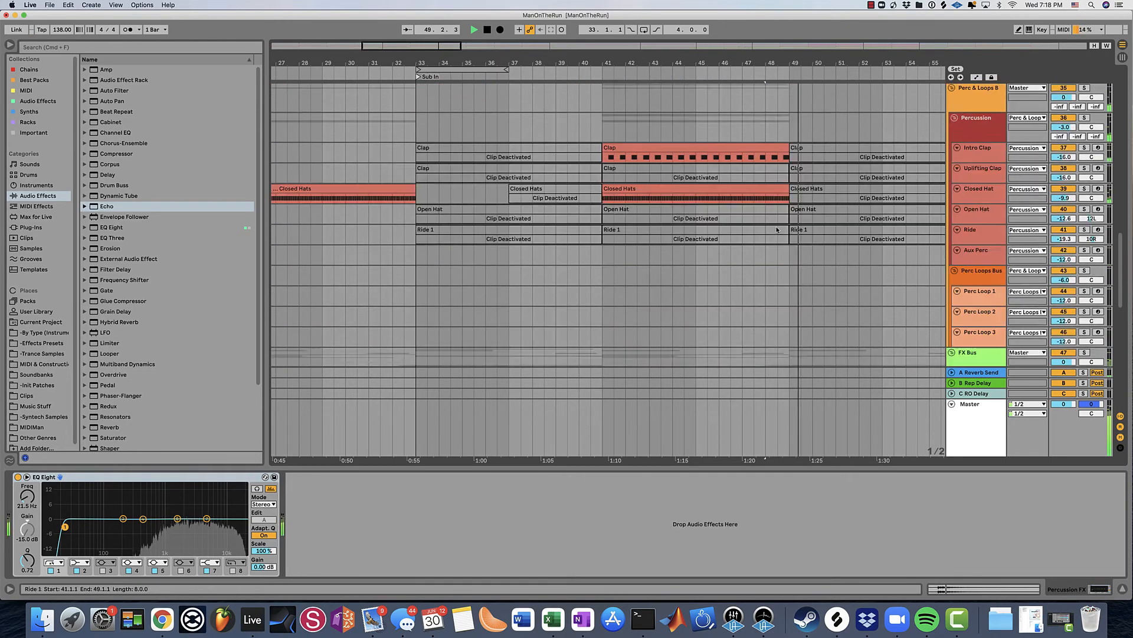
scroll(776, 233, "down", 12)
scroll(777, 234, "down", 5)
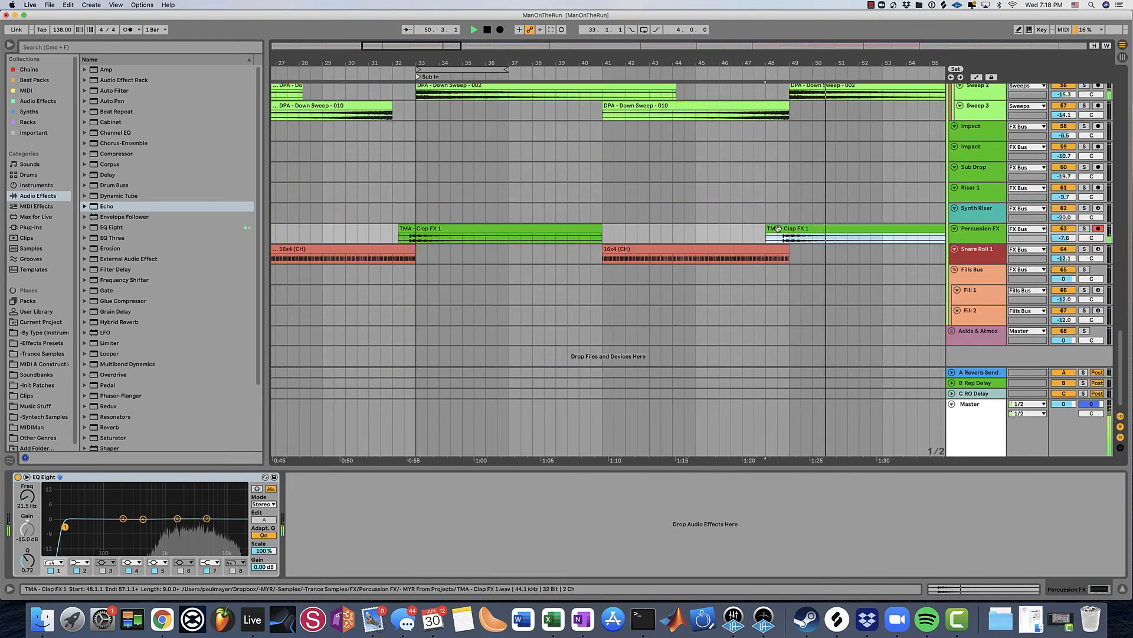
left_click(778, 230)
left_click_drag(724, 64, 395, 66)
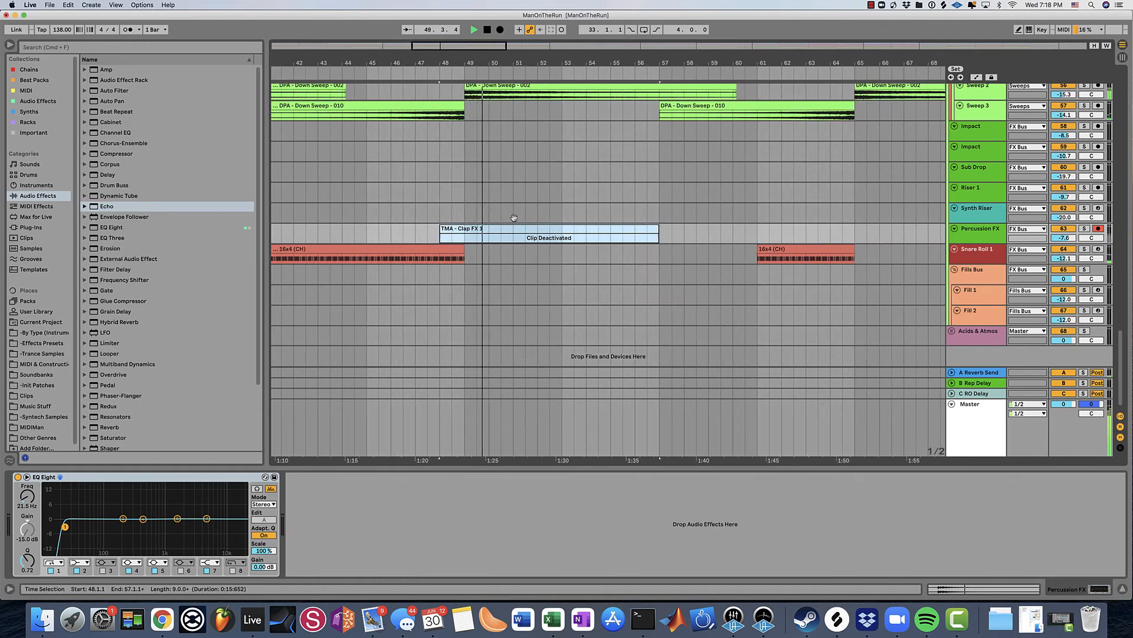
key("0")
left_click(574, 192)
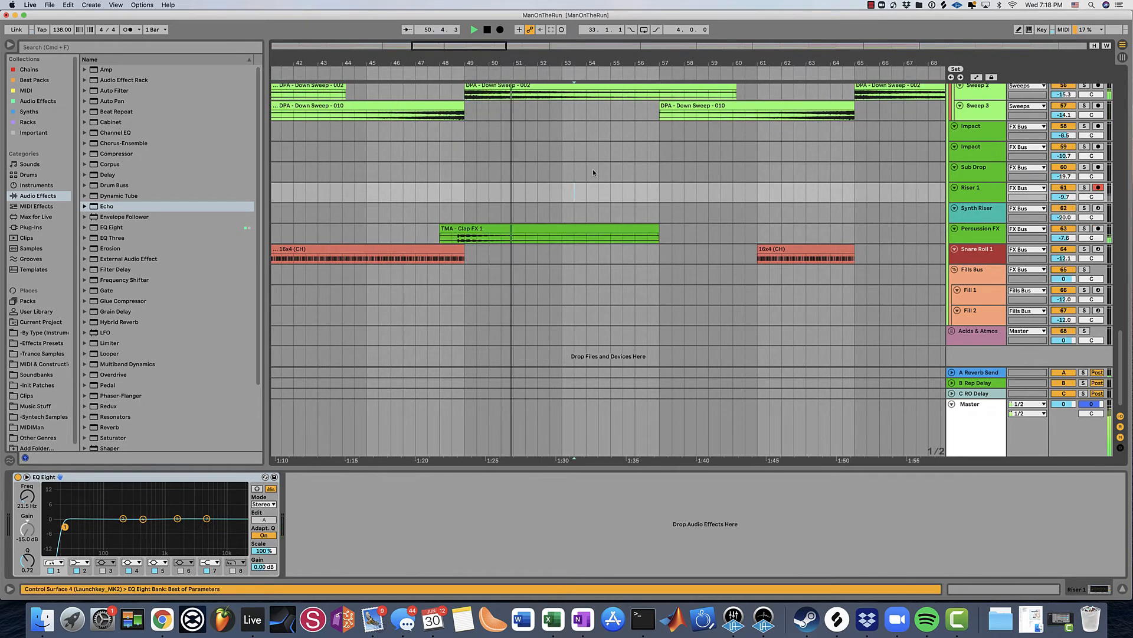
- Duplicate the Original Lower track's Original Bass clip from bar 41 to bar 49, and play back the lead-in to it
scroll(525, 234, "up", 15)
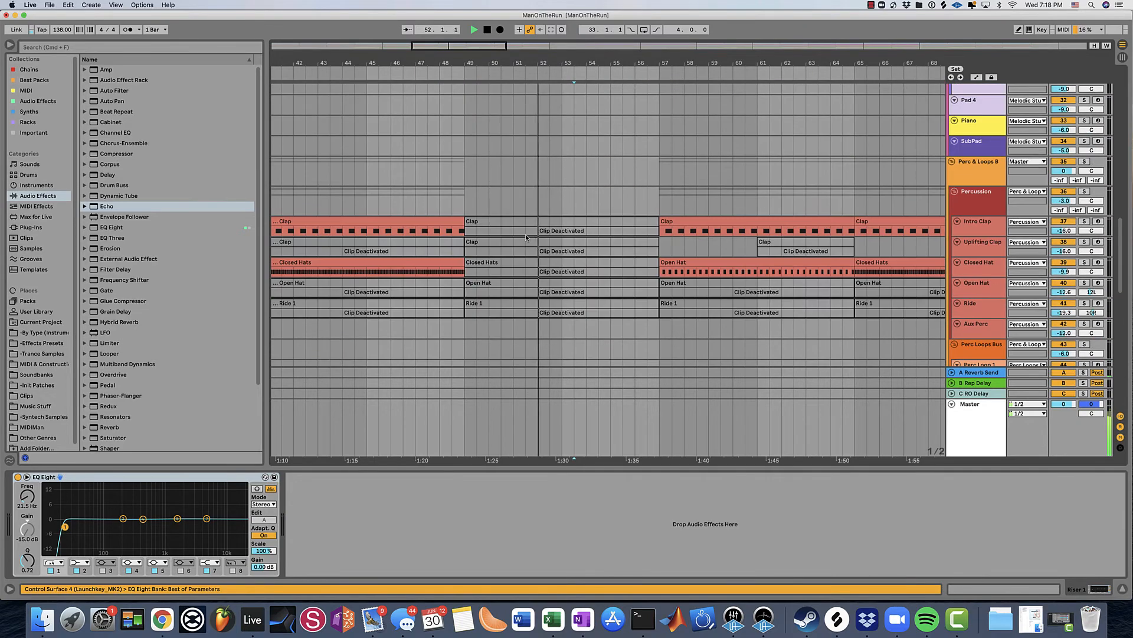
scroll(525, 234, "up", 10)
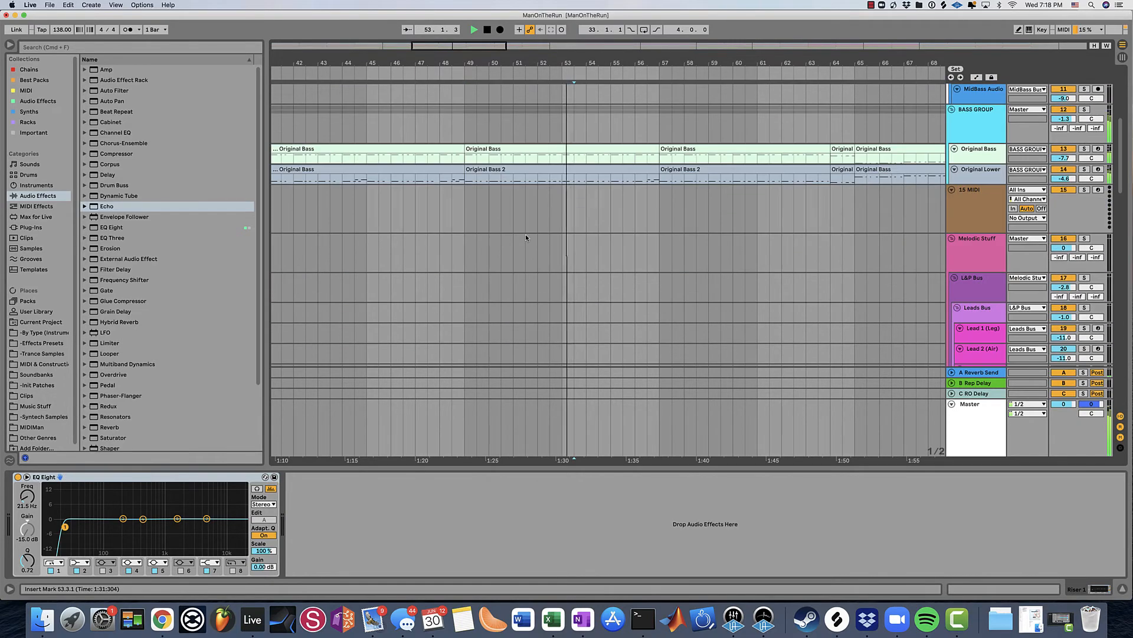
scroll(525, 234, "up", 3)
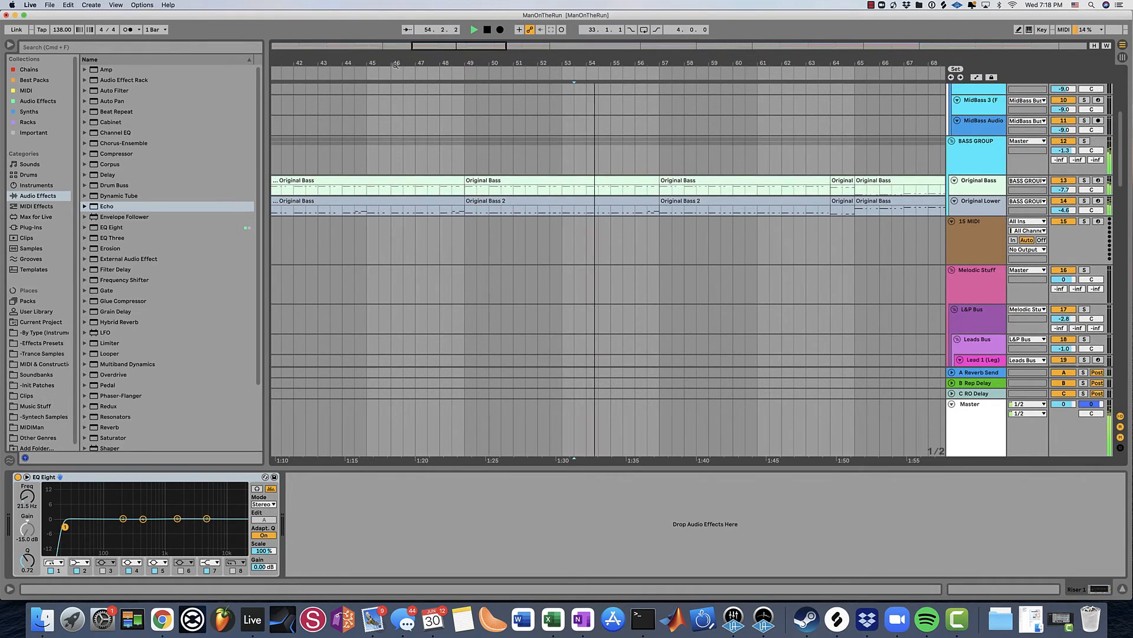
left_click_drag(424, 60, 536, 53)
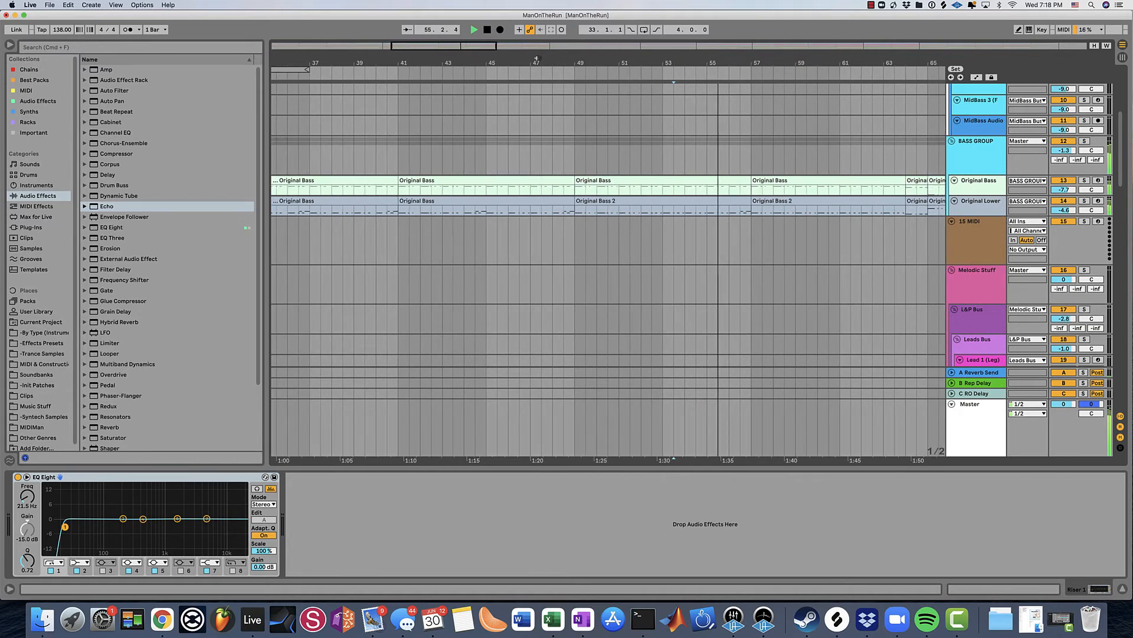
left_click(540, 208)
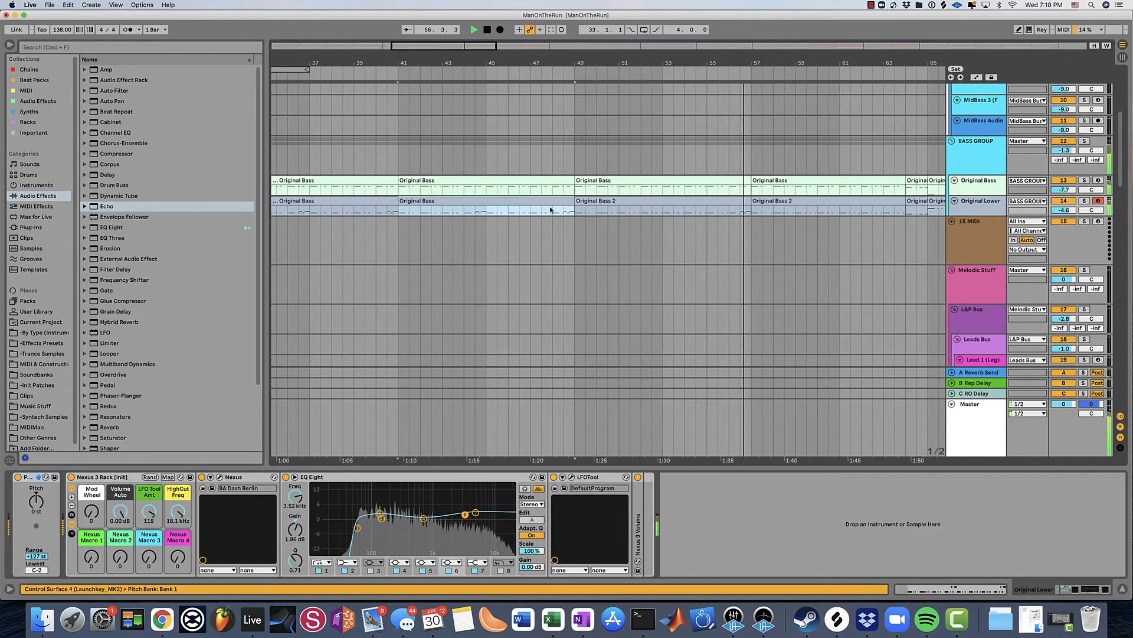
key("super+d")
key("space")
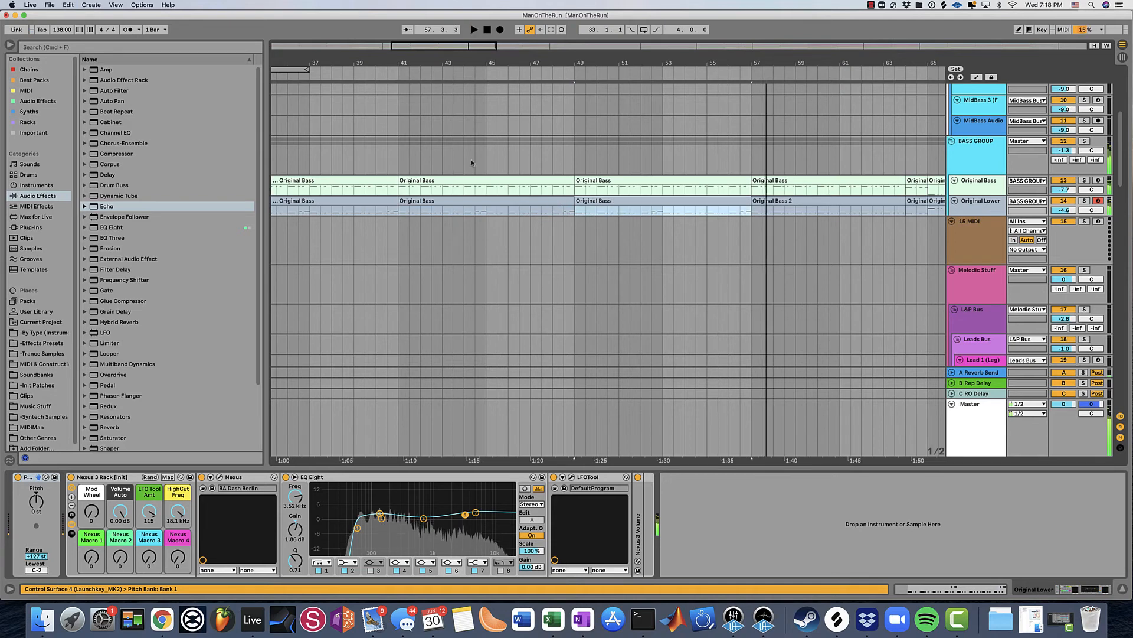
left_click(411, 90)
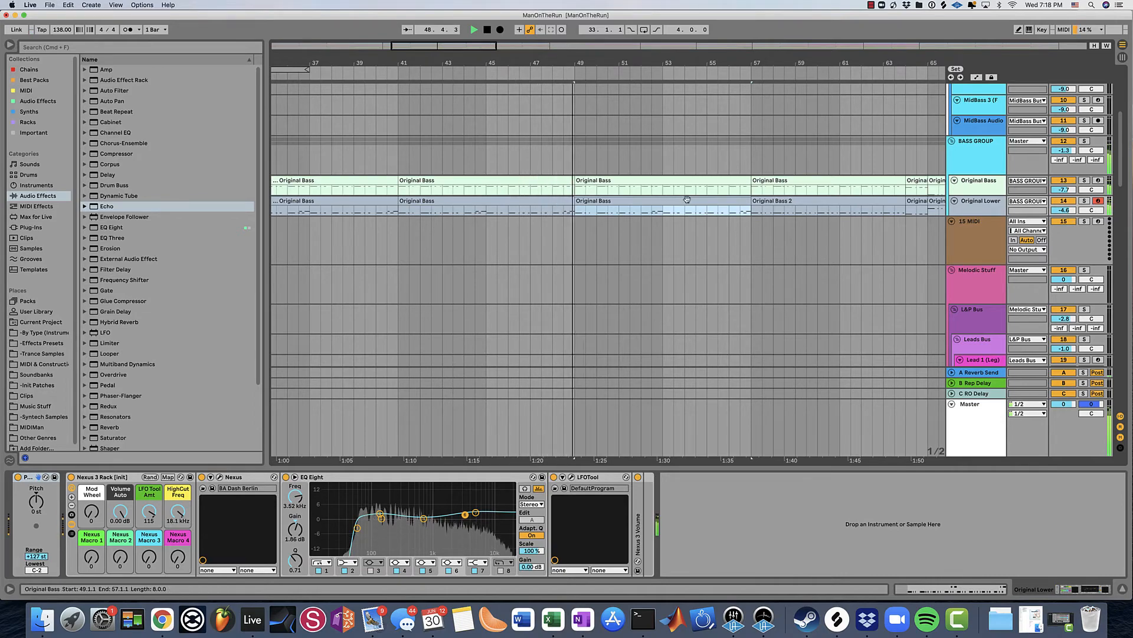
- Cut bar 48 out of the Kick and SubBass clips, and extend the SubBass clip back to 49.1.1 and the Kick clip to 48.4.1
scroll(531, 171, "up", 6)
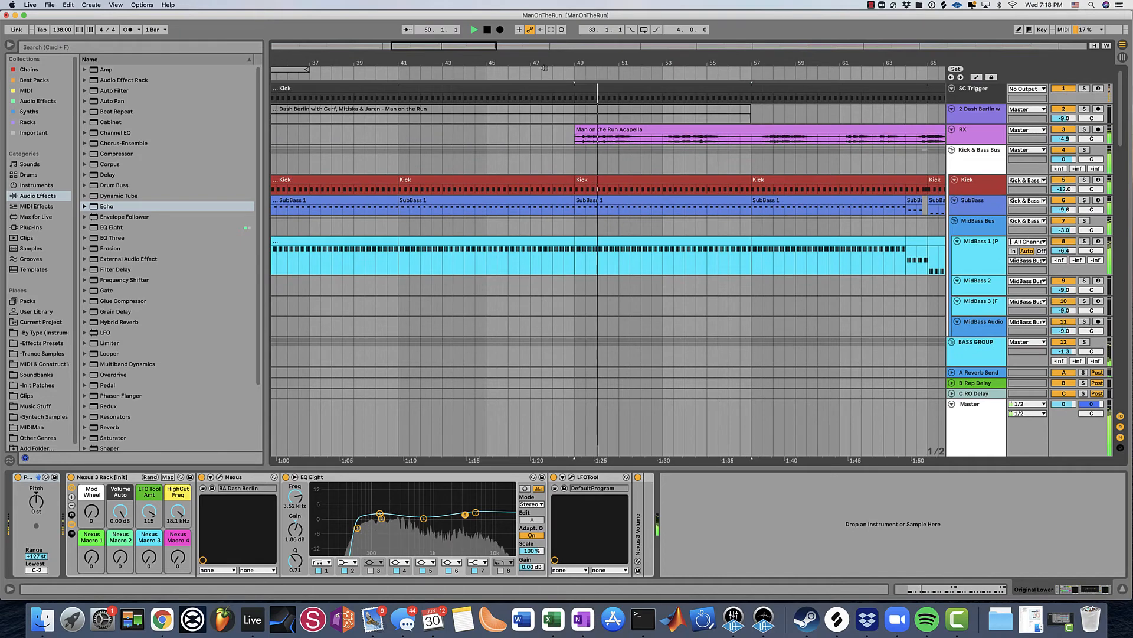
left_click_drag(541, 61, 543, 88)
left_click(543, 75)
left_click_drag(619, 200, 569, 179)
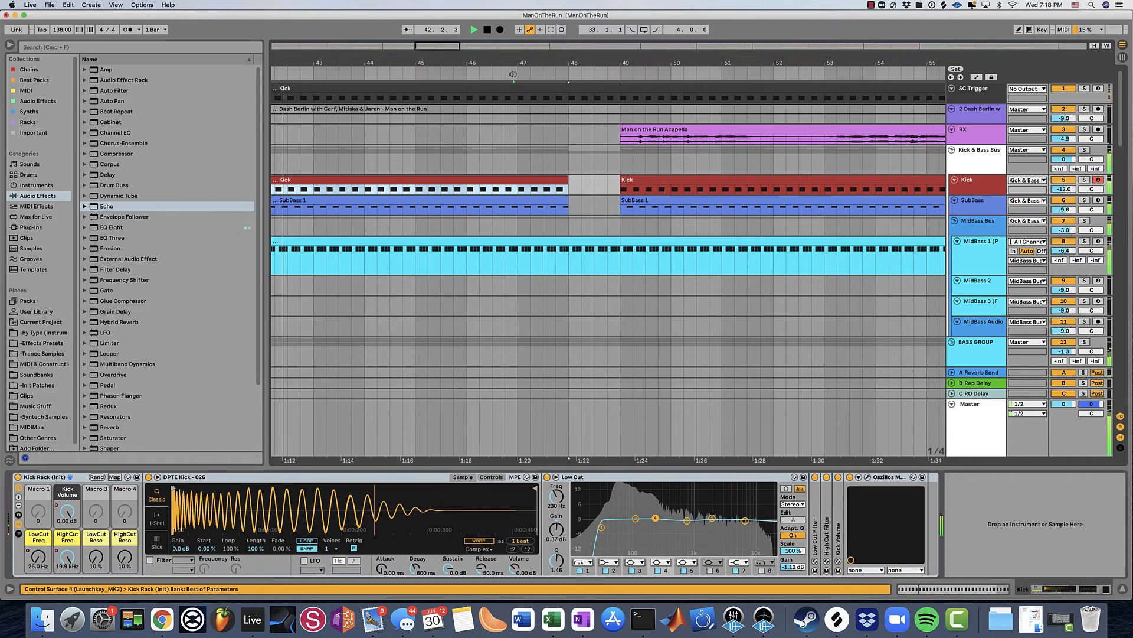
left_click(513, 73)
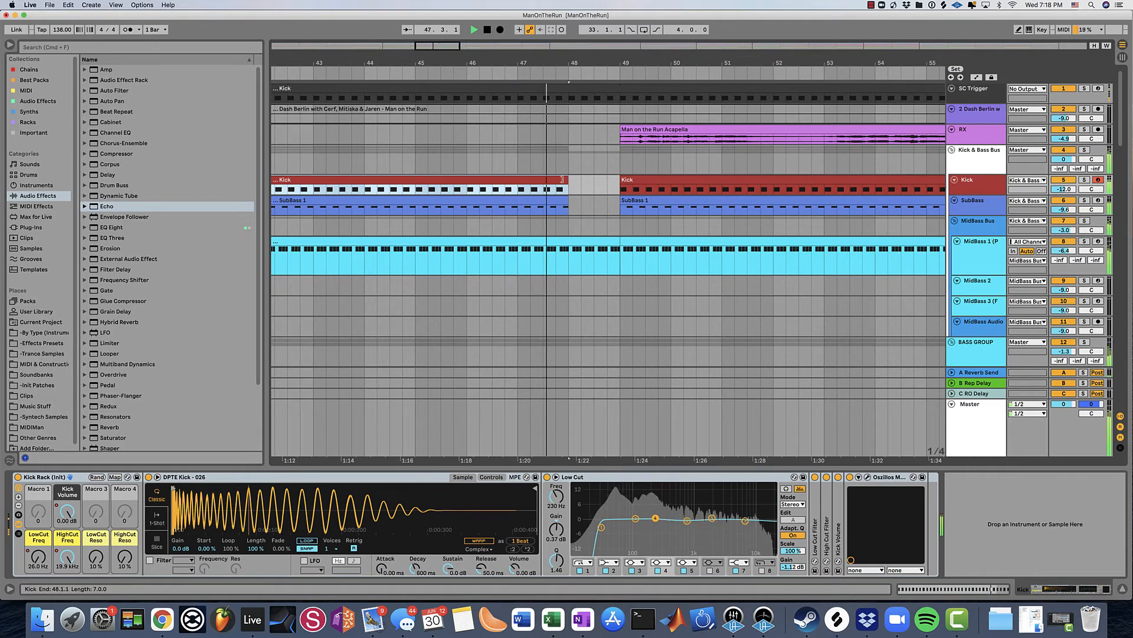
left_click_drag(568, 204, 617, 204)
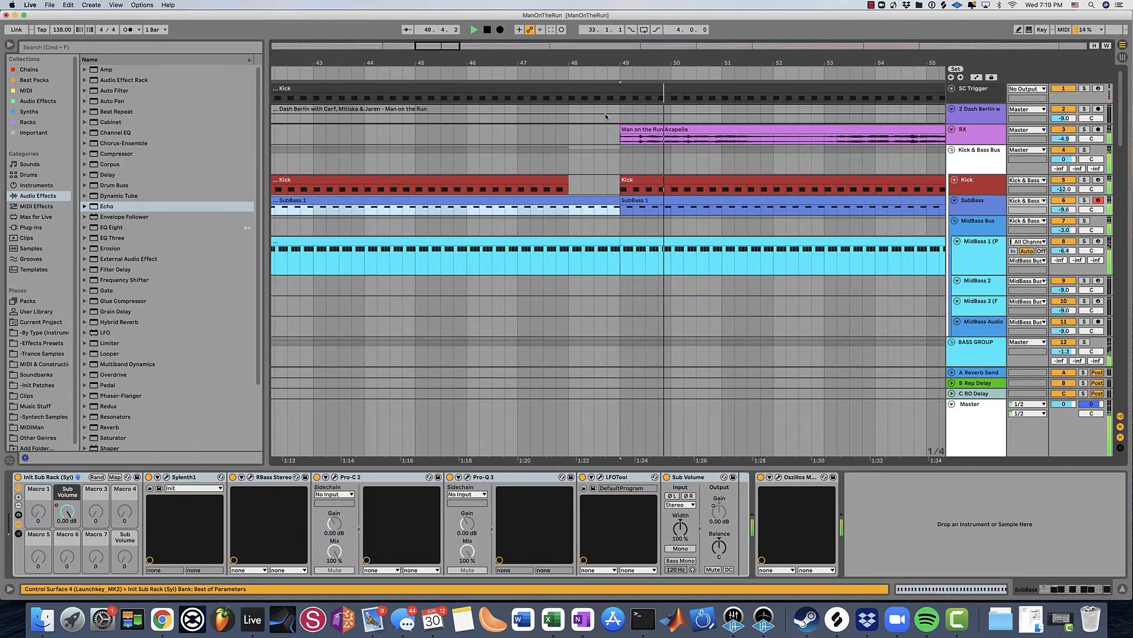
left_click_drag(565, 177, 612, 178)
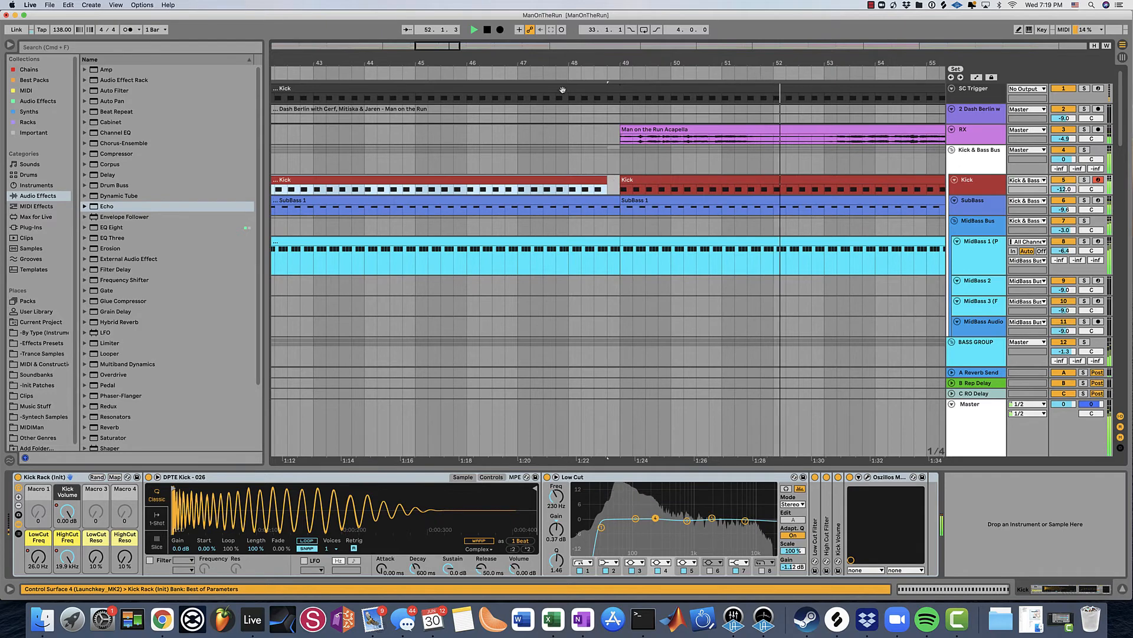
- Copy the seven-bar Original Bass 2 clip on the Original Lower track from bar 57 to bar 49 and play it
scroll(592, 264, "down", 2)
scroll(588, 264, "right", 4)
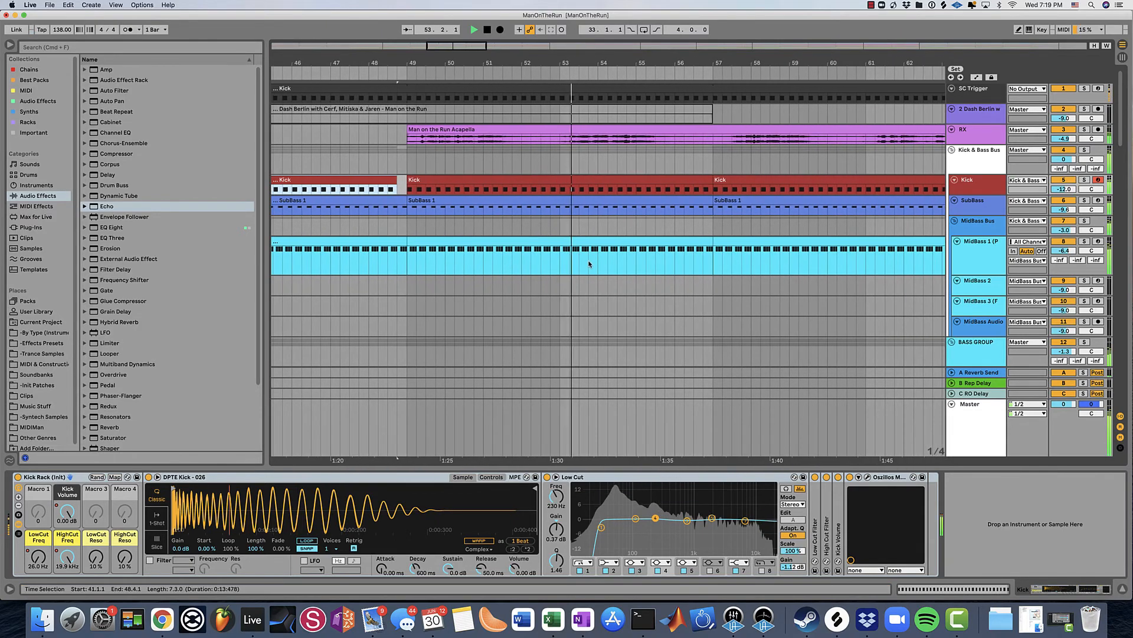
scroll(589, 264, "down", 10)
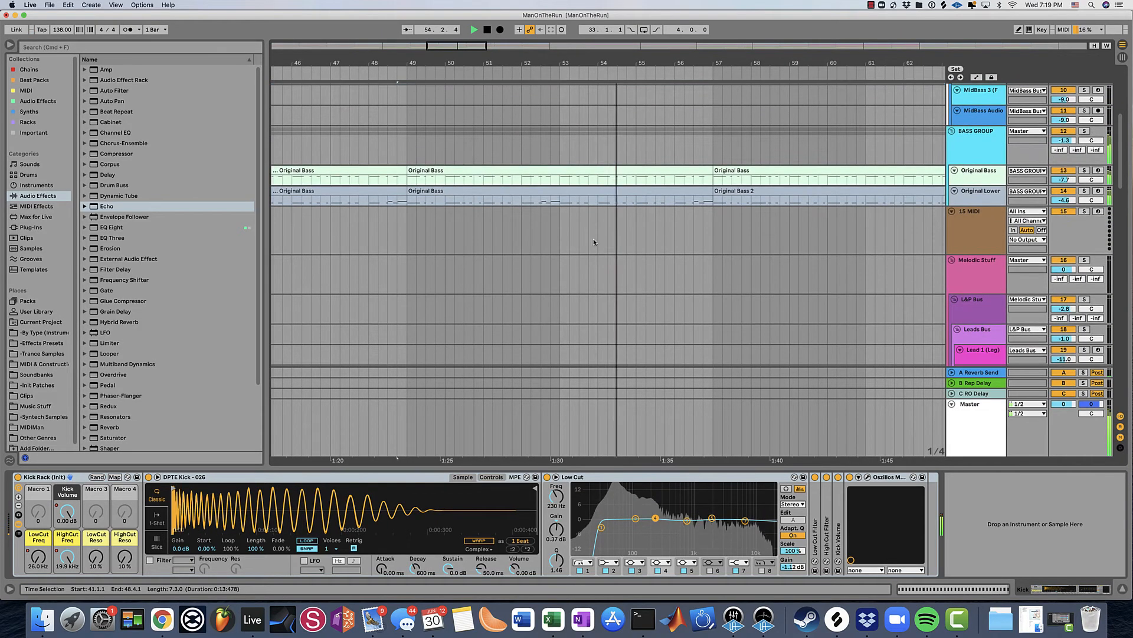
left_click(593, 242)
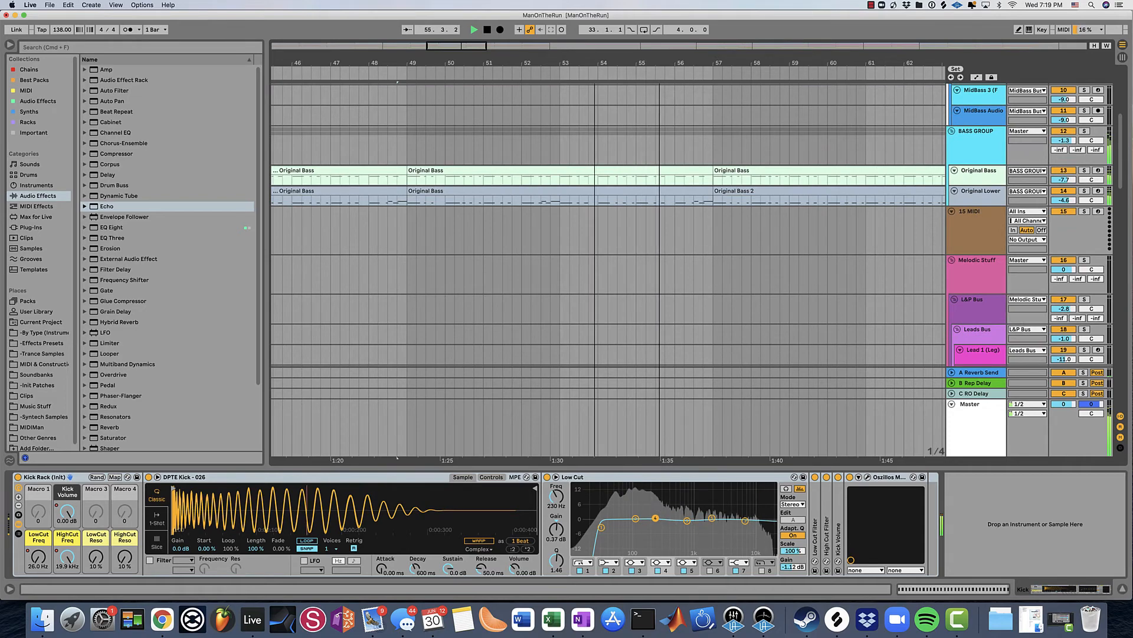
scroll(592, 242, "down", 3)
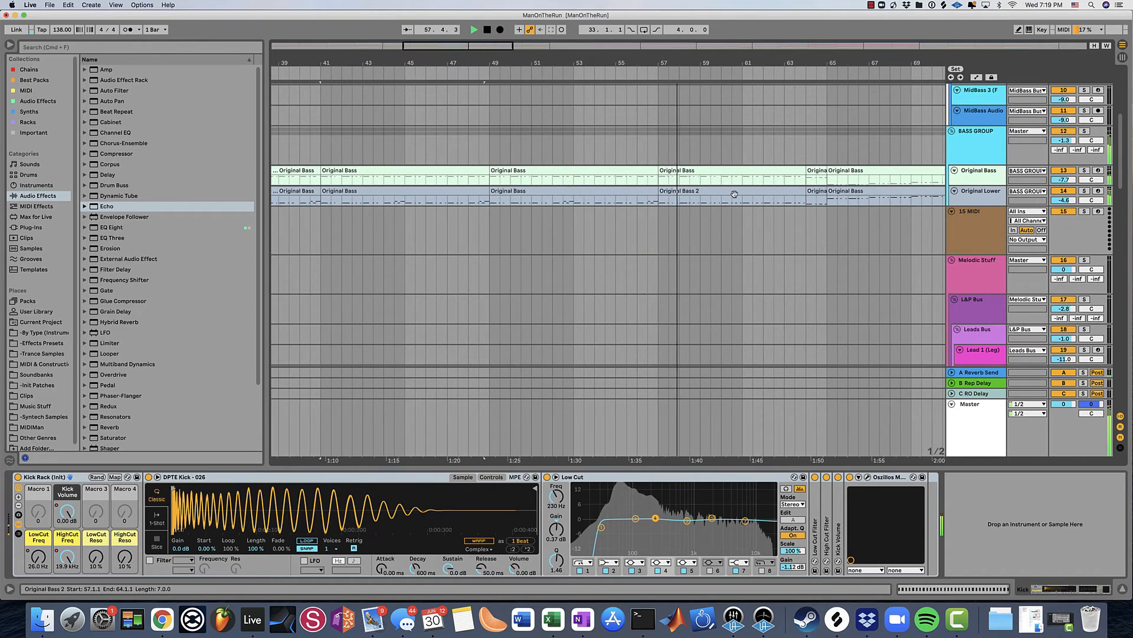
left_click_drag(734, 194, 570, 192)
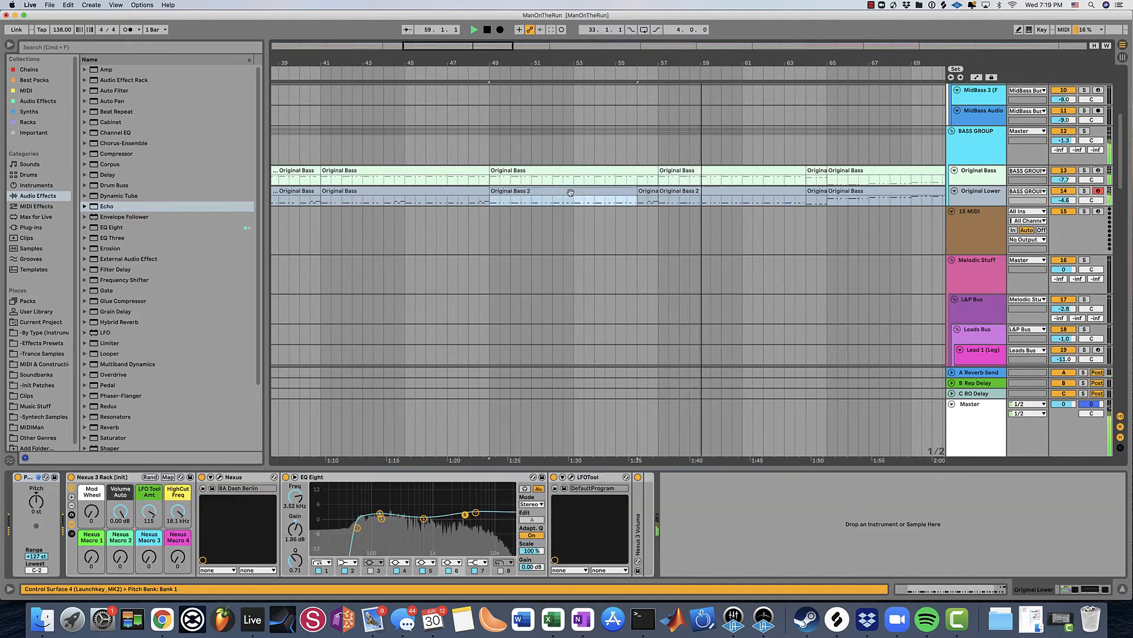
key("space")
key("space")
- Copy the one-bar bass fill at bar 44 of the Original Lower track and paste it at bar 53
scroll(553, 201, "up", 2)
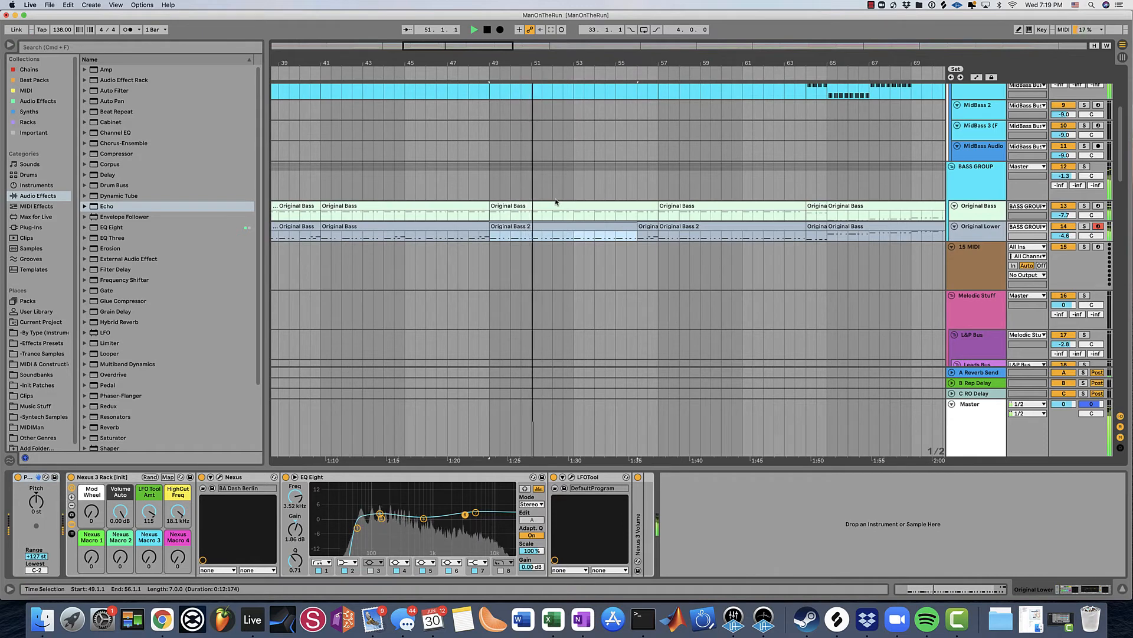
left_click_drag(383, 237, 406, 238)
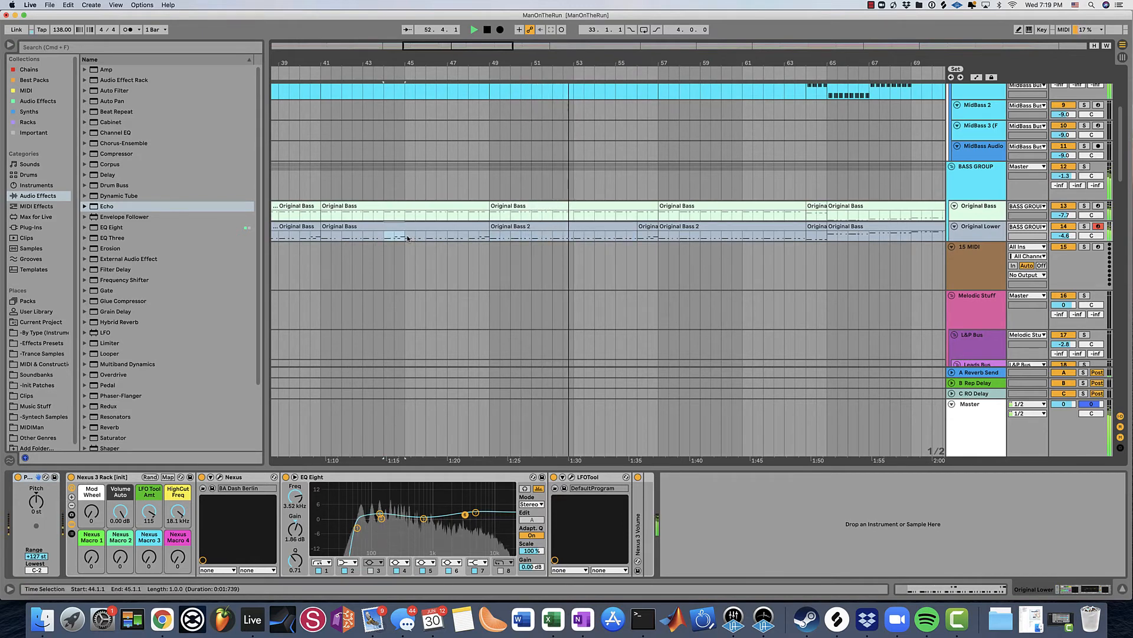
key("space")
key("space")
left_click(574, 238)
key("super+v")
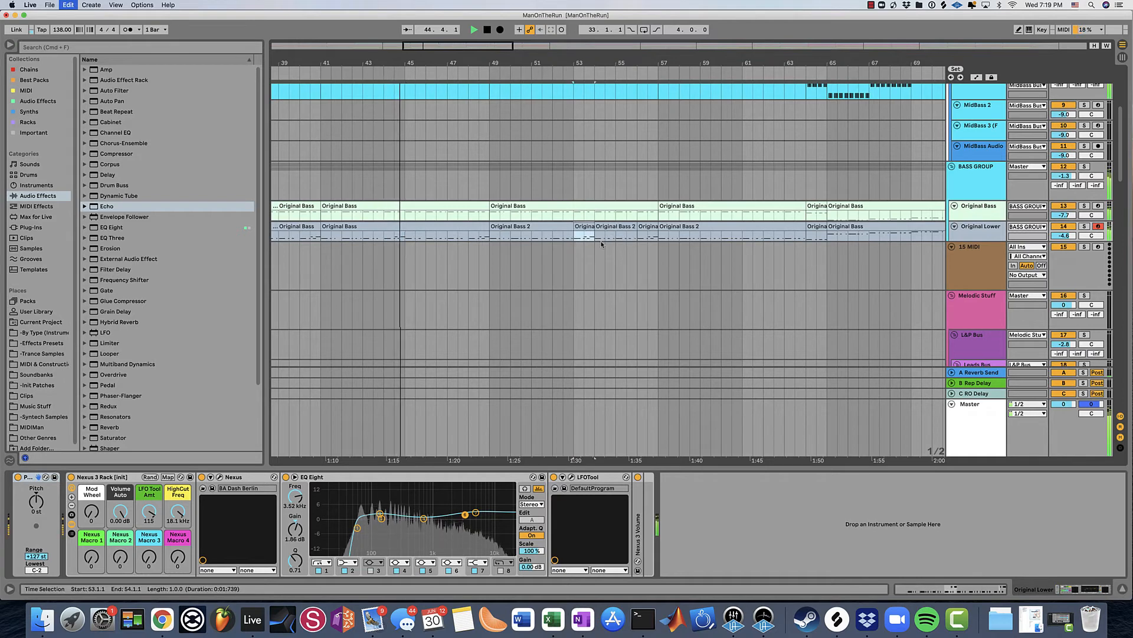
- Try pasting the one-bar bass fill at bar 61 of the Original Lower track, and undo the paste
left_click(744, 237)
key("super+v")
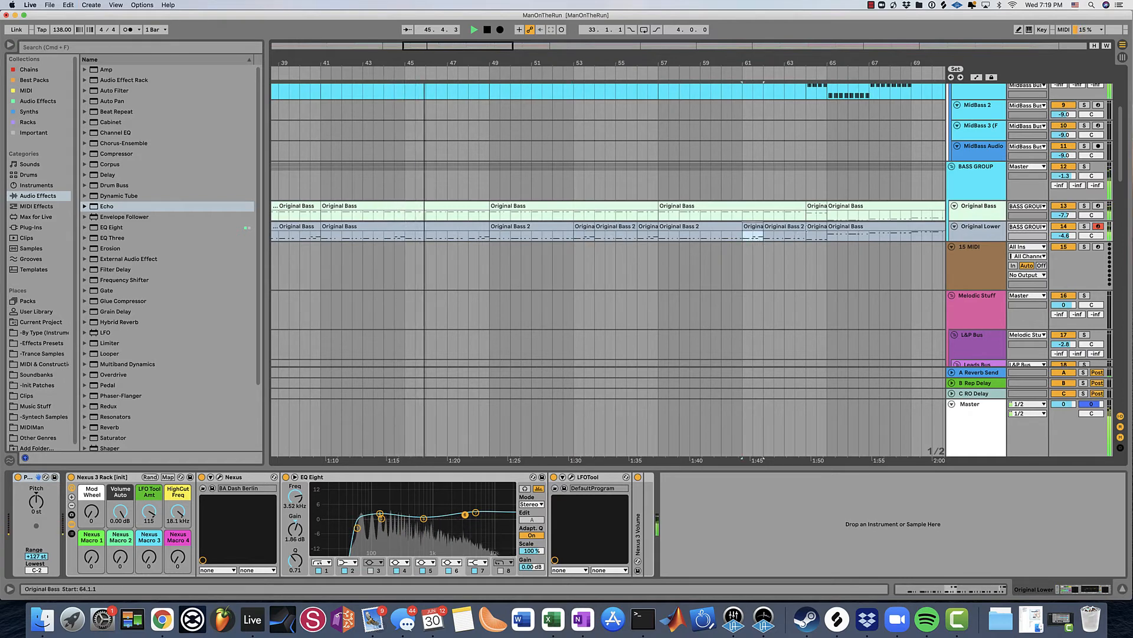
key("super+z")
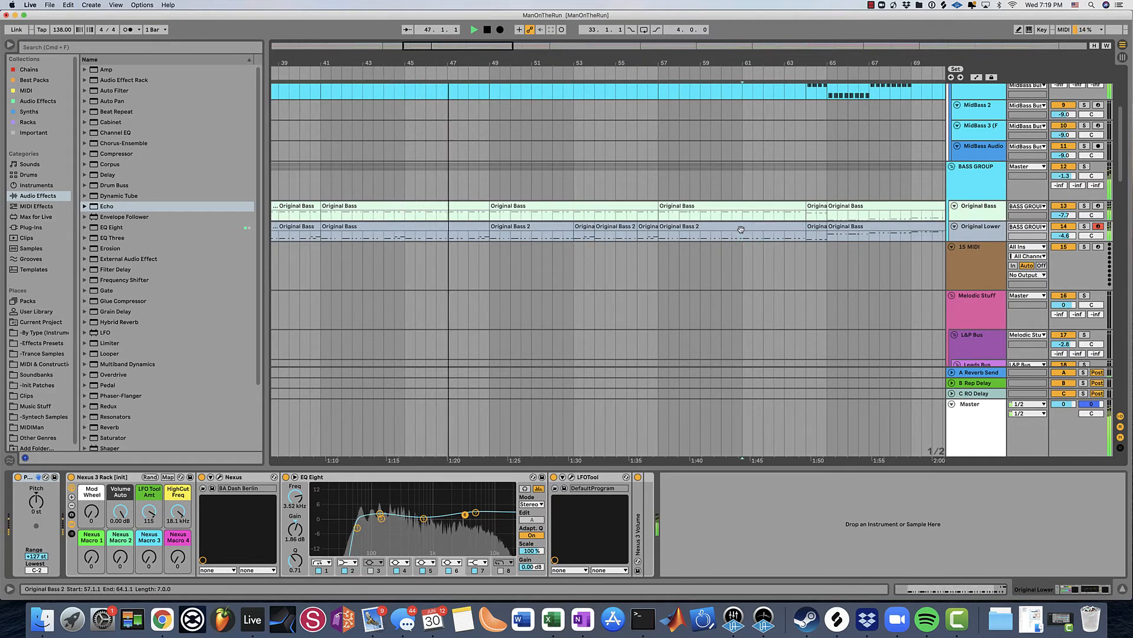
- On the Original Lower track, paste the one-bar bass fill at bars 60 and 52, and restore Original Bass 2 across bars 53 to 56
left_click(724, 237)
key("super+v")
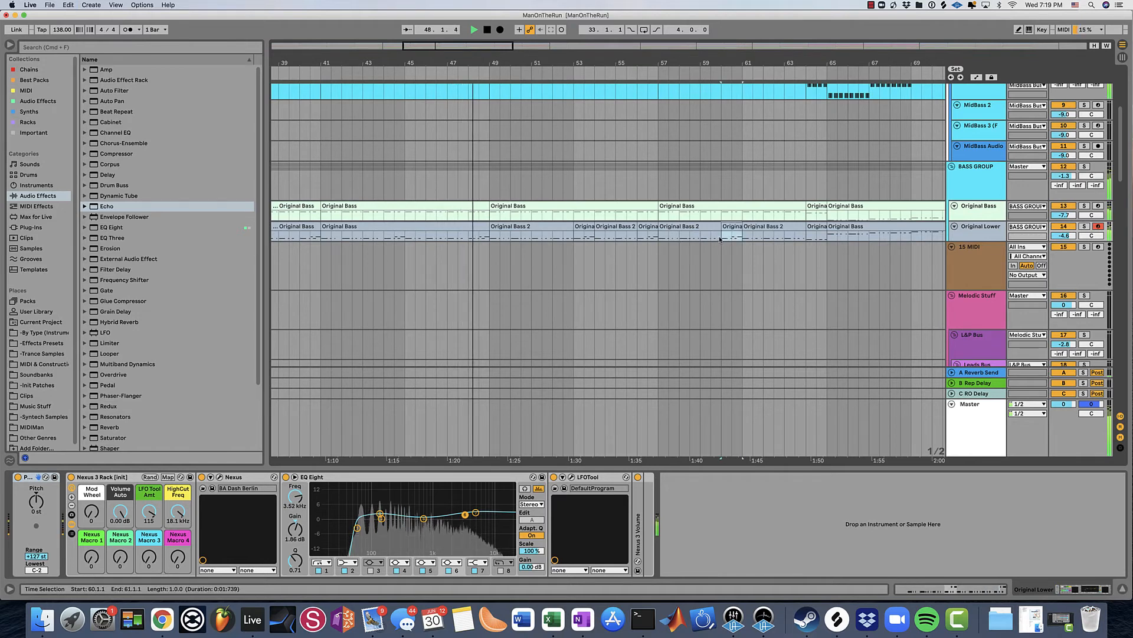
left_click(569, 231)
left_click(602, 228)
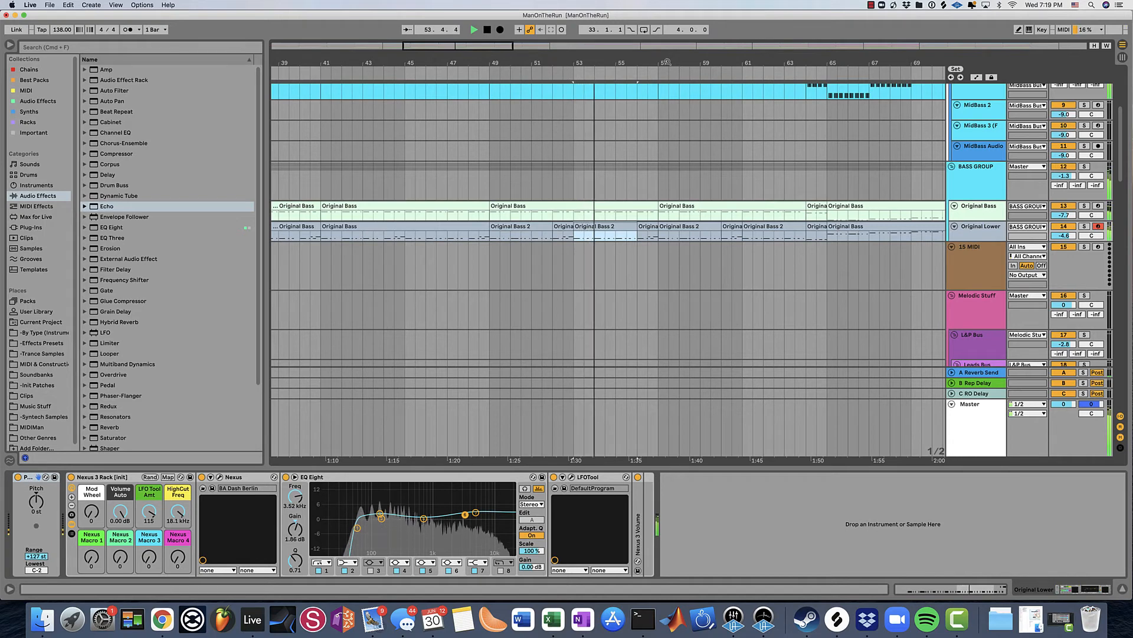
- Review the kick, bass and melodic tracks during playback through bars 53 to 65
left_click_drag(667, 63, 578, 63)
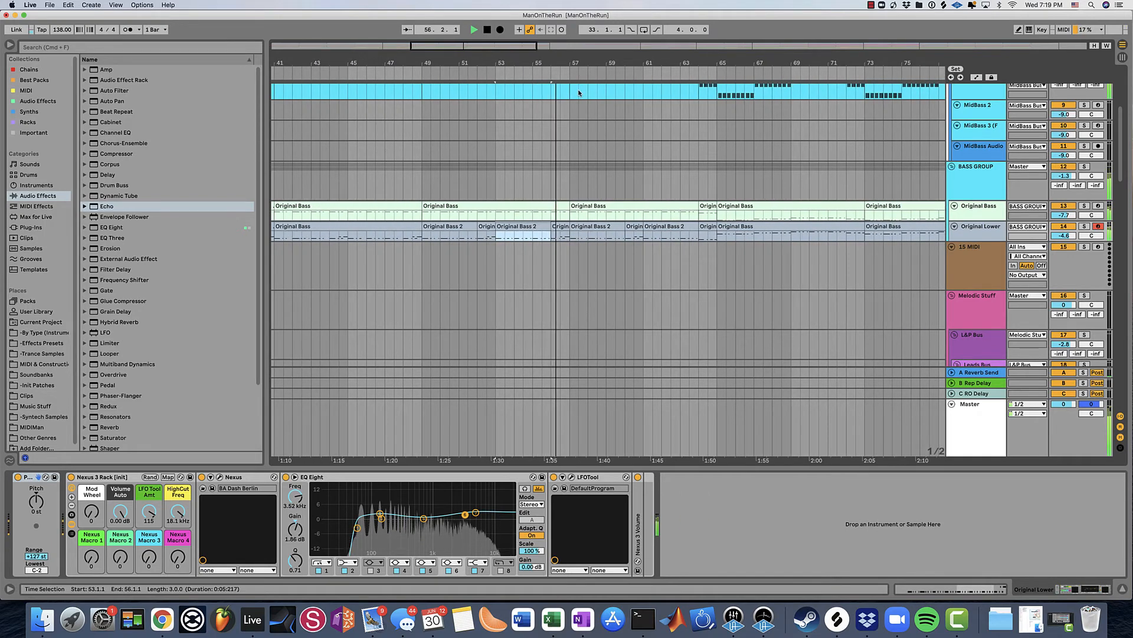
scroll(579, 92, "up", 5)
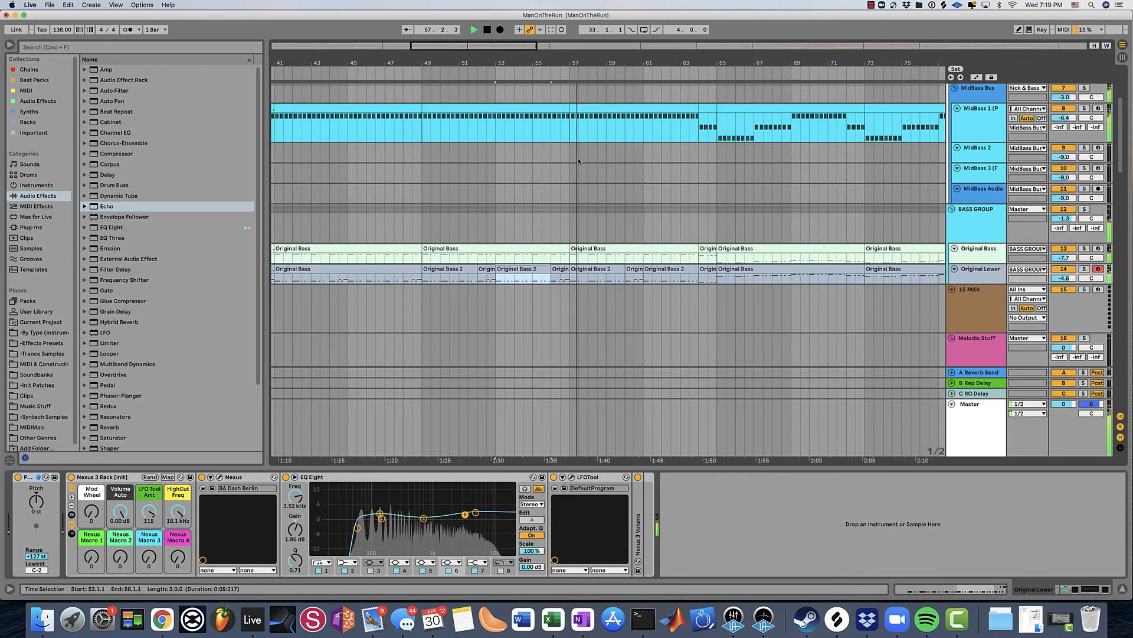
scroll(578, 160, "up", 3)
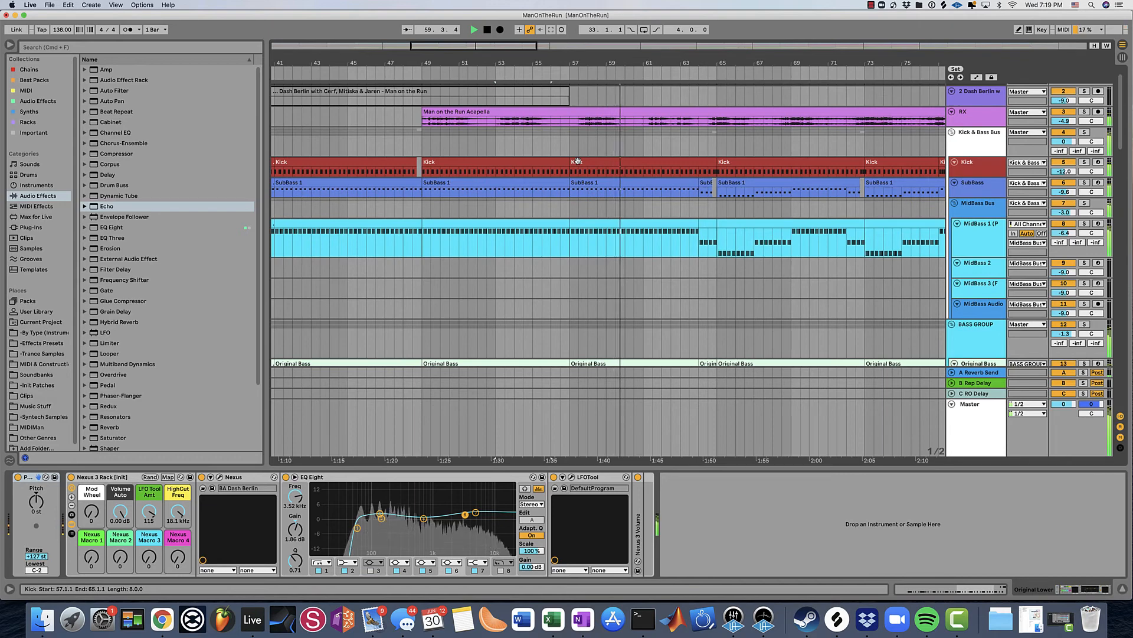
scroll(577, 159, "up", 1)
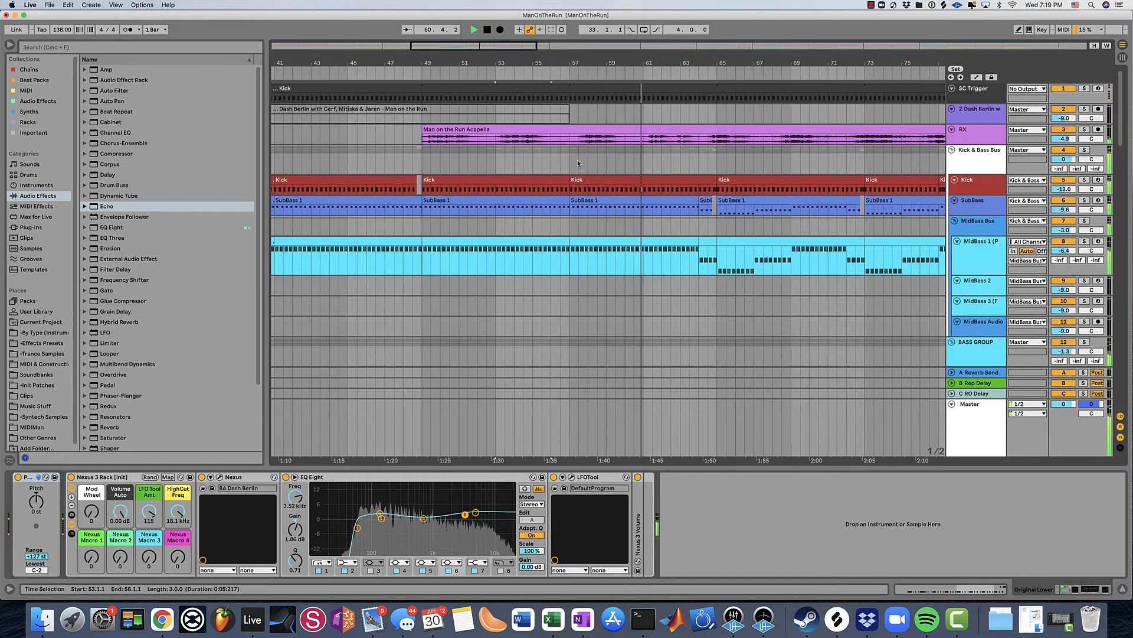
scroll(577, 159, "down", 20)
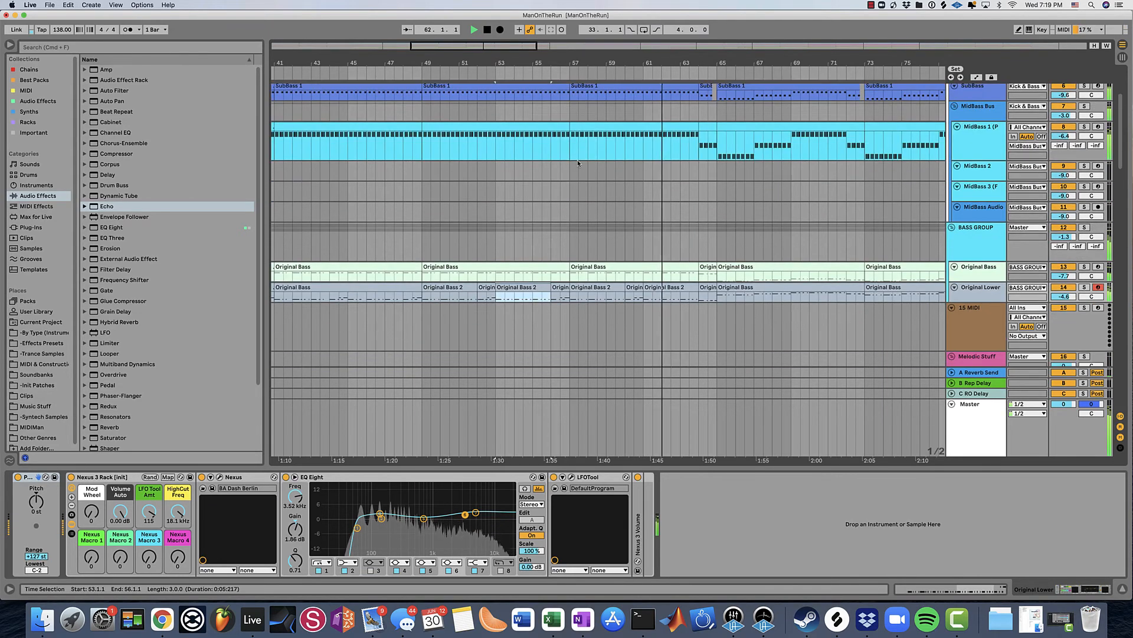
scroll(578, 160, "down", 2)
scroll(577, 159, "up", 10)
scroll(578, 159, "down", 10)
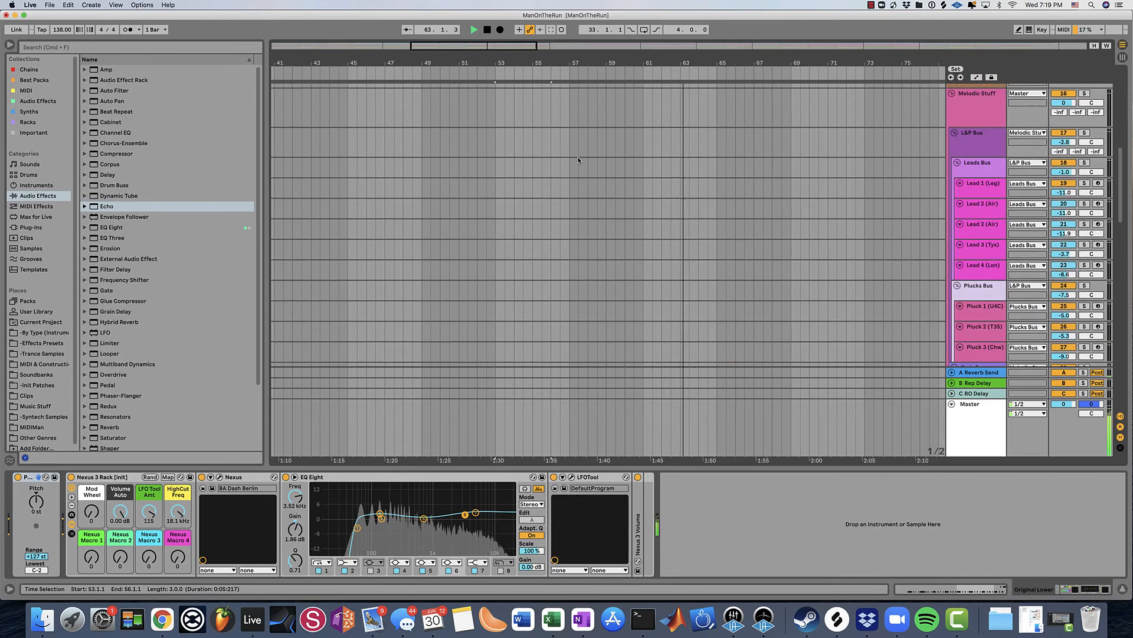
scroll(577, 160, "up", 10)
scroll(579, 160, "up", 2)
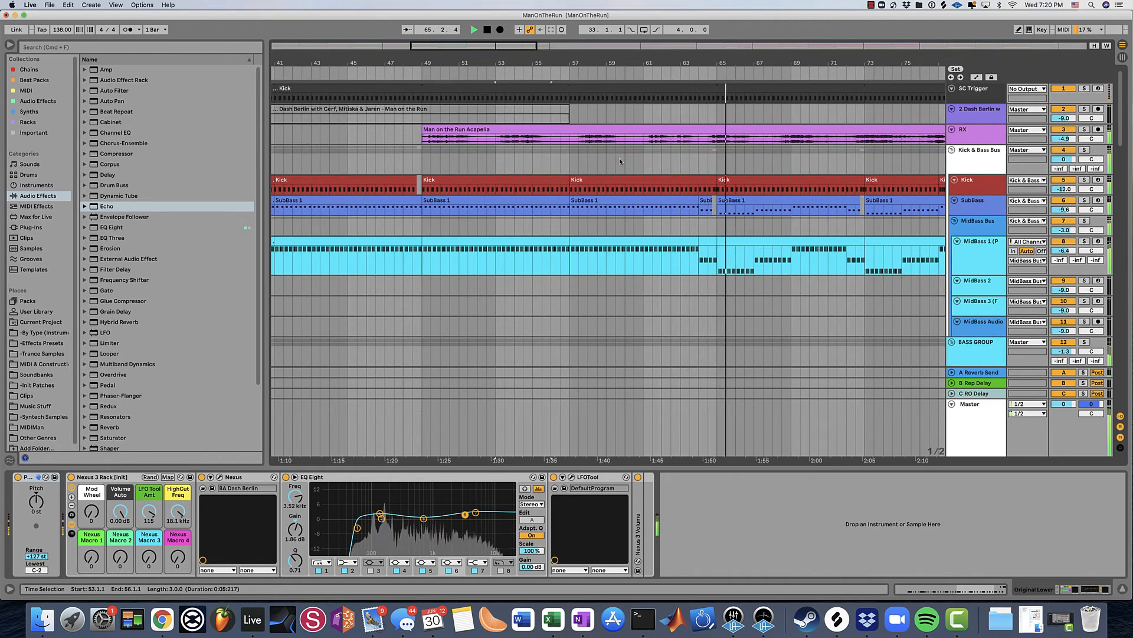
- Activate the deactivated Open Hat clip running from bar 65 to bar 73, keeping it at its original position
scroll(708, 189, "down", 12)
scroll(774, 207, "down", 20)
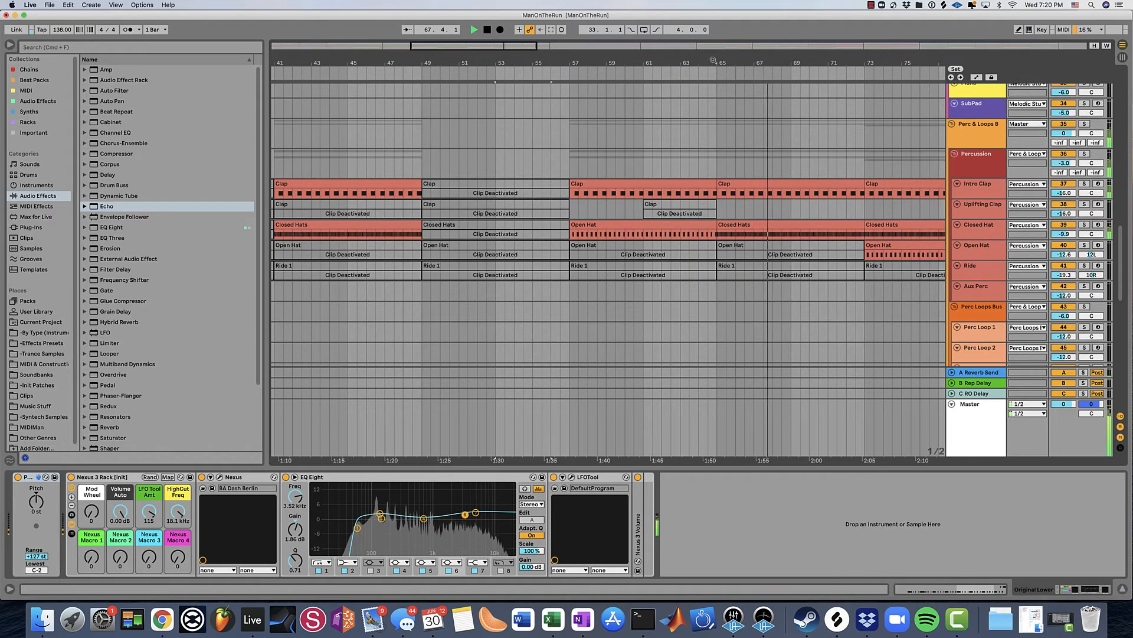
left_click(769, 247)
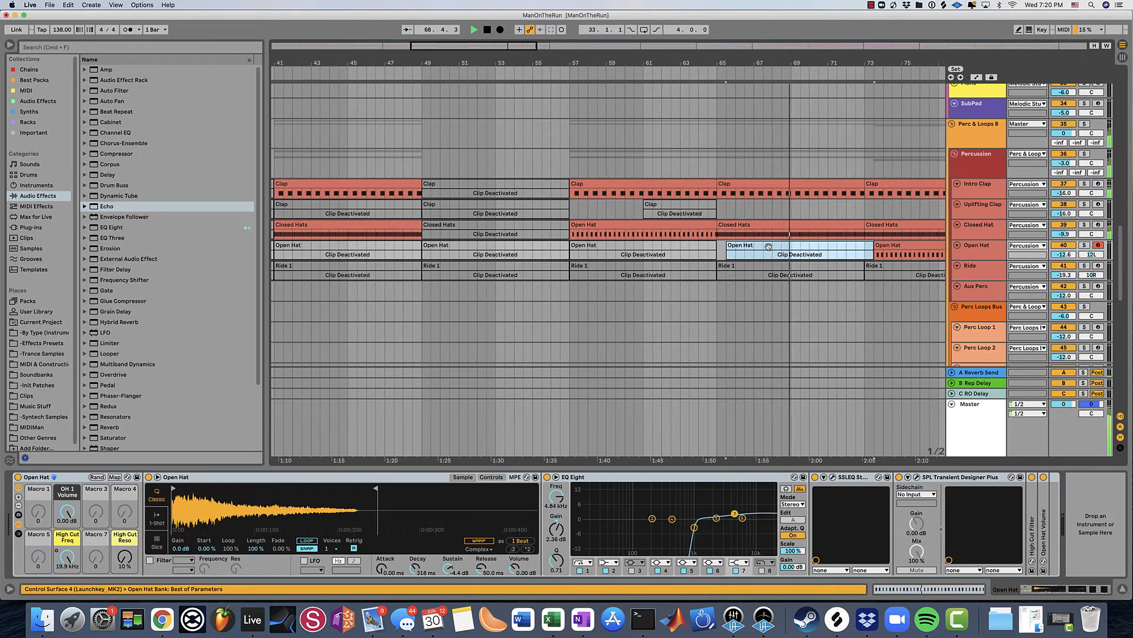
key("0")
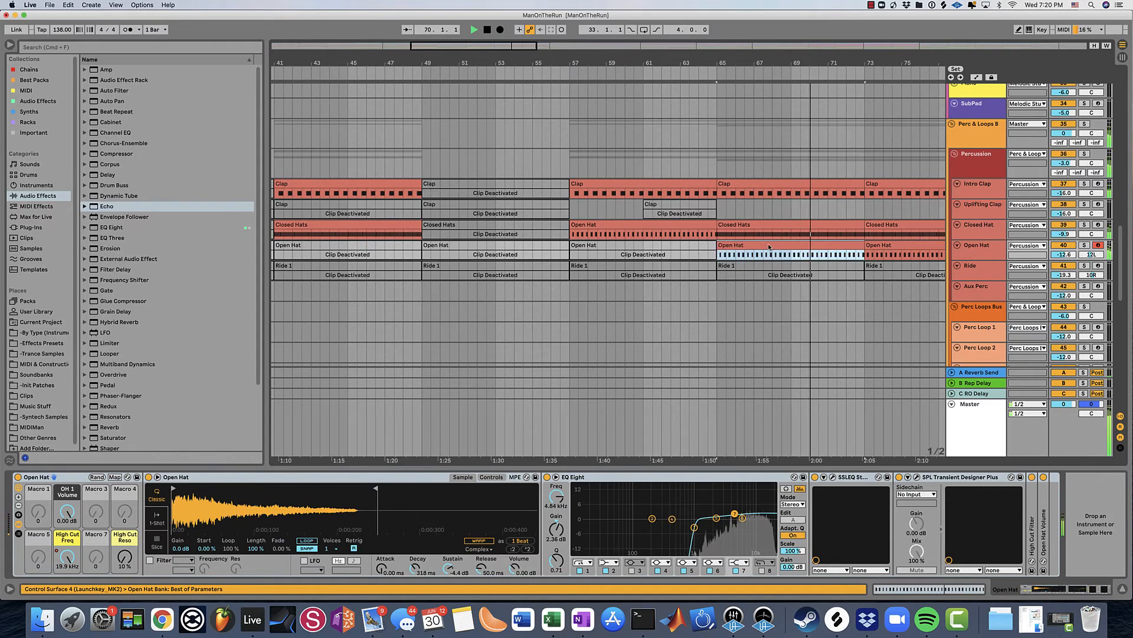
- Activate the deactivated eight-bar Ride 1 clip that starts at bar 73, just before the Breakdown Start
left_click_drag(822, 64, 651, 65)
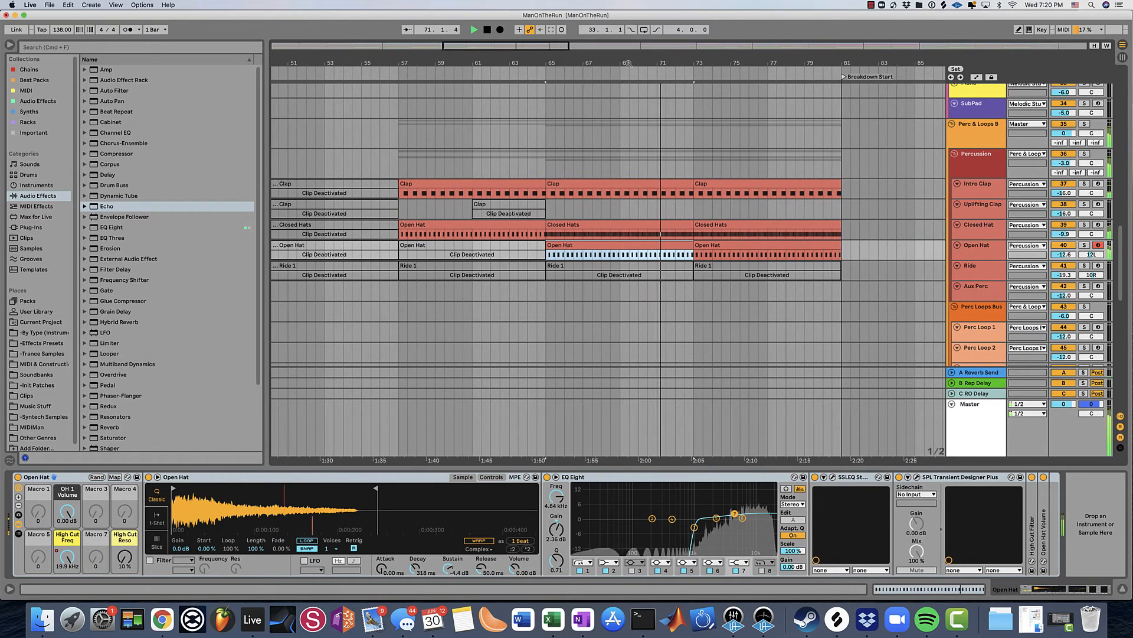
scroll(697, 177, "down", 3)
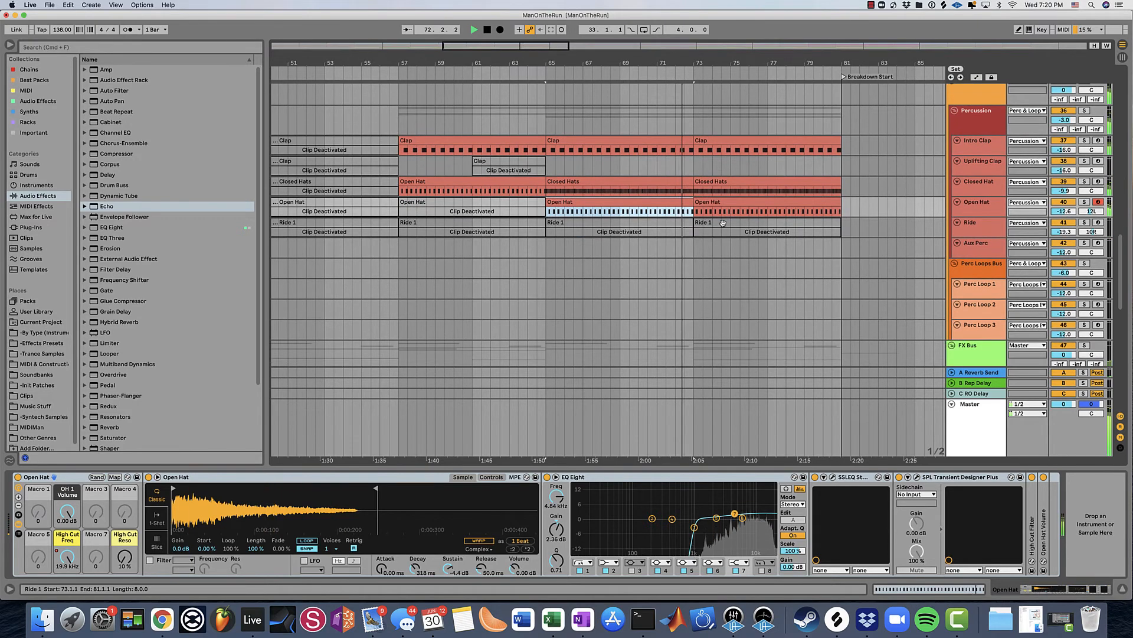
left_click(745, 222)
key("0")
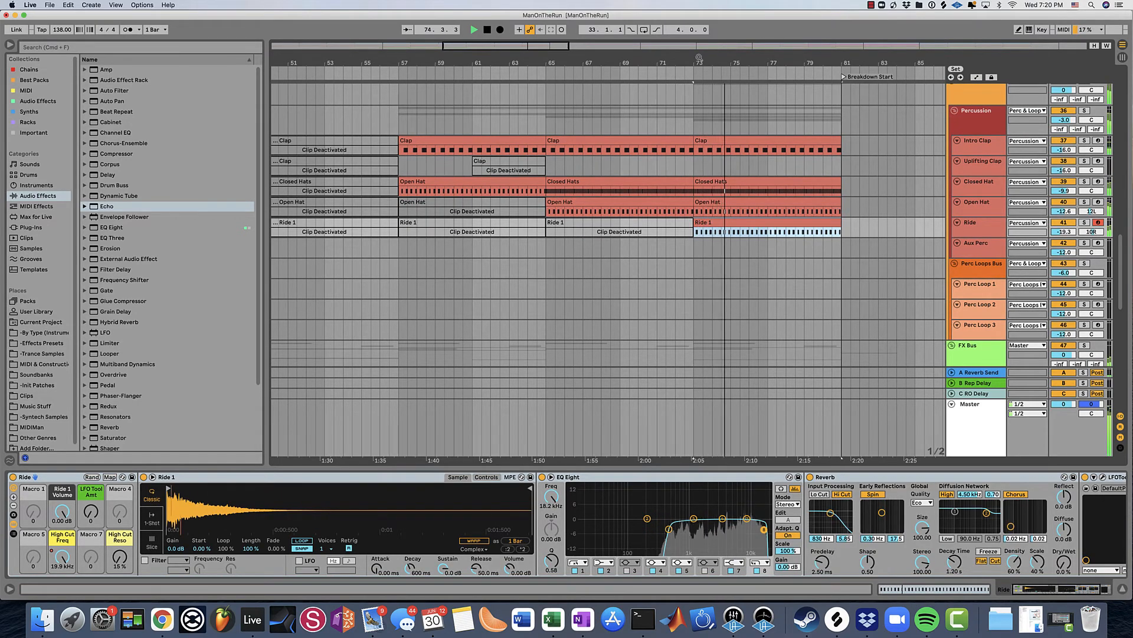
- Review the effects, percussion, kick and bass tracks from bar 73 into the breakdown, checking the SubBass and MidBass automation
left_click_drag(698, 57, 699, 29)
scroll(692, 207, "down", 12)
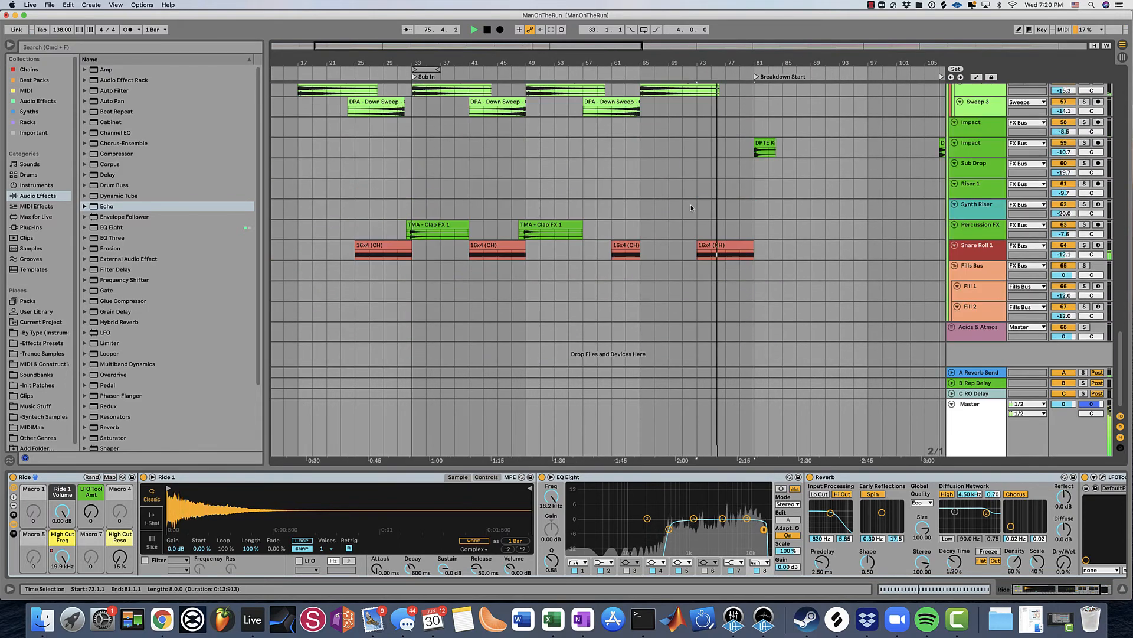
scroll(691, 207, "up", 15)
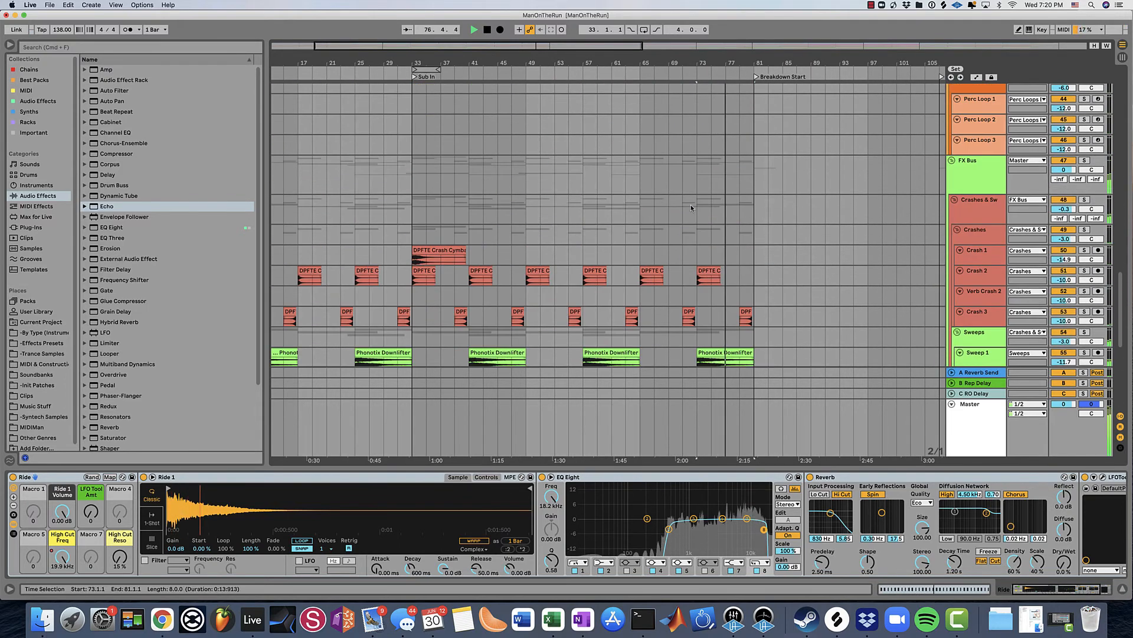
scroll(691, 207, "up", 20)
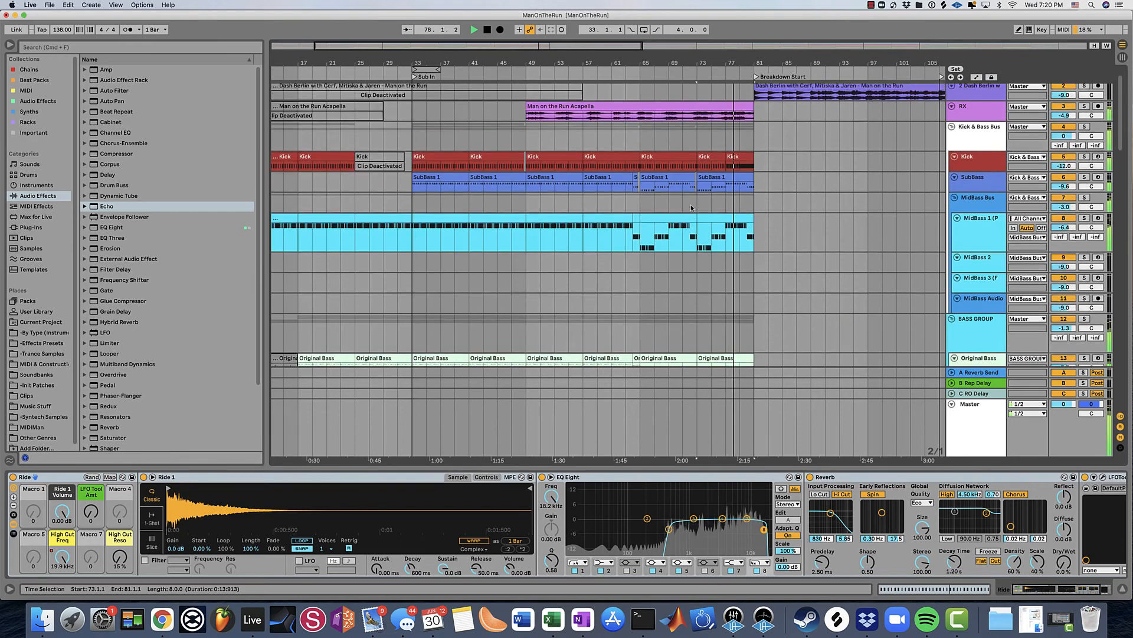
scroll(691, 207, "up", 2)
scroll(728, 213, "down", 5)
scroll(728, 213, "up", 3)
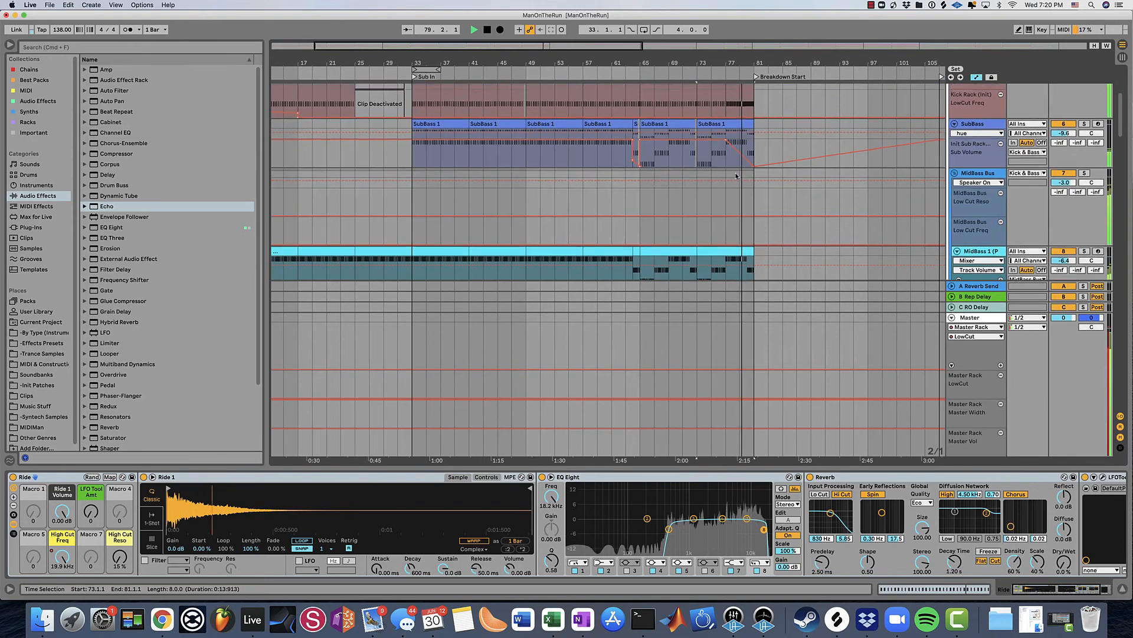
key("a")
left_click_drag(755, 59, 421, 50)
key("a")
scroll(647, 269, "down", 10)
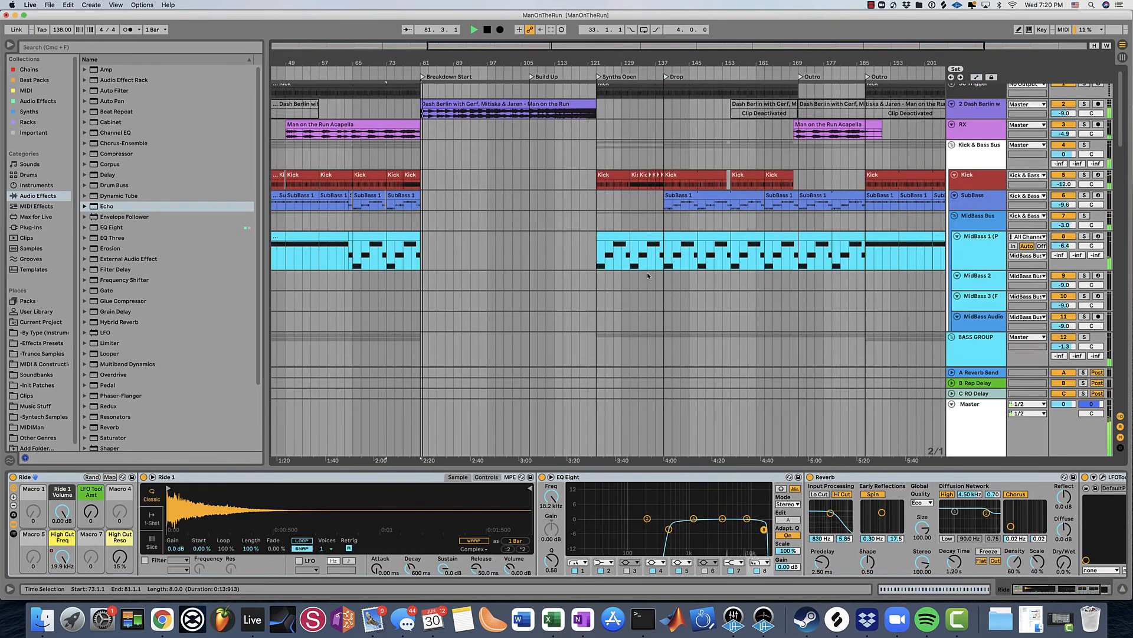
scroll(647, 269, "down", 8)
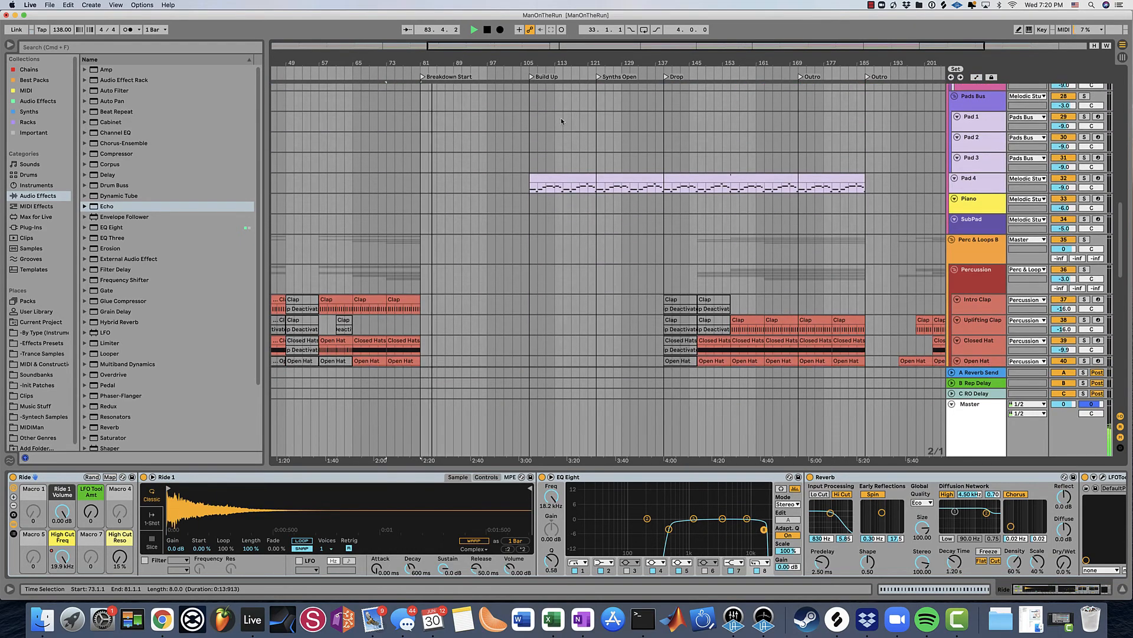
- Open the Pad 4 MIDI clip that starts at the Build Up and play the section from there
double_click(558, 180)
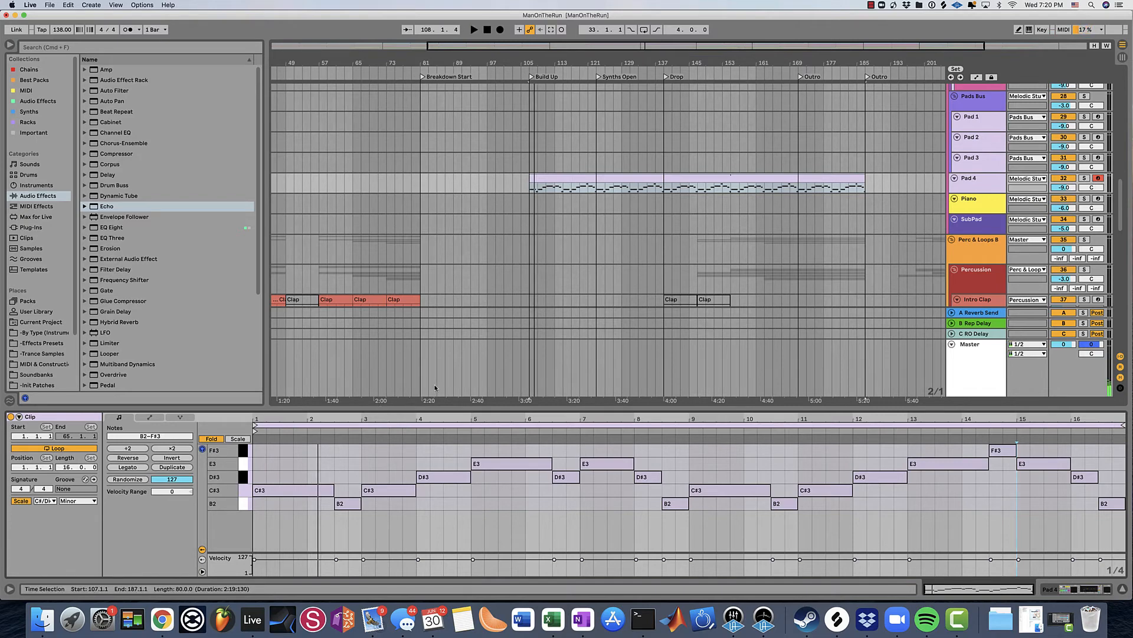
scroll(521, 327, "up", 15)
key("space")
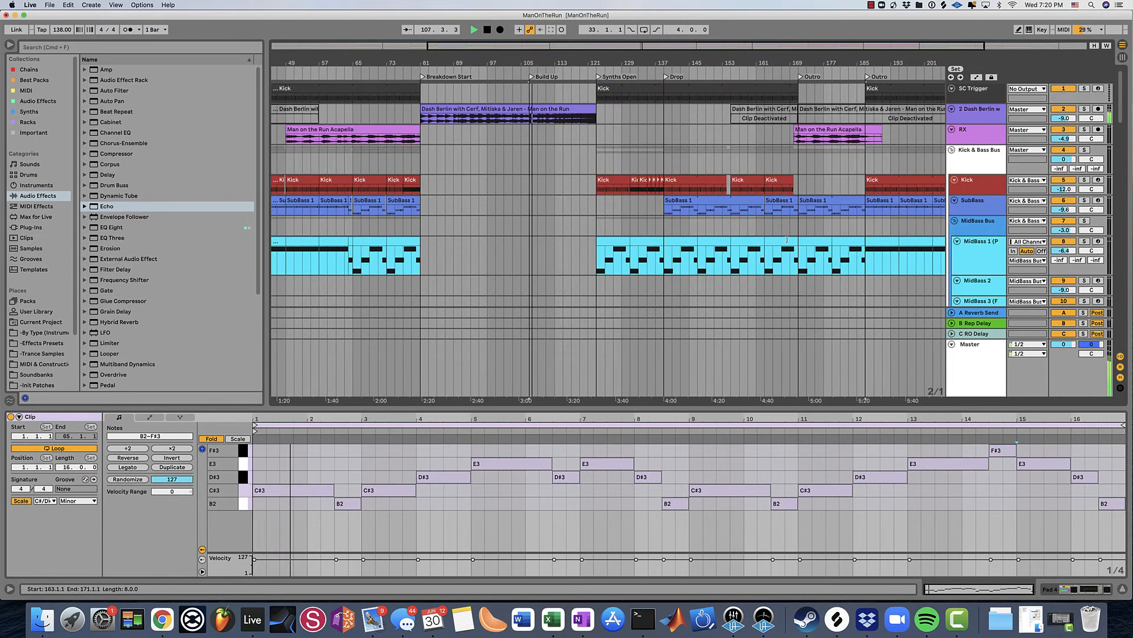
- Copy the SubBass 1 clip at the first Outro marker onto the SubPad track and trim it to bars 179 to 187
left_click(809, 241)
left_click(832, 203)
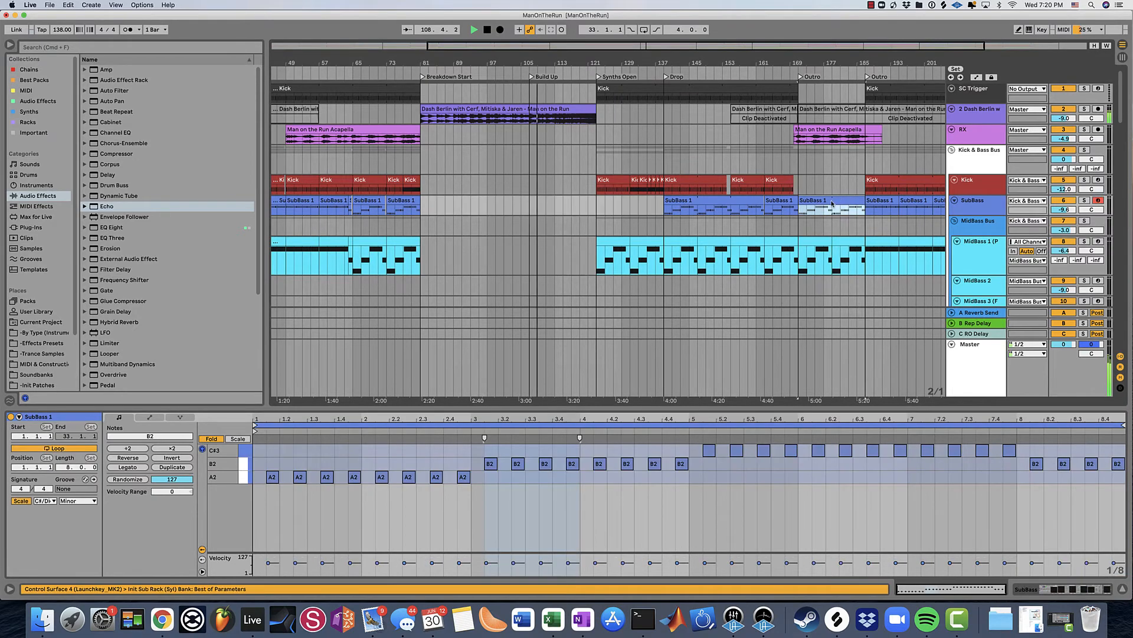
scroll(702, 215, "down", 8)
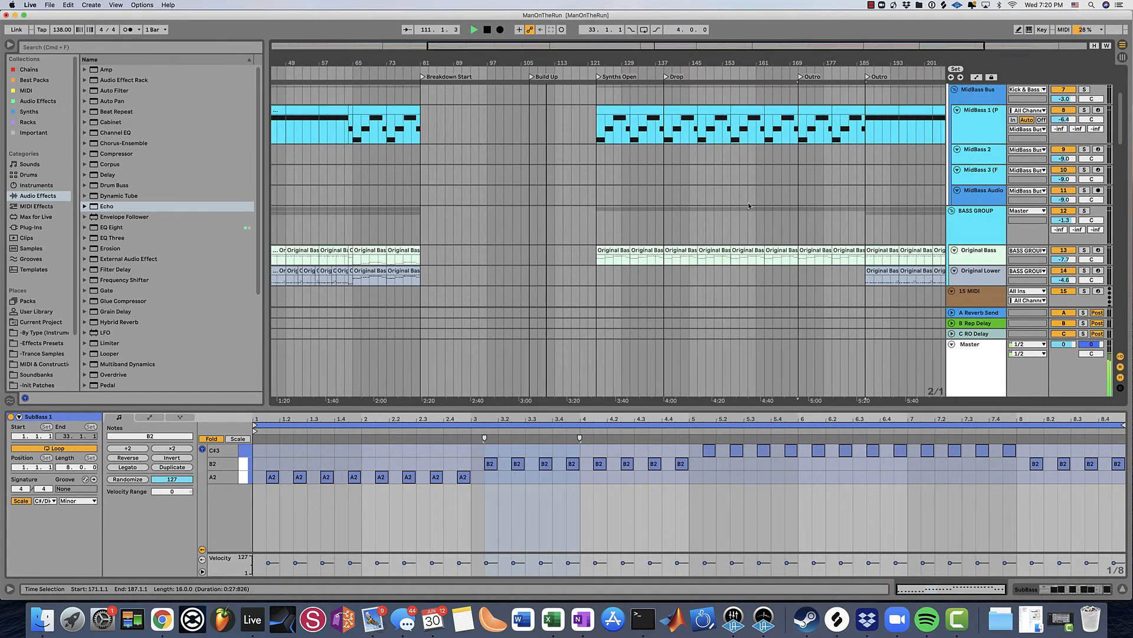
scroll(823, 177, "up", 3)
scroll(819, 171, "down", 15)
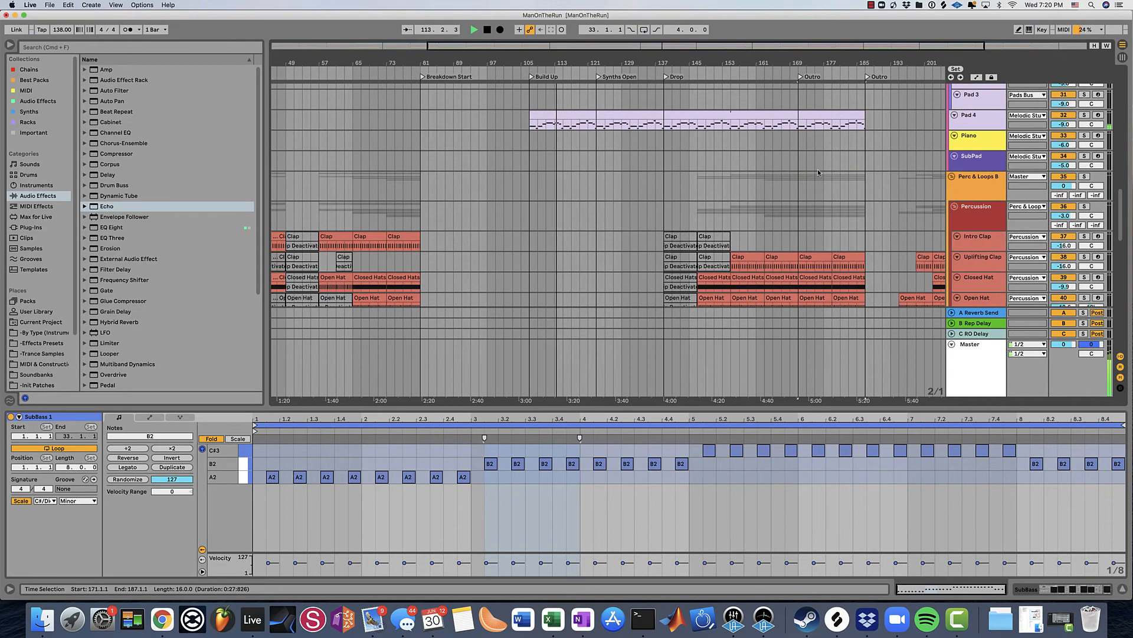
left_click(798, 164)
left_click(823, 67)
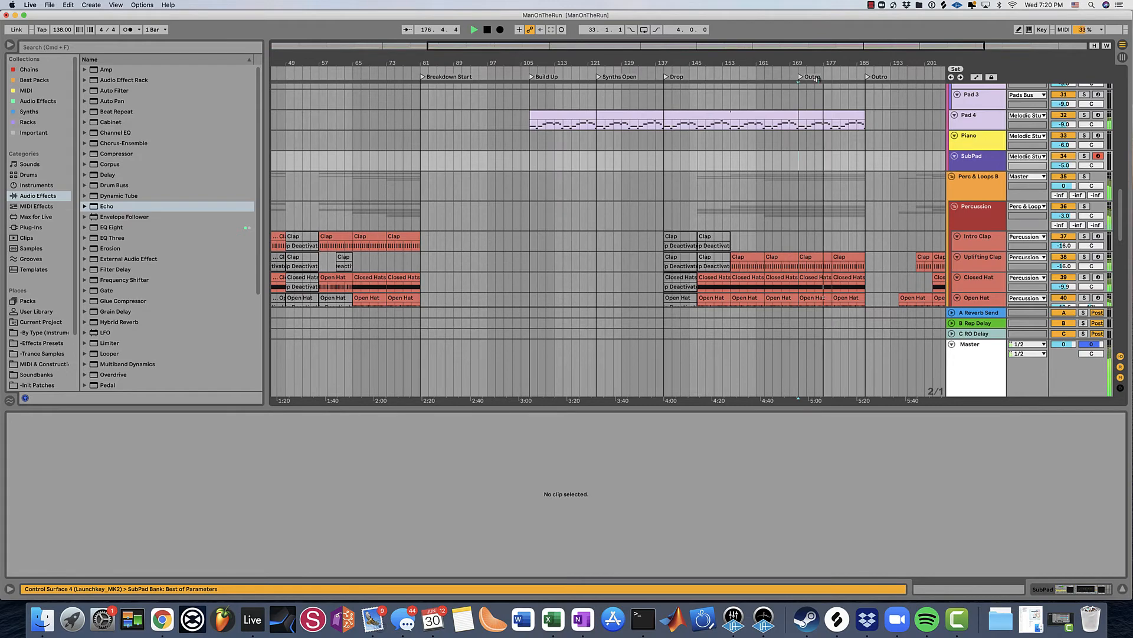
mouse_move(813, 69)
left_mouse_down()
mouse_move(685, 74)
mouse_move(531, 113)
left_mouse_up()
left_click(501, 164)
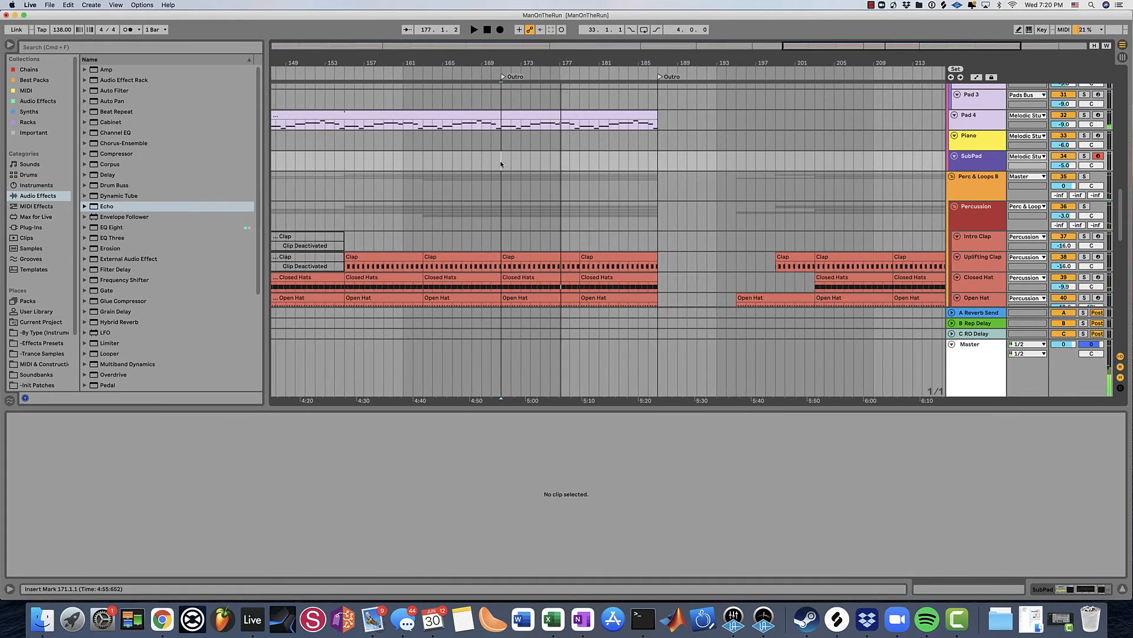
key("super+v")
left_click_drag(502, 157, 580, 156)
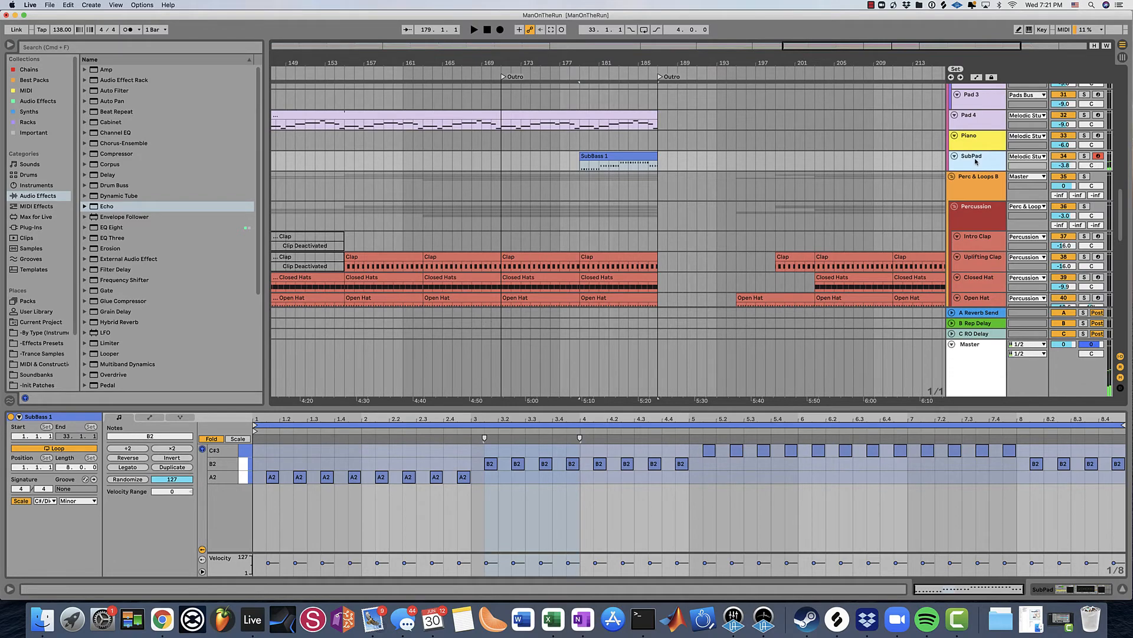
- Find the Pitch MIDI effect, add it before the SubPad instrument rack with pitch set to -24 st, and play the part
left_click(1059, 589)
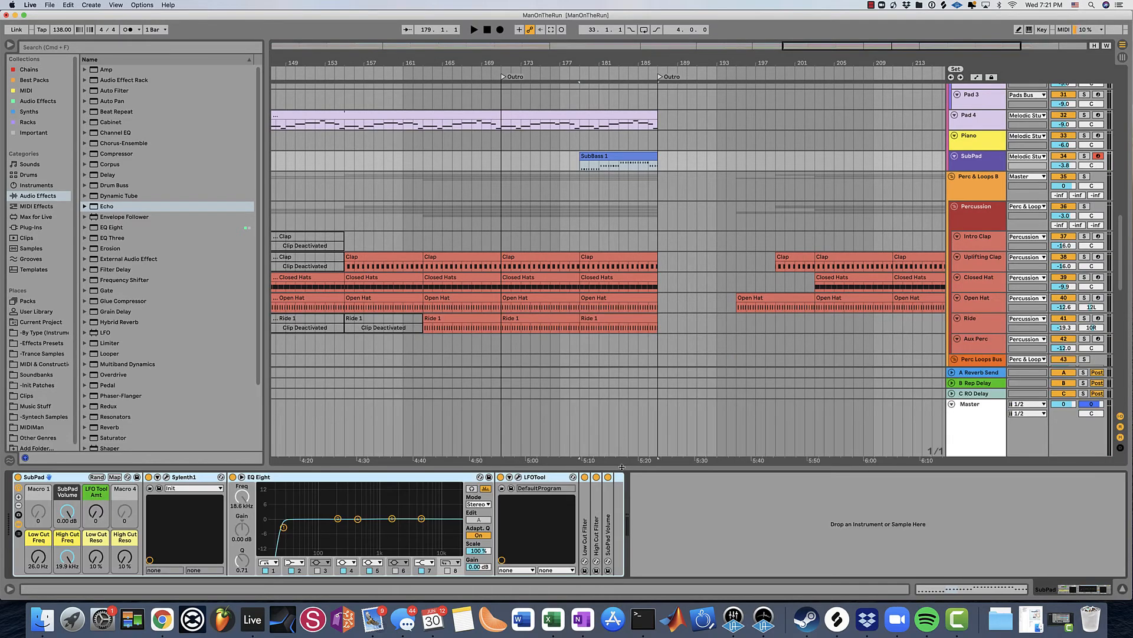
key("cmd+f")
type("MIDI")
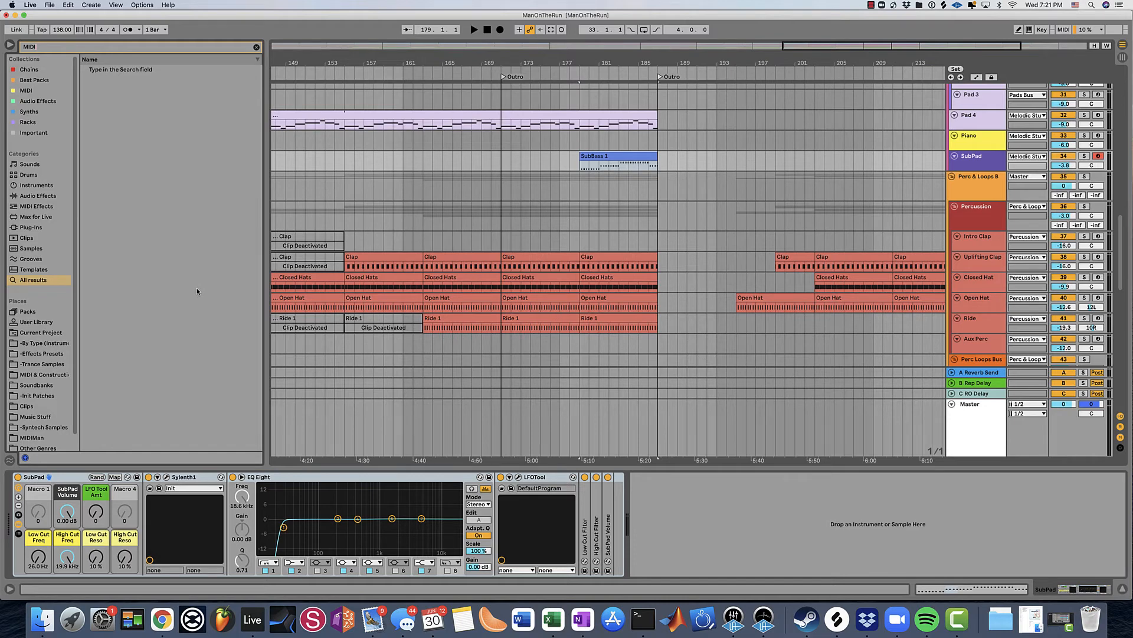
type("Pitc")
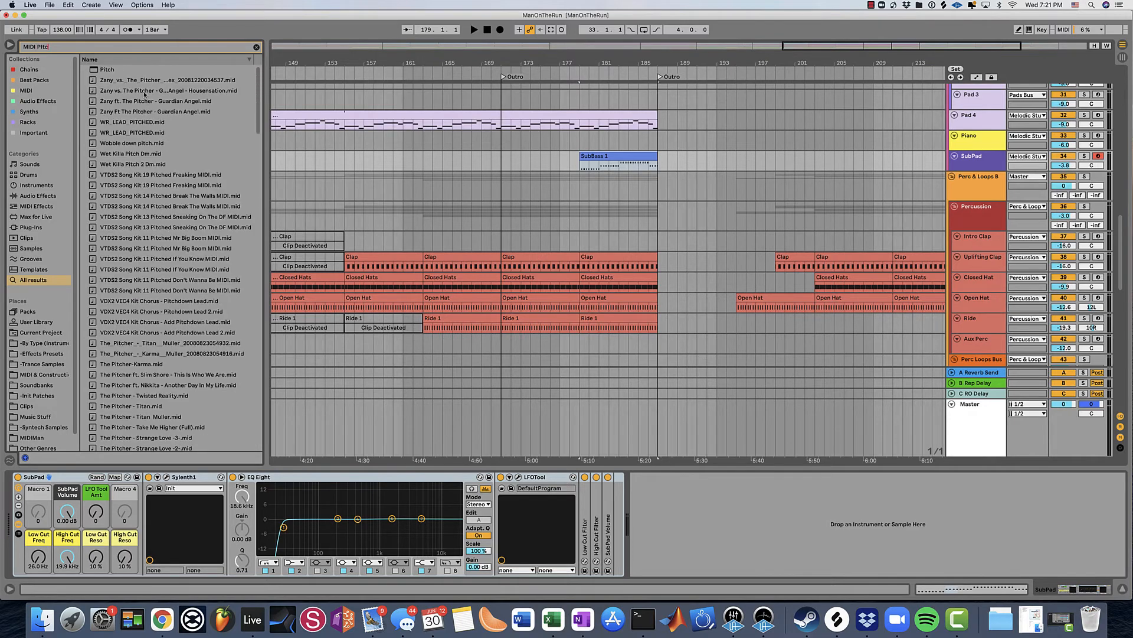
left_click(110, 71)
left_click_drag(21, 471, 66, 515)
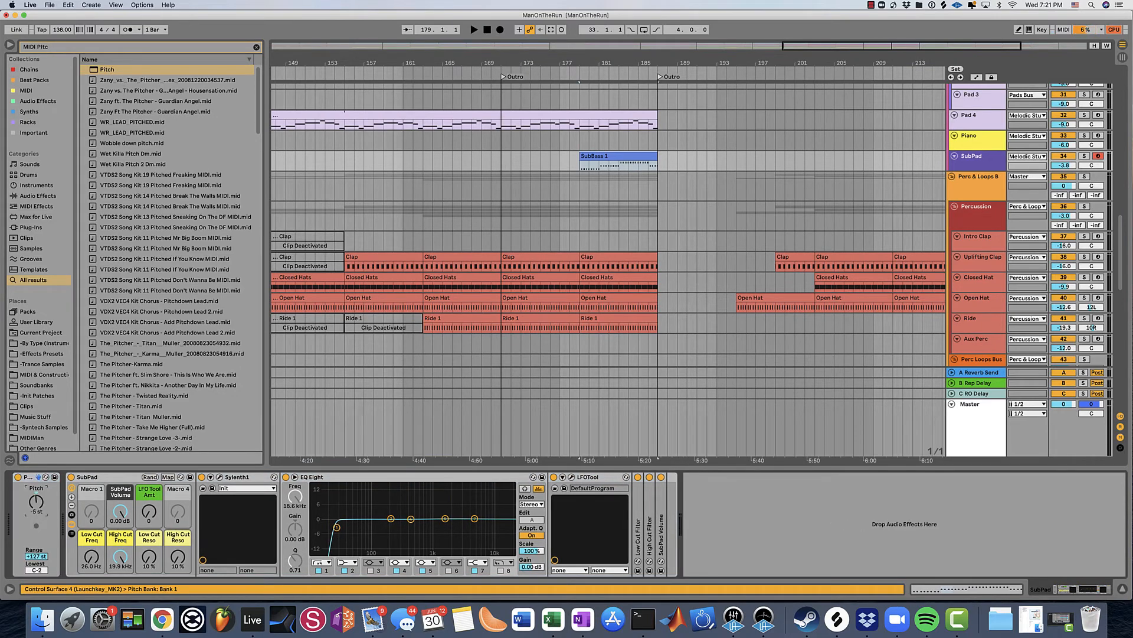
left_click_drag(33, 503, 33, 505)
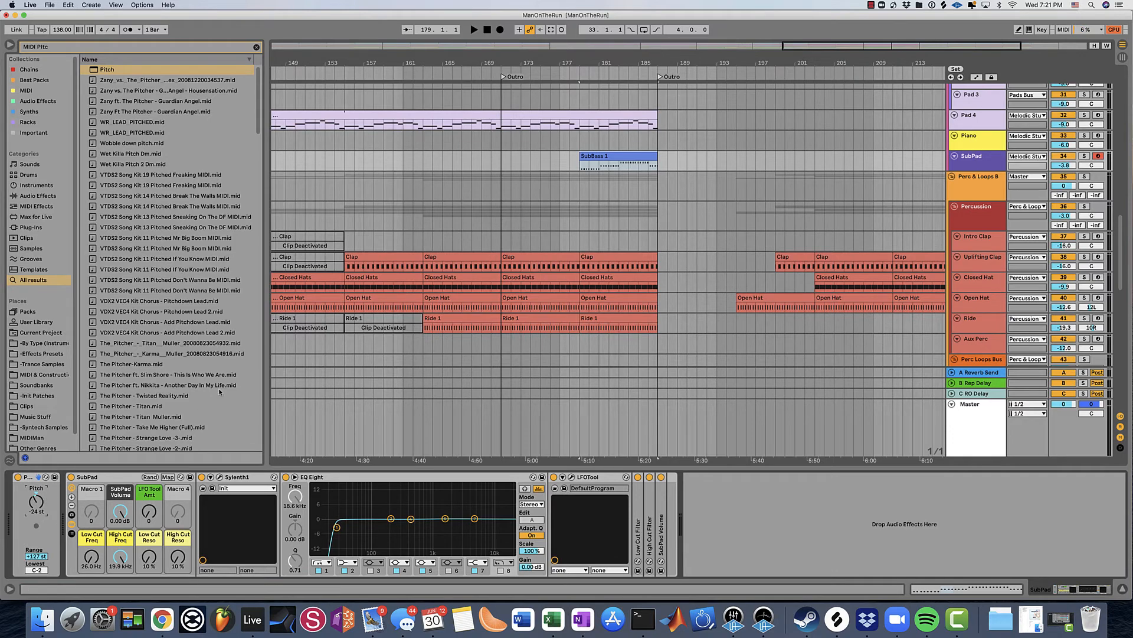
key("space")
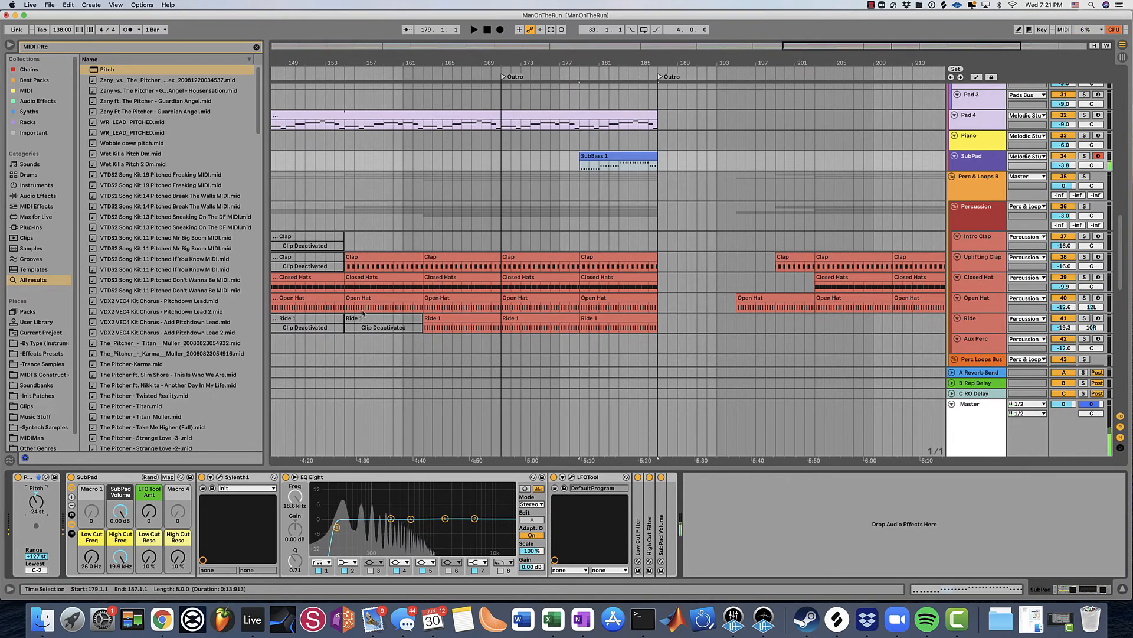
- Thin out the SubPad clip by deleting repeated notes, leaving single notes on A2 at bar 1, B2 at bar 3 and C#3 at bar 5
double_click(594, 155)
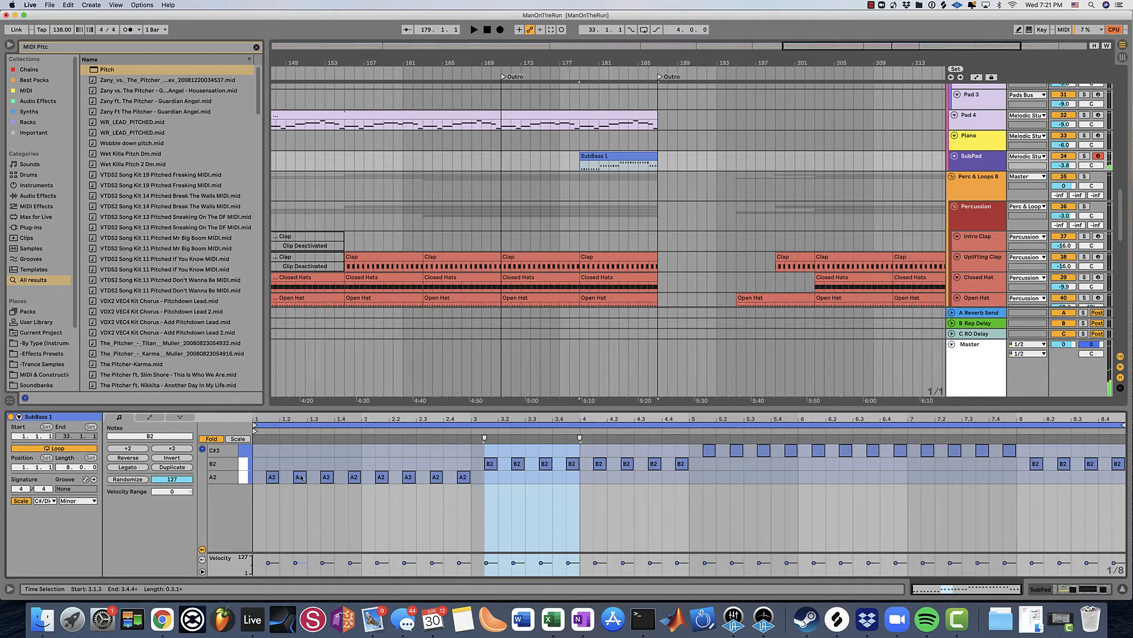
left_click_drag(277, 478, 361, 483)
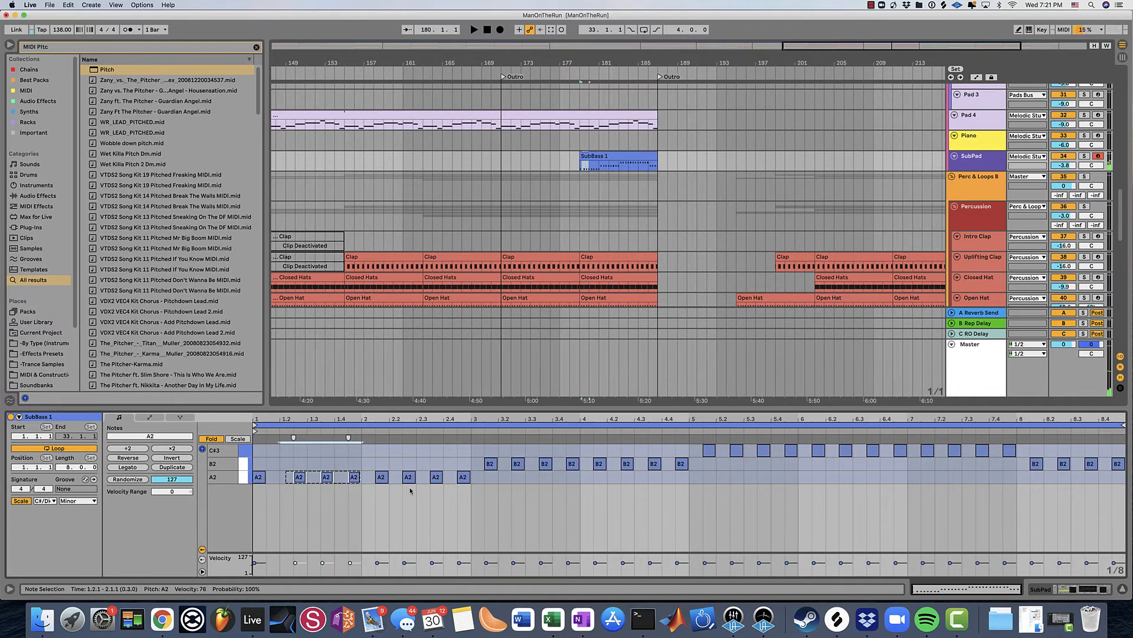
key("Delete")
left_click(475, 464)
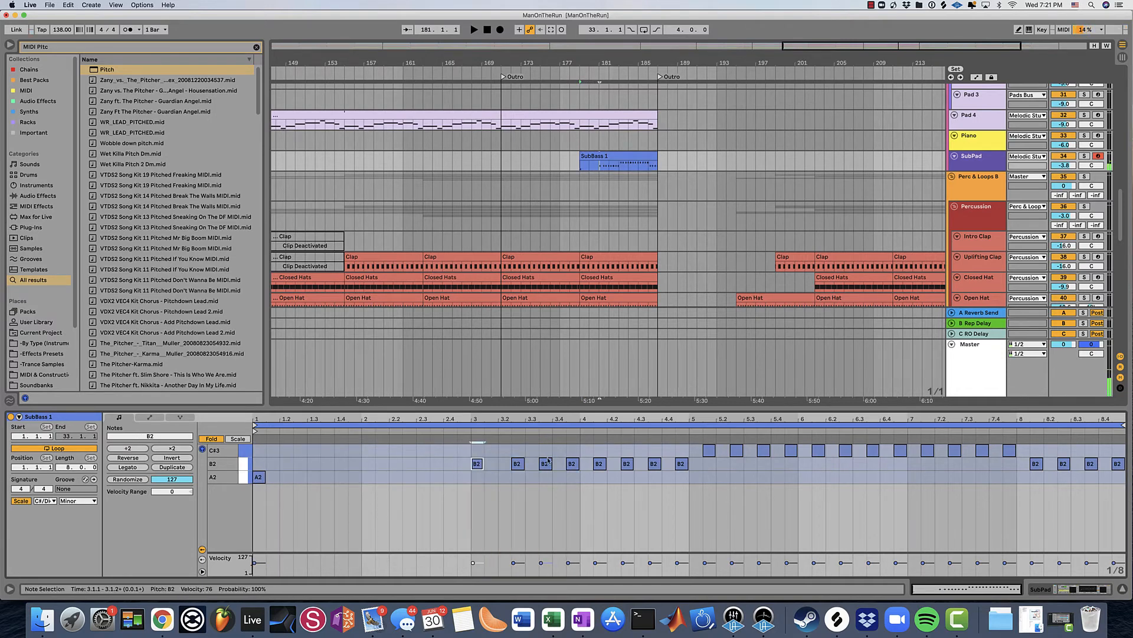
left_click_drag(510, 449, 694, 479)
key("Delete")
left_click(708, 452)
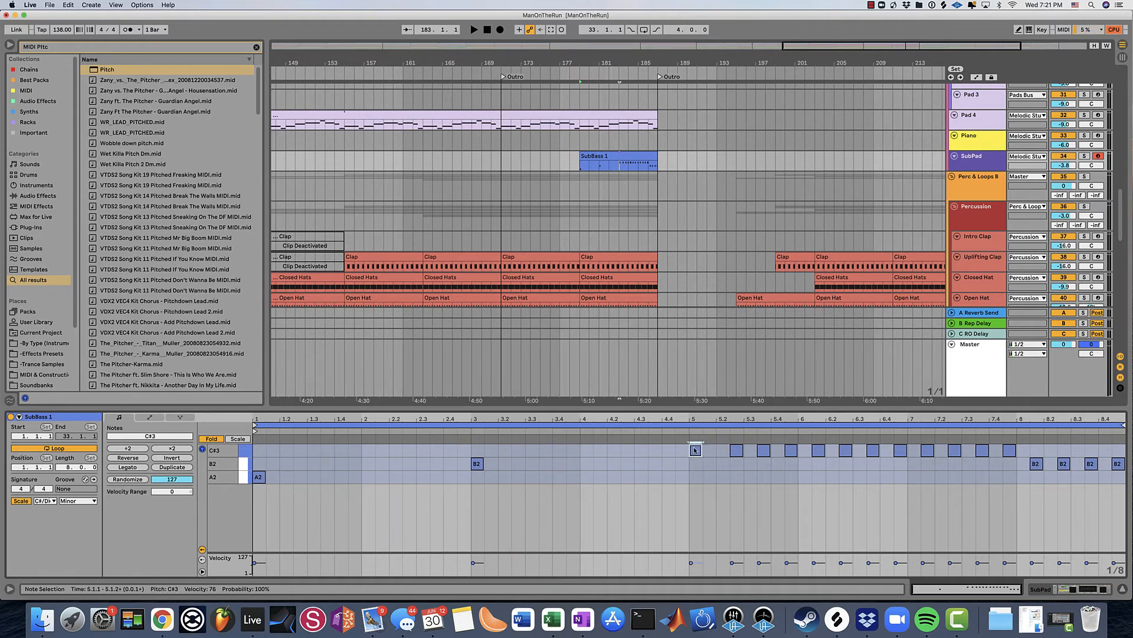
left_click_drag(592, 466, 432, 481)
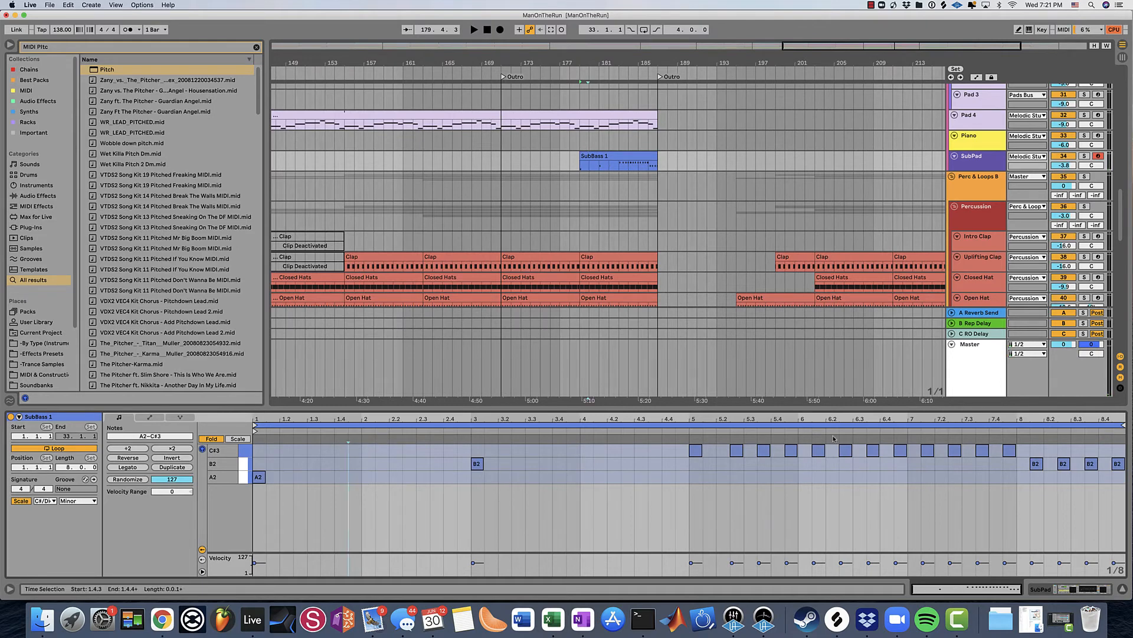
left_click_drag(731, 464, 1056, 463)
key("Delete")
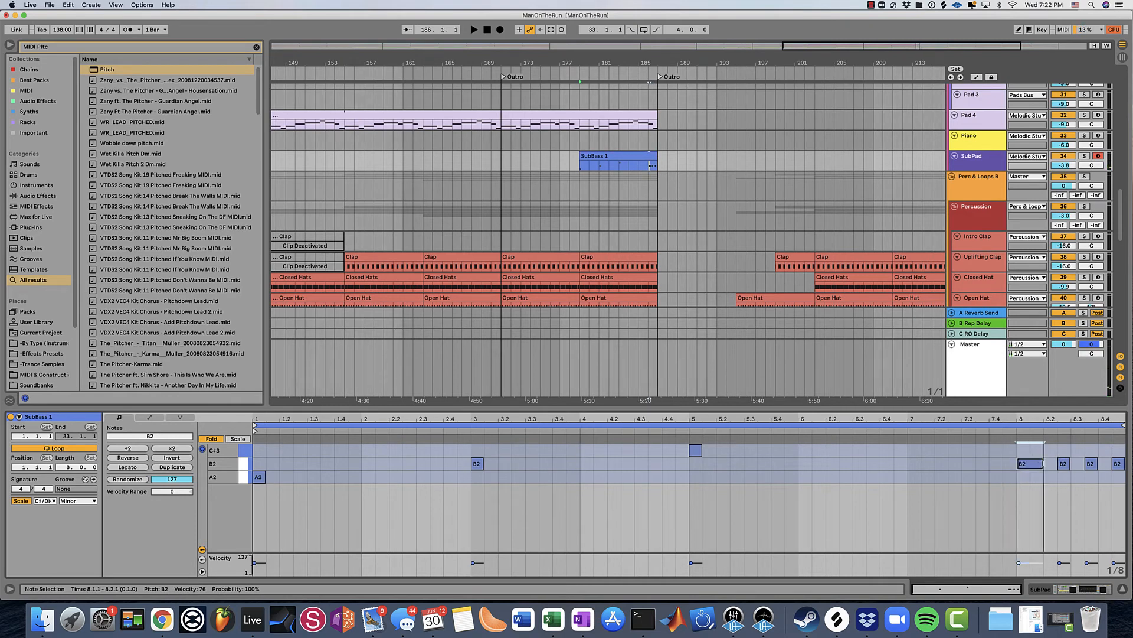
- Lengthen the SubPad notes so A2 fills bars 1–2, B2 bars 3–4, C#3 bars 5–7 and the last B2 bar 8
left_click_drag(1057, 485, 1068, 476)
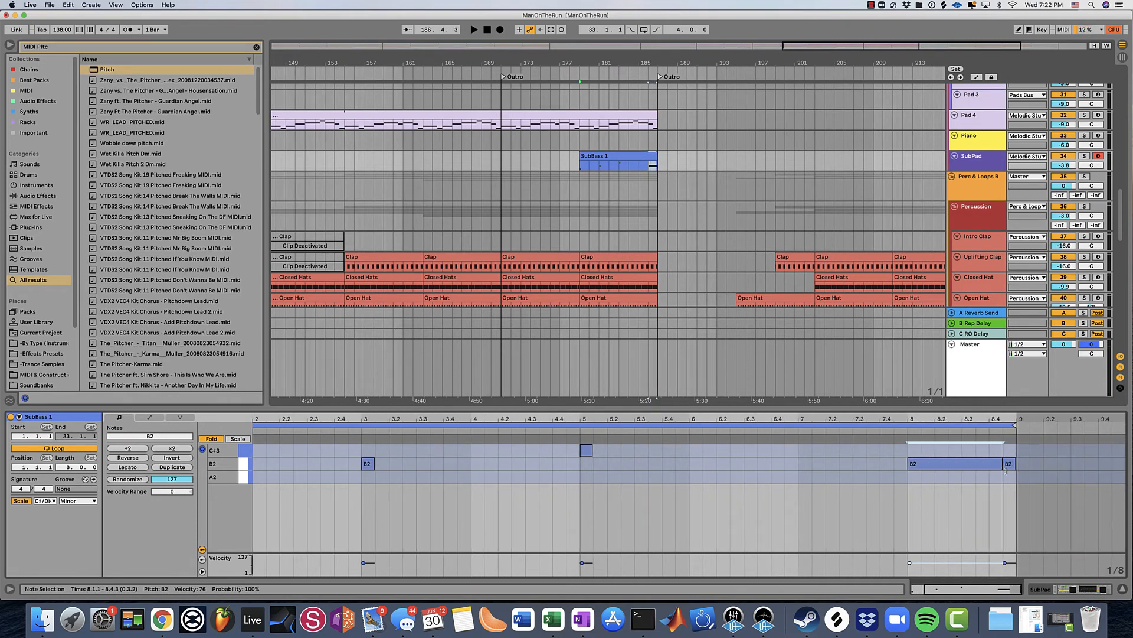
scroll(572, 414, "left", 3)
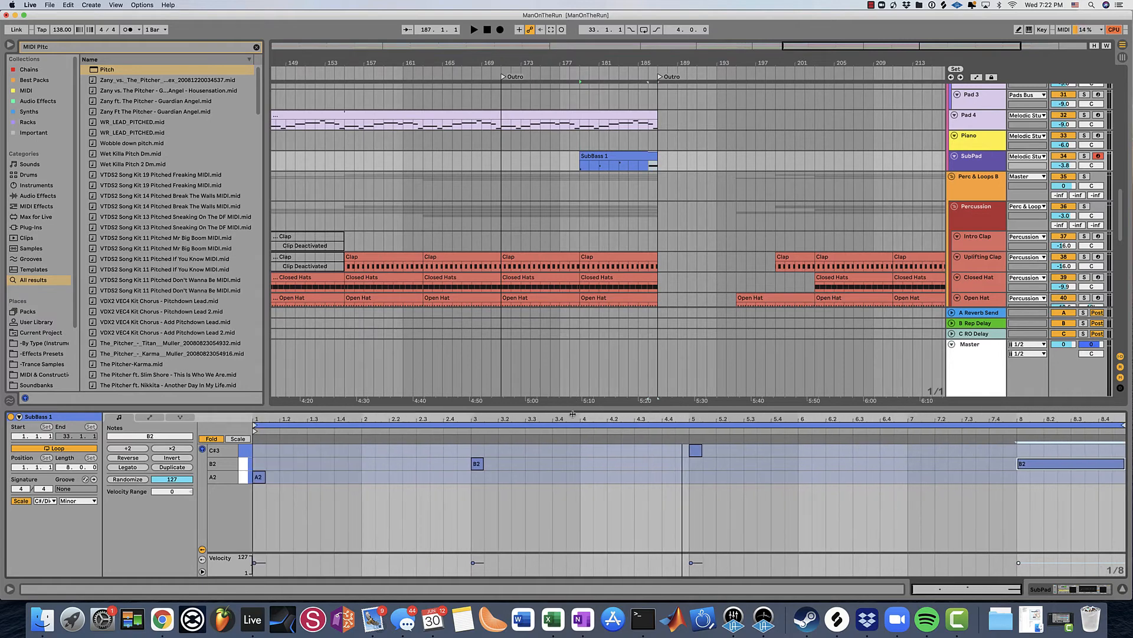
left_click_drag(718, 486, 463, 477)
left_click(863, 461)
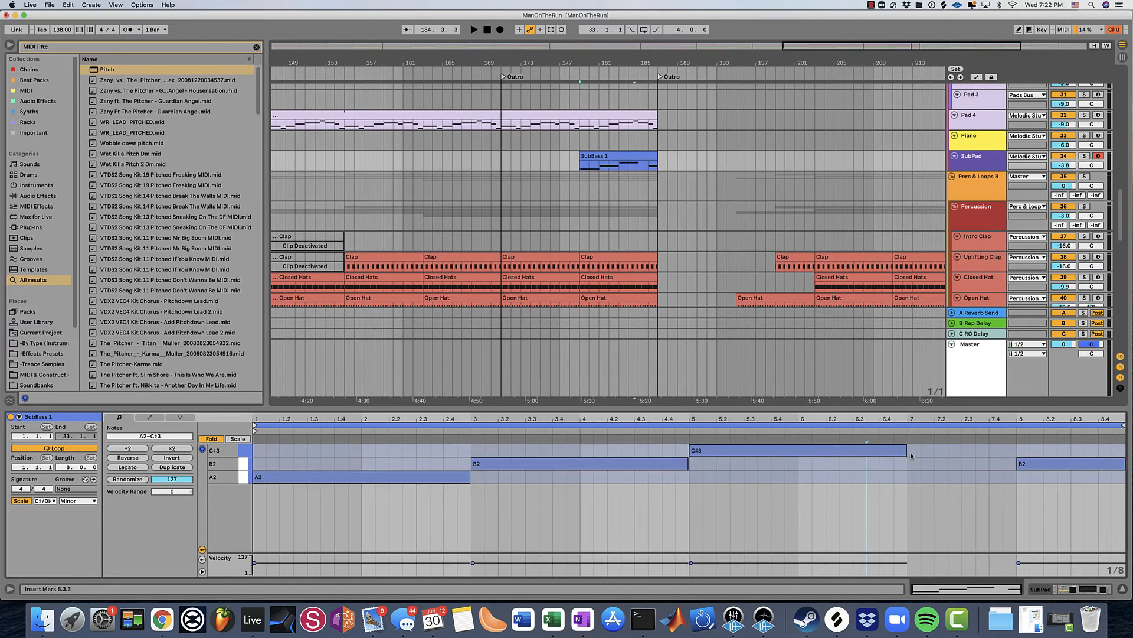
left_click_drag(912, 455, 1016, 455)
- Play the sustained SubPad part and set the SubPad track volume to -3.6 dB
key("space")
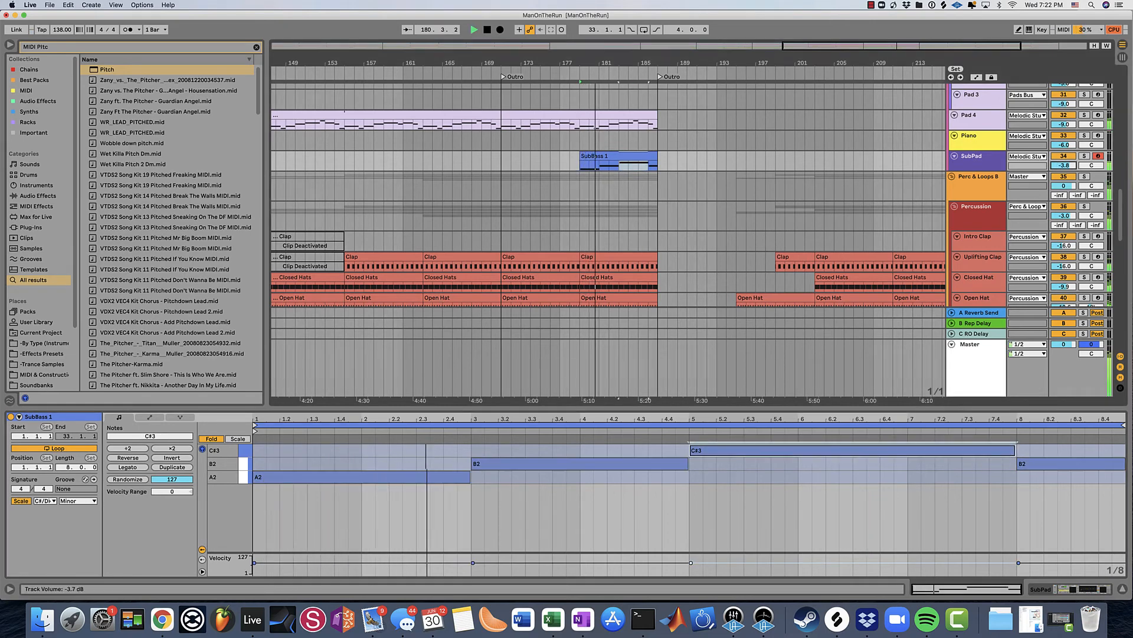
left_click_drag(1063, 165, 1063, 163)
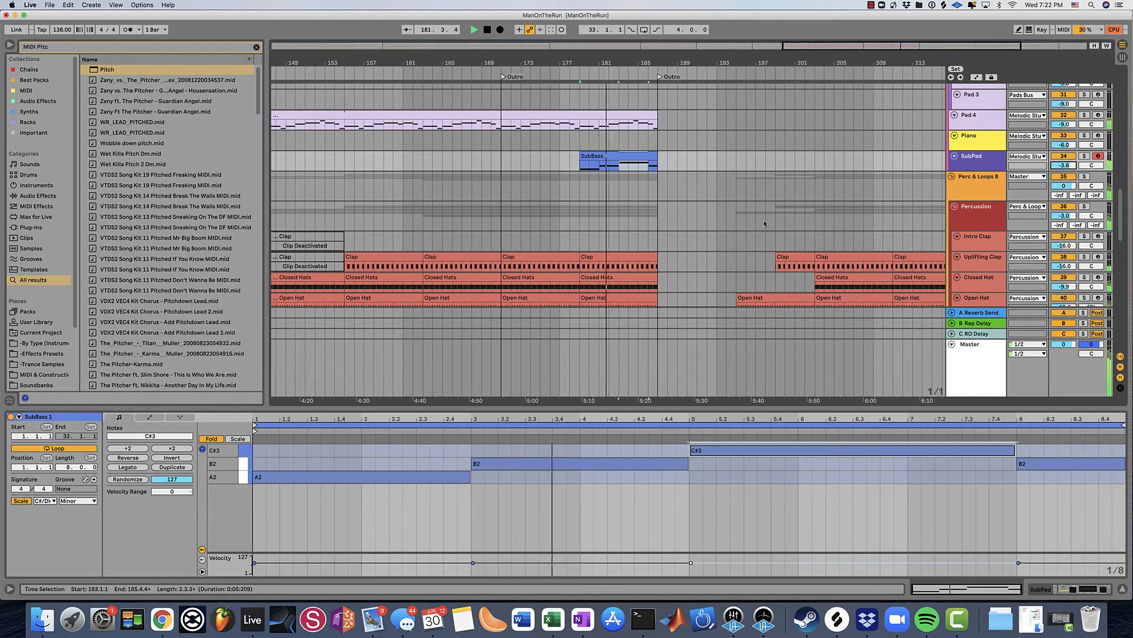
- Play the Outro from about bar 175 and review the lead, kick, bass, crash and sweep tracks around bar 179
scroll(678, 150, "up", 1)
left_click(546, 74)
scroll(561, 219, "up", 2)
scroll(561, 218, "up", 1)
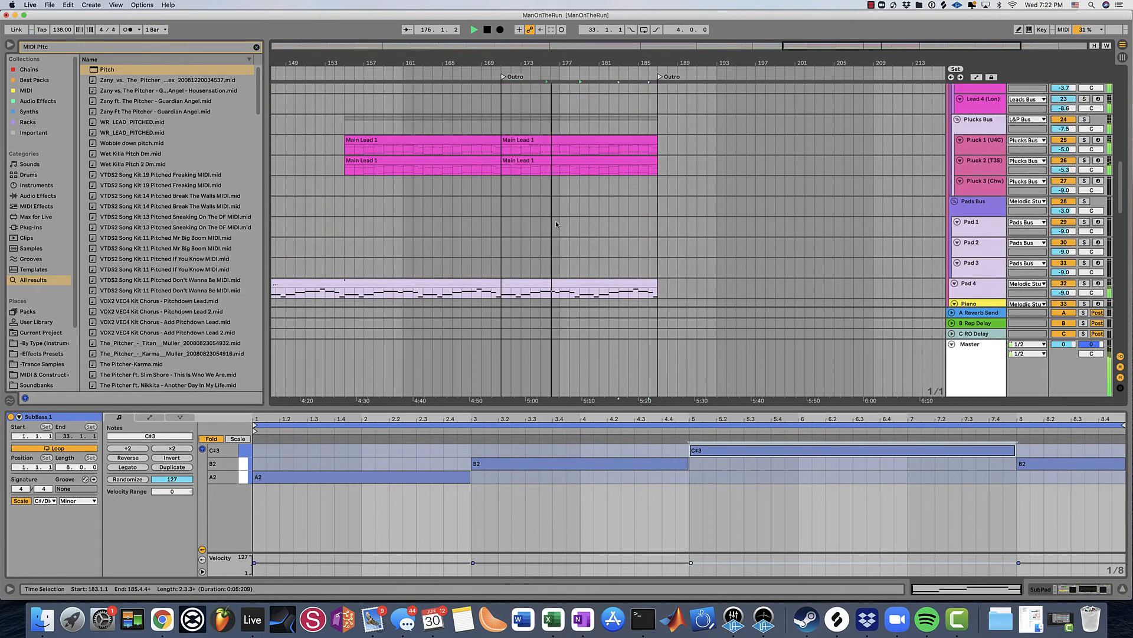
scroll(561, 218, "down", 1)
scroll(572, 222, "up", 10)
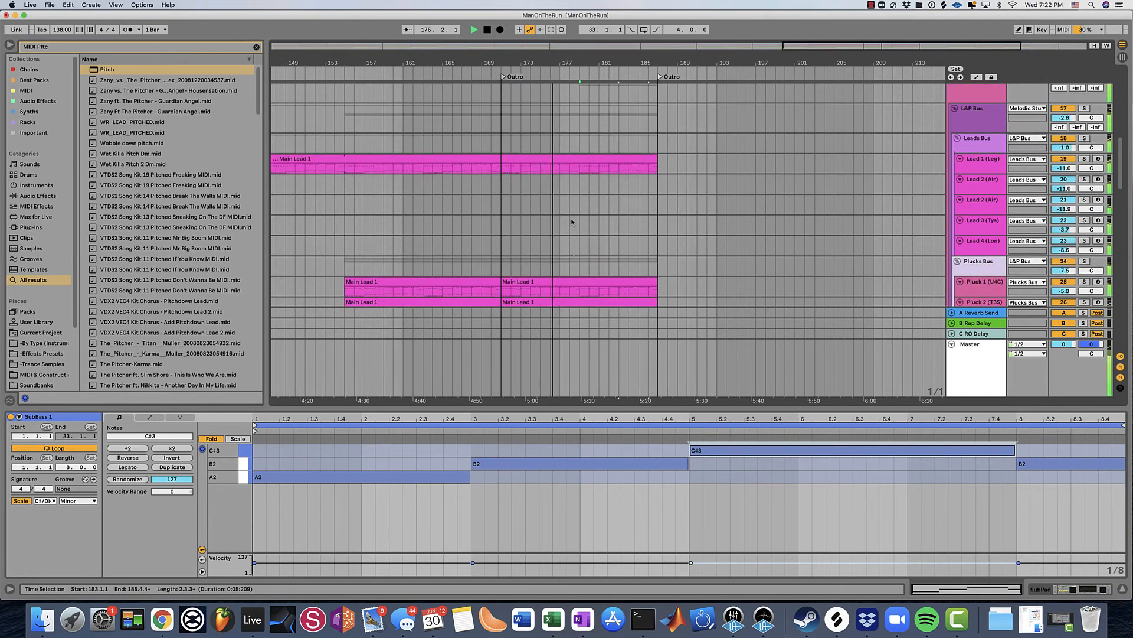
scroll(577, 165, "up", 6)
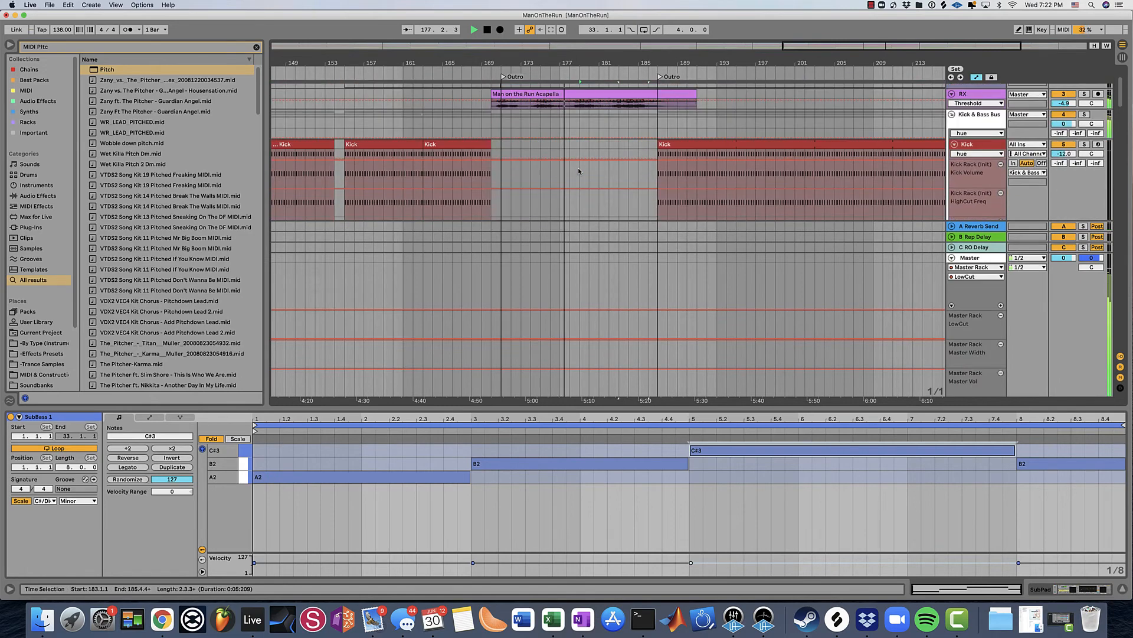
scroll(578, 183, "down", 15)
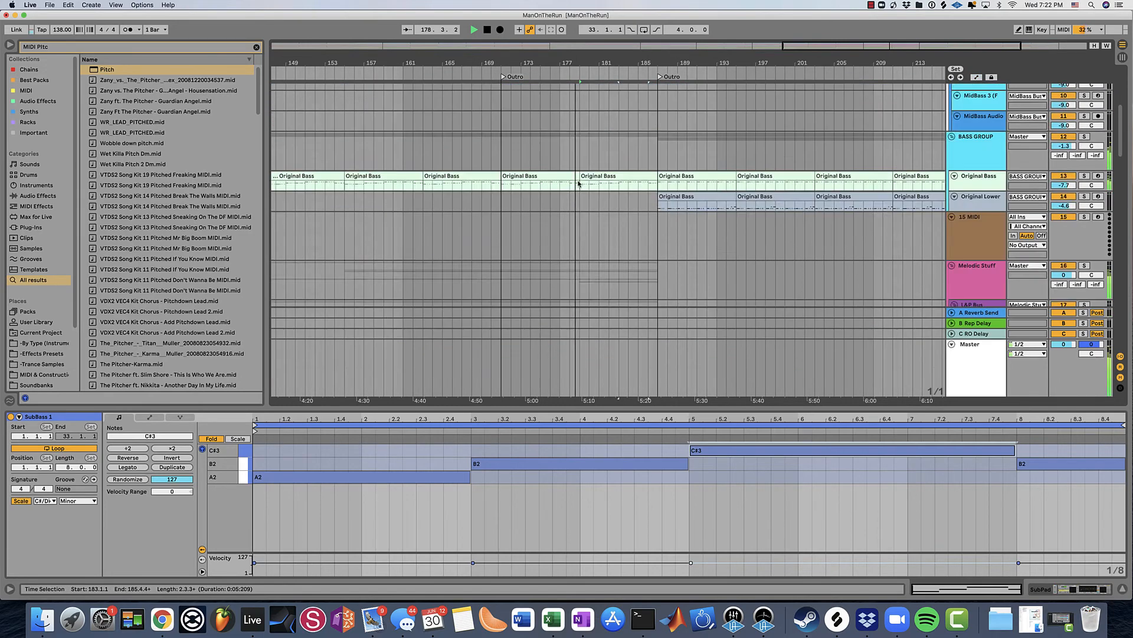
scroll(578, 183, "down", 20)
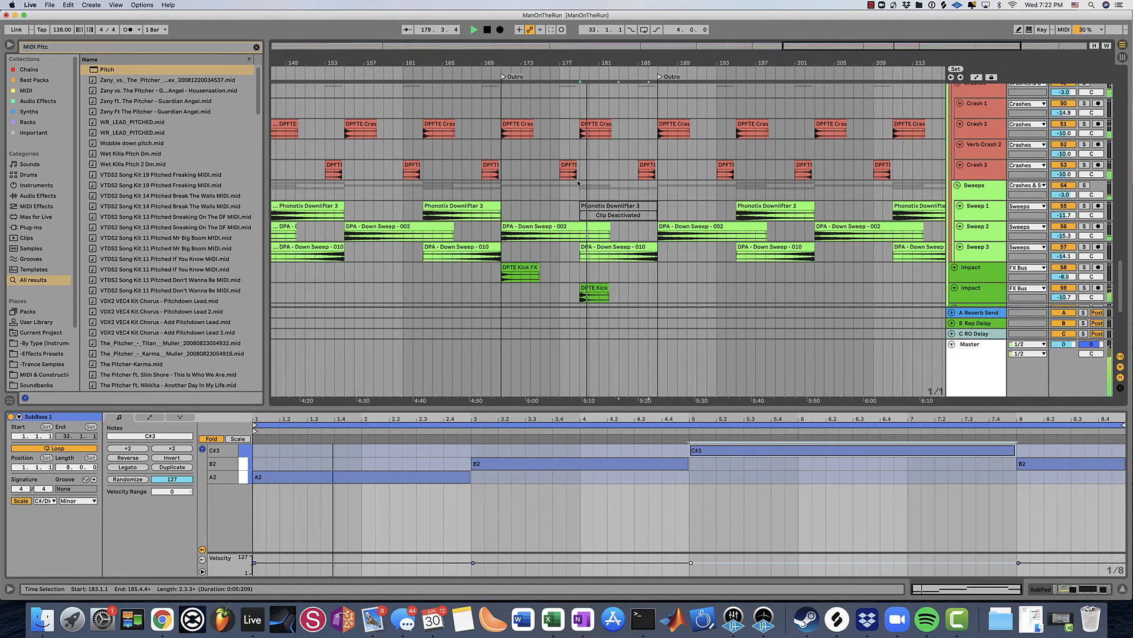
- Play the transition at bar 179 and briefly solo the Impact track holding the DPTE Kick FX - 051 clip
left_click_drag(577, 63, 544, 71)
key("space")
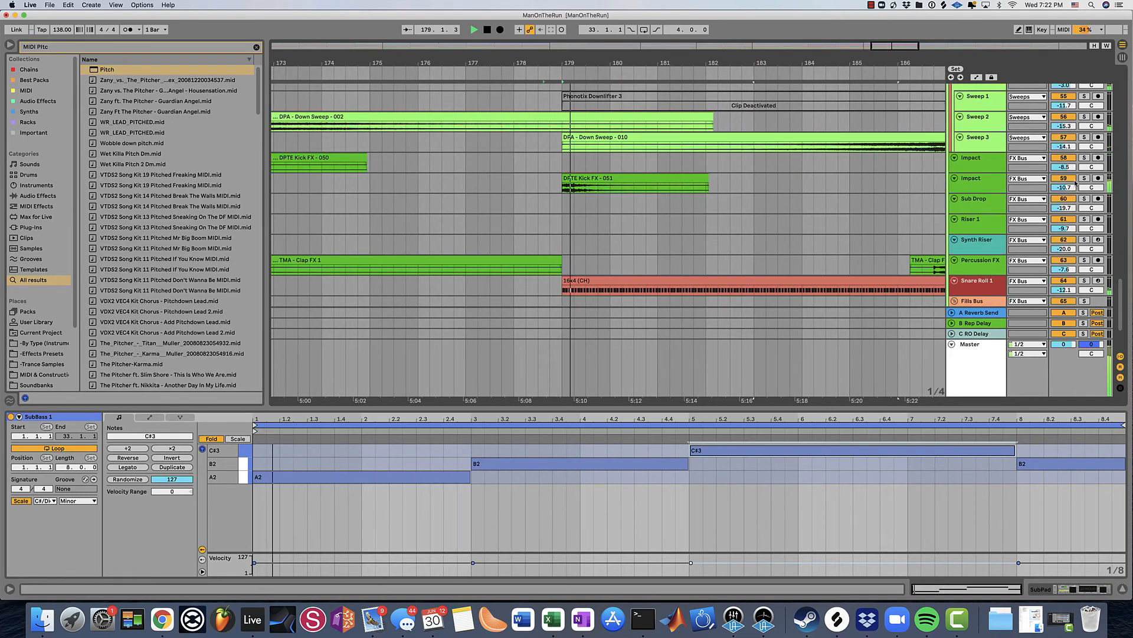
left_click(1084, 178)
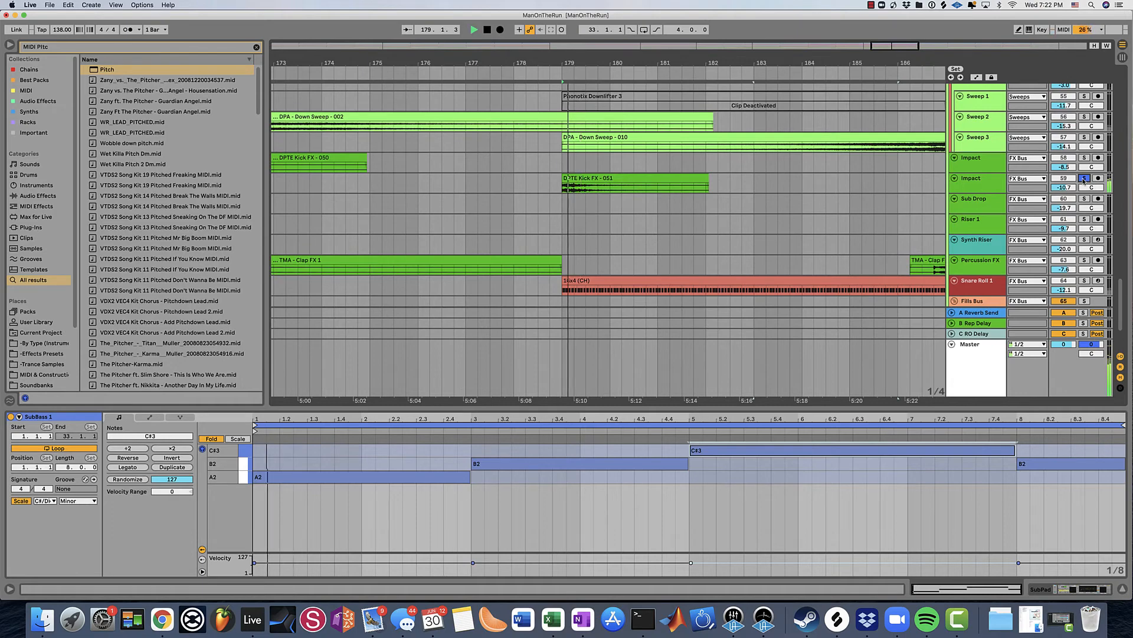
left_click(1084, 178)
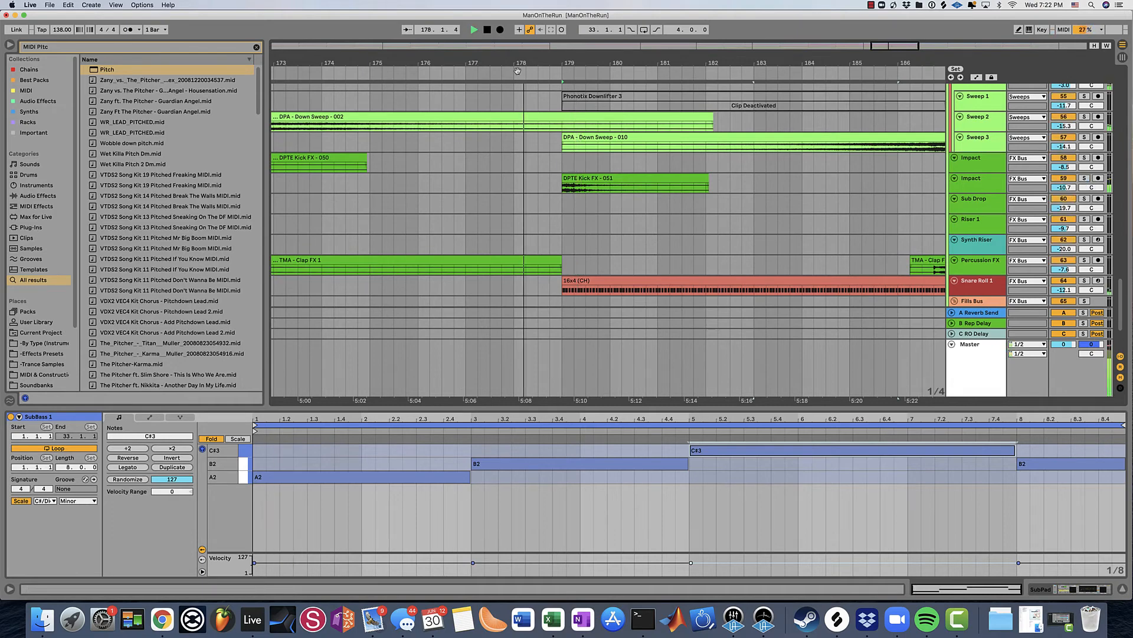
- Try boosting the high shelf in the Impact track's EQ Eight to about 7 dB at 2 kHz for the bar 179 hit
left_click(592, 177)
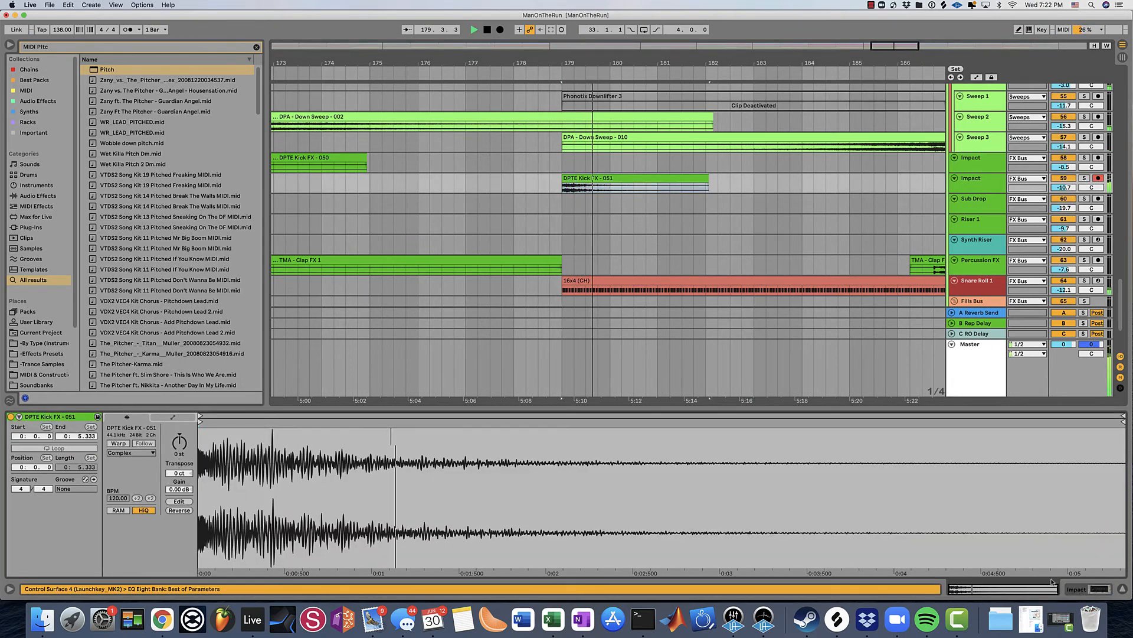
left_click(1071, 587)
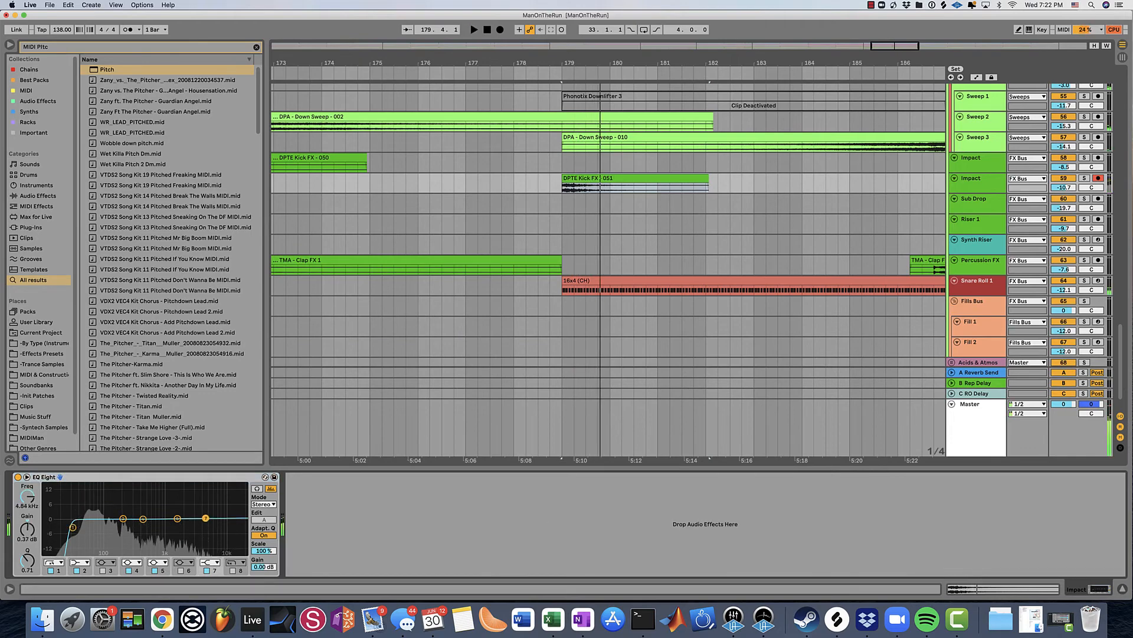
left_click_drag(190, 508, 184, 503)
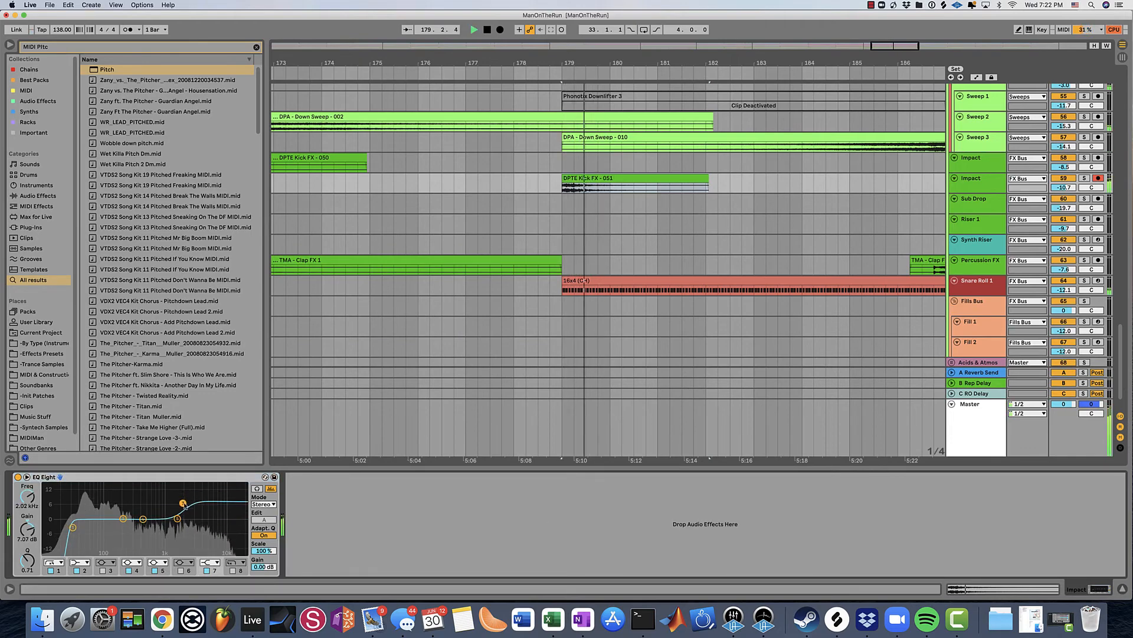
- Play the Impact hit at Breakdown Start and lower the EQ Eight high shelf to about 0.6 dB at 2.3 kHz
left_click_drag(801, 63, 801, 25)
left_click(470, 188)
key("space")
key("space")
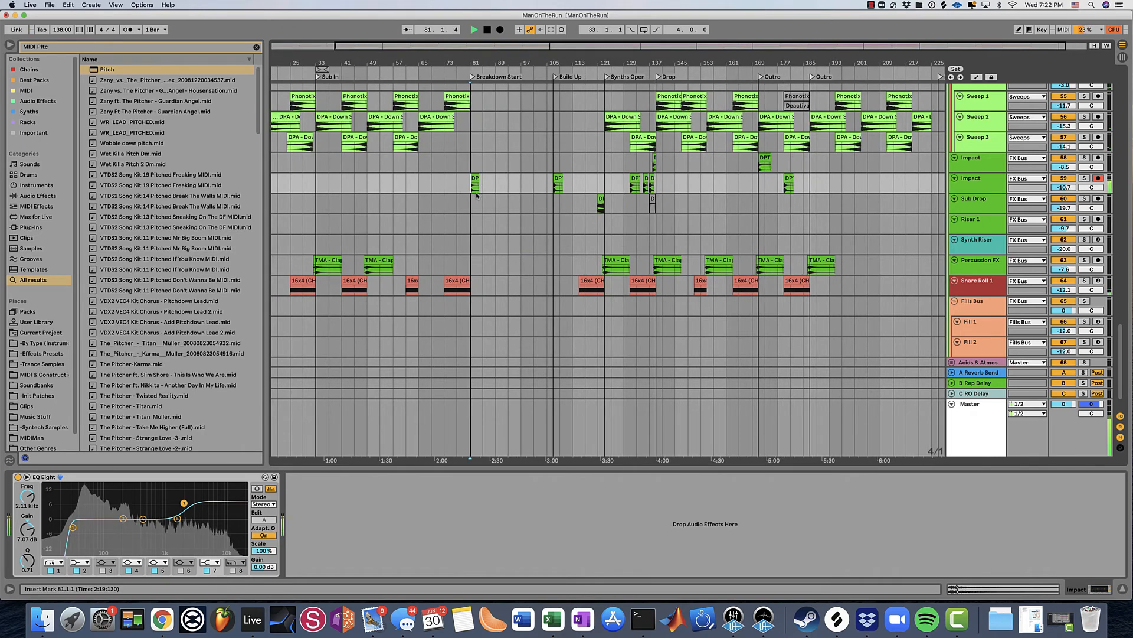
left_click_drag(184, 503, 186, 518)
key("space")
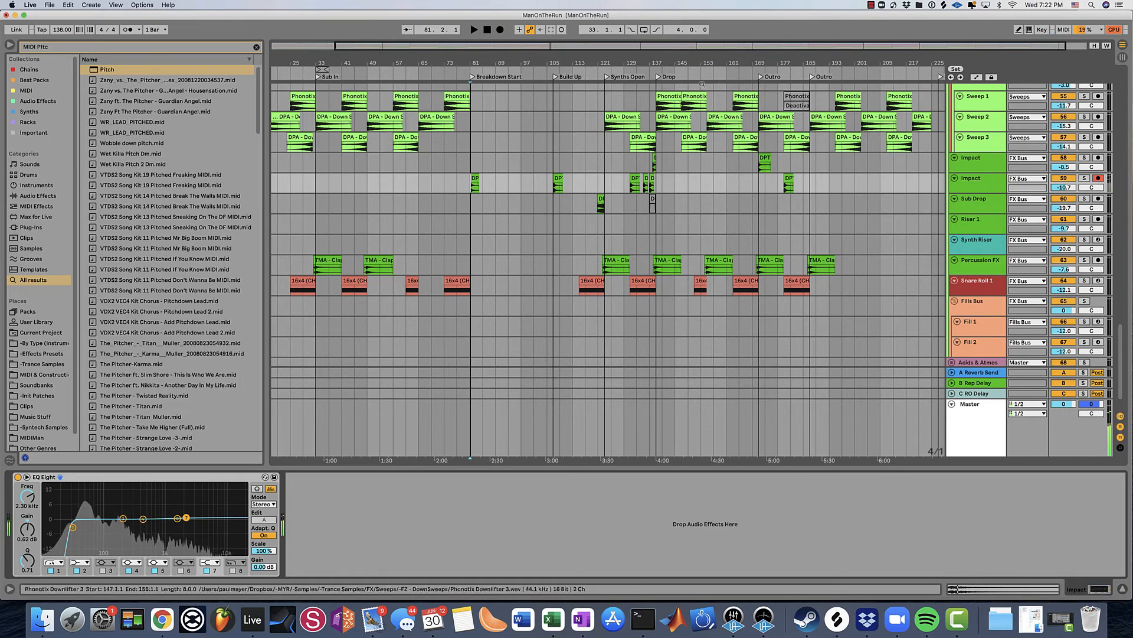
- Create a one-beat MIDI clip on the Kick track at bar 179 and add a sixteenth-long C3 note at its start
left_click(783, 80)
left_click_drag(783, 67, 731, 176)
scroll(731, 175, "up", 5)
scroll(731, 175, "up", 15)
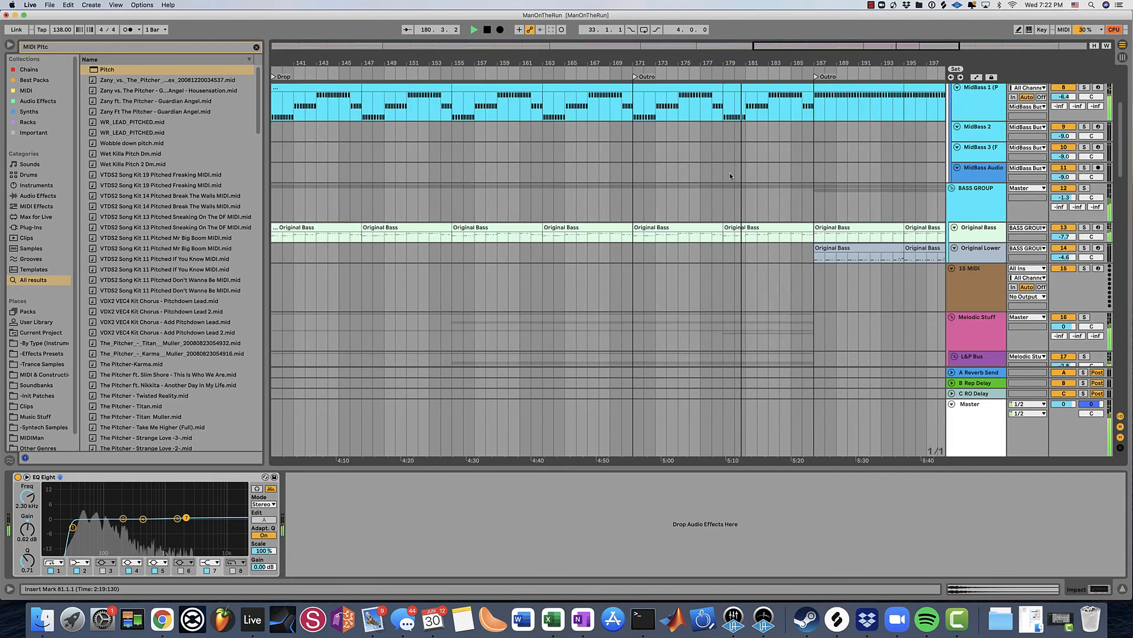
scroll(729, 173, "up", 5)
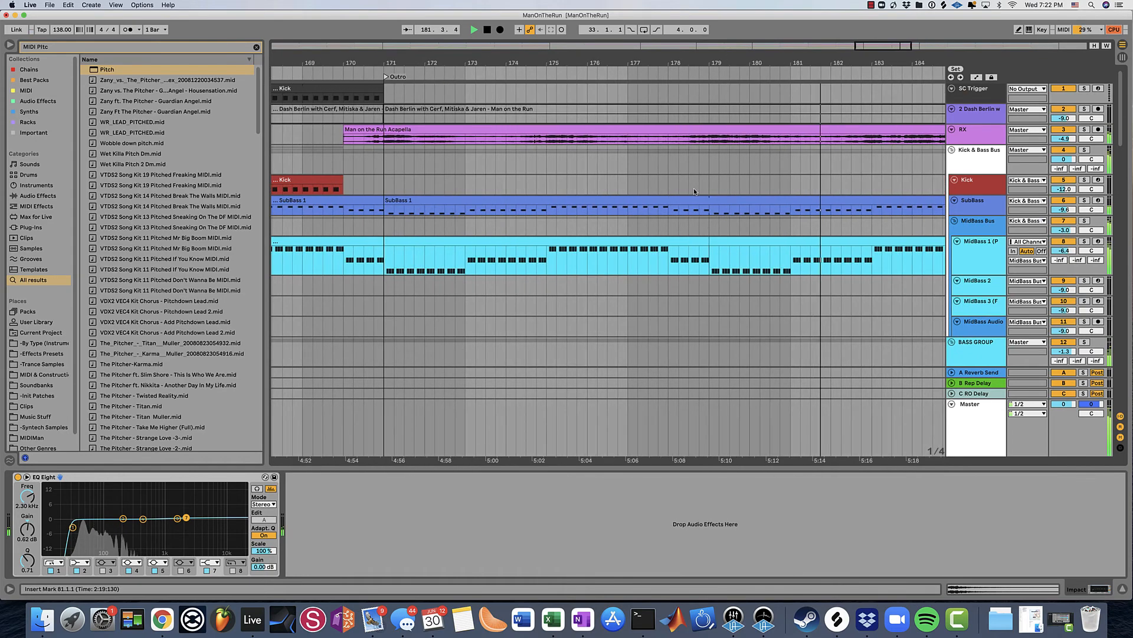
double_click(709, 184)
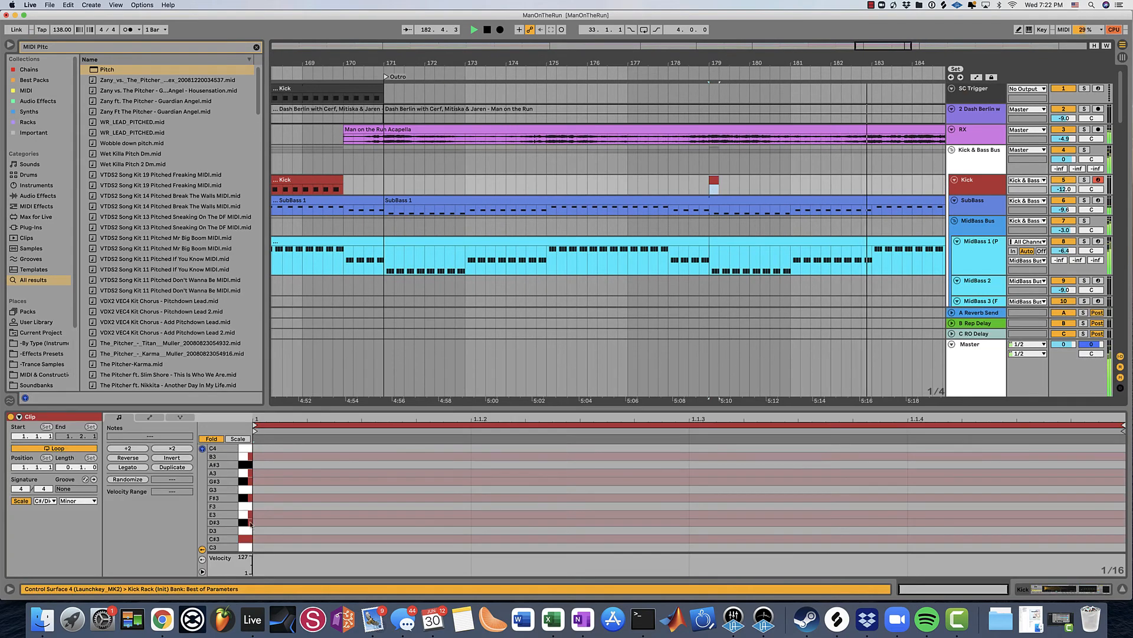
double_click(255, 547)
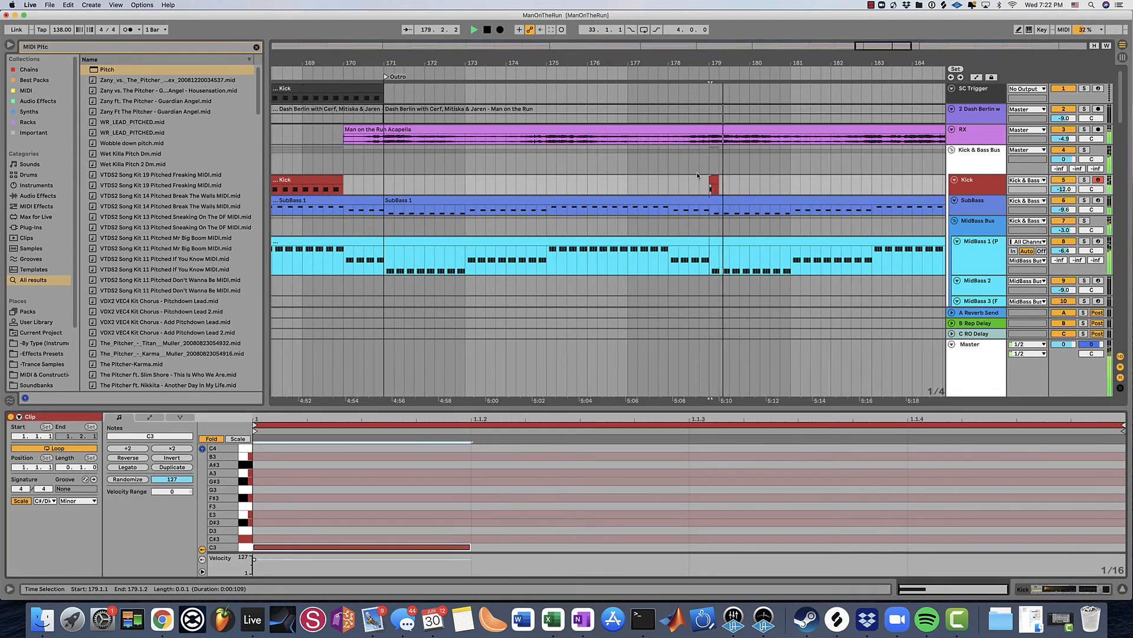
- Show the automation lanes and dip the Kick Volume automation to about -5 dB around the kick at bar 179
key("a")
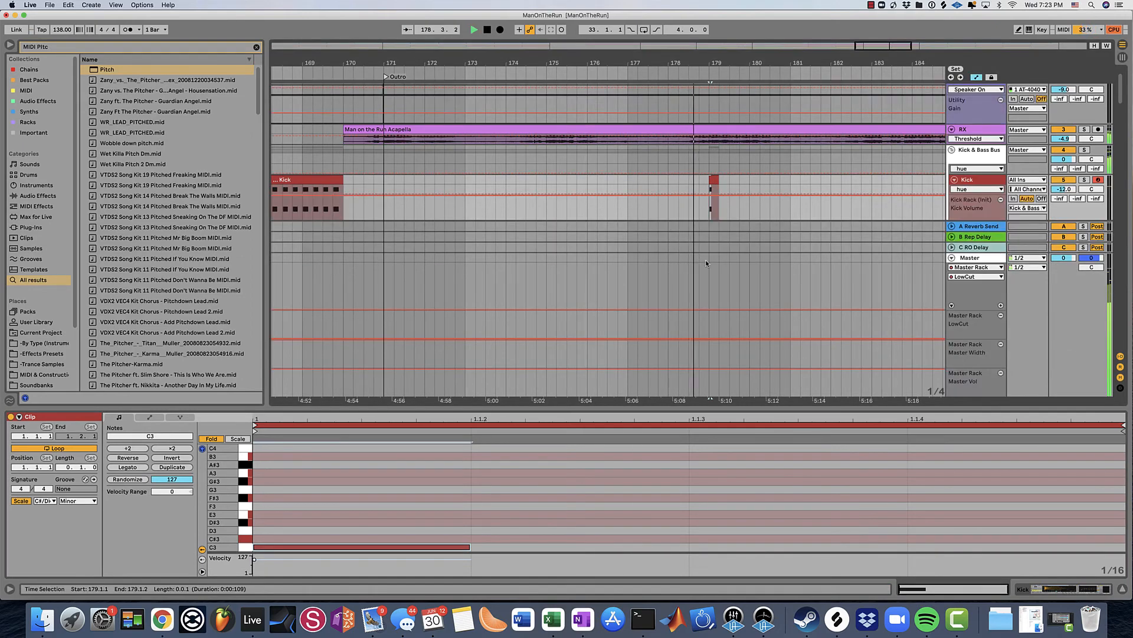
key("space")
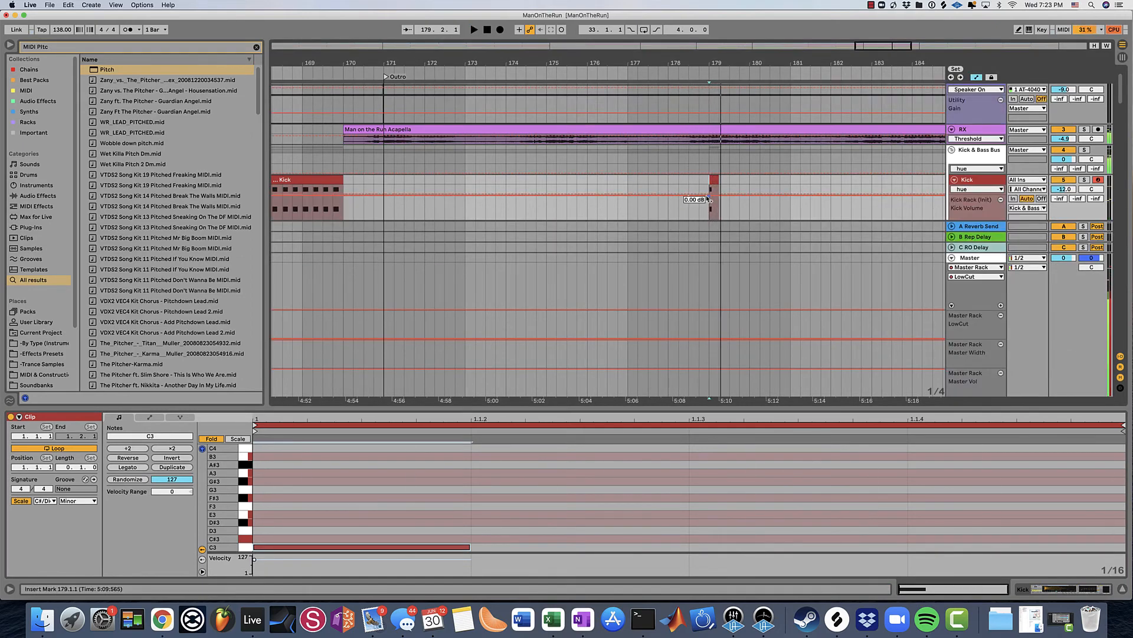
left_click_drag(749, 203, 749, 196)
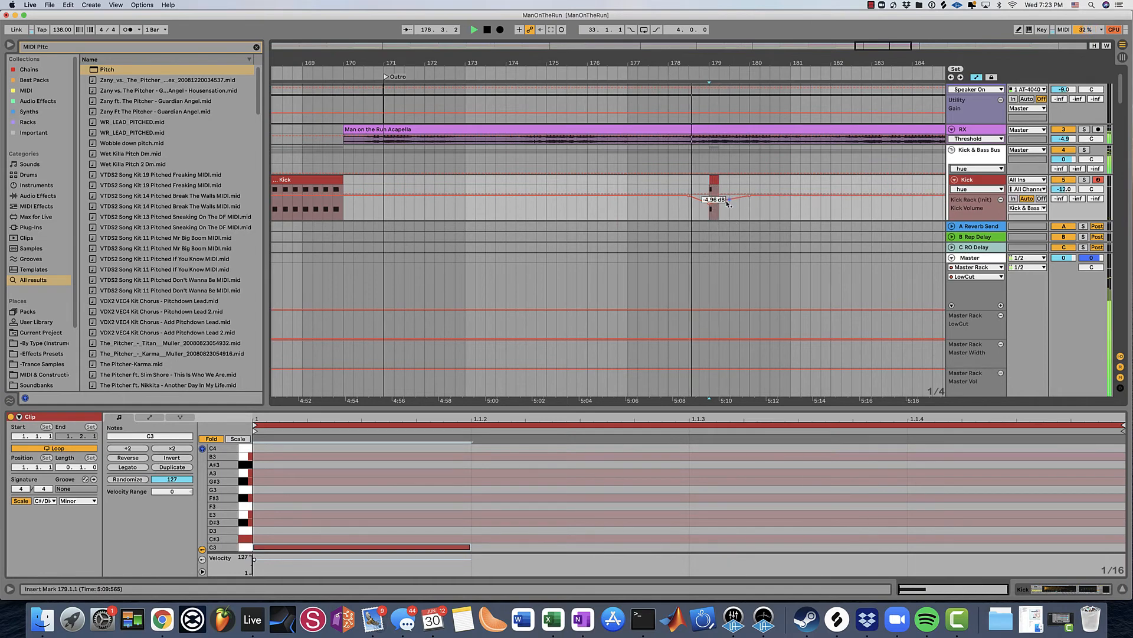
- Review the pad, percussion, crash, sweep, impact and snare roll tracks between bars 179 and 187 during playback
scroll(738, 307, "down", 10)
scroll(751, 308, "down", 15)
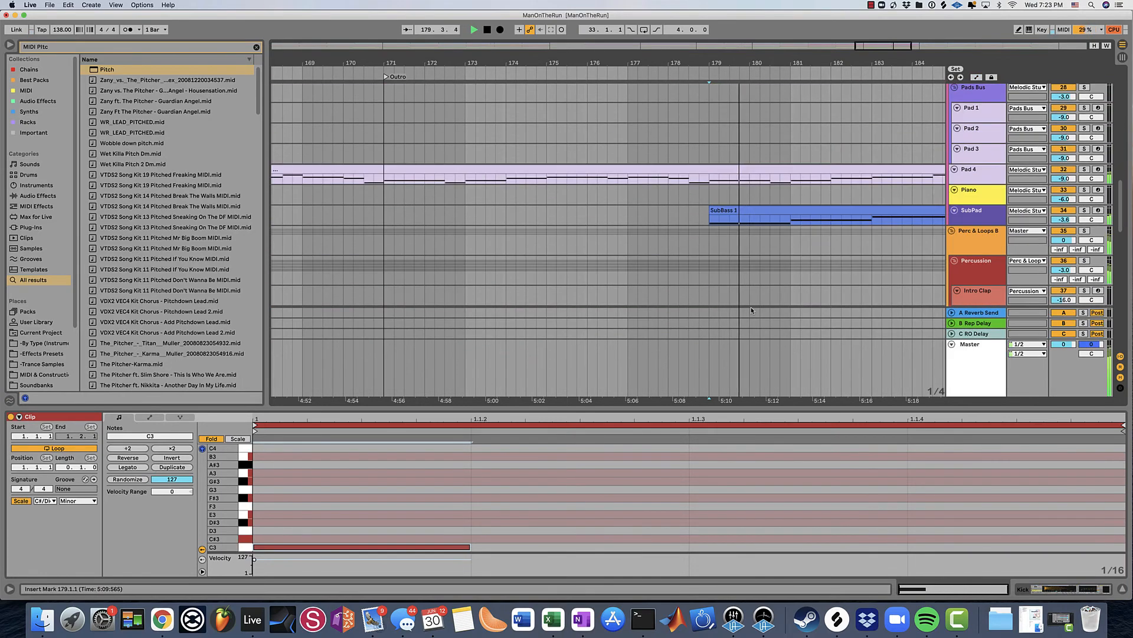
scroll(751, 307, "down", 8)
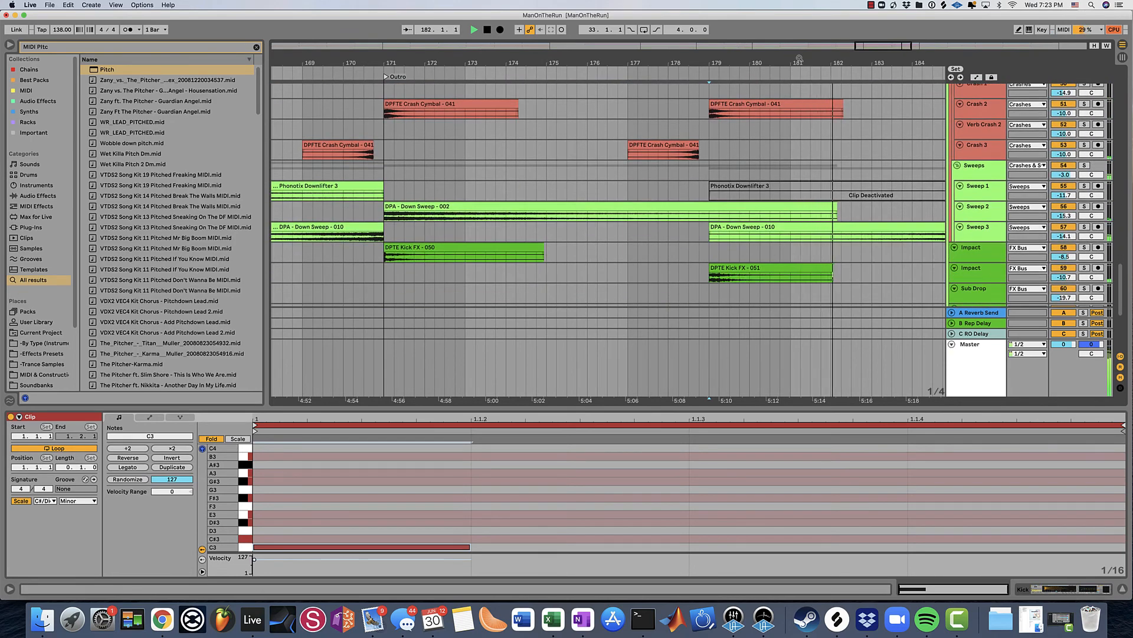
scroll(476, 196, "down", 8)
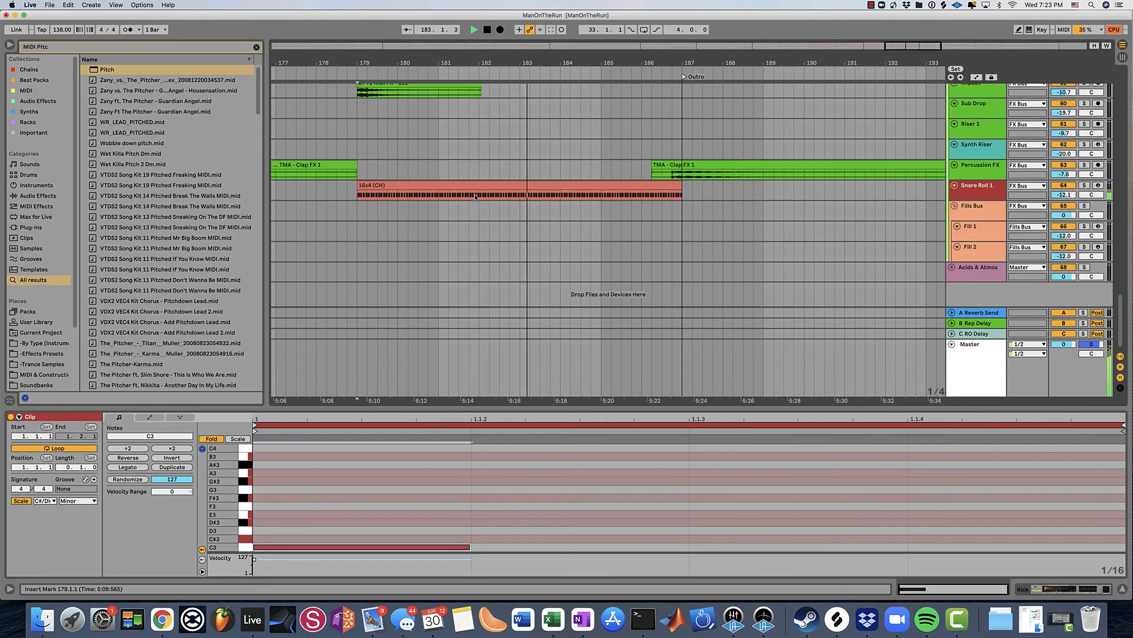
scroll(476, 197, "up", 8)
scroll(477, 199, "down", 6)
scroll(478, 199, "up", 15)
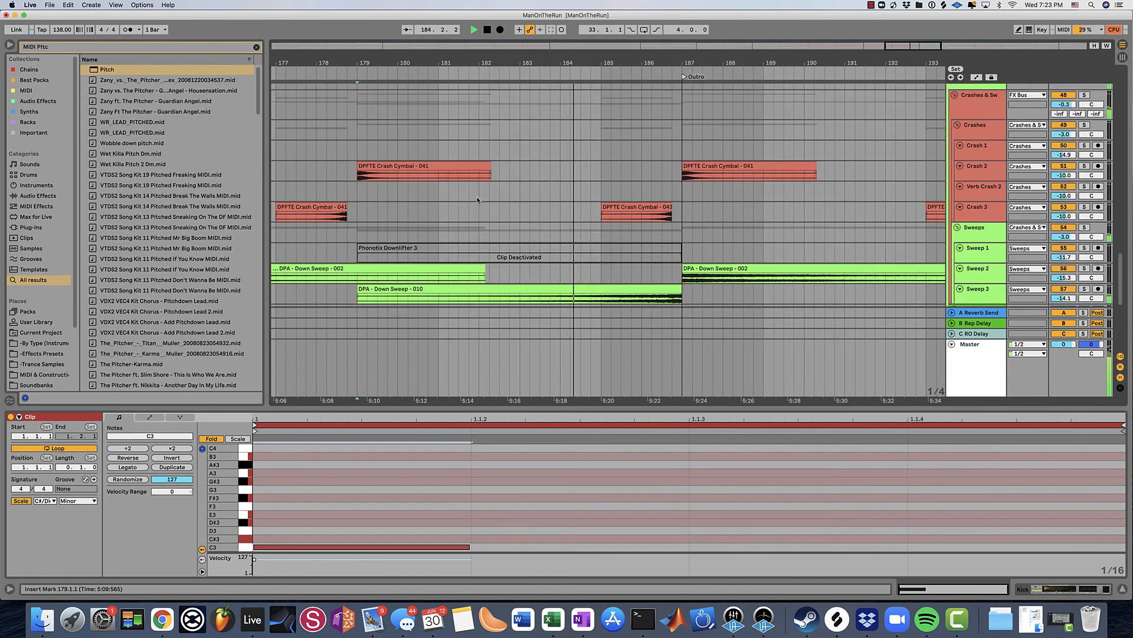
- Solo the SubPad track, raise its LFO Tool Amt macro to 67 and boost EQ Eight's second band by about 4.8 dB at 138 Hz
scroll(477, 197, "up", 2)
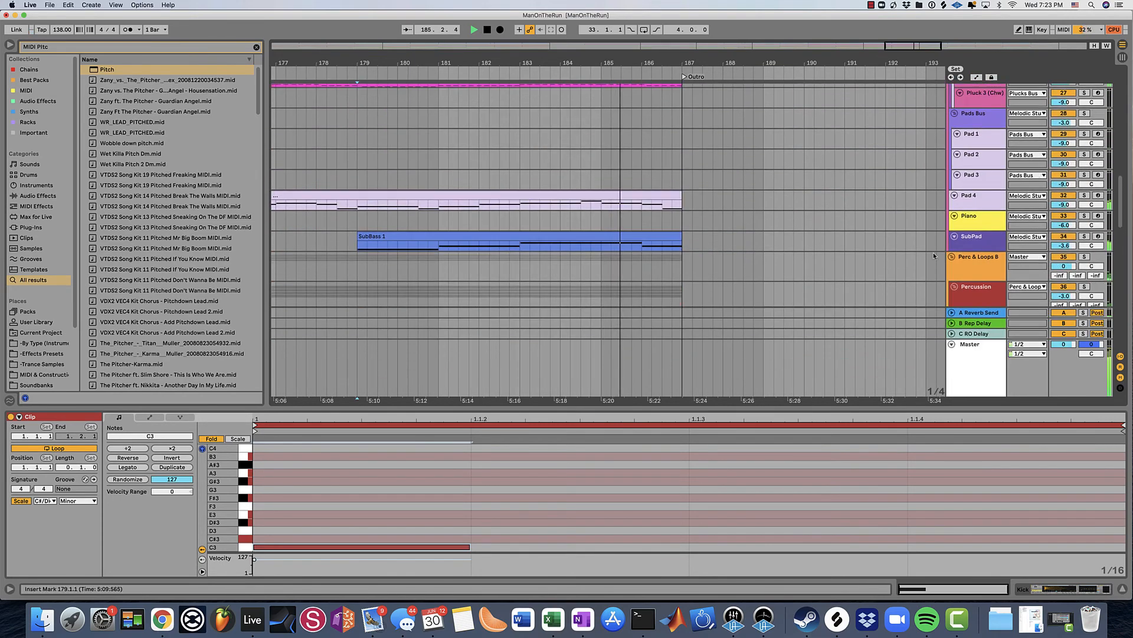
left_click(999, 238)
left_click(1060, 595)
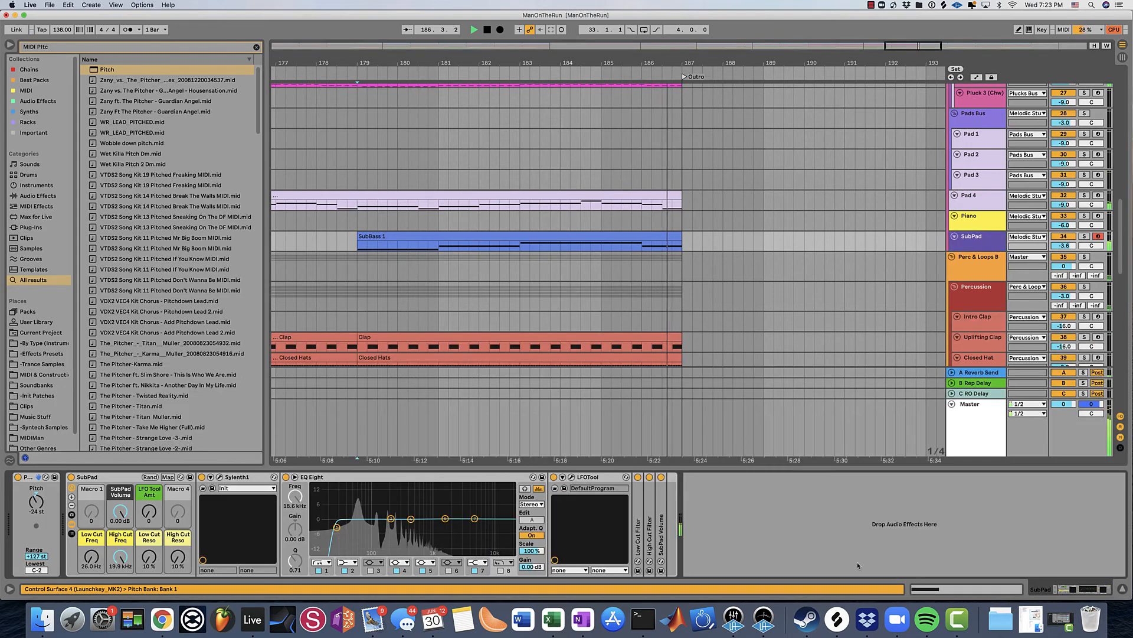
left_click(573, 478)
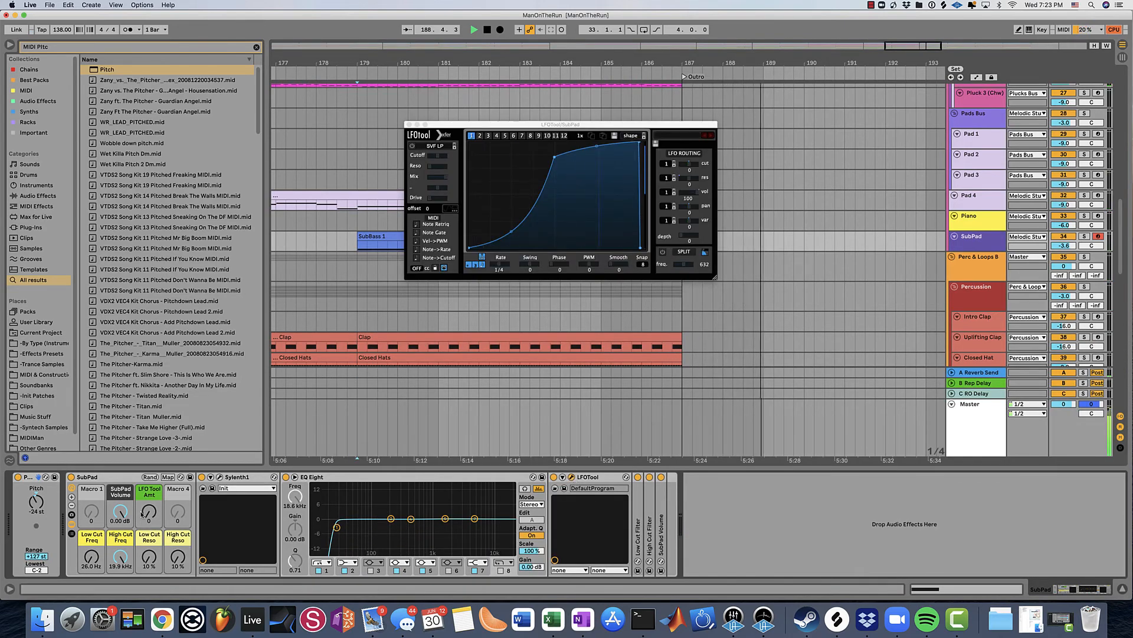
key("space")
key("space")
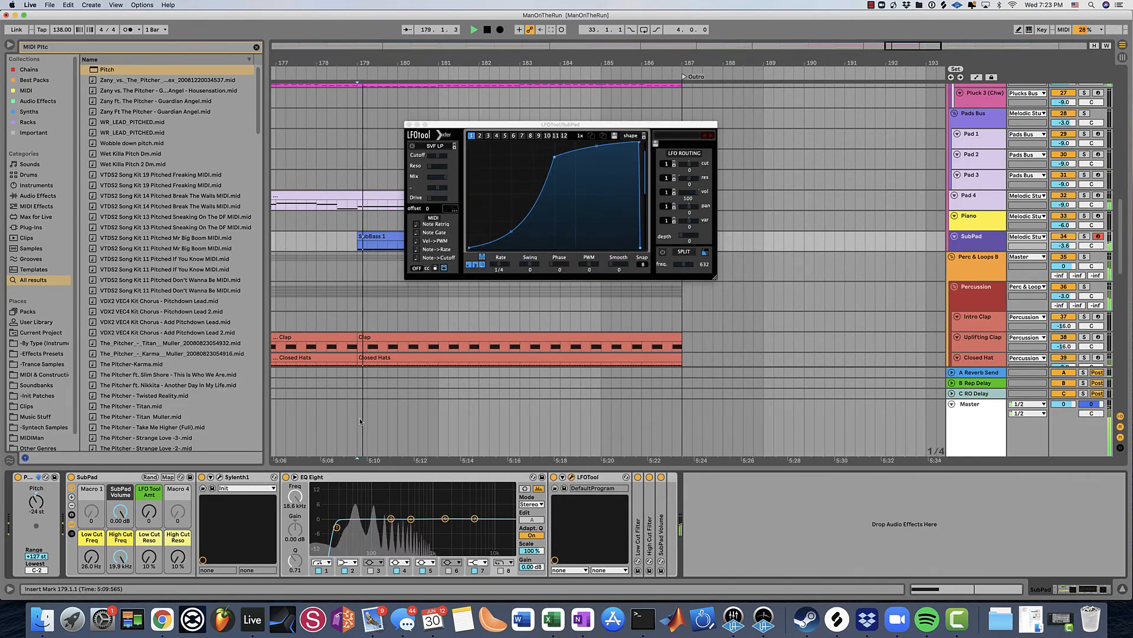
left_click(1084, 236)
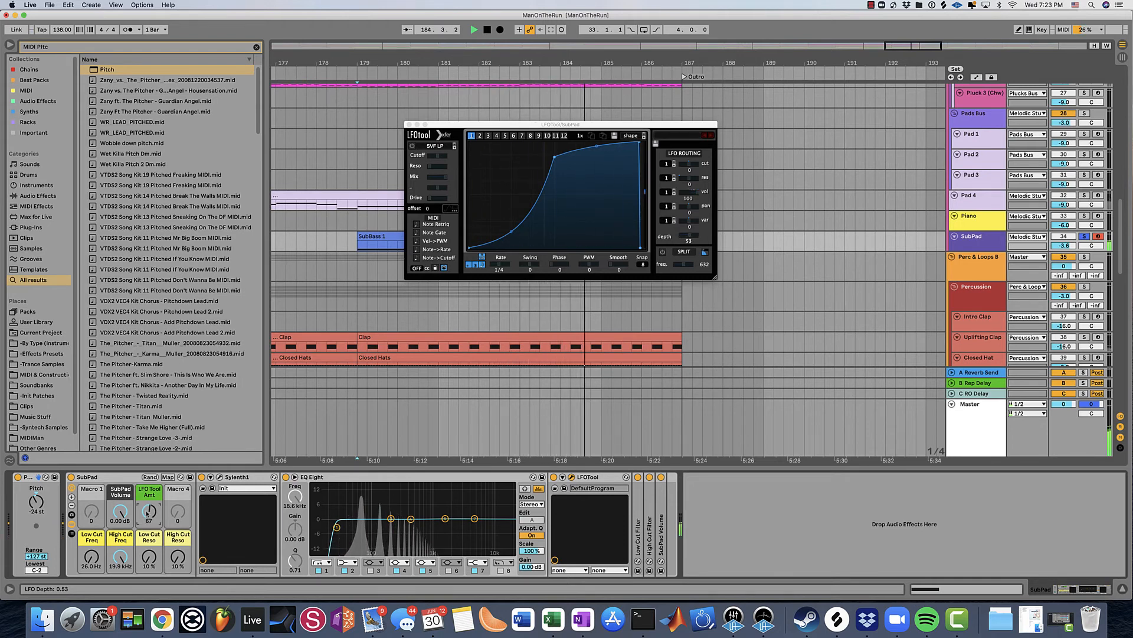
left_click(390, 518)
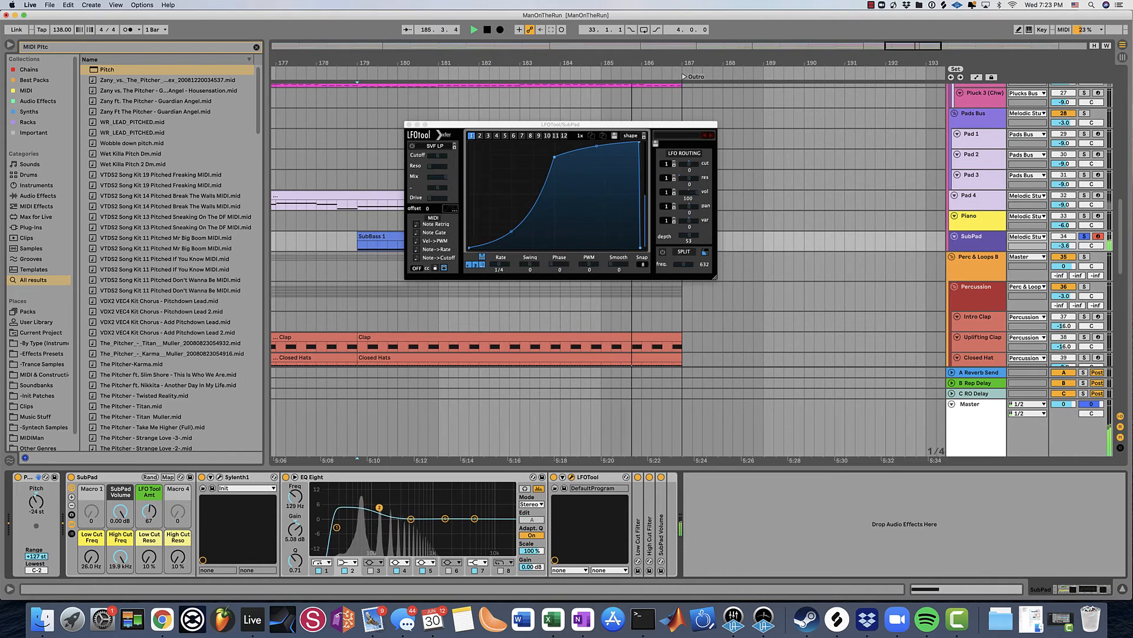
- Adjust the amp envelope A attack and the oscillator A2 octave in SubPad's Sylenth1, then close the plug-in
left_click(204, 488)
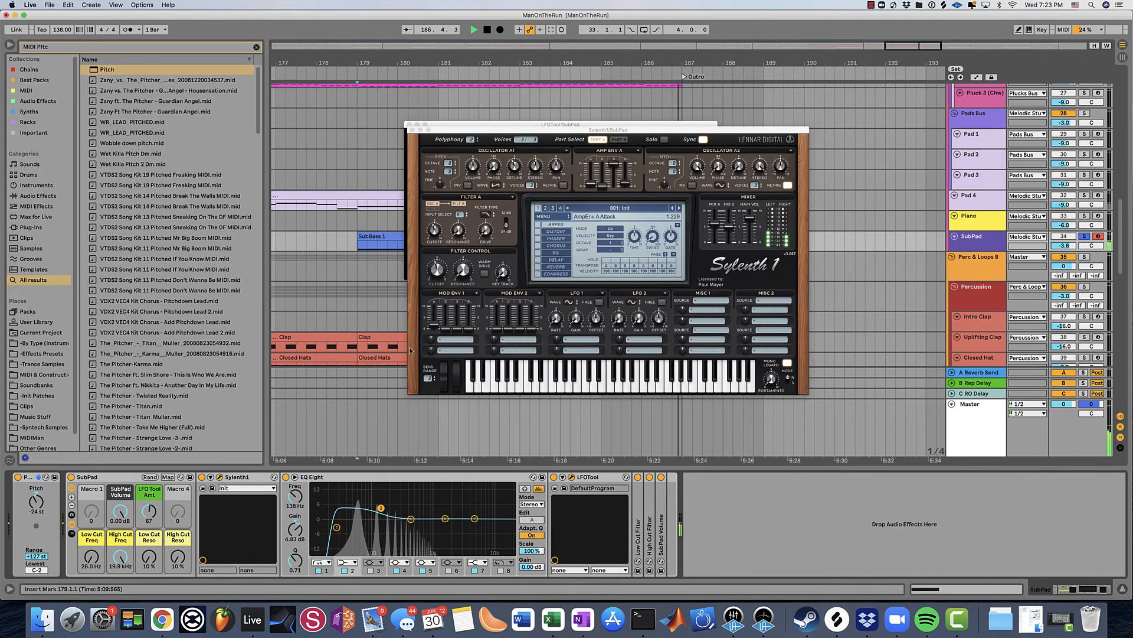
left_click(678, 165)
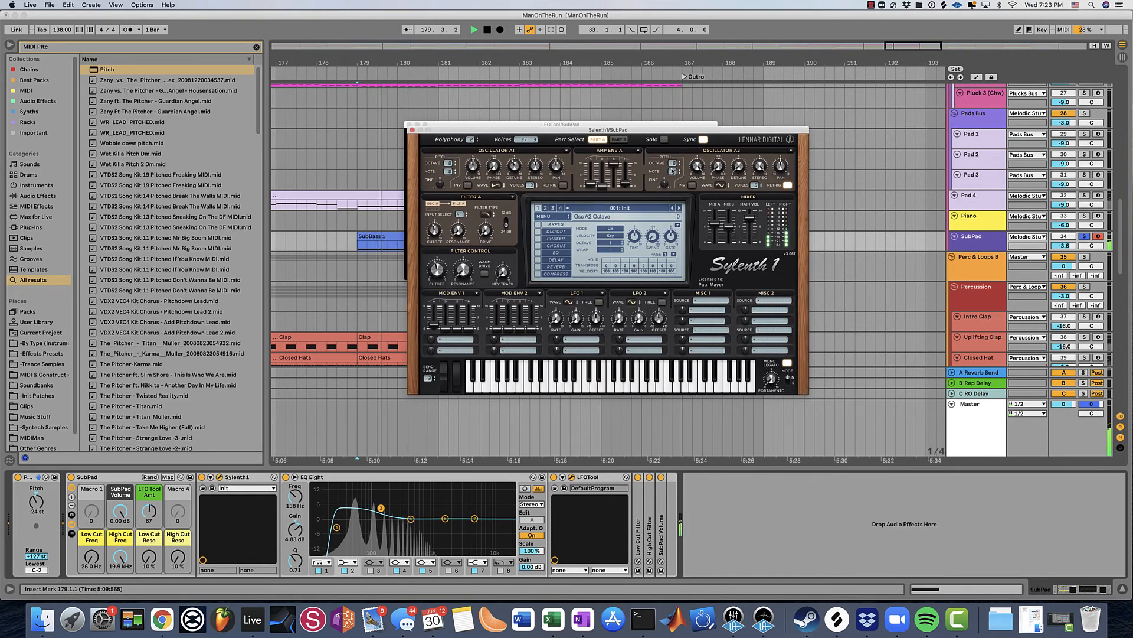
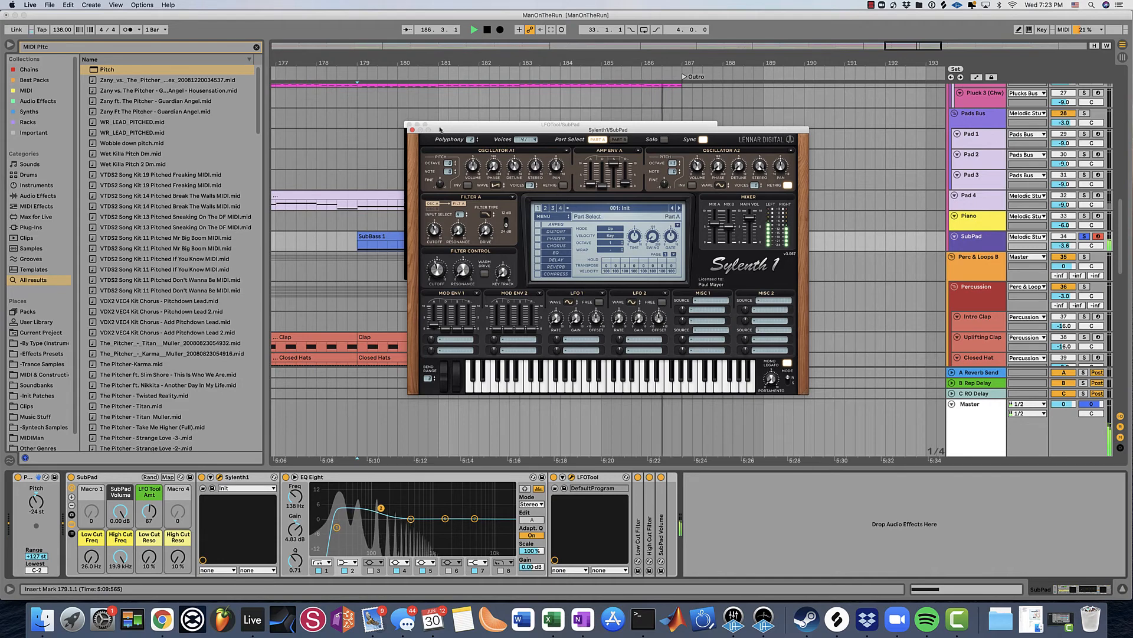
left_click(412, 131)
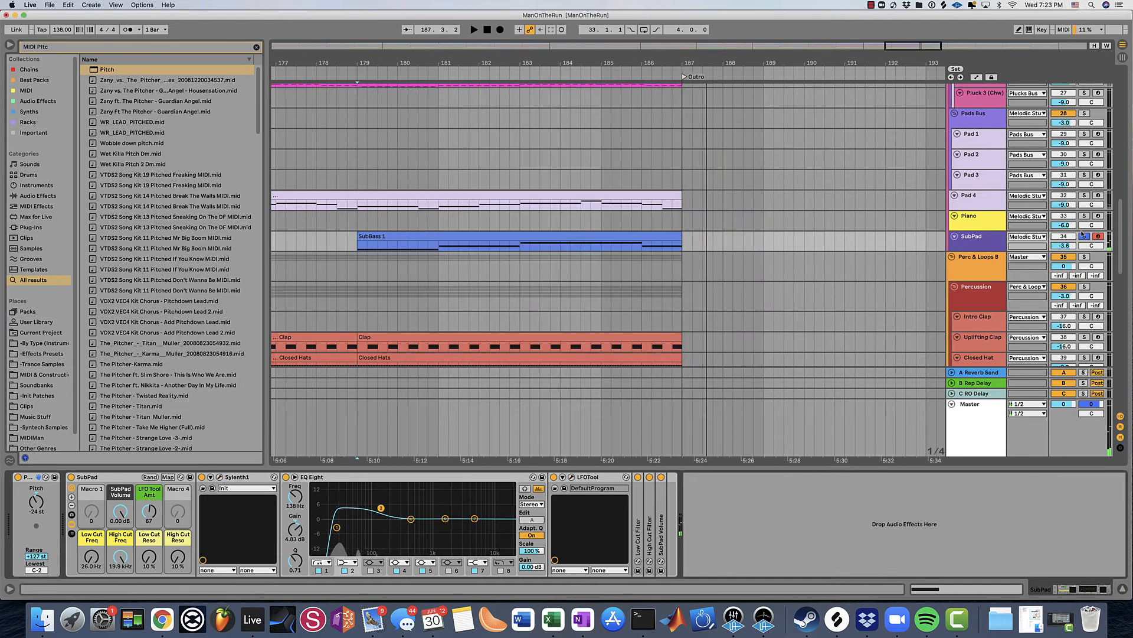
- Replay the transition from bar 179, clear the browser search and place the insert marker at bar 181
key("space")
key("space")
scroll(456, 271, "up", 15)
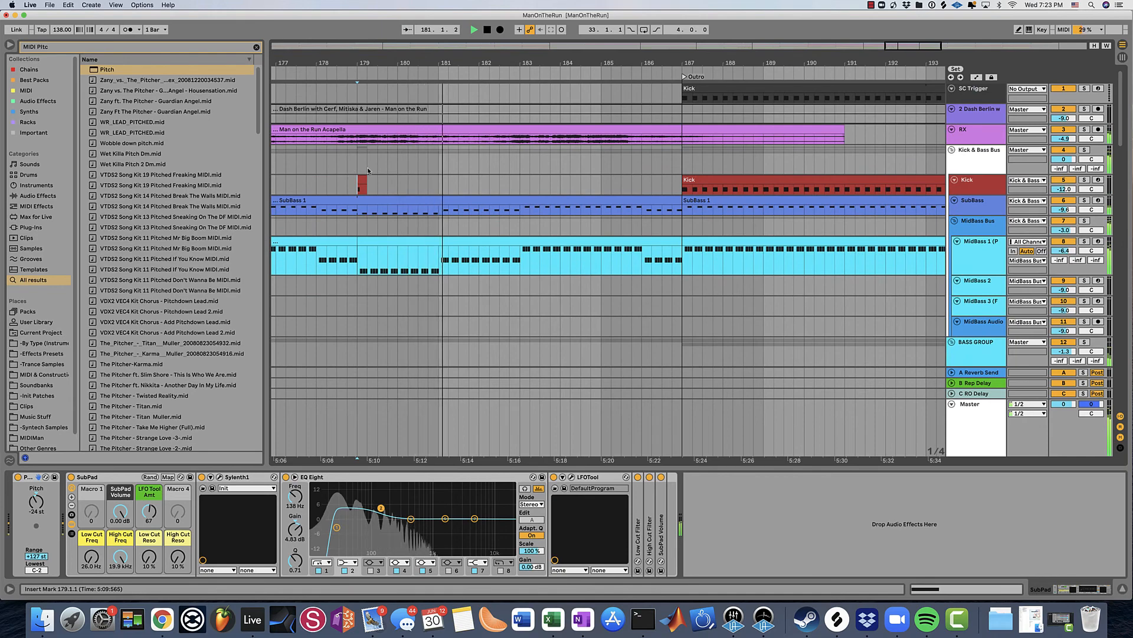
key("super+f")
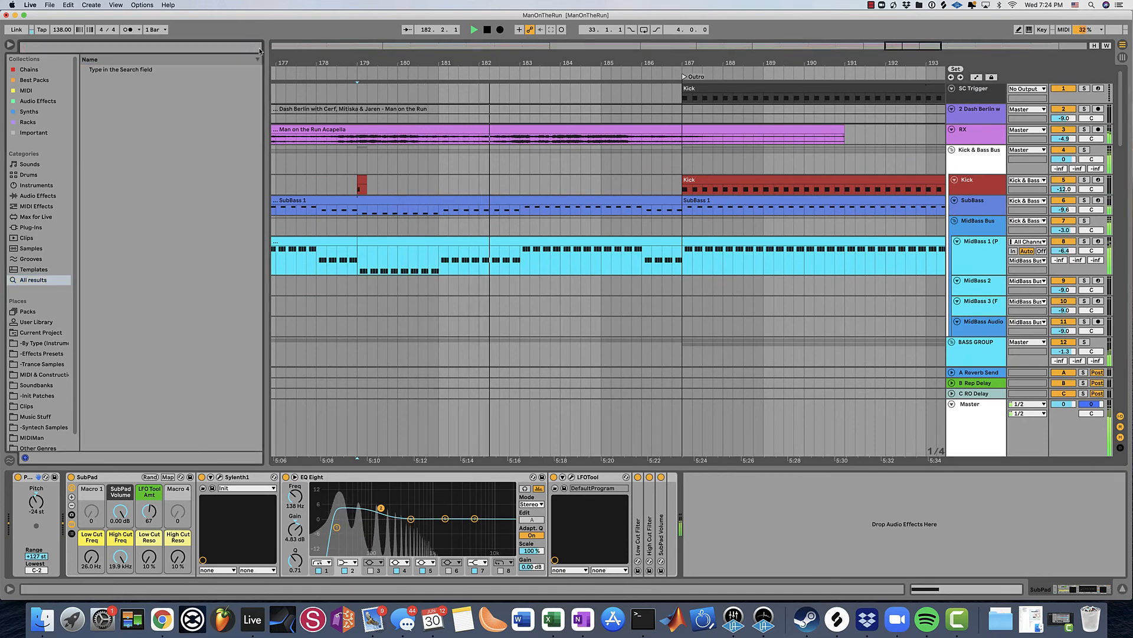
left_click(442, 151)
- Review the lead, FX, snare roll, pad and bass tracks around the Outro at bar 187 during playback
scroll(436, 152, "down", 12)
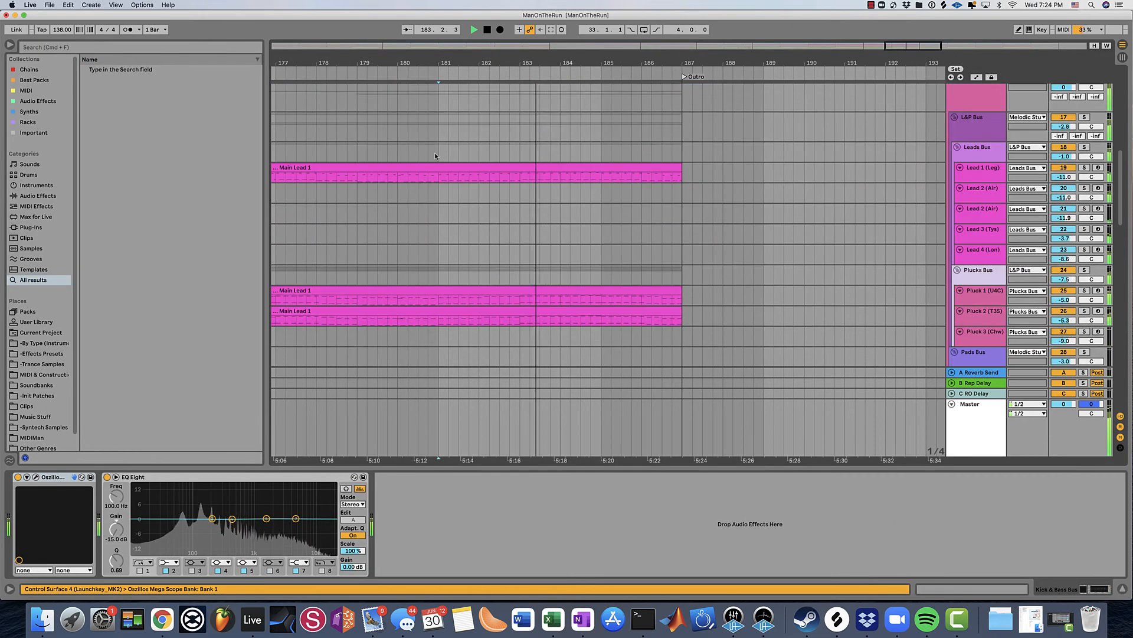
scroll(434, 153, "down", 15)
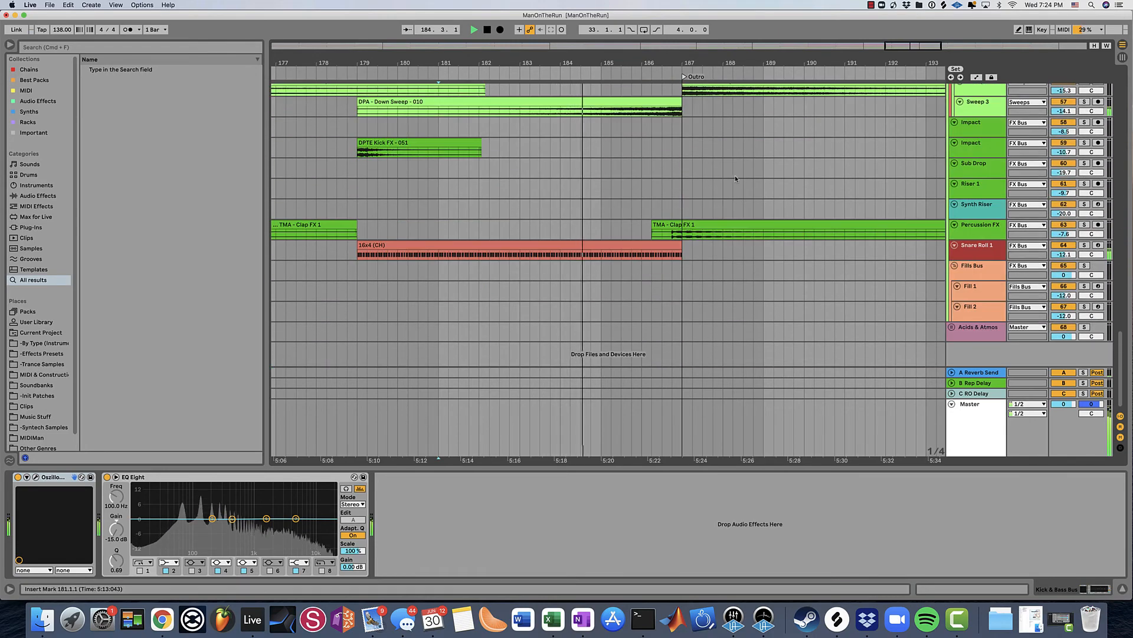
left_click(969, 243)
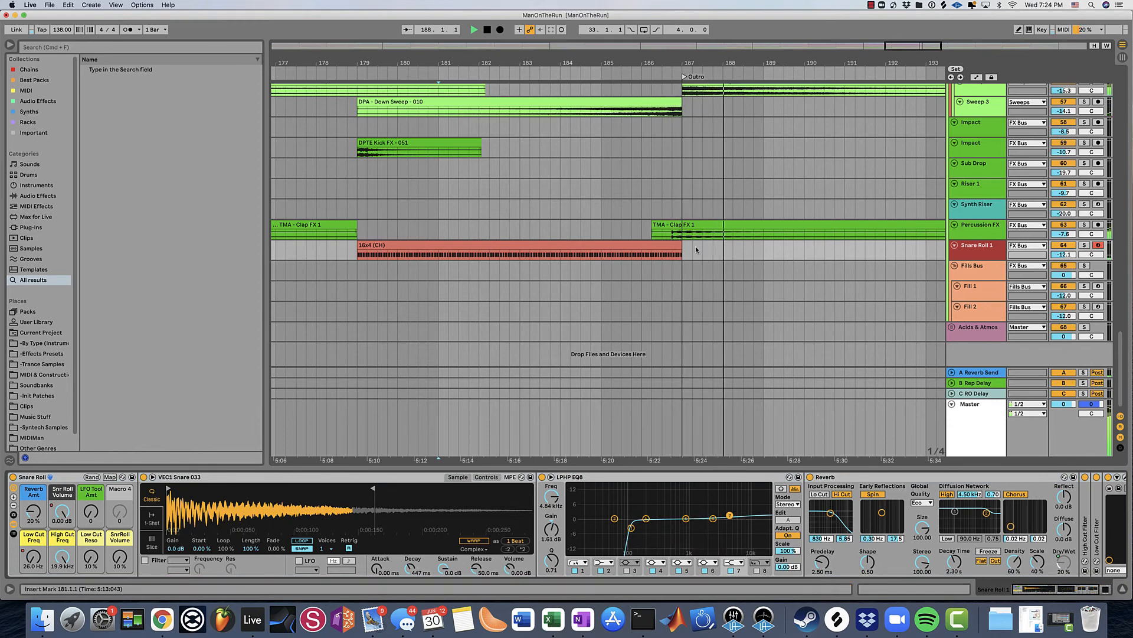
scroll(700, 254, "up", 15)
scroll(701, 252, "up", 20)
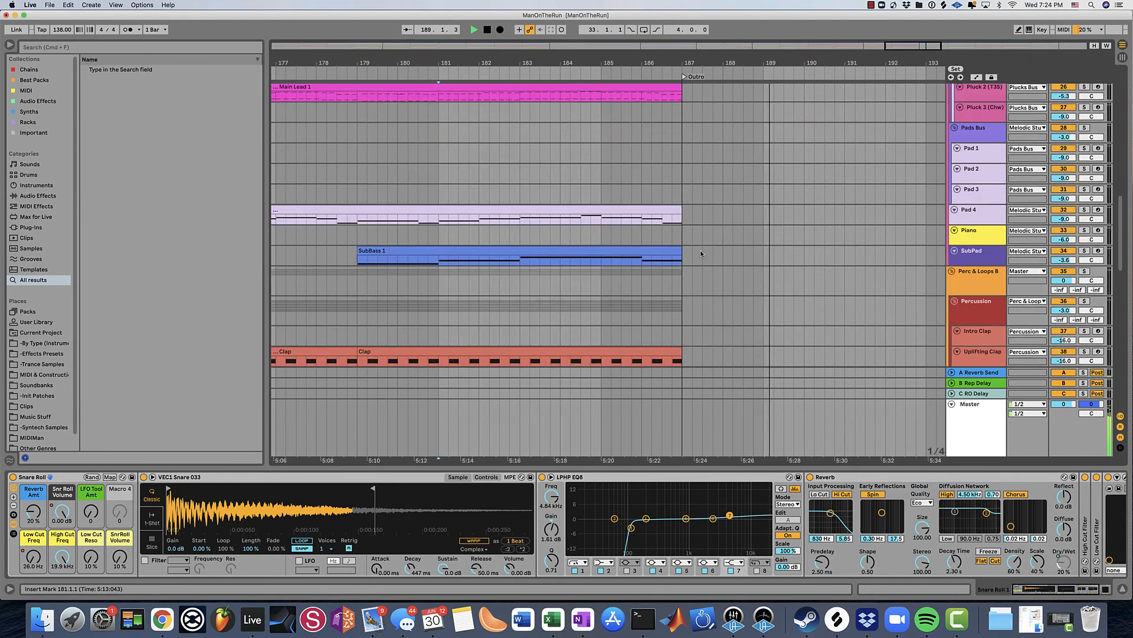
scroll(702, 252, "up", 5)
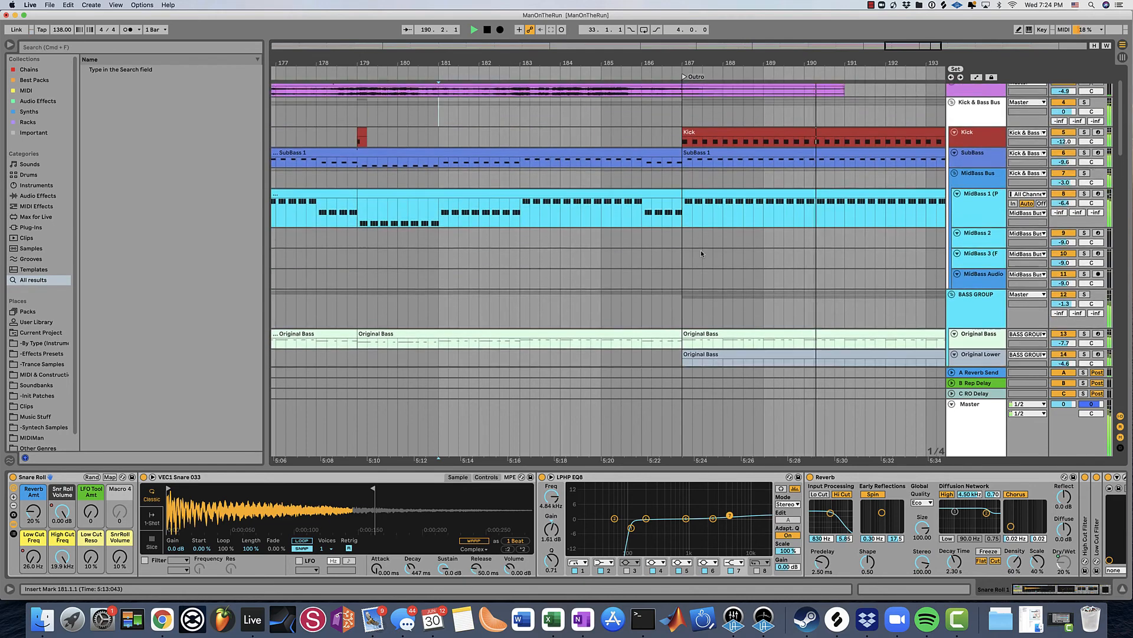
scroll(701, 253, "down", 6)
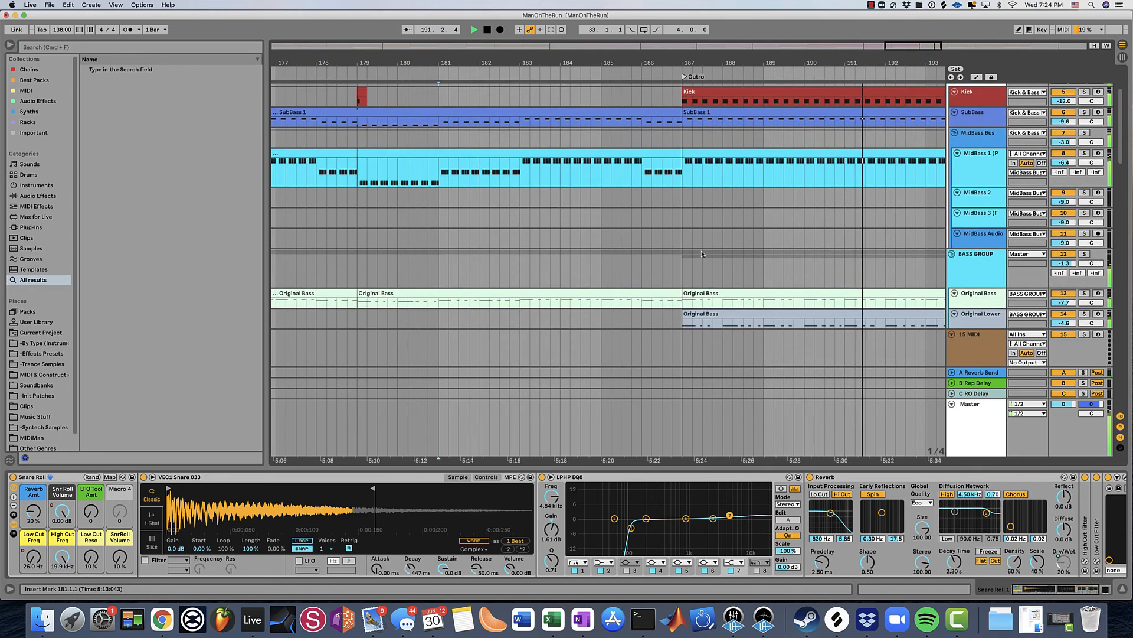
scroll(702, 225, "down", 2)
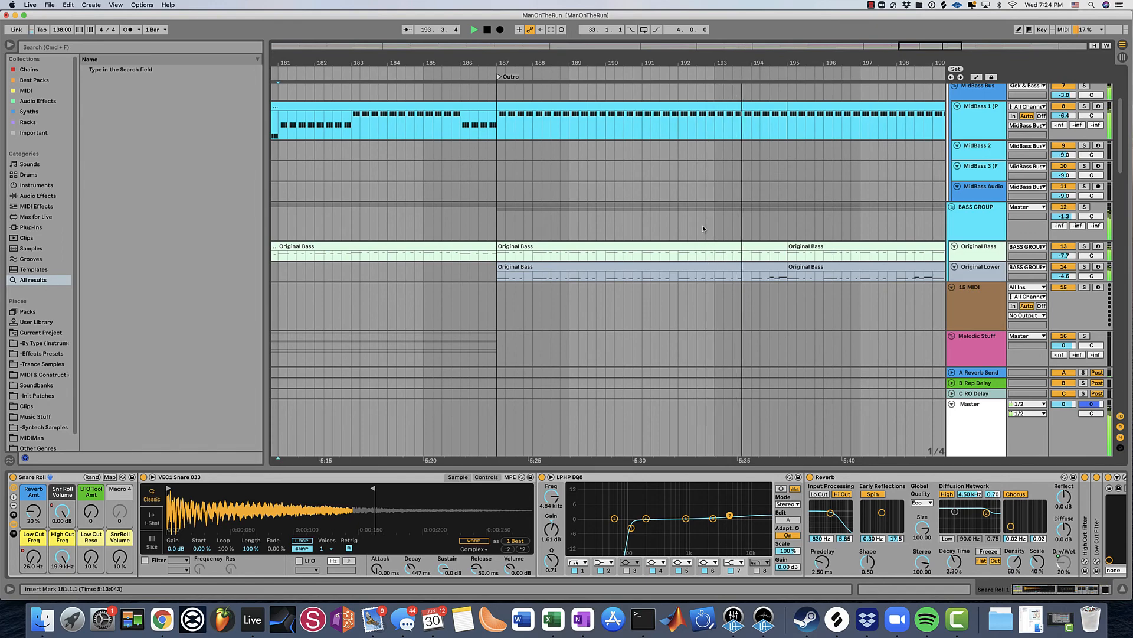
- Split the Outro Kick clip at bar 203 and trim the first part to end at 202.3.1, leaving a half-bar gap
left_click(723, 270)
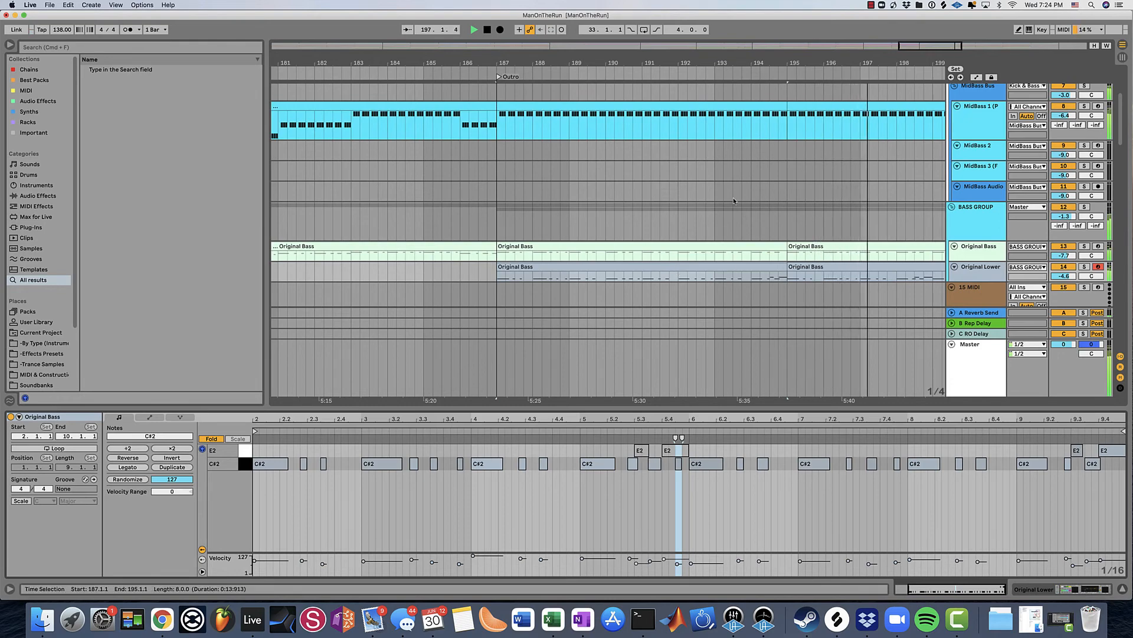
left_click_drag(730, 66, 730, 39)
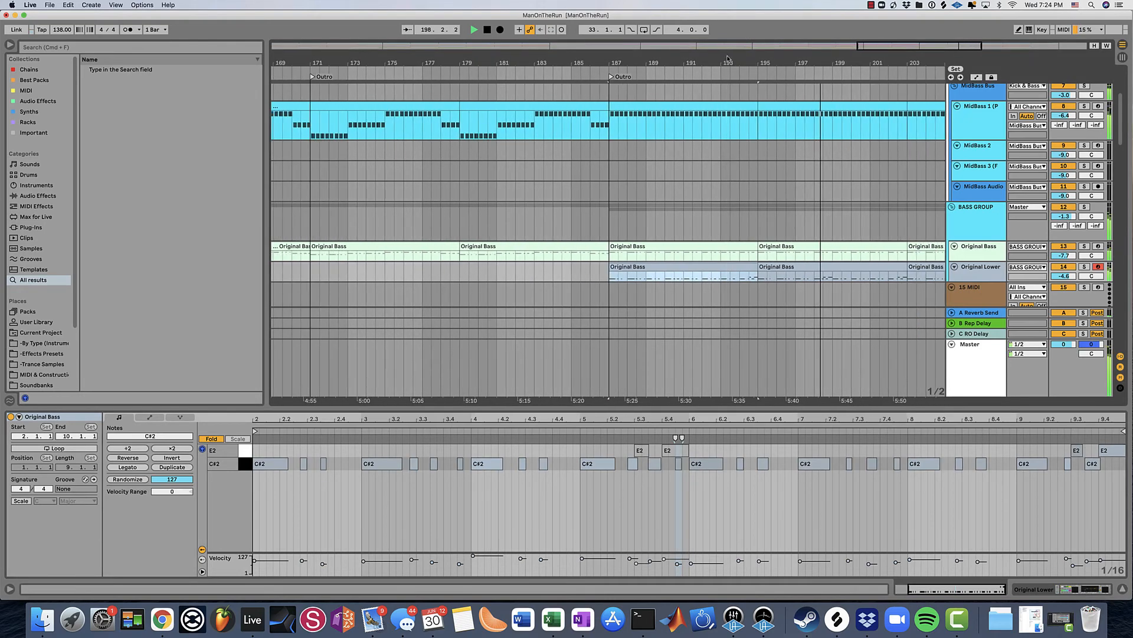
scroll(800, 197, "up", 5)
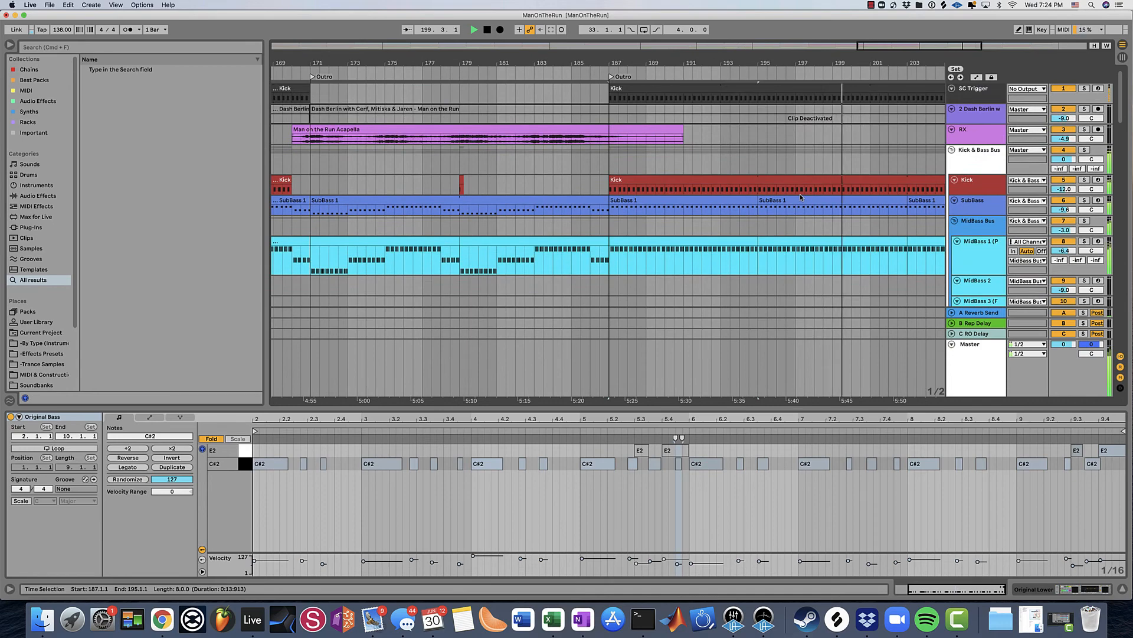
scroll(800, 197, "down", 10)
scroll(799, 194, "up", 12)
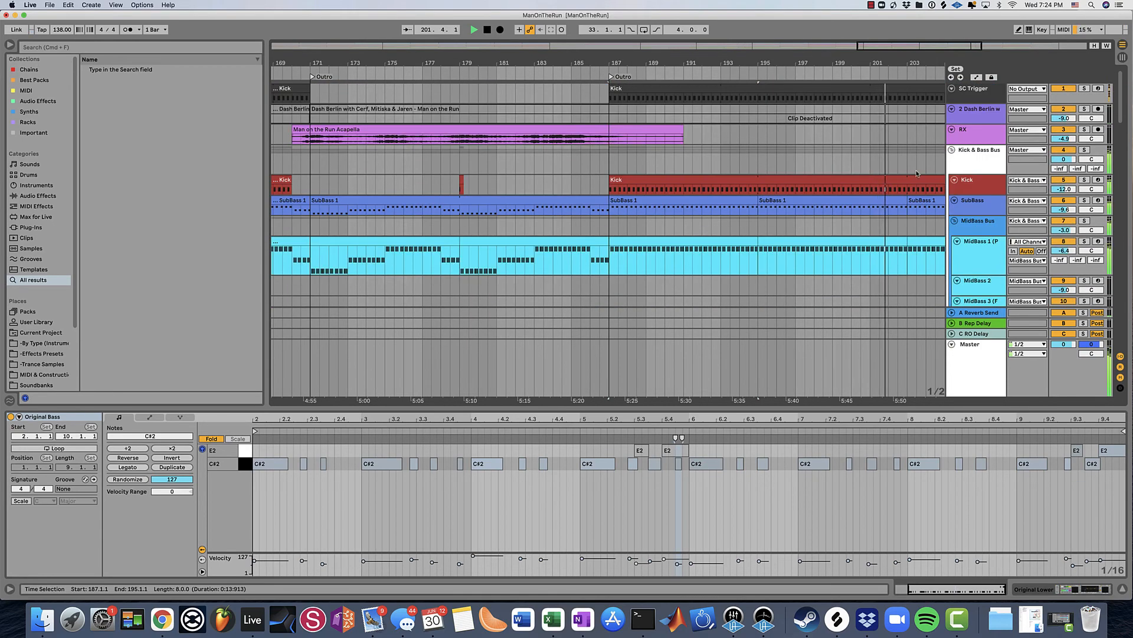
left_click(907, 188)
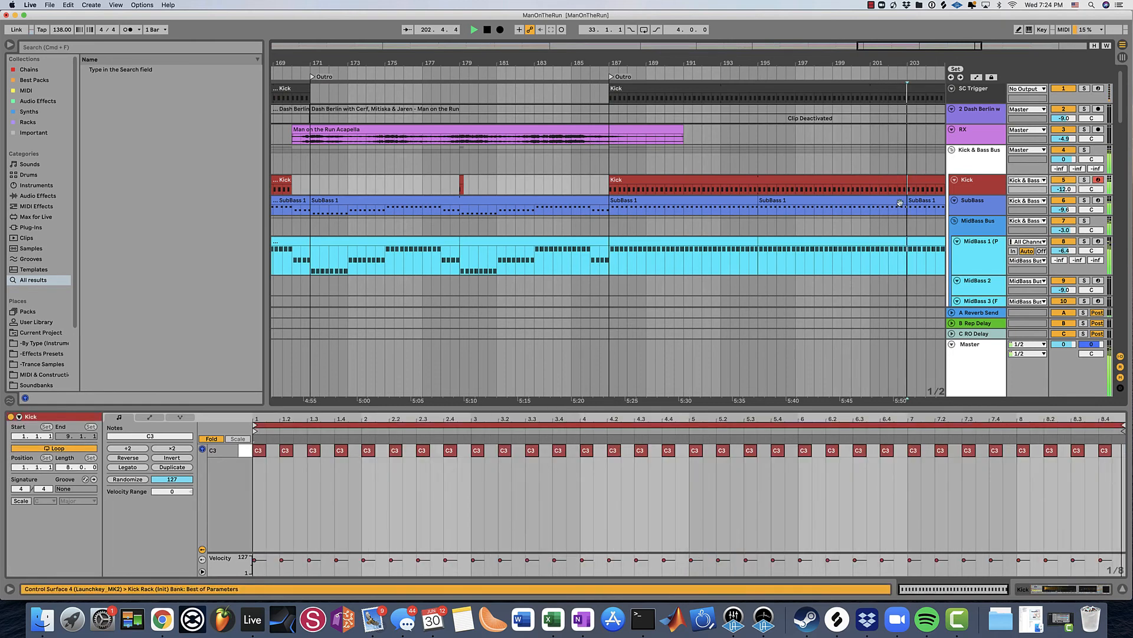
left_click_drag(907, 185, 897, 180)
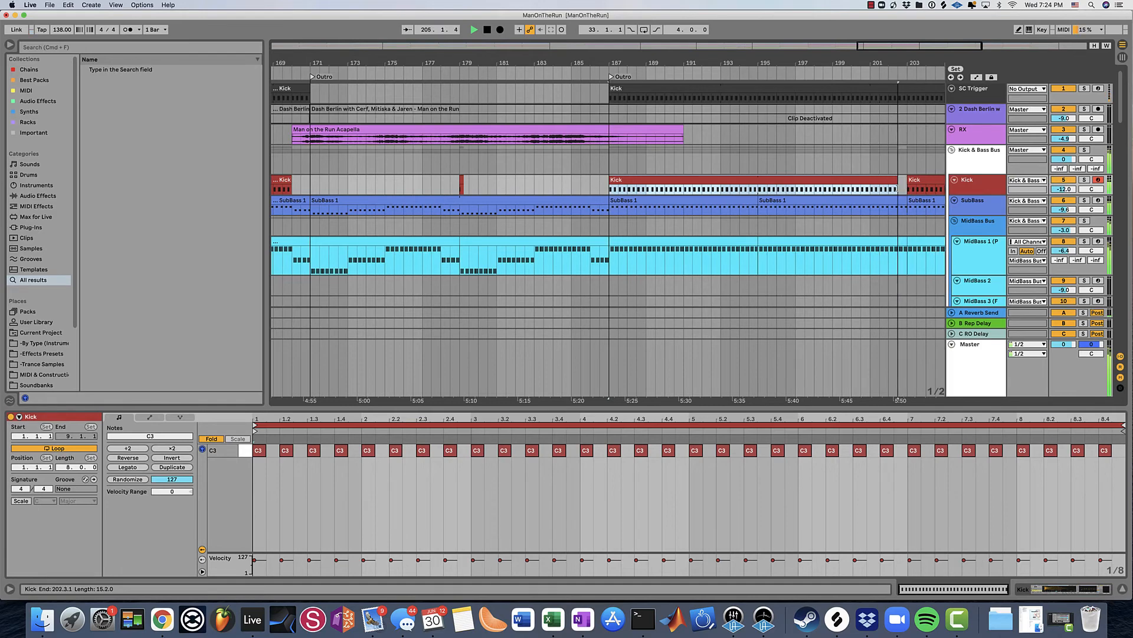
- Open Voxengo SPAN on the Master track and examine the frequency spectrum of the Outro during playback
left_click_drag(884, 50, 879, 57)
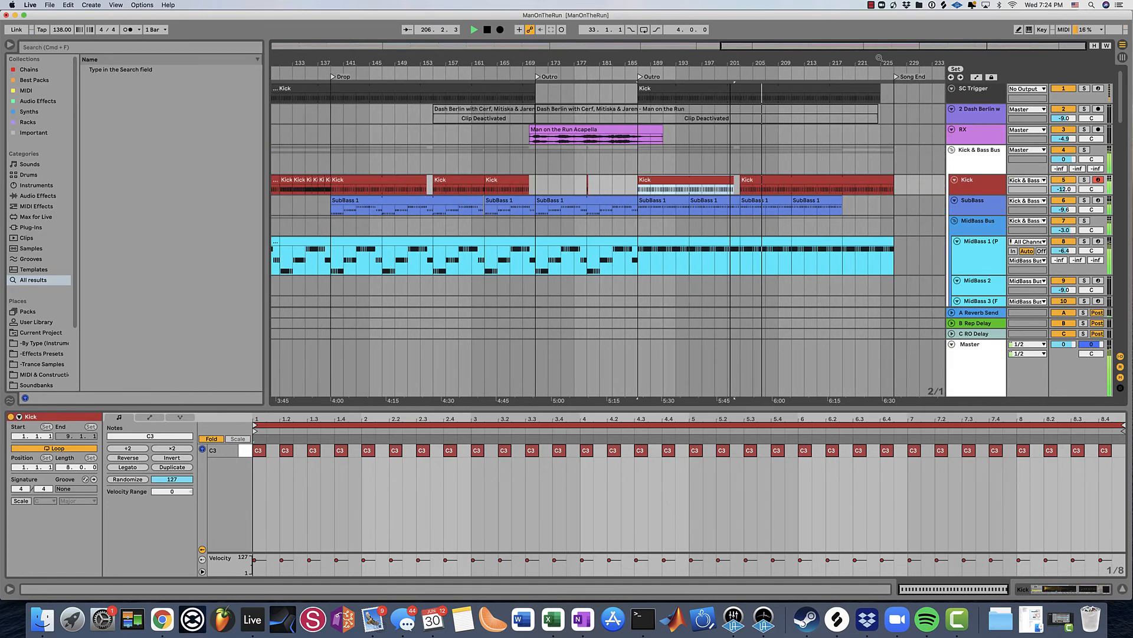
left_click_drag(601, 65, 707, 62)
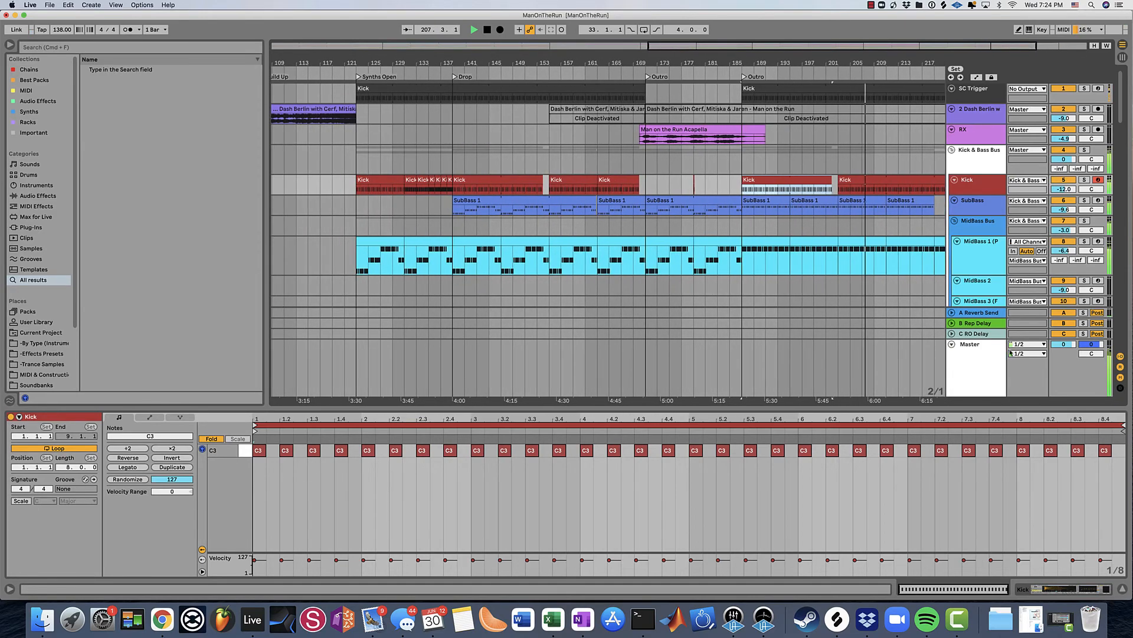
left_click(977, 368)
left_click(1092, 591)
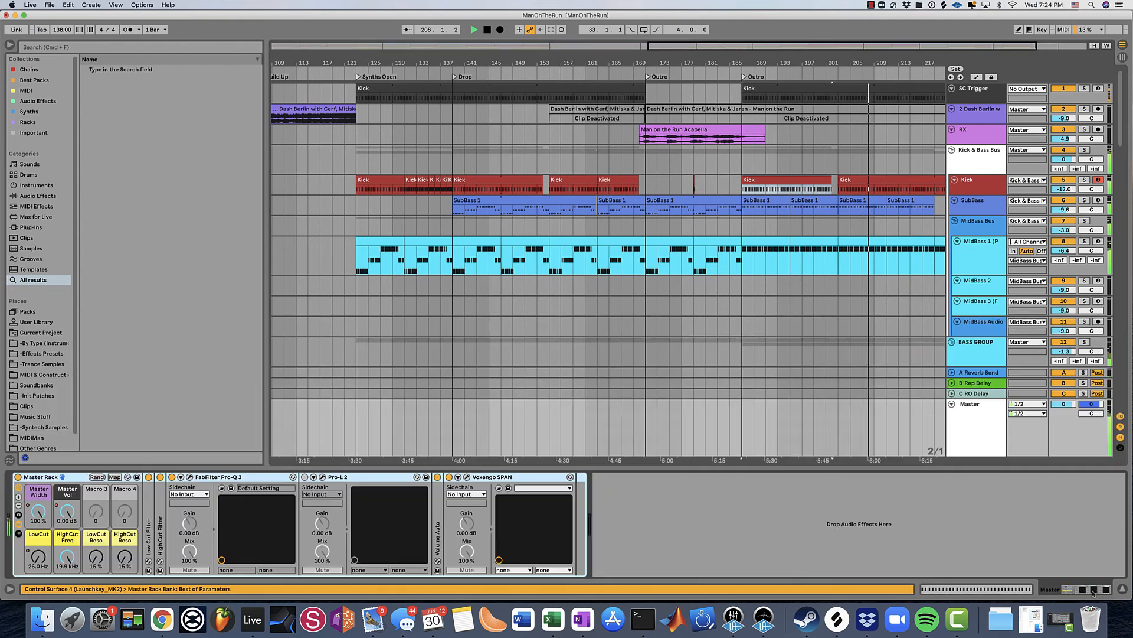
left_click(467, 477)
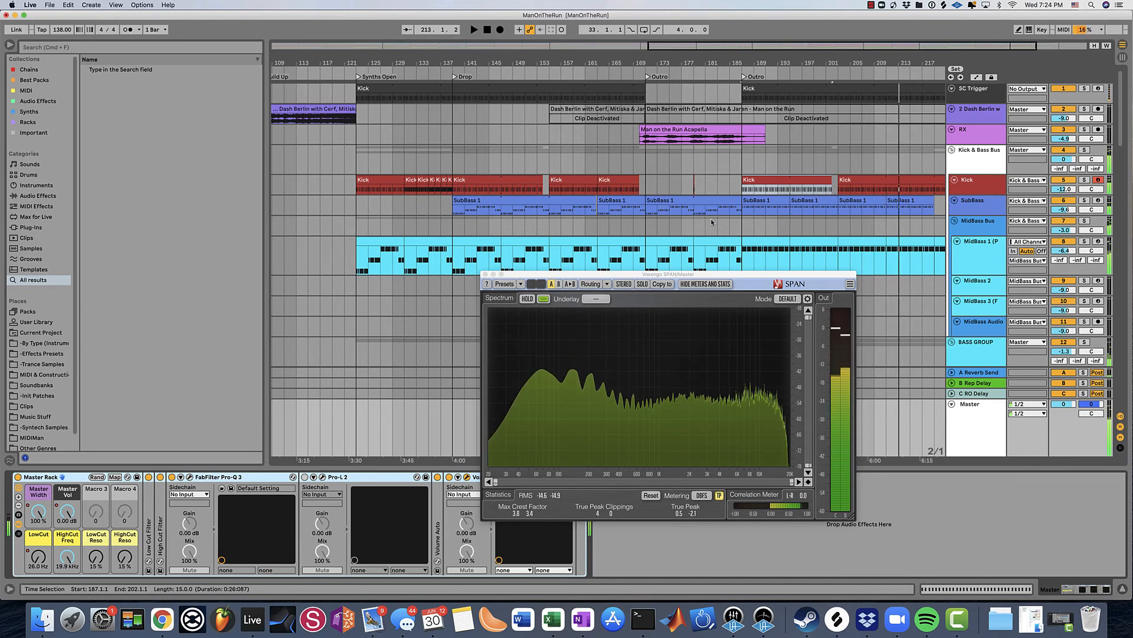
- Play the Drop from bar 139 and examine the Master spectrum in SPAN alongside the kick and bass tracks
left_click(454, 144)
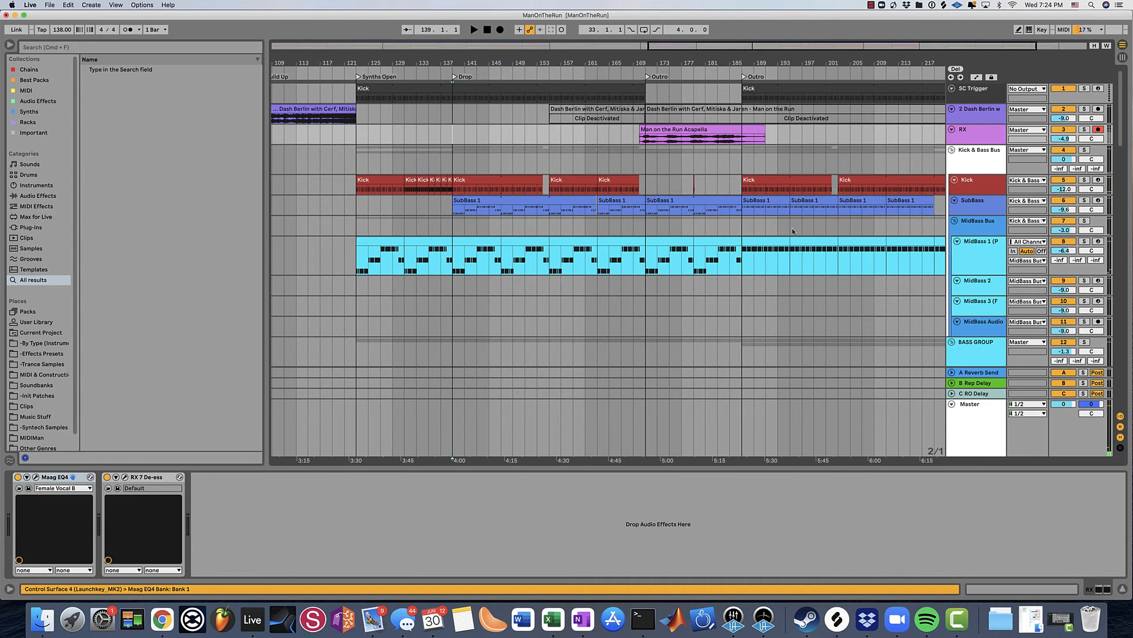
left_click(427, 444)
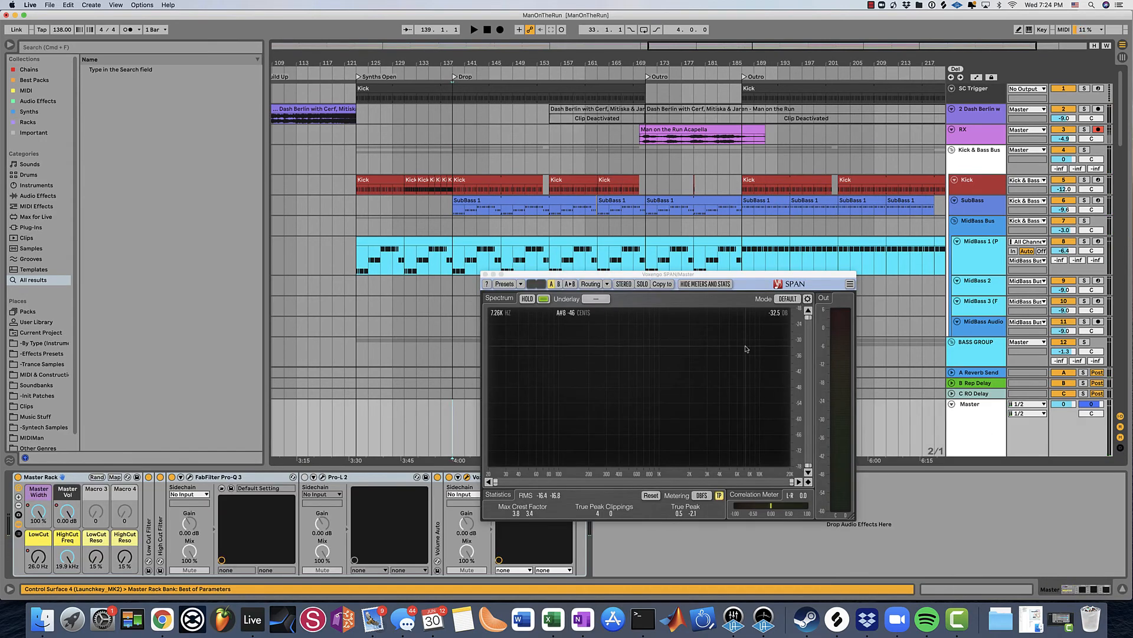
key("space")
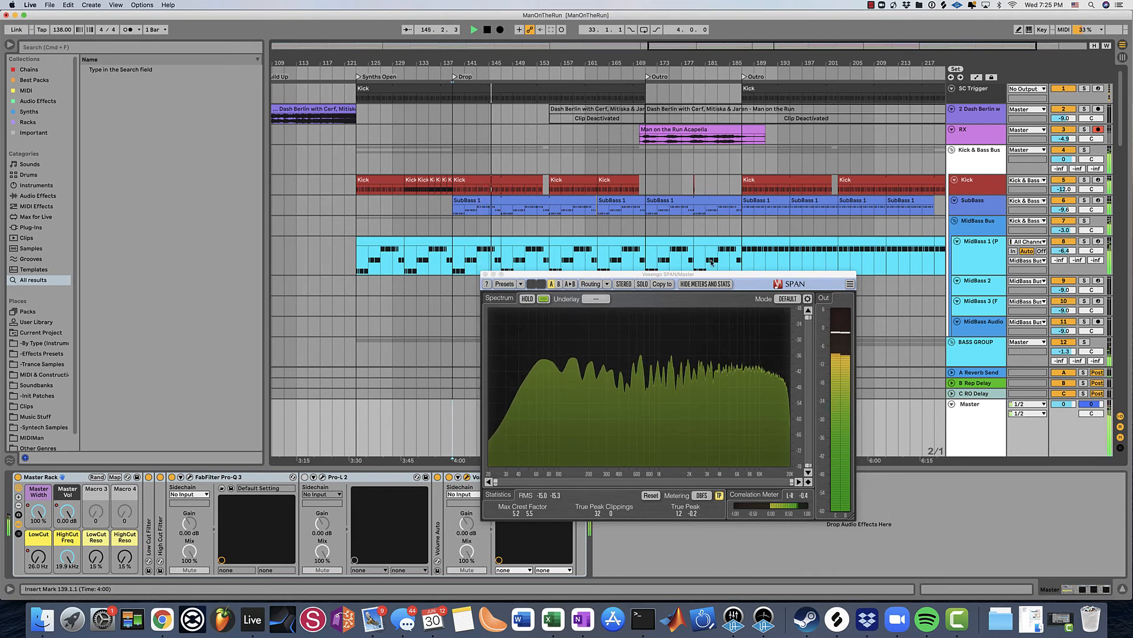
scroll(712, 261, "down", 5)
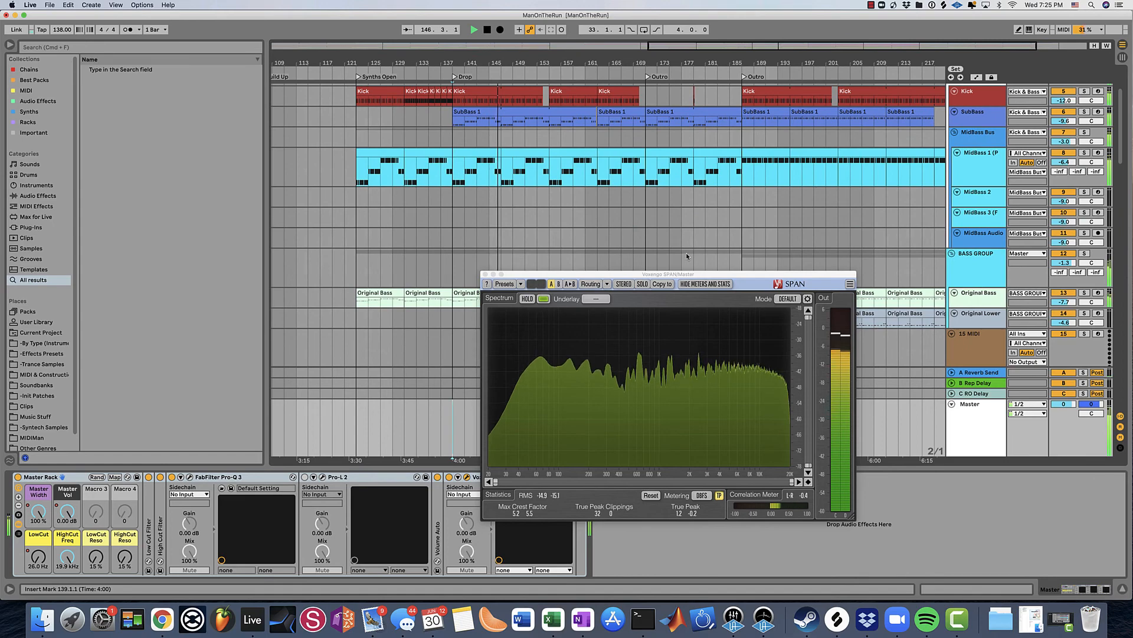
scroll(519, 154, "up", 2)
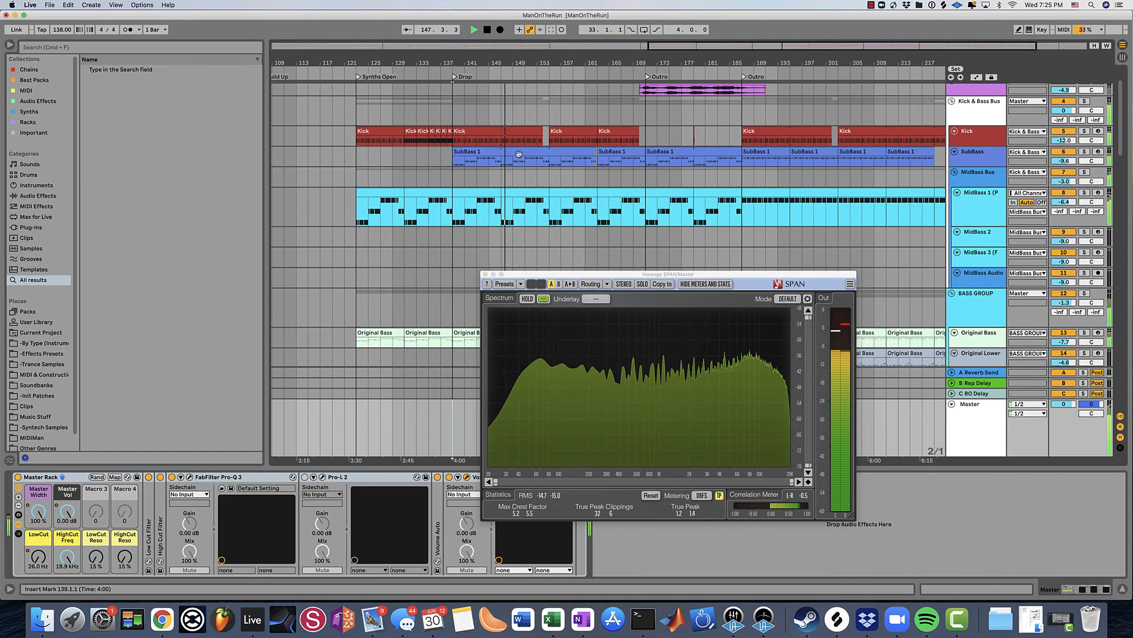
left_click_drag(510, 62, 581, 62)
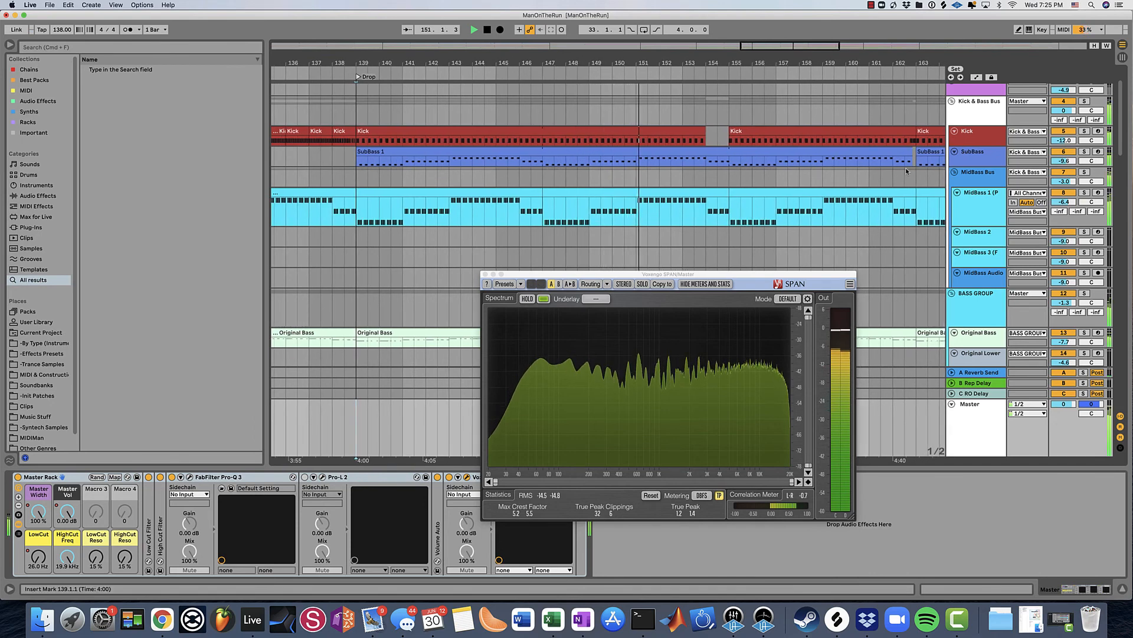
- Set the mid-band boost in the MidBass Bus EQ Eight to about 445 Hz and 2.36 dB, soloing MidBass 1
left_click(995, 175)
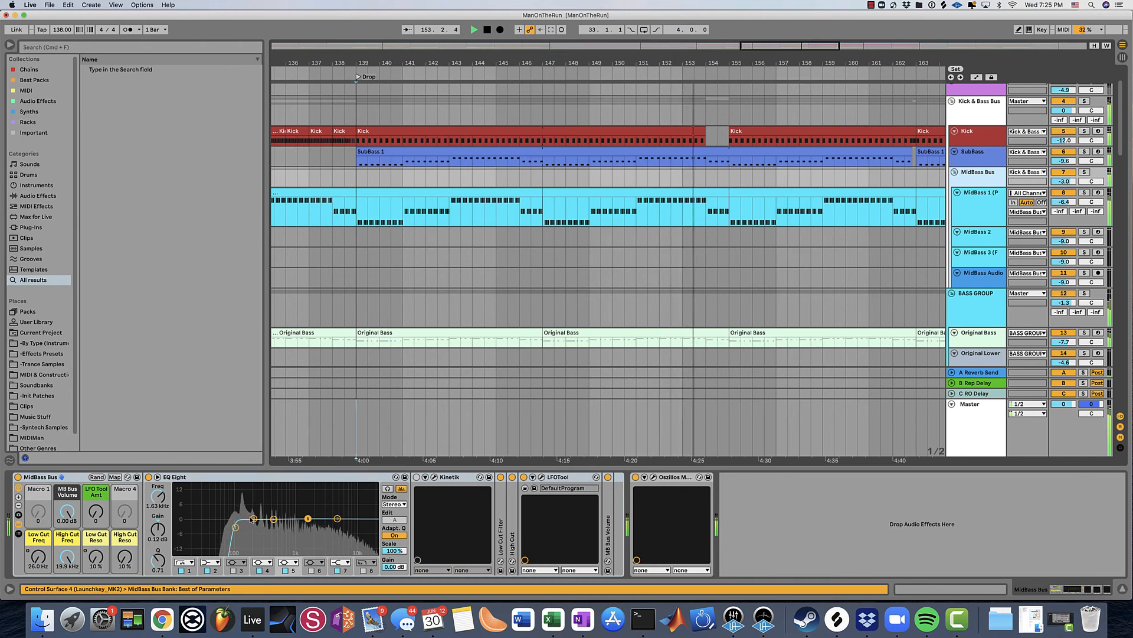
left_click(273, 519)
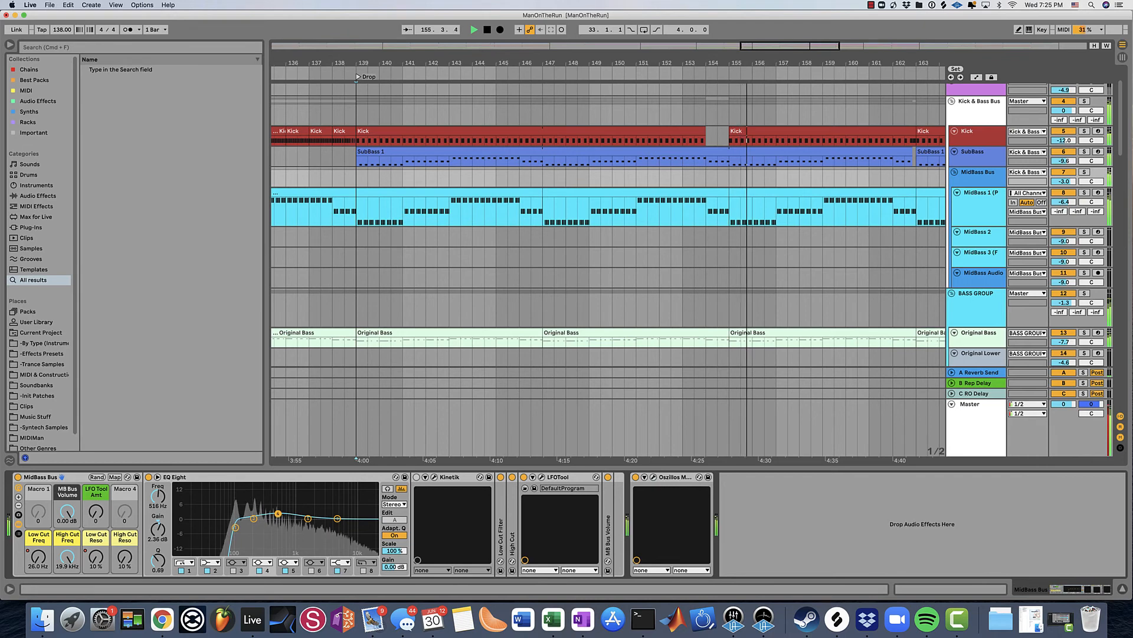
left_click_drag(280, 513, 279, 516)
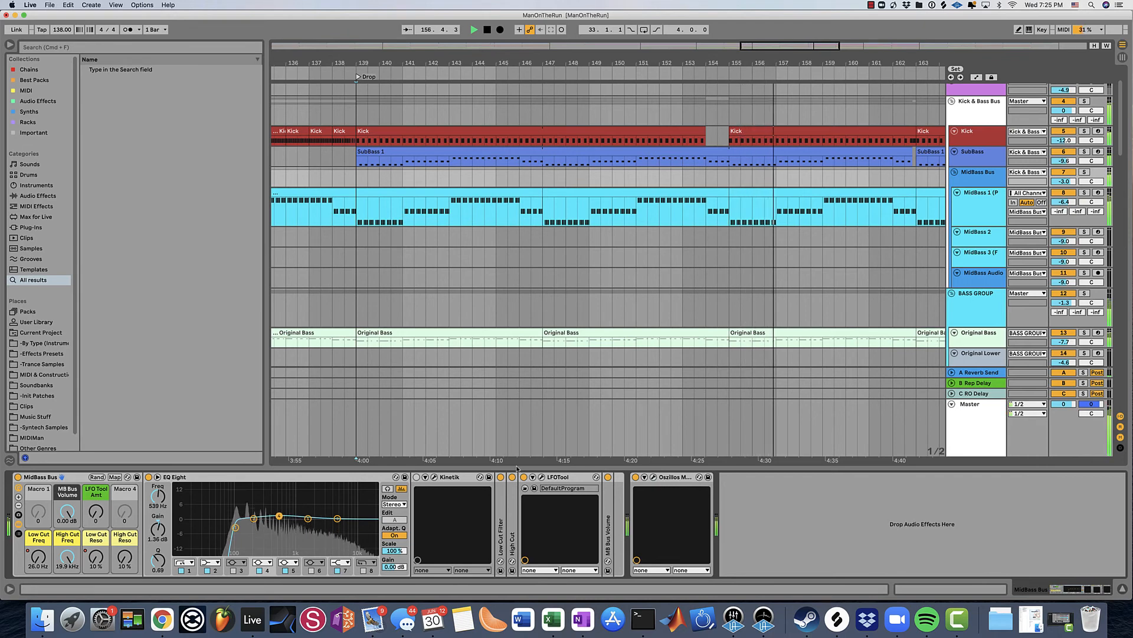
left_click(1084, 192)
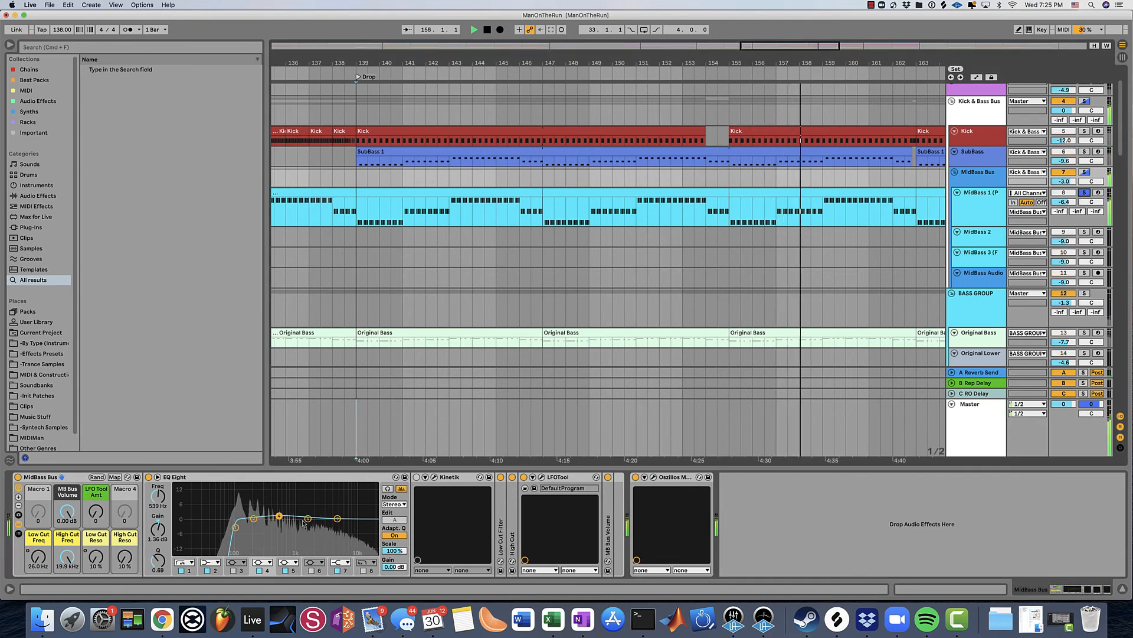
left_click_drag(280, 516, 277, 517)
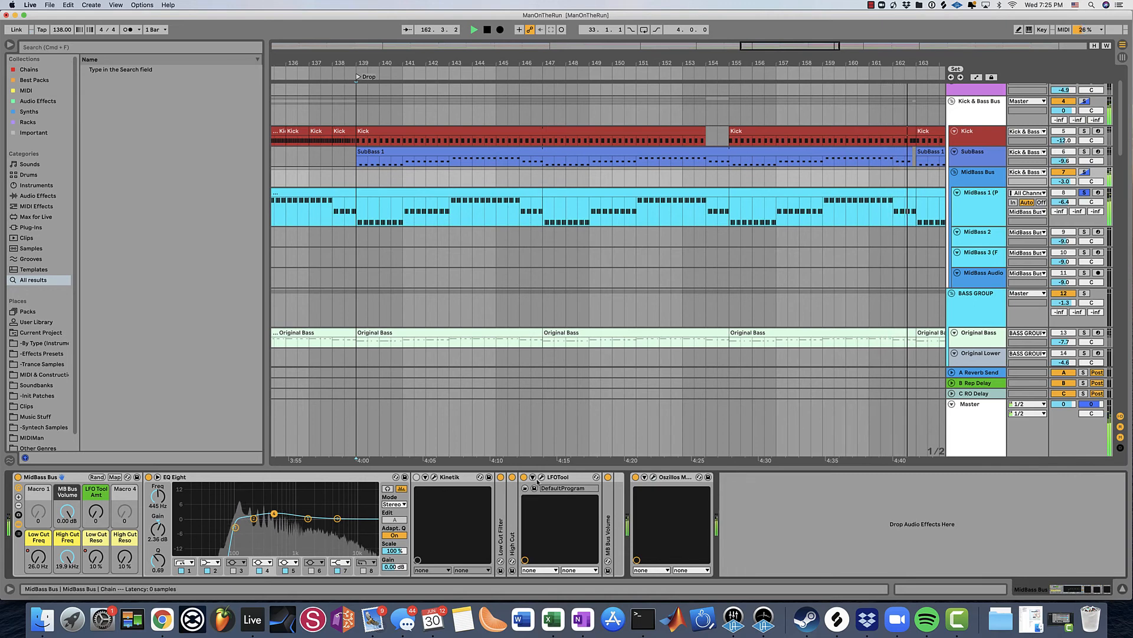
- Fine-tune the rising volume curve in MidBass 1's LFOTool and unsolo the track
left_click(987, 203)
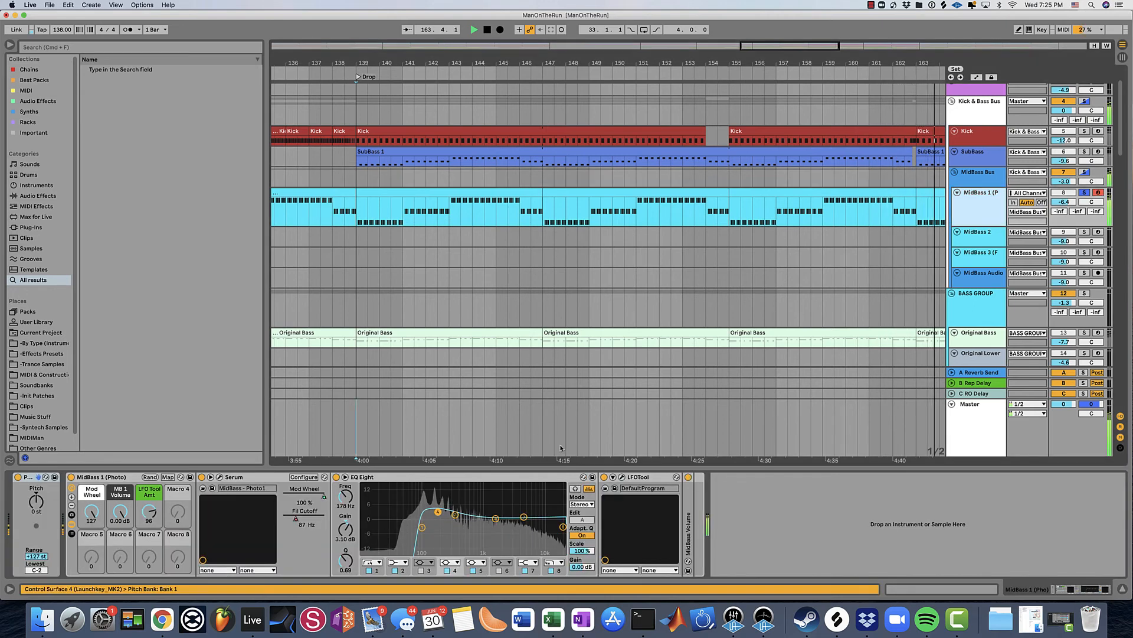
left_click(622, 477)
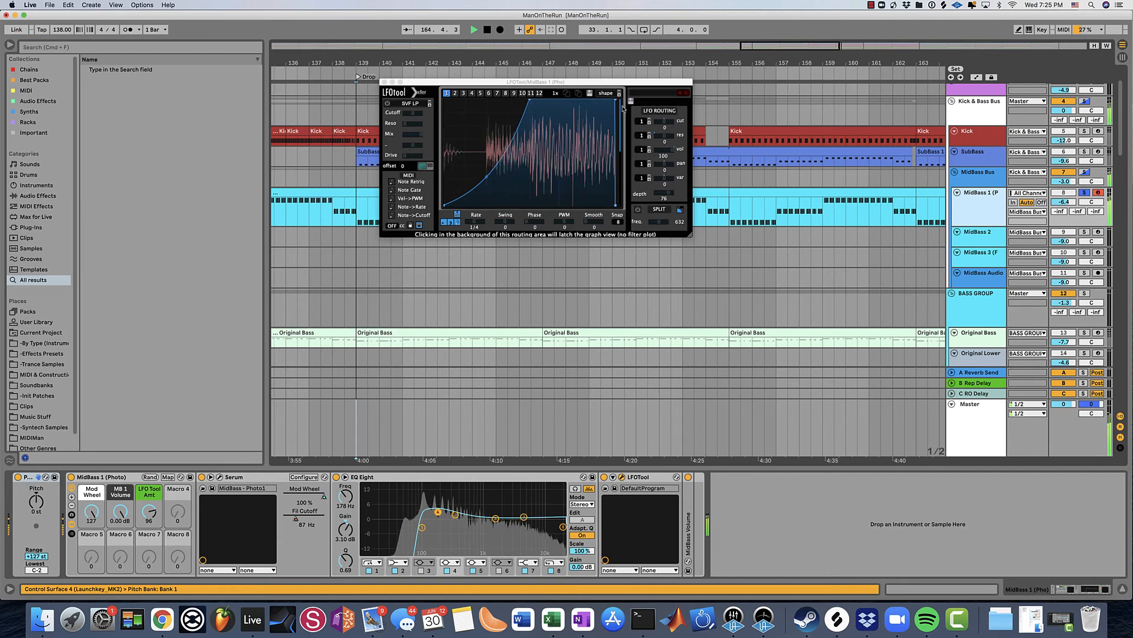
left_click_drag(615, 100, 613, 100)
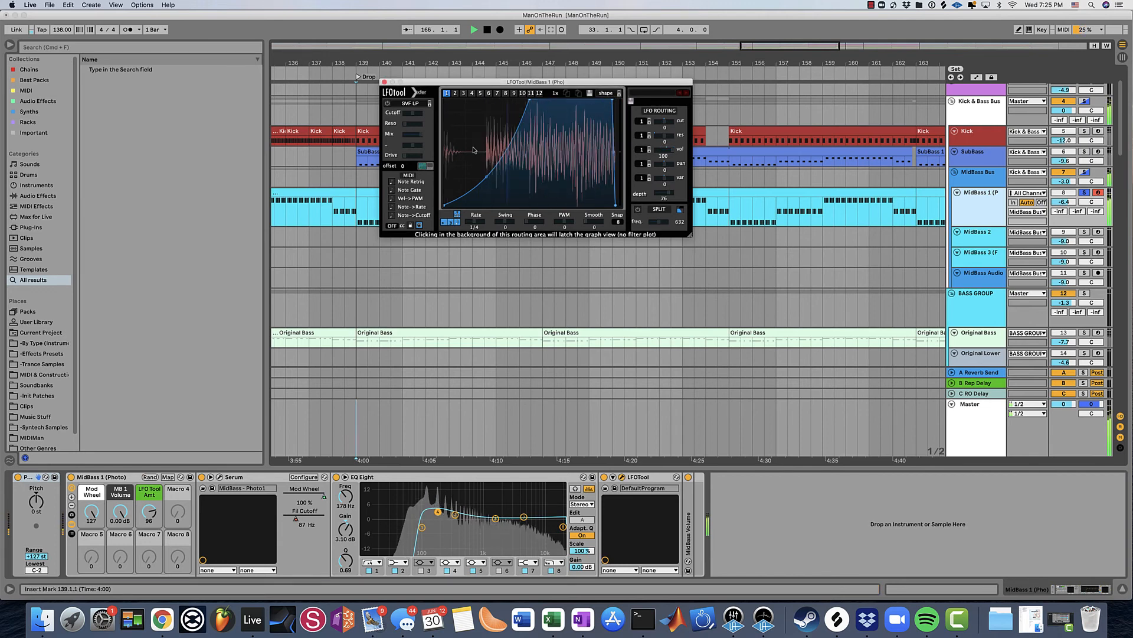
left_click_drag(485, 173, 486, 181)
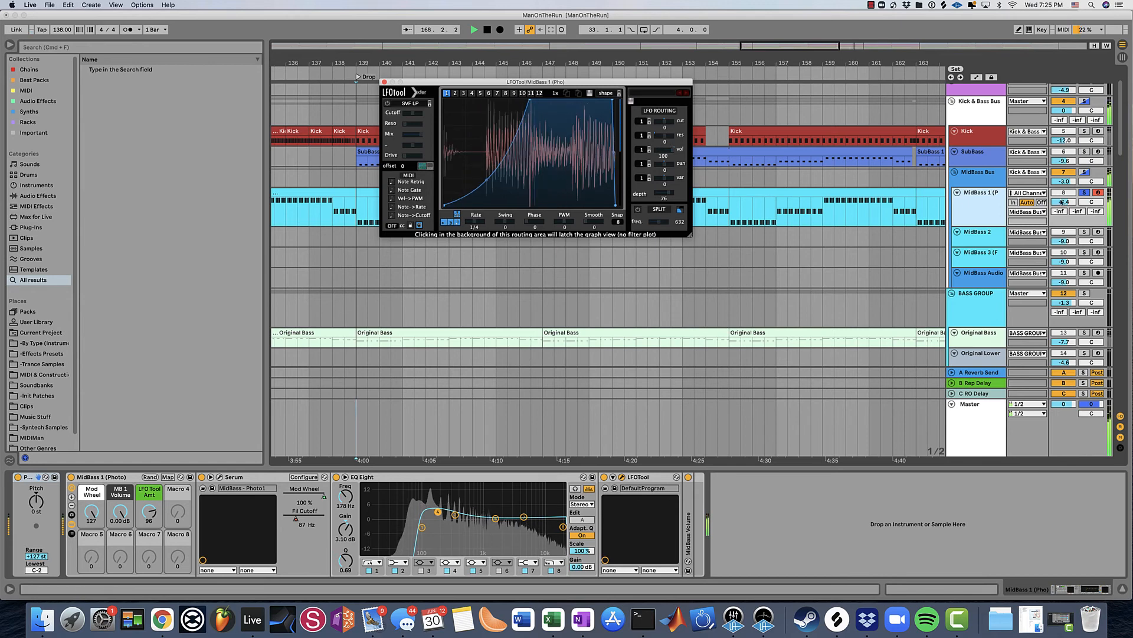
left_click(1085, 193)
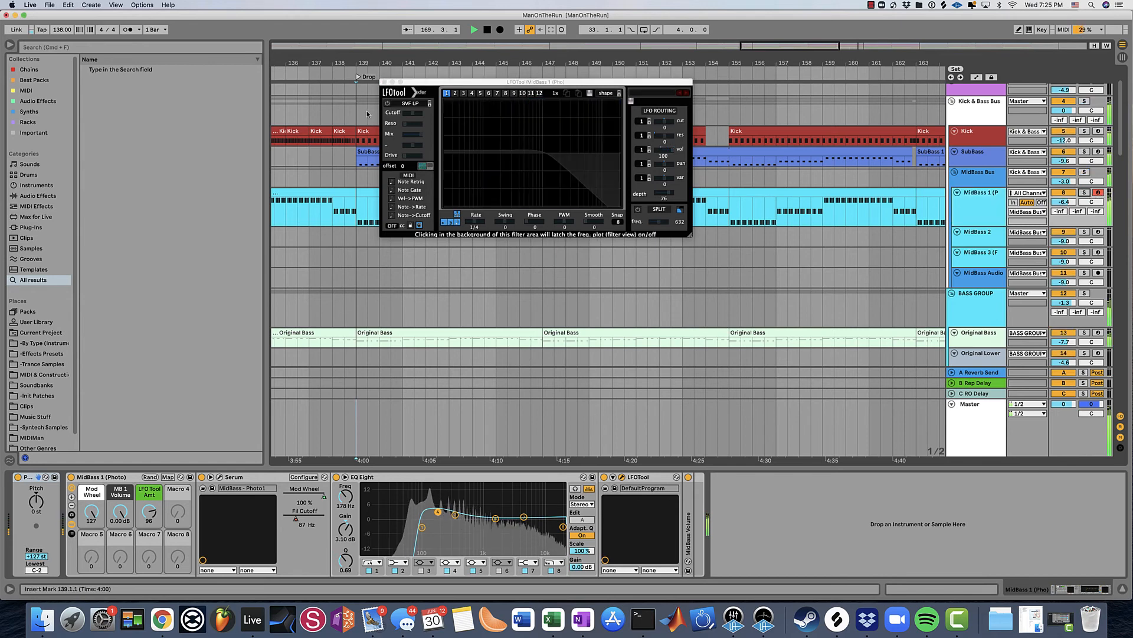
left_click(386, 82)
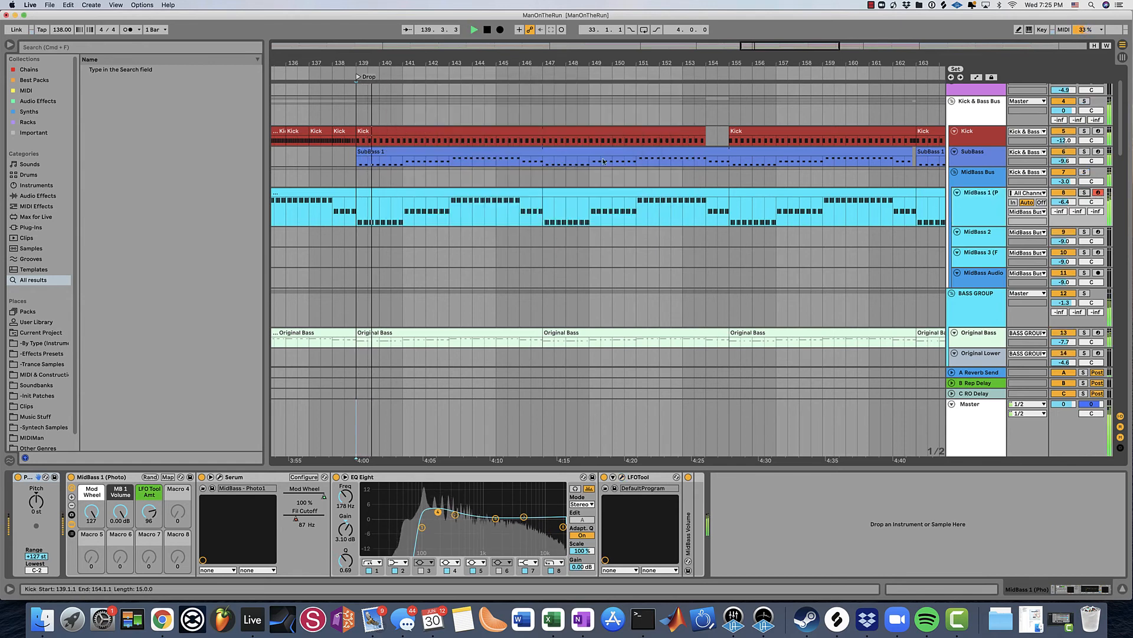
- Check the Drop's spectrum in the Master's SPAN during playback and examine the bass tracks across the whole arrangement
left_click(970, 434)
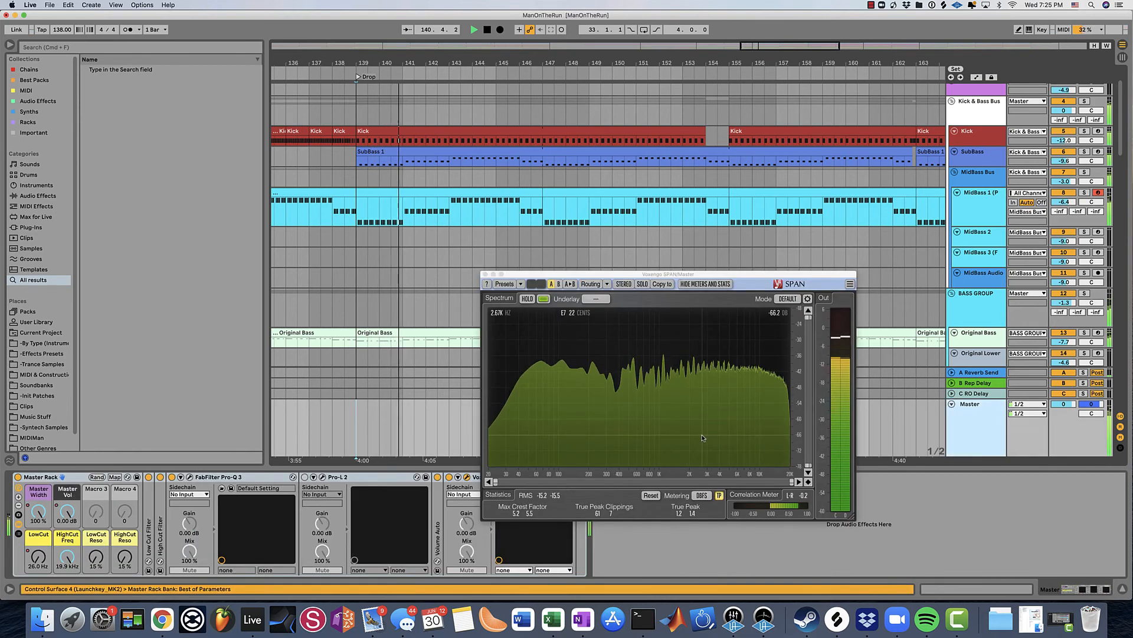
left_click(485, 275)
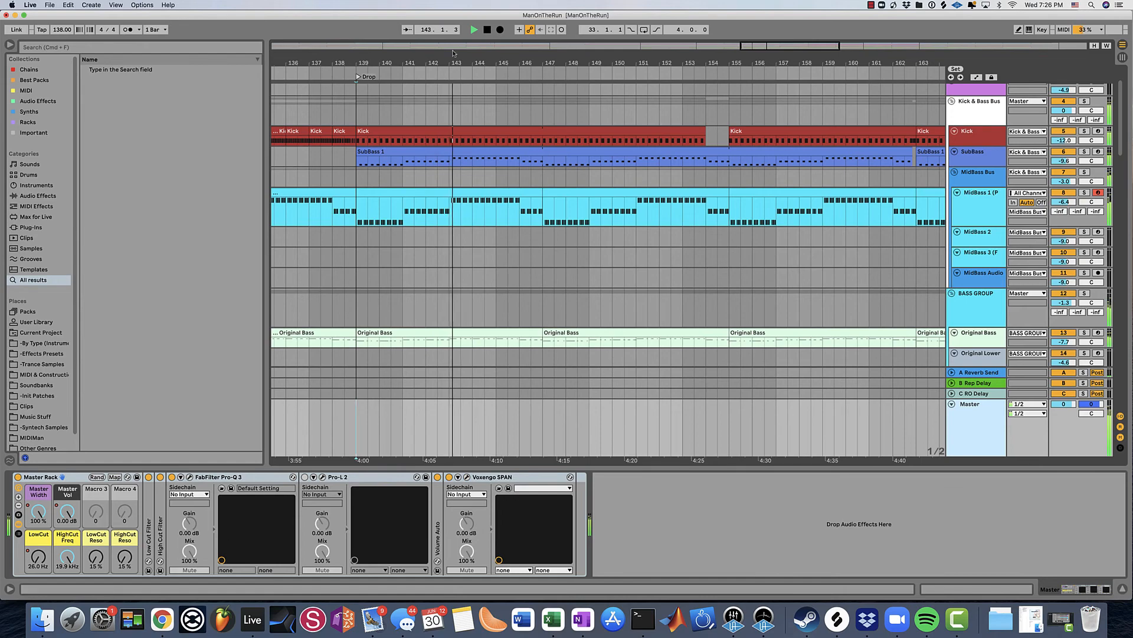
left_click_drag(453, 62, 634, 62)
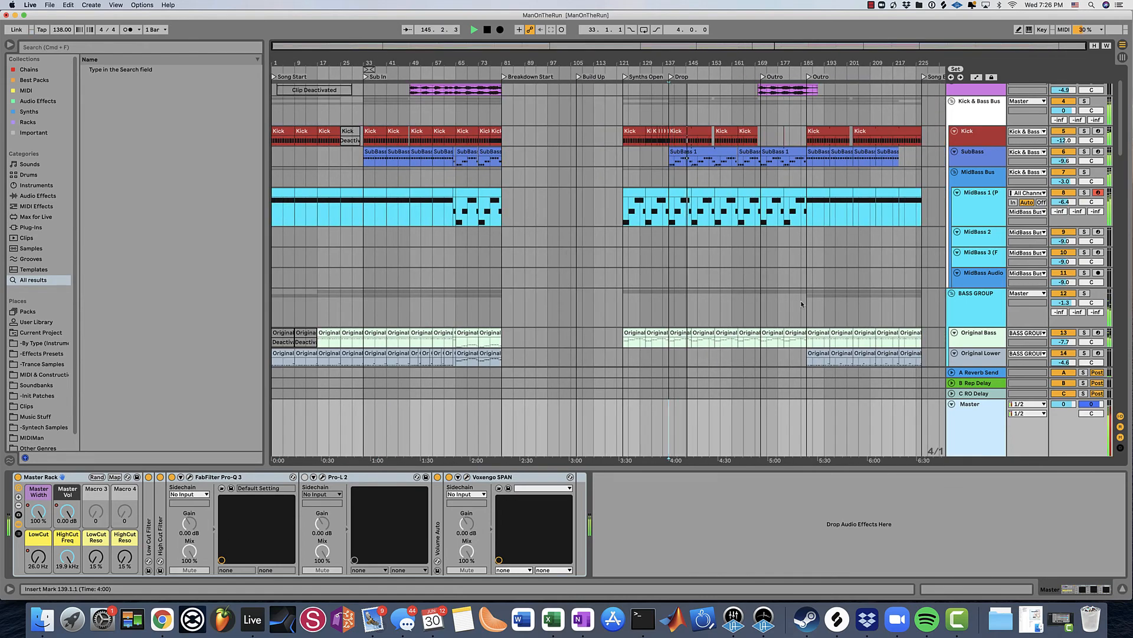
key("super+shift+t")
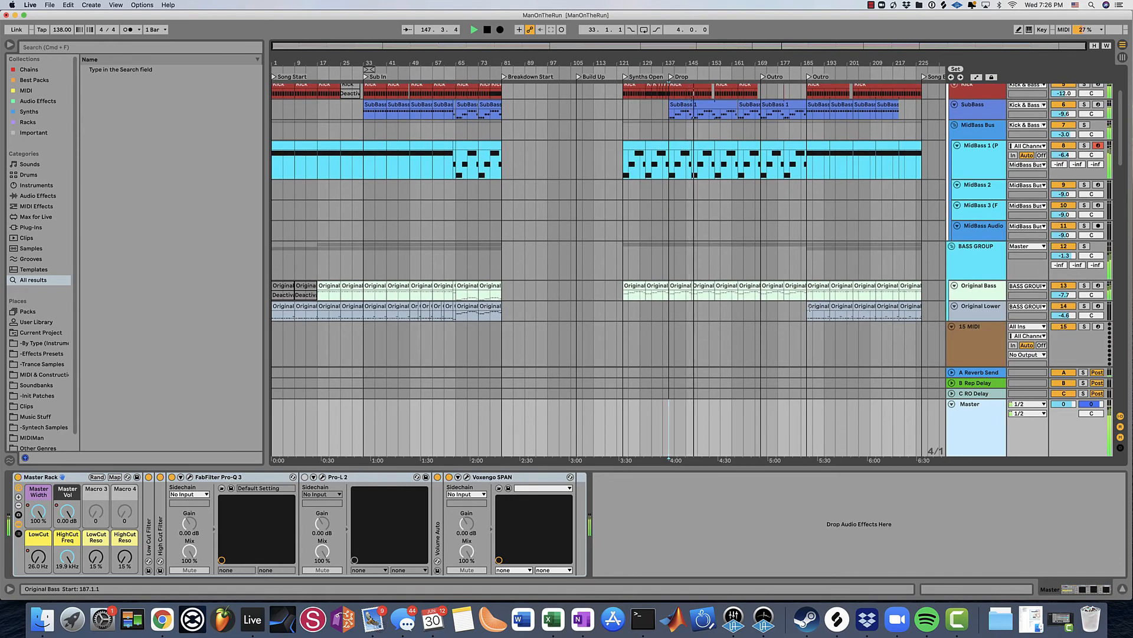
left_click(1074, 285)
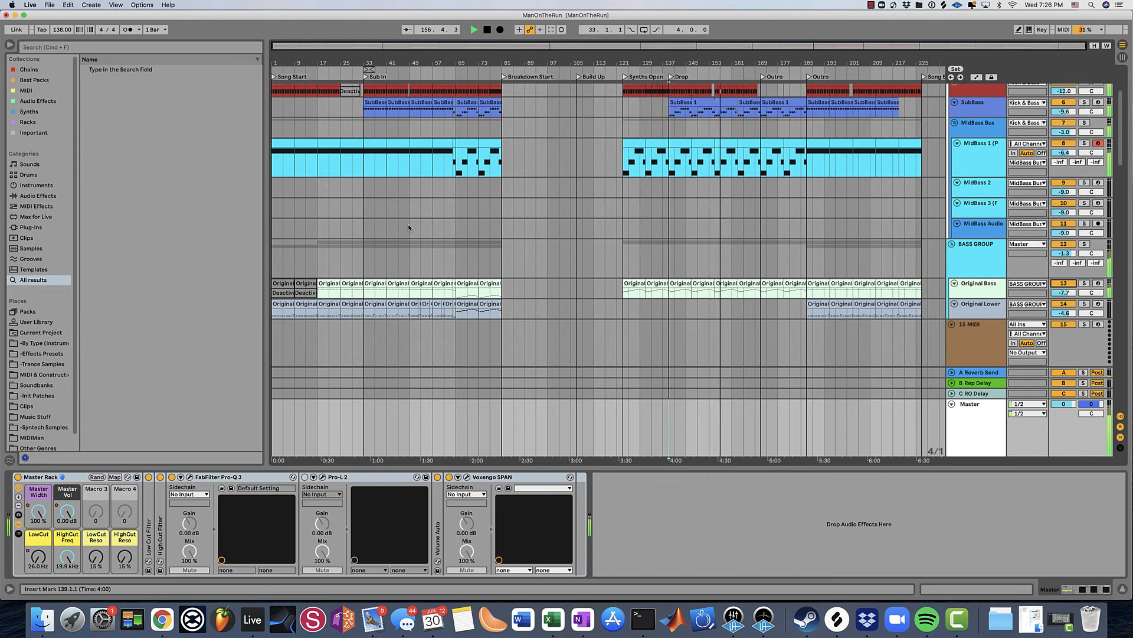
- Play from Sub In at bar 33 and show MidBass 1's Serum Fil Cutoff automation in its own lane
left_click(364, 218)
scroll(366, 218, "up", 4)
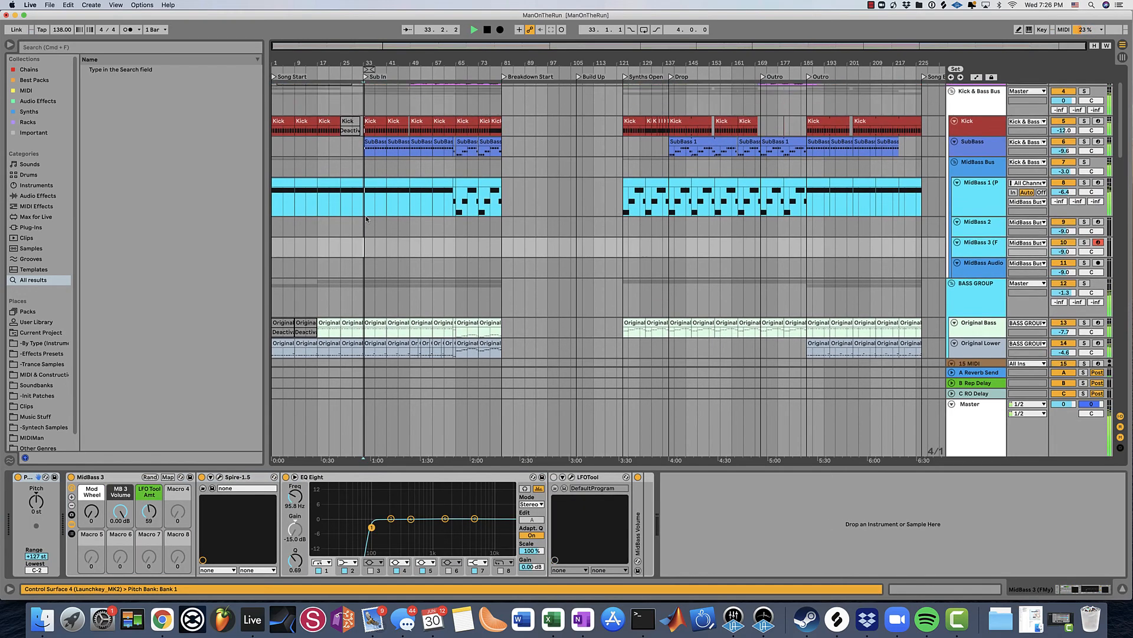
scroll(366, 218, "down", 4)
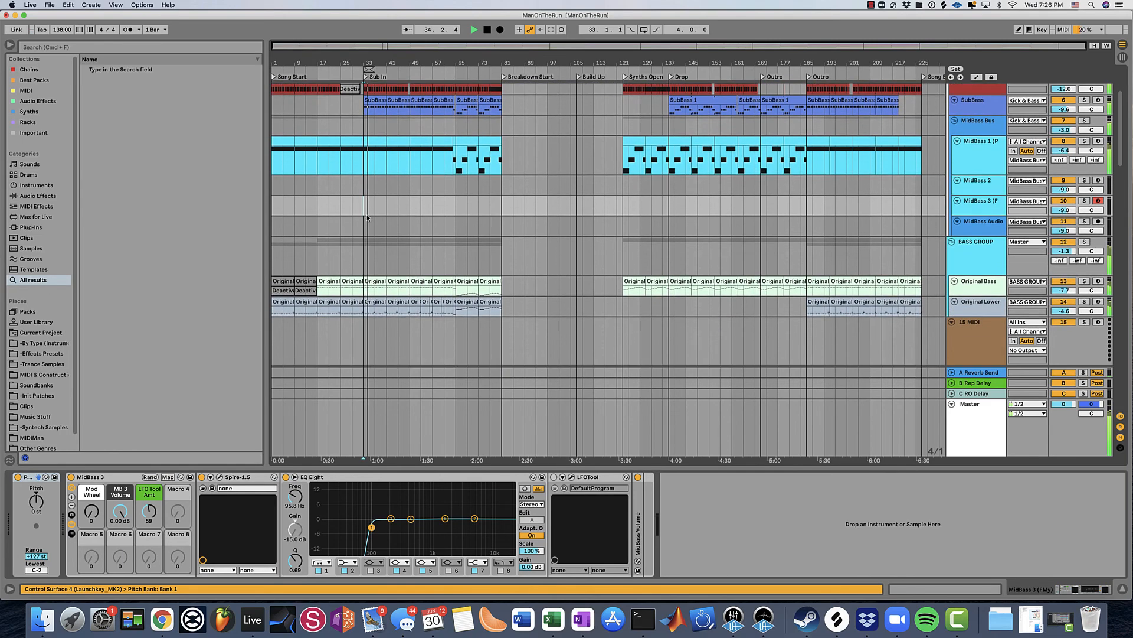
key("a")
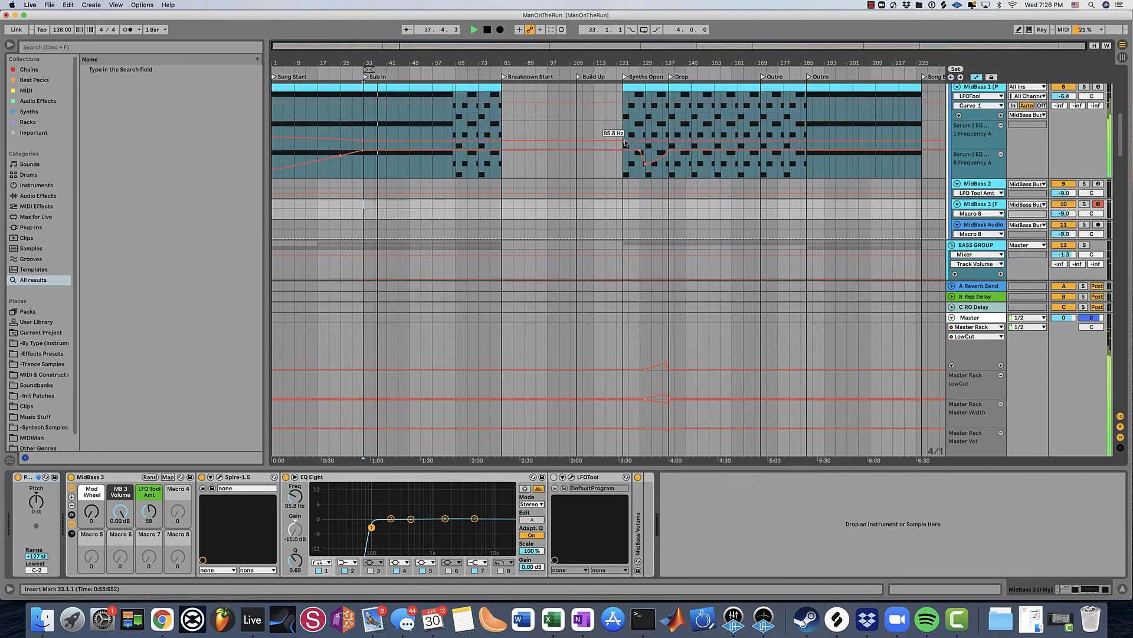
scroll(809, 155, "up", 2)
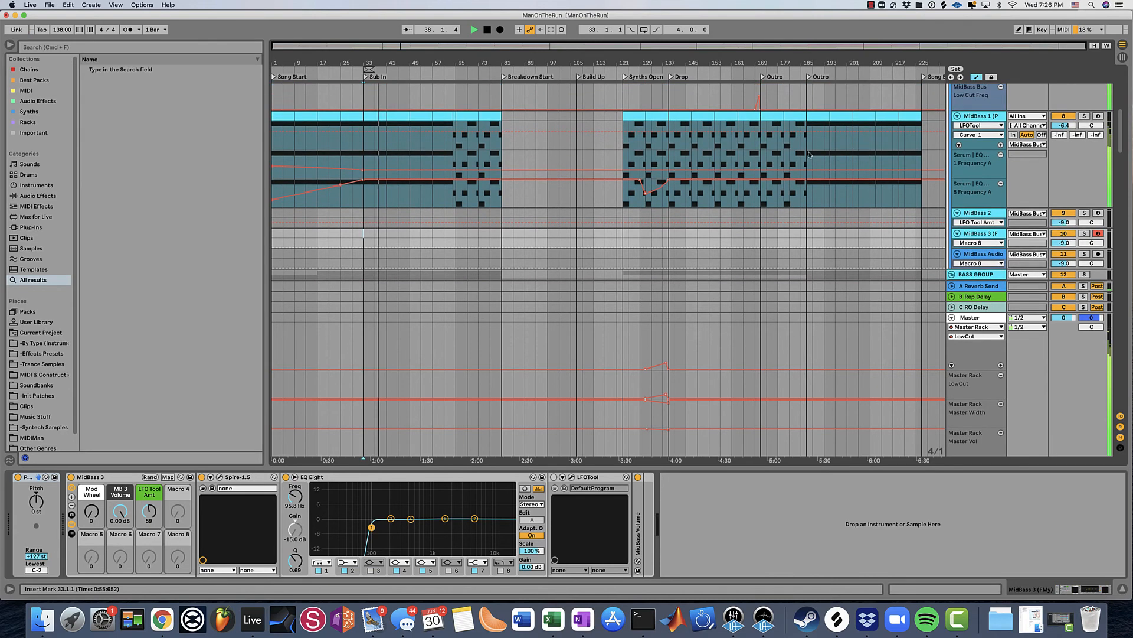
left_click(986, 128)
left_click(984, 159)
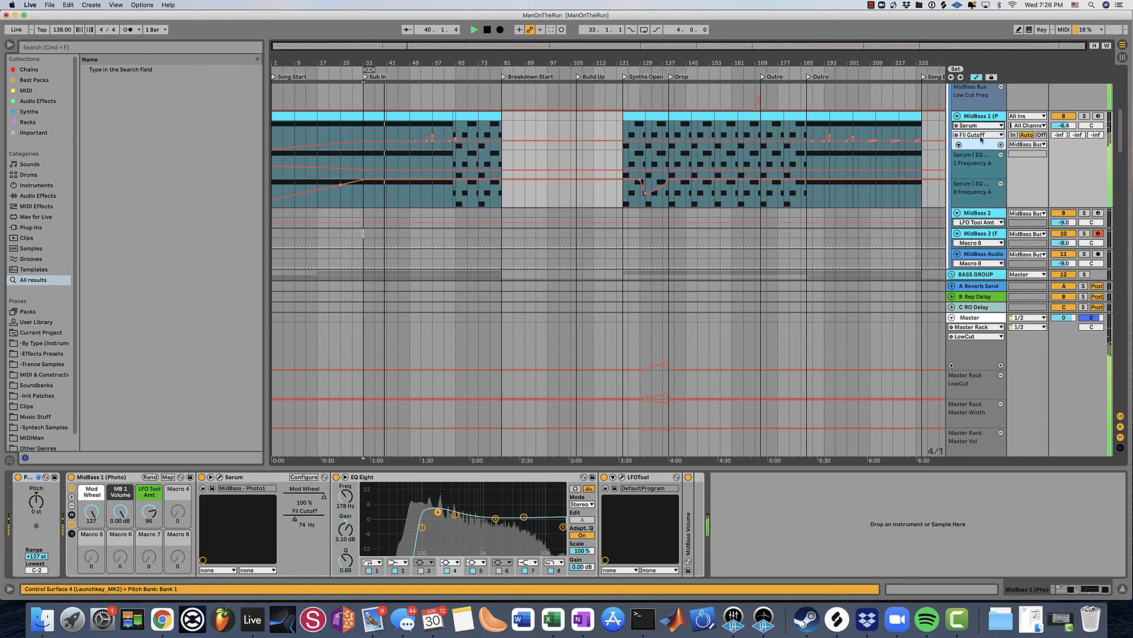
left_click(1000, 145)
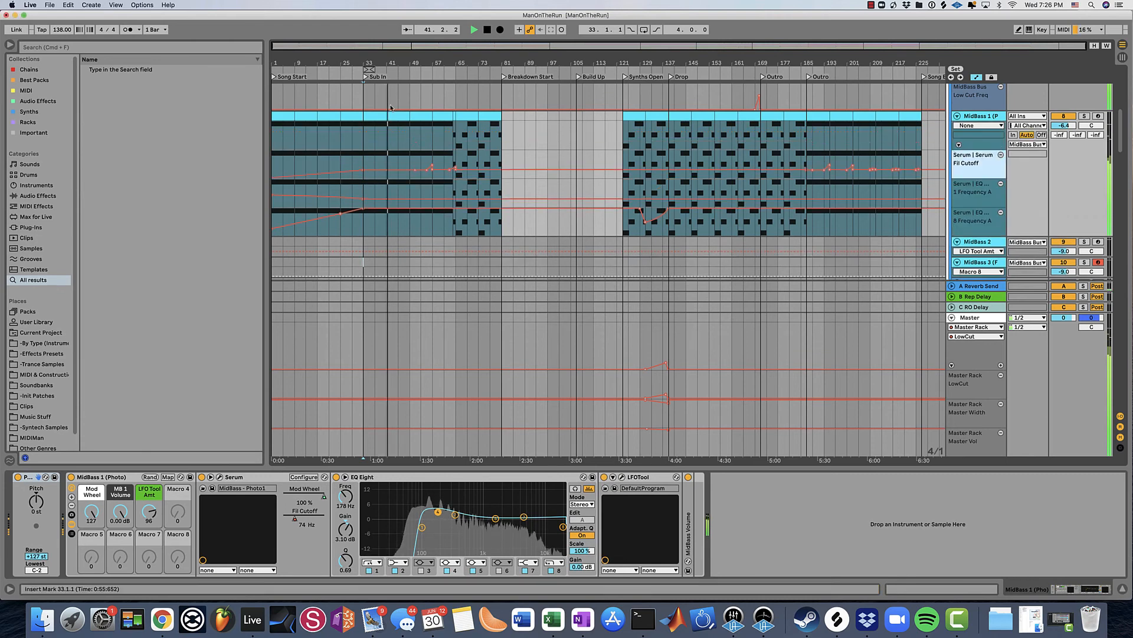
- Reduce the low-mid boost in MidBass 1's EQ Eight to 2.60 dB at 174 Hz
left_click_drag(387, 59, 418, 62)
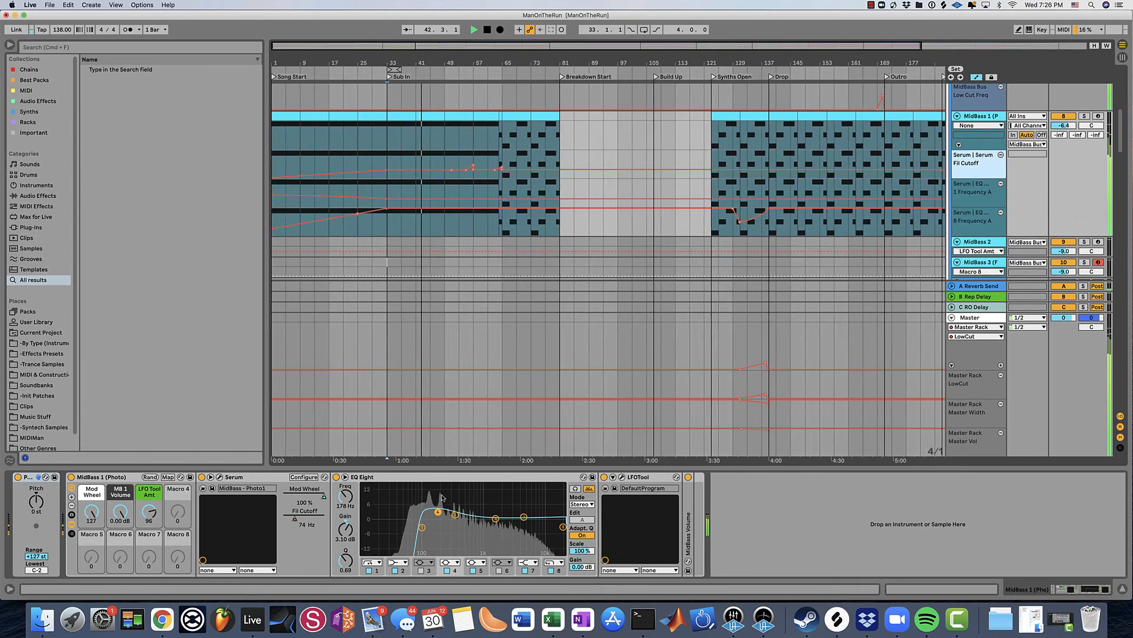
left_click_drag(442, 515, 442, 517)
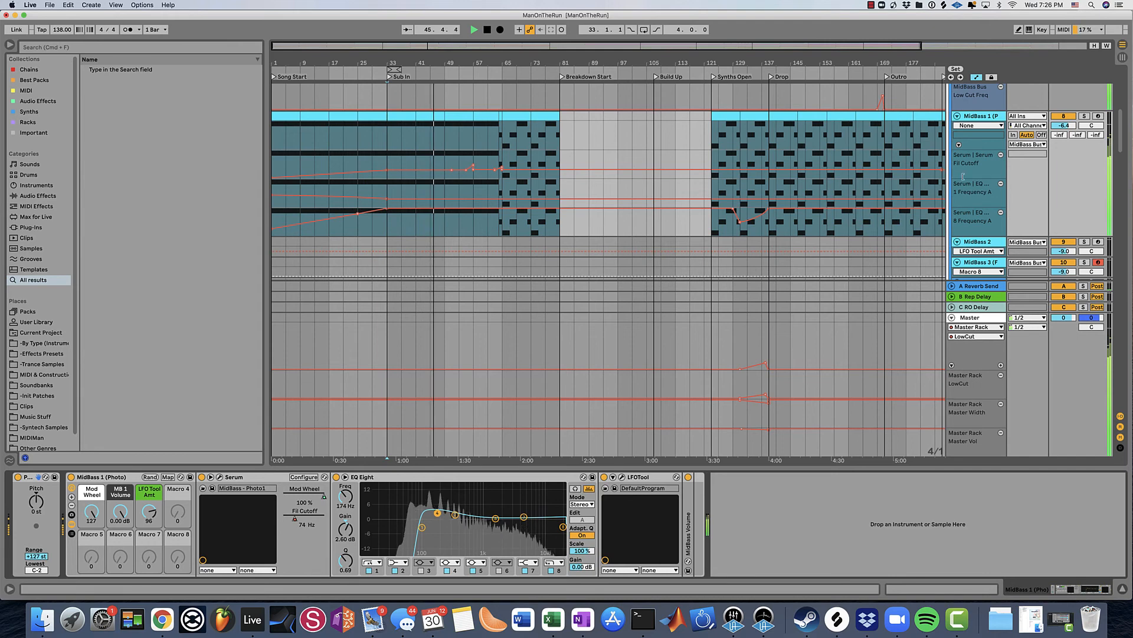
left_click(975, 117)
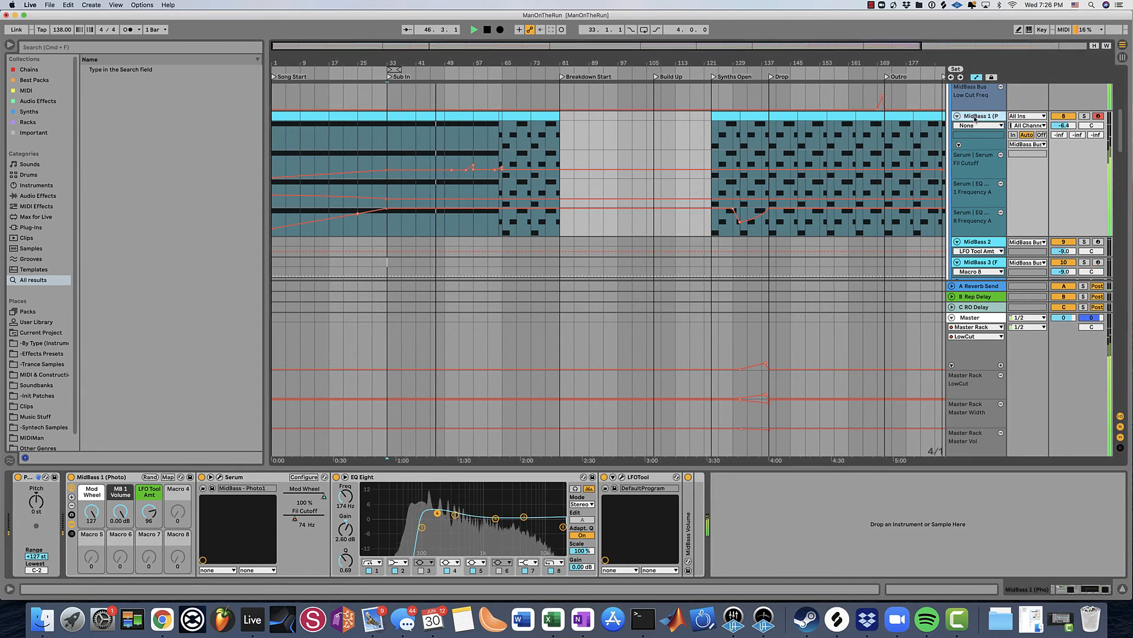
- Open MidBass 1's Serum and examine how its mod wheel and filter behave while replaying from bar 33
left_click(220, 477)
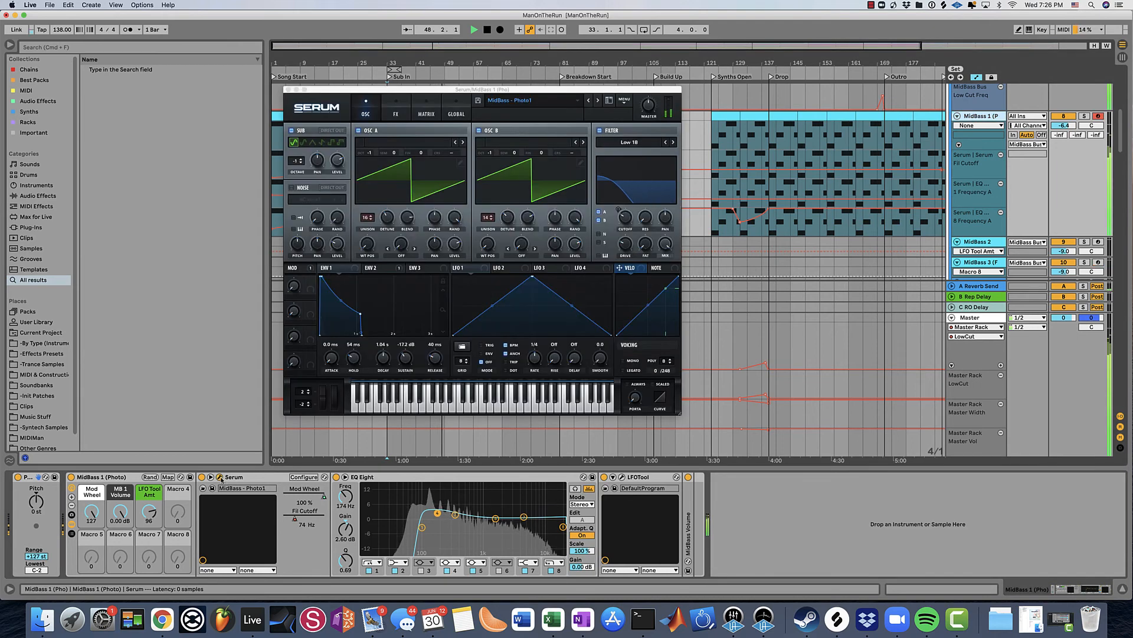
left_click(337, 395)
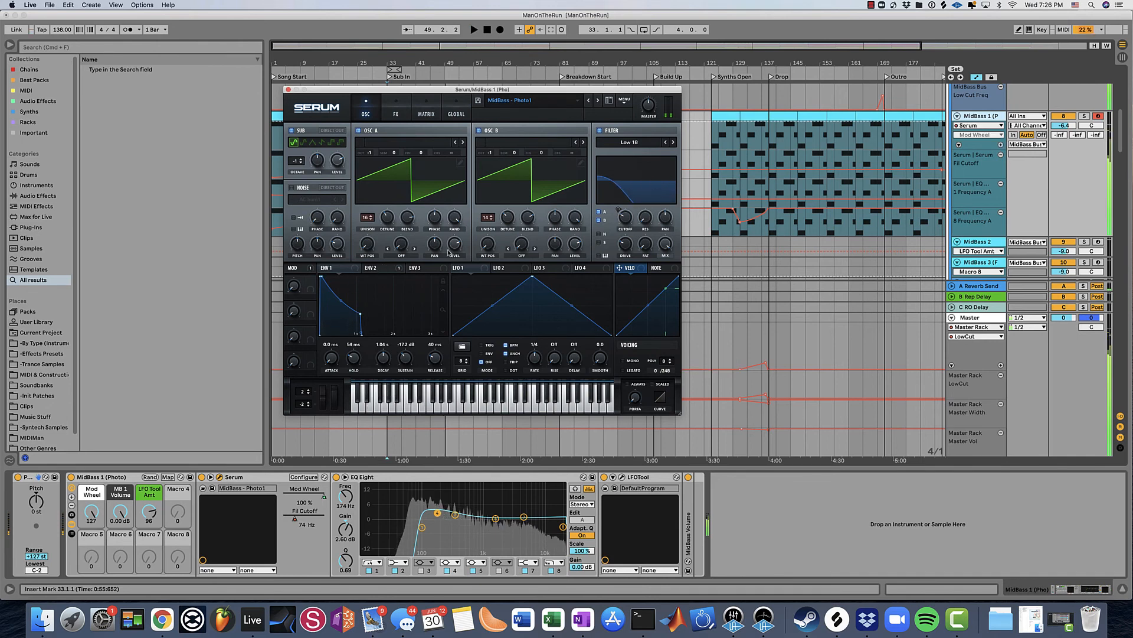
key("space")
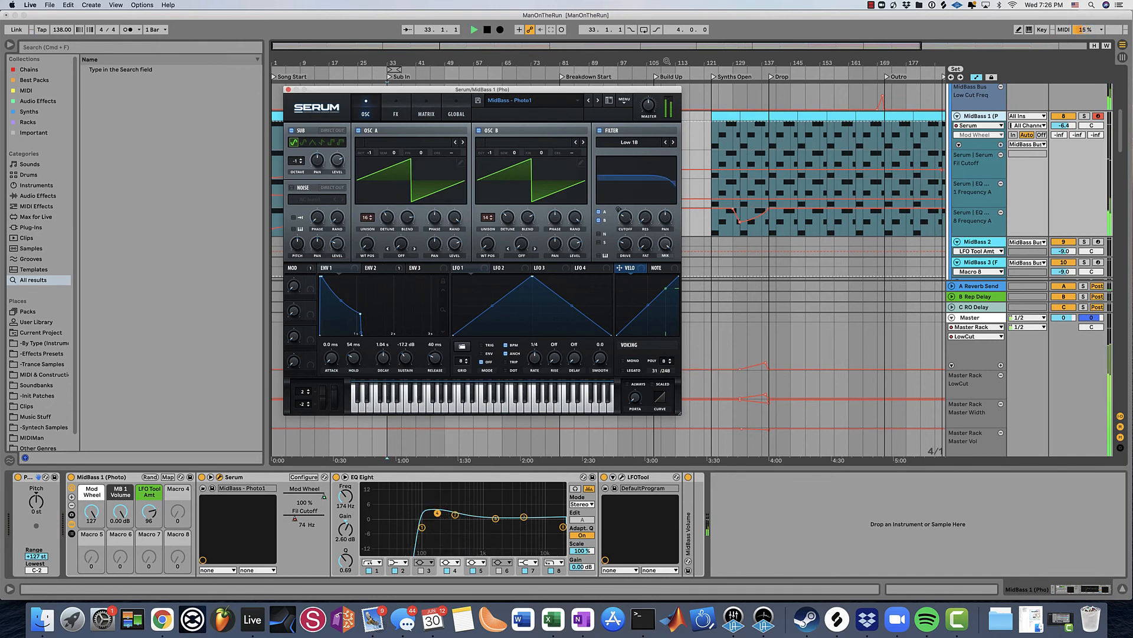
left_click(288, 90)
- Add a lane for MidBass 1's Mod Wheel macro and ramp its automation up from Song Start to Sub In
left_click(88, 504)
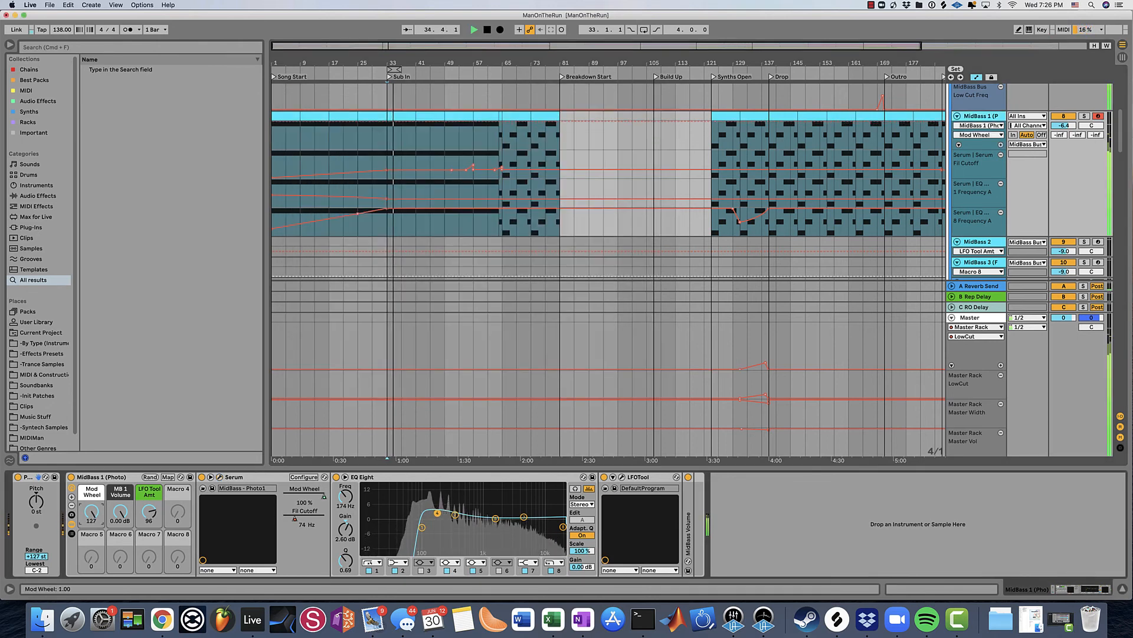
right_click(92, 514)
left_click(129, 345)
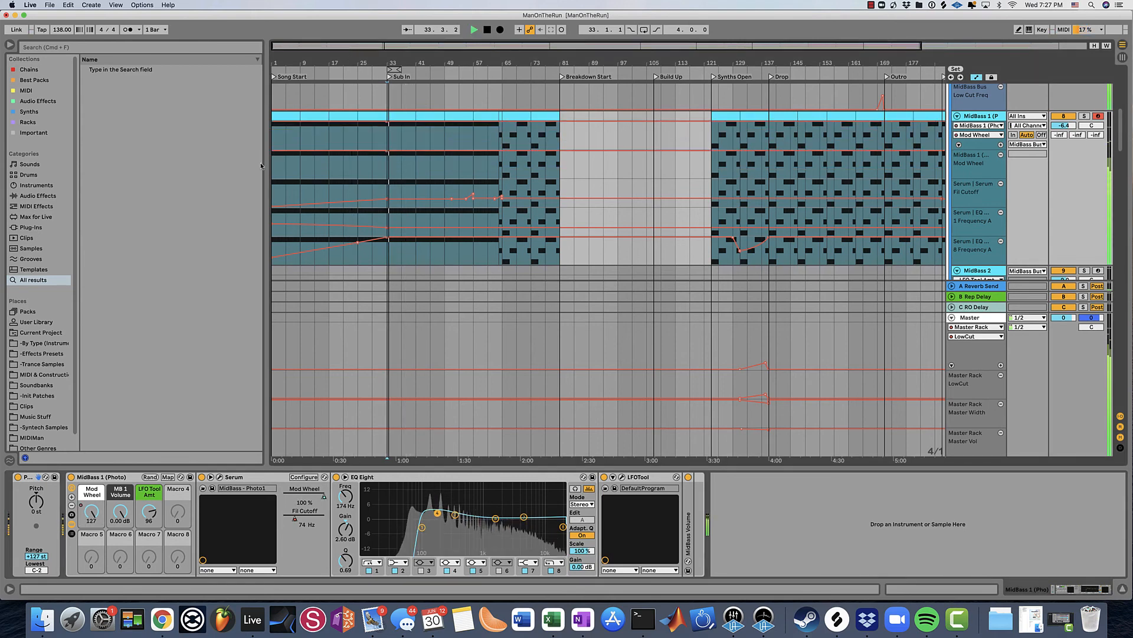
left_click(280, 146)
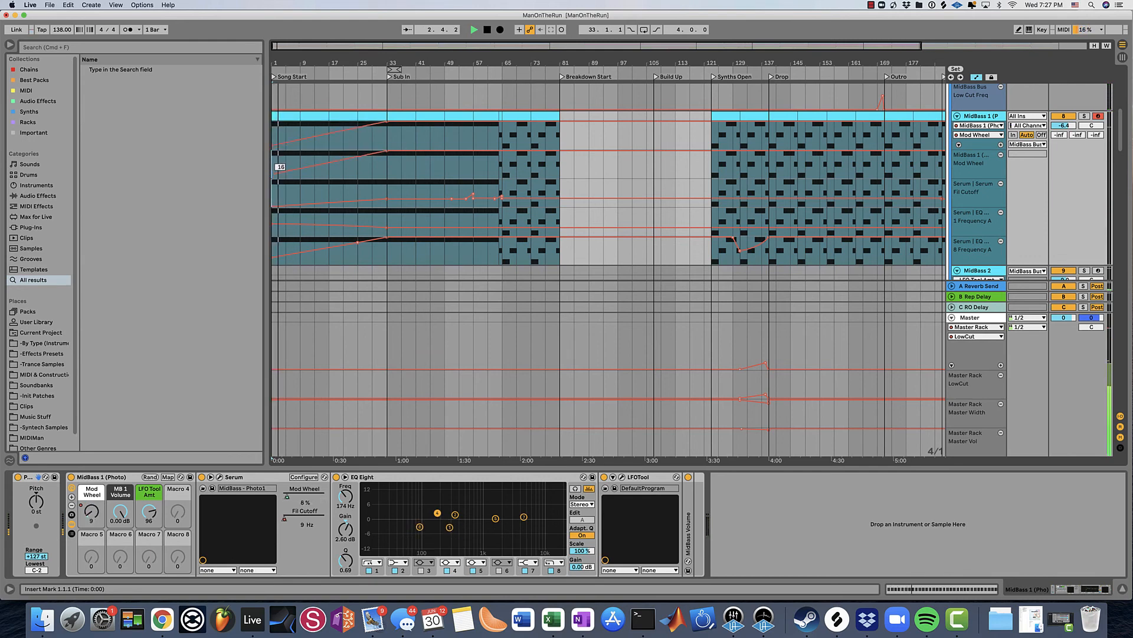
- Lower the Song Start point of the BASS GROUP's LPHP EQ8 8 Frequency A automation to about 951 Hz and replay the intro
scroll(321, 257, "down", 6)
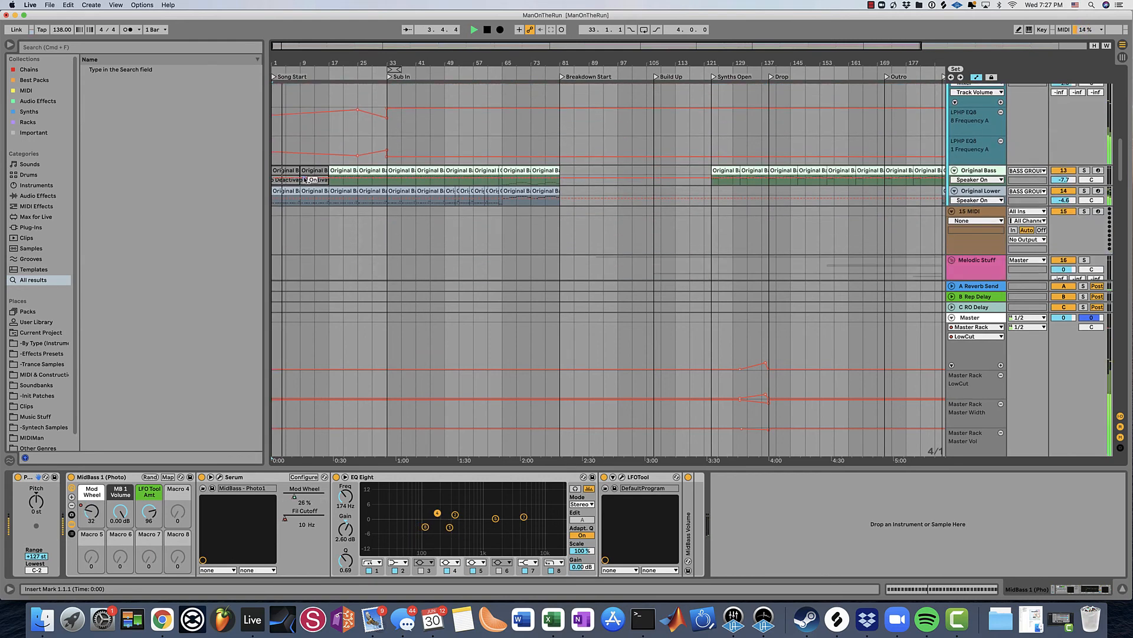
scroll(314, 178, "up", 2)
key("a")
key("a")
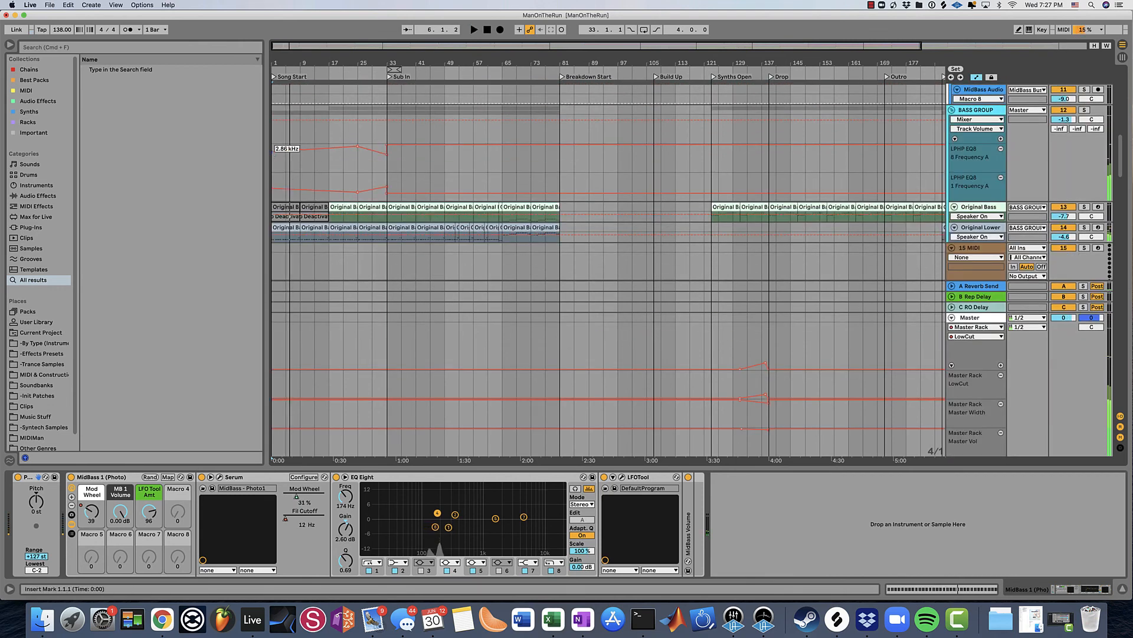
left_click(276, 166)
key("space")
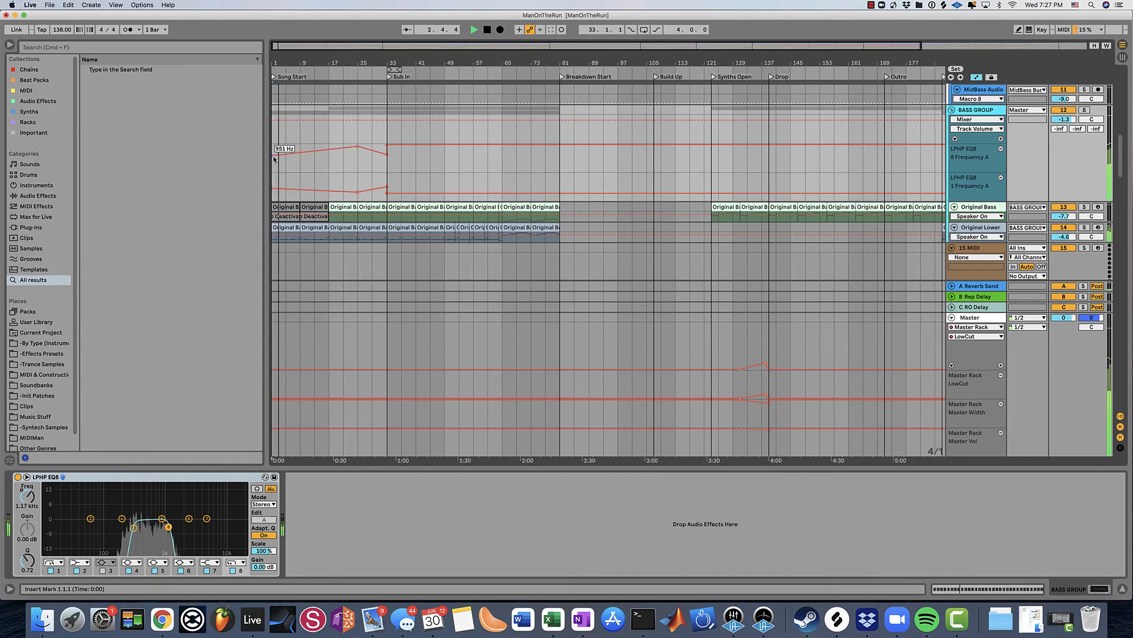
scroll(273, 159, "up", 4)
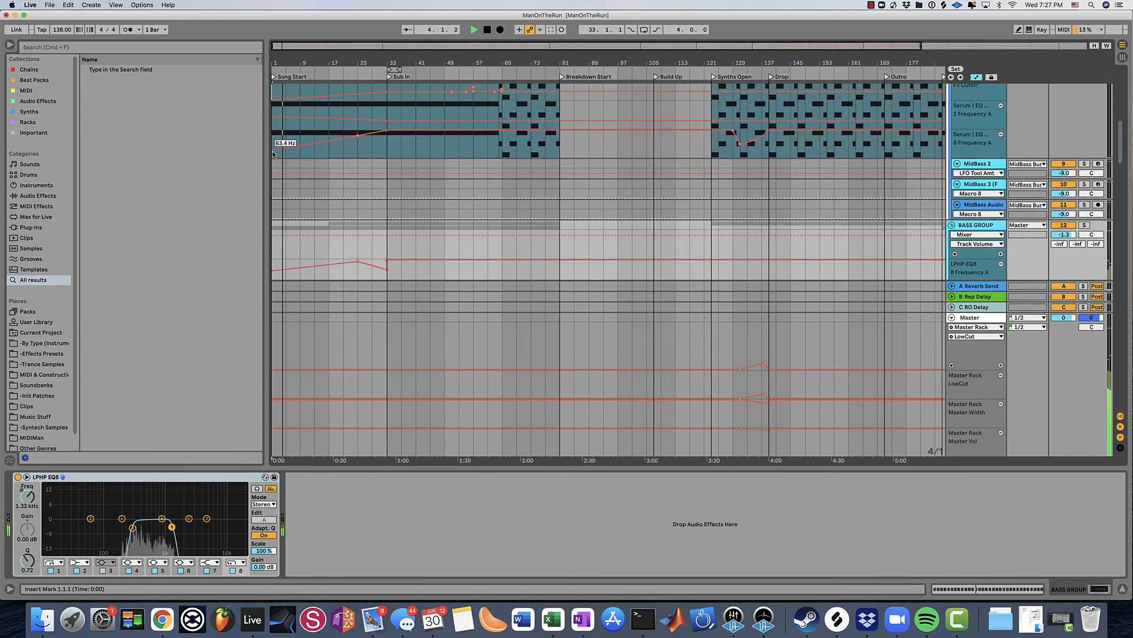
- Raise the Song Start point of MidBass 1's EQ Eight 8 Frequency A automation to about 469 Hz
left_click(273, 154)
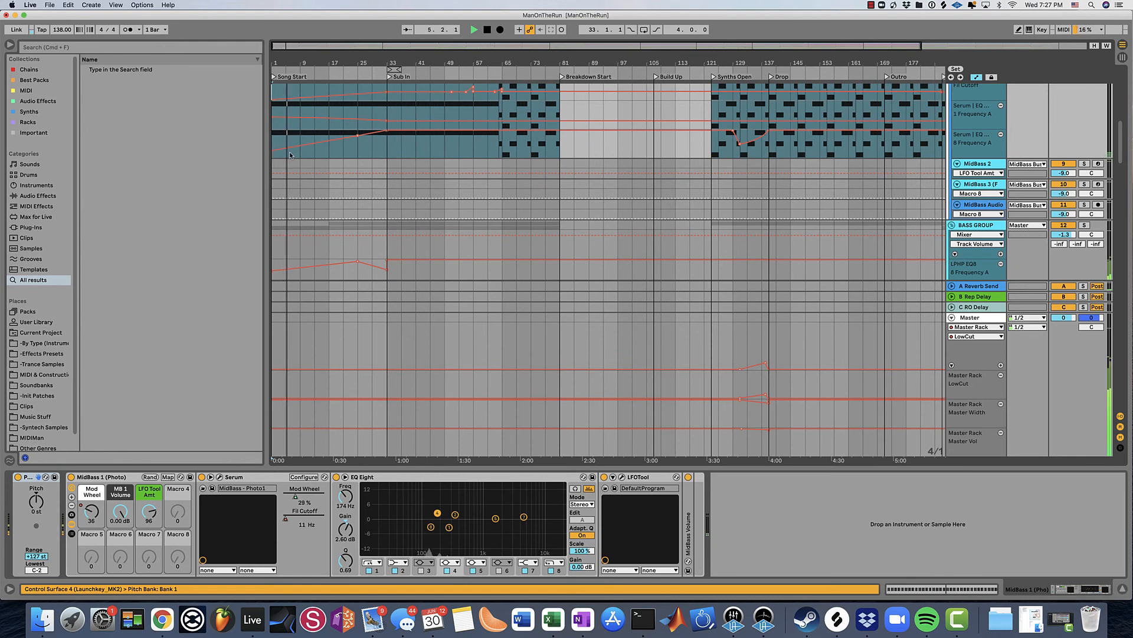
scroll(301, 145, "up", 1)
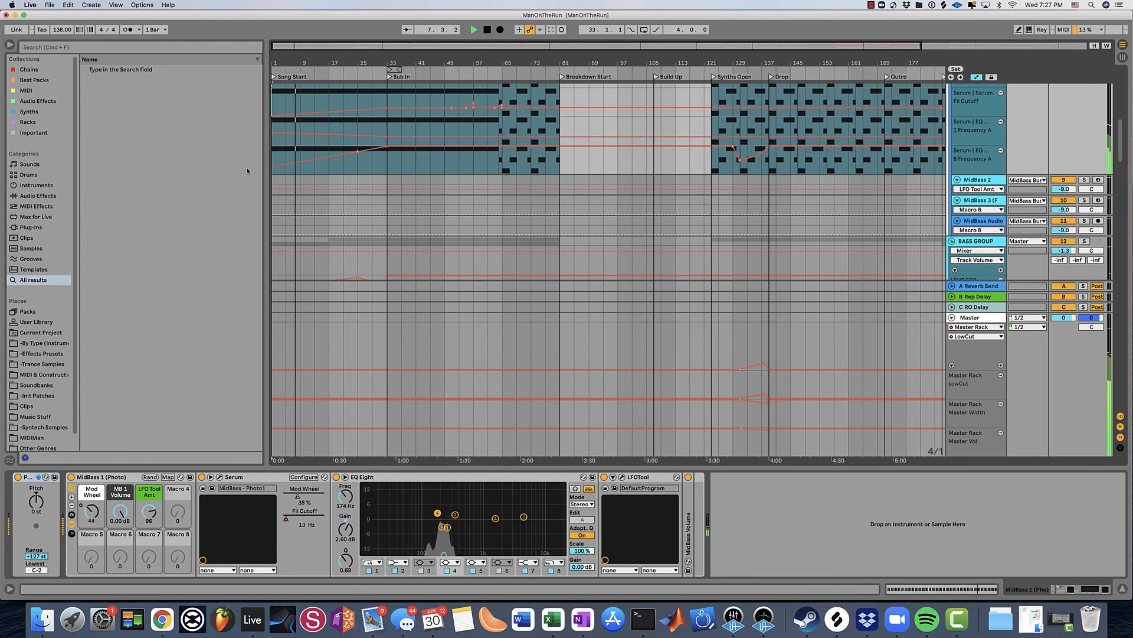
left_click_drag(273, 171, 274, 165)
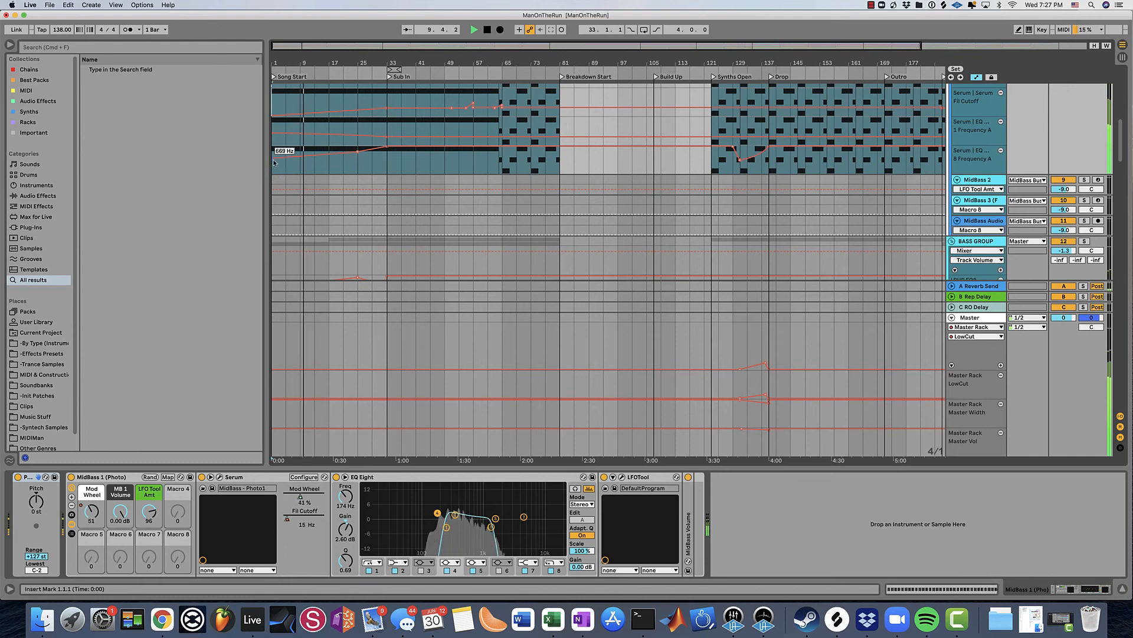
- Raise the Song Start point of MidBass 1's Mod Wheel automation to 46 and hide the automation lanes
scroll(289, 159, "up", 2)
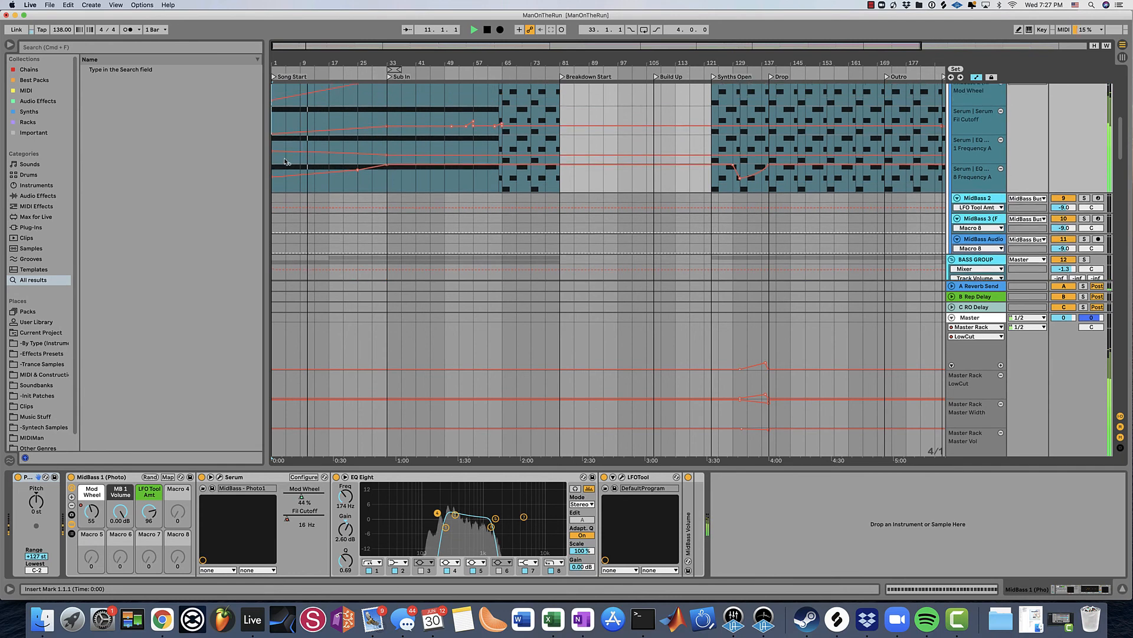
scroll(285, 124, "up", 1)
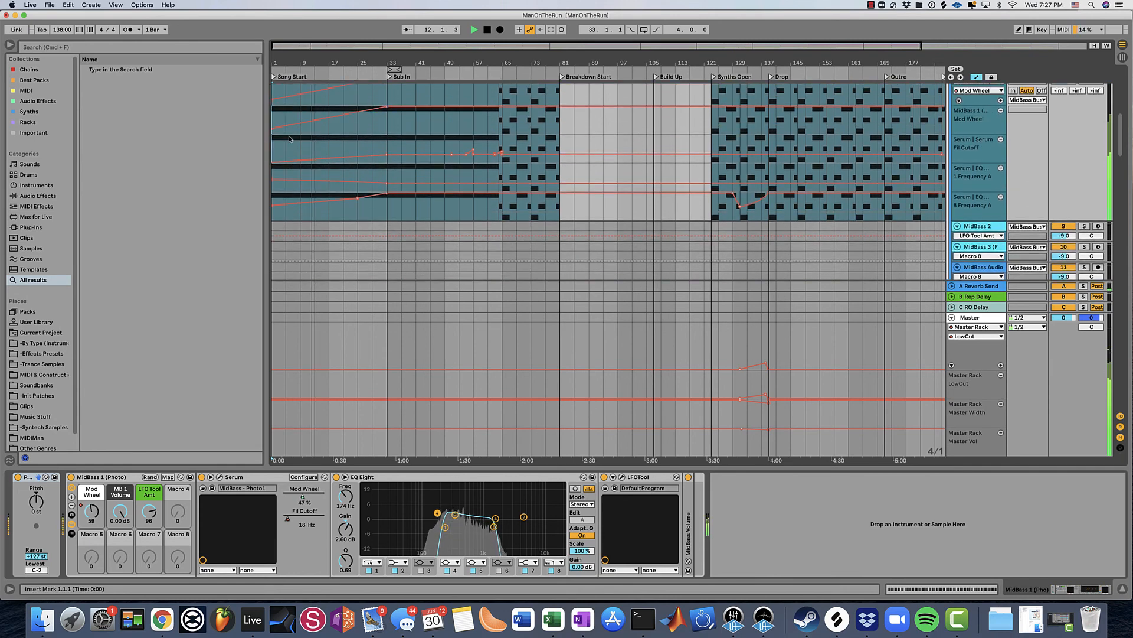
scroll(289, 139, "up", 1)
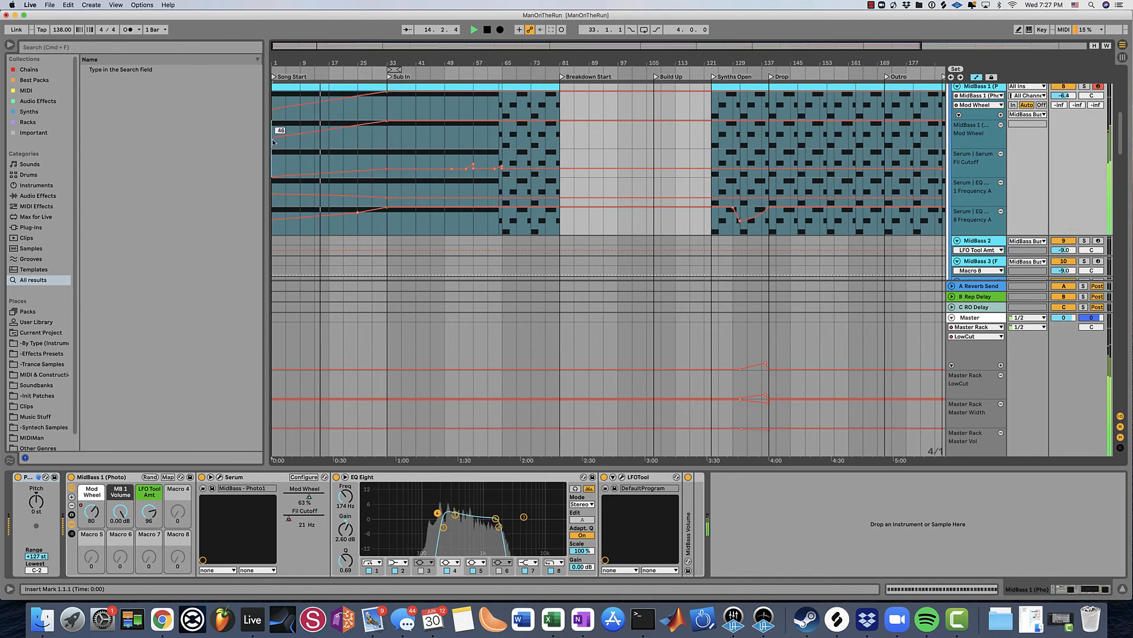
key("a")
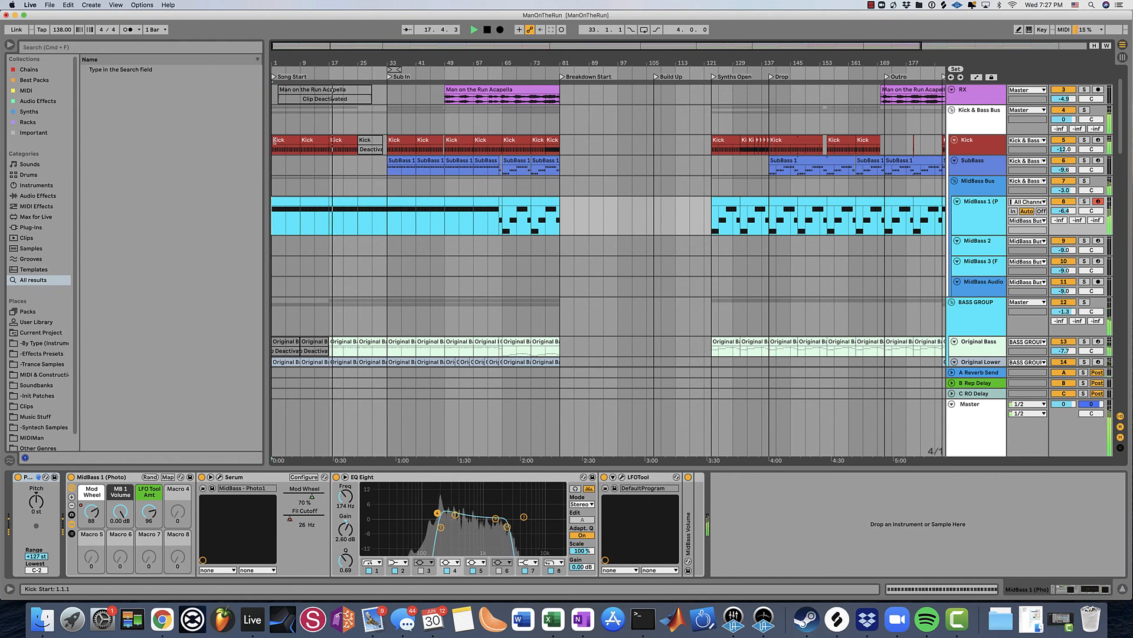
- Examine the intro's percussion and FX tracks, including the Open Hat clips and their automation, during playback
scroll(299, 189, "down", 15)
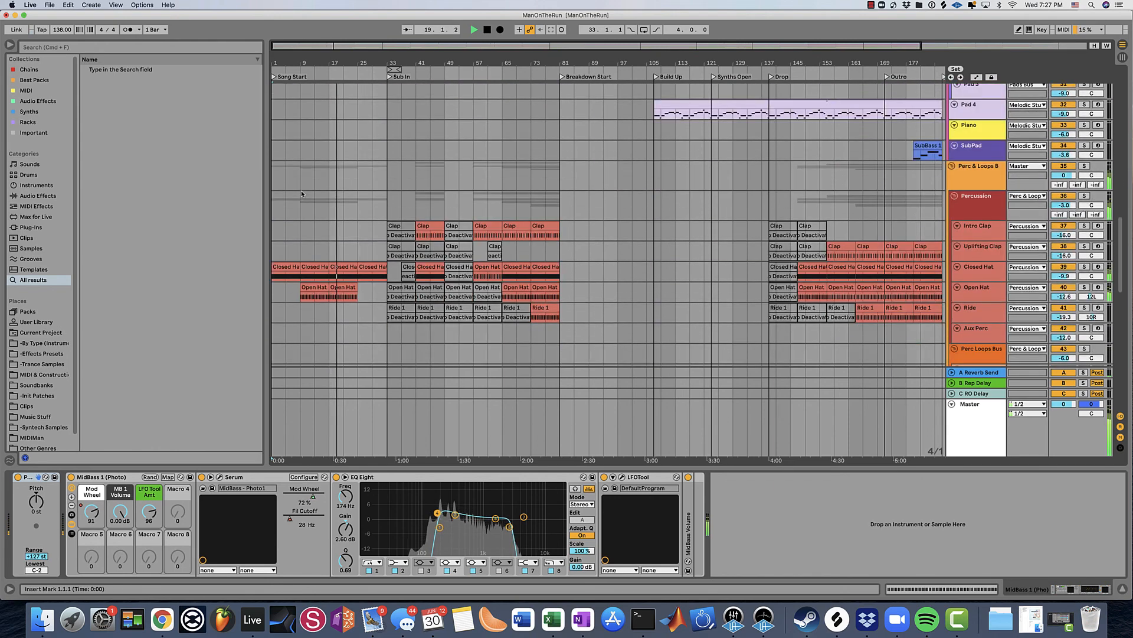
scroll(302, 188, "down", 12)
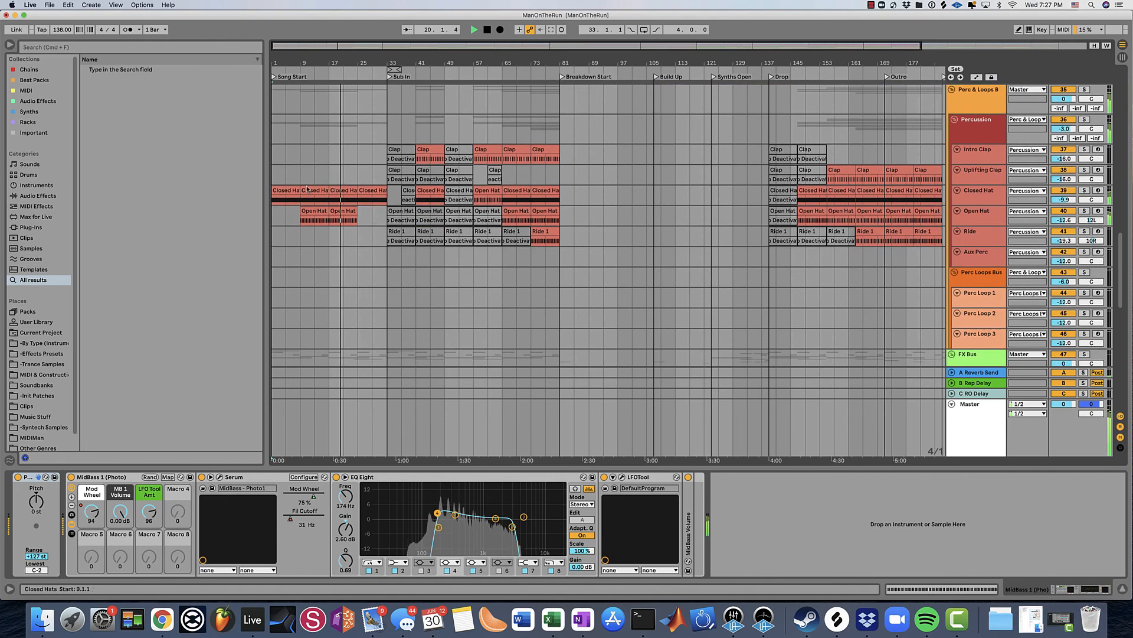
left_click(347, 208)
scroll(350, 203, "down", 3)
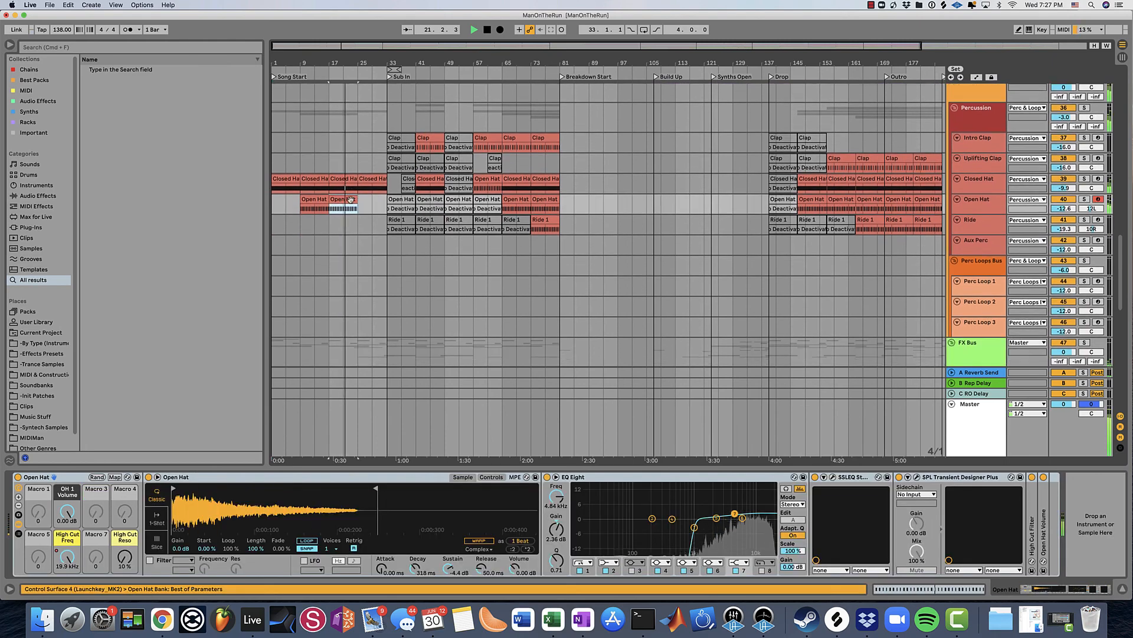
scroll(350, 201, "up", 5)
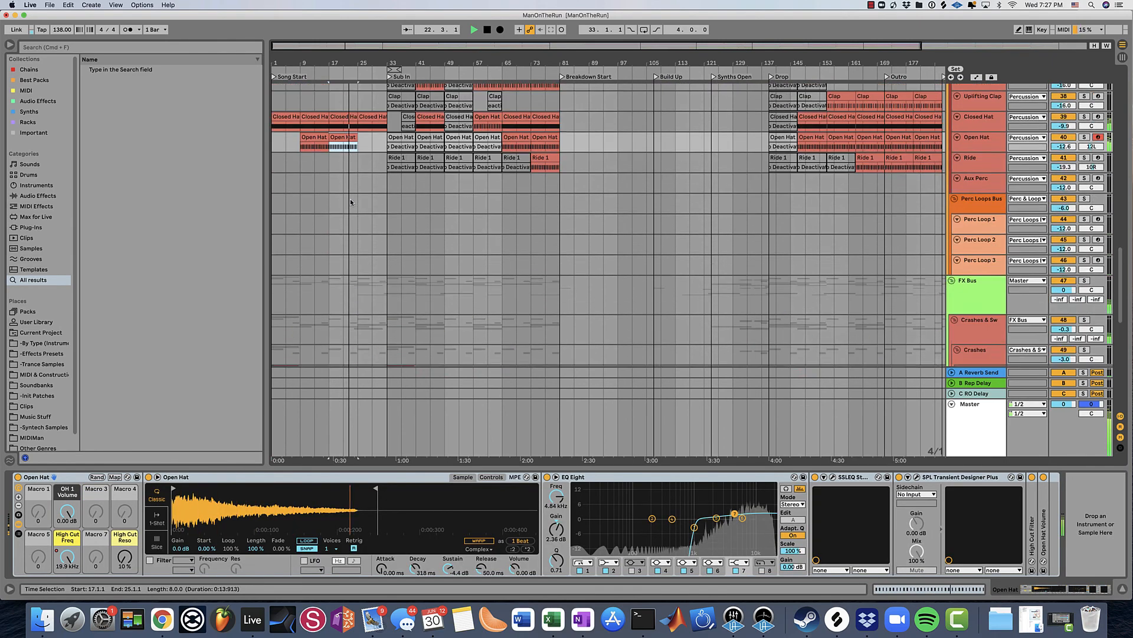
scroll(351, 200, "up", 5)
scroll(351, 198, "down", 12)
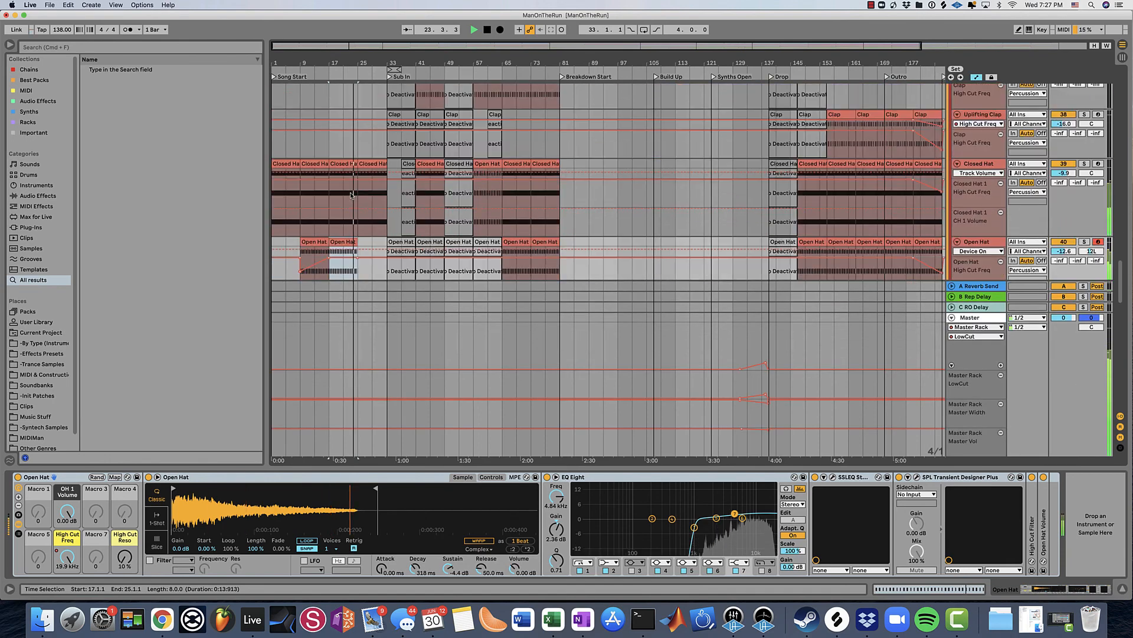
scroll(351, 196, "down", 8)
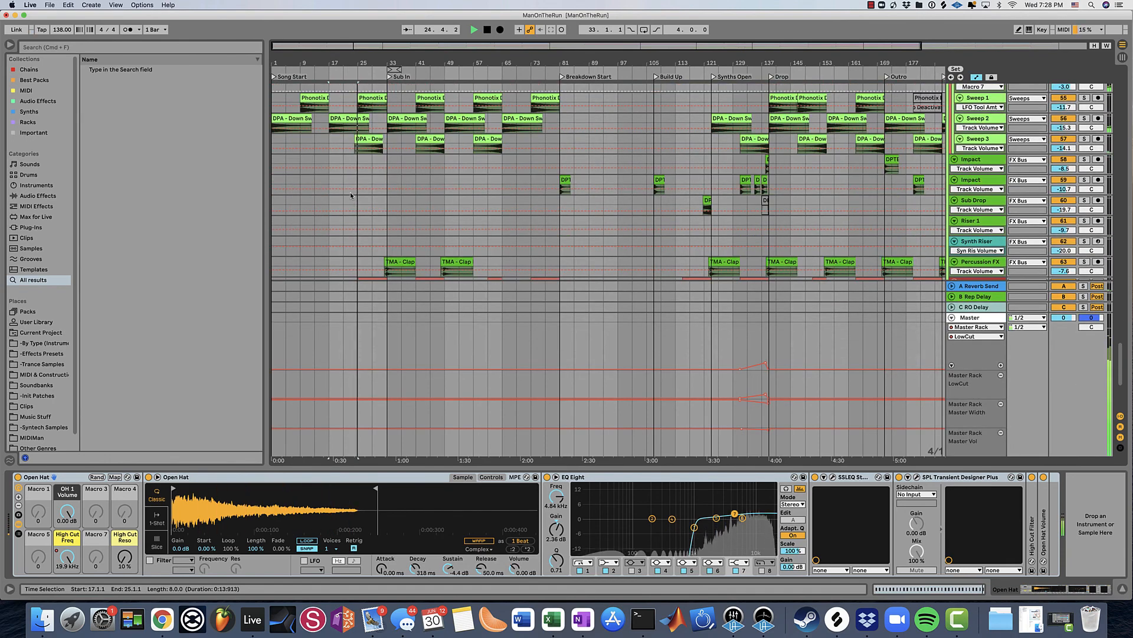
- Copy the DPTE Kick FX - 051 clip from Breakdown Start to bars 25 and 29 on the same Impact track
key("a")
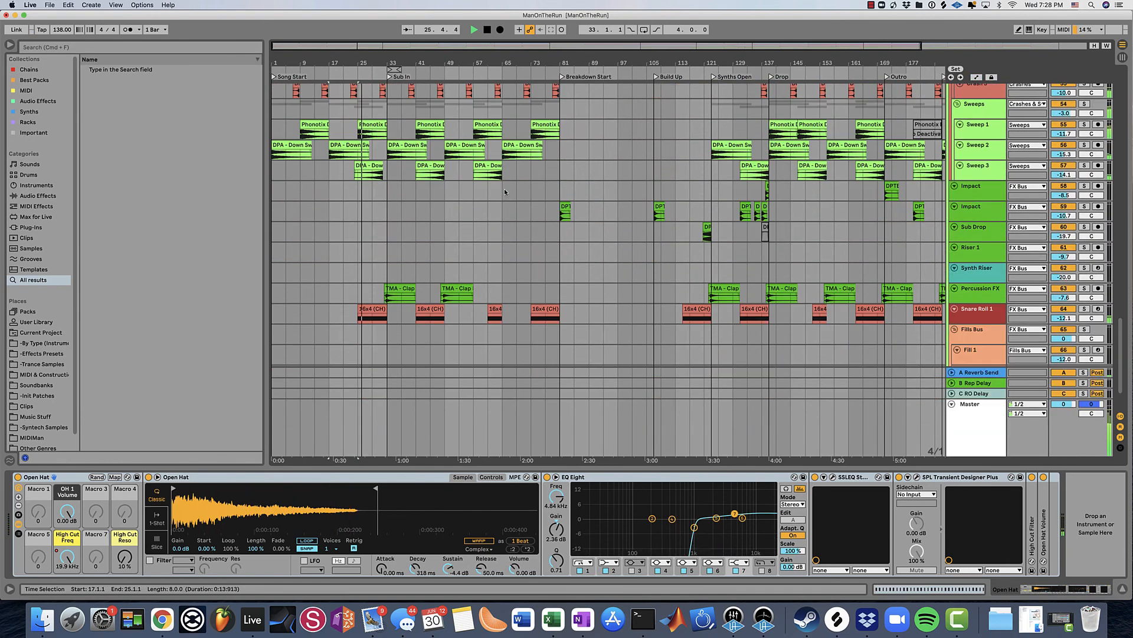
left_click_drag(571, 207, 369, 210)
left_click_drag(366, 63, 476, 208)
- Copy the bar 25 crash on Crash 2 to bar 29 and the bar 23 reversed crash on Crash 3 to bar 27
scroll(444, 161, "up", 5)
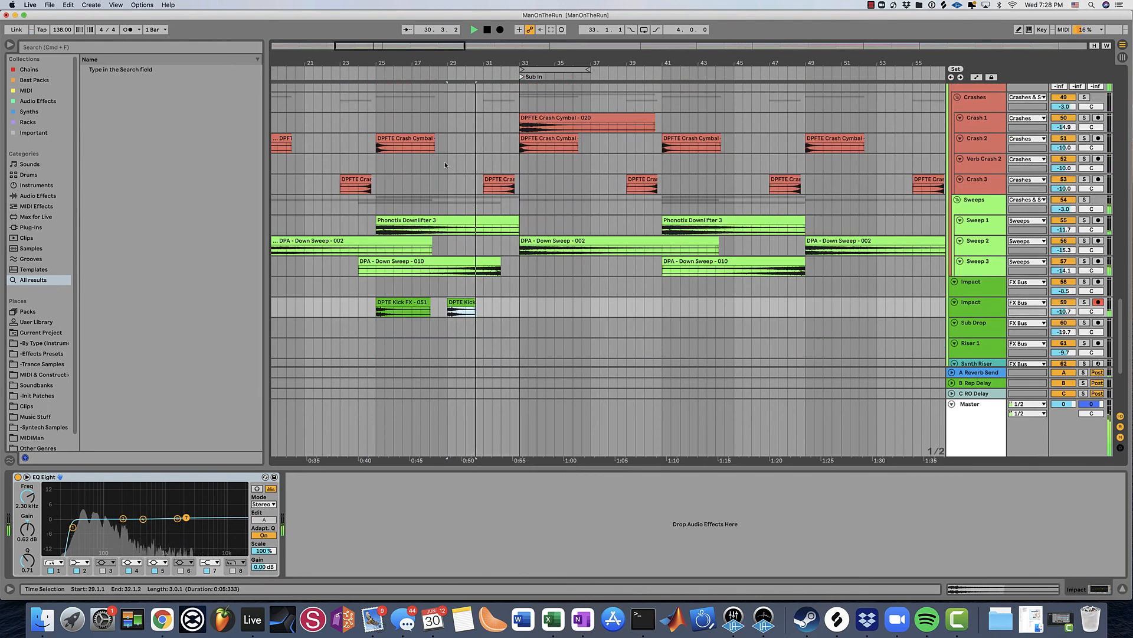
left_click_drag(403, 136, 474, 137, "alt")
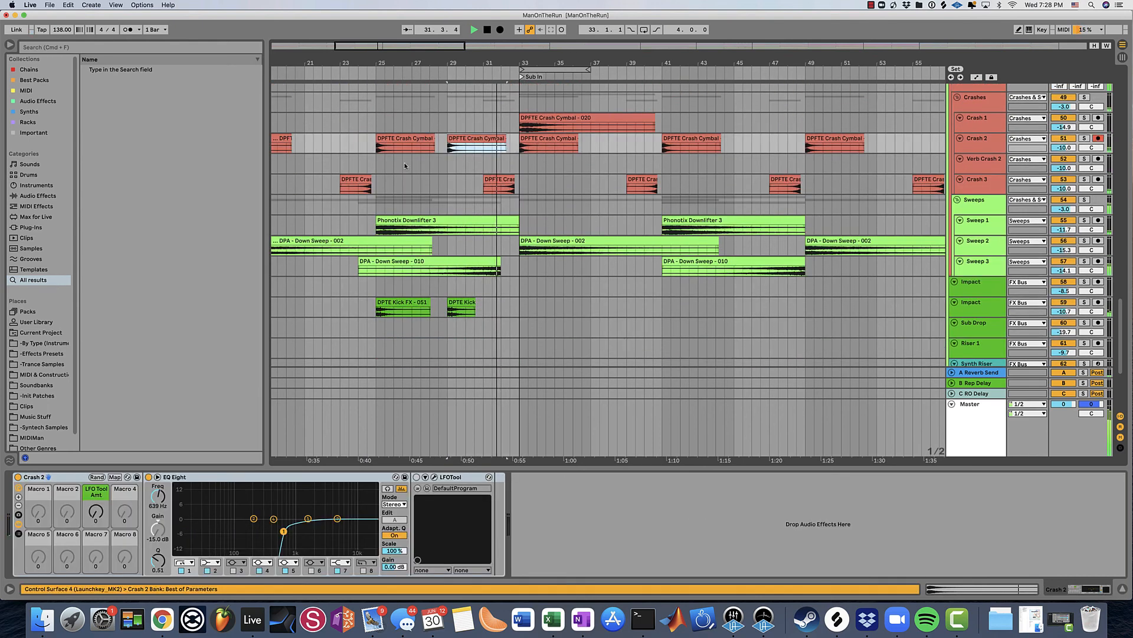
left_click(364, 184)
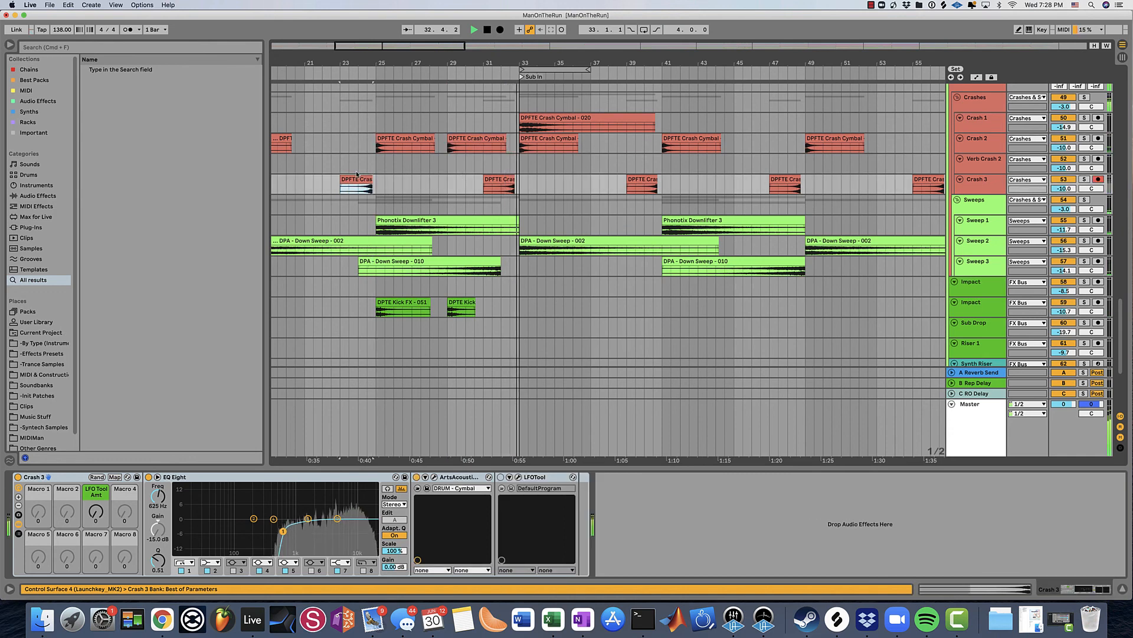
left_click_drag(390, 180, 437, 182, "alt")
- Replay from bar 23 and add another copy of the DPTE Kick FX - 051 clip at bar 32
scroll(442, 188, "up", 3)
key("space")
key("space")
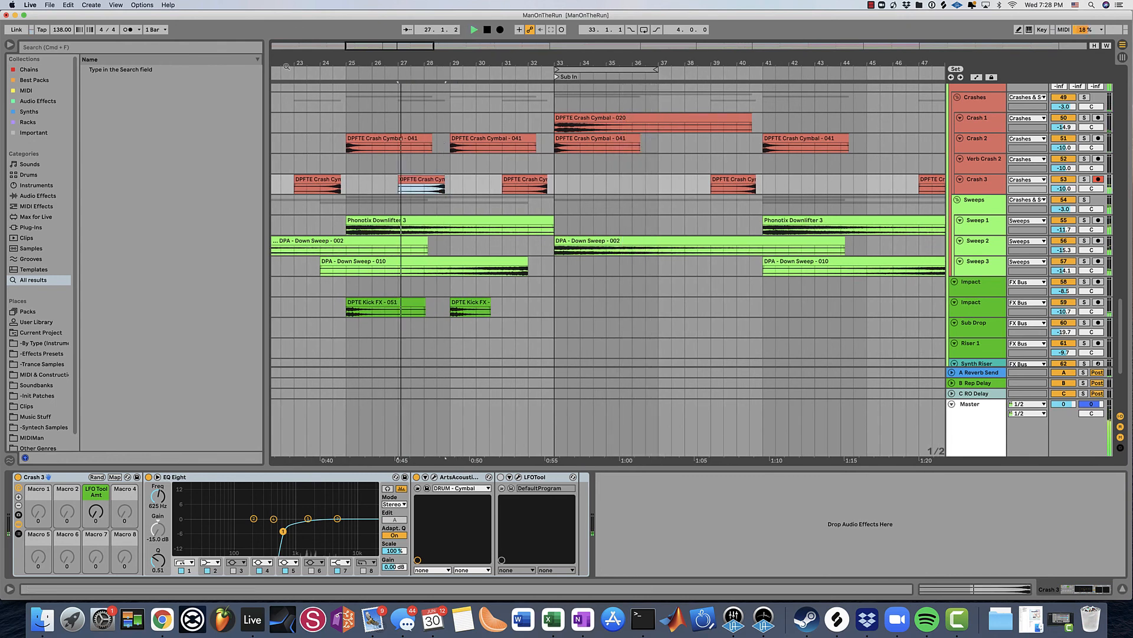
left_click(293, 77)
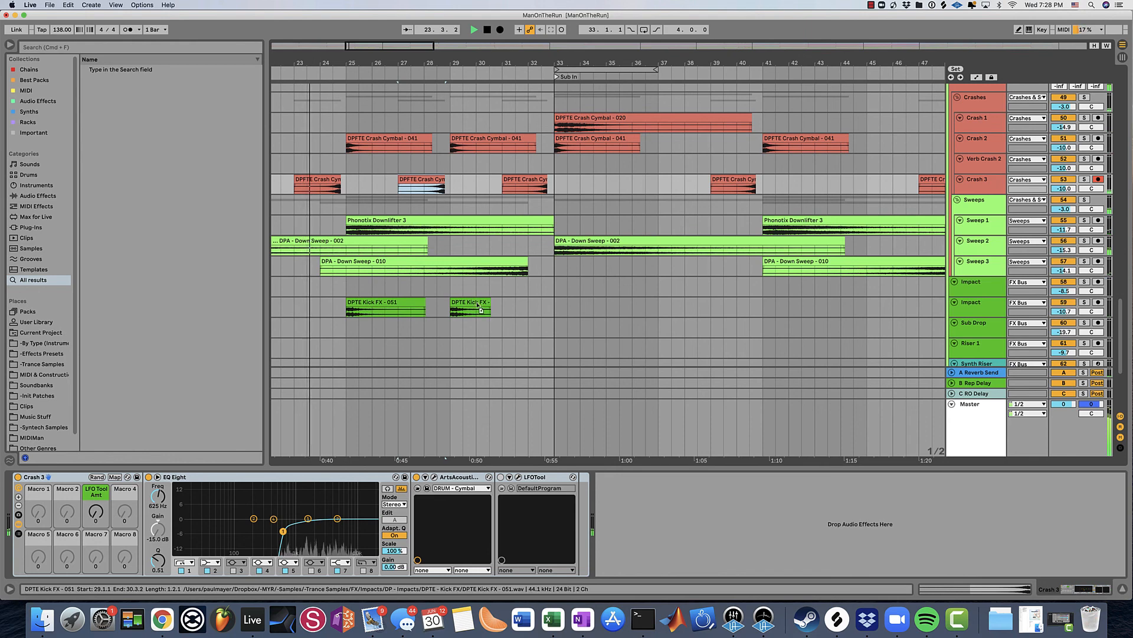
left_click_drag(481, 303, 552, 298)
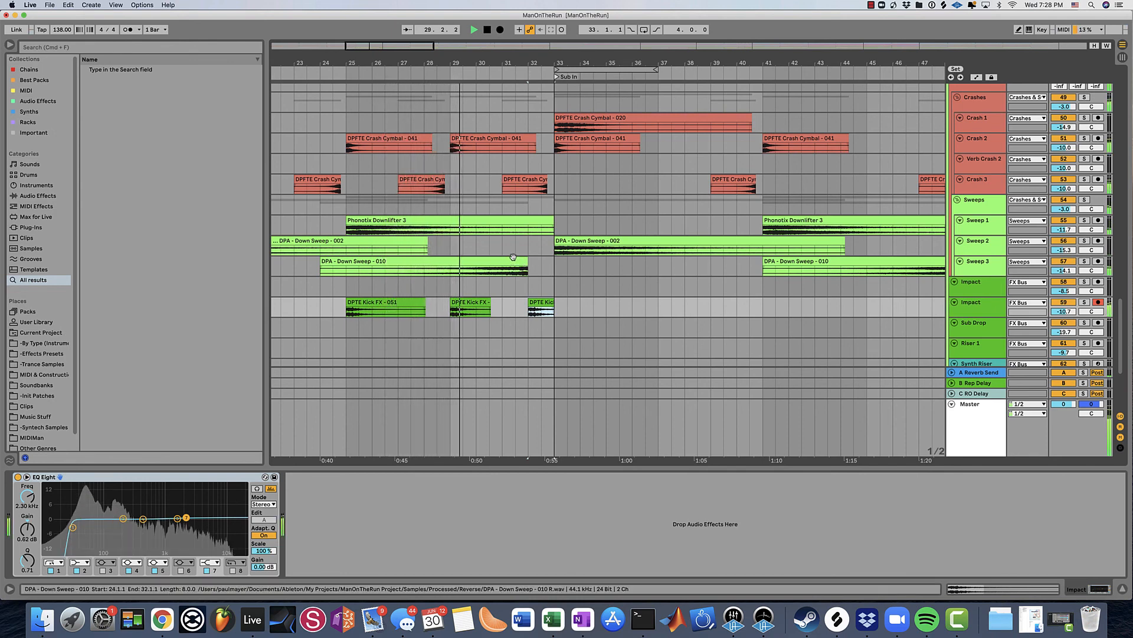
- Compare the mix around Sub In with the Original Bass and Original Lower tracks switched off in turn
scroll(514, 258, "up", 5)
scroll(514, 258, "down", 5)
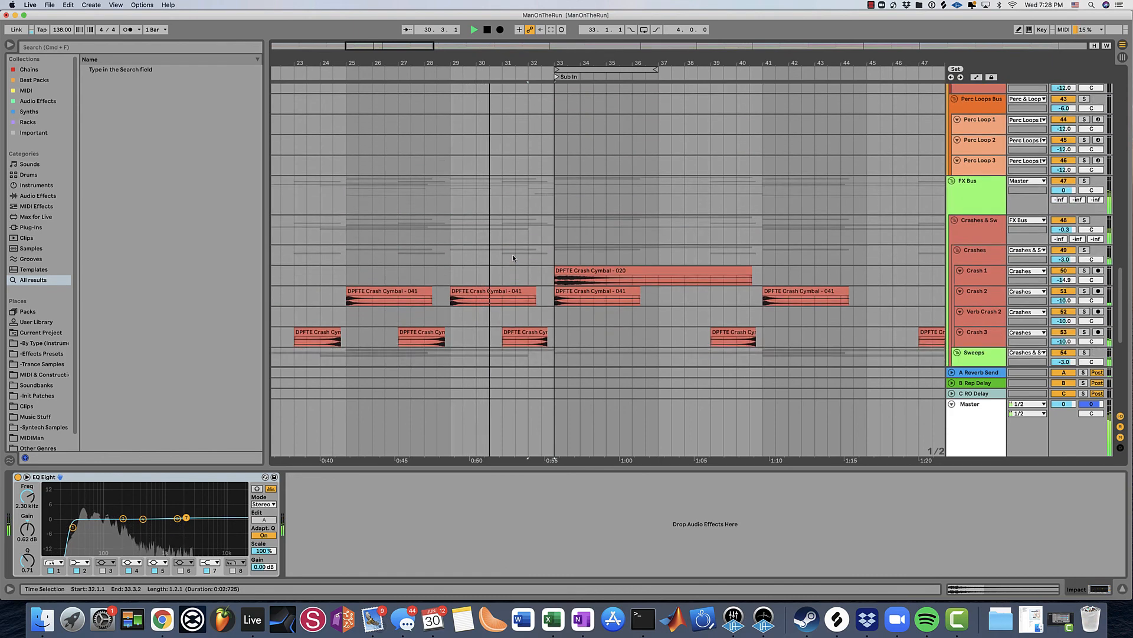
scroll(513, 254, "down", 1)
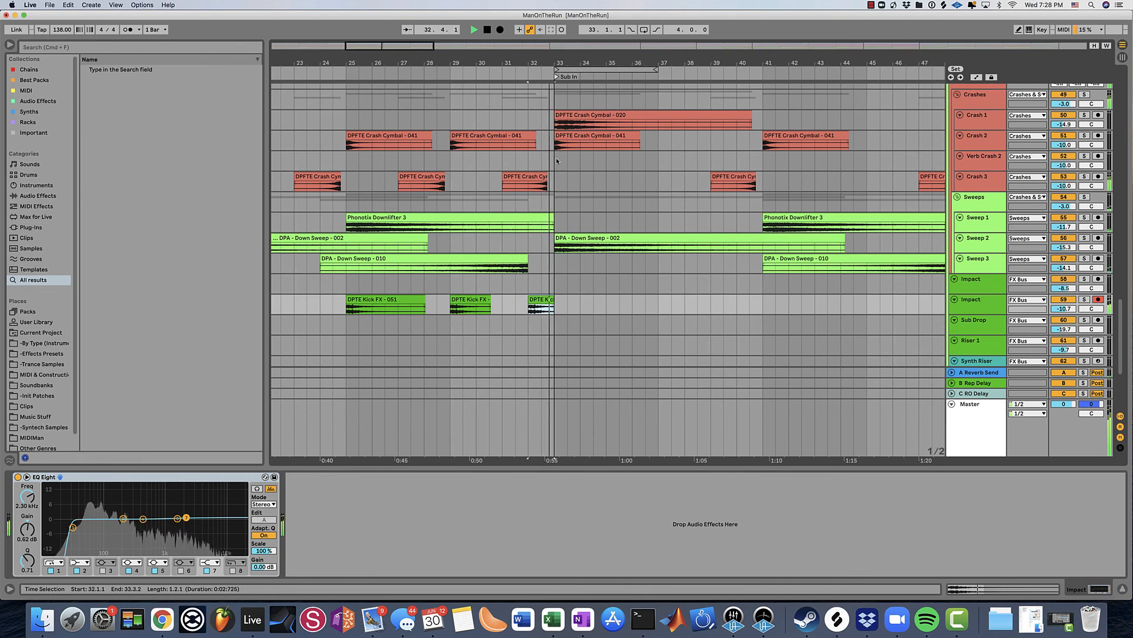
scroll(558, 178, "up", 5)
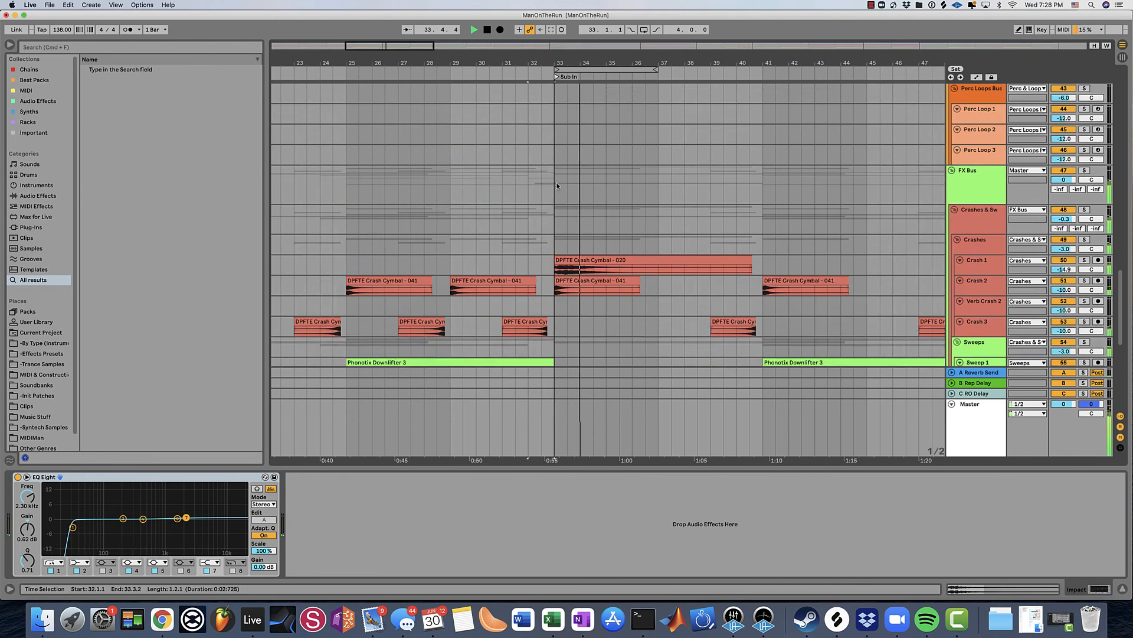
scroll(558, 185, "up", 15)
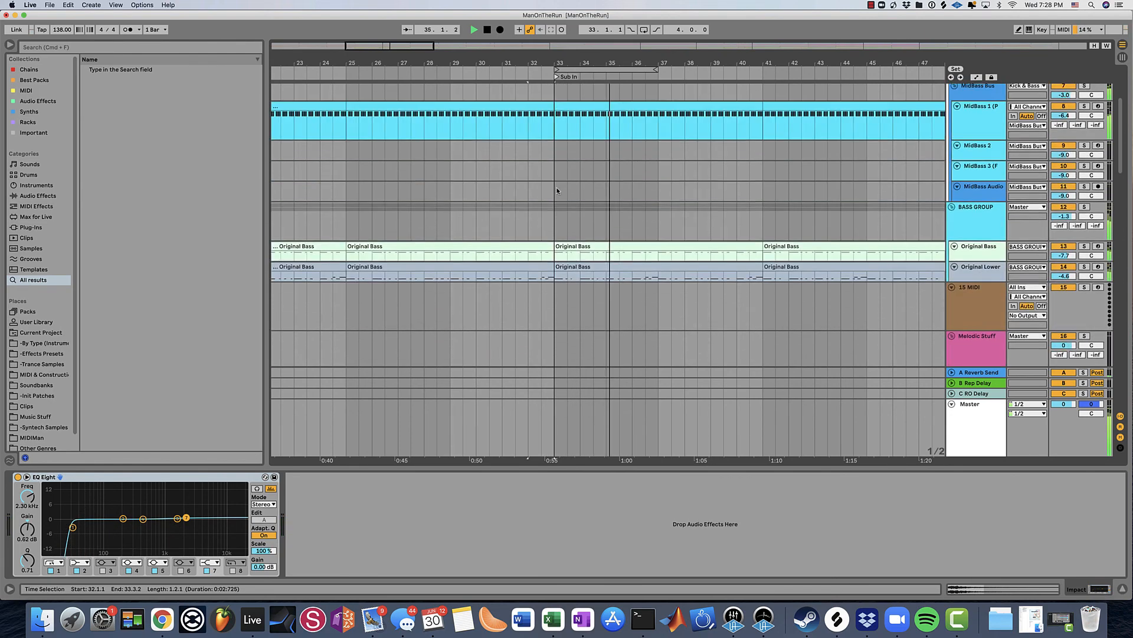
scroll(557, 190, "up", 5)
scroll(968, 250, "down", 5)
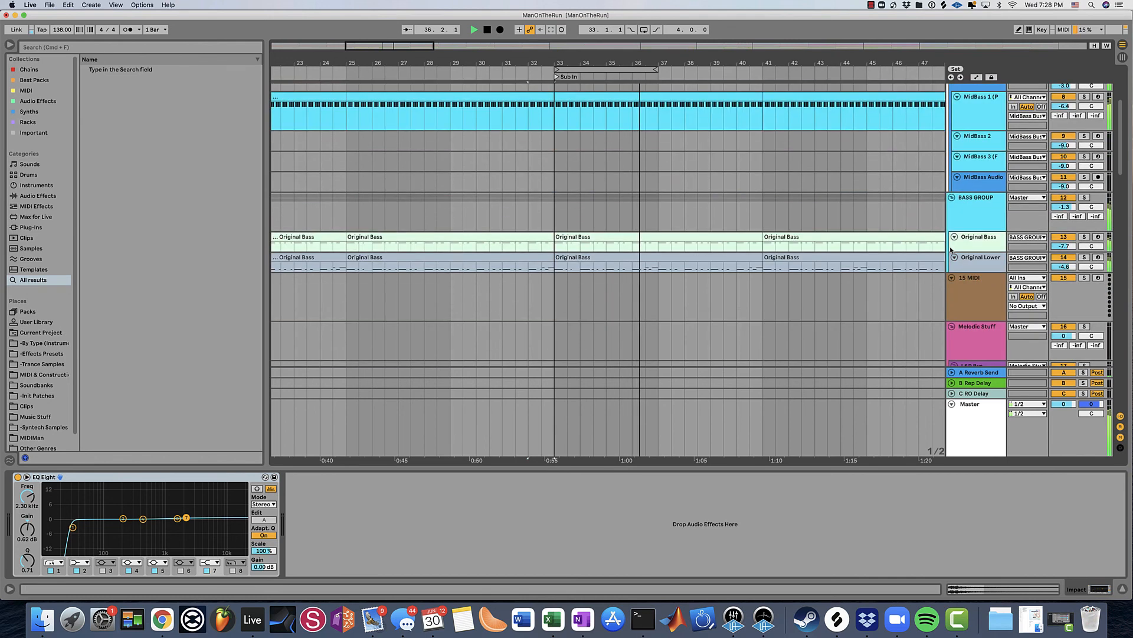
left_click(1063, 237)
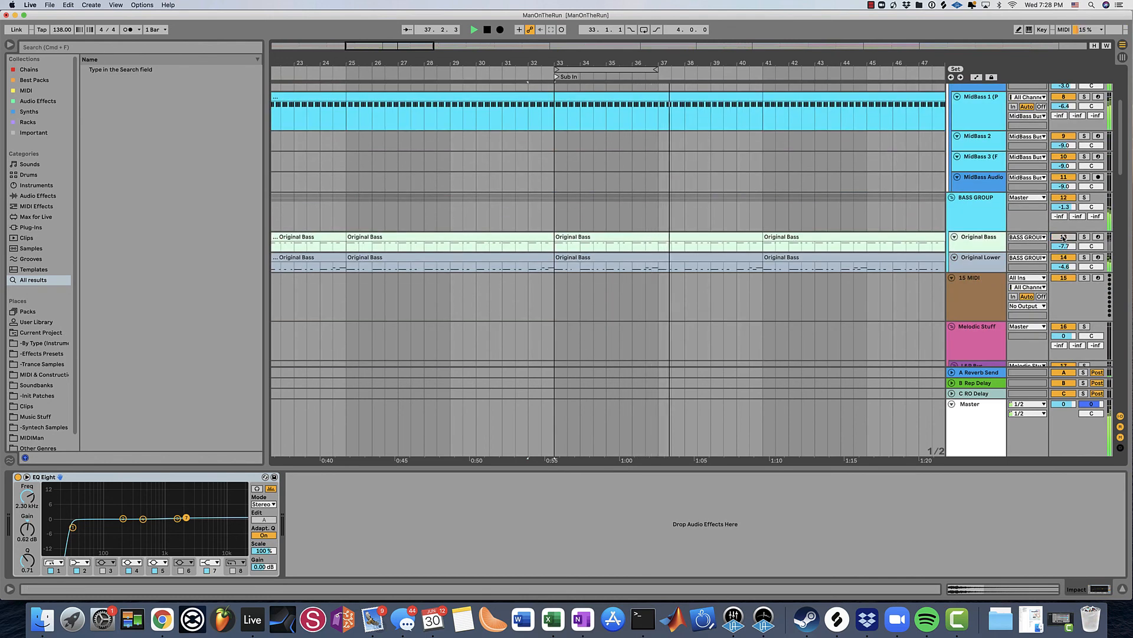
left_click(1063, 237)
left_click(1064, 258)
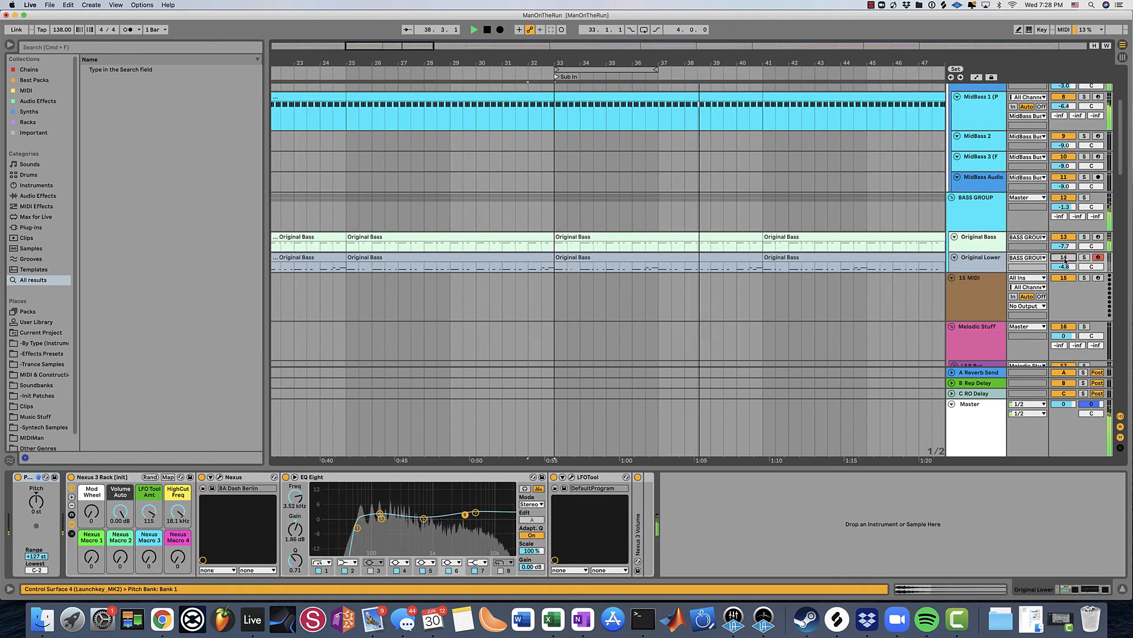
left_click(1063, 257)
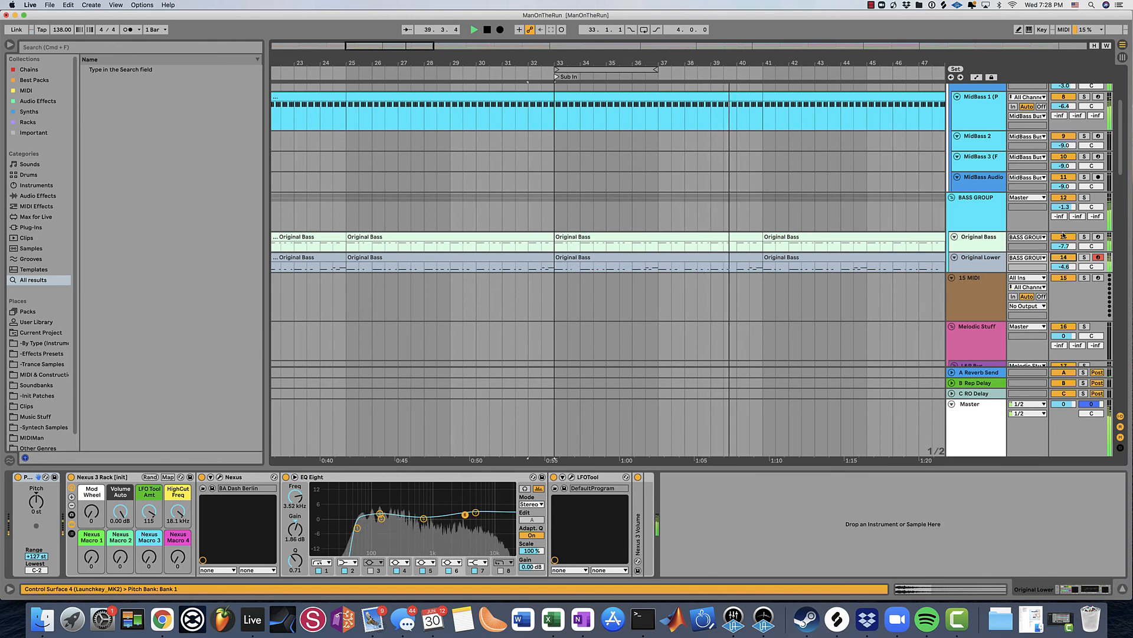
left_click(1064, 237)
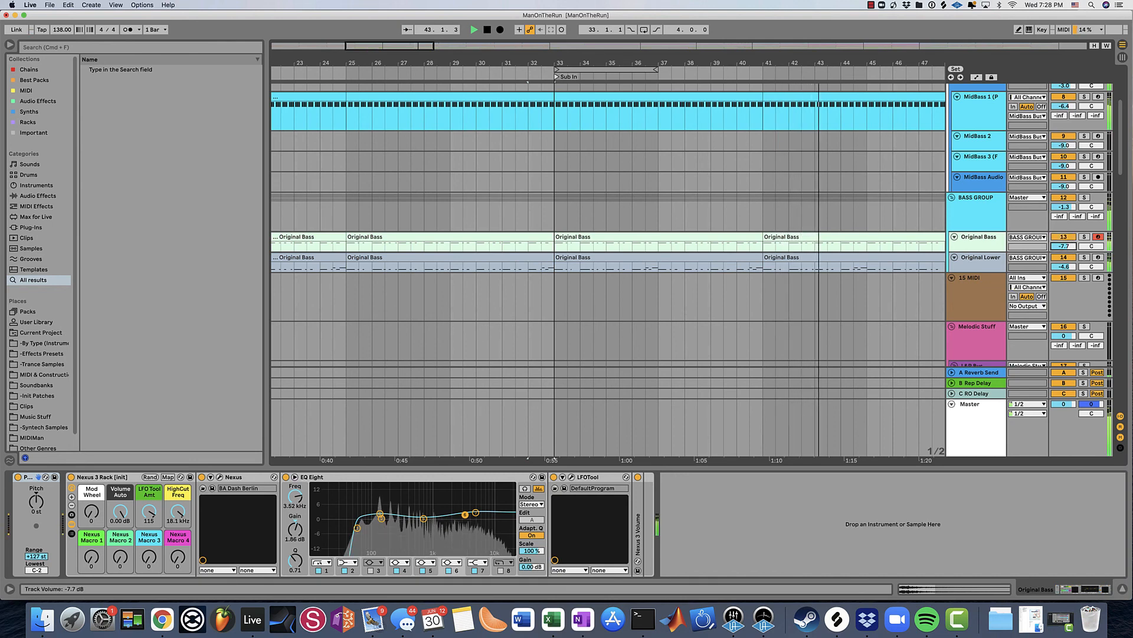
- Lower the Original Bass track's volume to -8.6 dB and briefly solo MidBass 1 to check it
left_click_drag(1068, 245, 1068, 249)
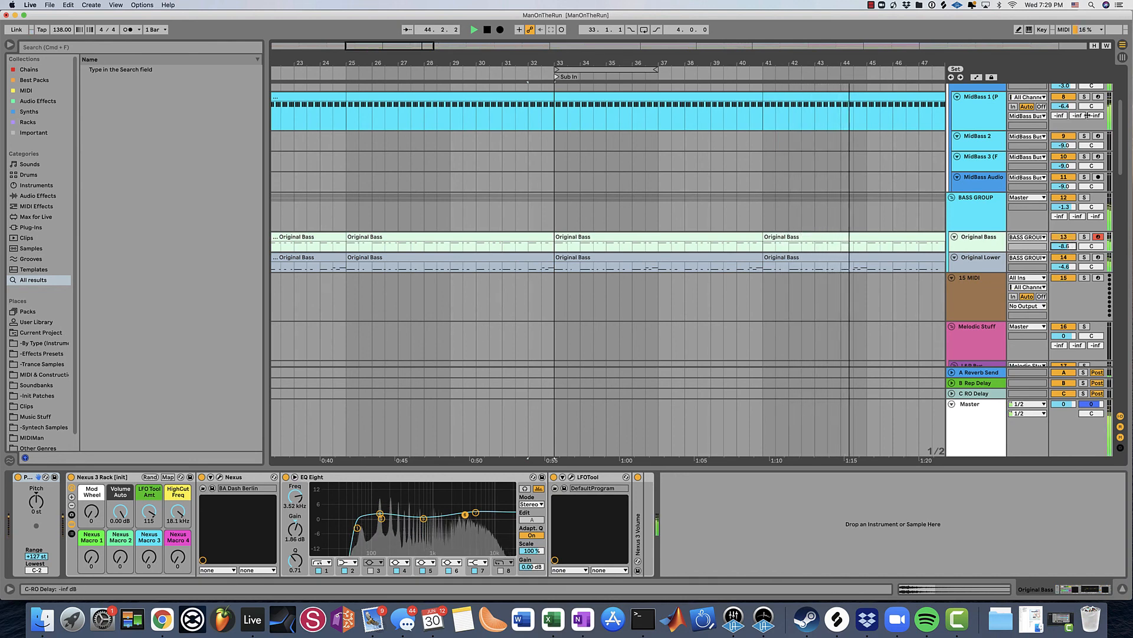
left_click(1084, 96)
left_click(1084, 97)
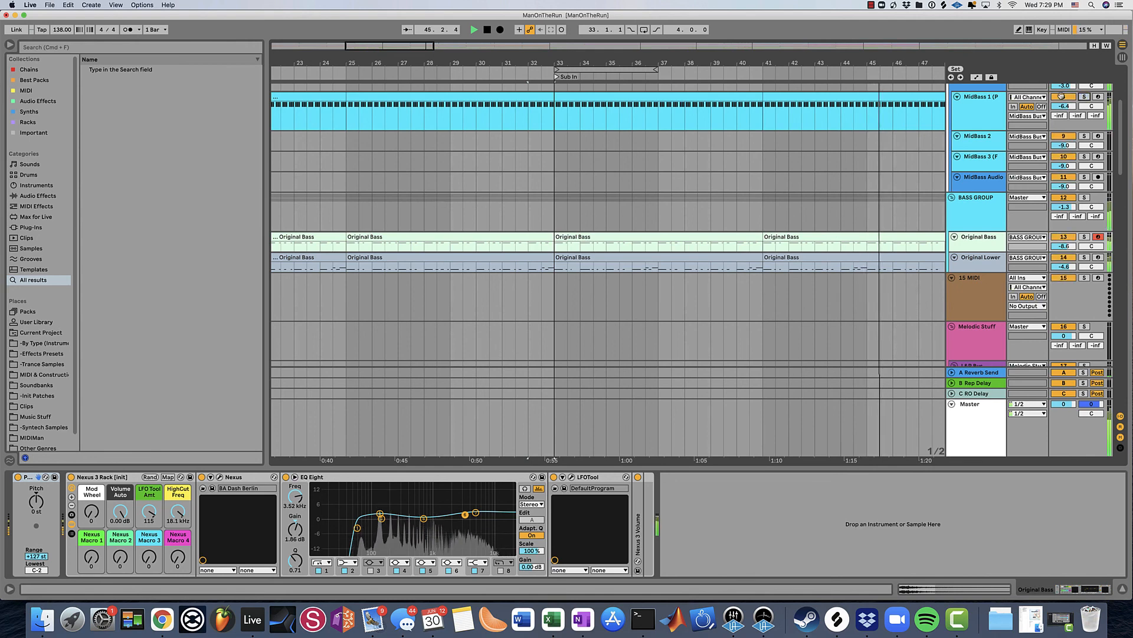
- Select MidBass 1 from bar 33 to 41, check its Mod Wheel macro and replay from just before Sub In
left_click_drag(654, 63, 654, 40)
left_click(618, 107)
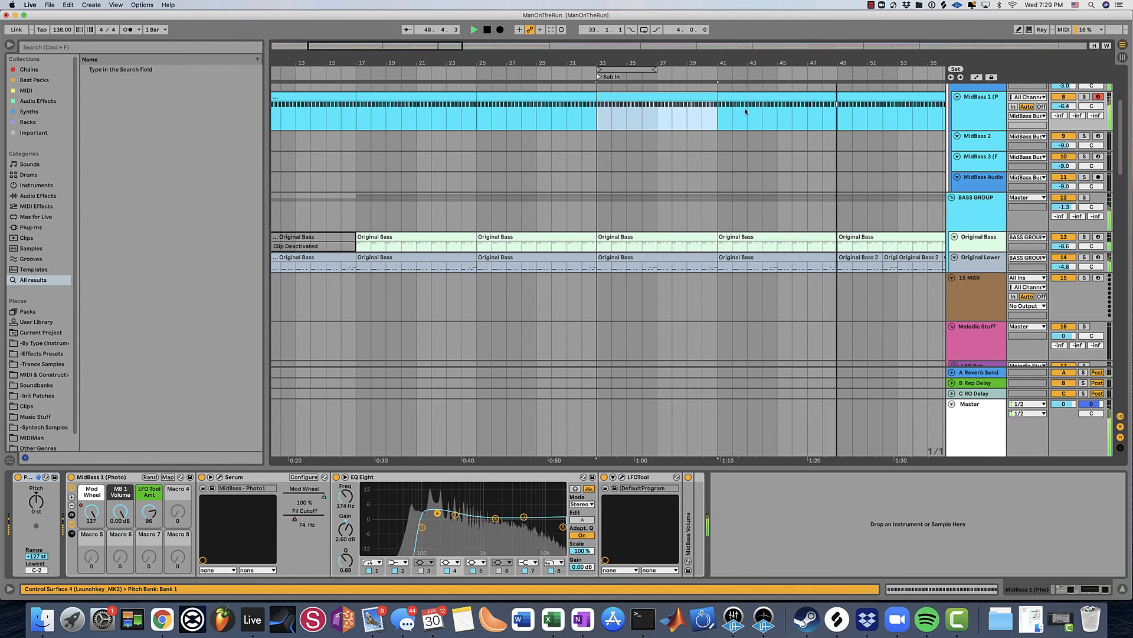
scroll(760, 158, "up", 2)
scroll(759, 159, "up", 2)
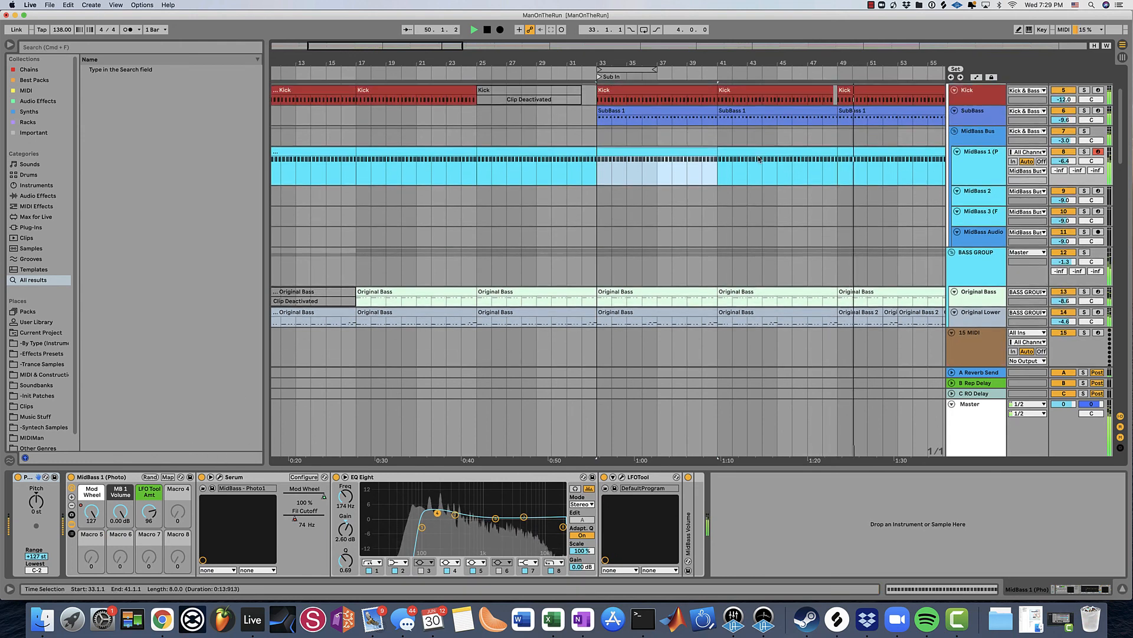
left_click(92, 511)
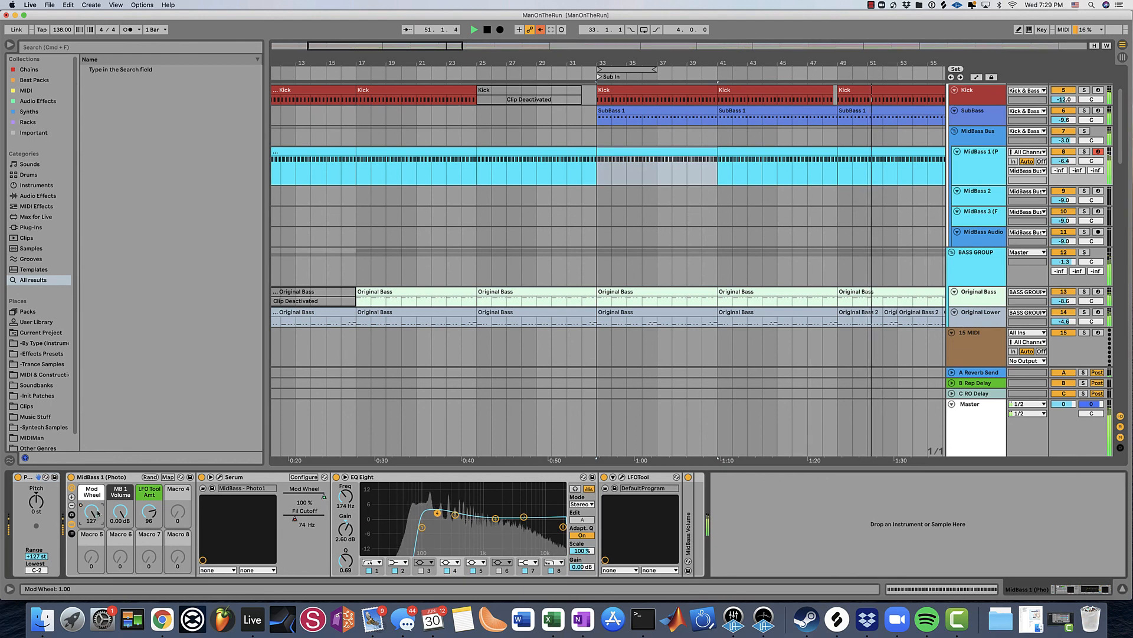
left_click(587, 70)
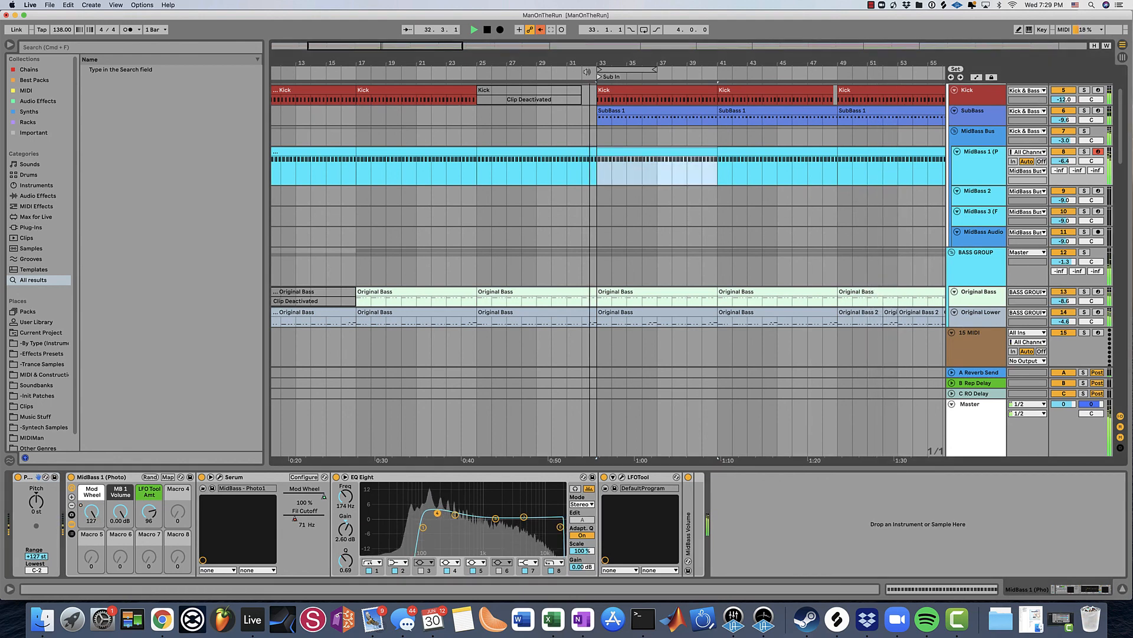
- Show the automation lanes and re-enable the overridden automation on MidBass 1
key("a")
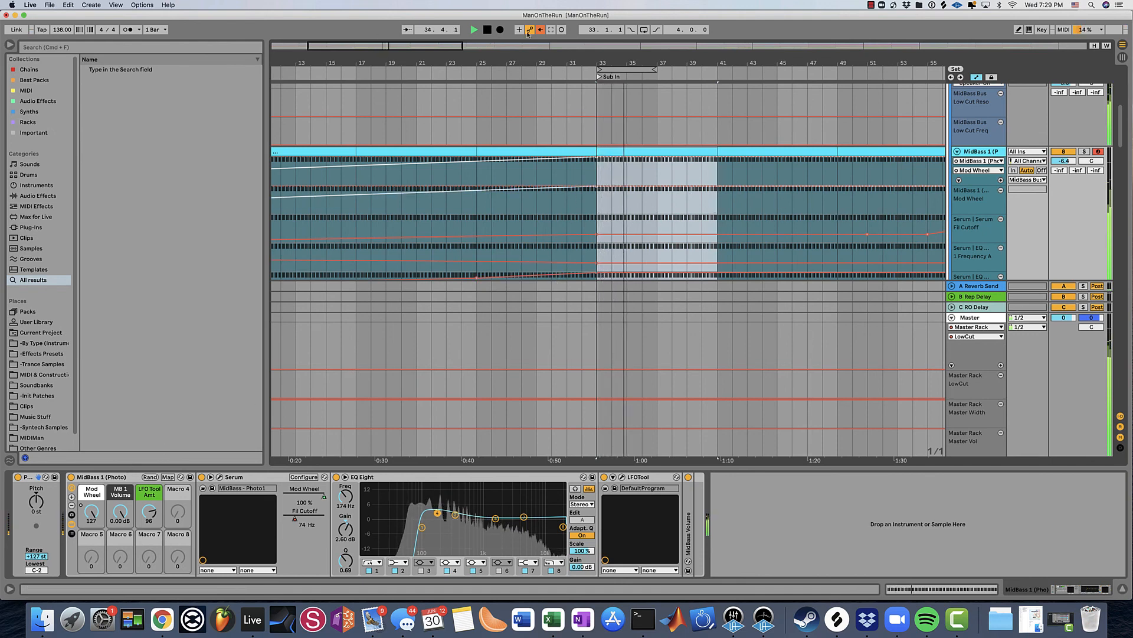
left_click(541, 30)
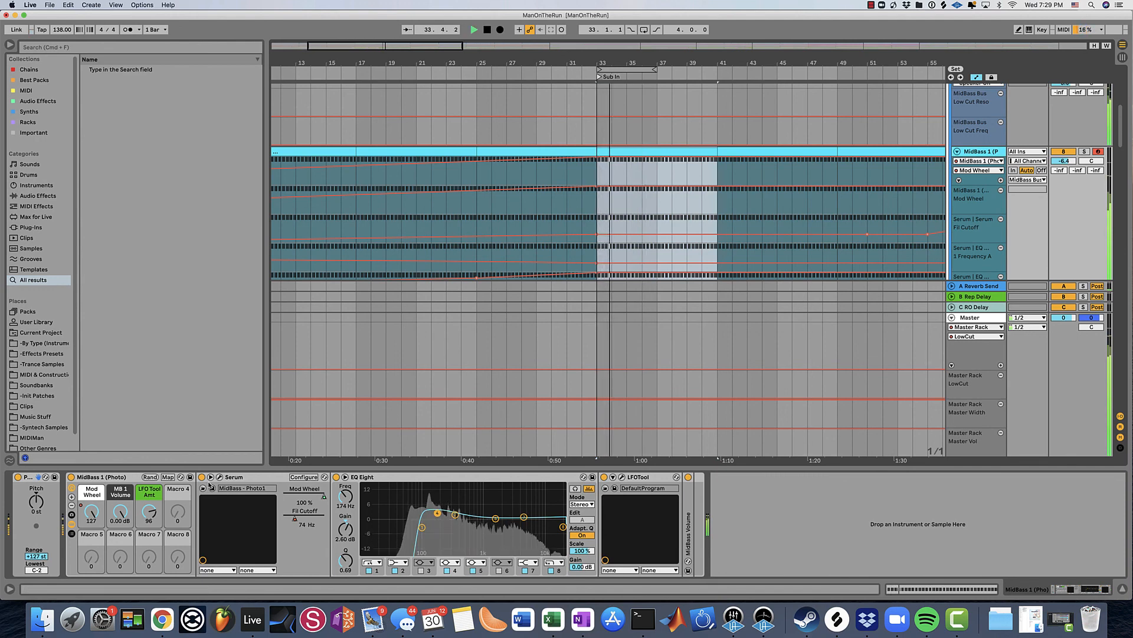
- Open the Serum instrument on MidBass 1, try its mod wheel during playback, and close it
left_click(219, 478)
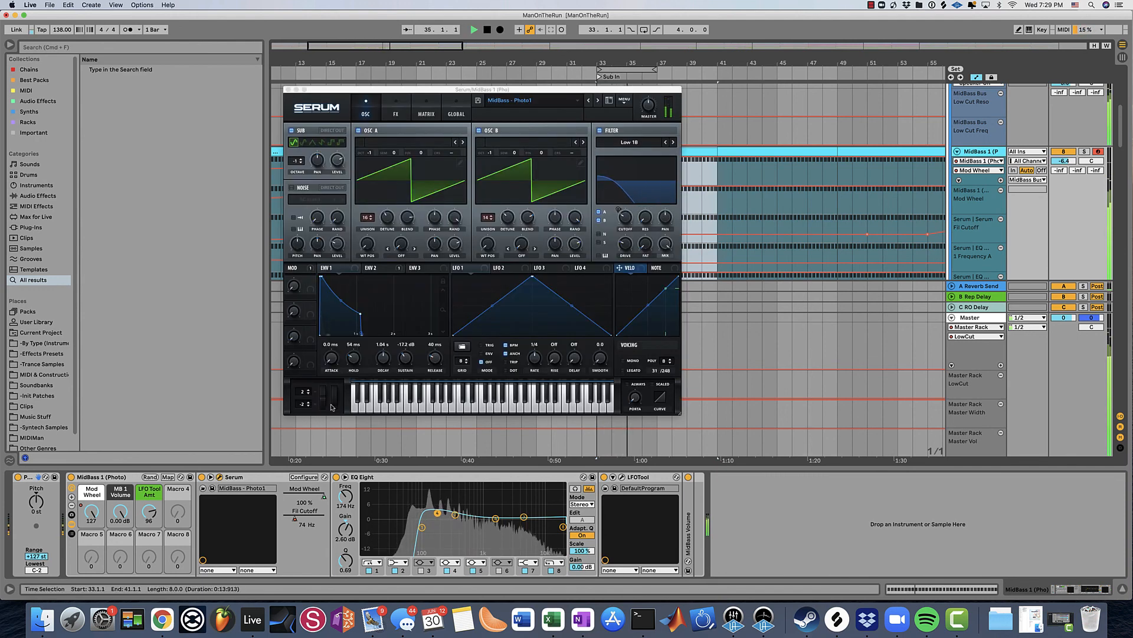
left_click_drag(334, 399, 337, 373)
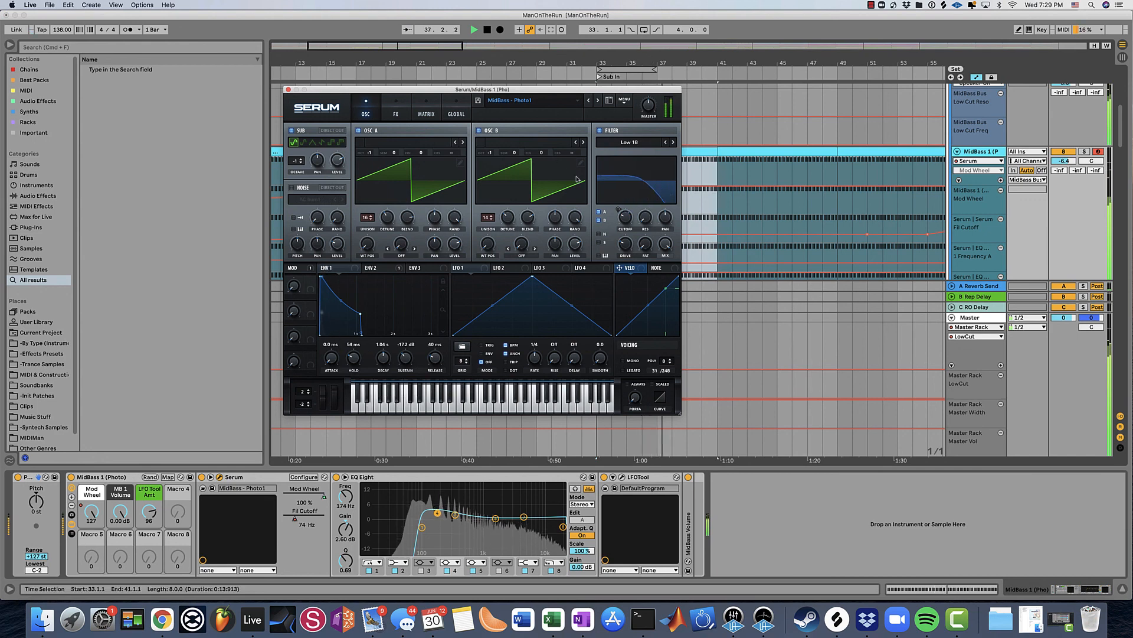
left_click(288, 90)
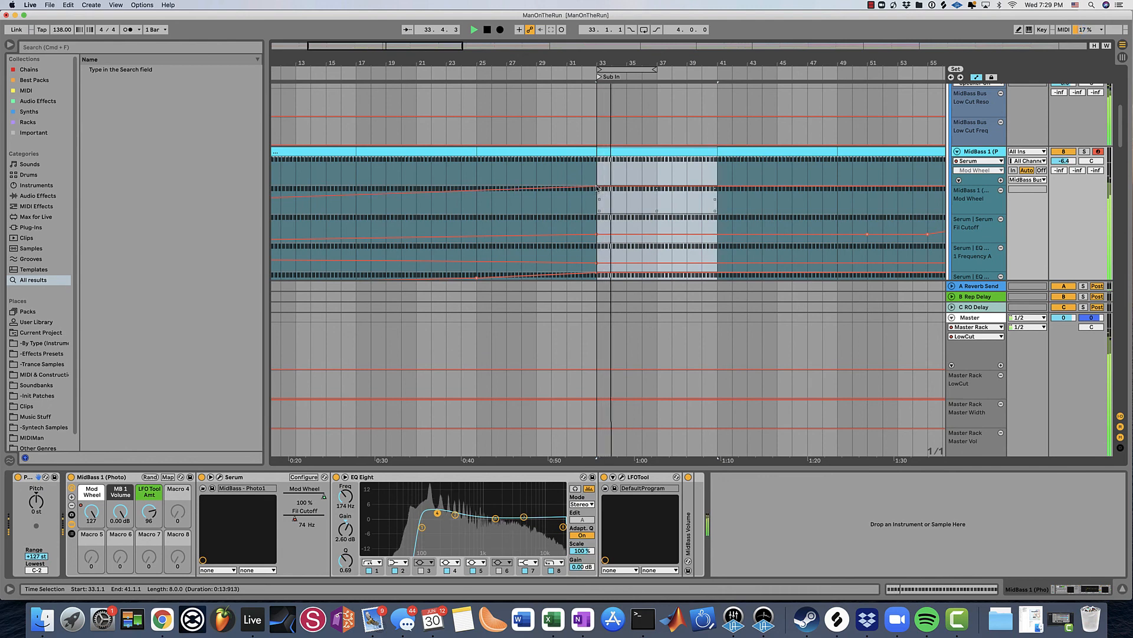
- Lower MidBass 1's Mod Wheel macro automation to 109 at bar 33 and replay from Sub In with the whole arrangement in view
left_click_drag(596, 186, 597, 190)
key("space")
key("space")
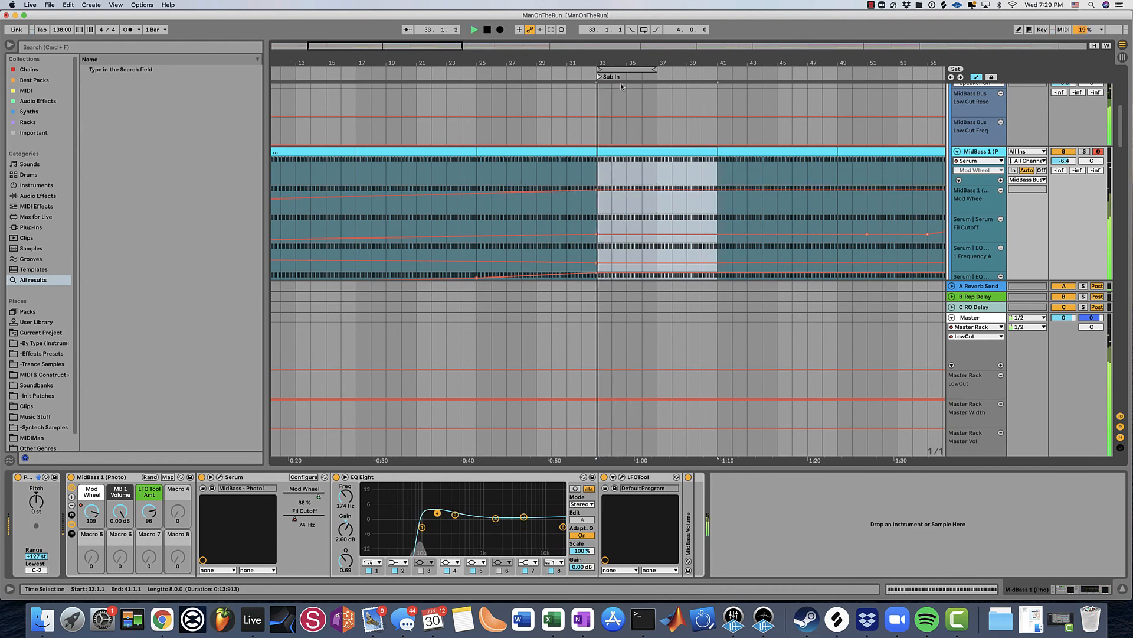
key("minus")
key("minus")
key("minus")
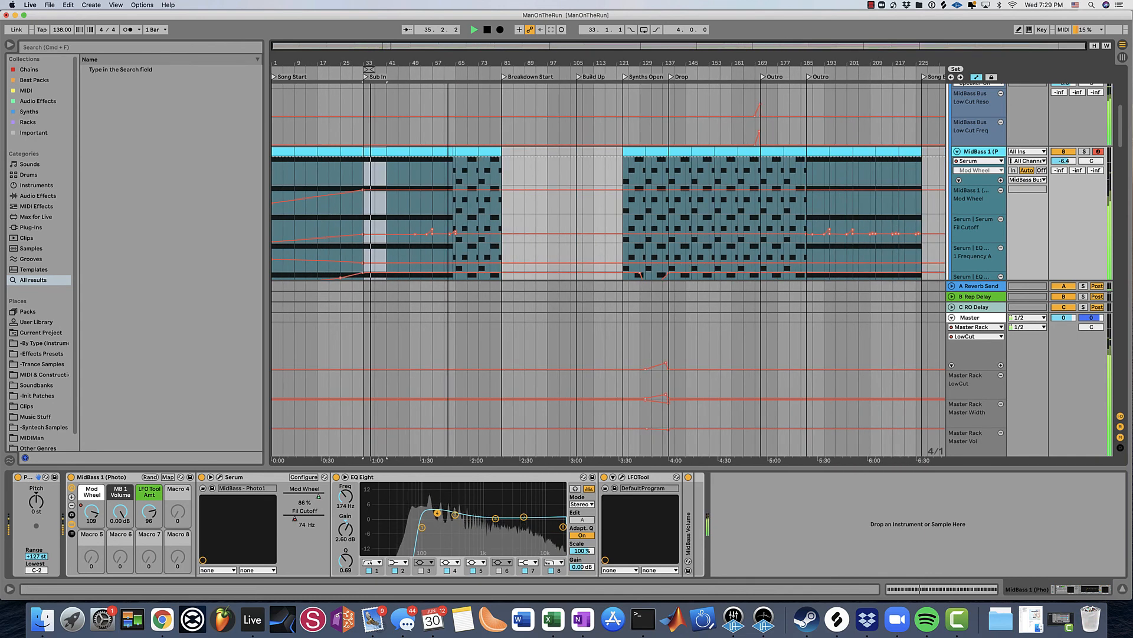
key("minus")
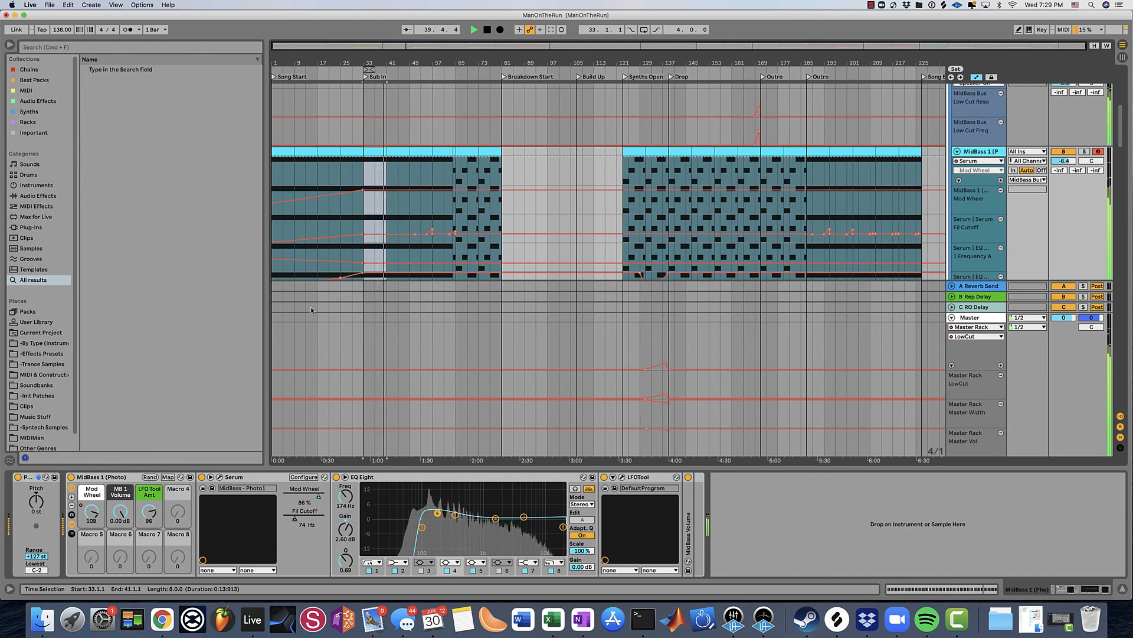
key("space")
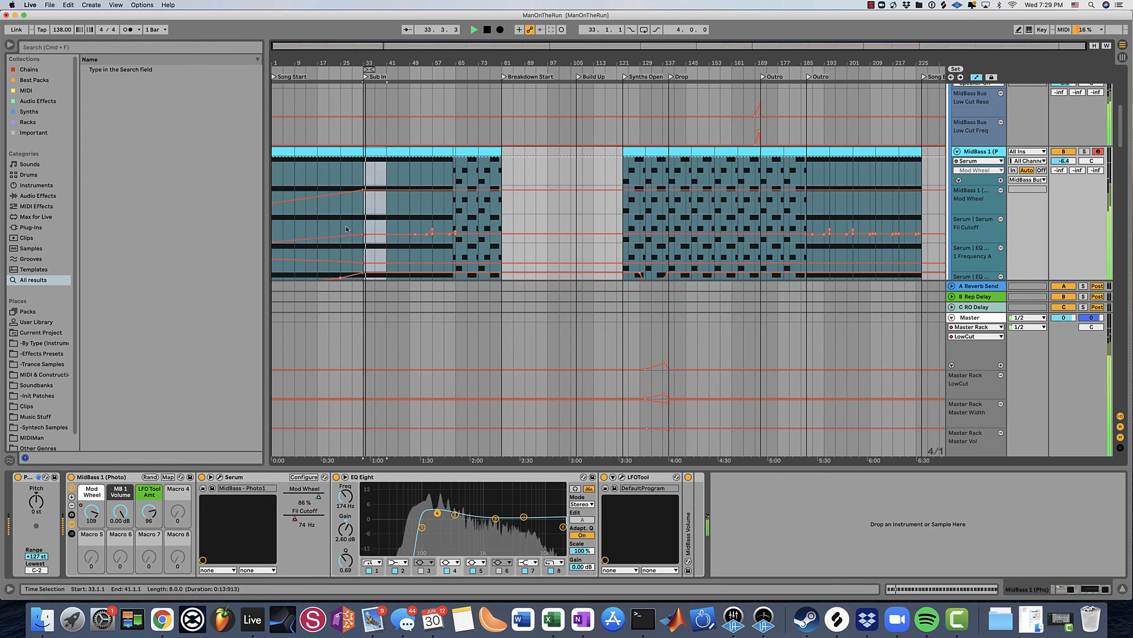
- Bring up the Mod Wheel macro's automation on MidBass 1 and re-enable the overridden automation
left_click(92, 513)
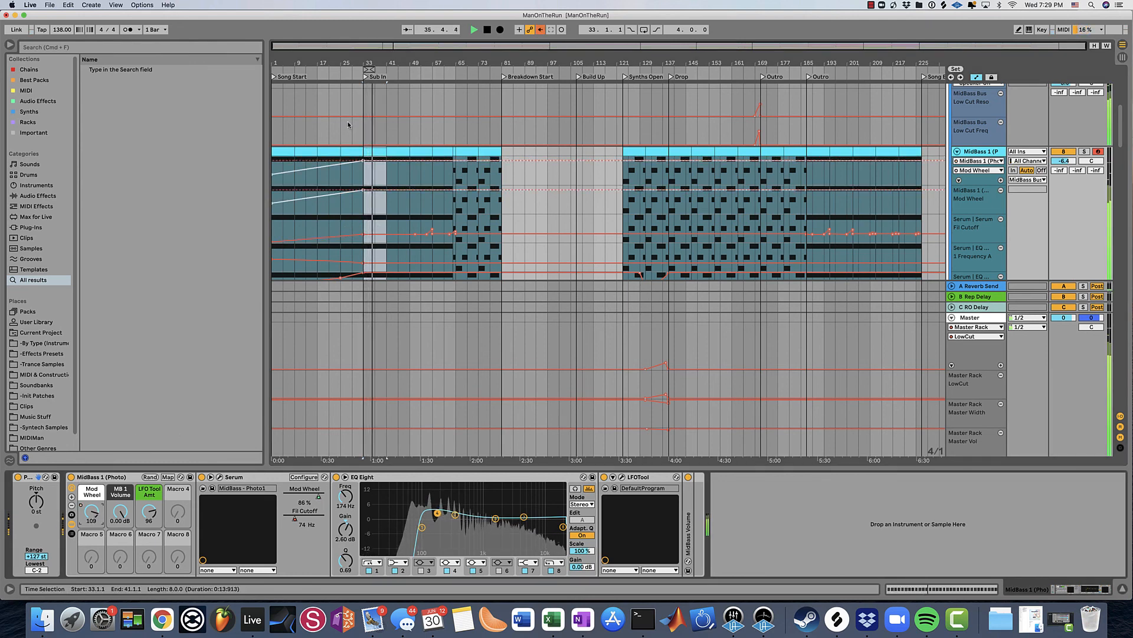
left_click(536, 33)
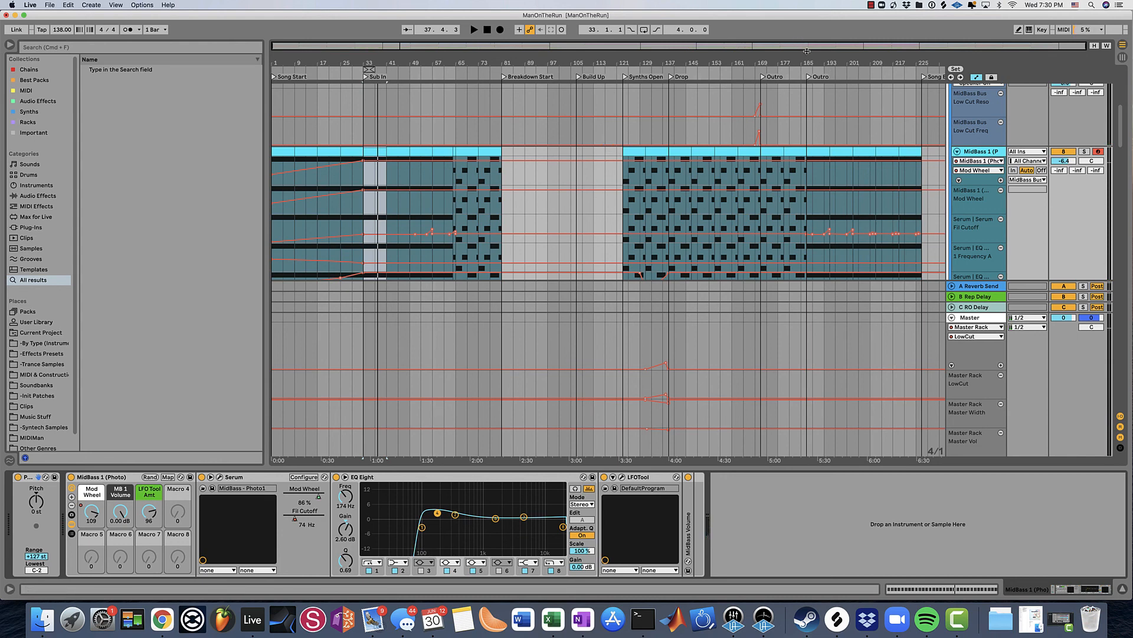
left_click(870, 5)
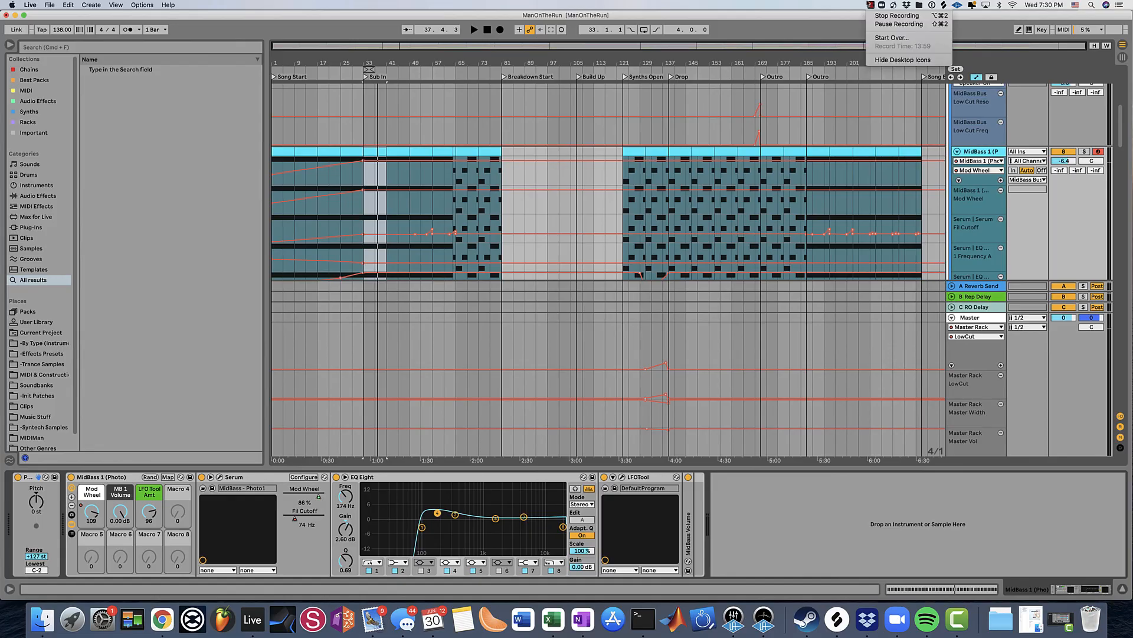